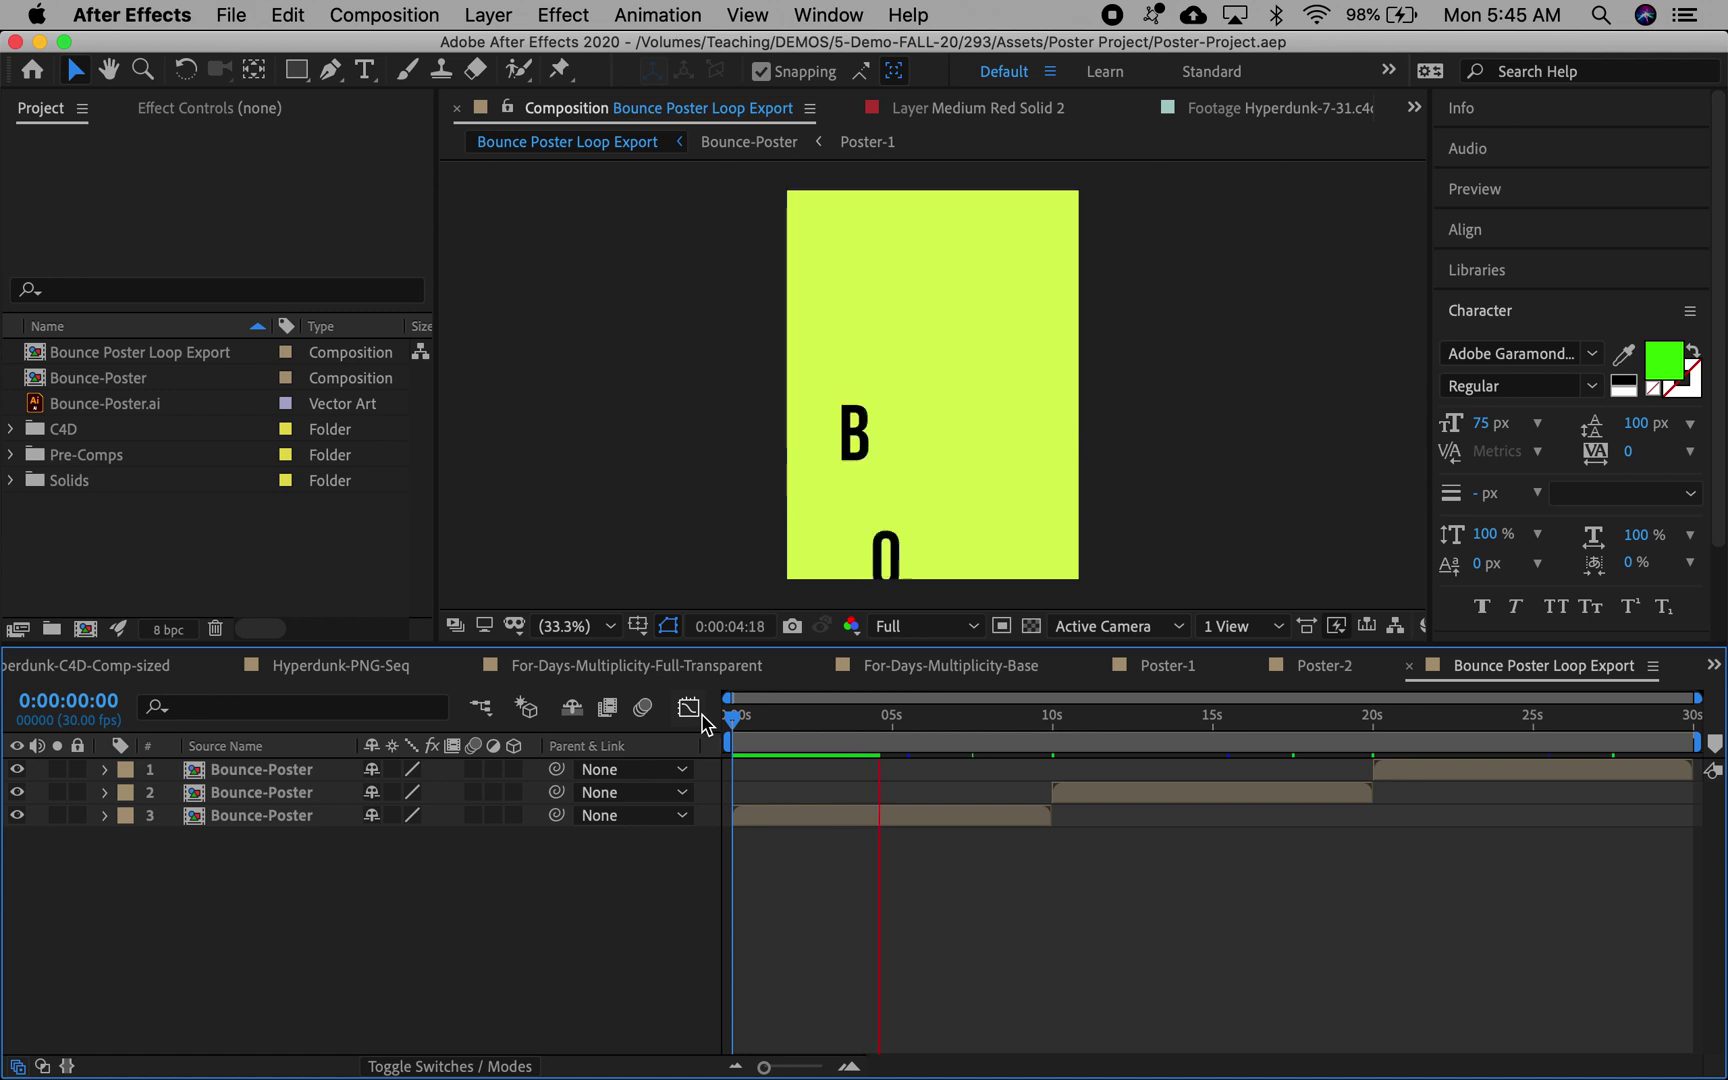
Step: Stop the preview of the Bounce Poster Loop Export composition and return the playhead to the first frame
{"action": "key", "text": "space"}
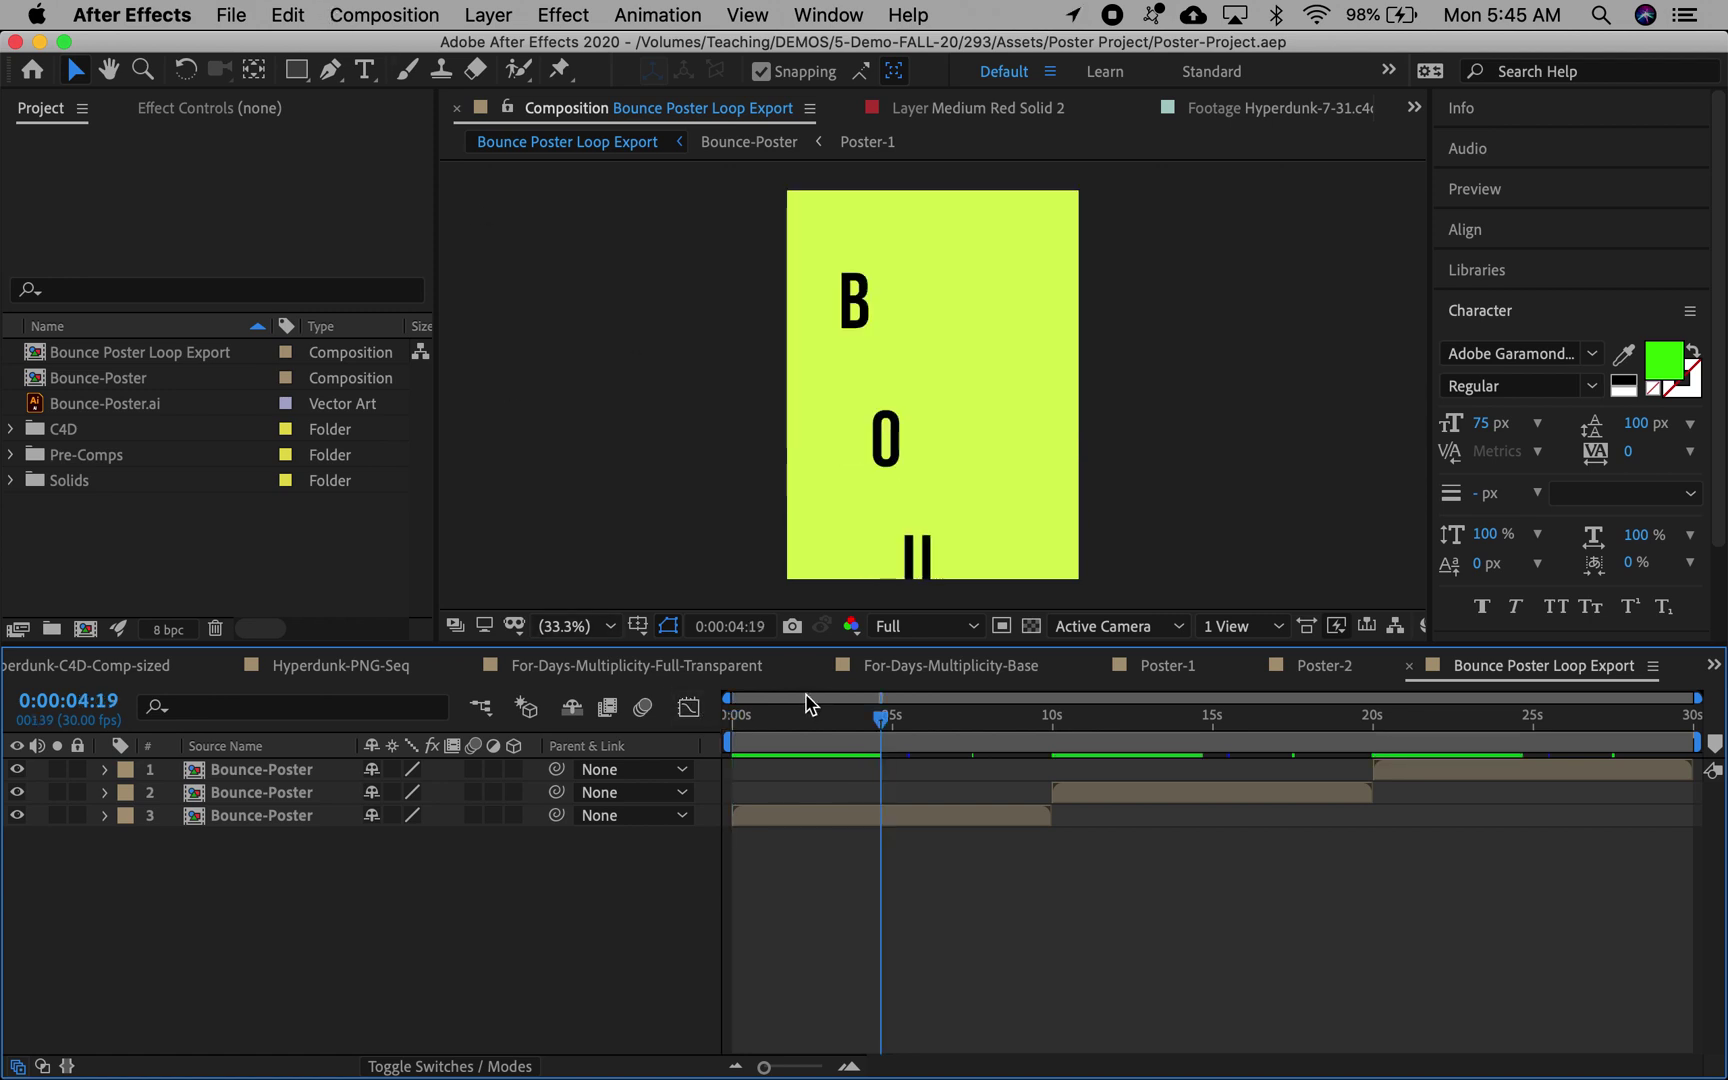
{"action": "left_click_drag", "start_coordinate": [743, 712], "coordinate": [645, 715]}
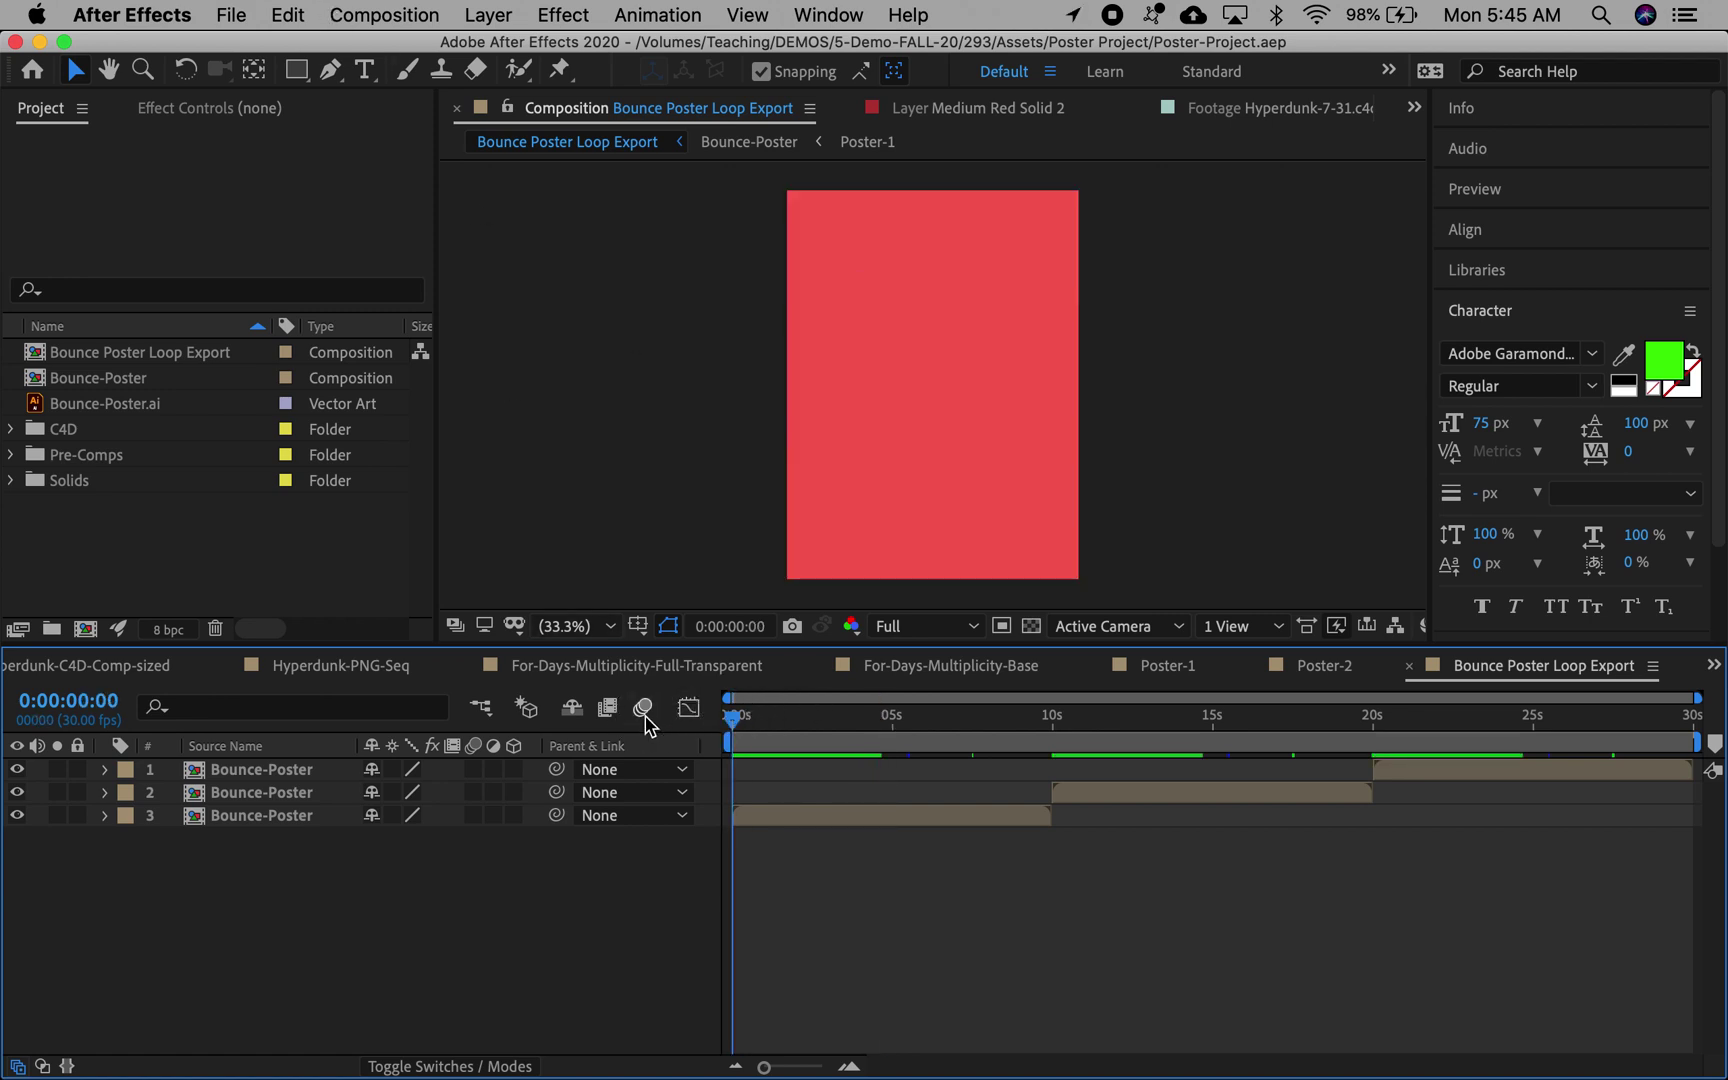
Step: Create a MAXON CINEMA 4D file named Twist-10-12.c4d in the Poster Project folder and open it in Cinema 4D
{"action": "left_click", "coordinate": [230, 16]}
{"action": "mouse_move", "coordinate": [240, 52]}
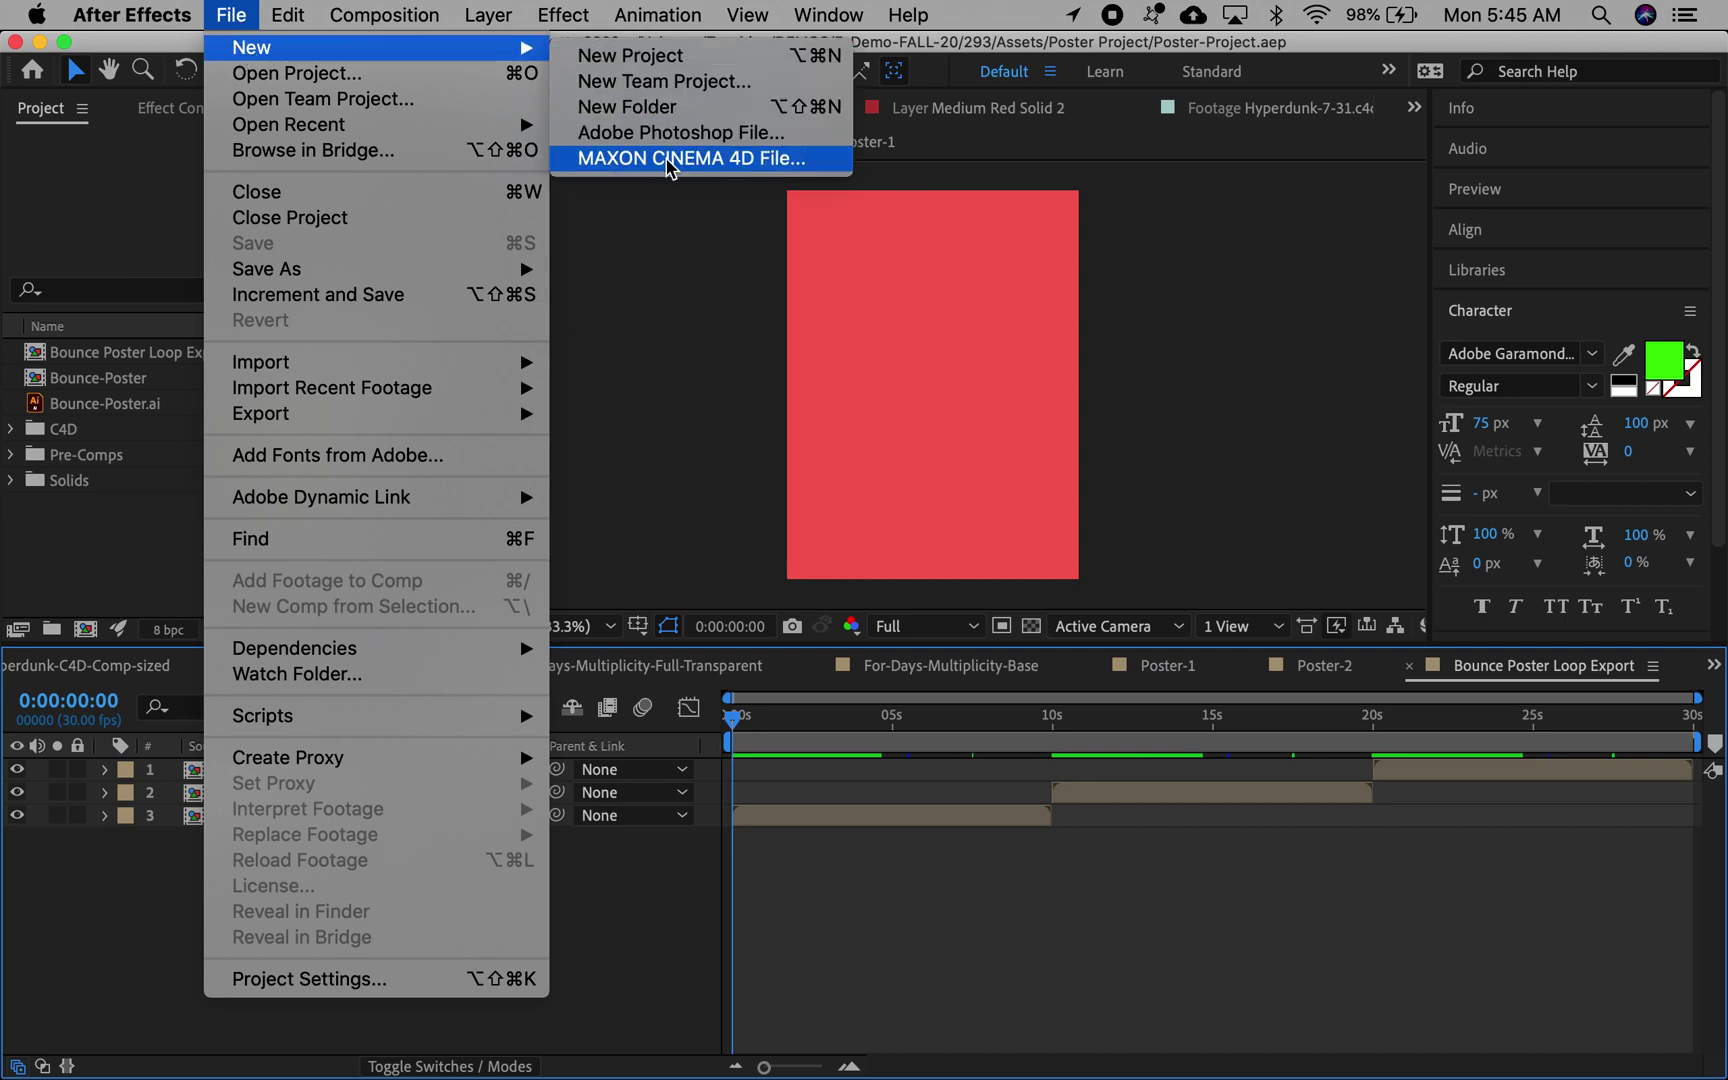
{"action": "left_click", "coordinate": [667, 159]}
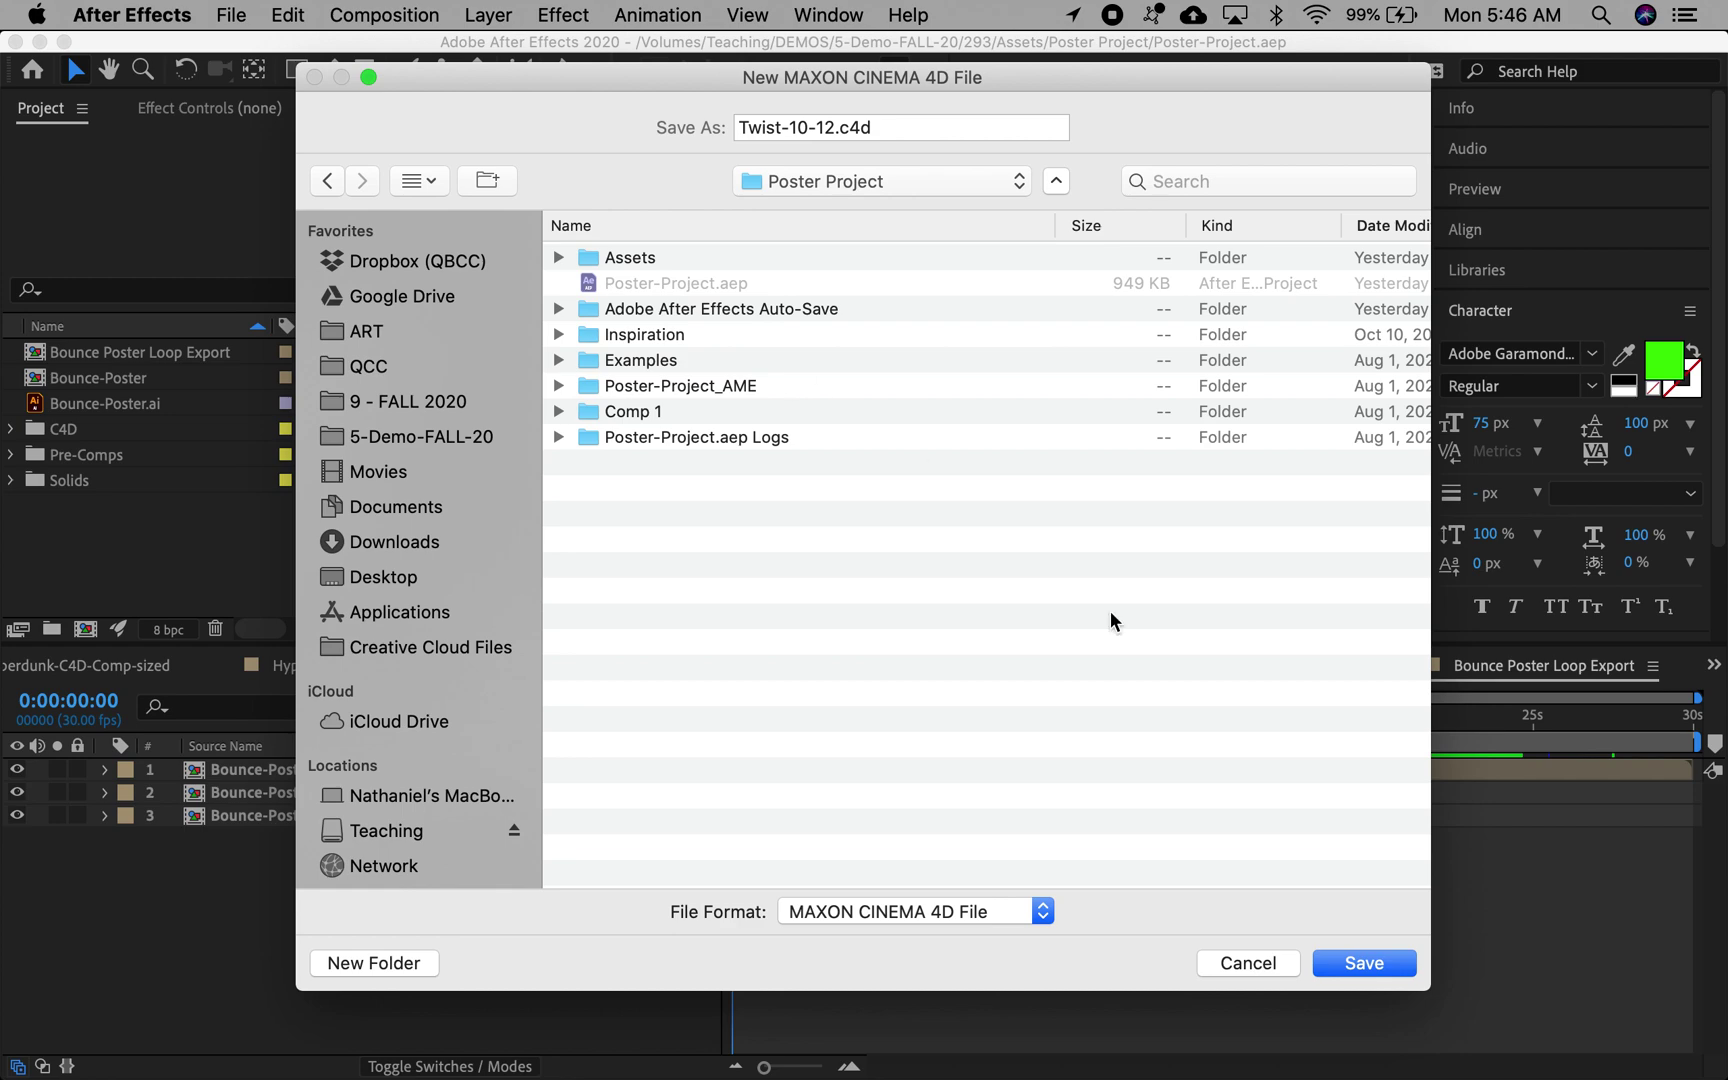
{"action": "left_click", "coordinate": [1372, 960]}
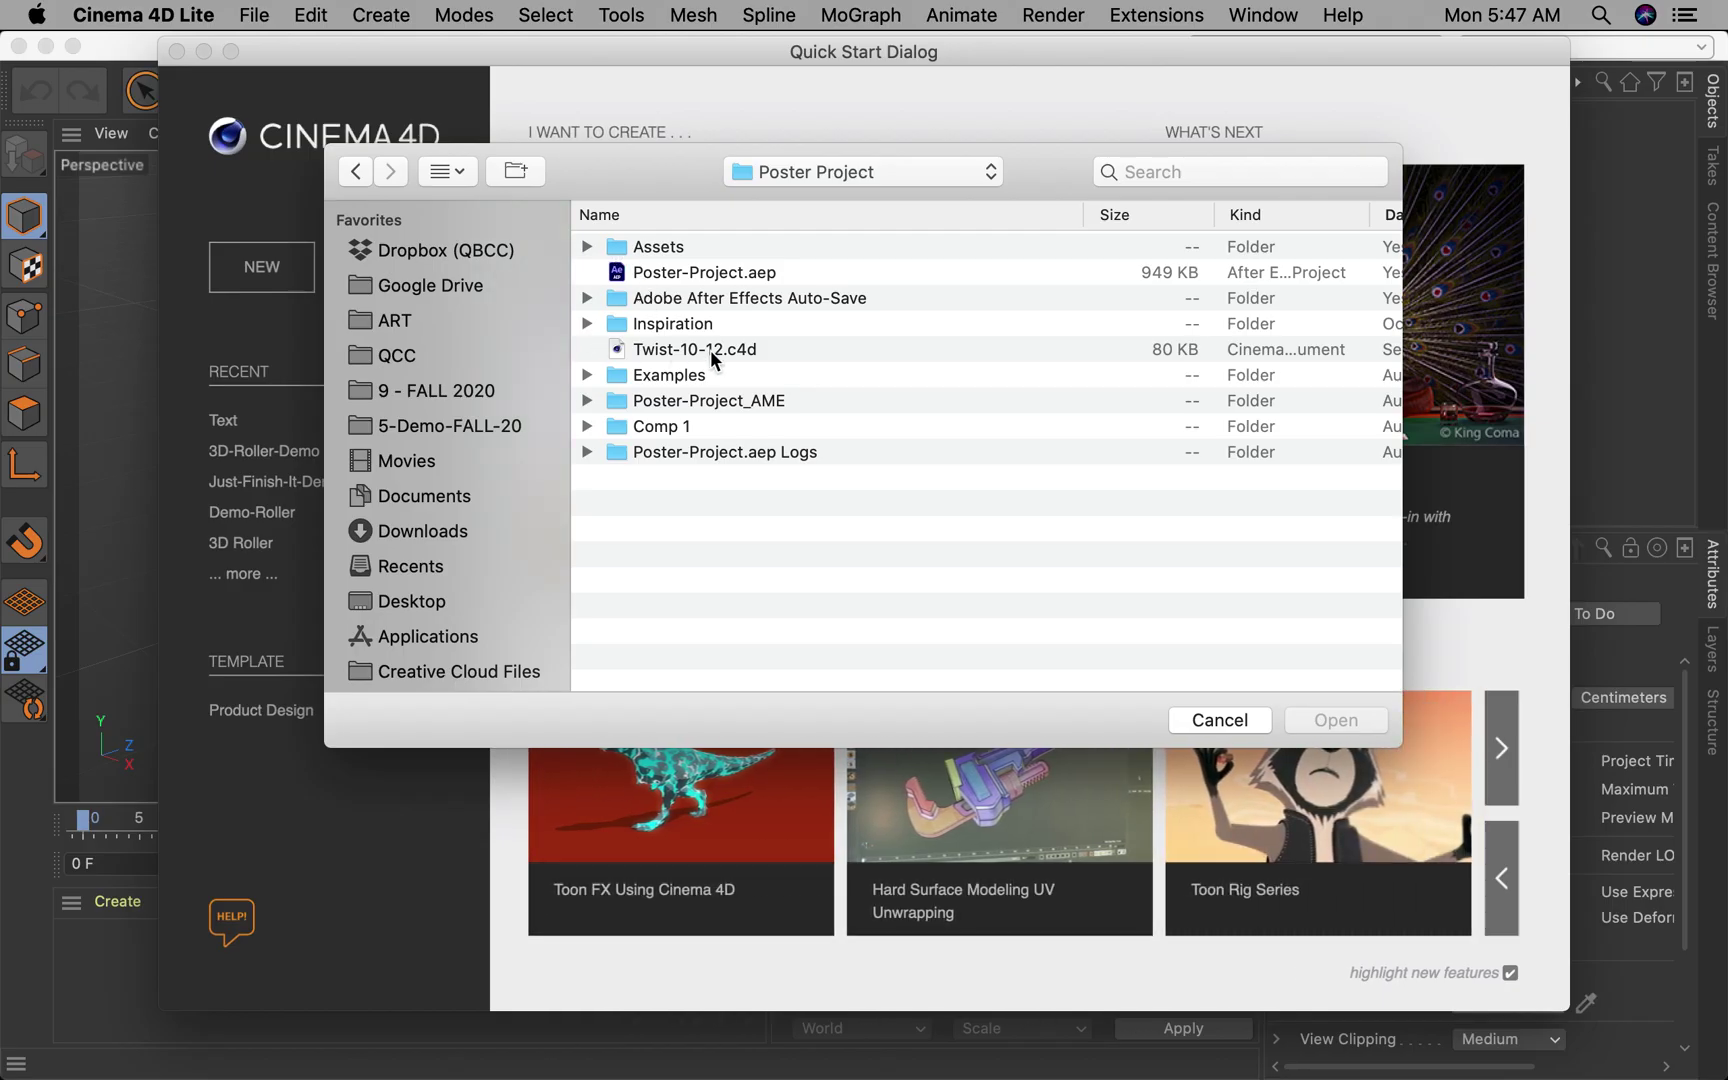
{"action": "double_click", "coordinate": [710, 350]}
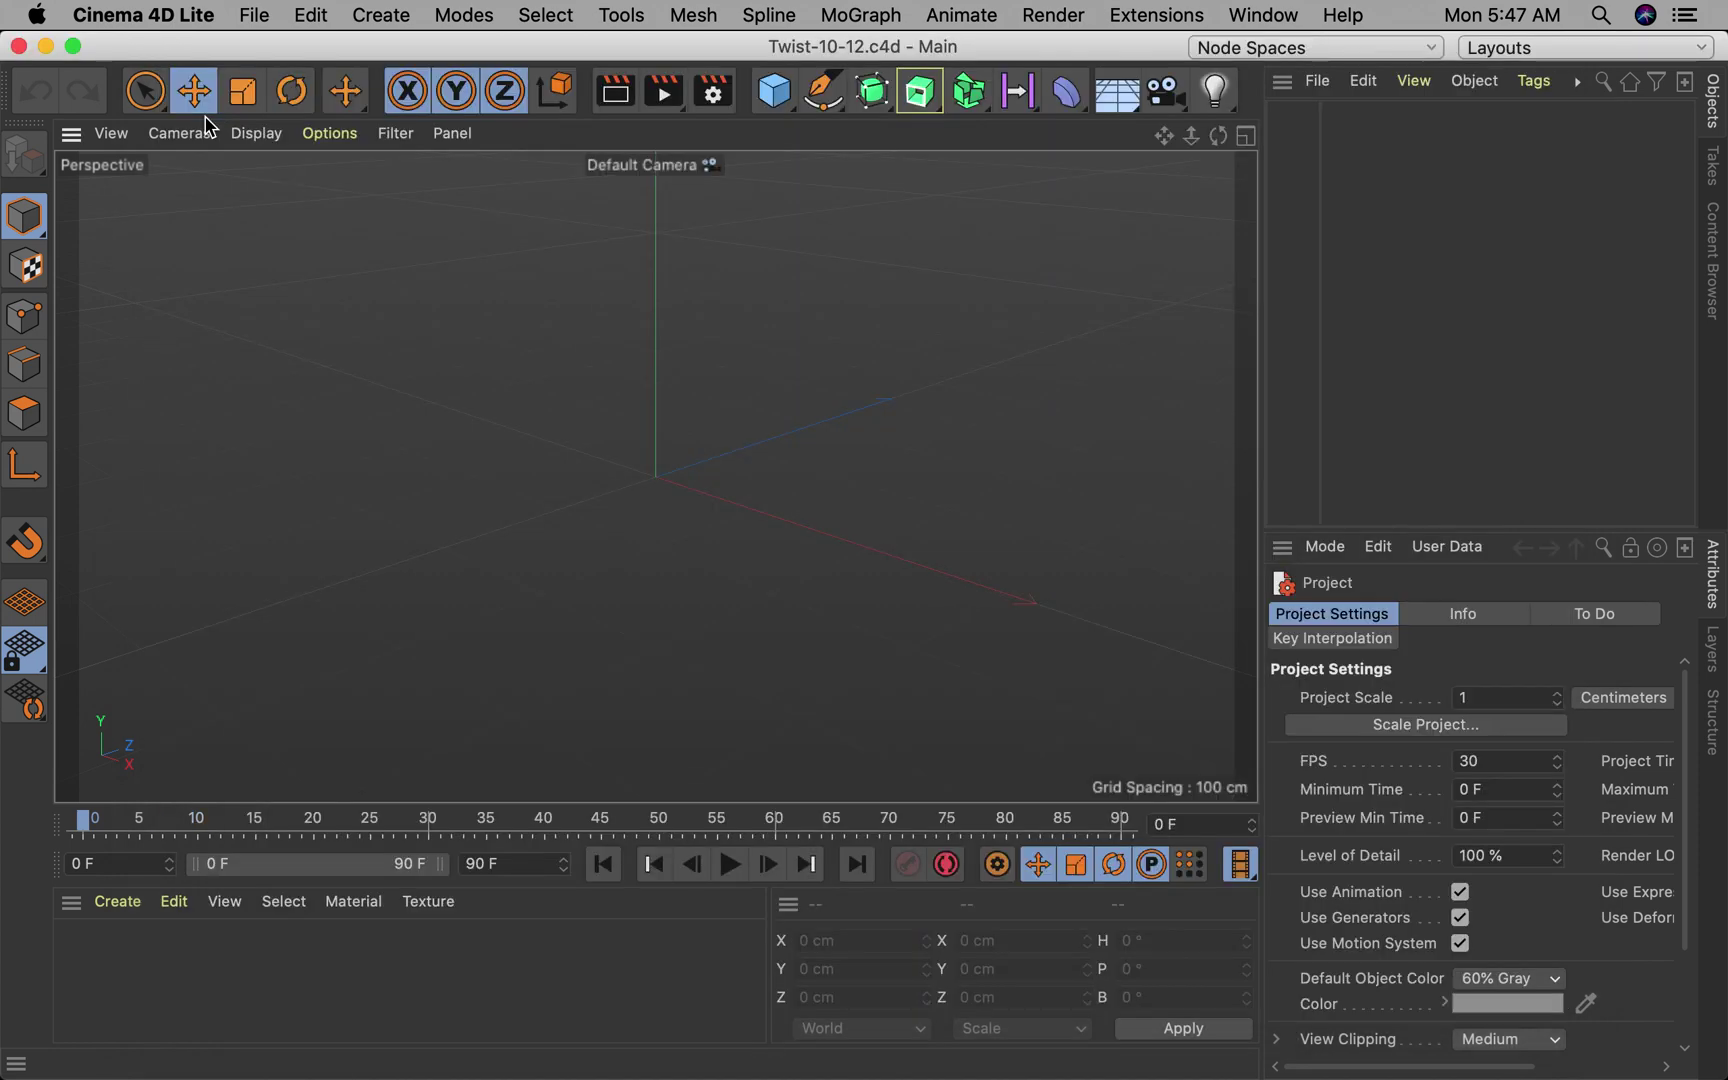
Step: Add a cube primitive and a camera to the empty scene
{"action": "left_click", "coordinate": [785, 106]}
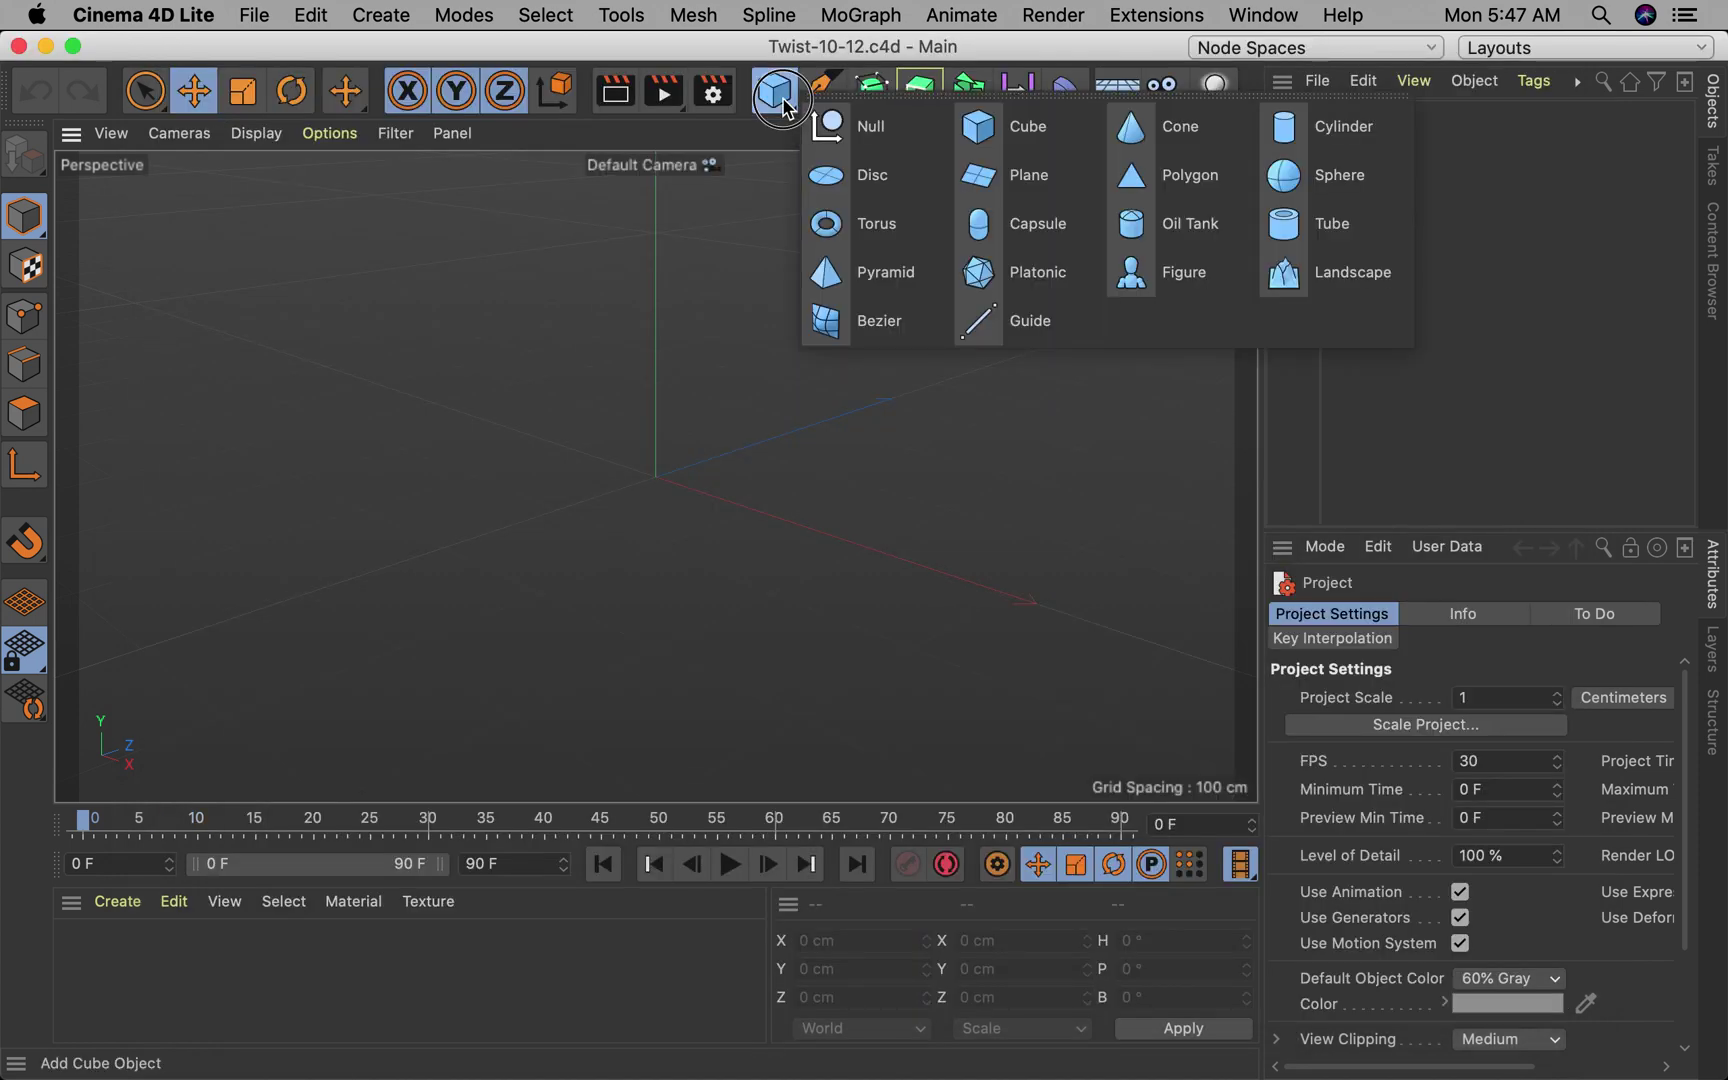
{"action": "left_click", "coordinate": [990, 127]}
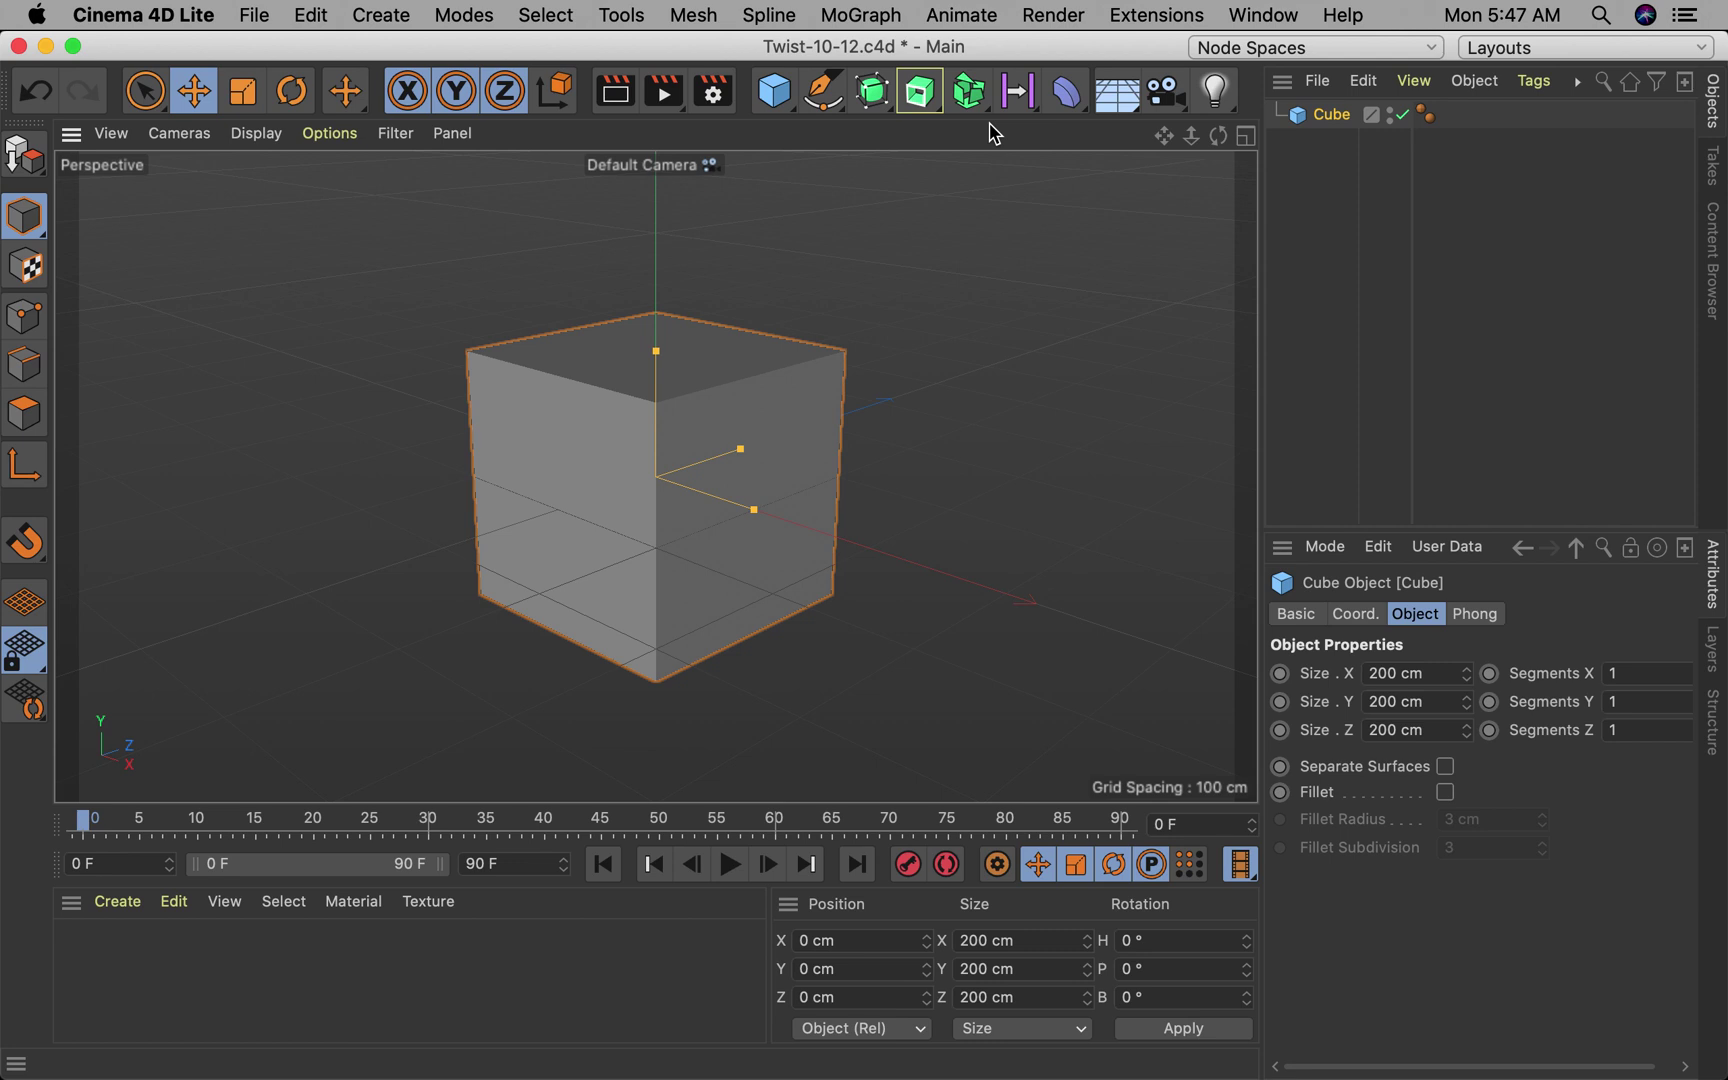
{"action": "left_click", "coordinate": [1165, 95]}
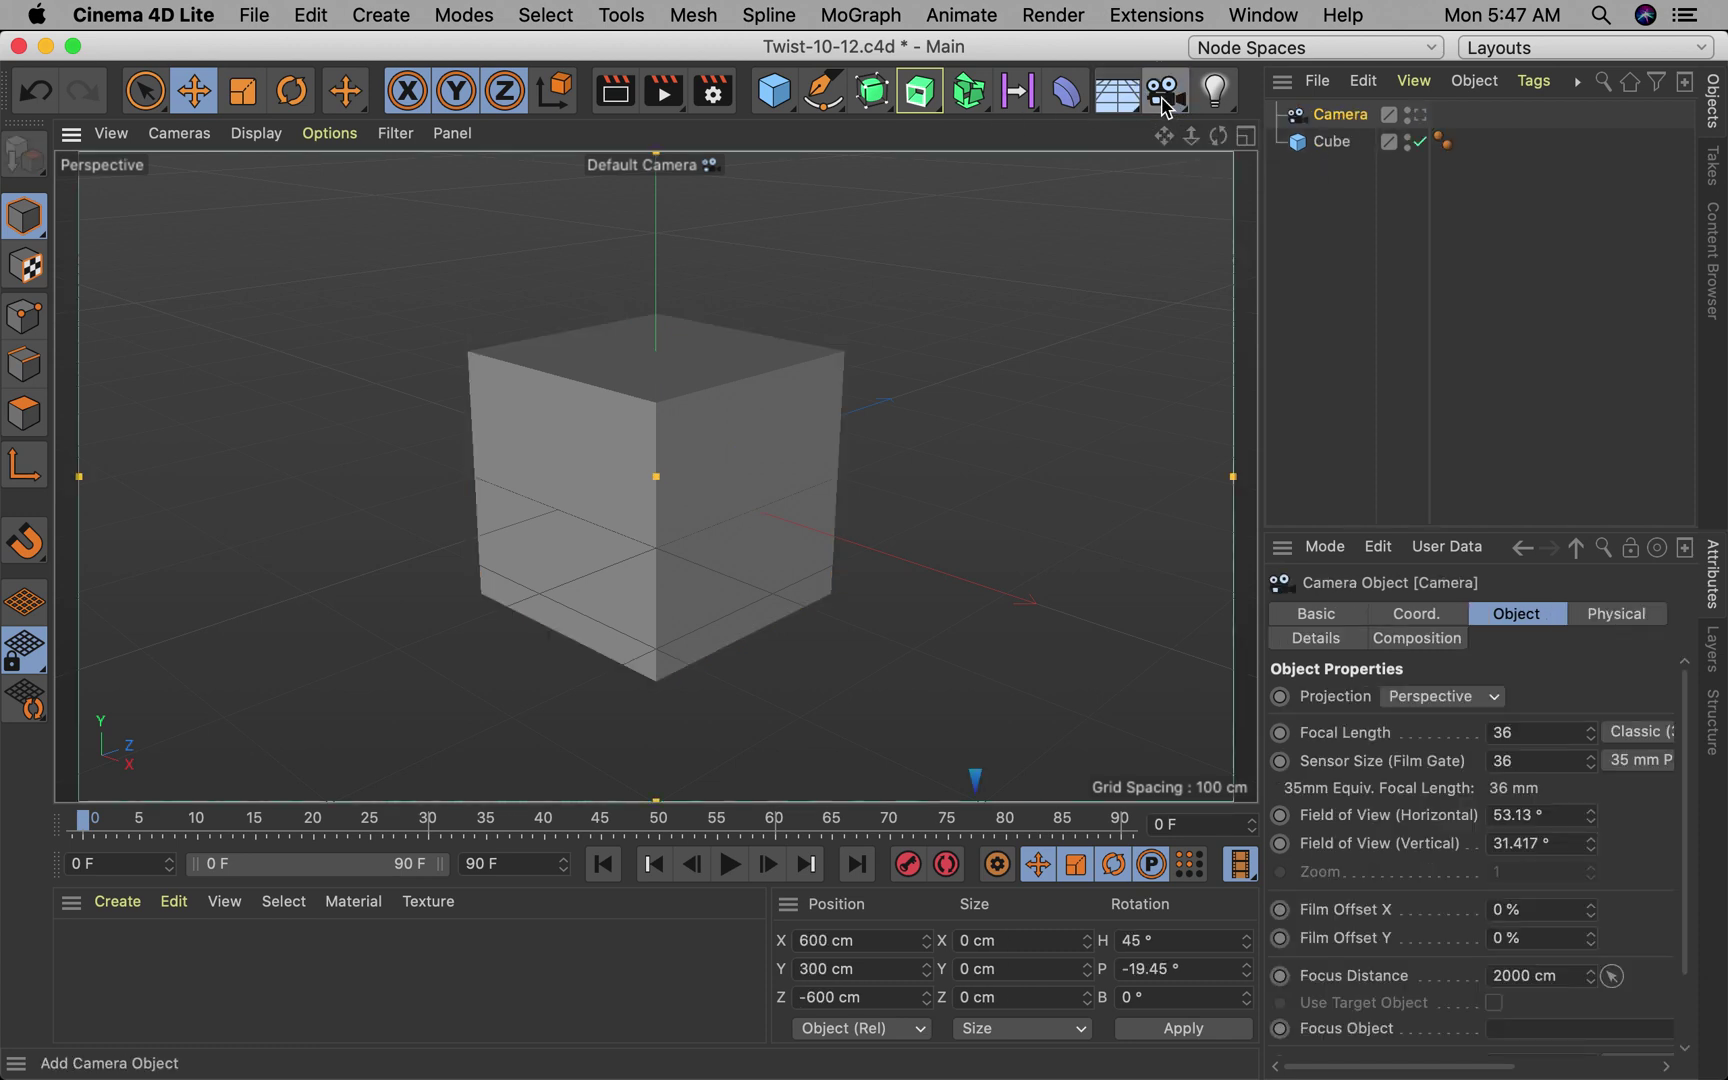
Step: Set the camera's X and Y positions to 0 cm
{"action": "left_click", "coordinate": [829, 944]}
{"action": "left_click_drag", "start_coordinate": [829, 944], "coordinate": [776, 941]}
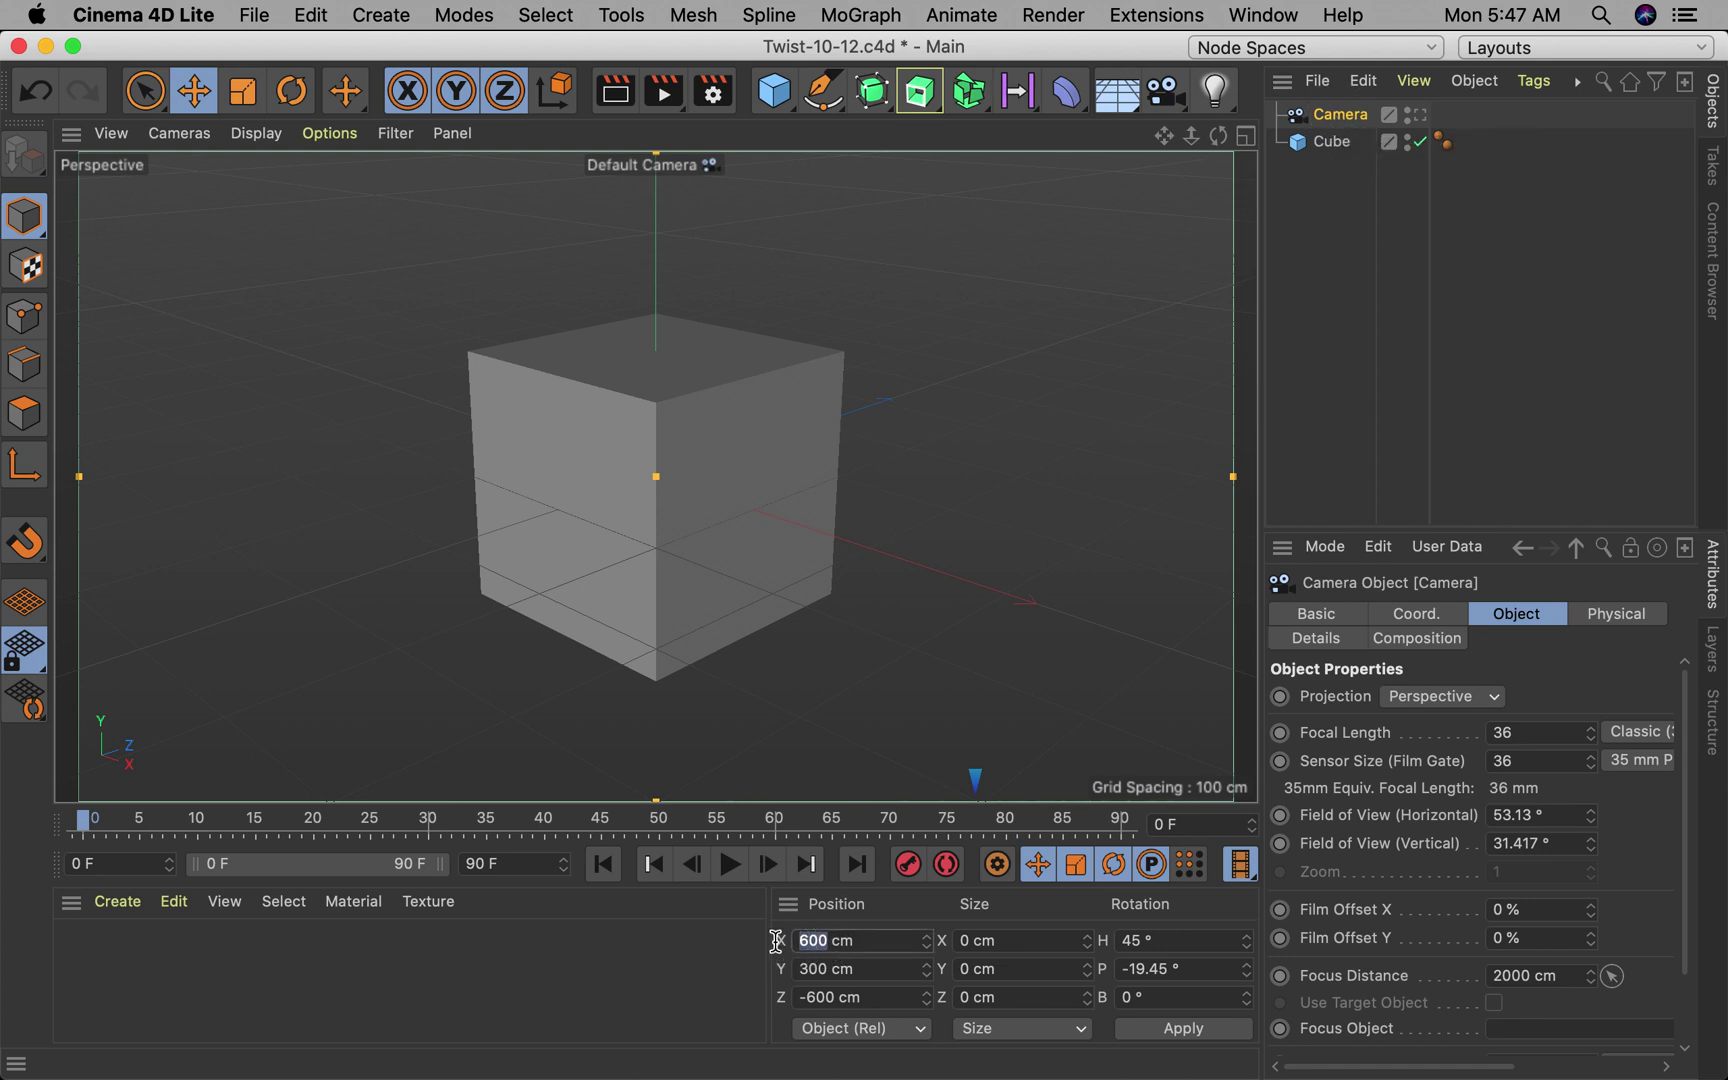
{"action": "type", "text": "0"}
{"action": "left_click_drag", "start_coordinate": [827, 968], "coordinate": [775, 968]}
{"action": "type", "text": "0"}
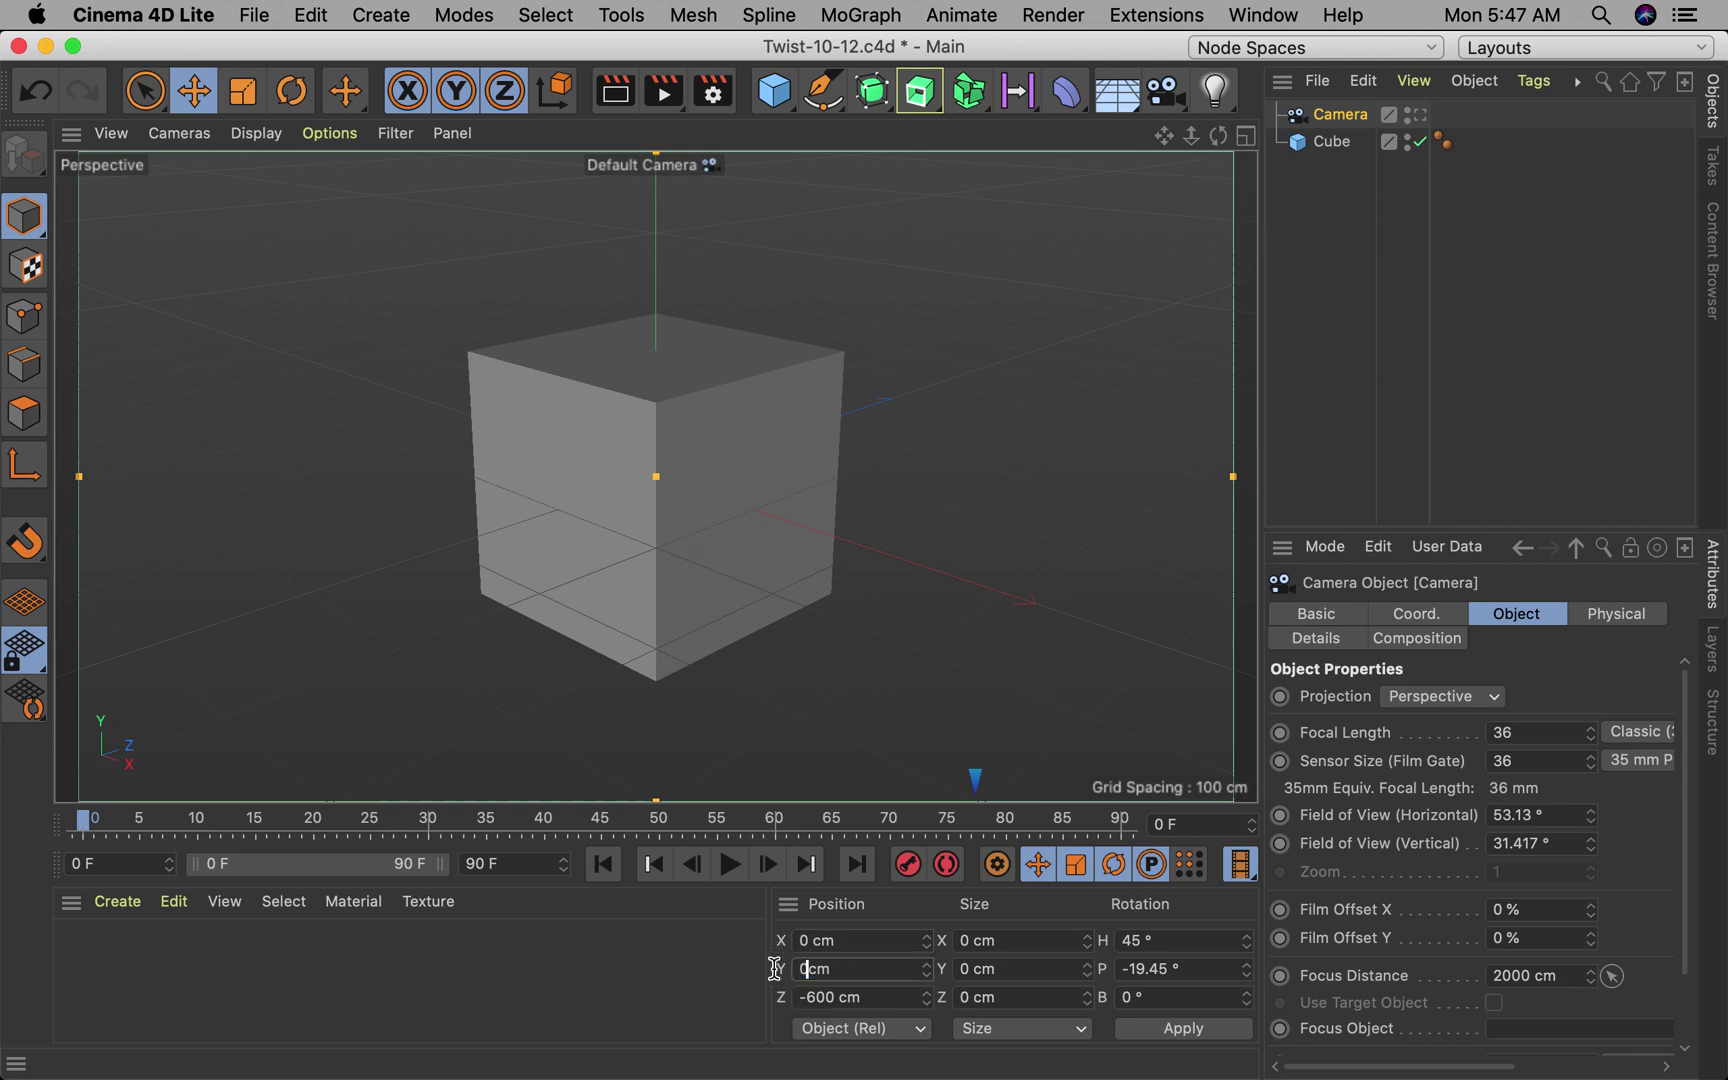
{"action": "key", "text": "Return"}
Step: Look through the new camera and set its H and P rotation to 0°
{"action": "left_click", "coordinate": [1420, 115]}
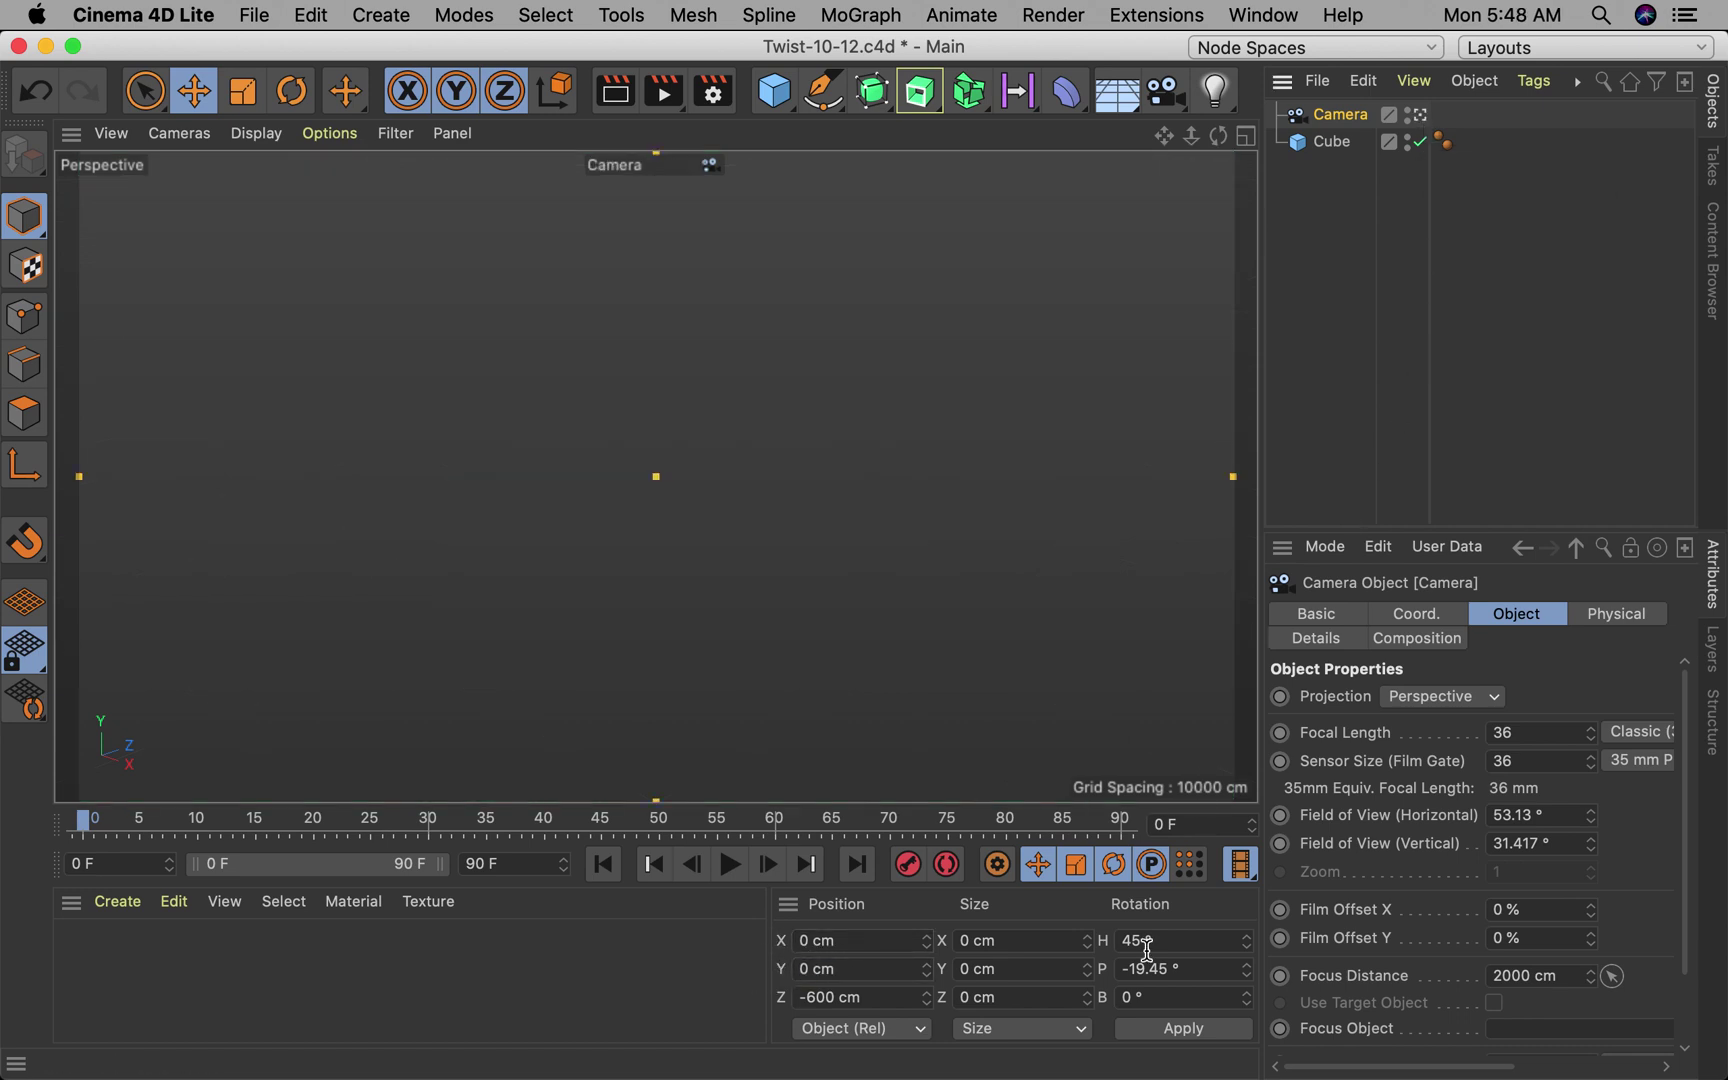
{"action": "left_click_drag", "start_coordinate": [1169, 943], "coordinate": [1106, 970]}
{"action": "type", "text": "0"}
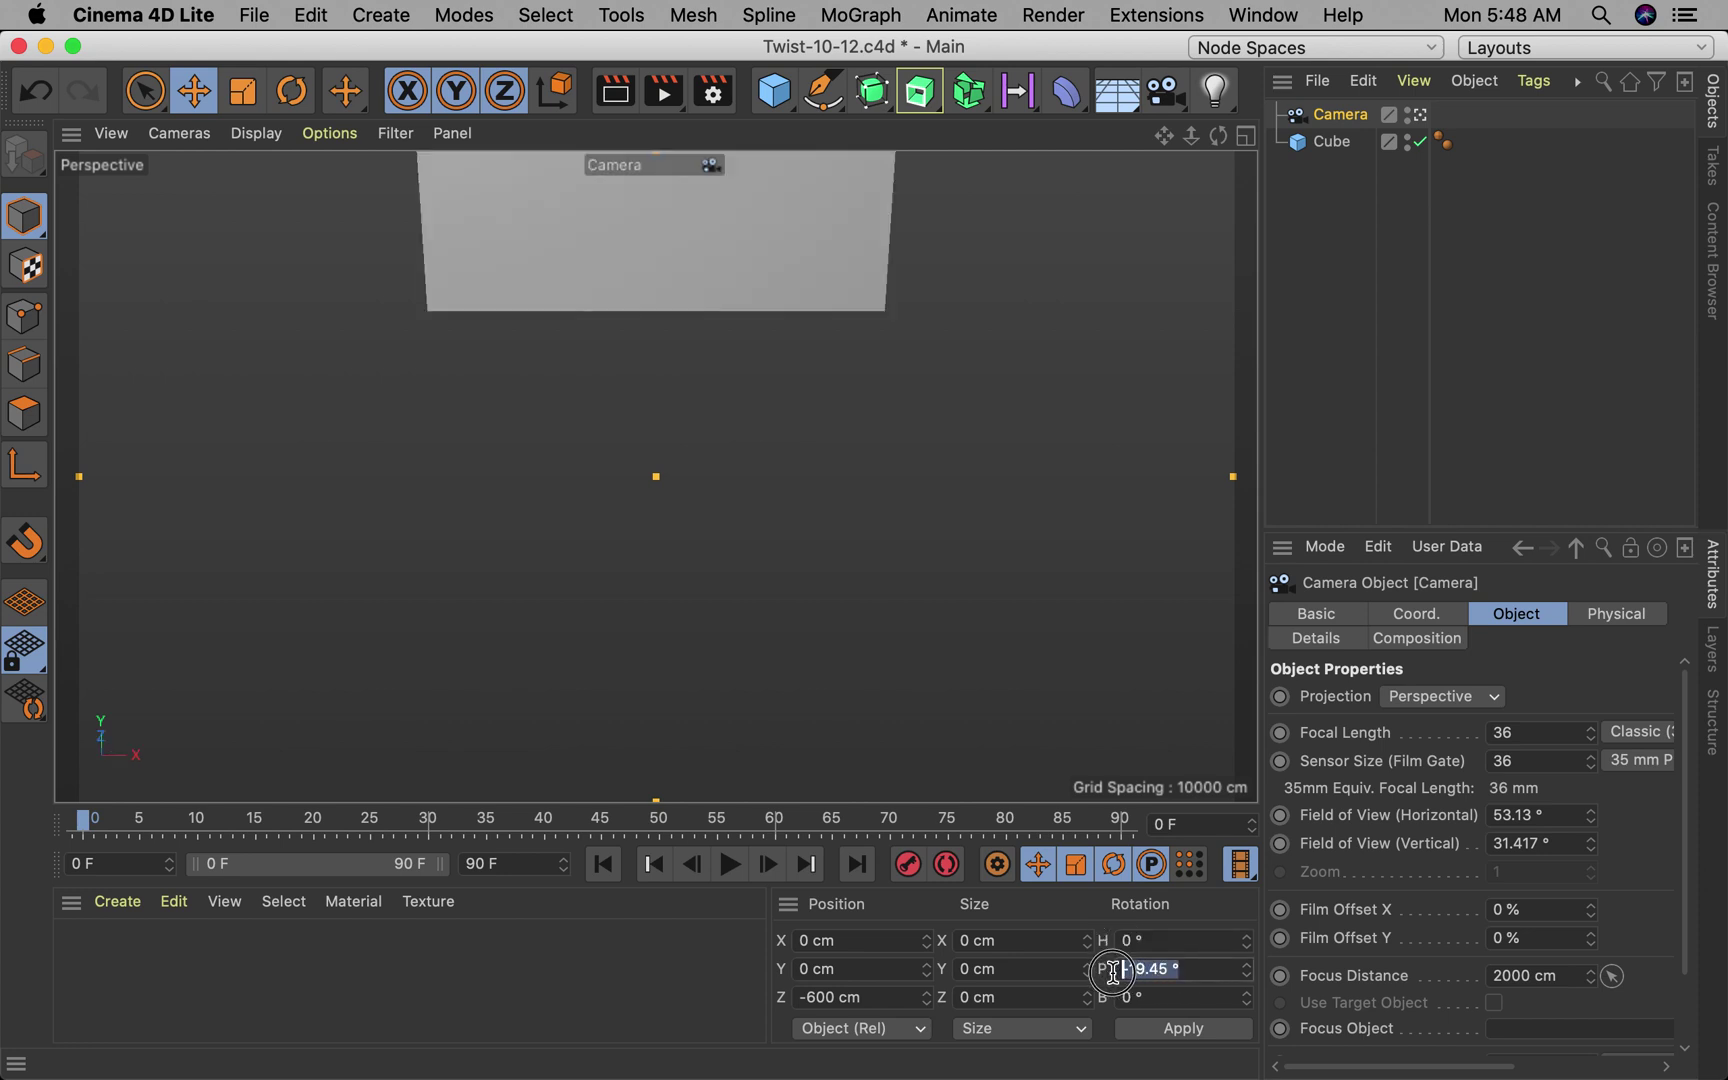
{"action": "type", "text": "0"}
{"action": "key", "text": "Return"}
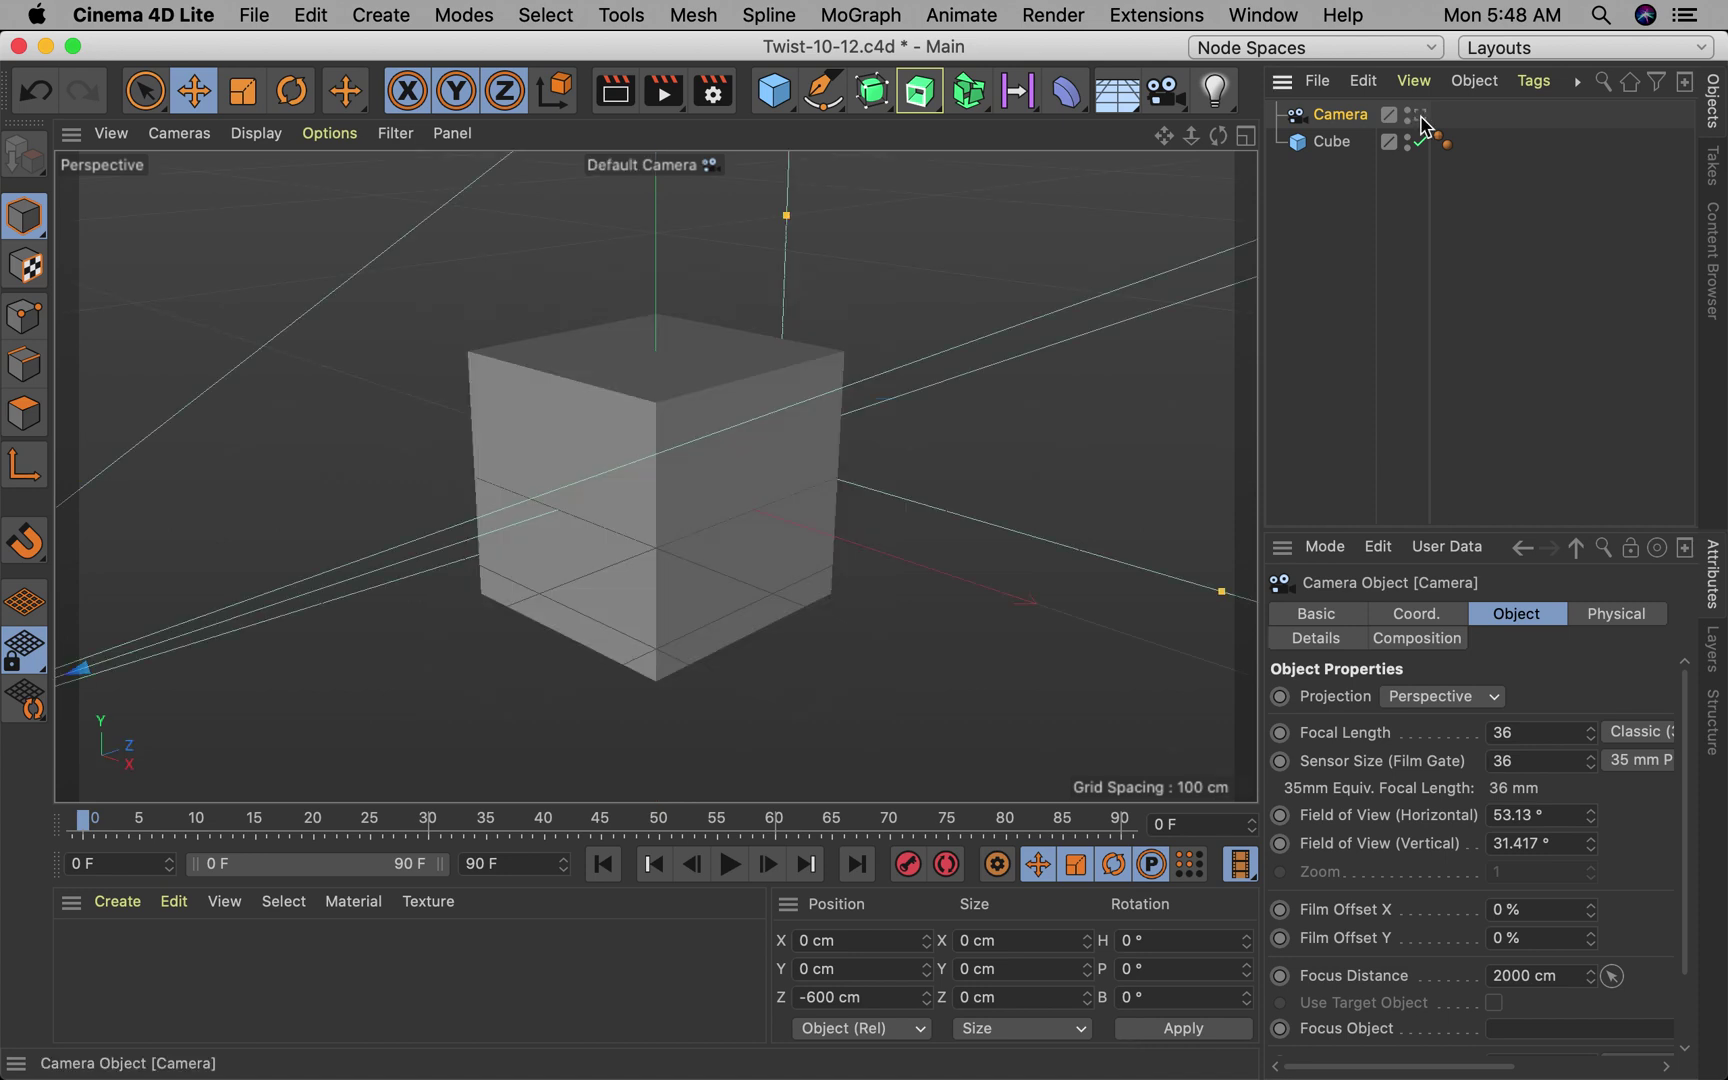
Step: Compare the camera's view with the default perspective and examine where the camera sits relative to the cube
{"action": "left_click", "coordinate": [1421, 116]}
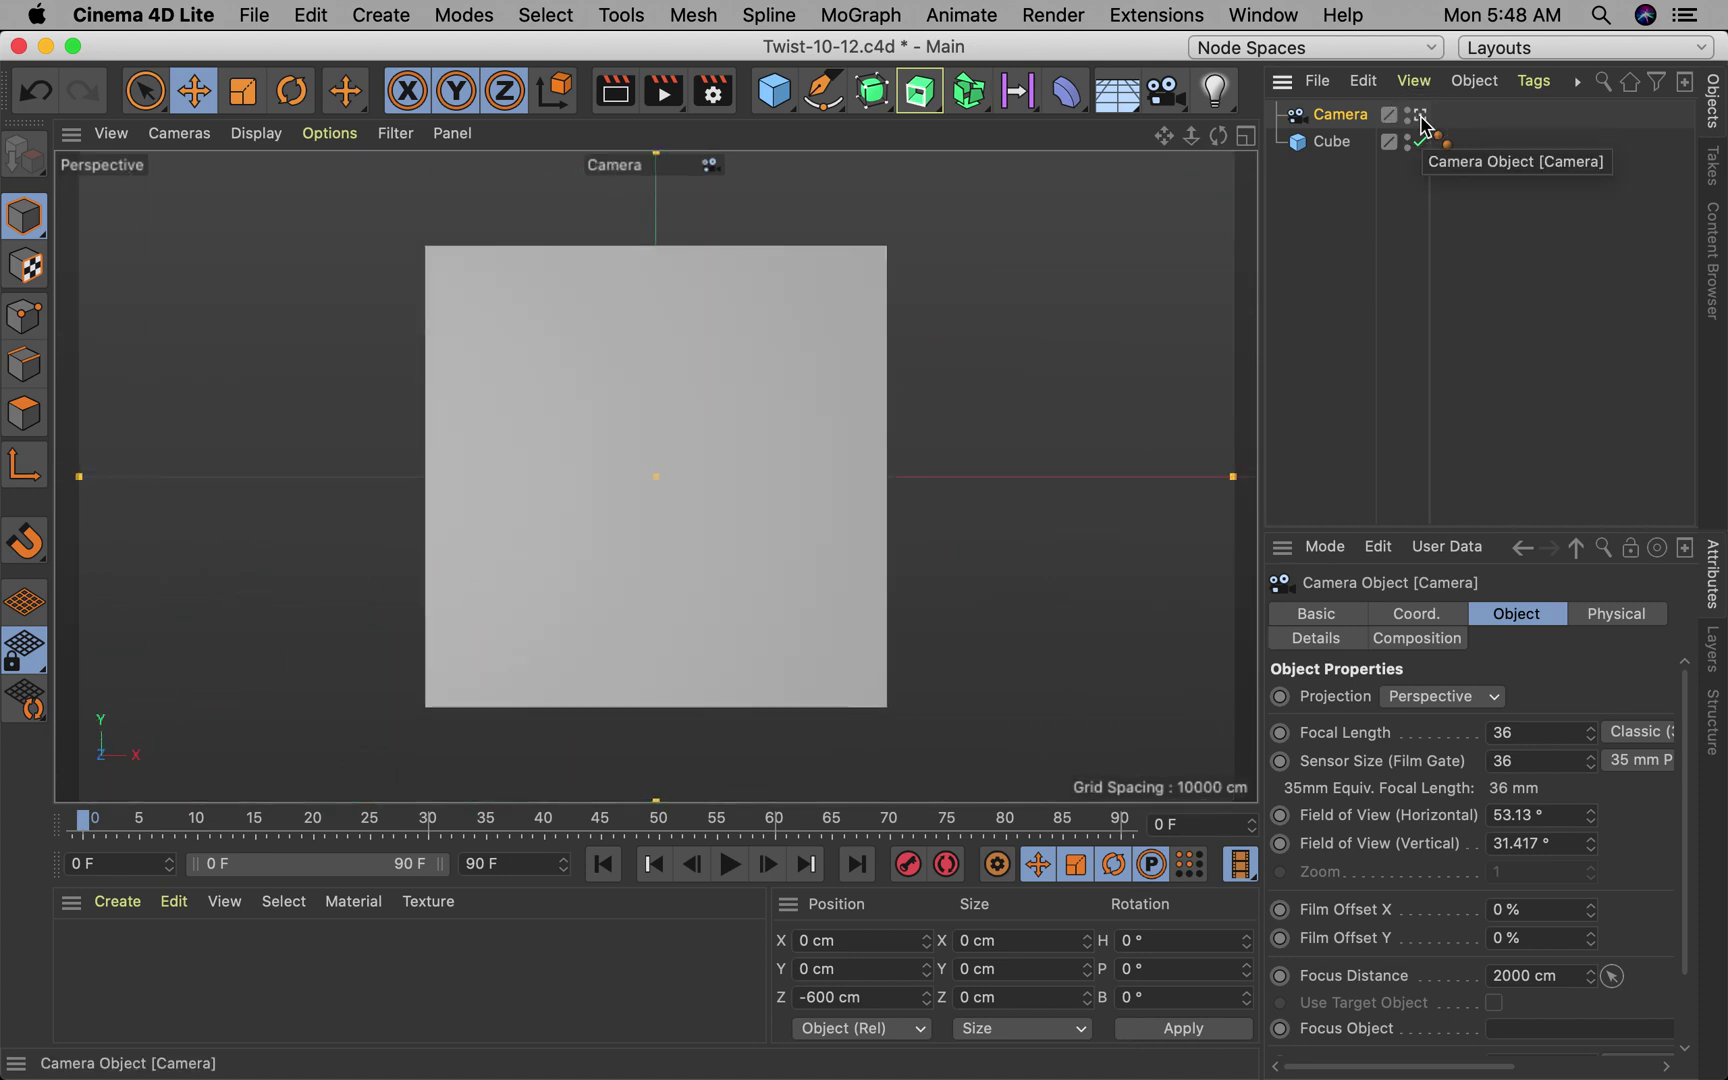
{"action": "left_click", "coordinate": [1421, 118]}
{"action": "left_click", "coordinate": [1421, 118]}
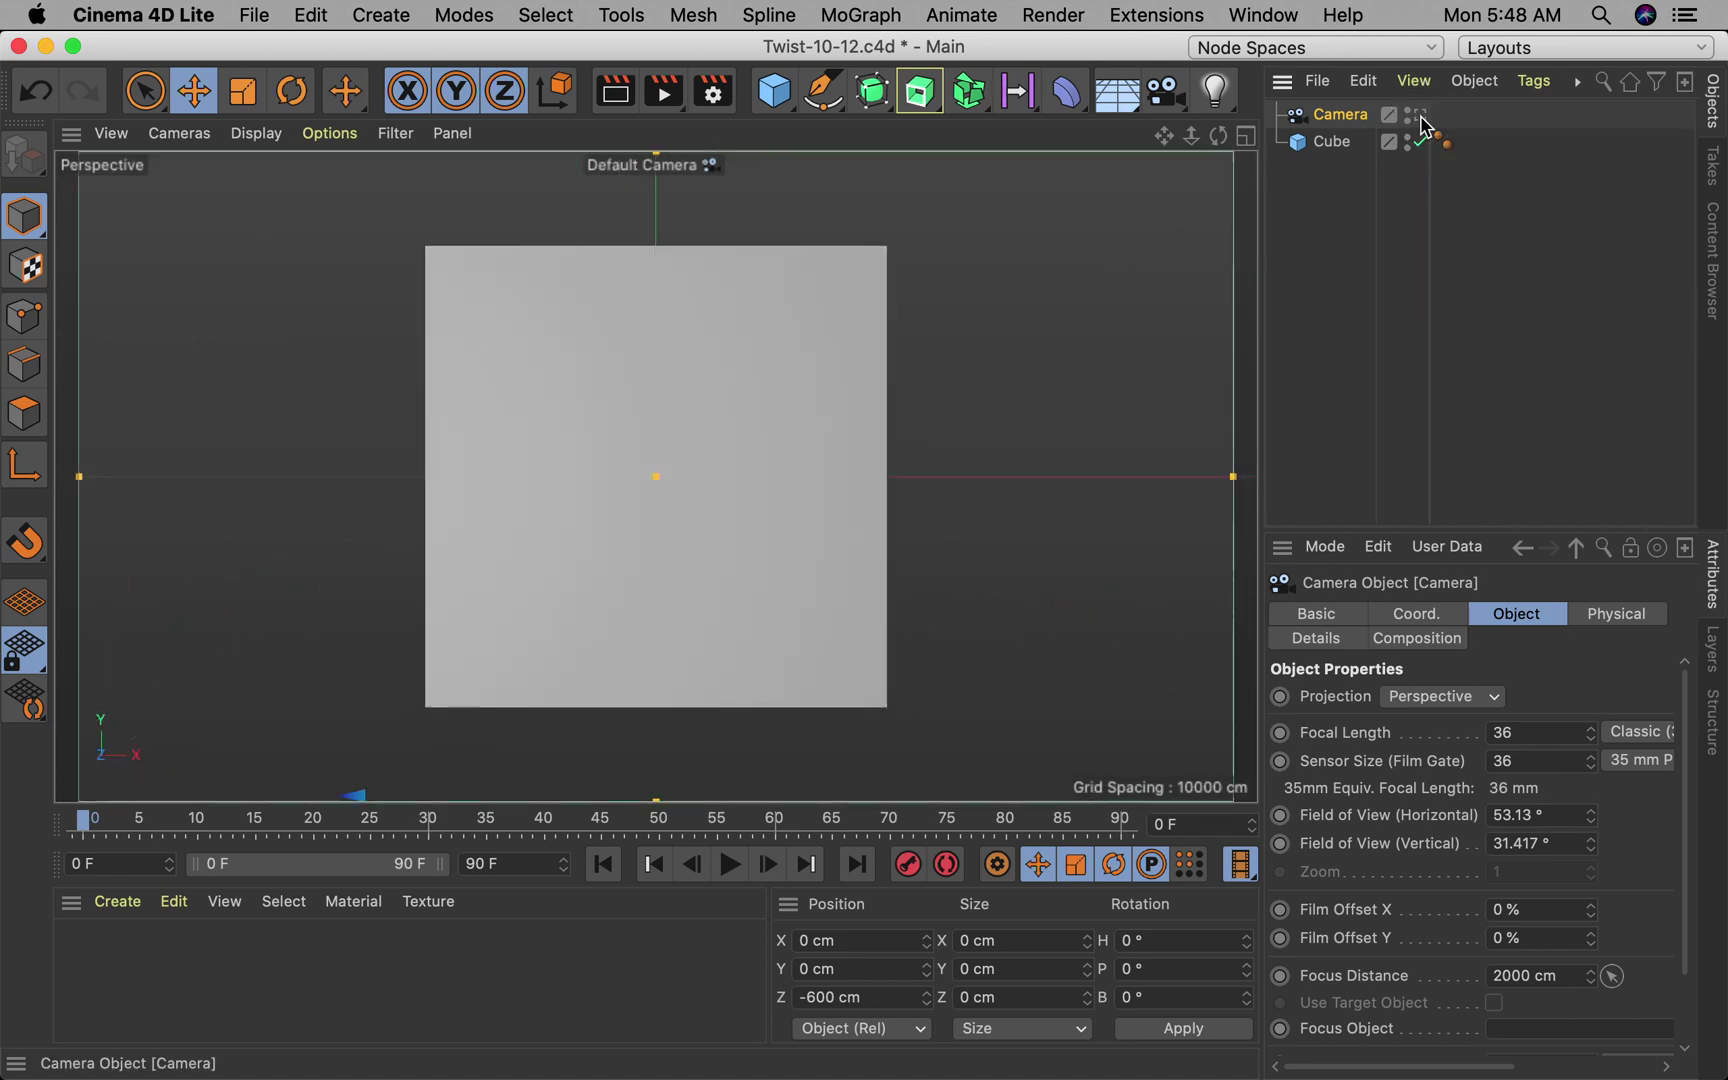
{"action": "left_click", "coordinate": [1421, 118]}
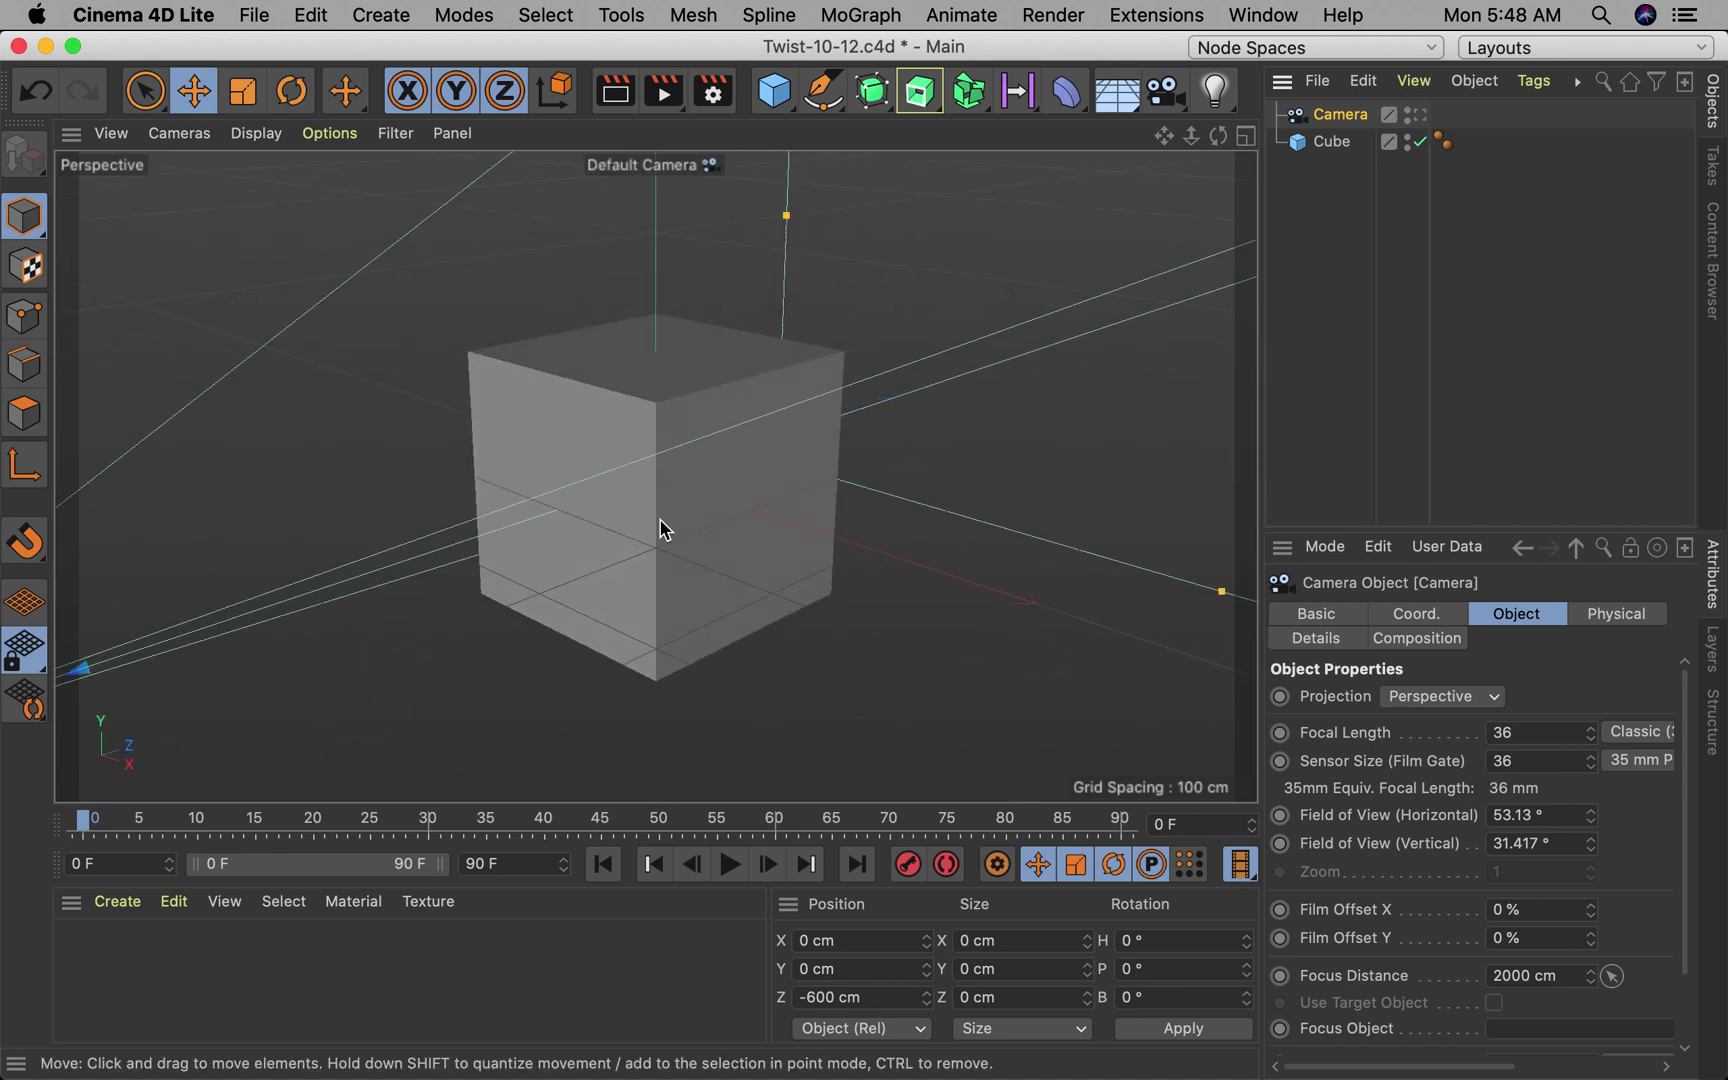
{"action": "middle_click_drag", "start_coordinate": [733, 582], "coordinate": [727, 514], "text": "alt"}
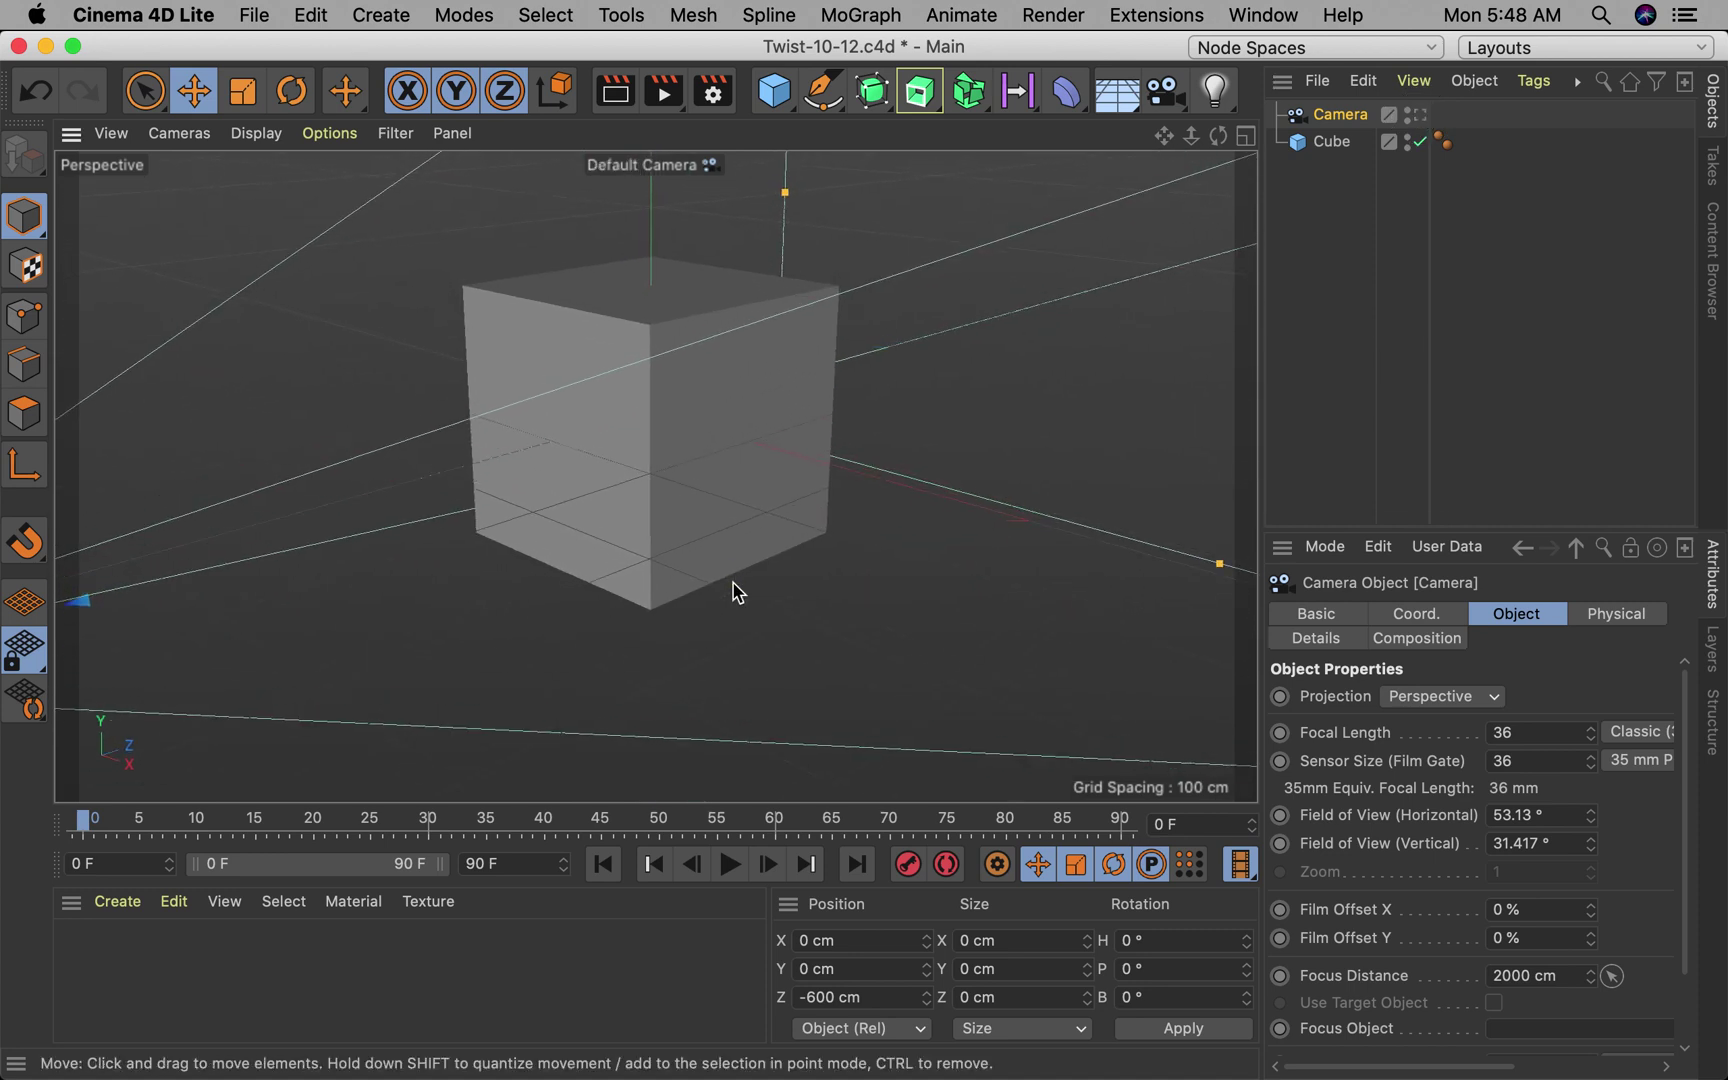
{"action": "scroll", "coordinate": [733, 585], "scroll_direction": "down", "scroll_amount": 8}
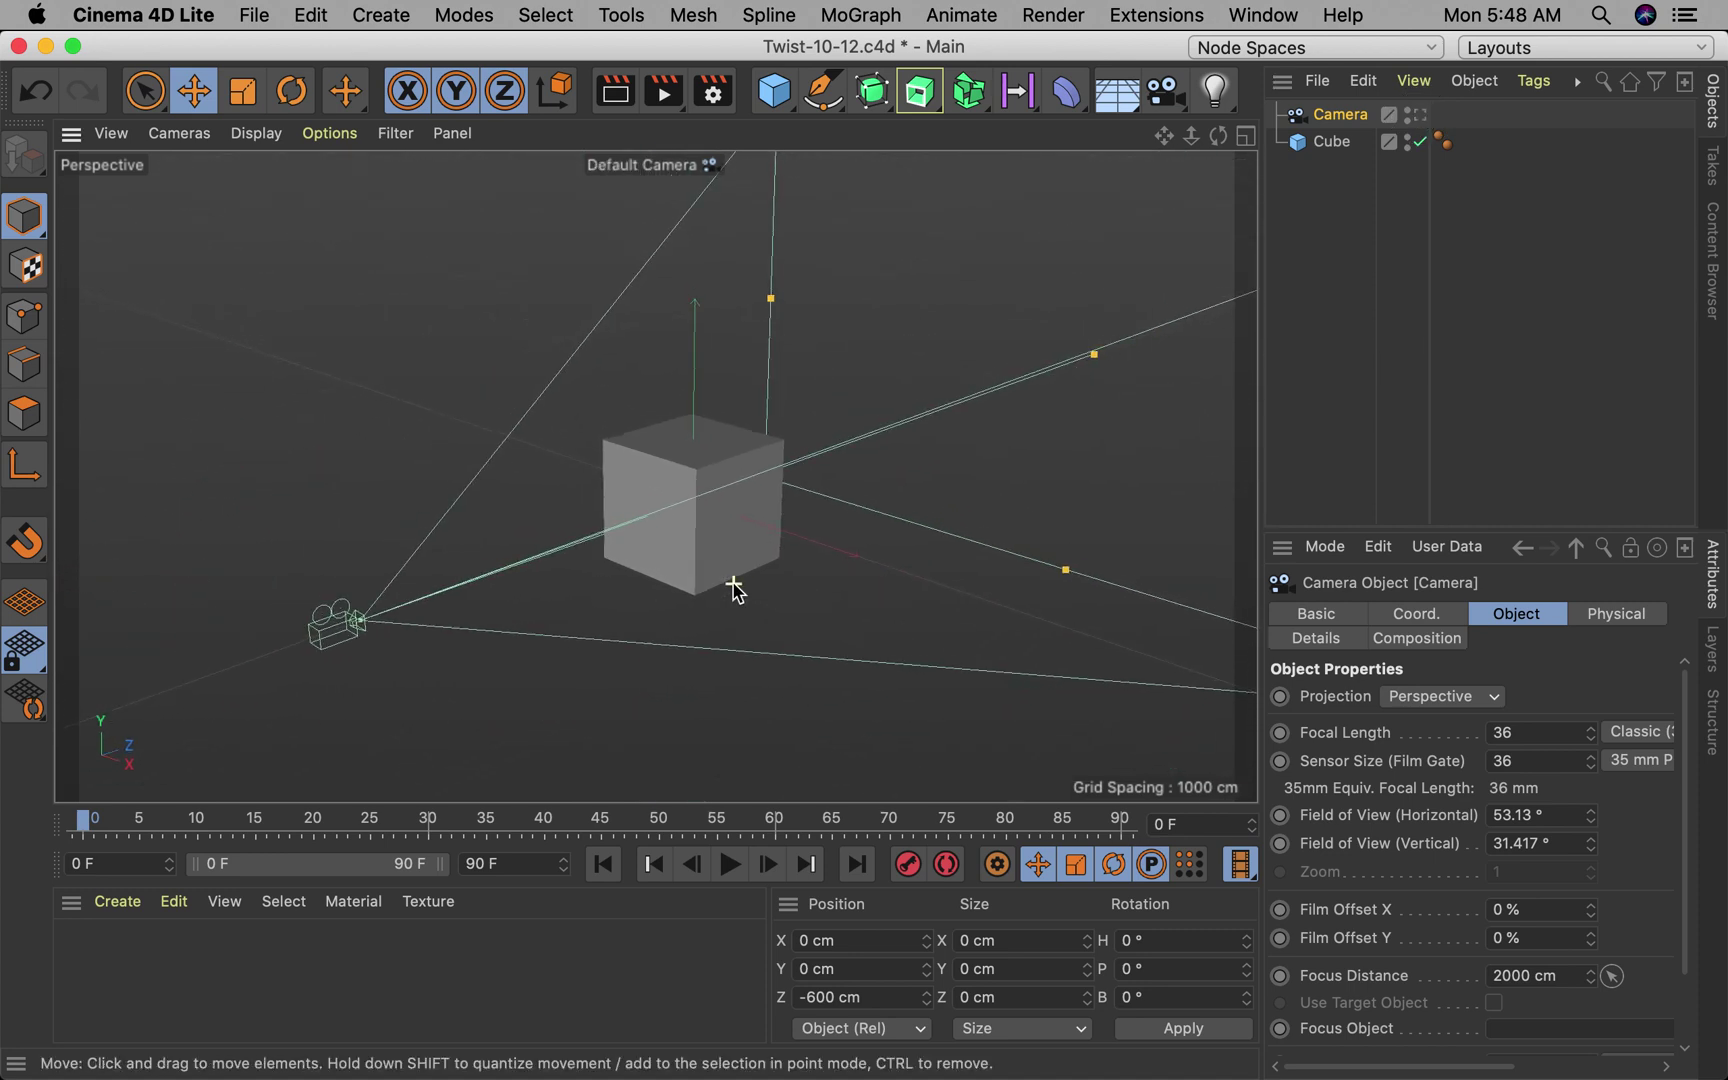
{"action": "scroll", "coordinate": [733, 585], "scroll_direction": "up", "scroll_amount": 2}
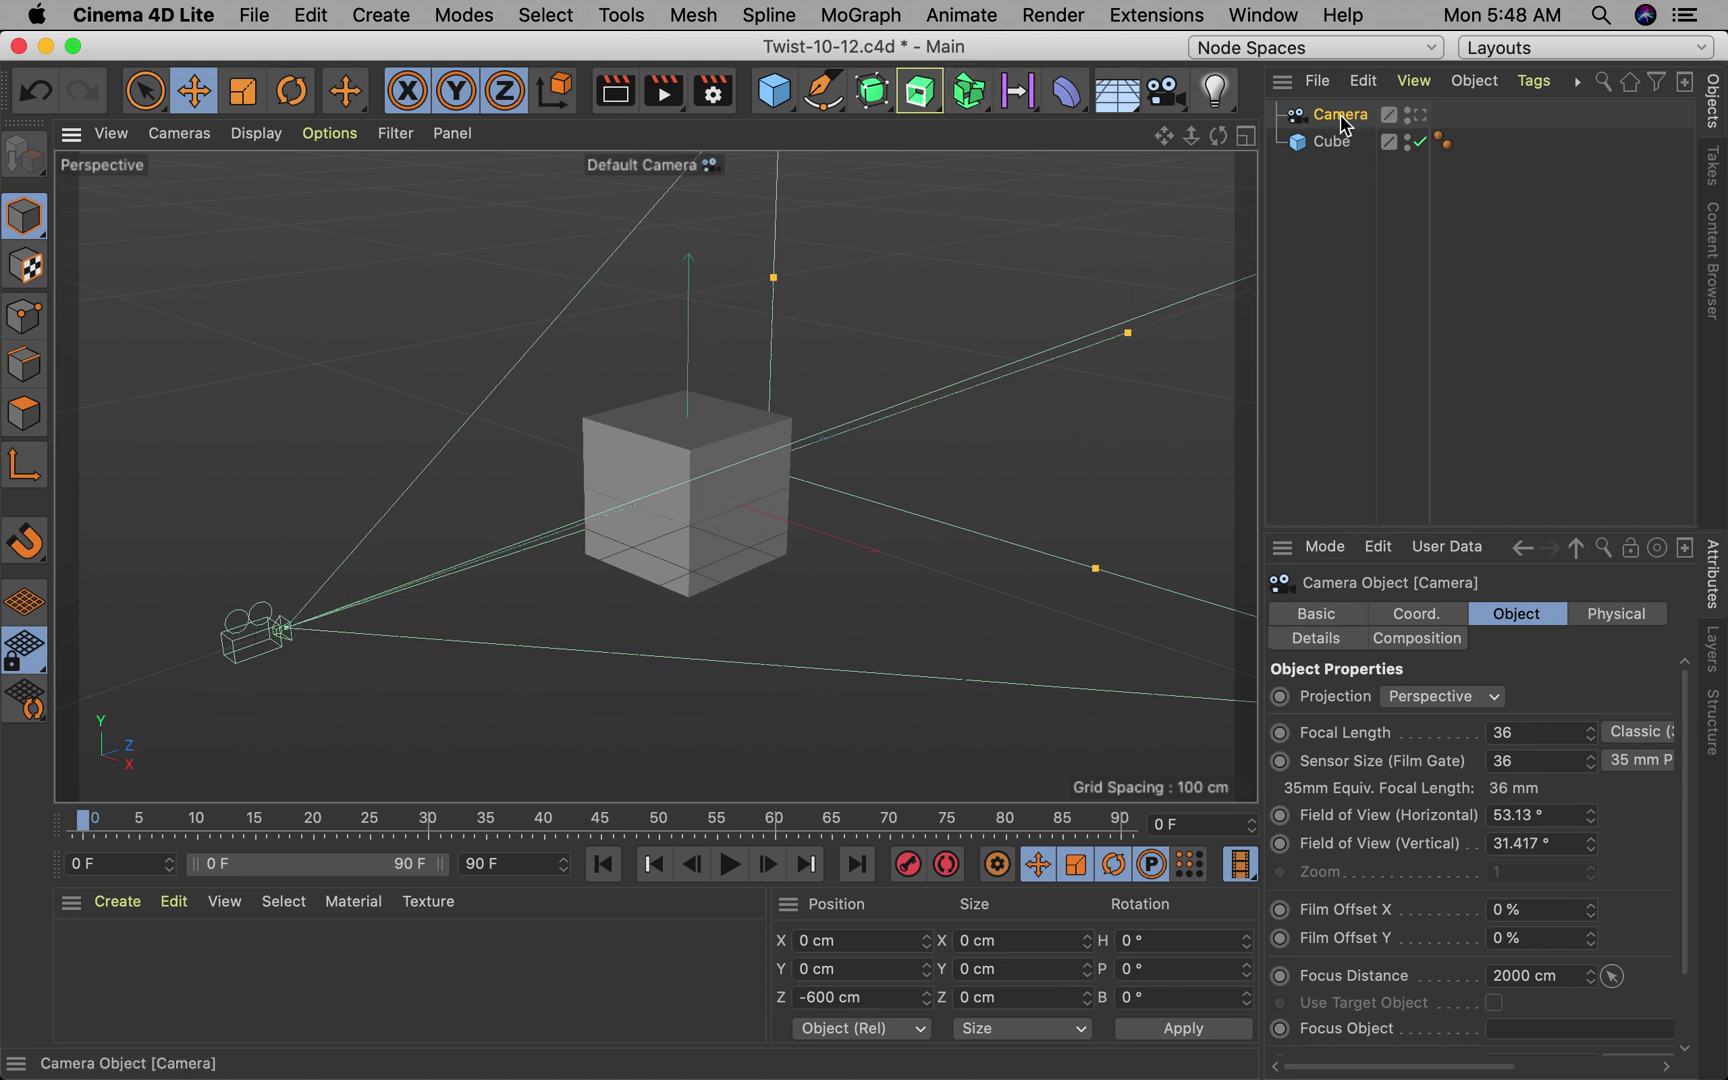
Step: Add a Protection rigging tag to the camera and check the view through it
{"action": "left_click", "coordinate": [1533, 81]}
{"action": "mouse_move", "coordinate": [1503, 318]}
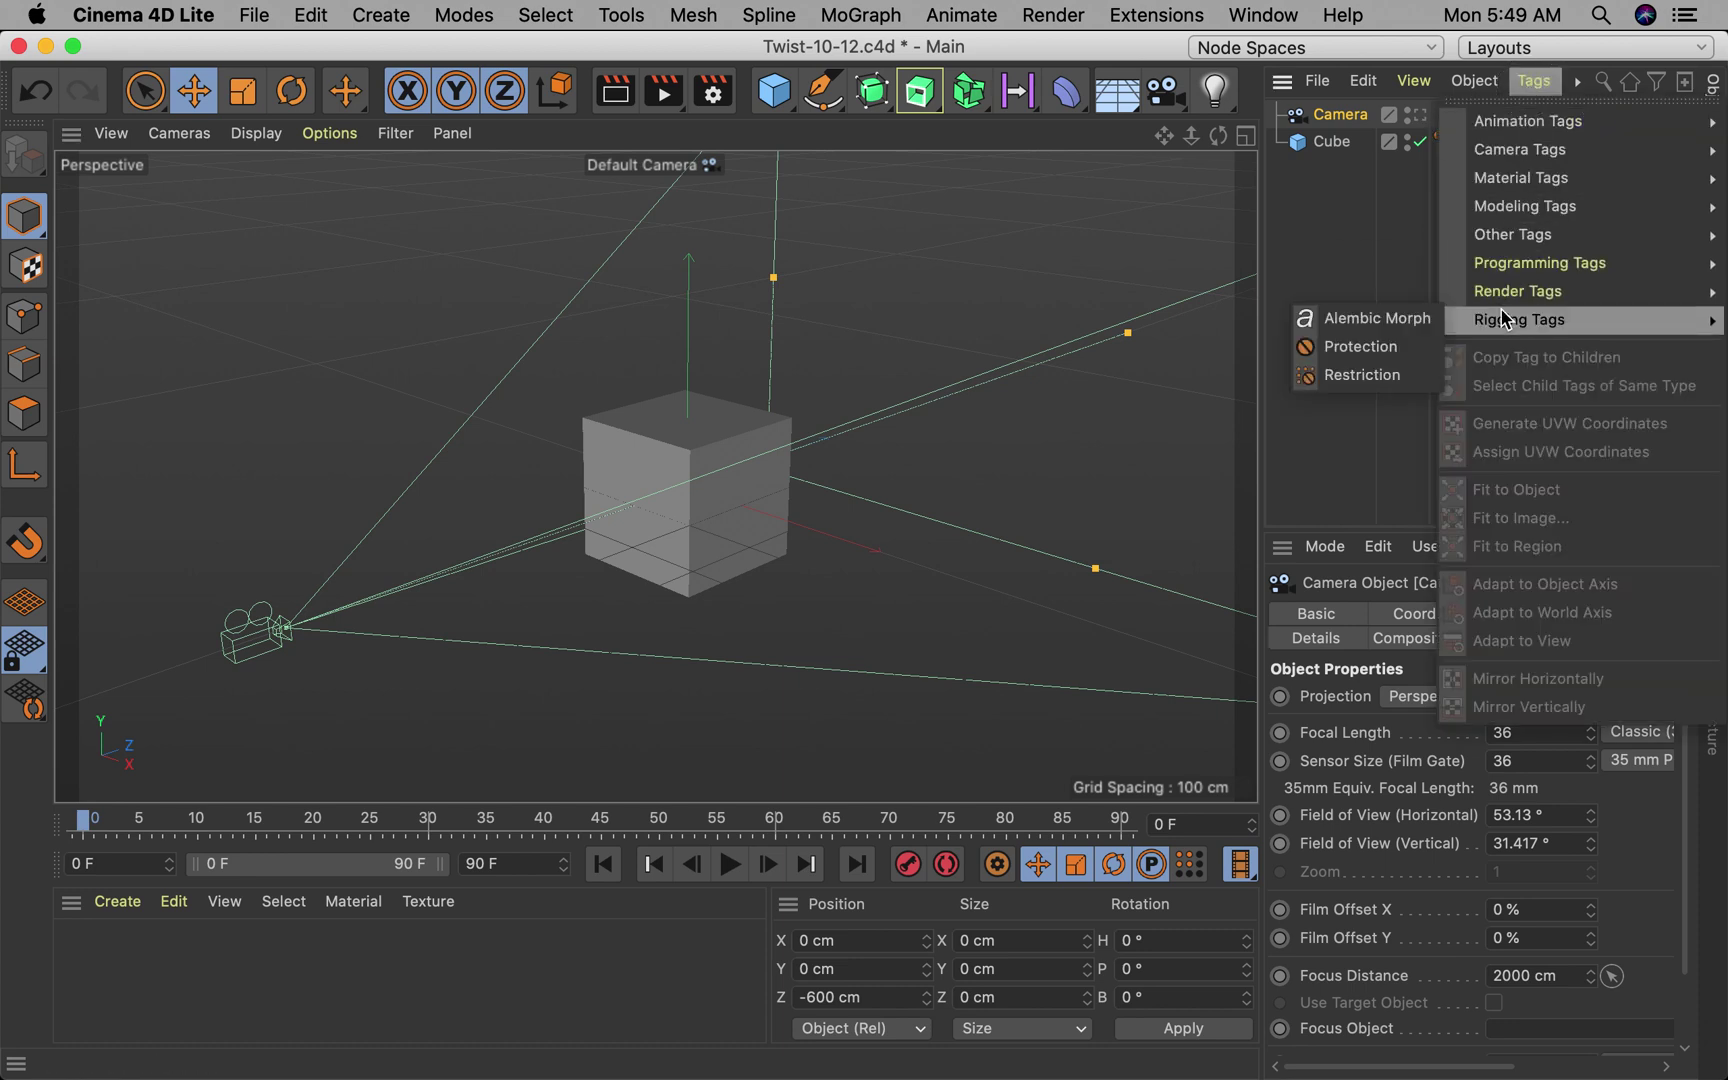
{"action": "left_click", "coordinate": [1387, 350]}
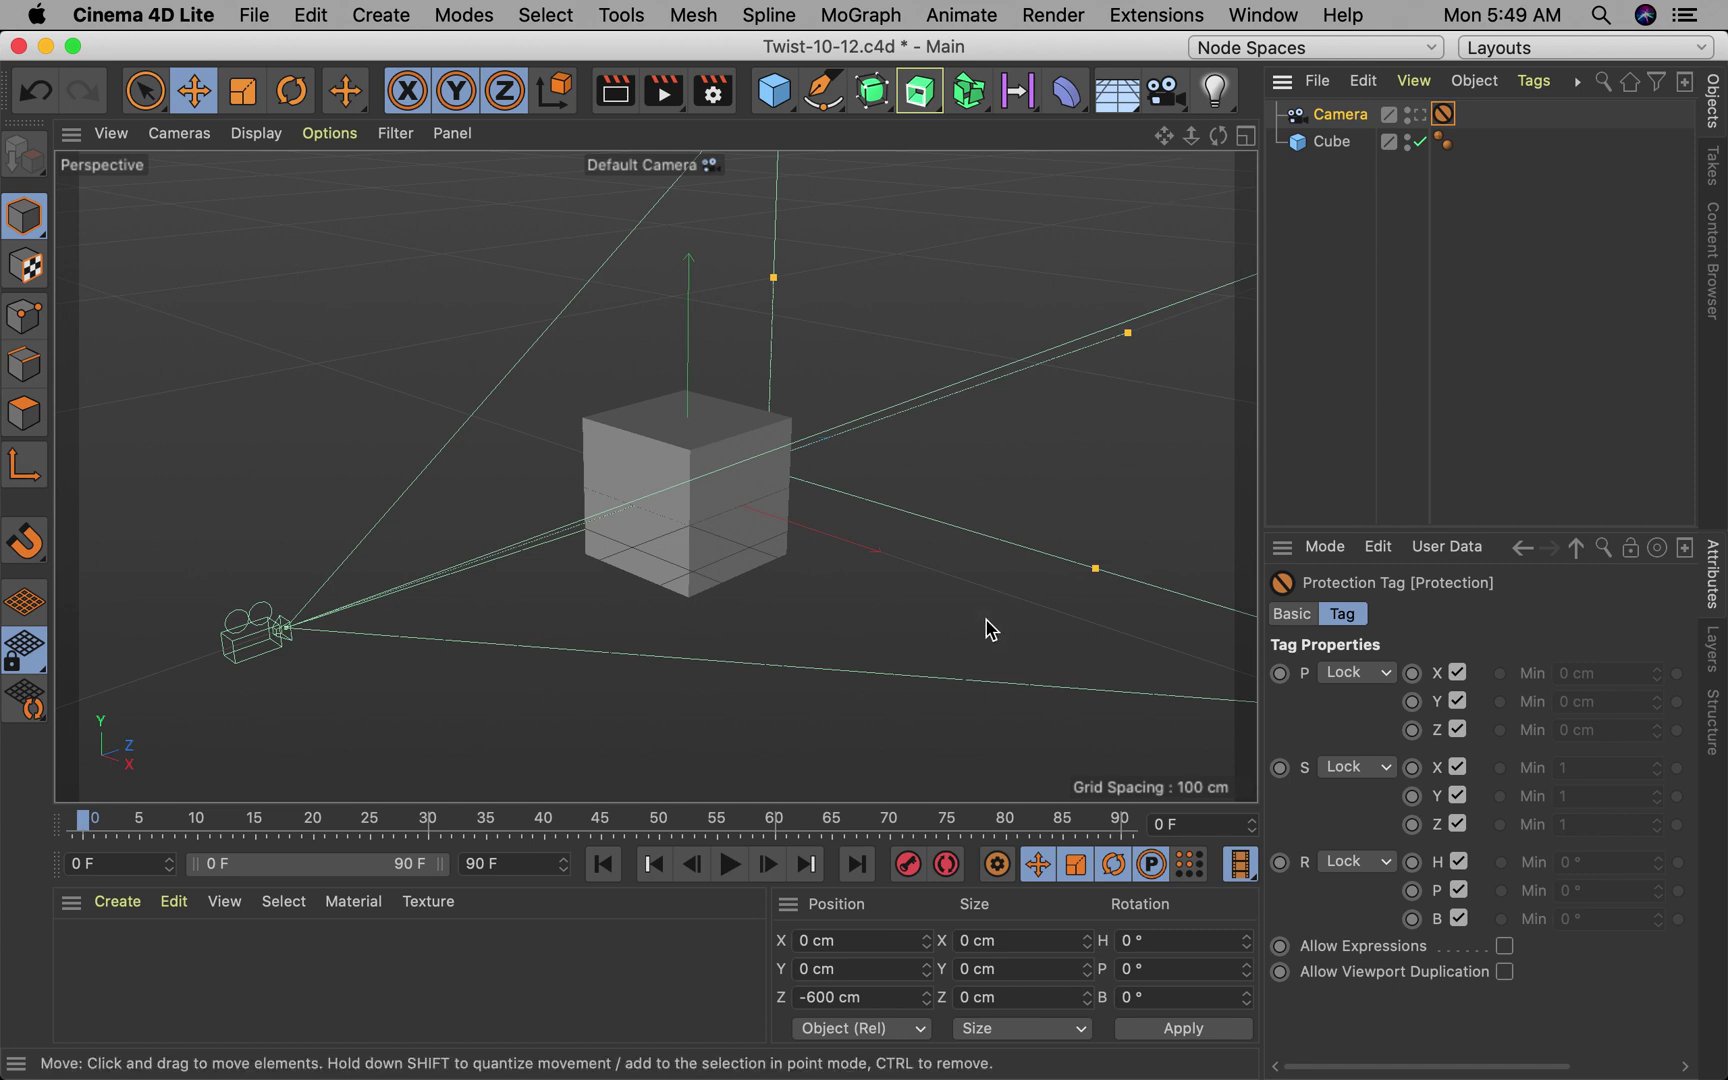
{"action": "left_click", "coordinate": [1418, 115]}
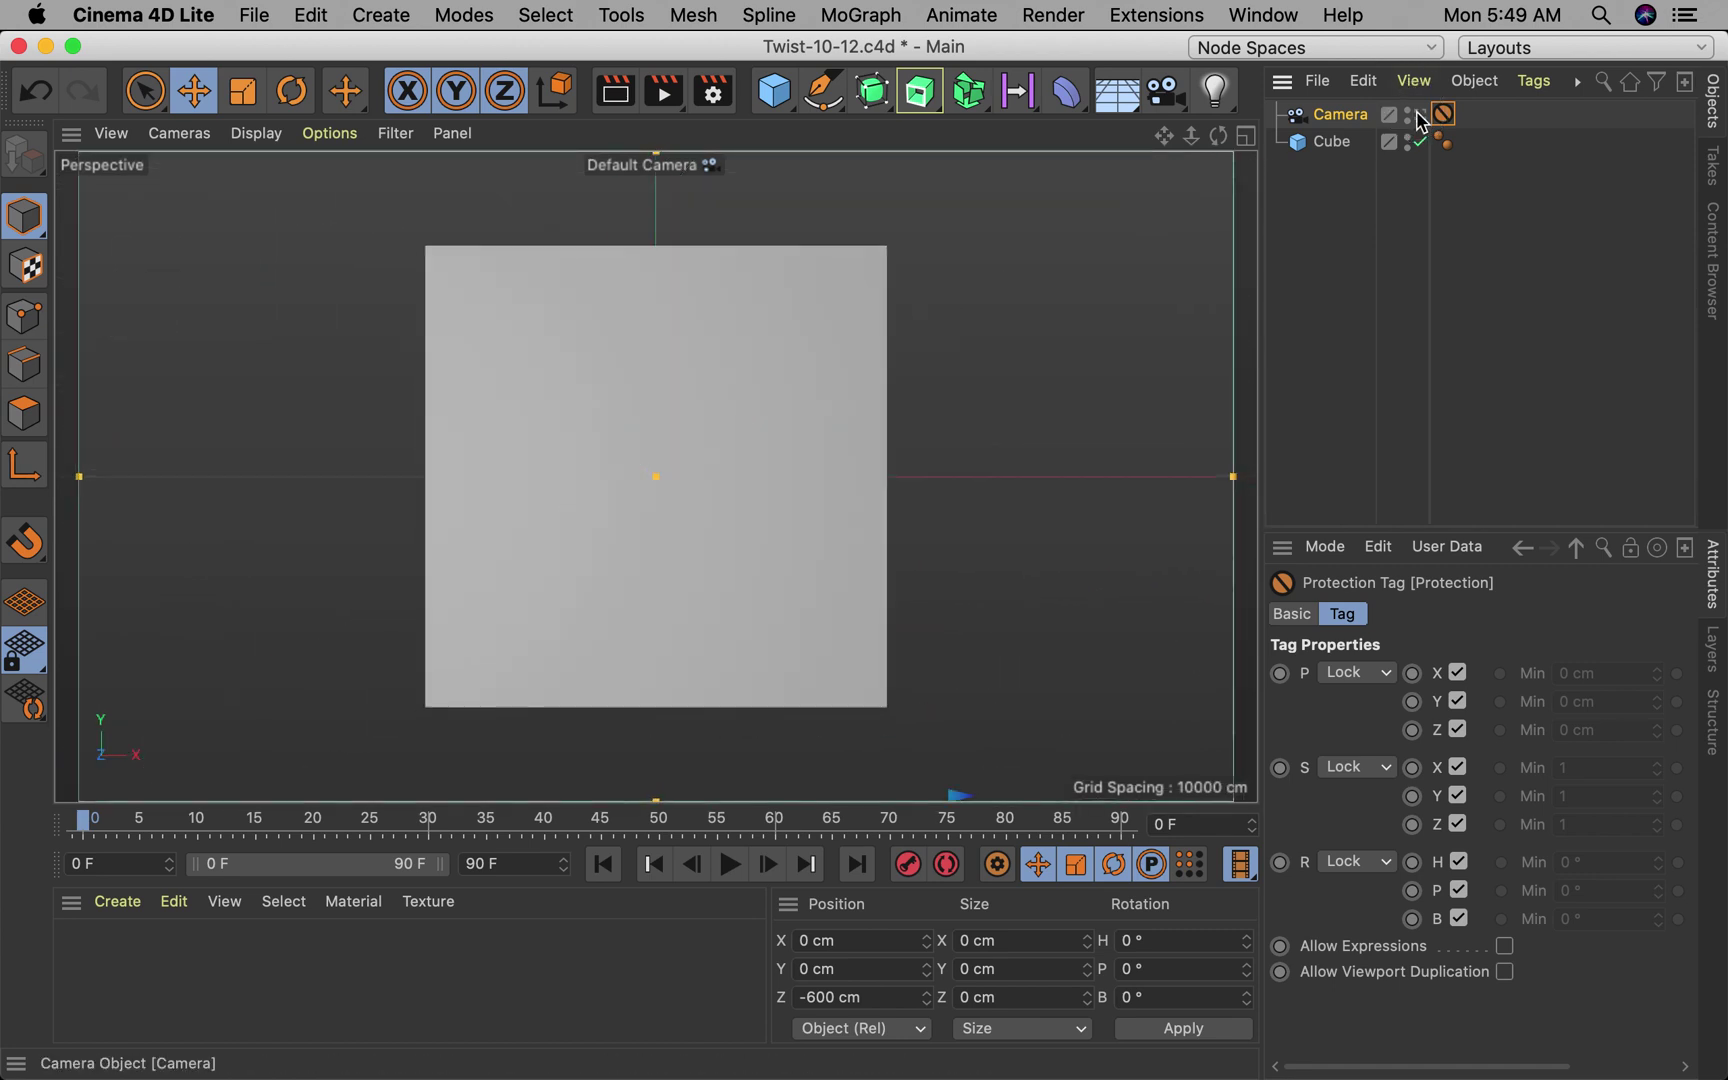
{"action": "left_click", "coordinate": [1420, 116]}
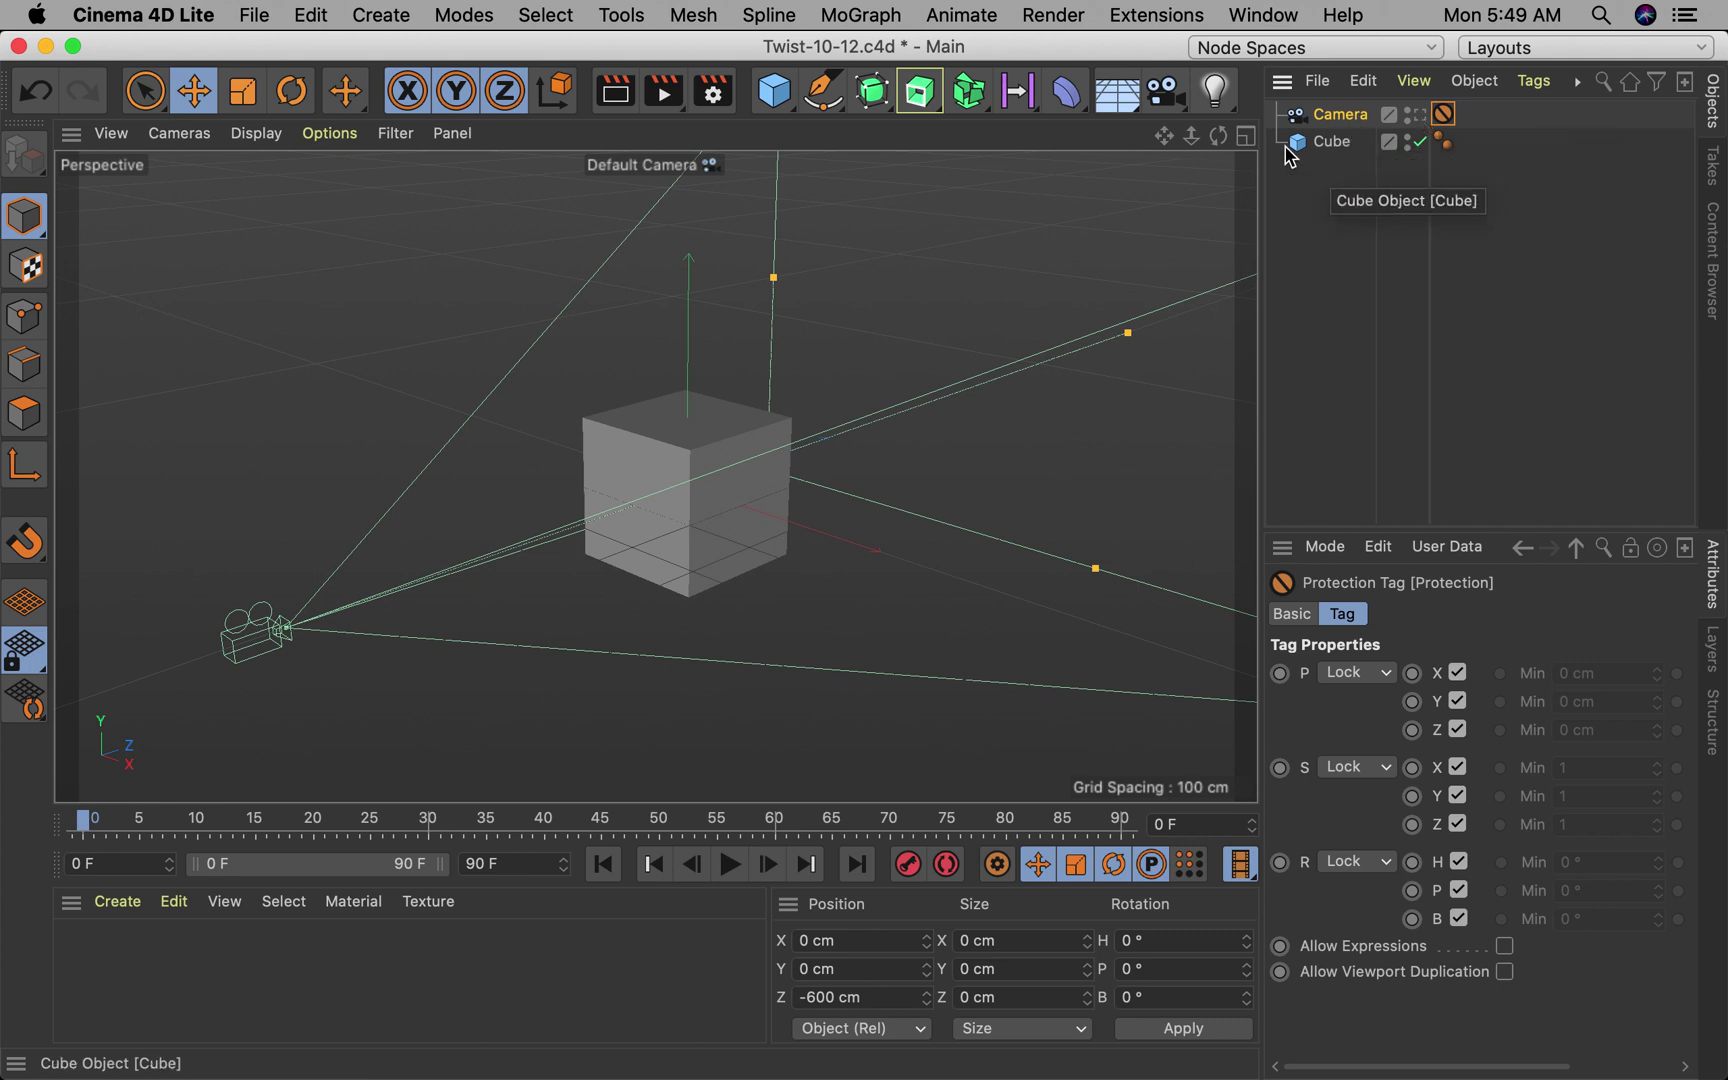
Step: Add a Twist deformer to the scene and place the camera above it in the object hierarchy
{"action": "left_click", "coordinate": [1066, 92]}
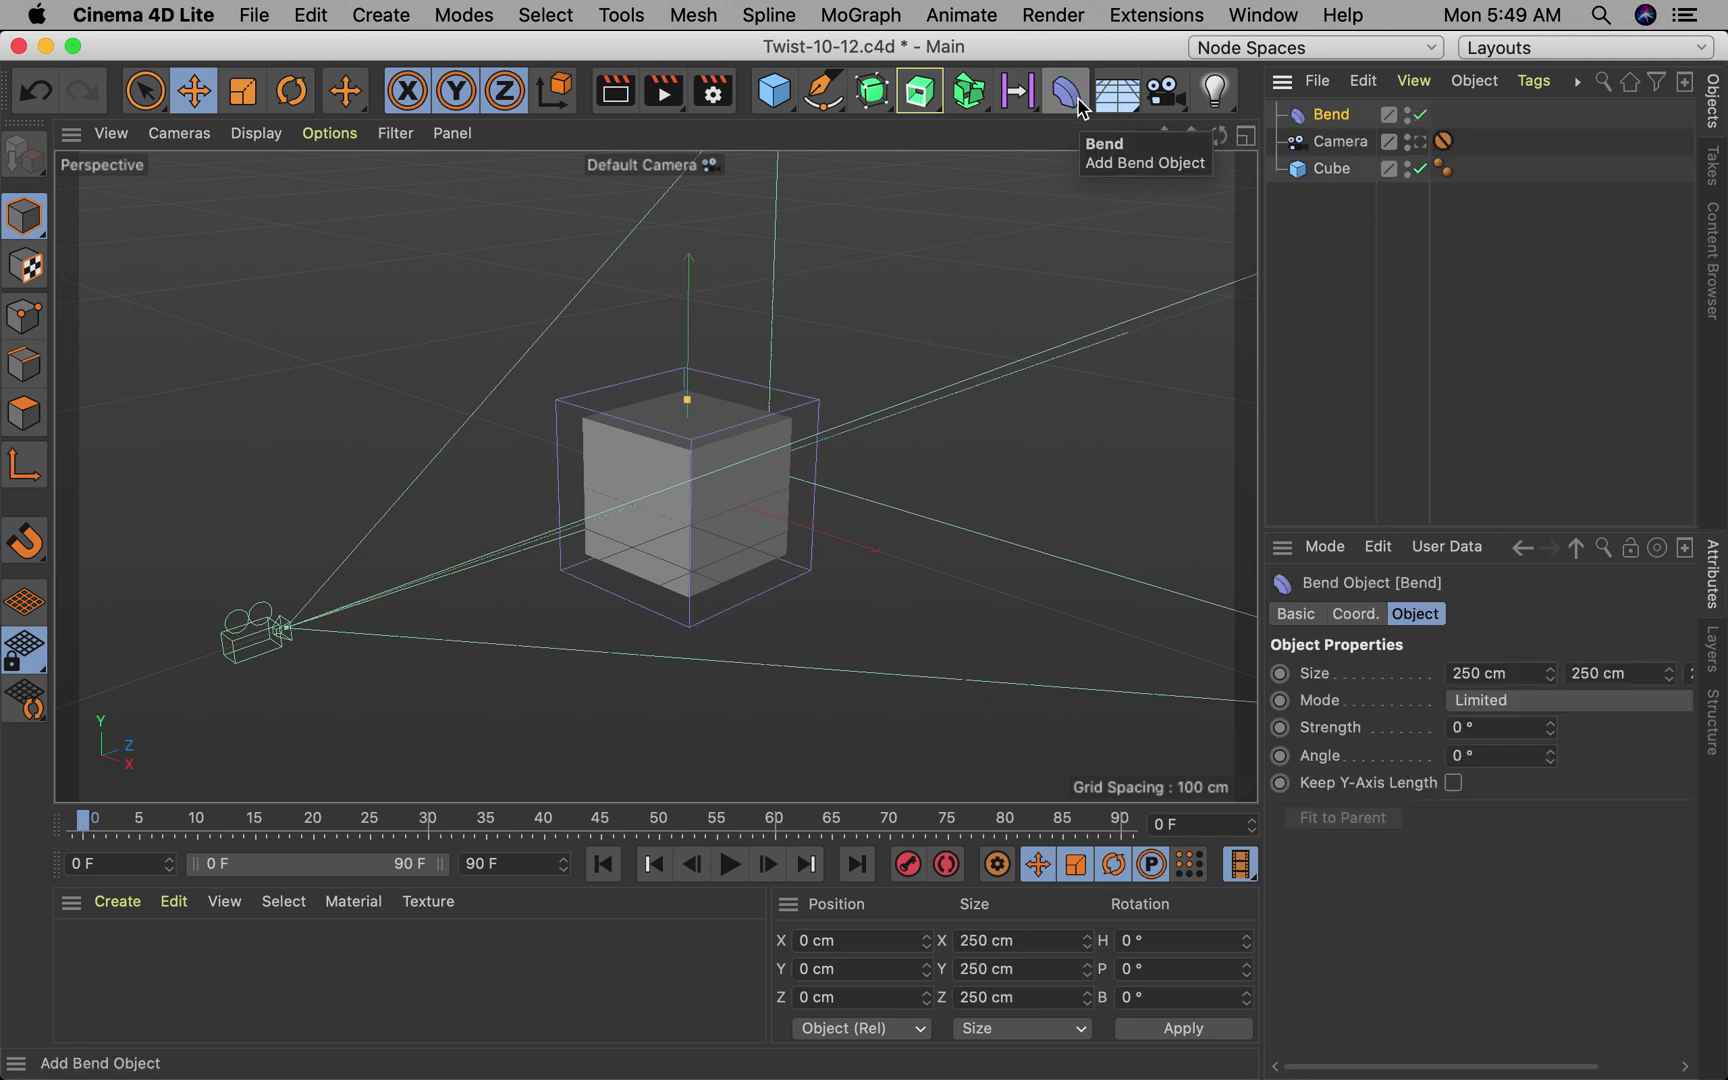
{"action": "key", "text": "super+z"}
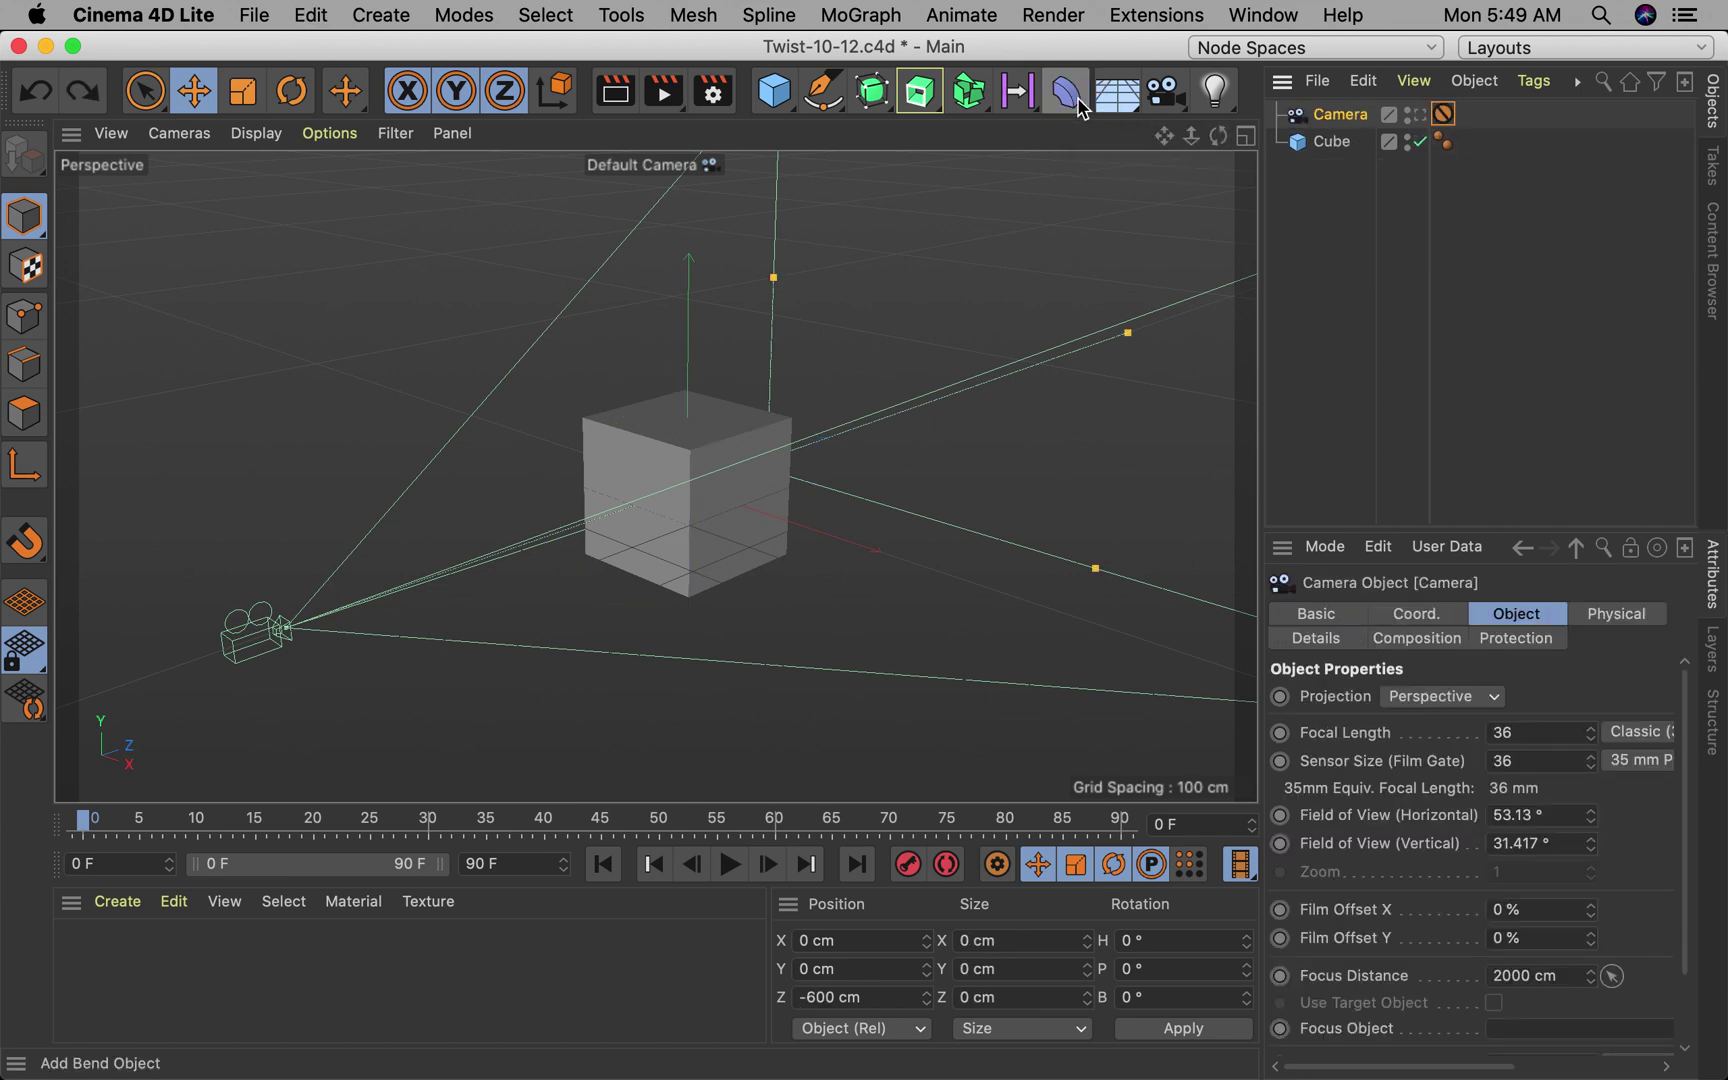
{"action": "left_click", "coordinate": [1072, 98]}
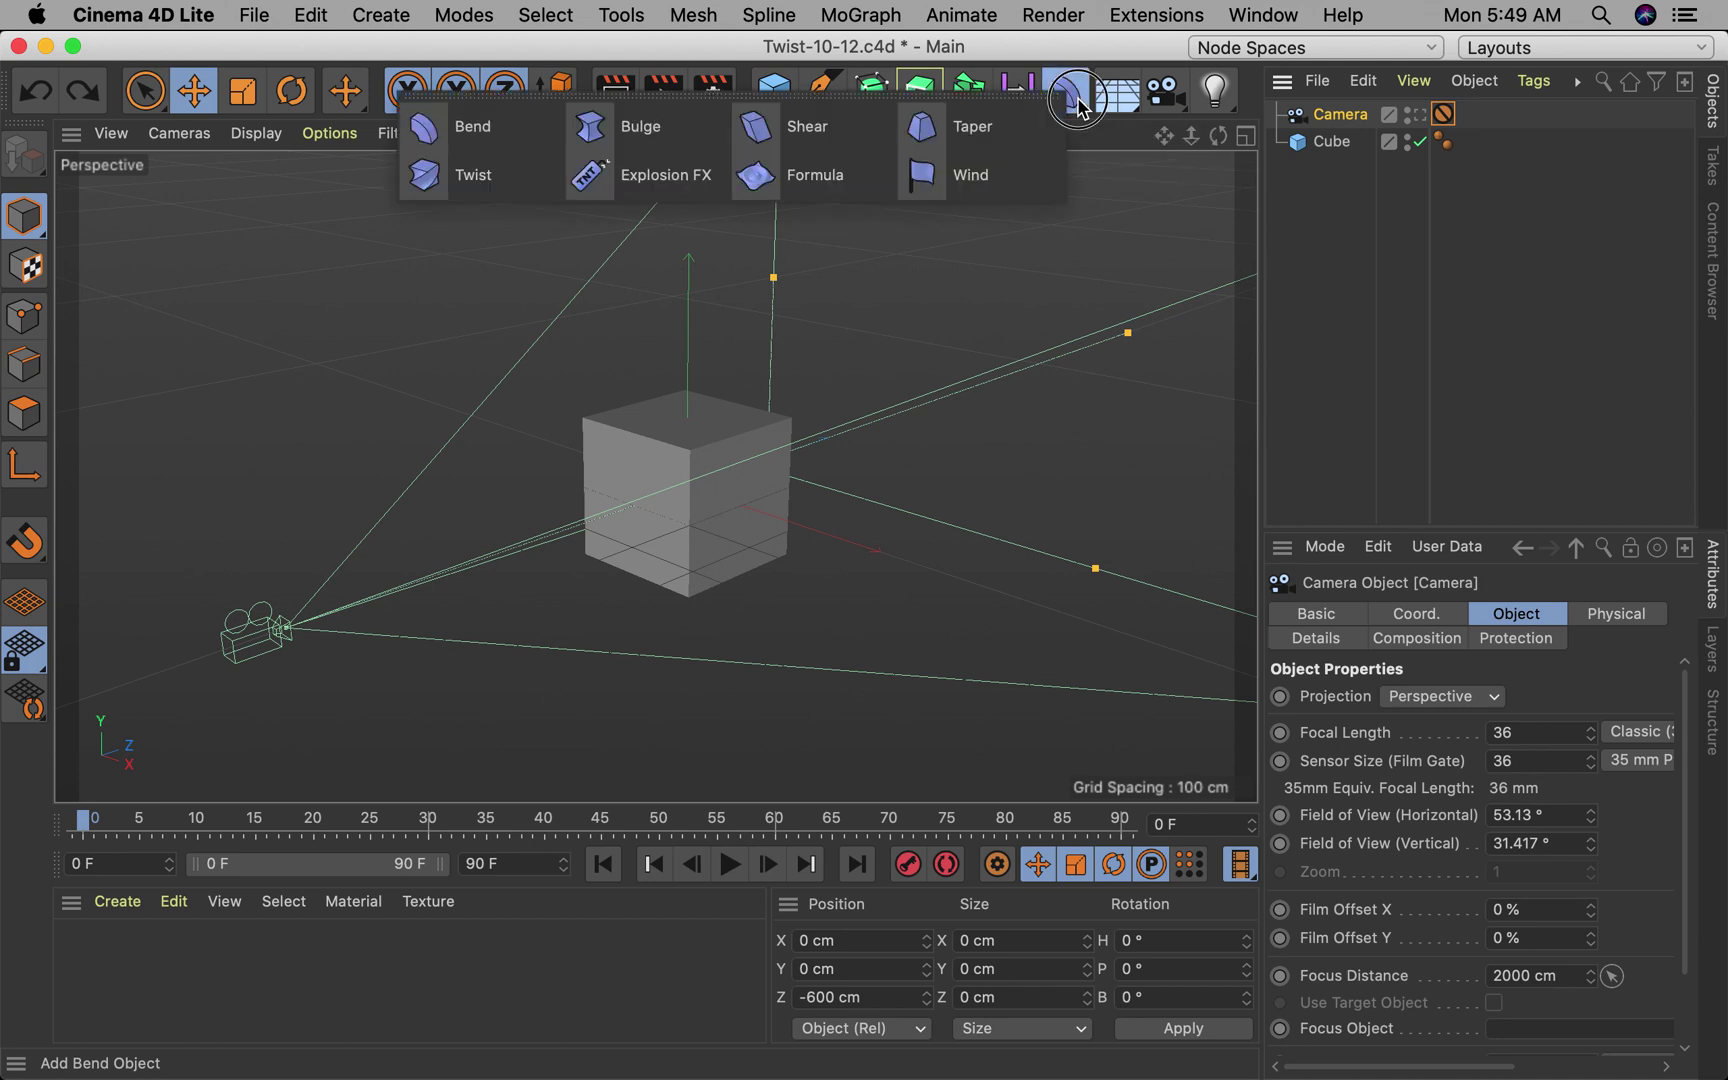
{"action": "left_click", "coordinate": [507, 177]}
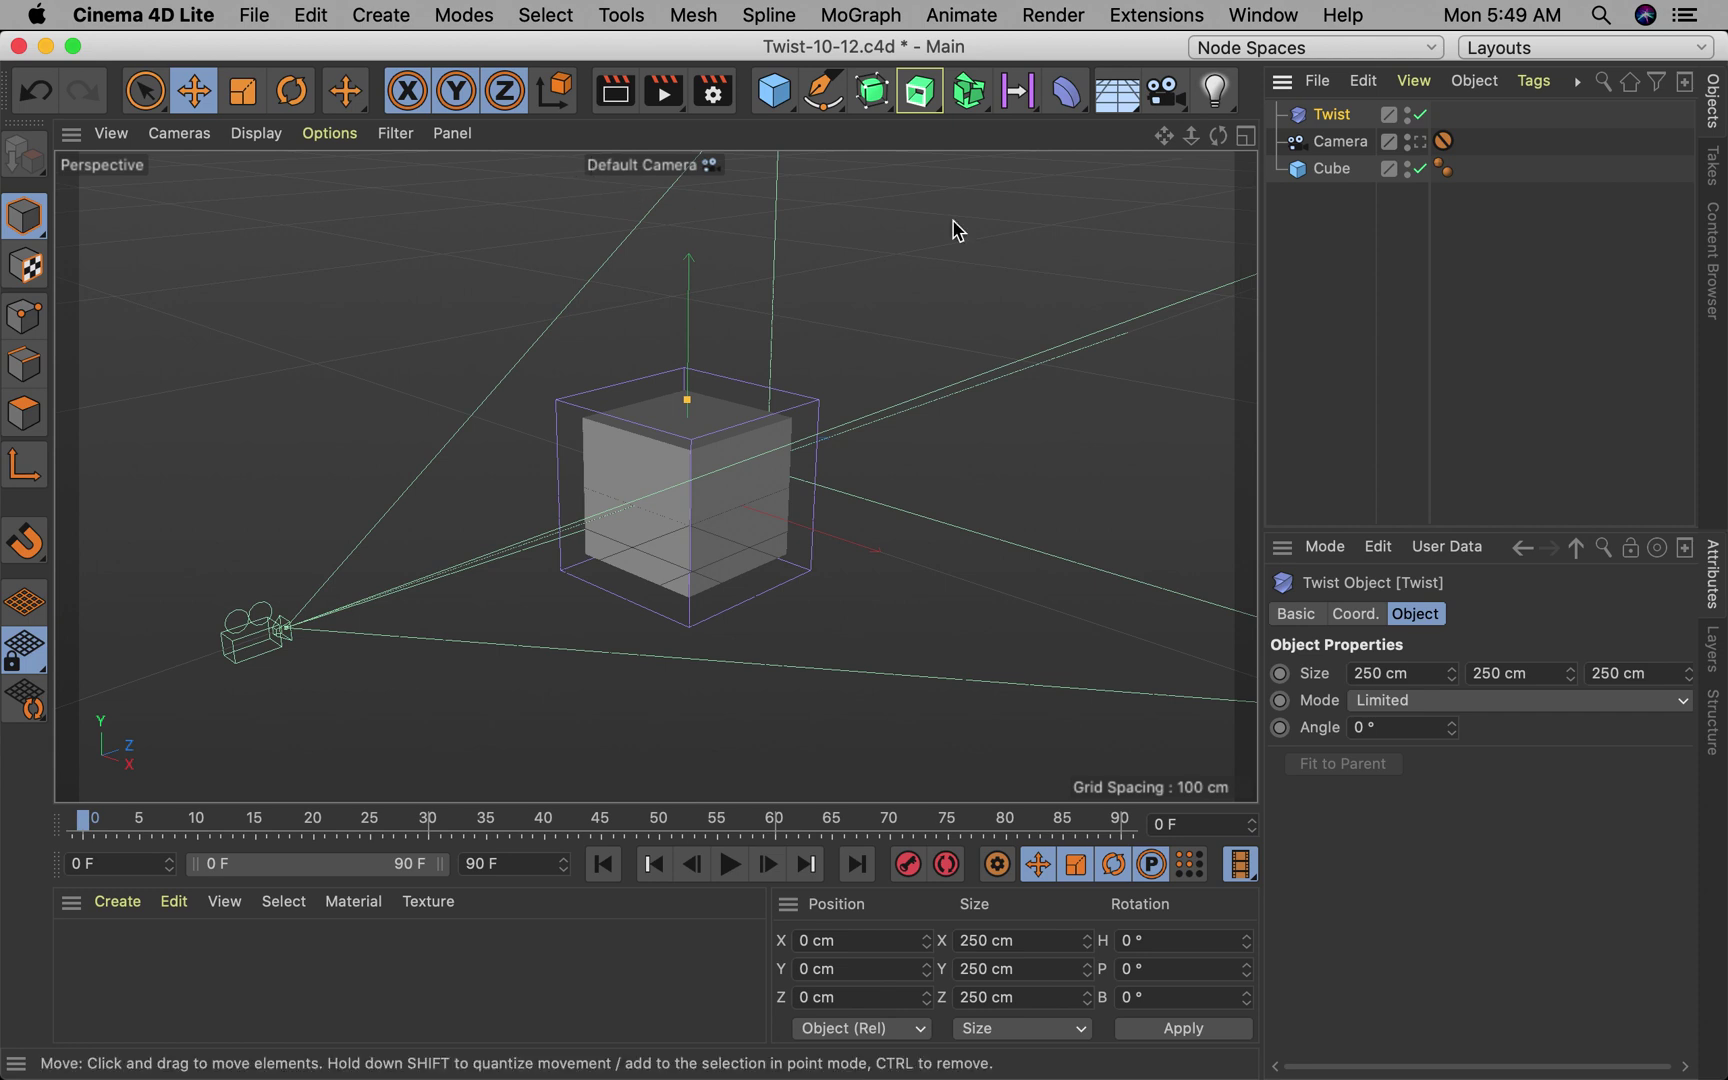
{"action": "left_click_drag", "start_coordinate": [1340, 148], "coordinate": [1334, 104]}
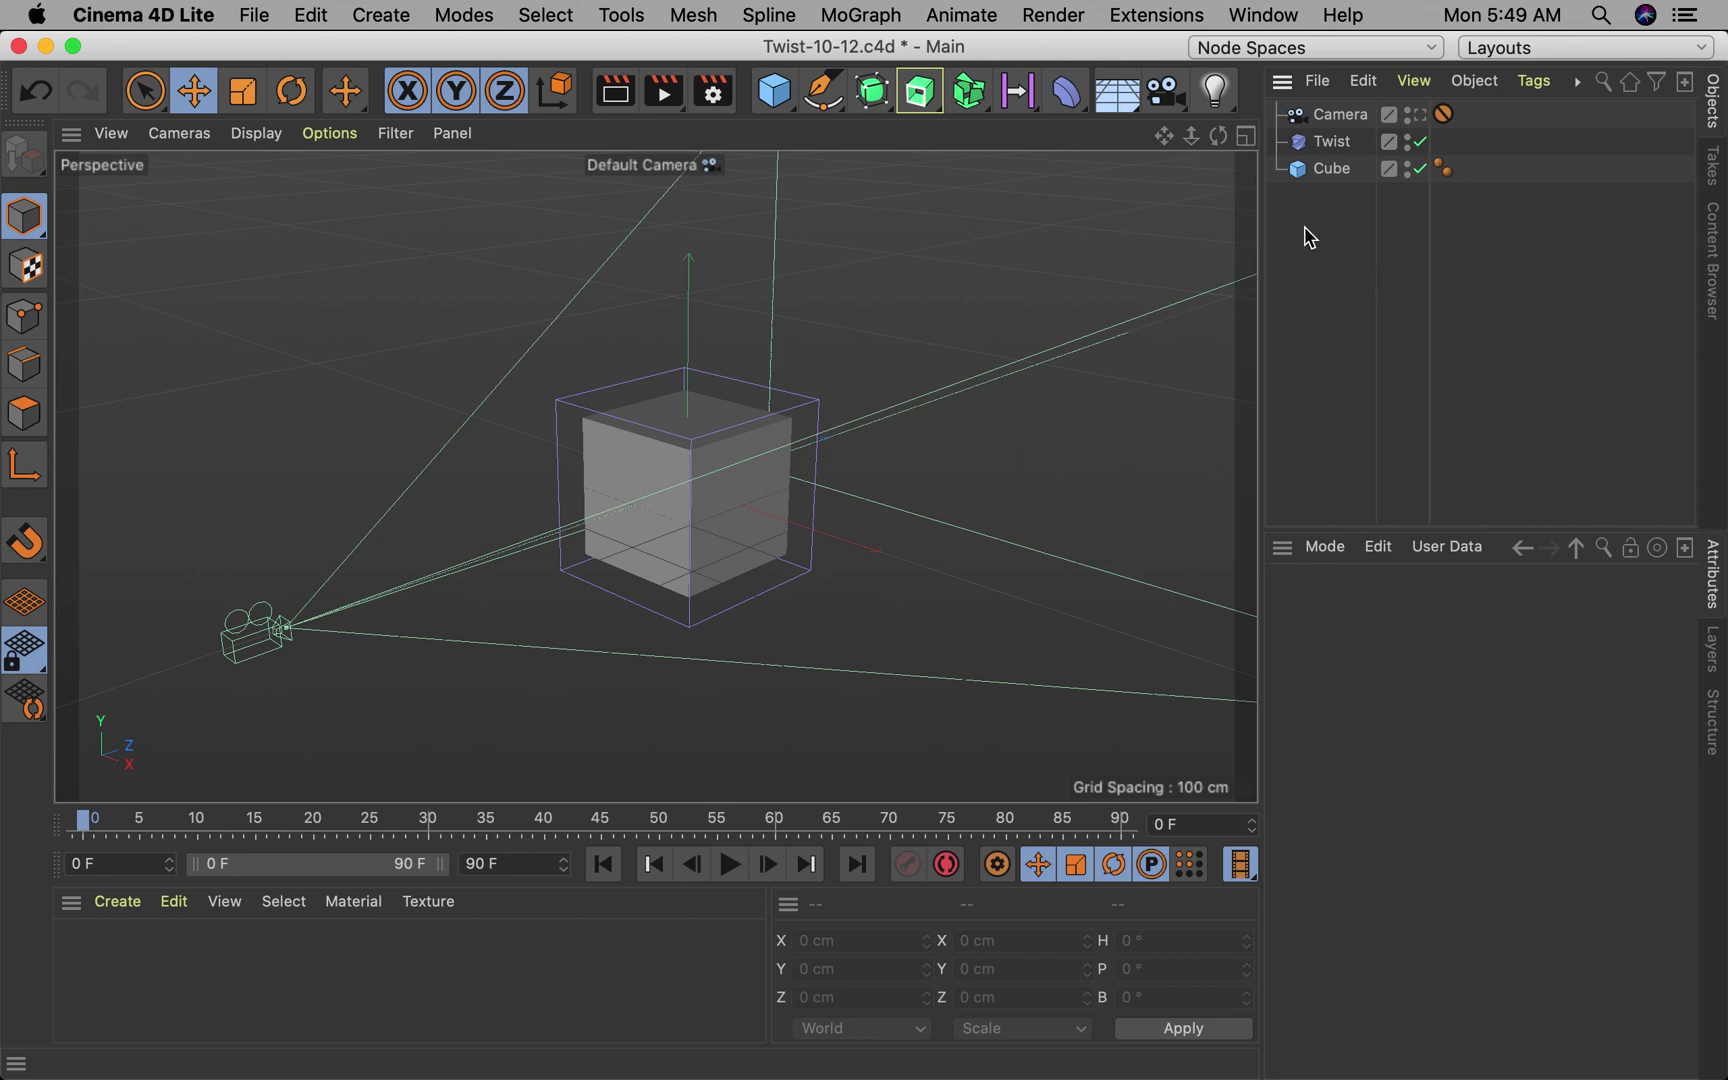
Step: Select the cube and set the viewport display to Quick Shading (Lines)
{"action": "left_click", "coordinate": [1345, 170]}
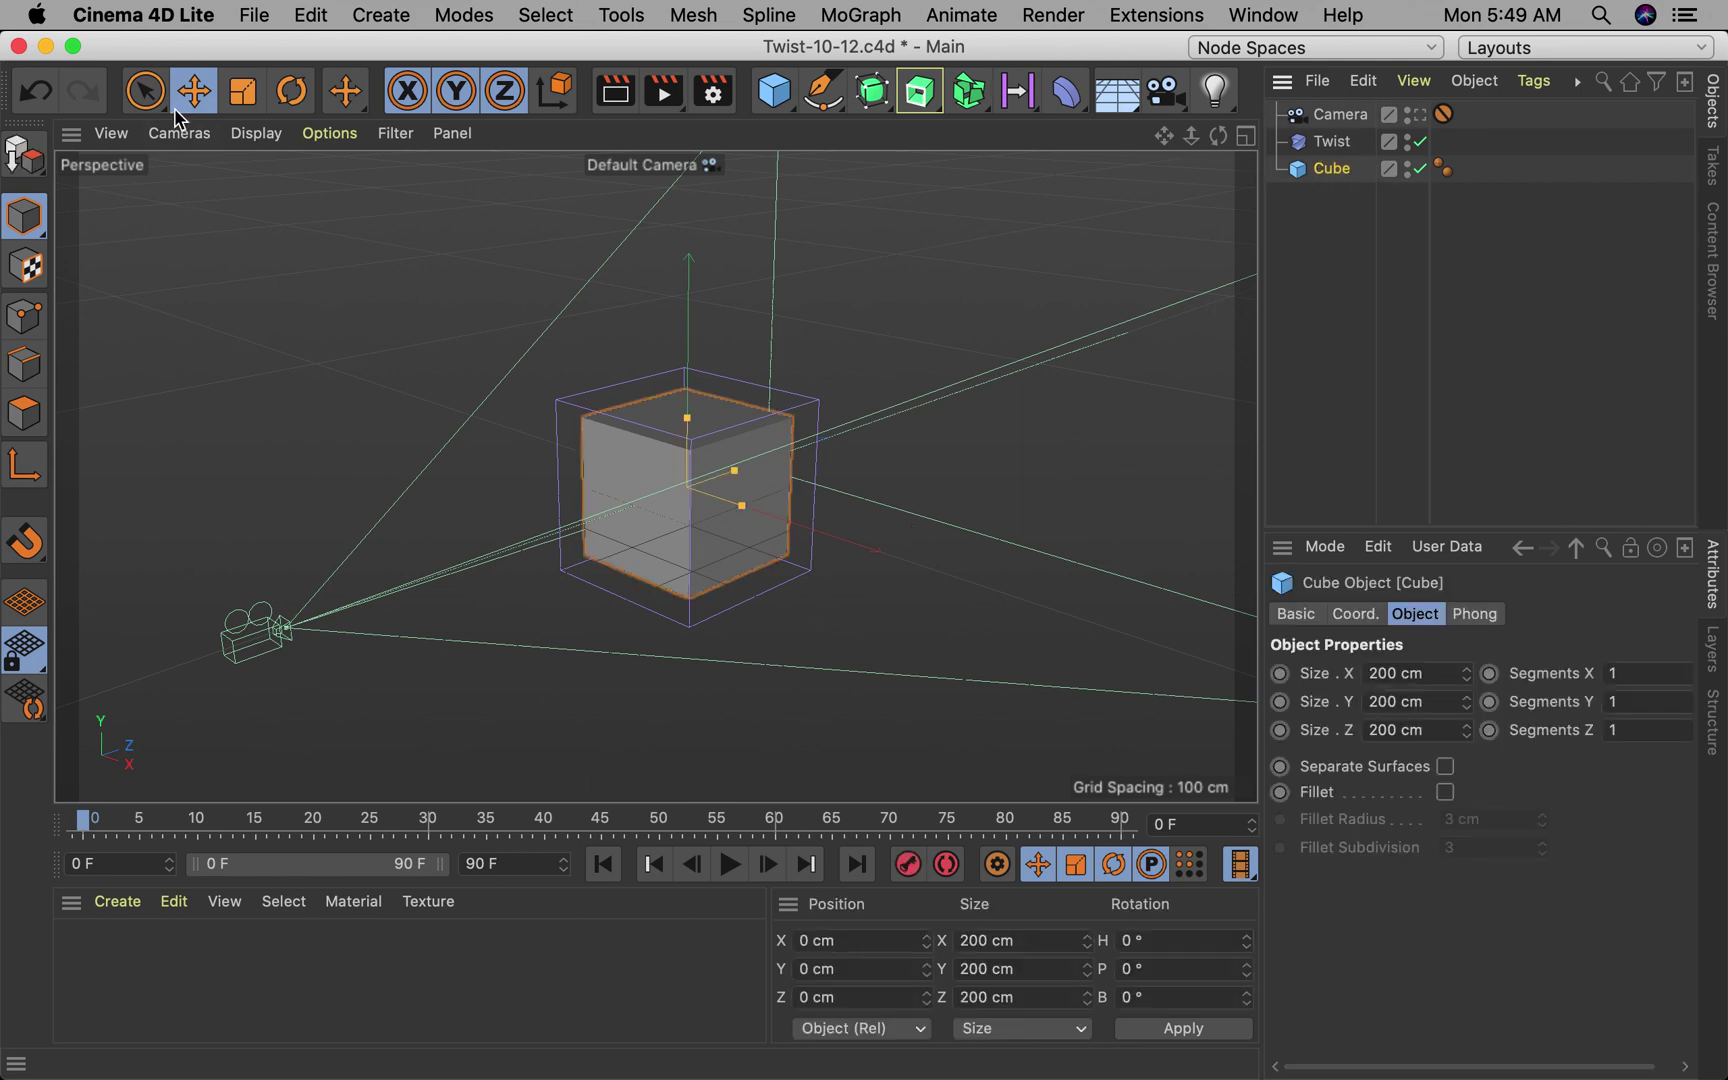
{"action": "left_click", "coordinate": [262, 137]}
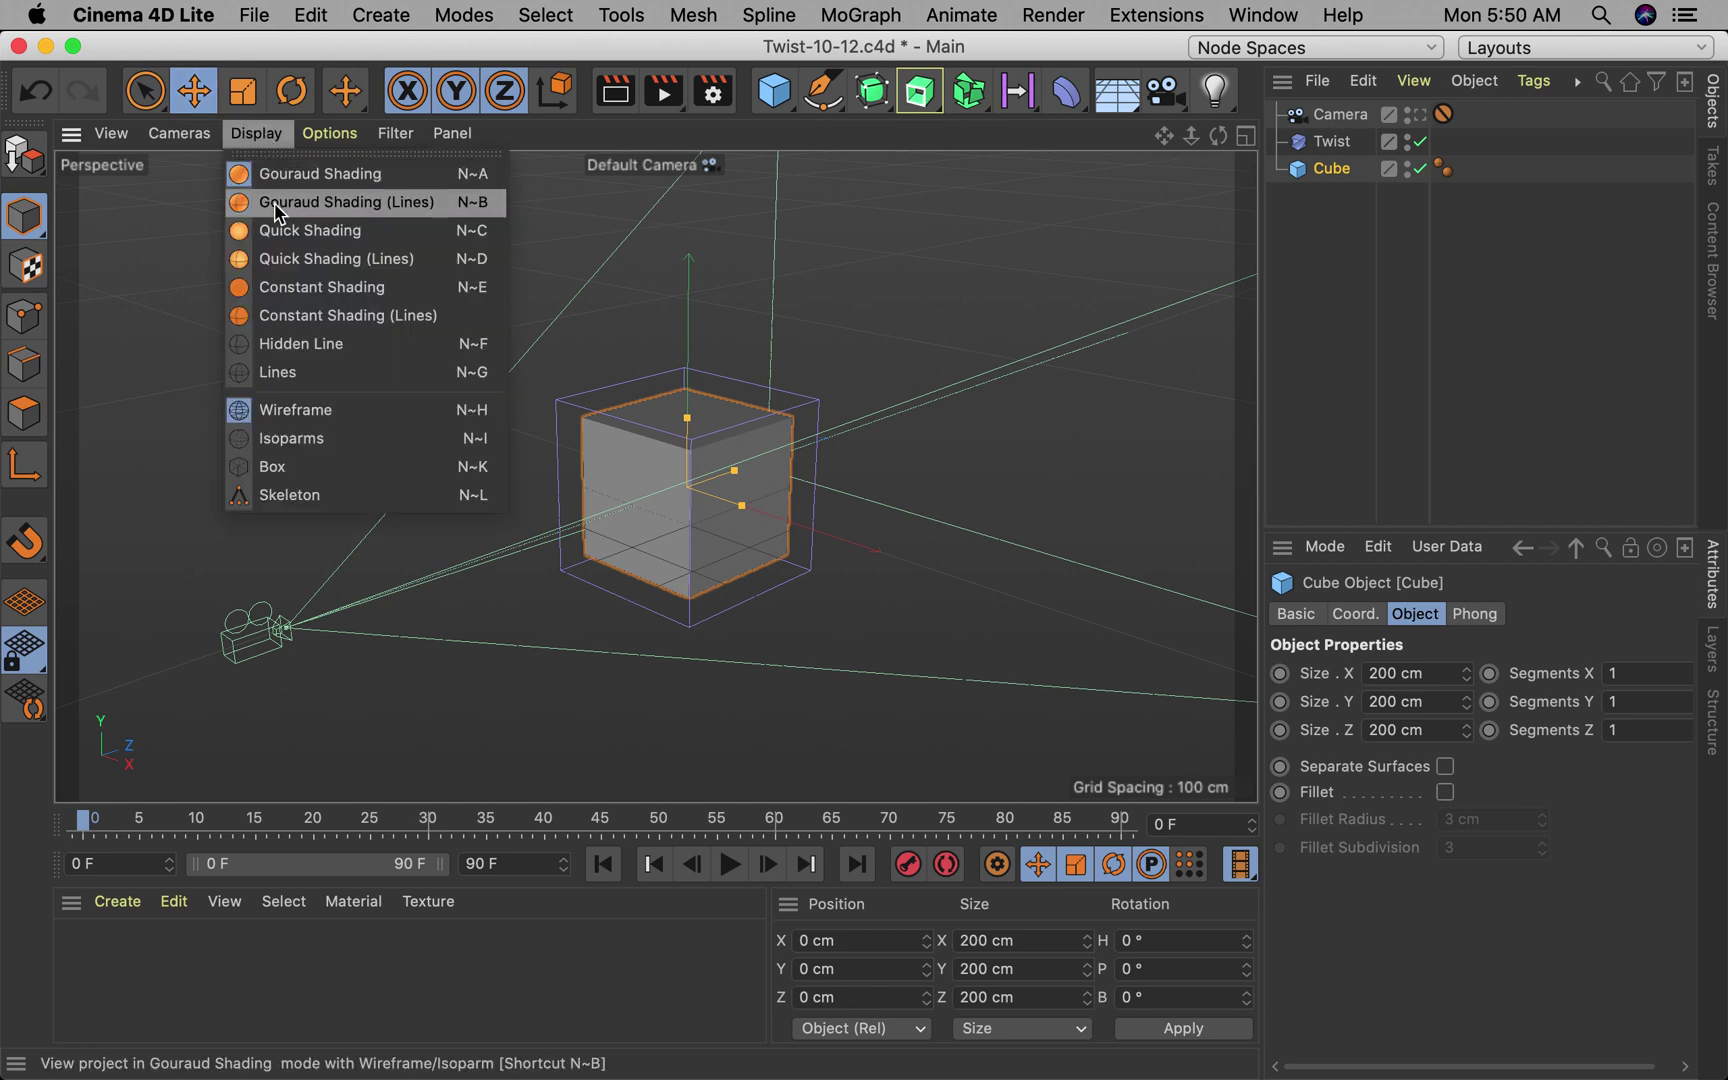
{"action": "left_click", "coordinate": [337, 262]}
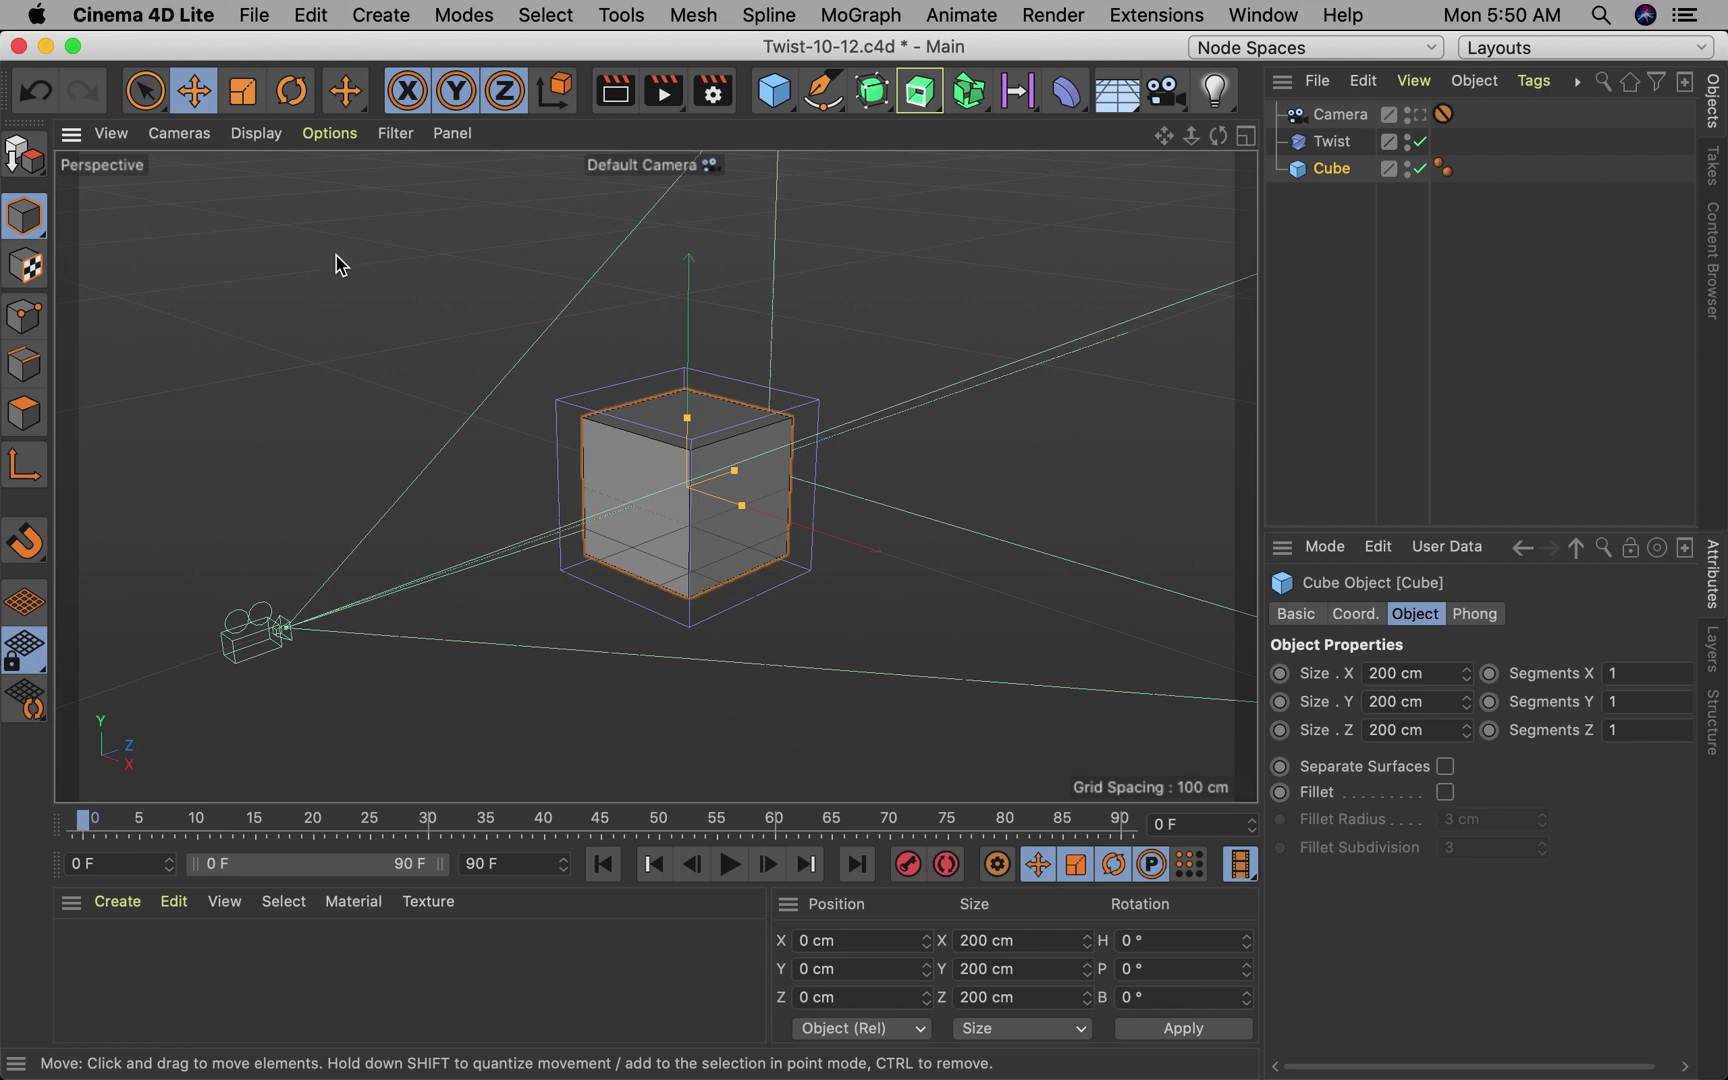
Step: Look through the camera and inspect the object properties of the Twist deformer and the cube
{"action": "left_click", "coordinate": [1419, 116]}
{"action": "left_click", "coordinate": [1422, 119]}
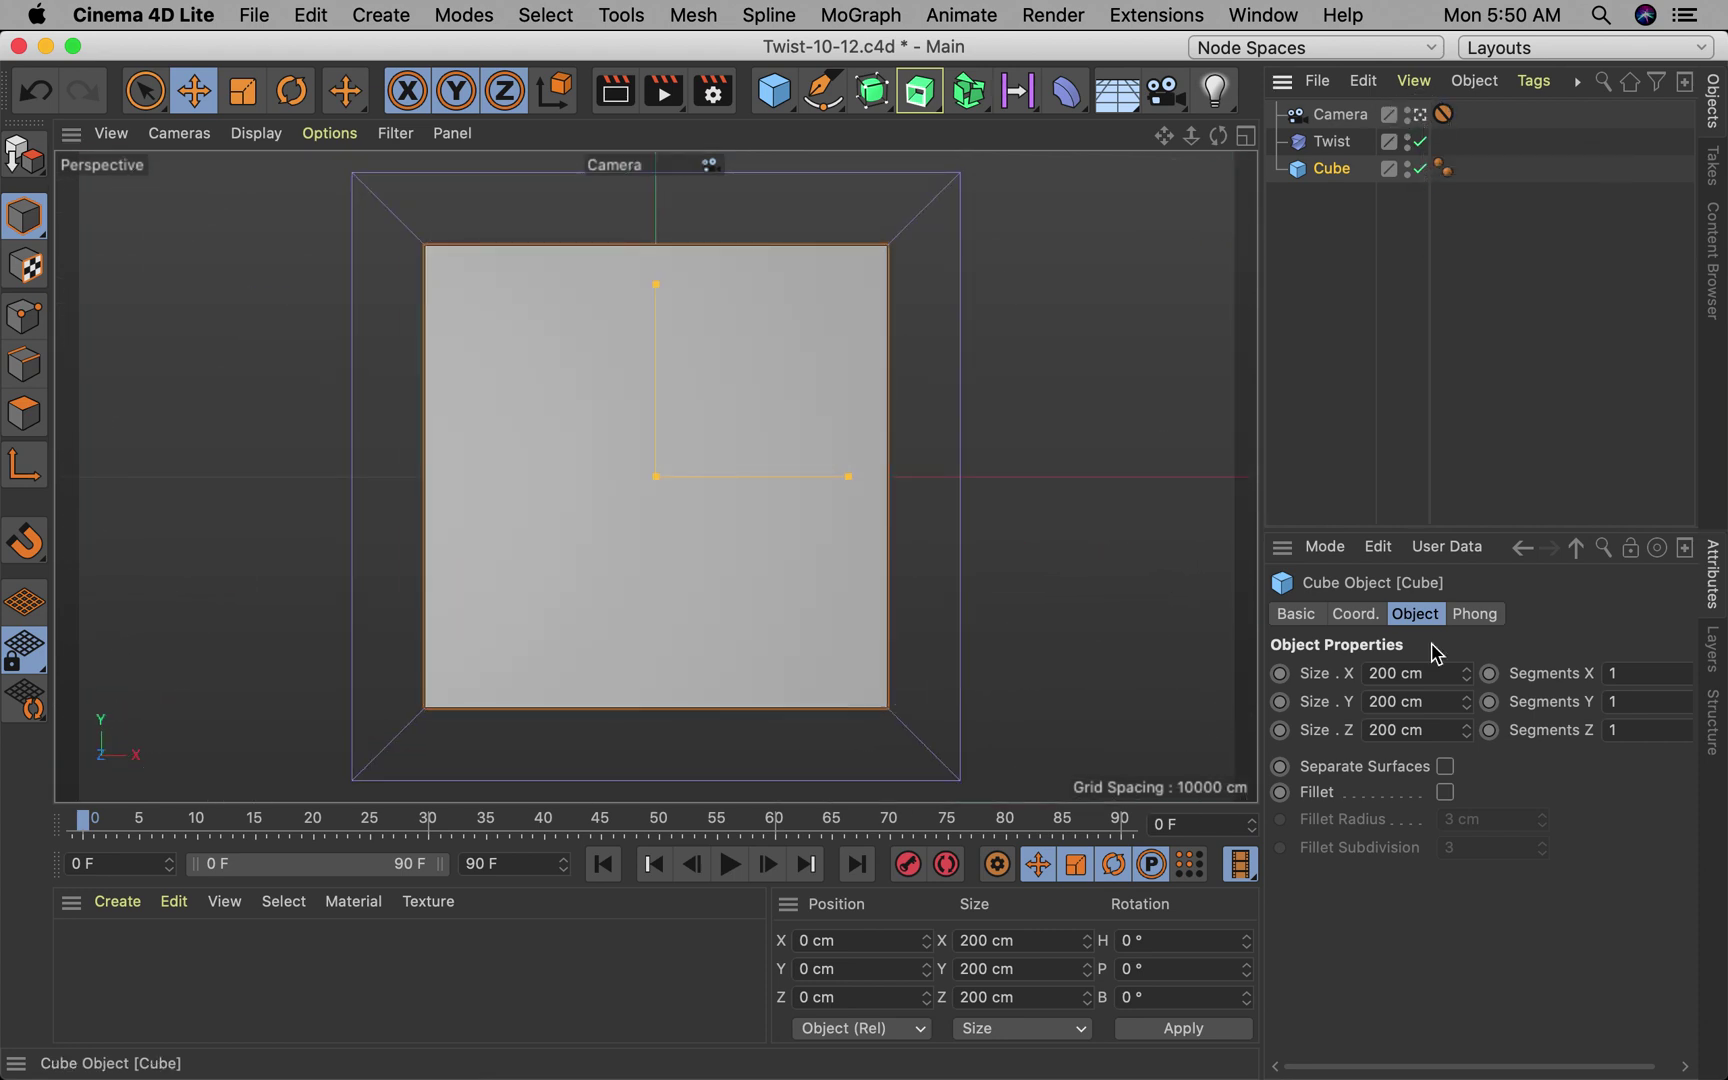
{"action": "left_click", "coordinate": [1333, 142]}
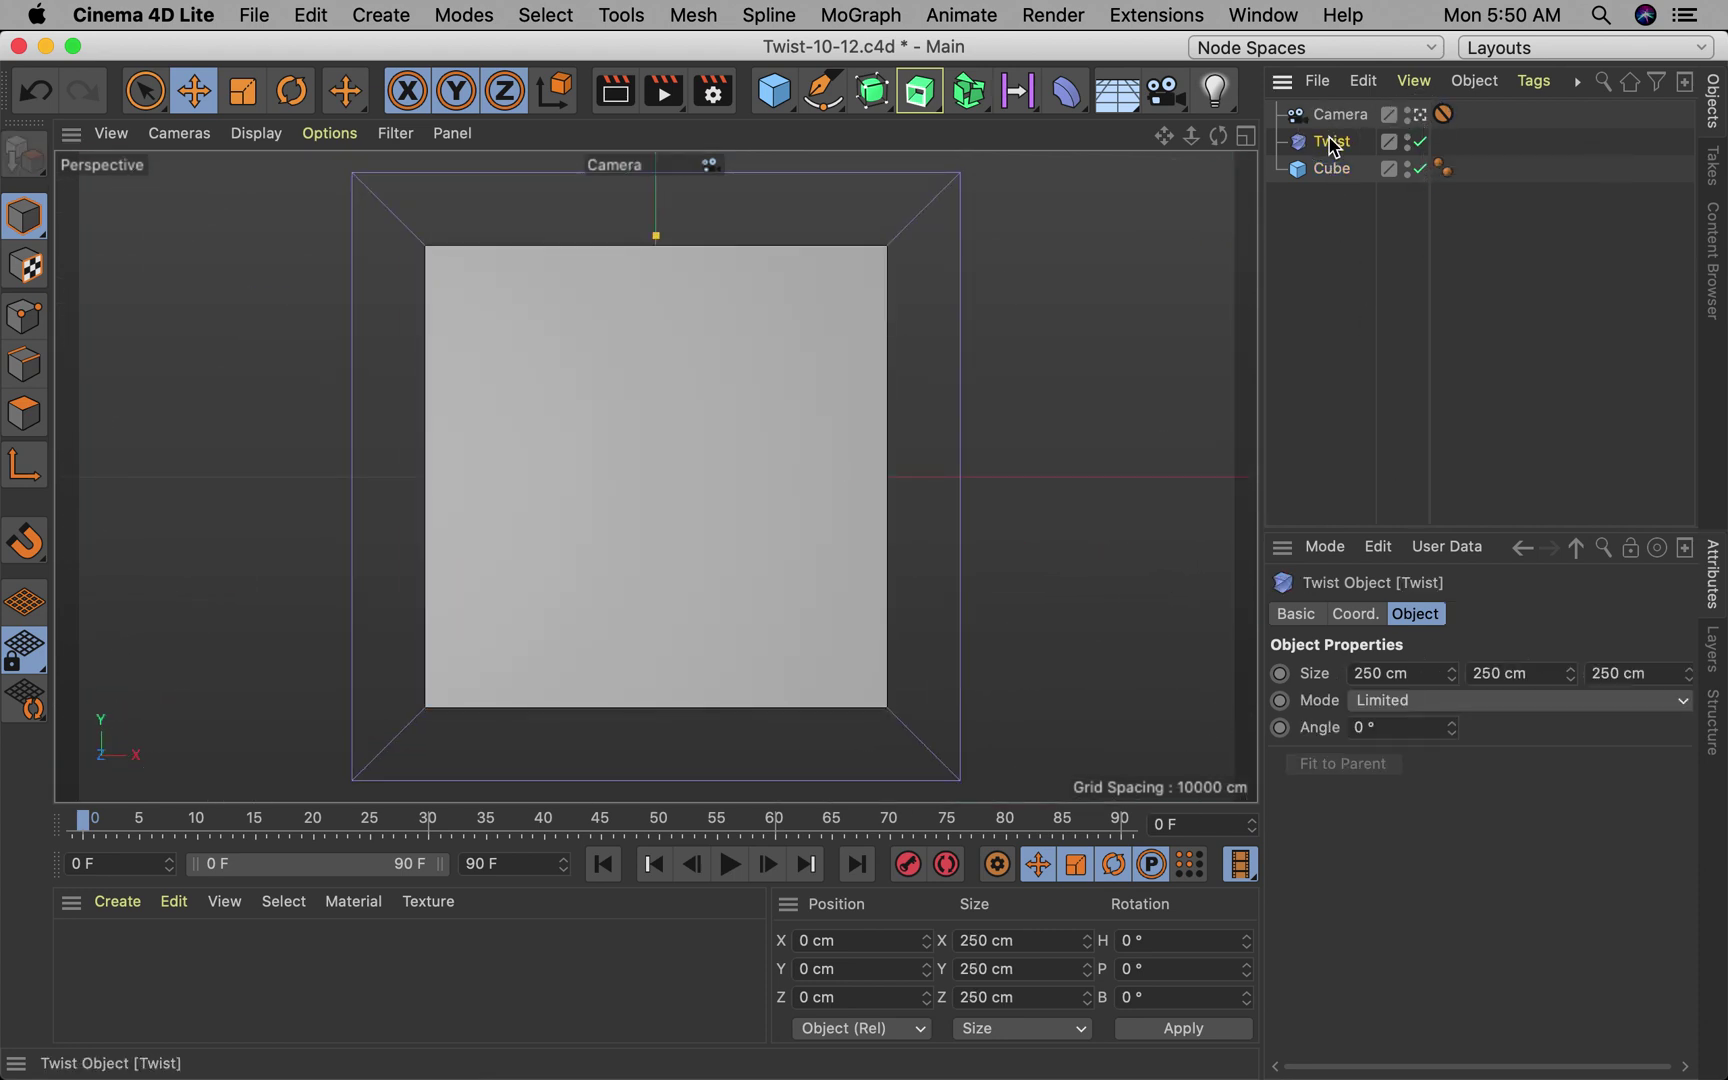
{"action": "mouse_move", "coordinate": [1541, 1072]}
{"action": "left_click", "coordinate": [1332, 169]}
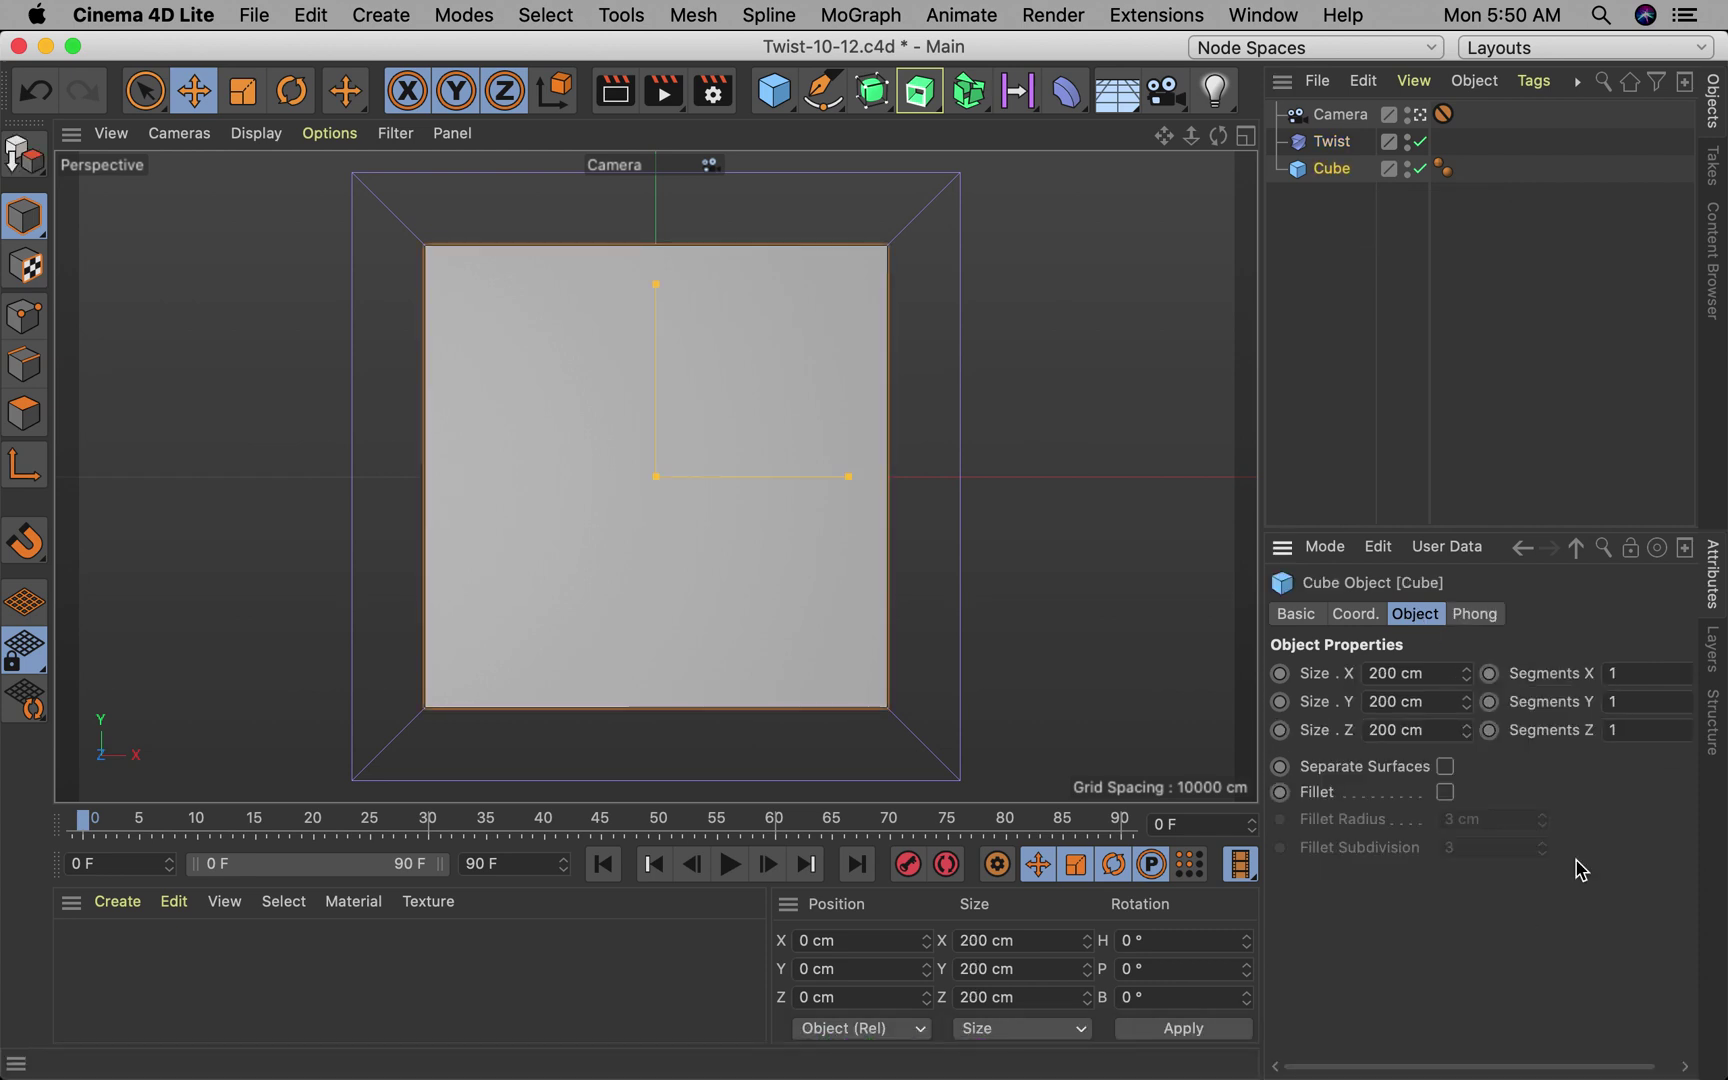
Step: Set the cube's X, Y and Z segments to 25 each
{"action": "scroll", "coordinate": [1577, 868], "scroll_direction": "right", "scroll_amount": 2}
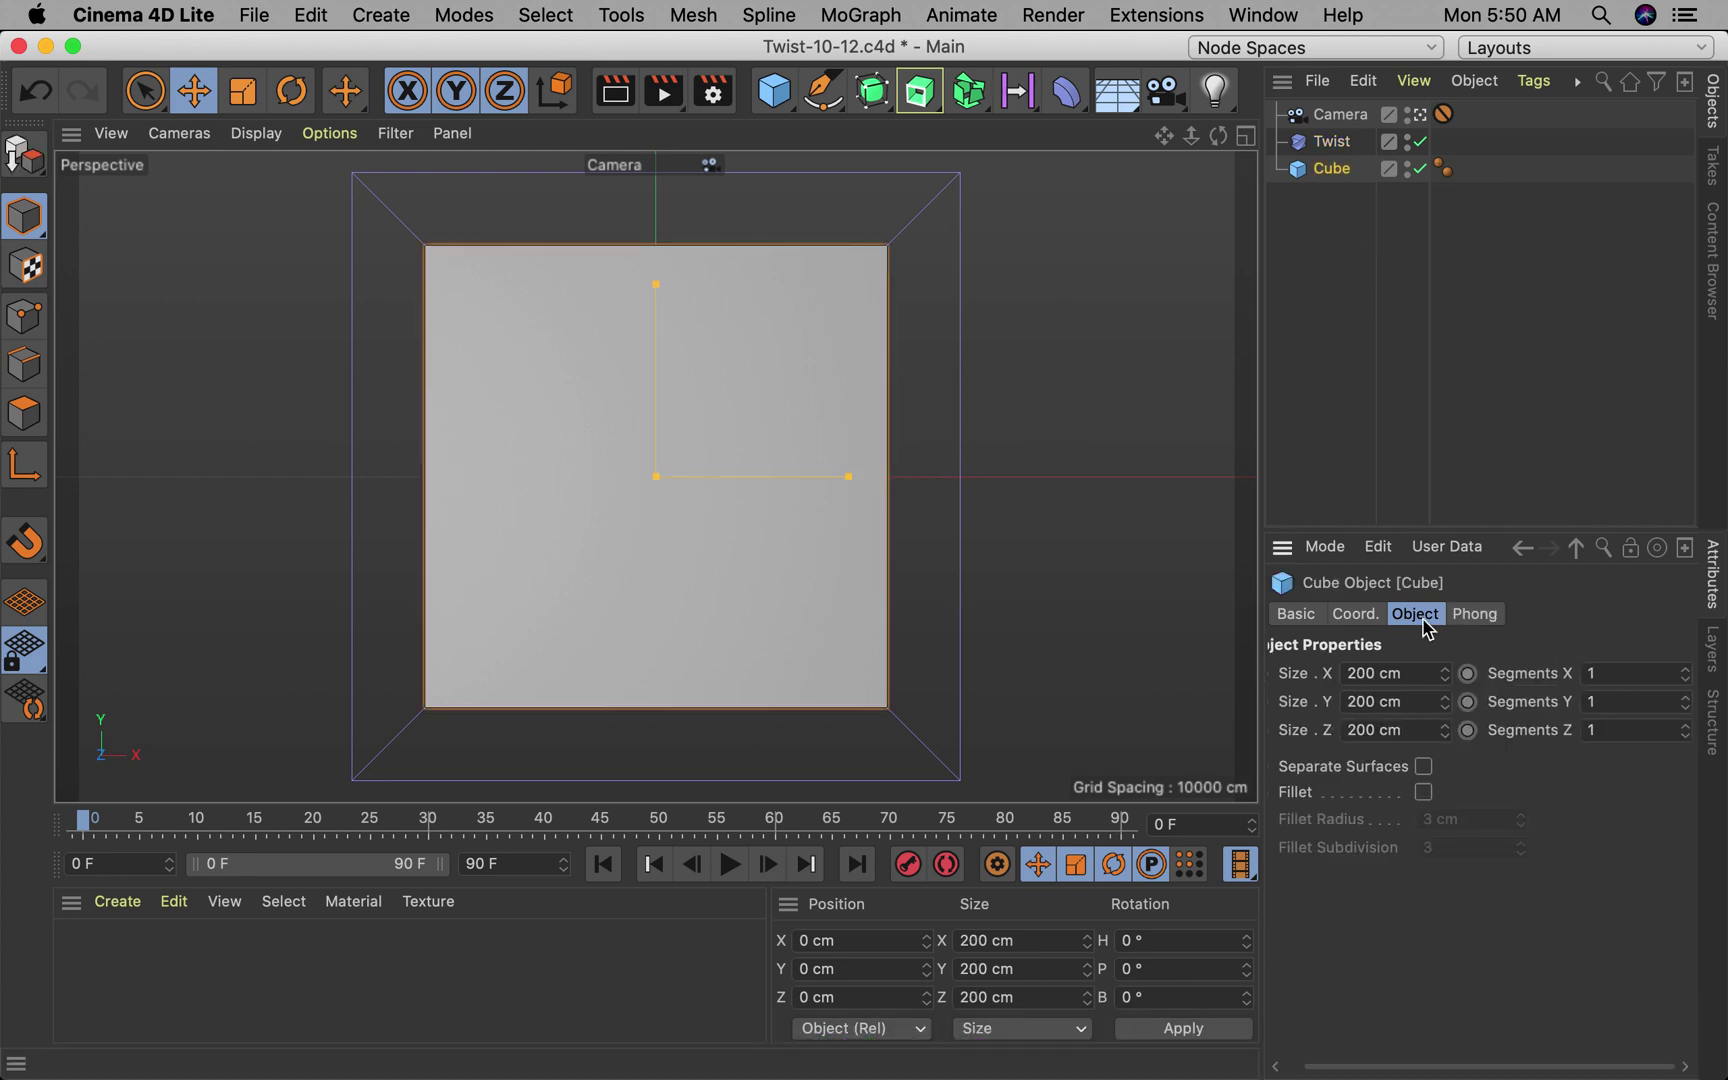
{"action": "scroll", "coordinate": [1547, 650], "scroll_direction": "left", "scroll_amount": 2}
{"action": "scroll", "coordinate": [1547, 650], "scroll_direction": "right", "scroll_amount": 2}
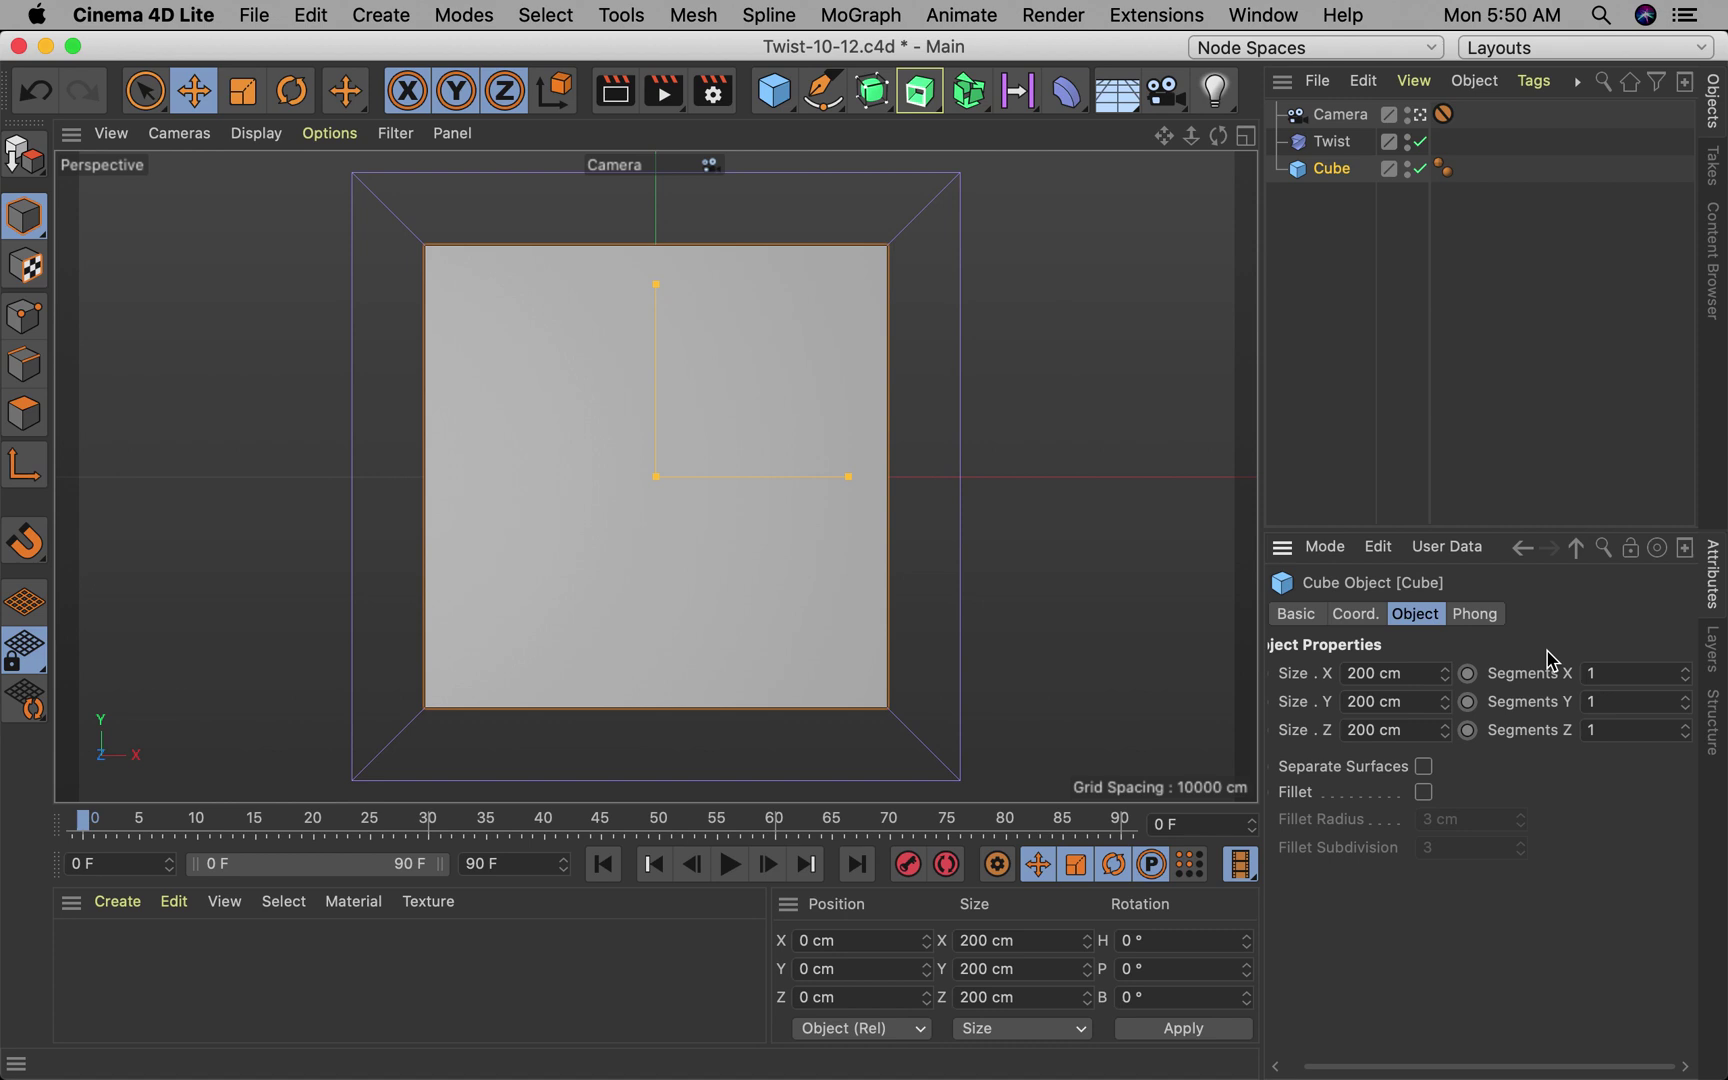
{"action": "left_click", "coordinate": [1490, 617]}
{"action": "left_click", "coordinate": [1395, 613]}
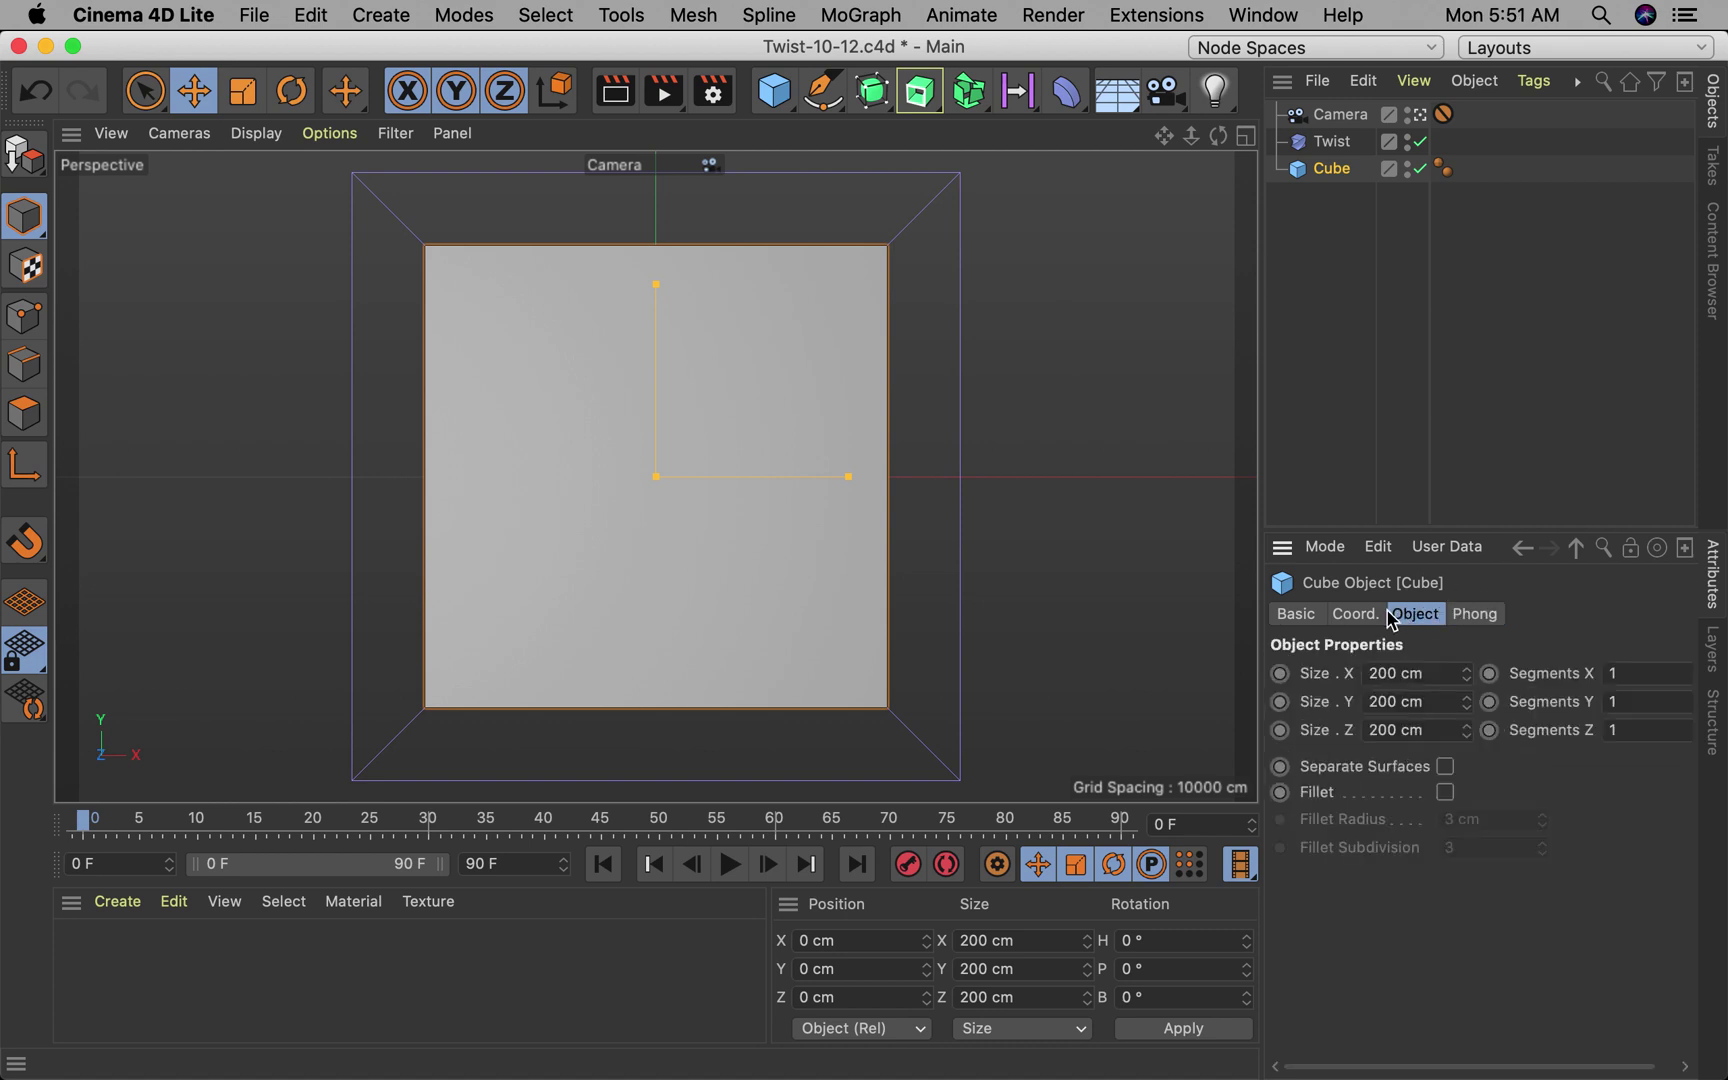
{"action": "left_click", "coordinate": [1640, 665]}
{"action": "type", "text": "25"}
{"action": "key", "text": "Return"}
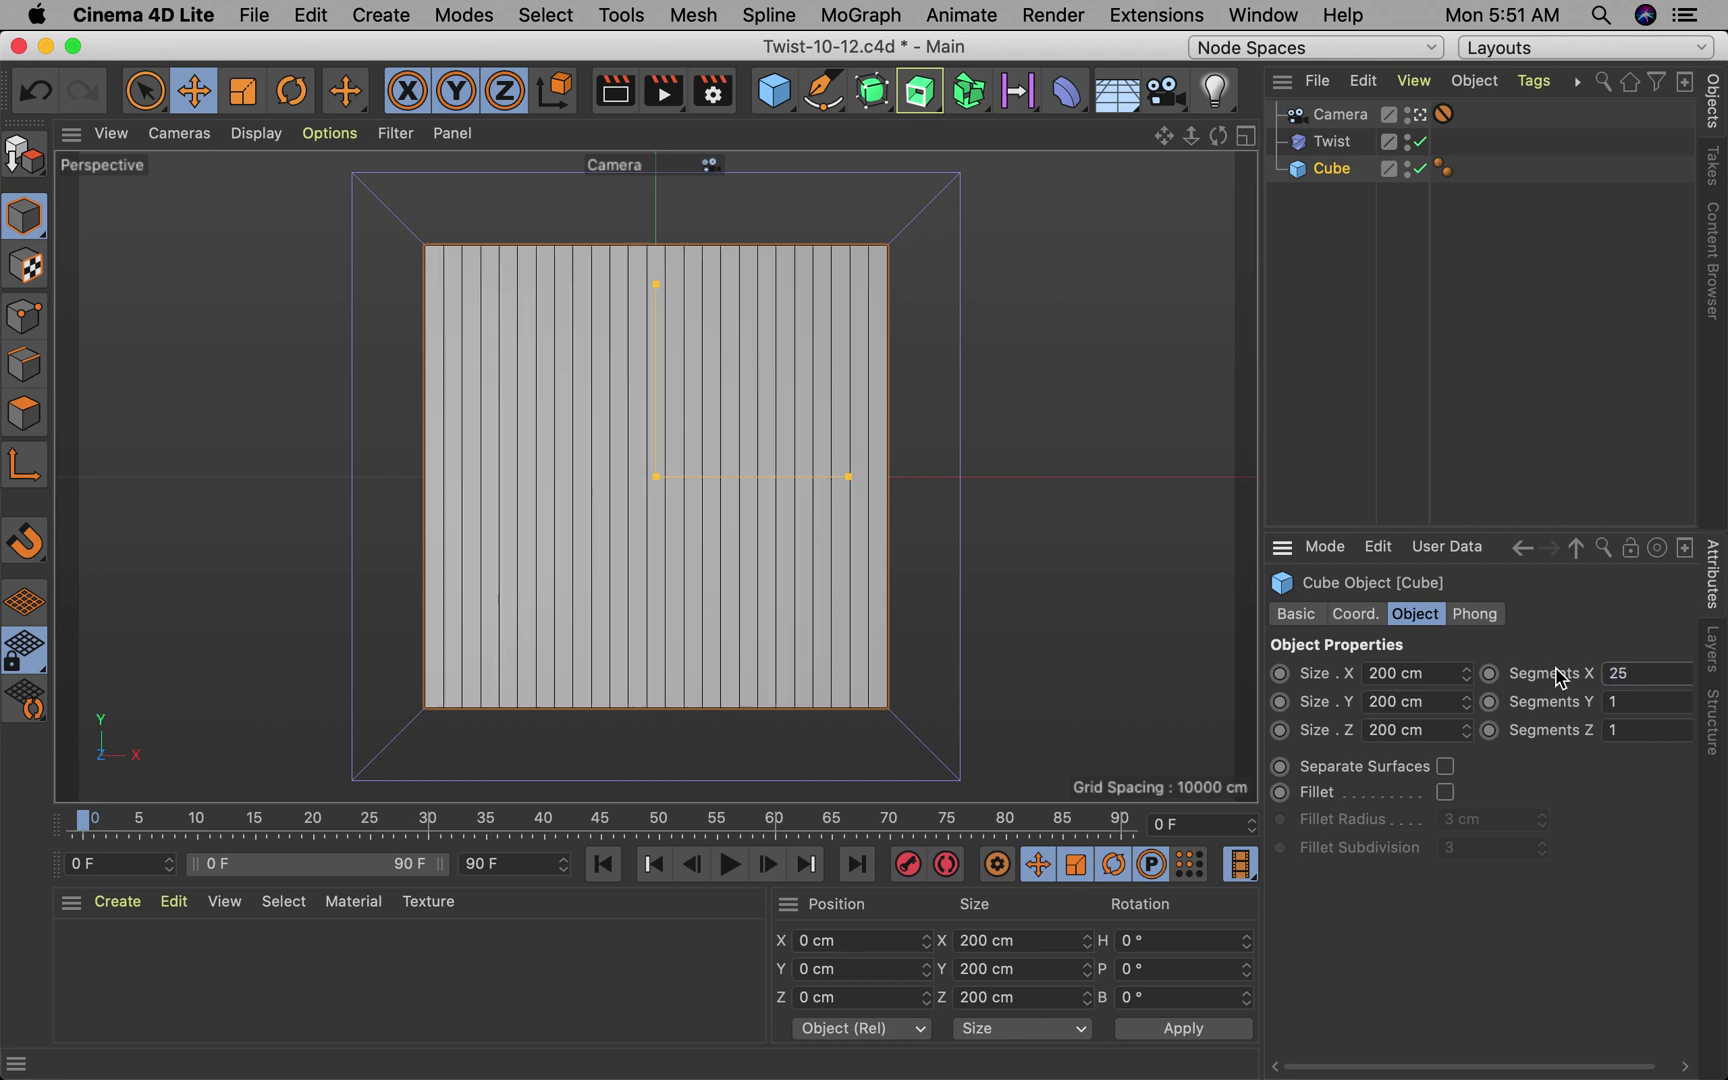
{"action": "left_click", "coordinate": [1628, 703]}
{"action": "type", "text": "25"}
{"action": "key", "text": "Return"}
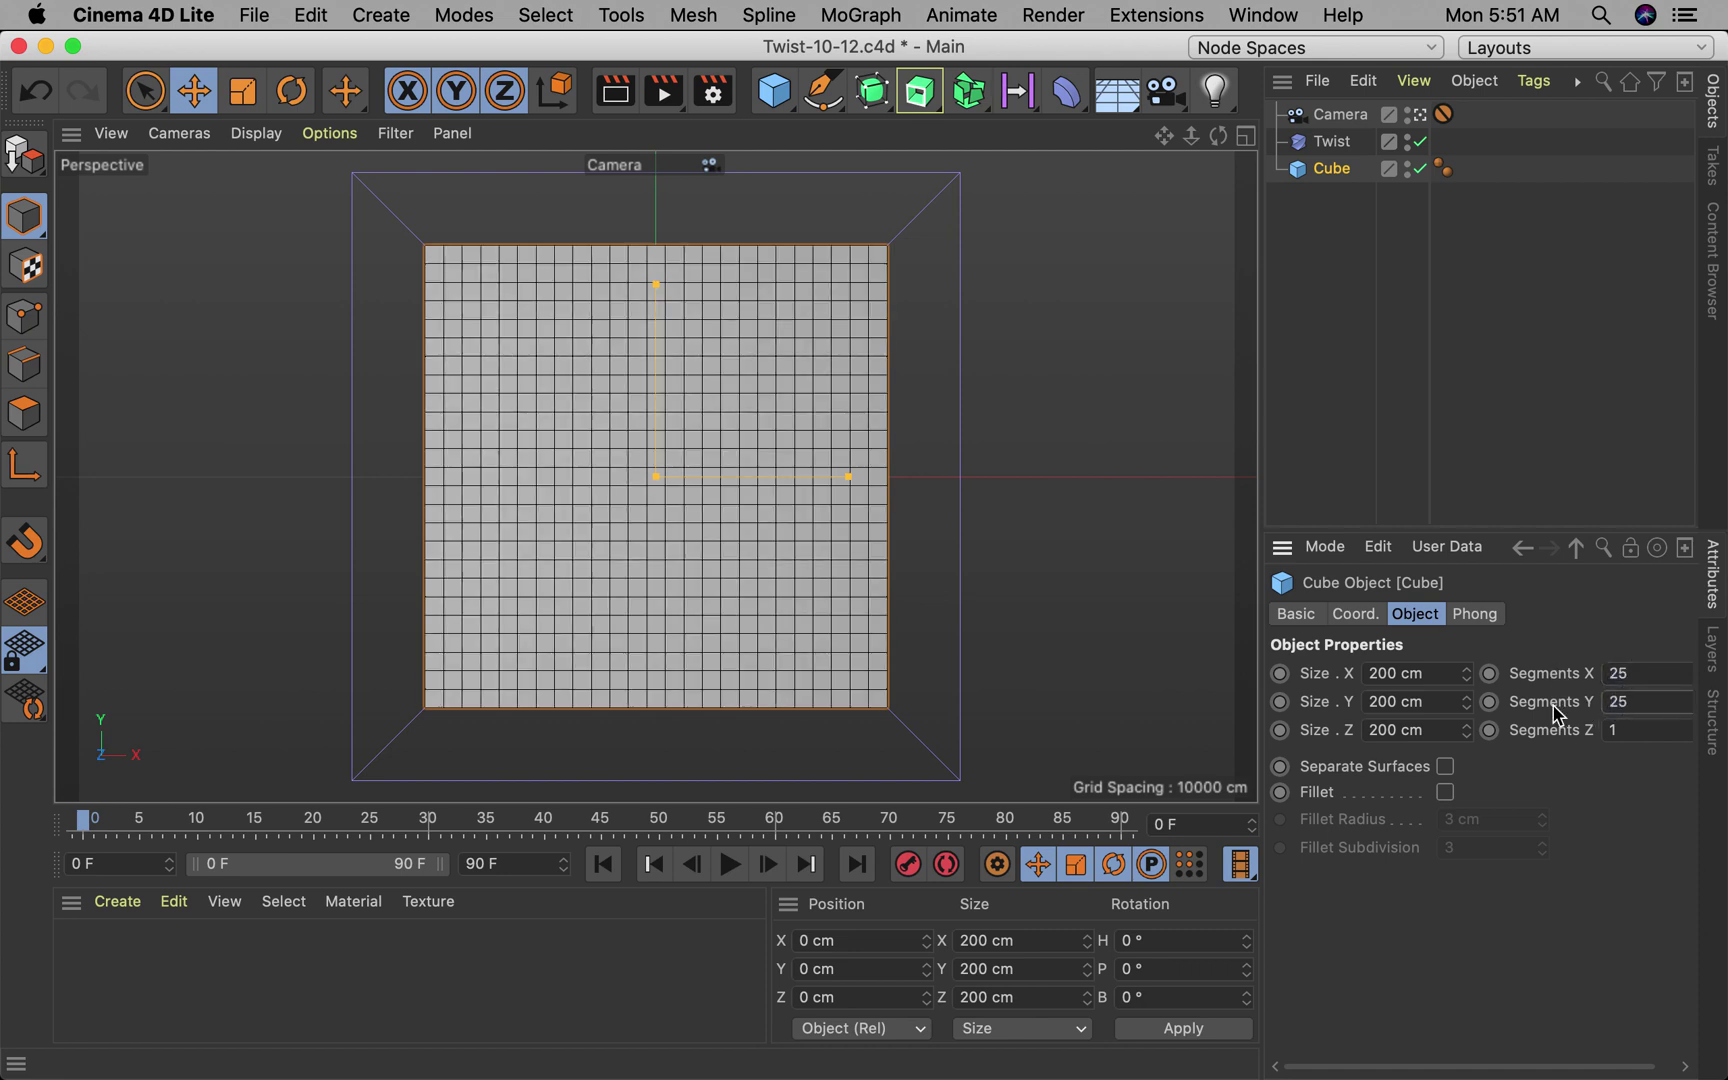
{"action": "left_click", "coordinate": [1640, 731]}
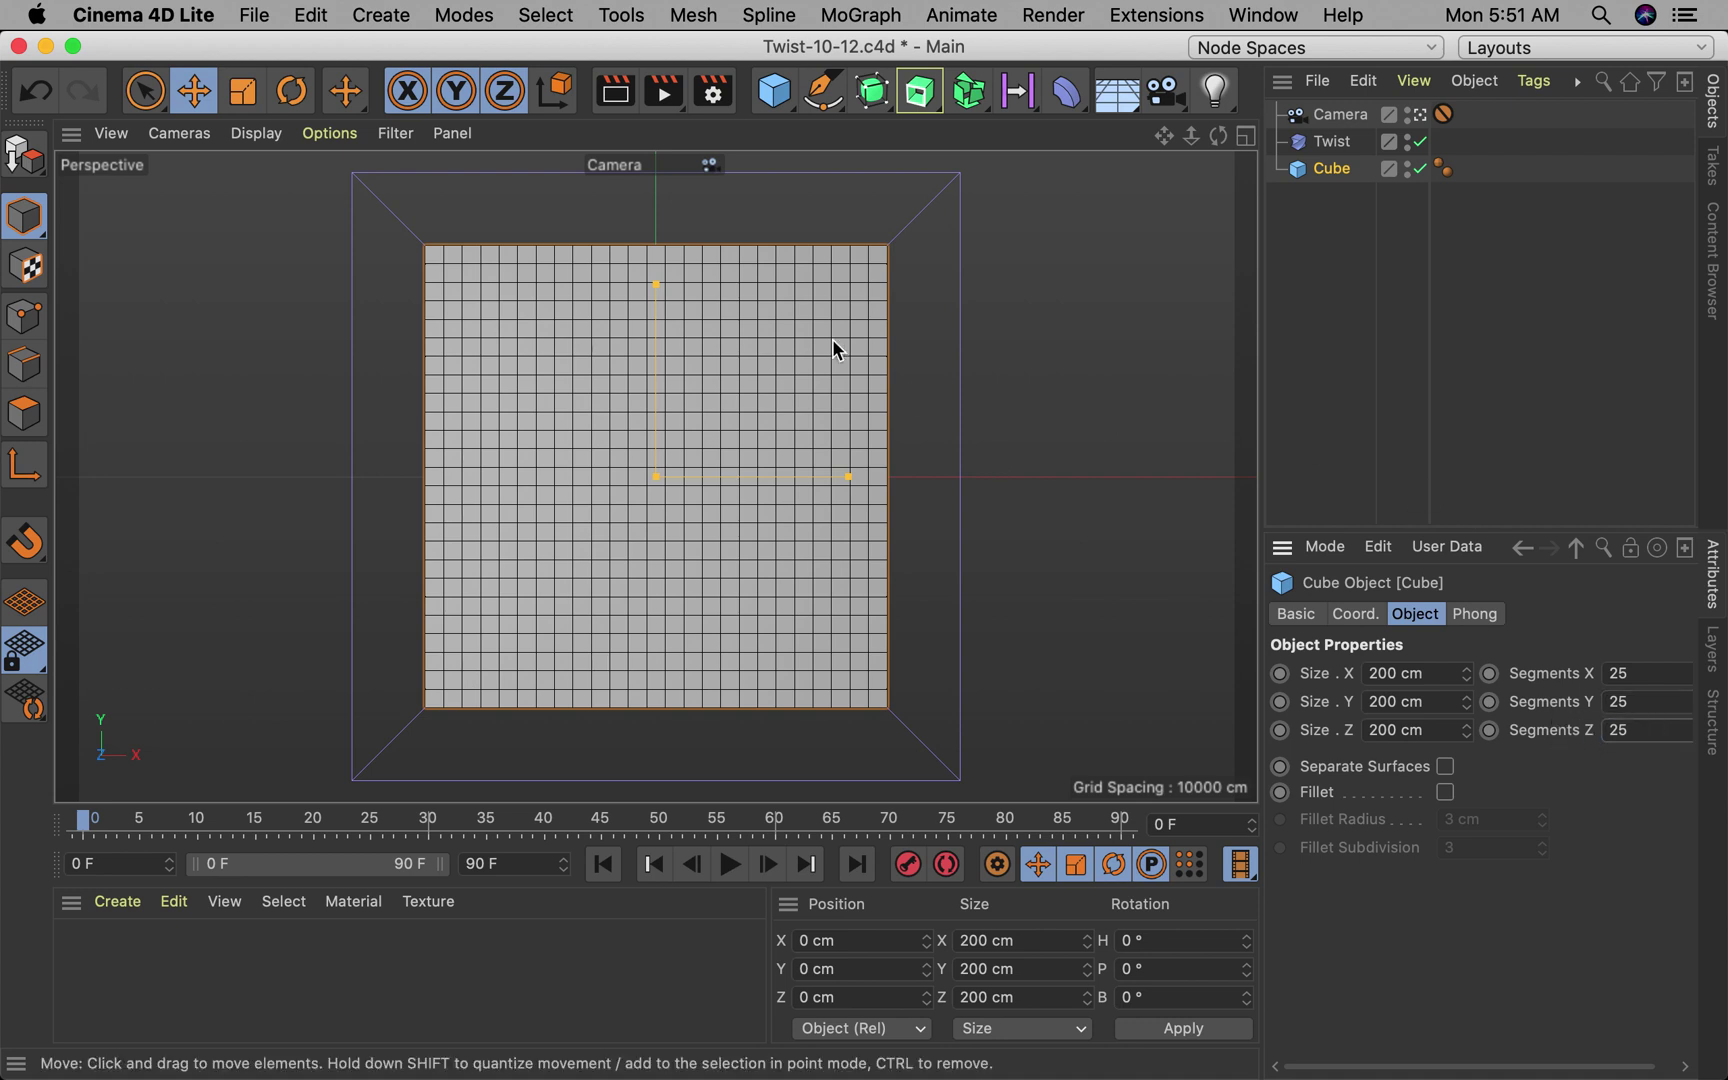
Step: Leave the camera view, then add a Null object and place it between the camera and the Twist deformer in the hierarchy
{"action": "left_click", "coordinate": [1418, 116]}
{"action": "left_click", "coordinate": [1419, 118]}
{"action": "left_click", "coordinate": [1418, 116]}
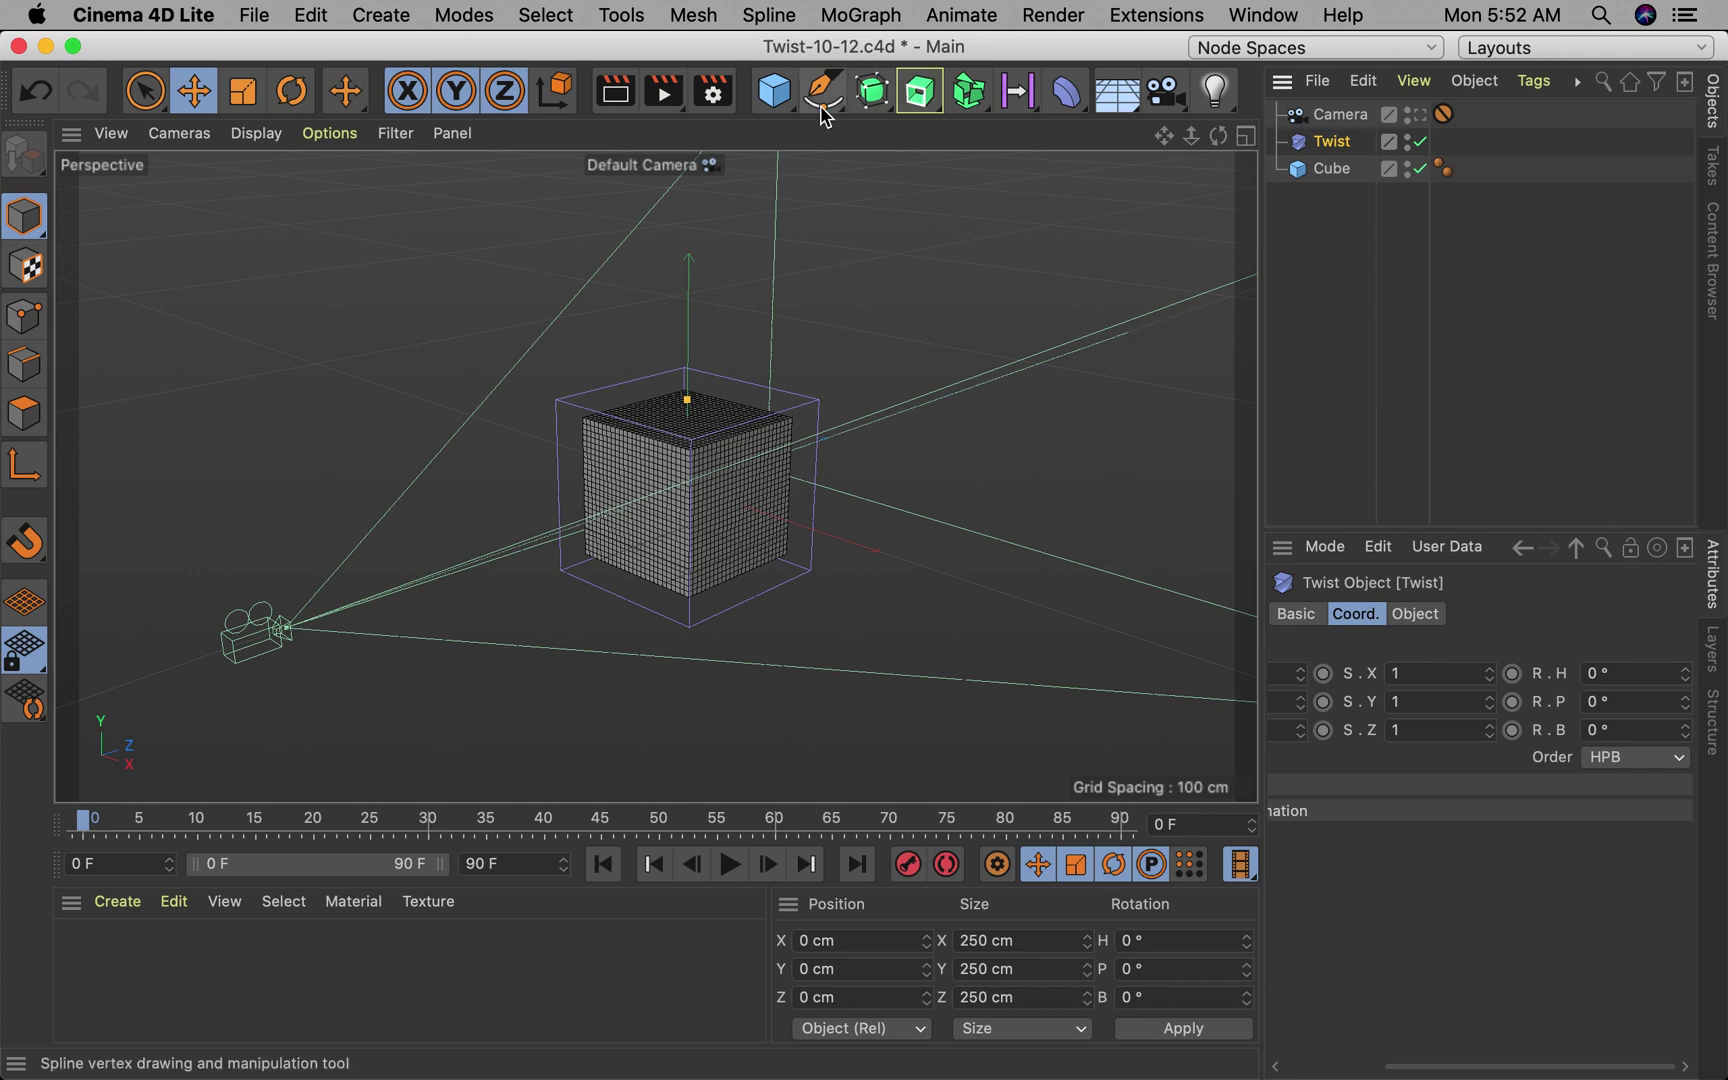
{"action": "left_click", "coordinate": [787, 100]}
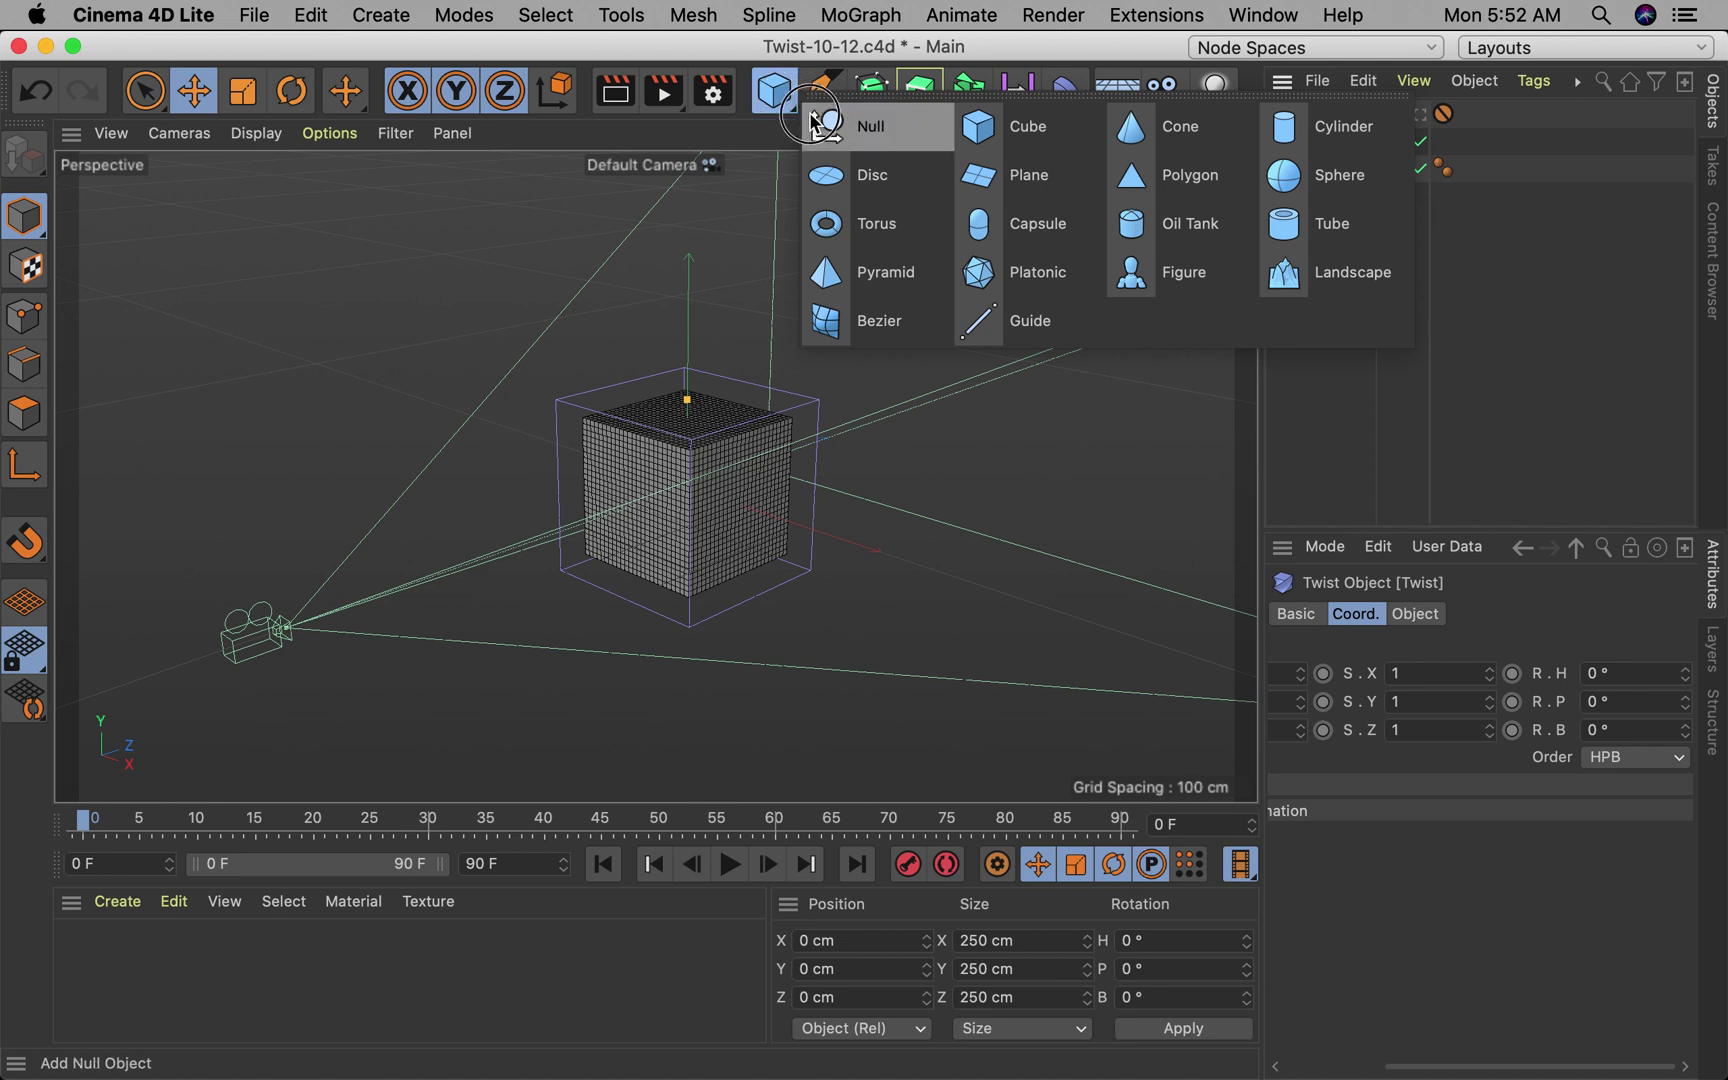
{"action": "left_click", "coordinate": [879, 125]}
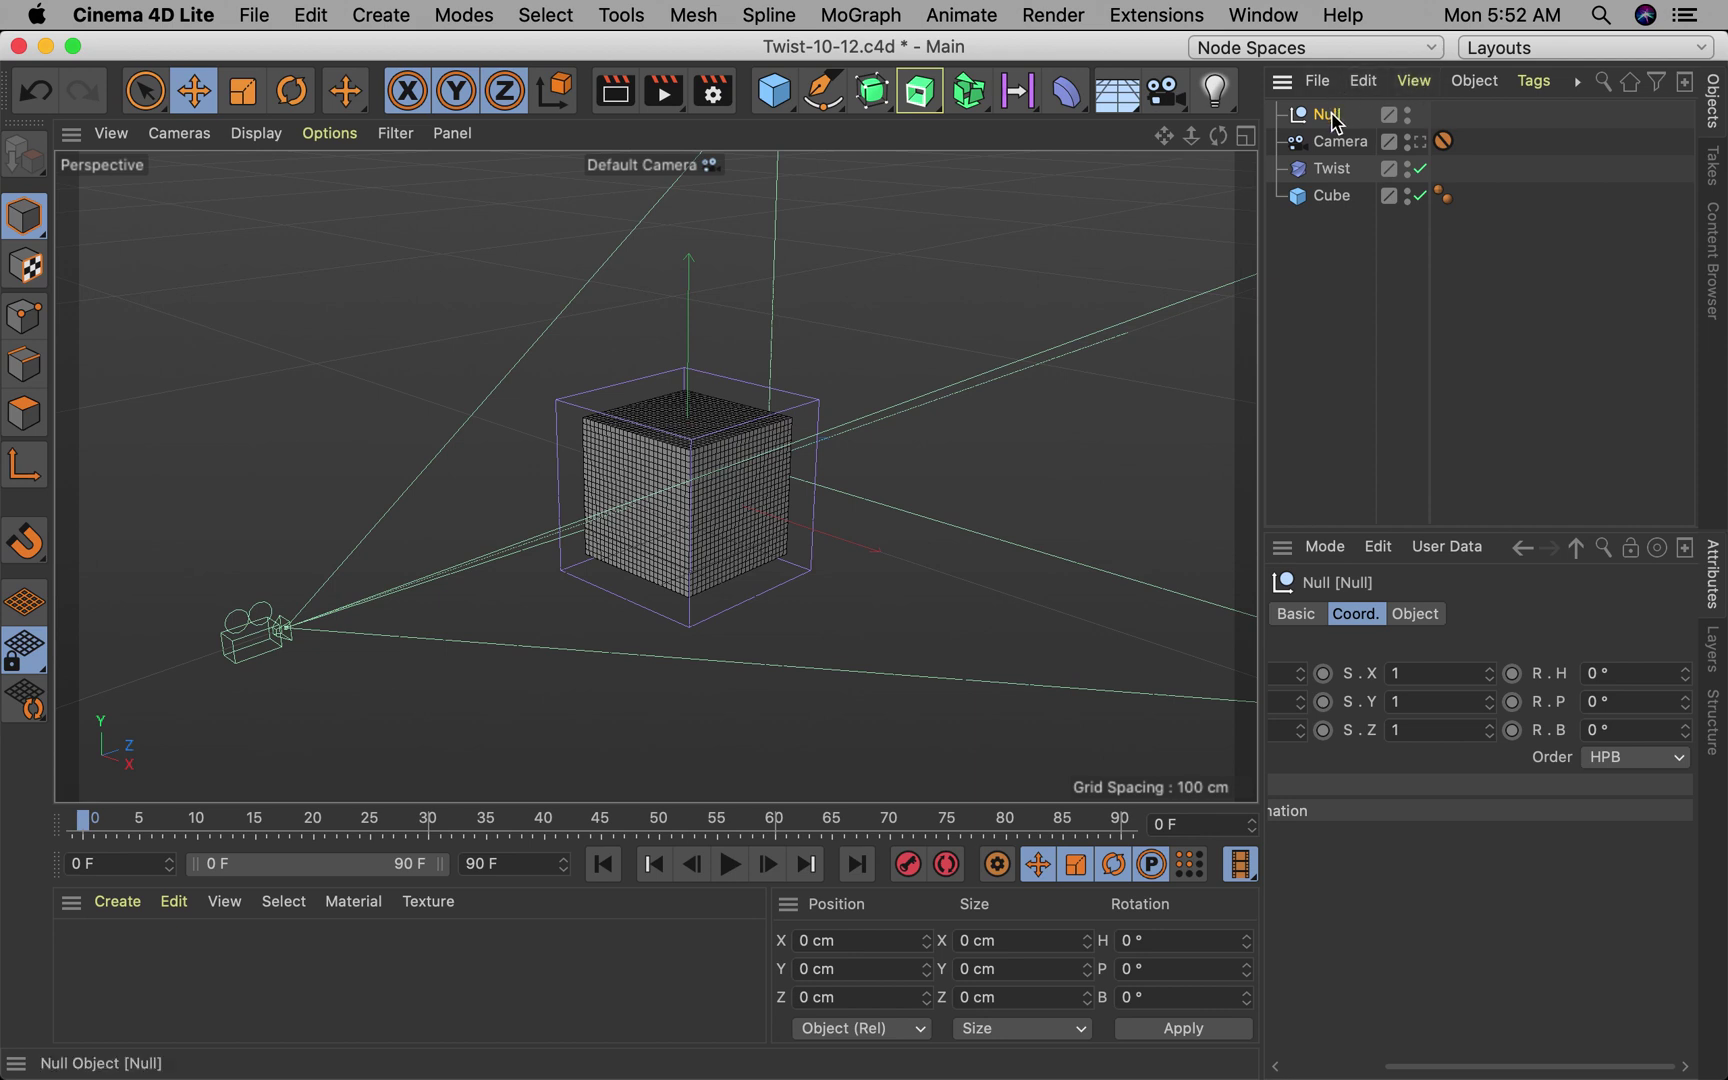
{"action": "left_click_drag", "start_coordinate": [1333, 121], "coordinate": [1324, 156]}
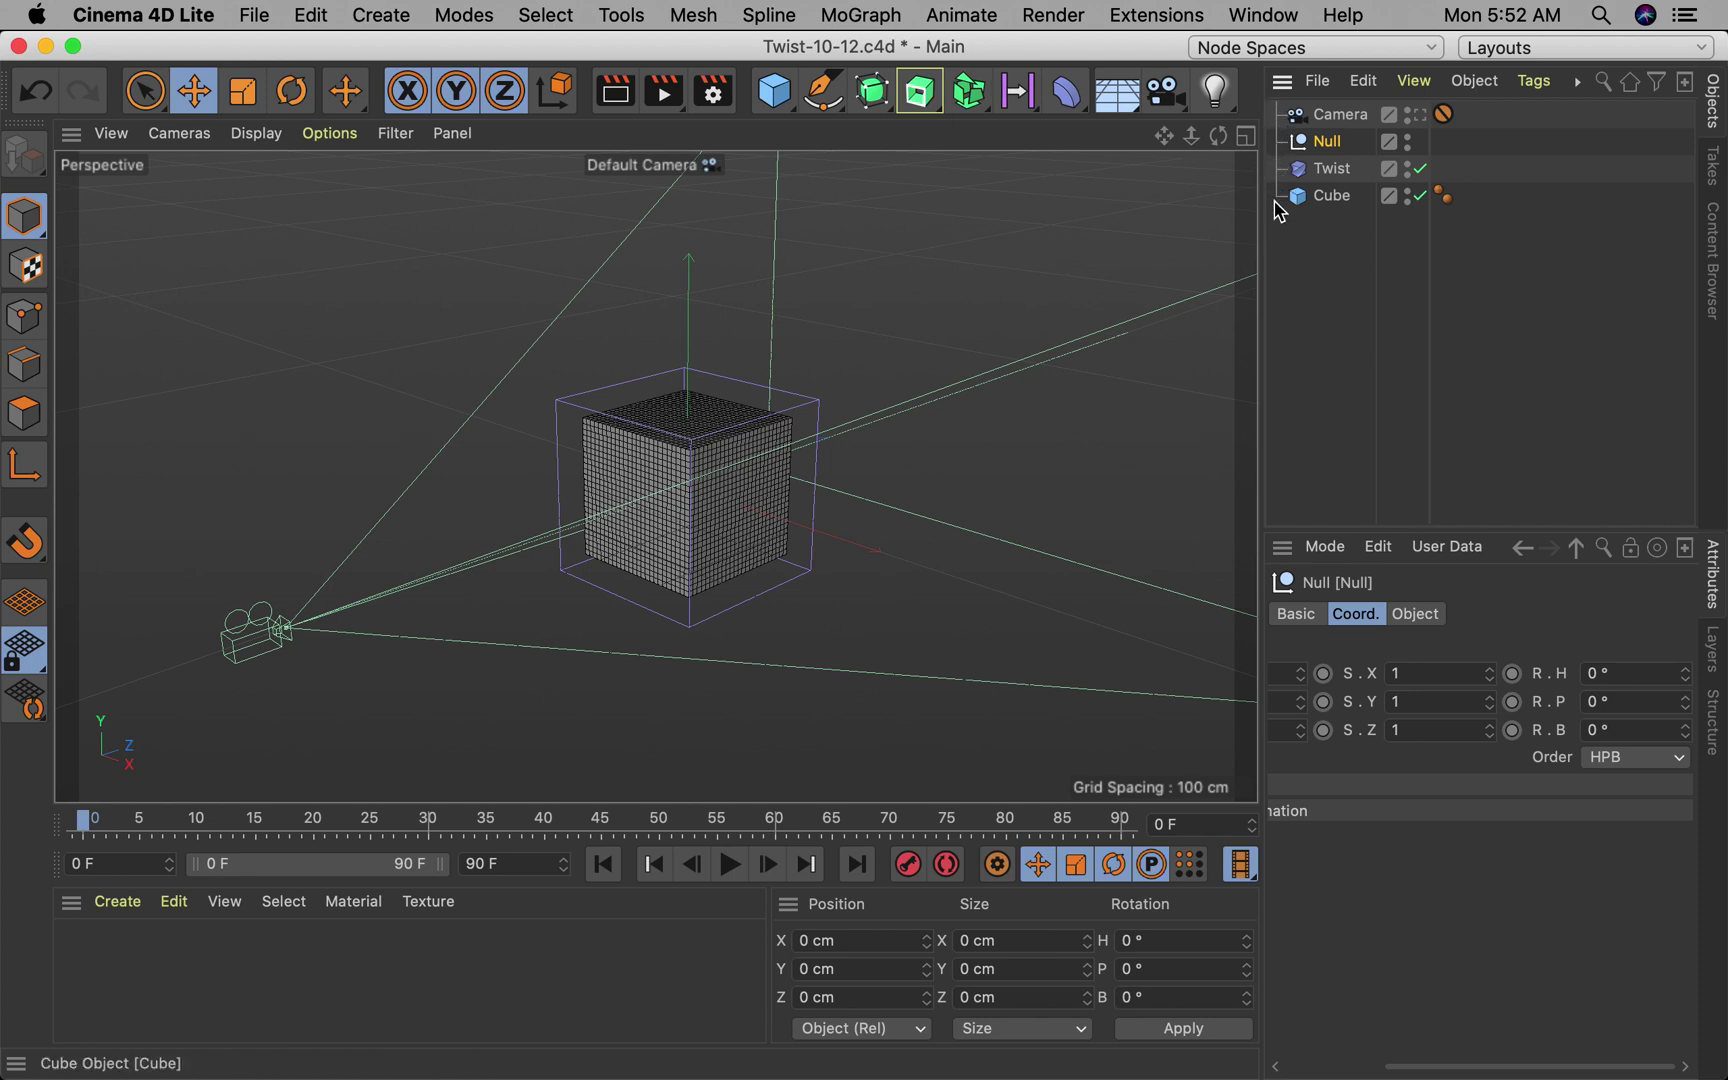
Step: Nest the Twist deformer and the cube under the Null, keeping Twist above the cube, and select the Null
{"action": "mouse_move", "coordinate": [1322, 170]}
{"action": "left_mouse_down"}
{"action": "mouse_move", "coordinate": [1329, 145]}
{"action": "mouse_move", "coordinate": [1346, 200]}
{"action": "mouse_move", "coordinate": [1342, 168]}
{"action": "left_mouse_up"}
{"action": "left_click", "coordinate": [1347, 200]}
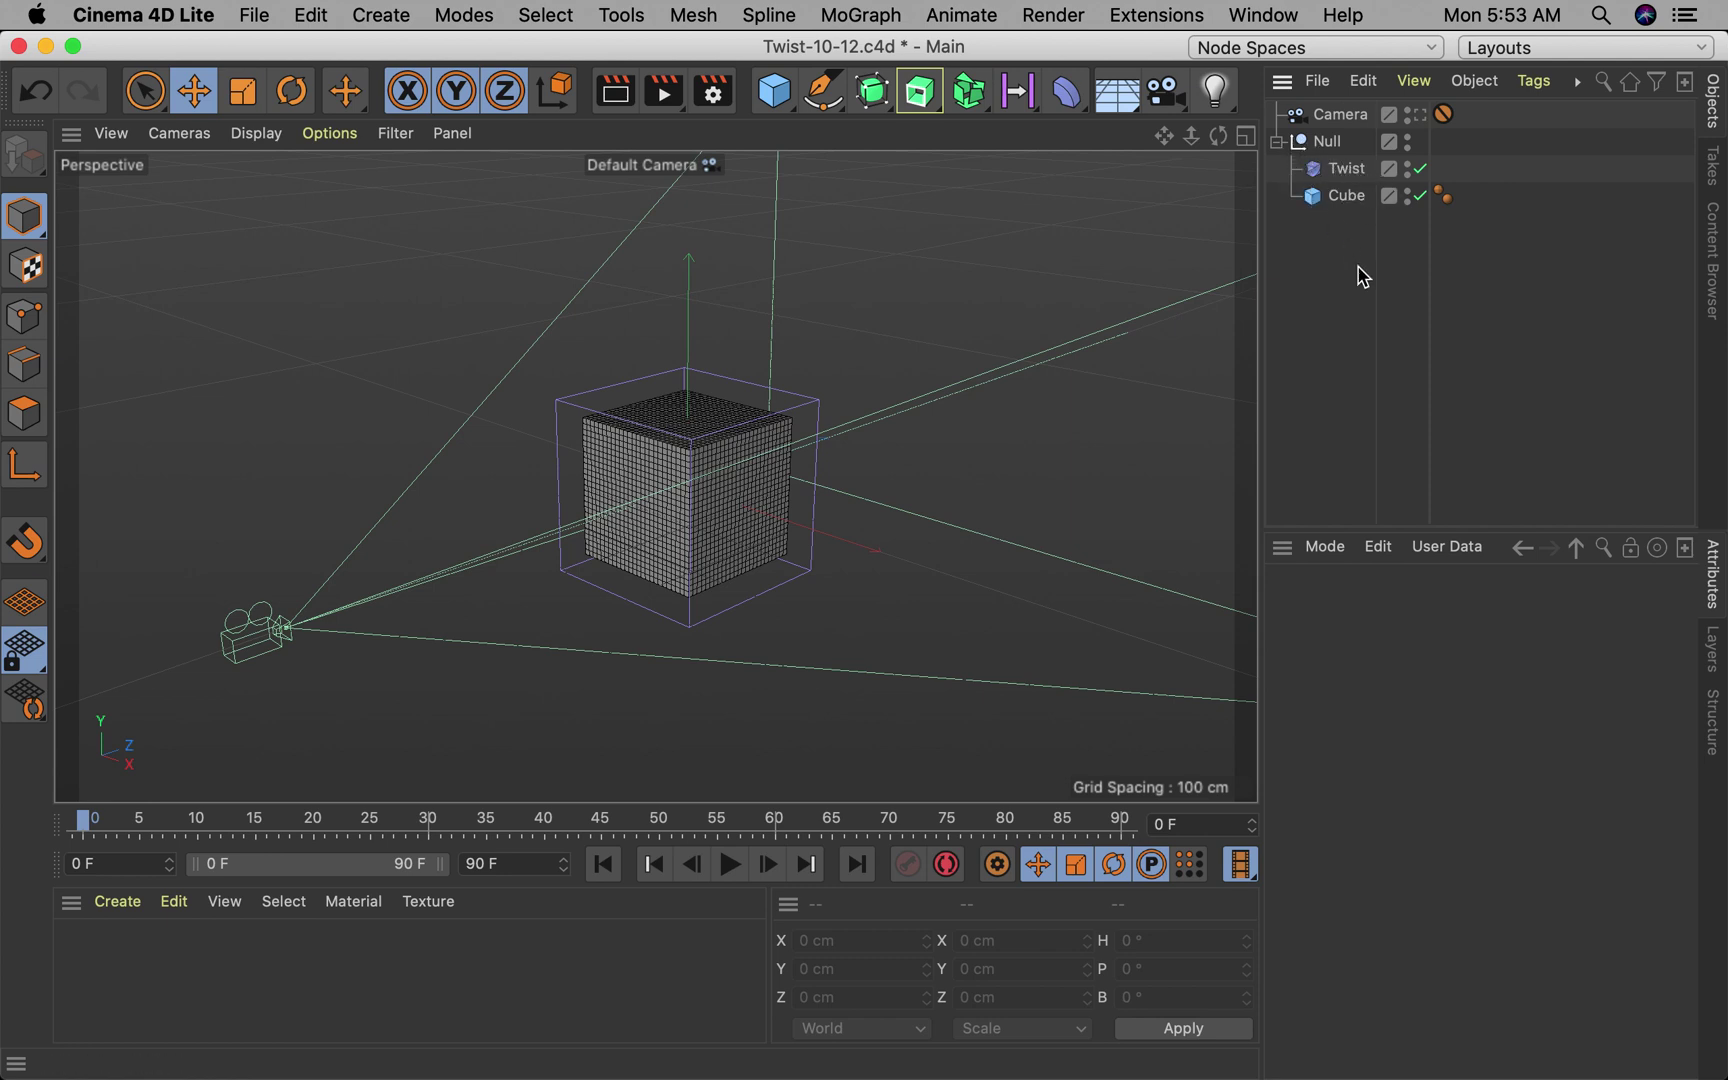
{"action": "left_click", "coordinate": [1328, 142]}
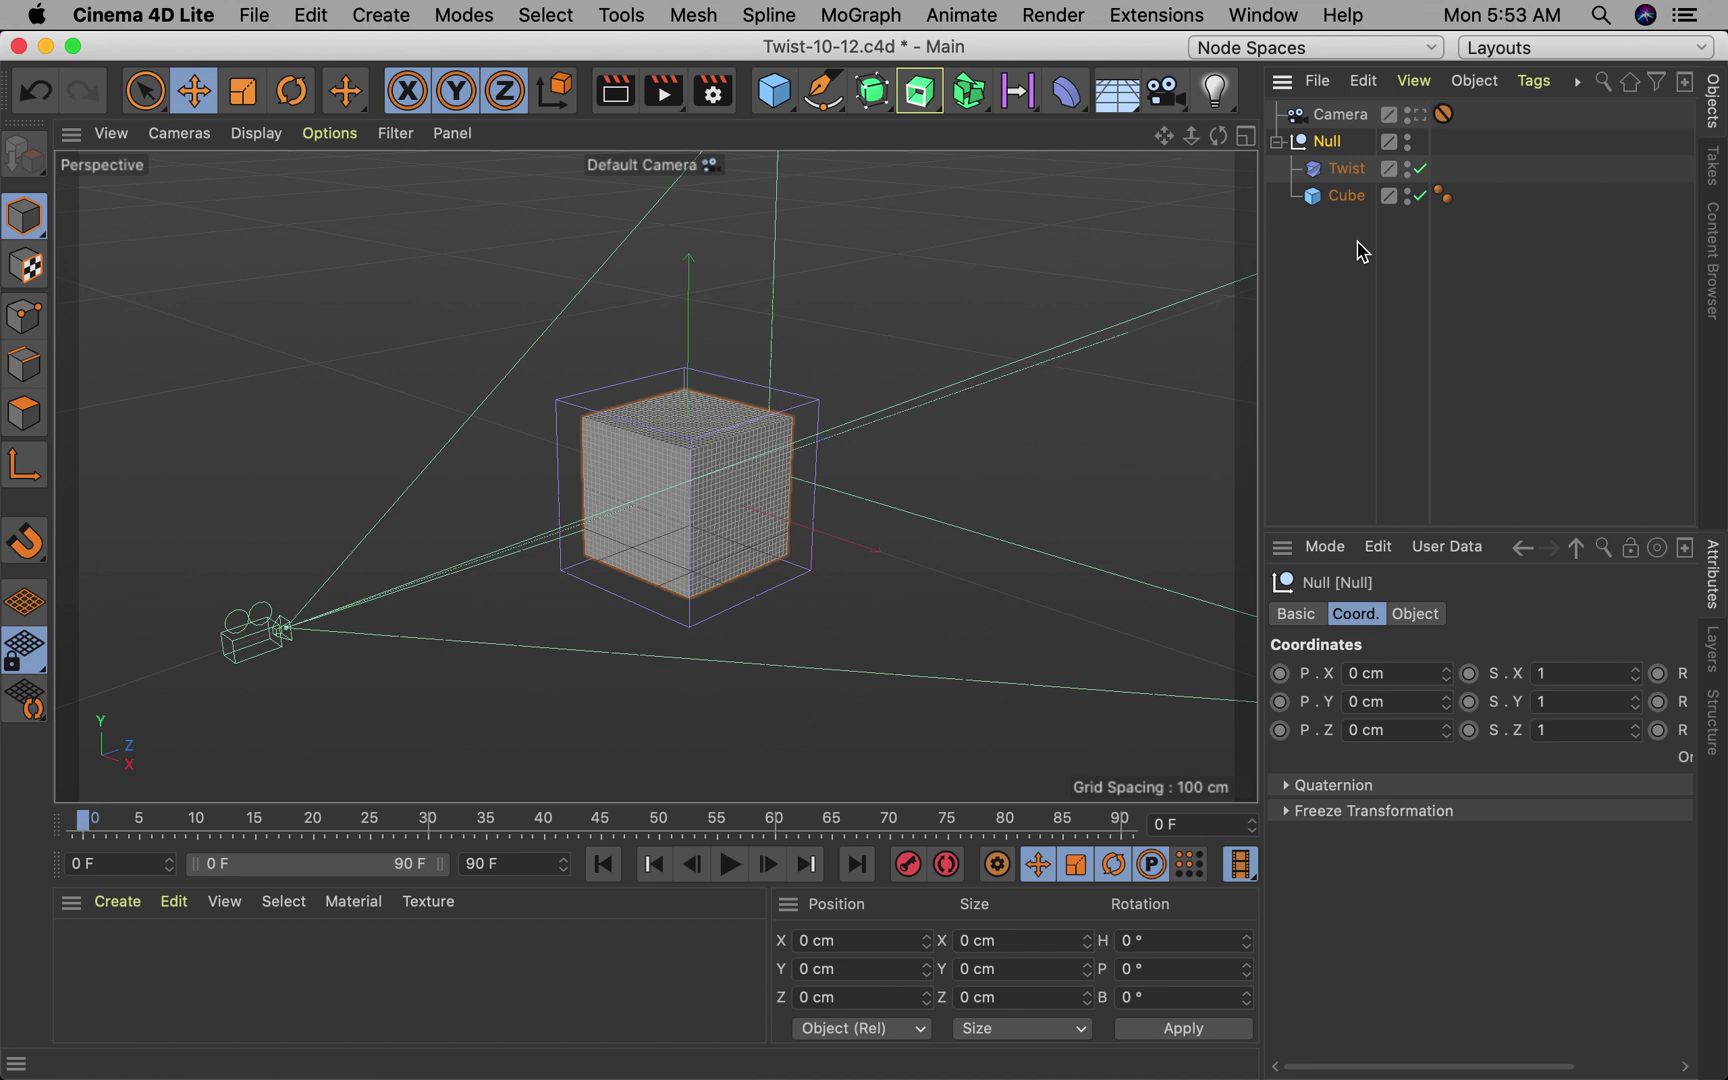
{"action": "scroll", "coordinate": [1510, 878], "scroll_direction": "right", "scroll_amount": 3}
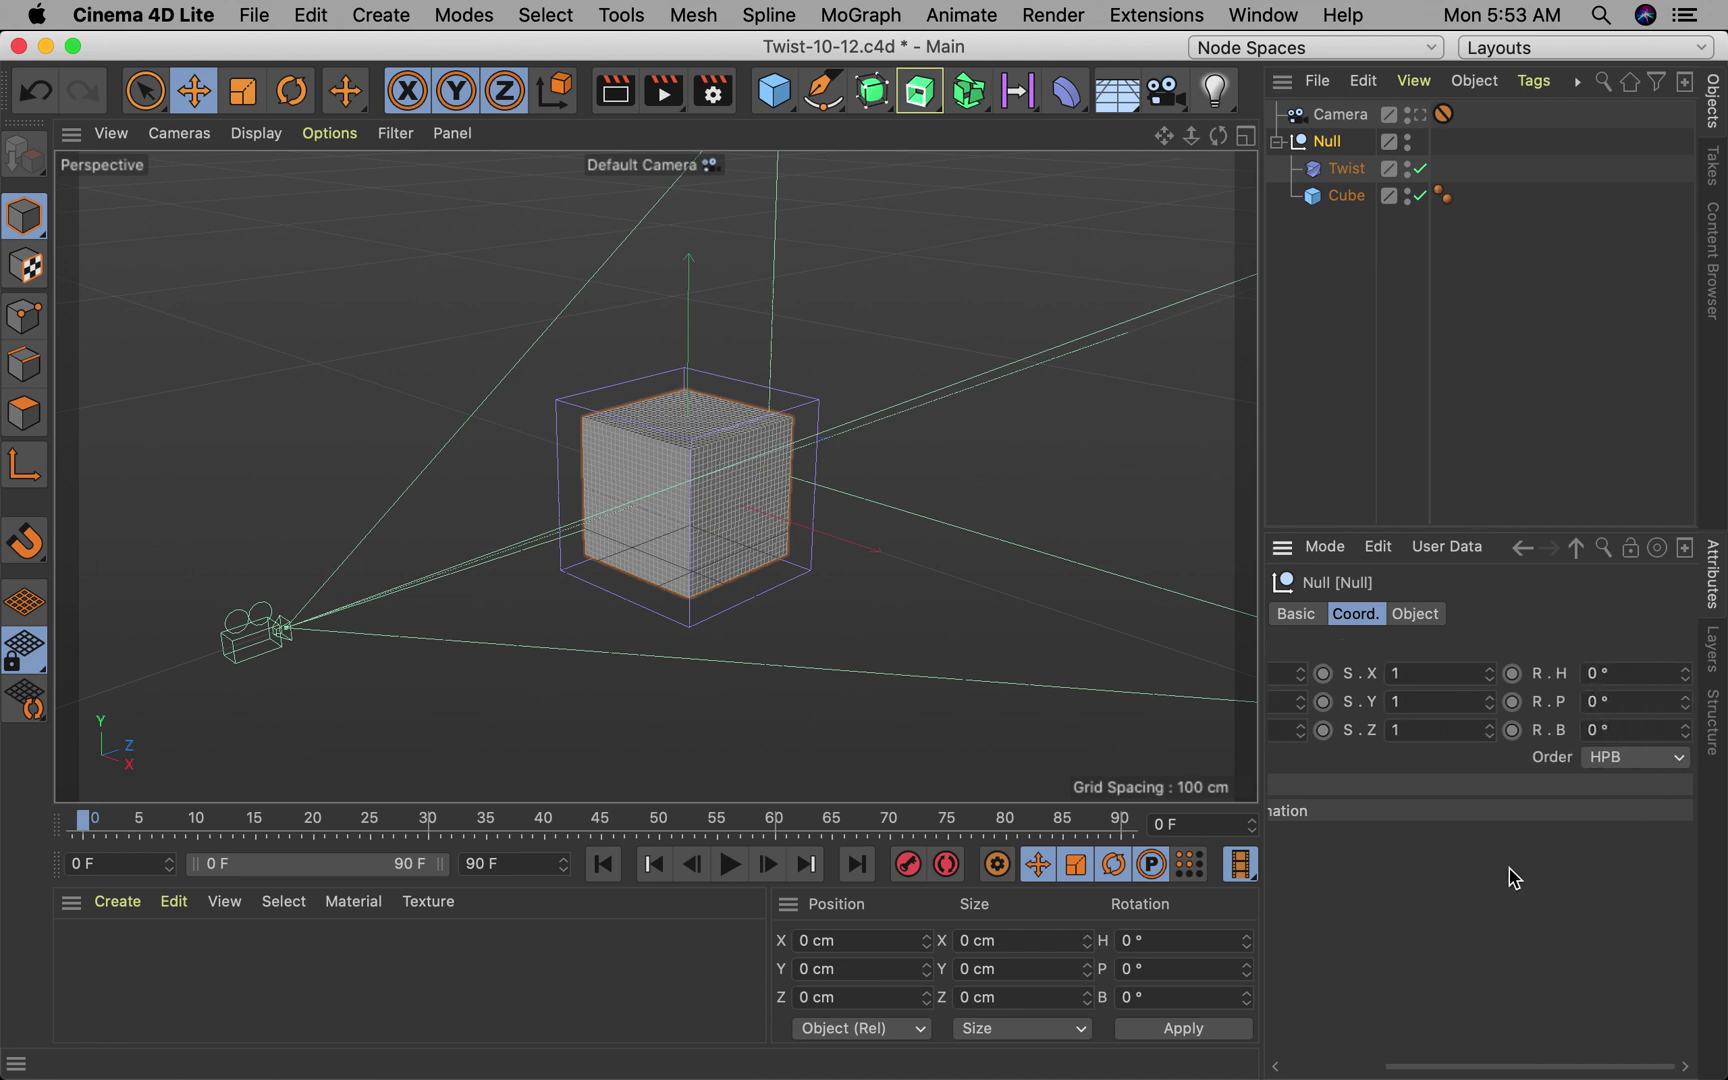
Step: Set the Twist deformer's angle to 65° and its mode to Unlimited
{"action": "left_click", "coordinate": [1332, 167]}
{"action": "scroll", "coordinate": [1398, 770], "scroll_direction": "left", "scroll_amount": 3}
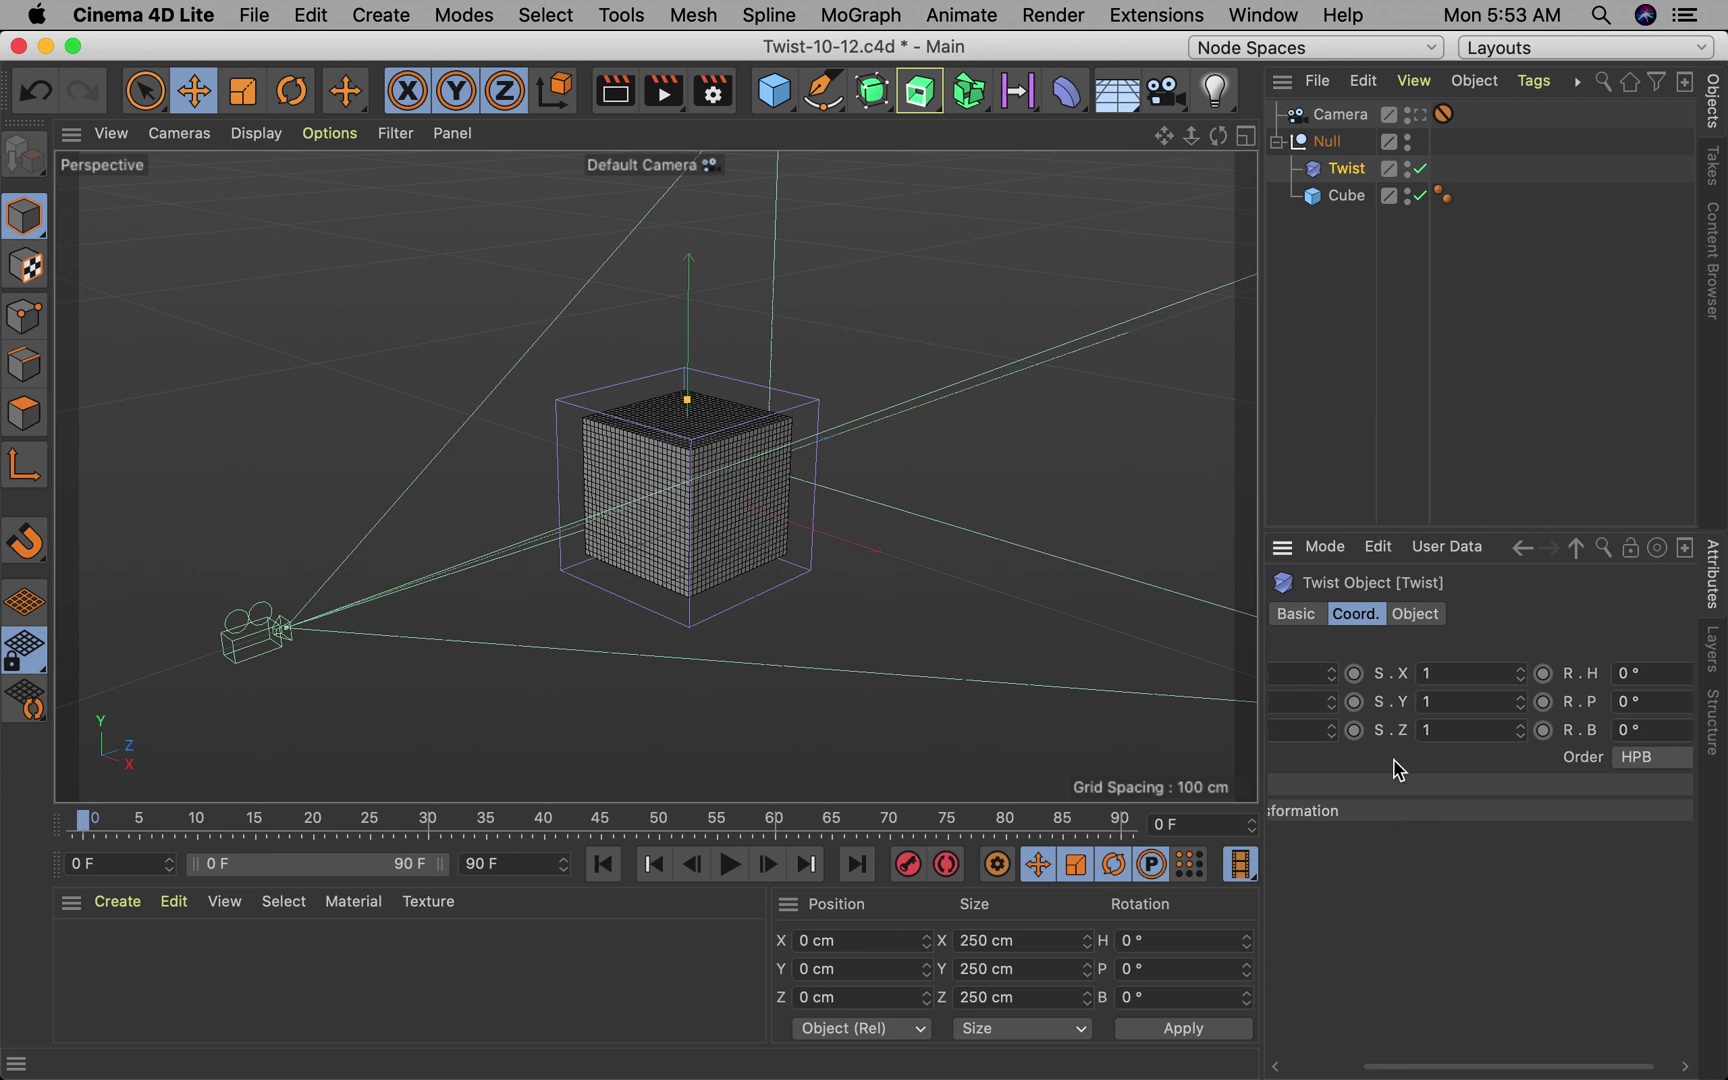
{"action": "left_click", "coordinate": [1417, 615]}
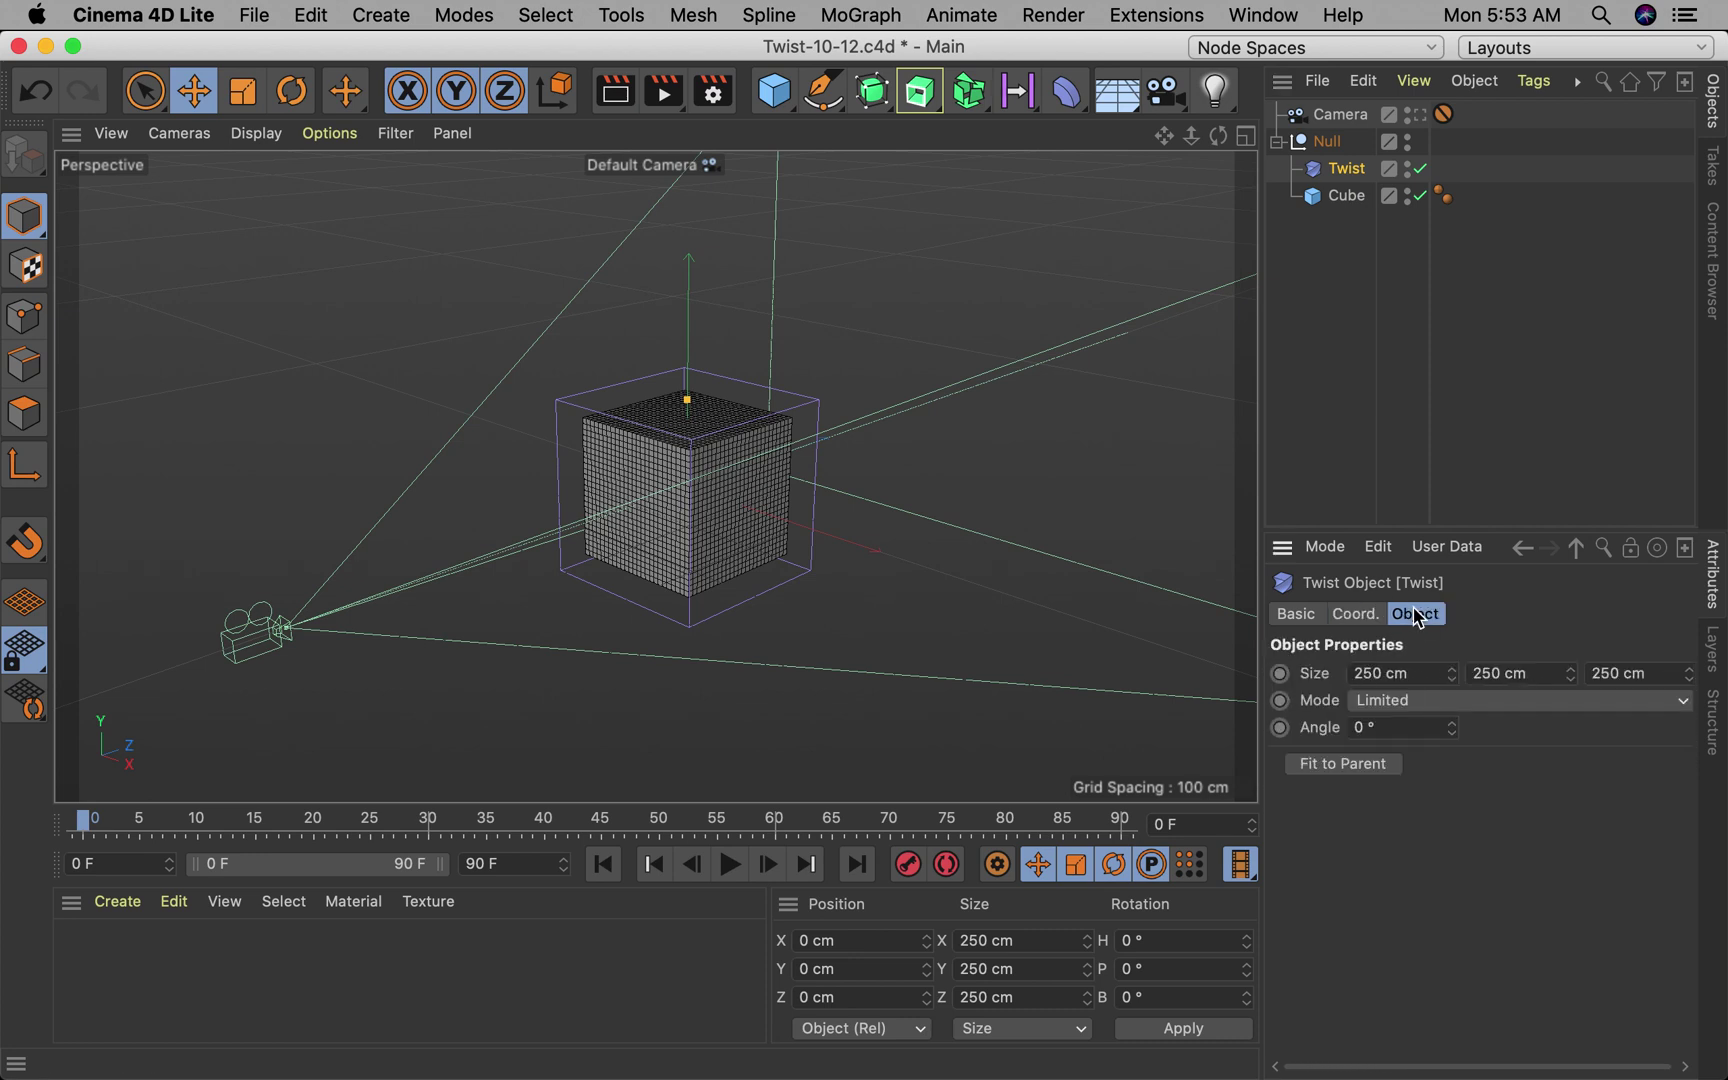
{"action": "left_click_drag", "start_coordinate": [1451, 729], "coordinate": [1452, 665]}
{"action": "key", "text": "super+z"}
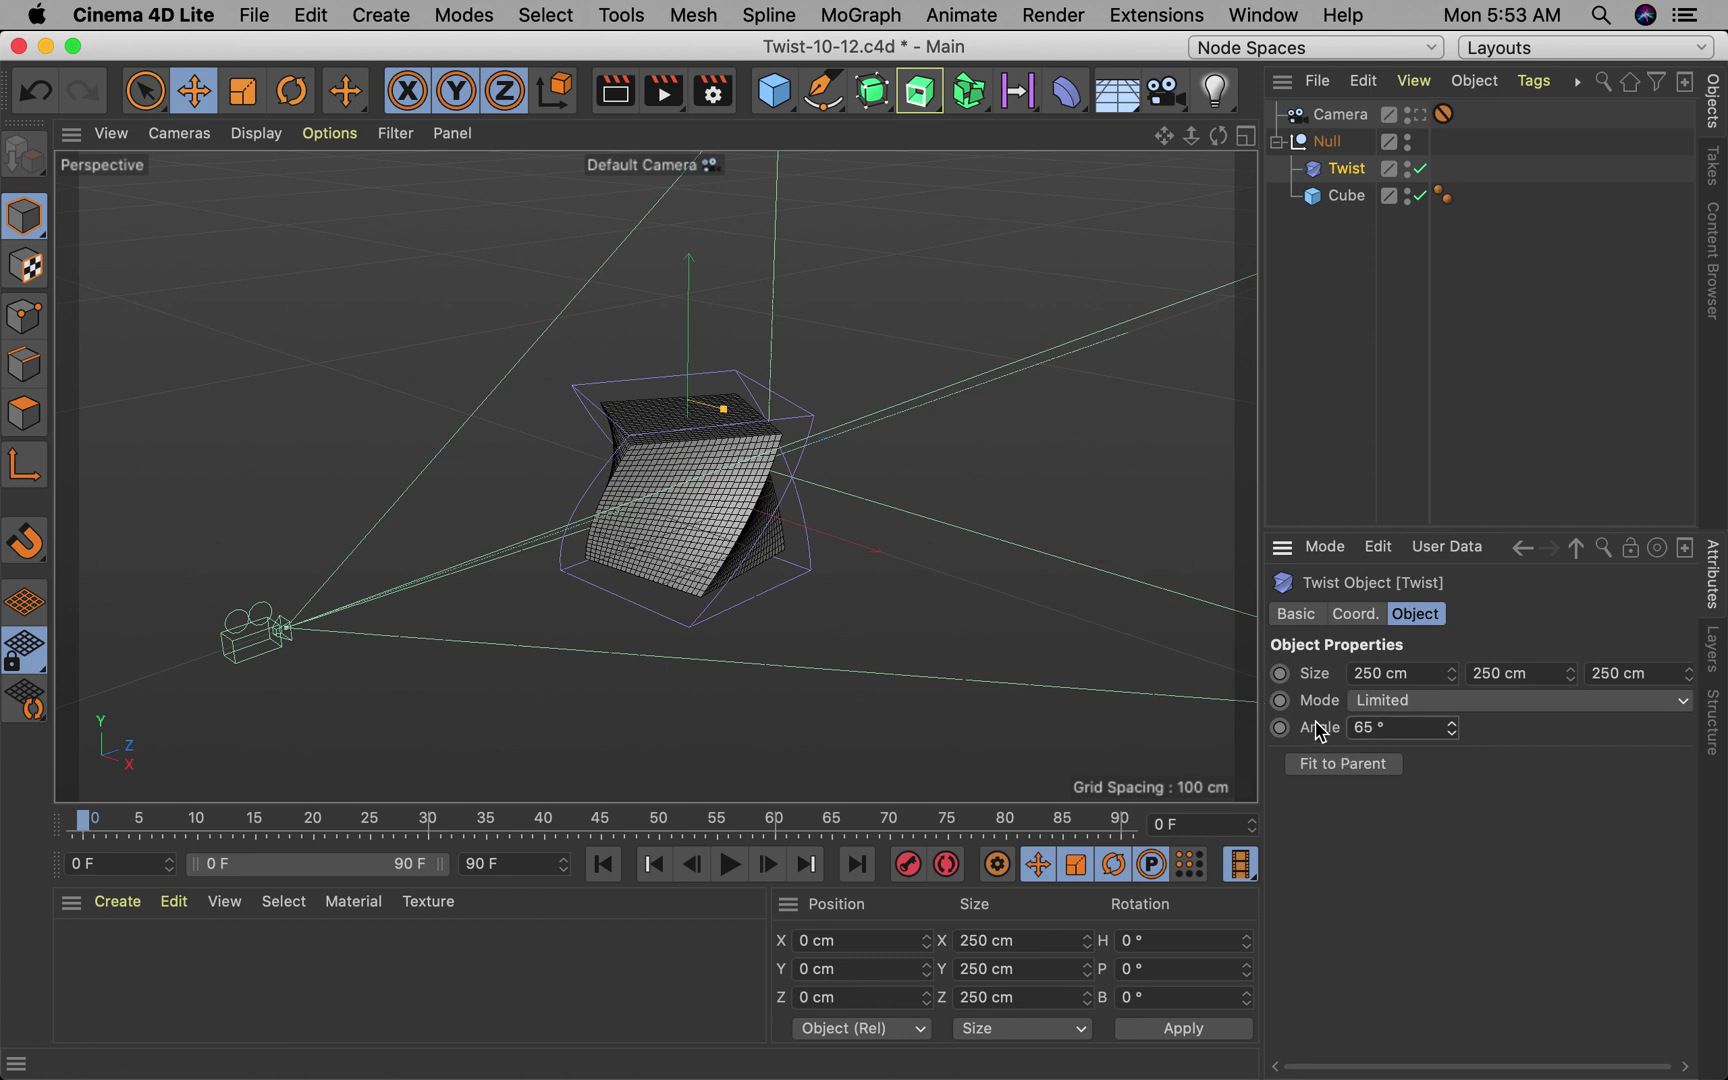
{"action": "left_click", "coordinate": [1497, 703]}
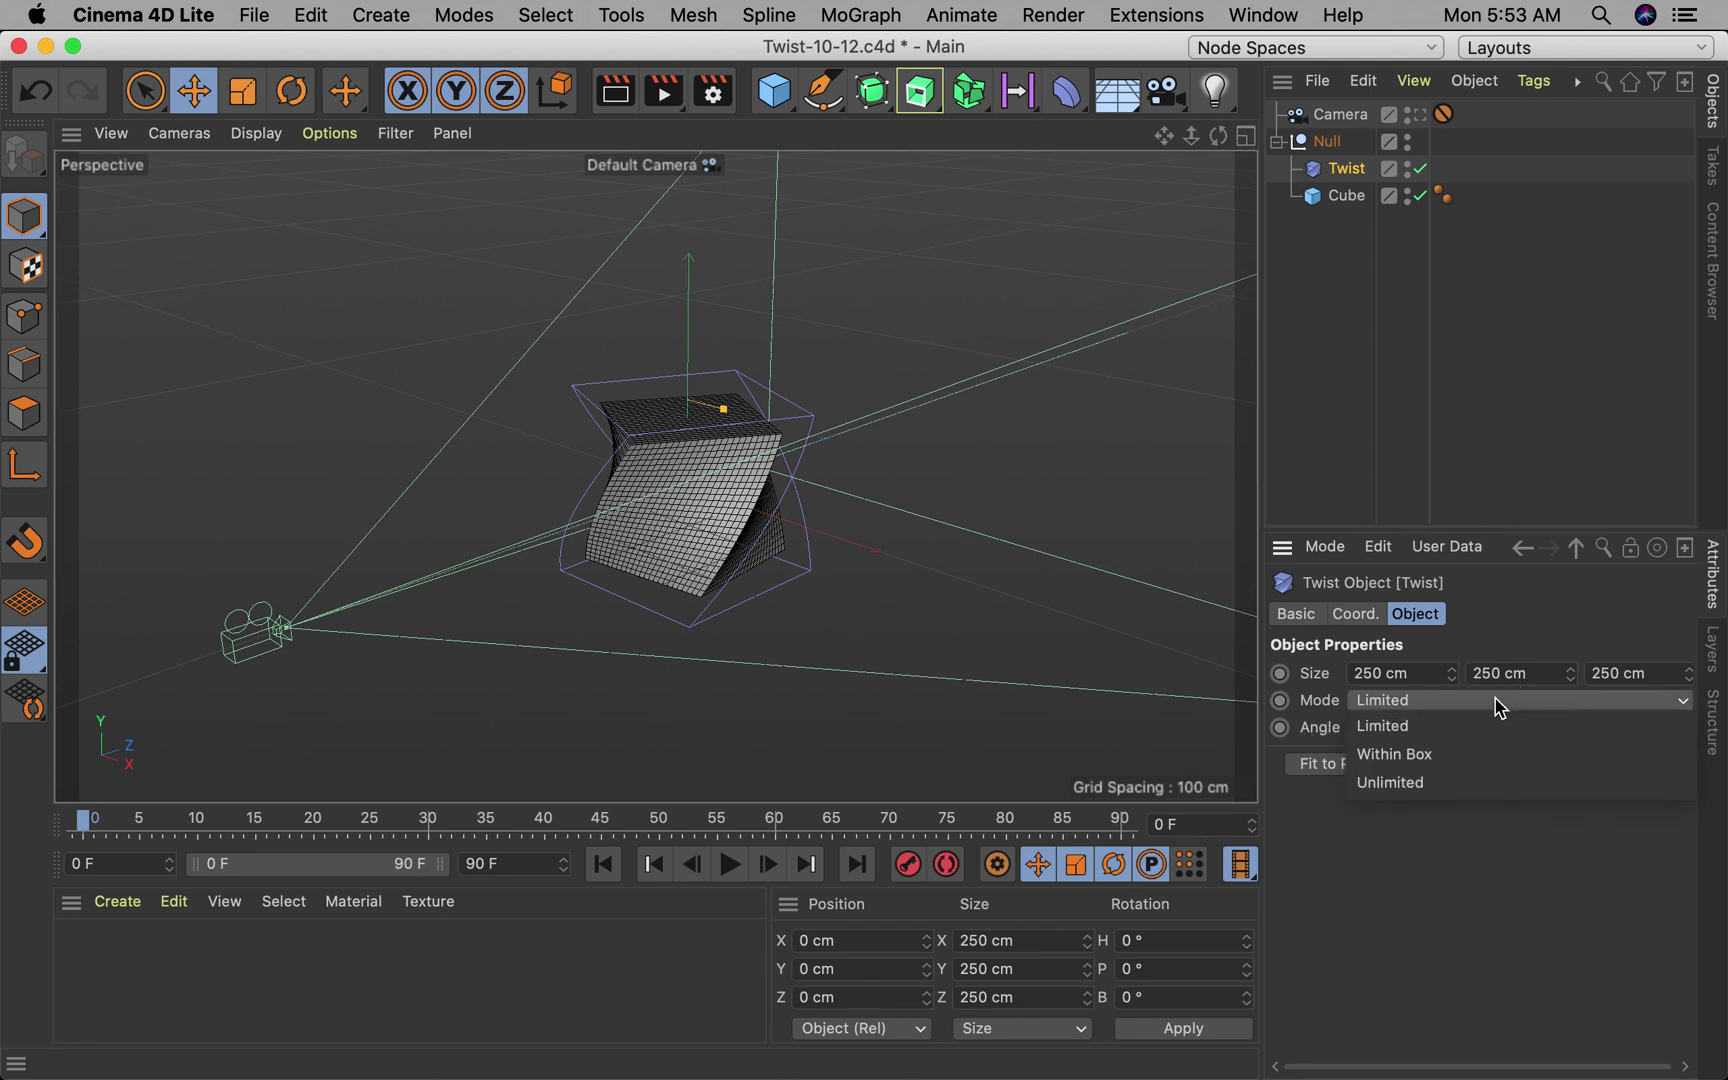
{"action": "left_click", "coordinate": [1402, 781]}
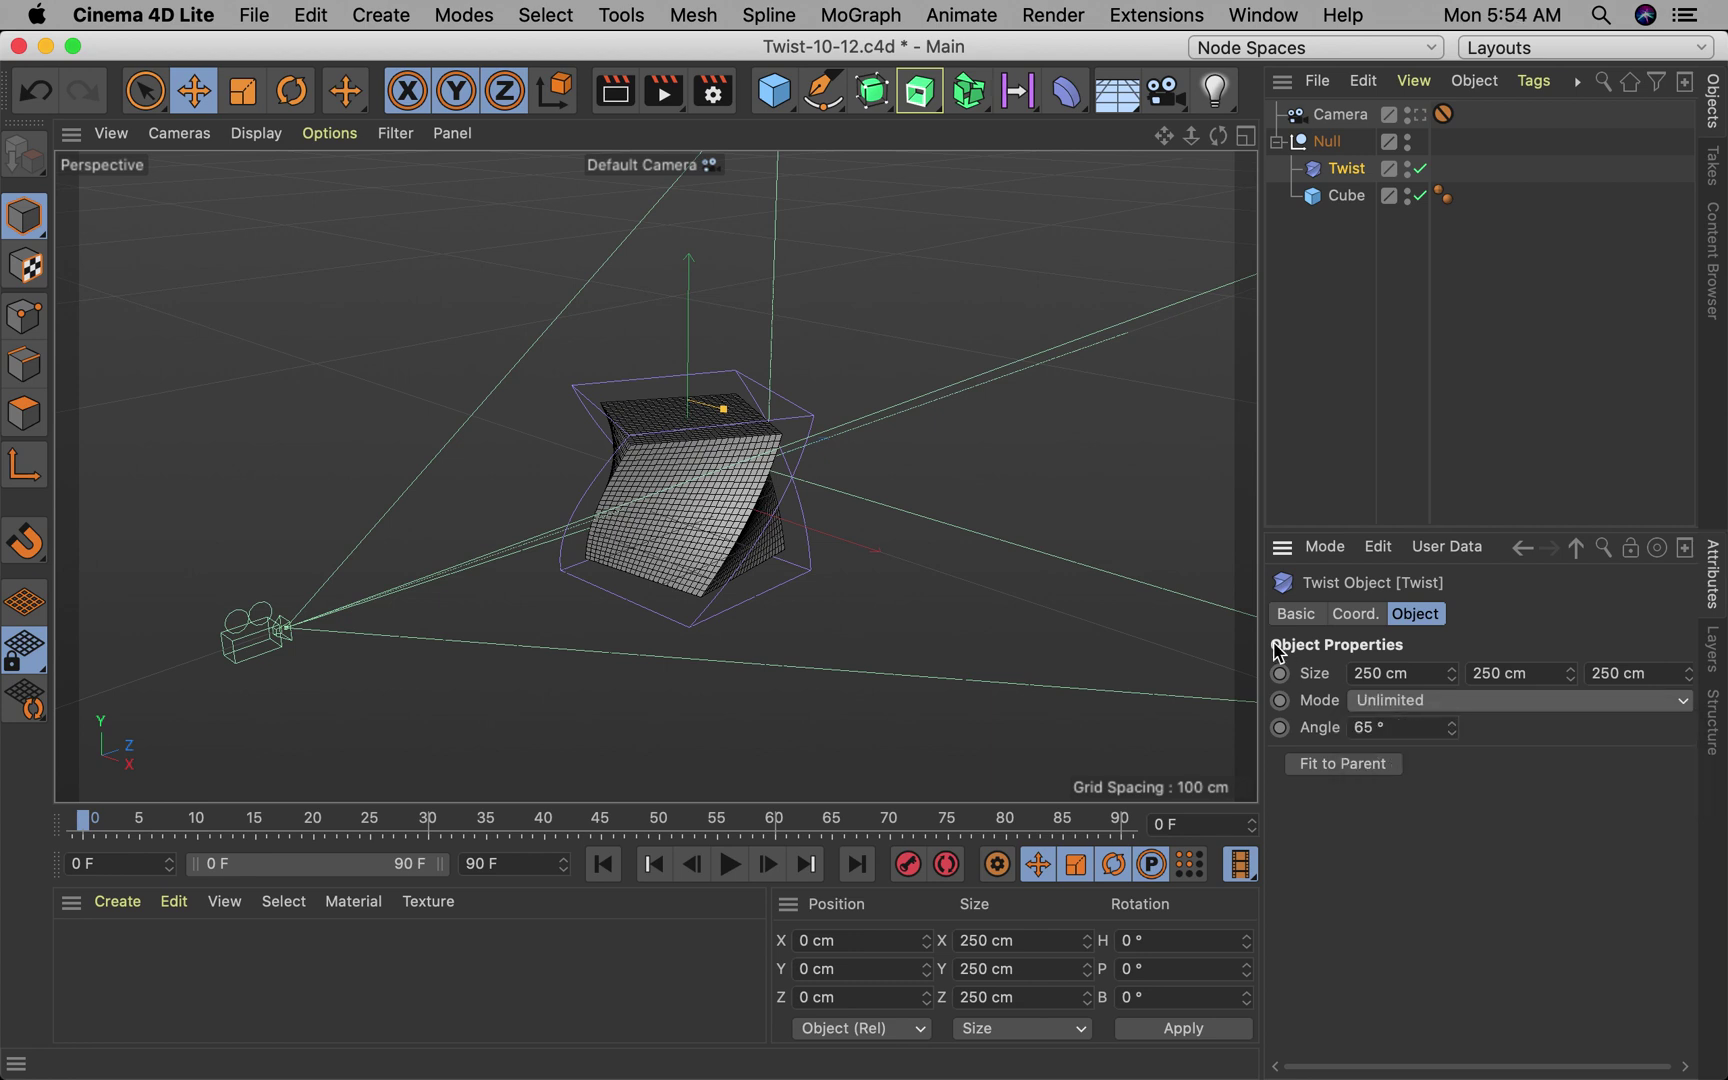
Step: Look through the camera and widen the cube's X size to about 601 cm
{"action": "left_click", "coordinate": [1340, 199]}
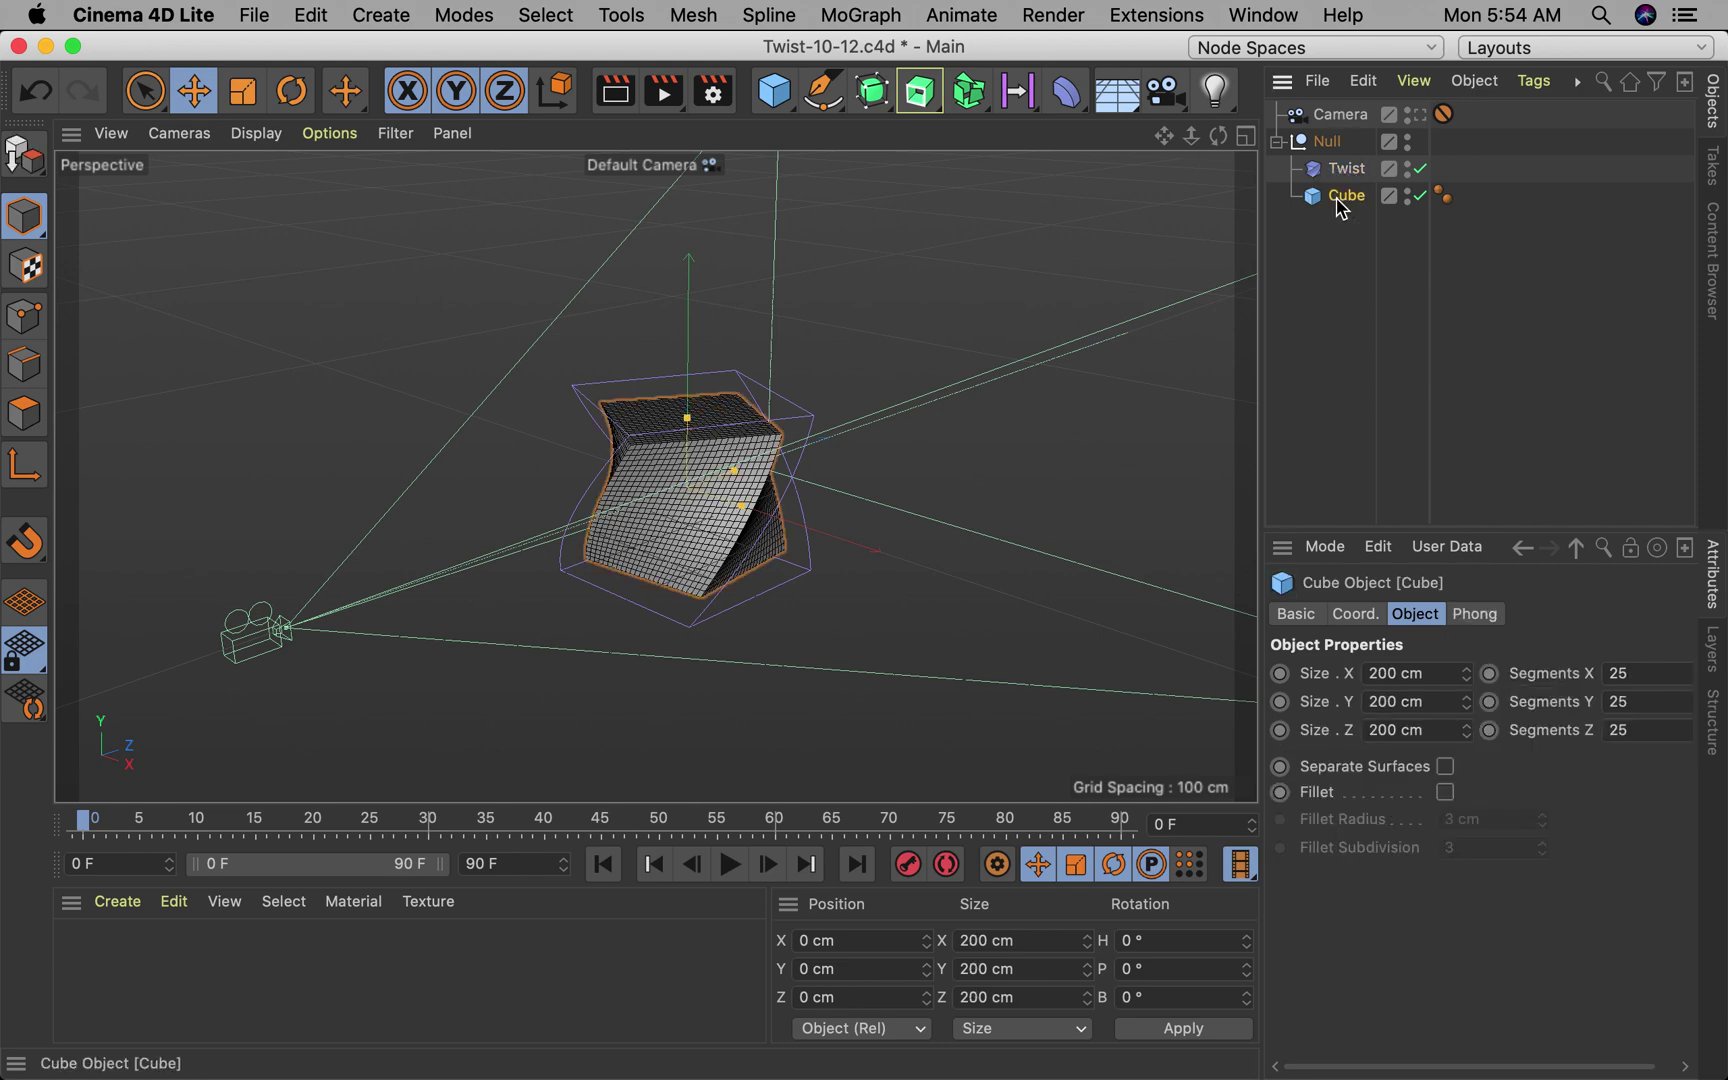
{"action": "left_click", "coordinate": [1421, 116]}
{"action": "left_click", "coordinate": [1421, 117]}
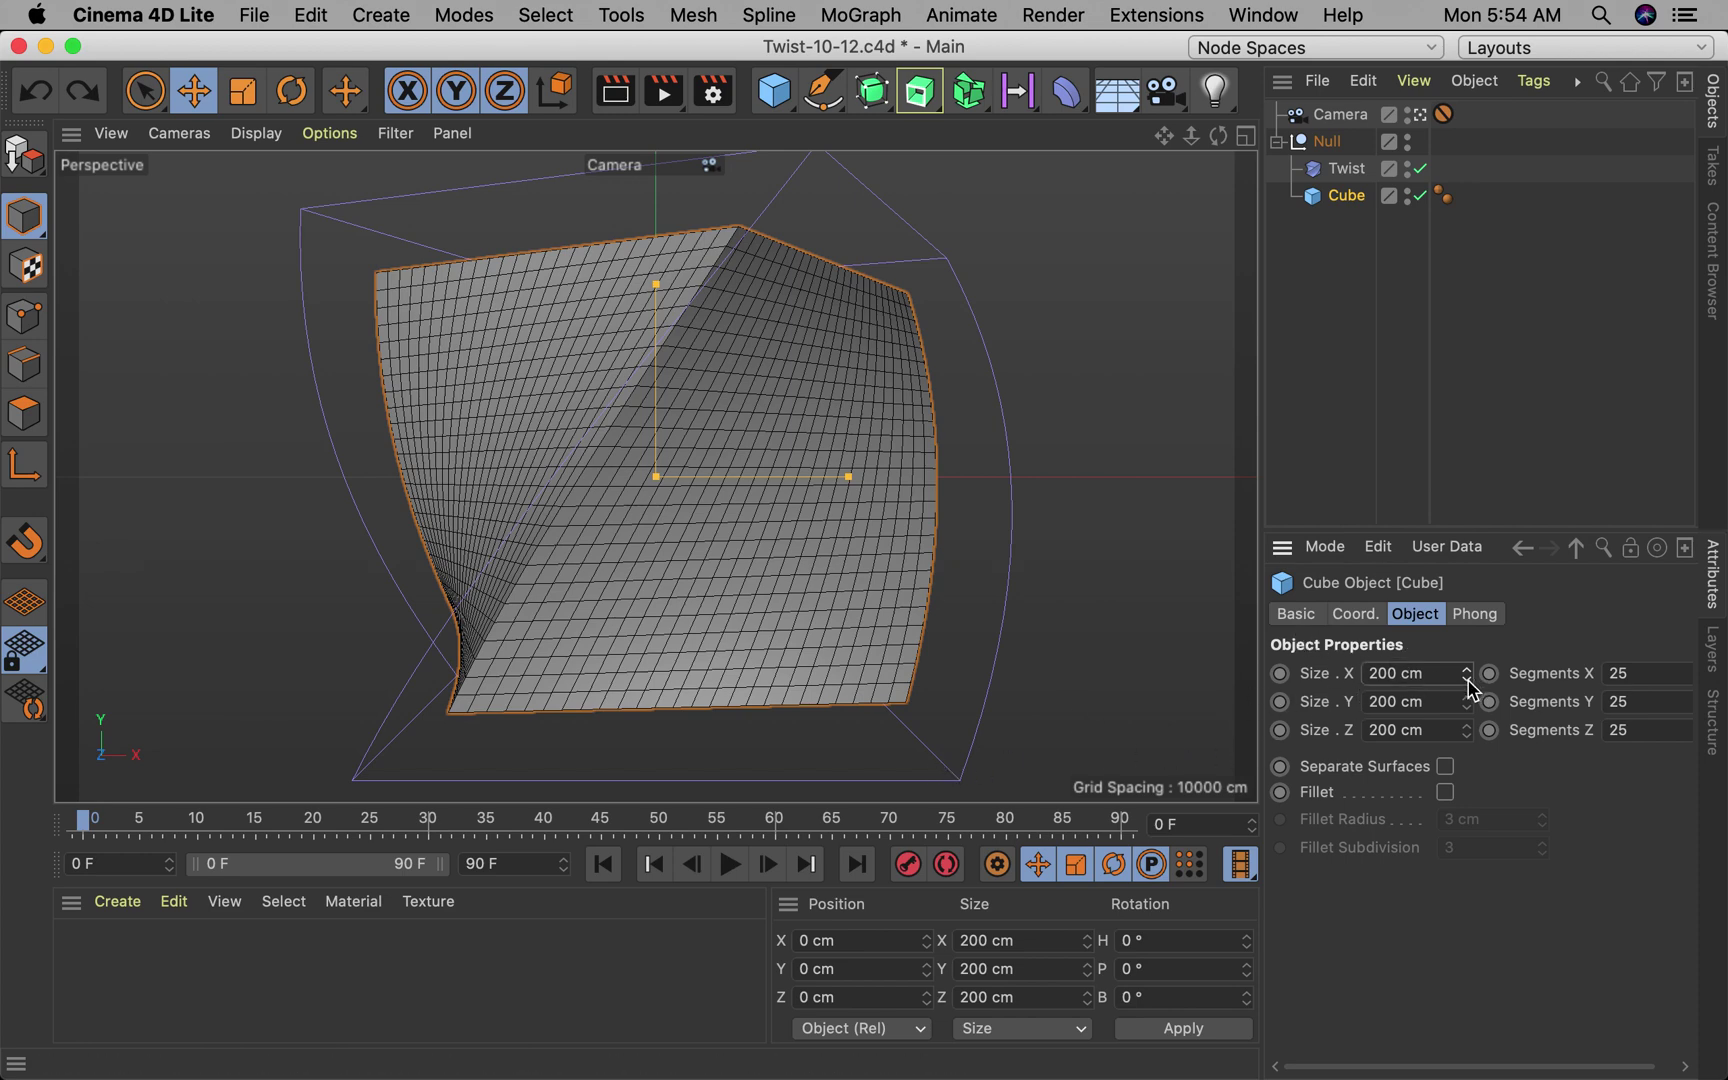
{"action": "left_click_drag", "start_coordinate": [1468, 681], "coordinate": [1468, 280]}
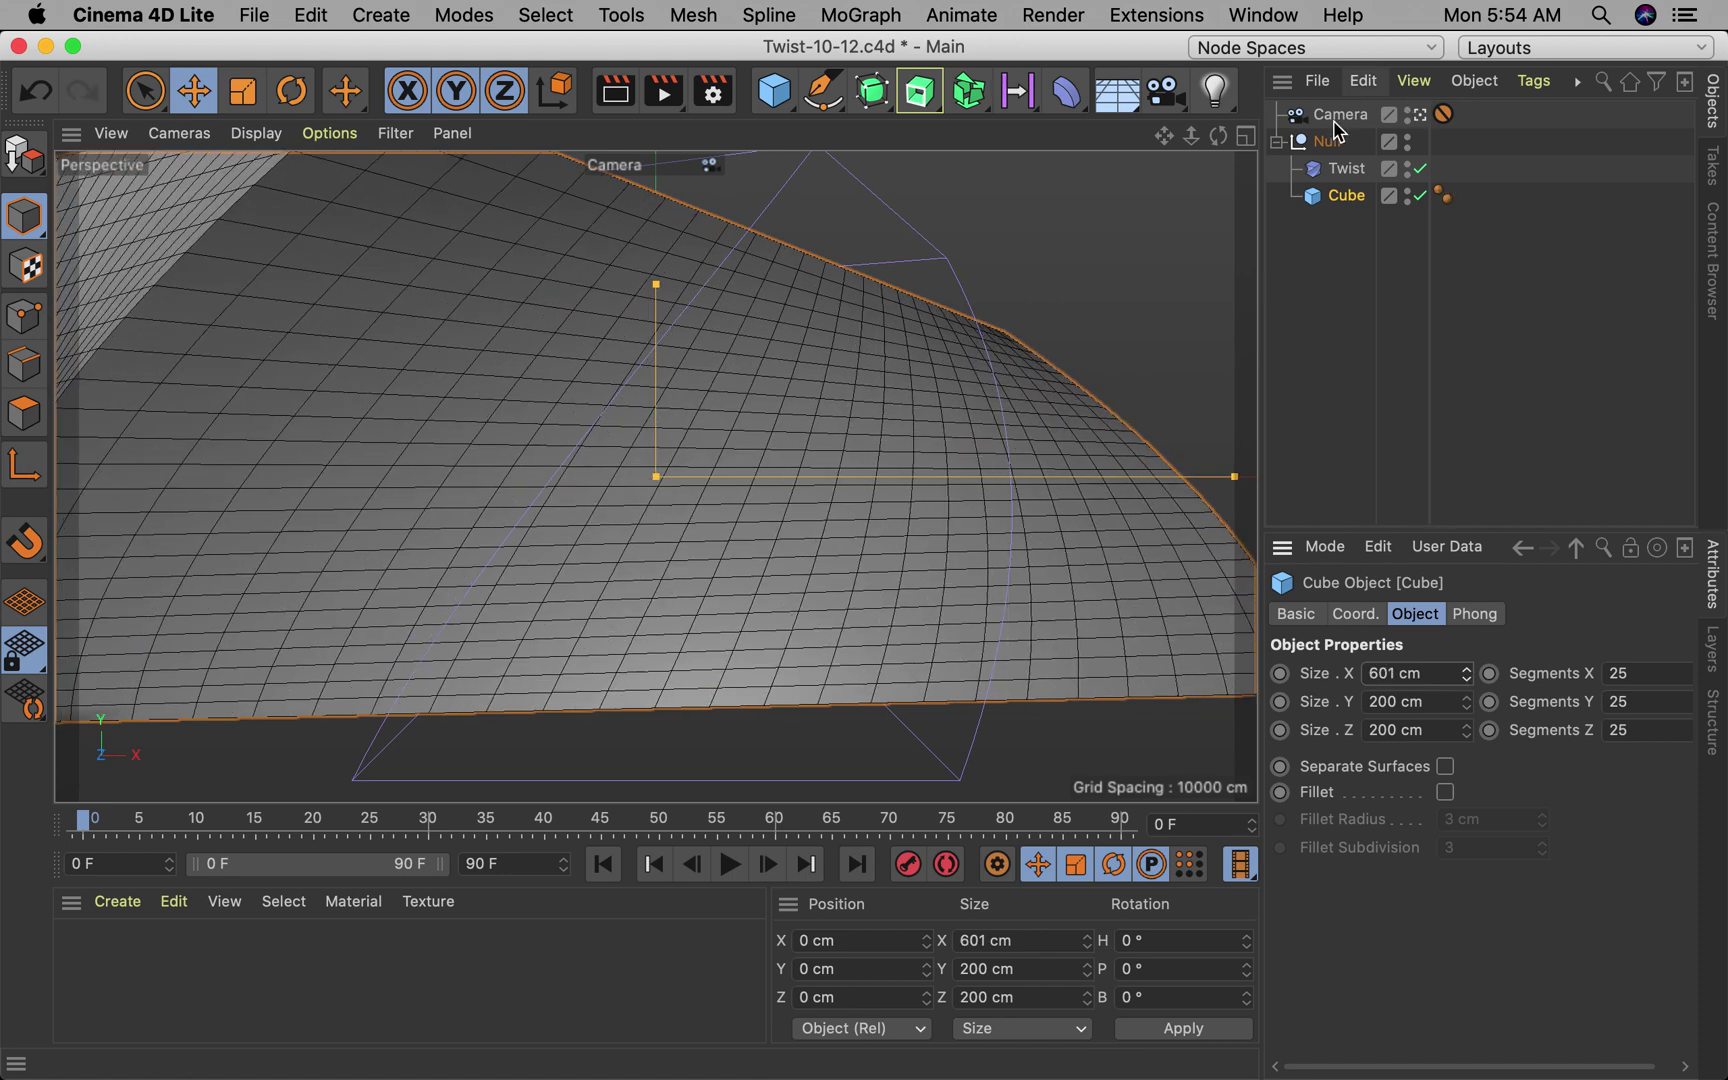
Step: Disable the Twist deformer and delete the Protection tag from the camera
{"action": "left_click", "coordinate": [1421, 169]}
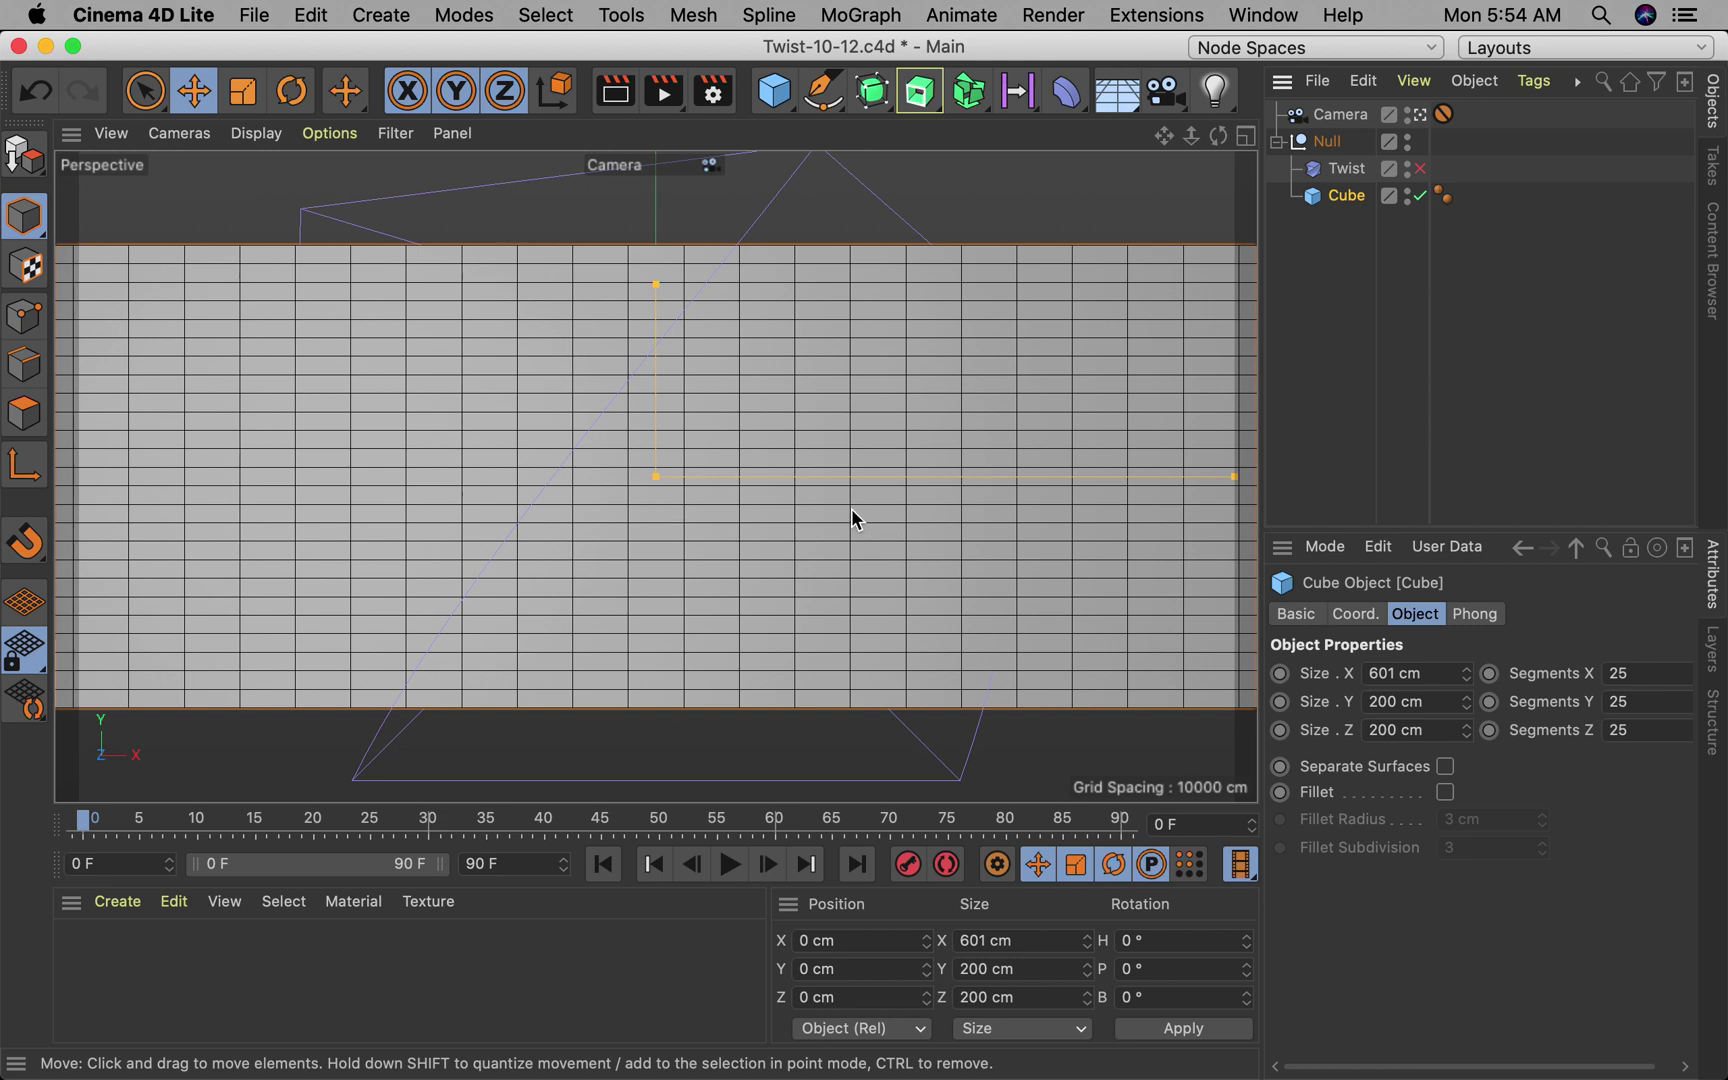
{"action": "left_click", "coordinate": [1443, 114]}
{"action": "key", "text": "Delete"}
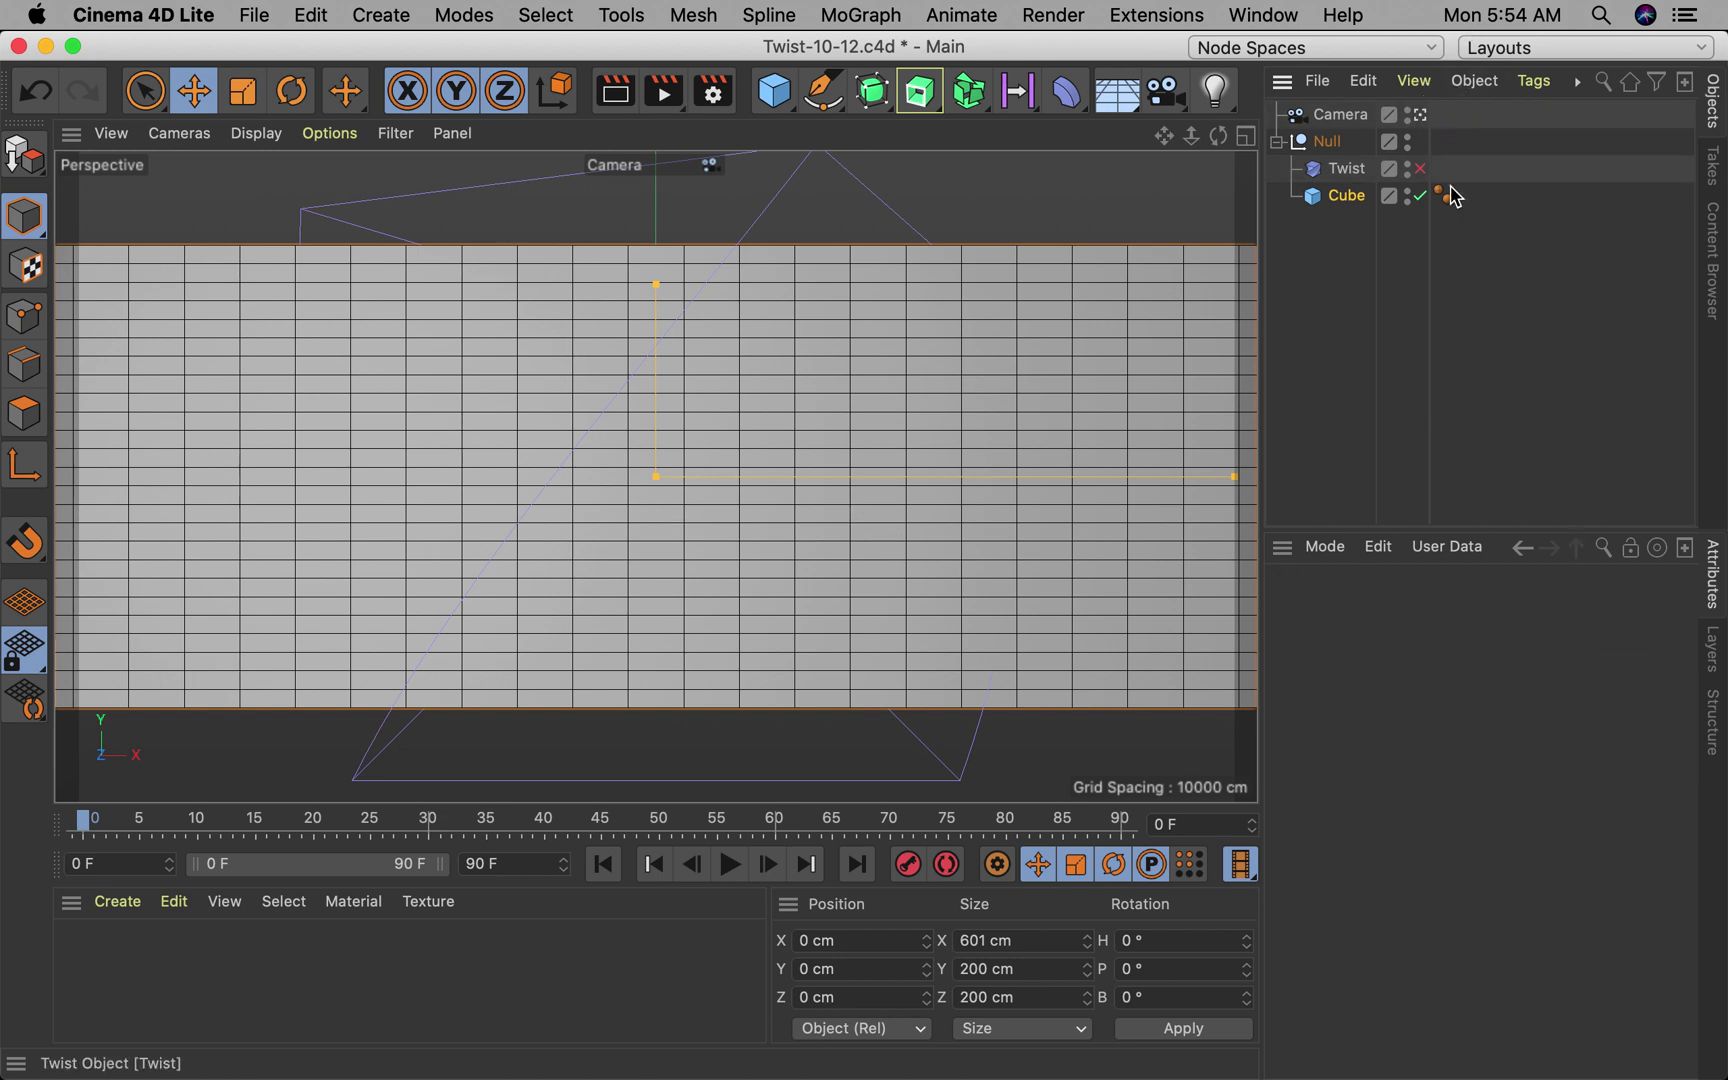
Step: Move the camera back along Z, trying -1200 cm before settling on -1000 cm
{"action": "left_click", "coordinate": [1340, 114]}
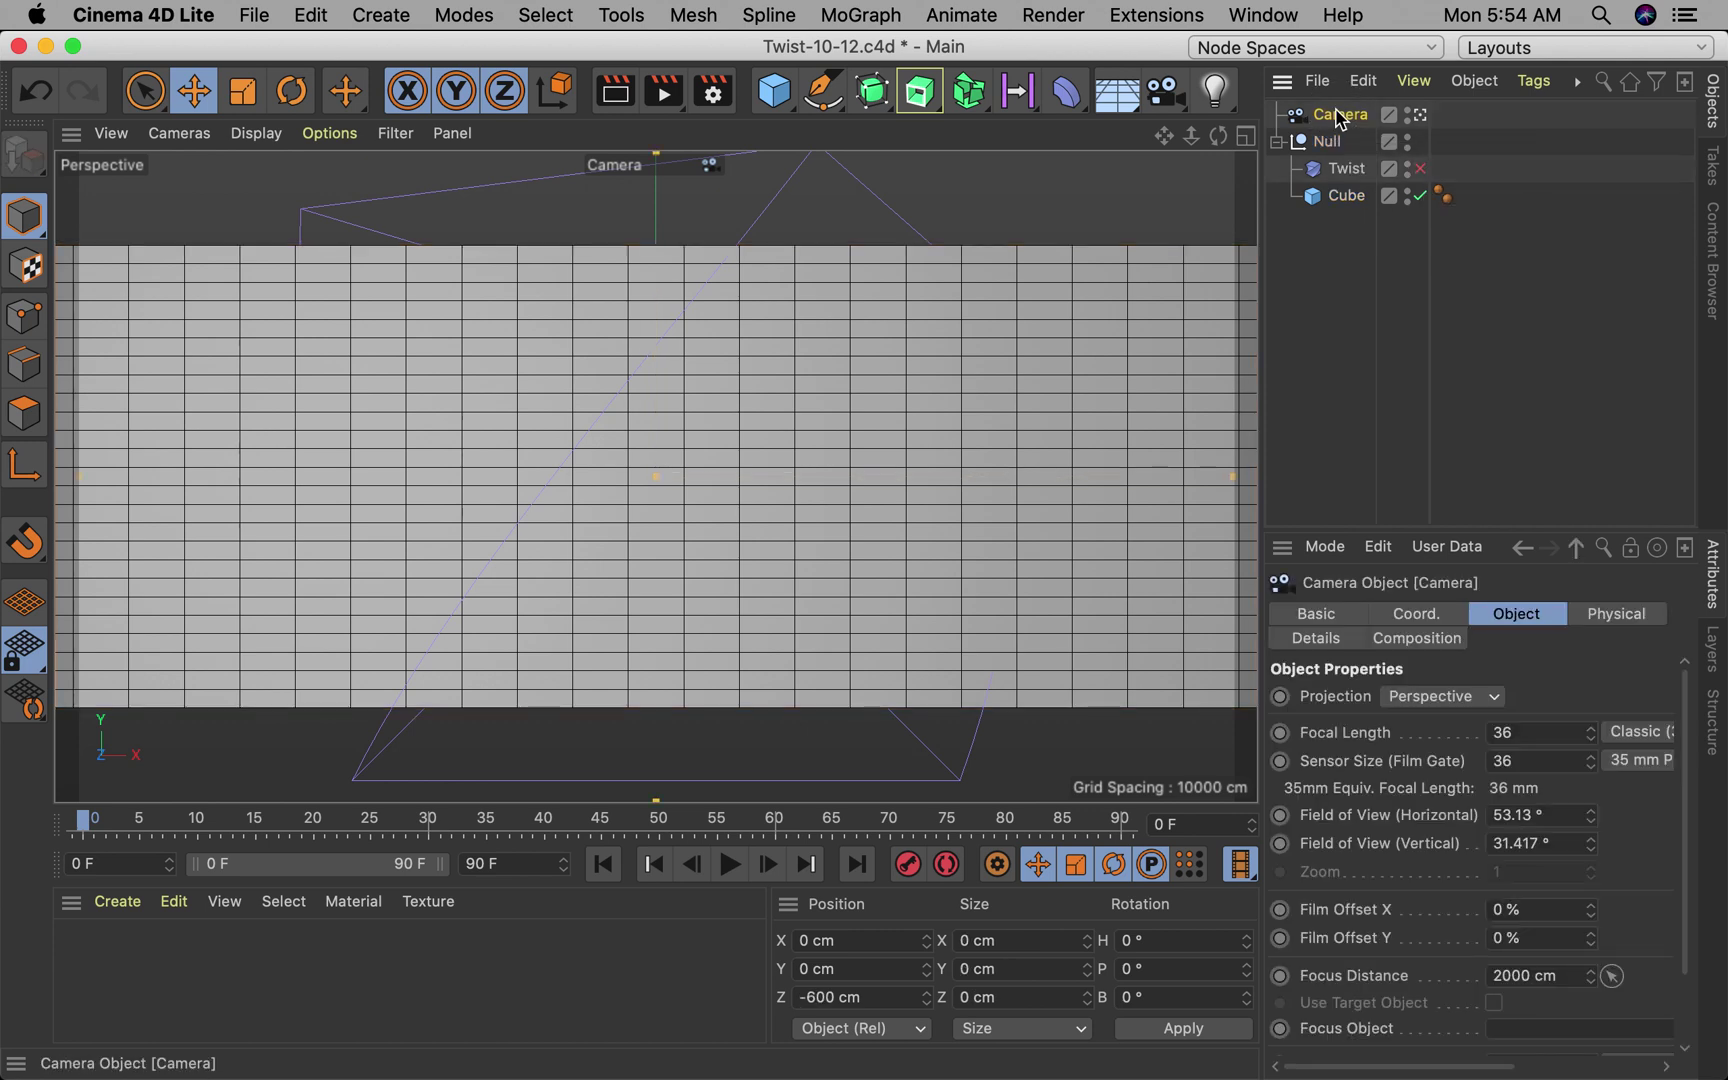
{"action": "left_click", "coordinate": [917, 997]}
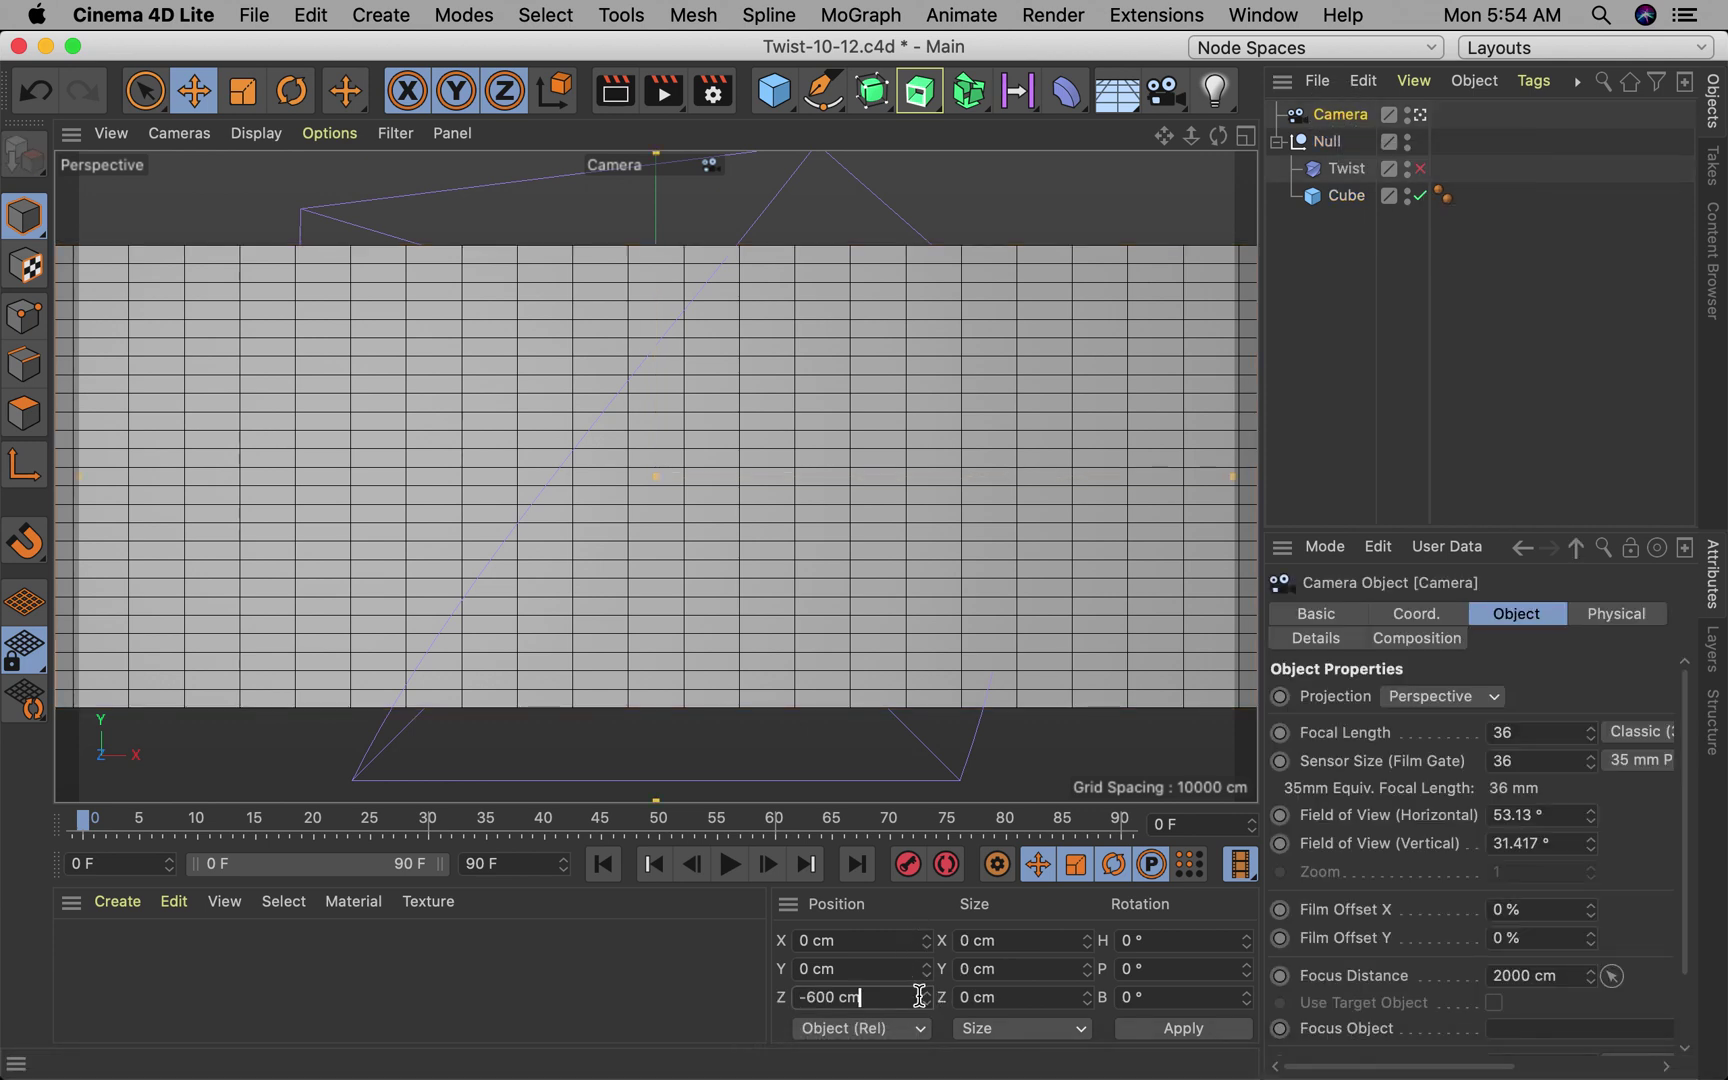
{"action": "left_click_drag", "start_coordinate": [930, 998], "coordinate": [930, 1050]}
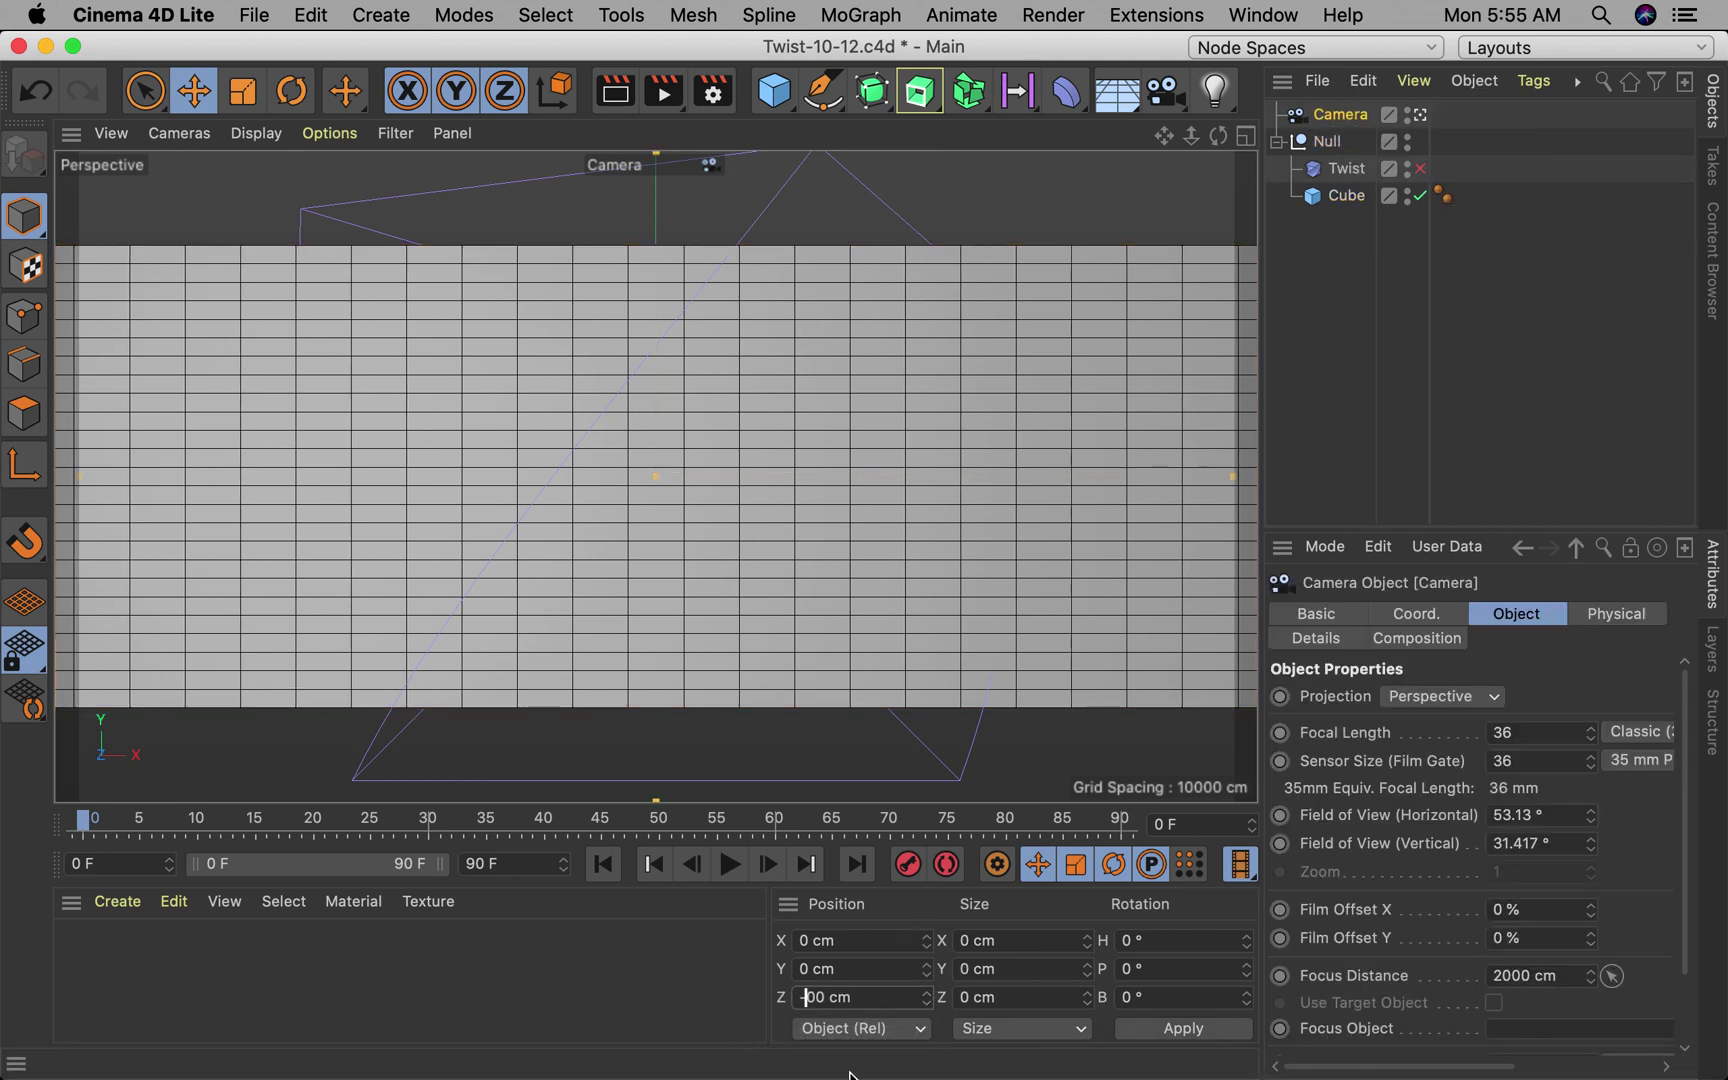
{"action": "type", "text": "12"}
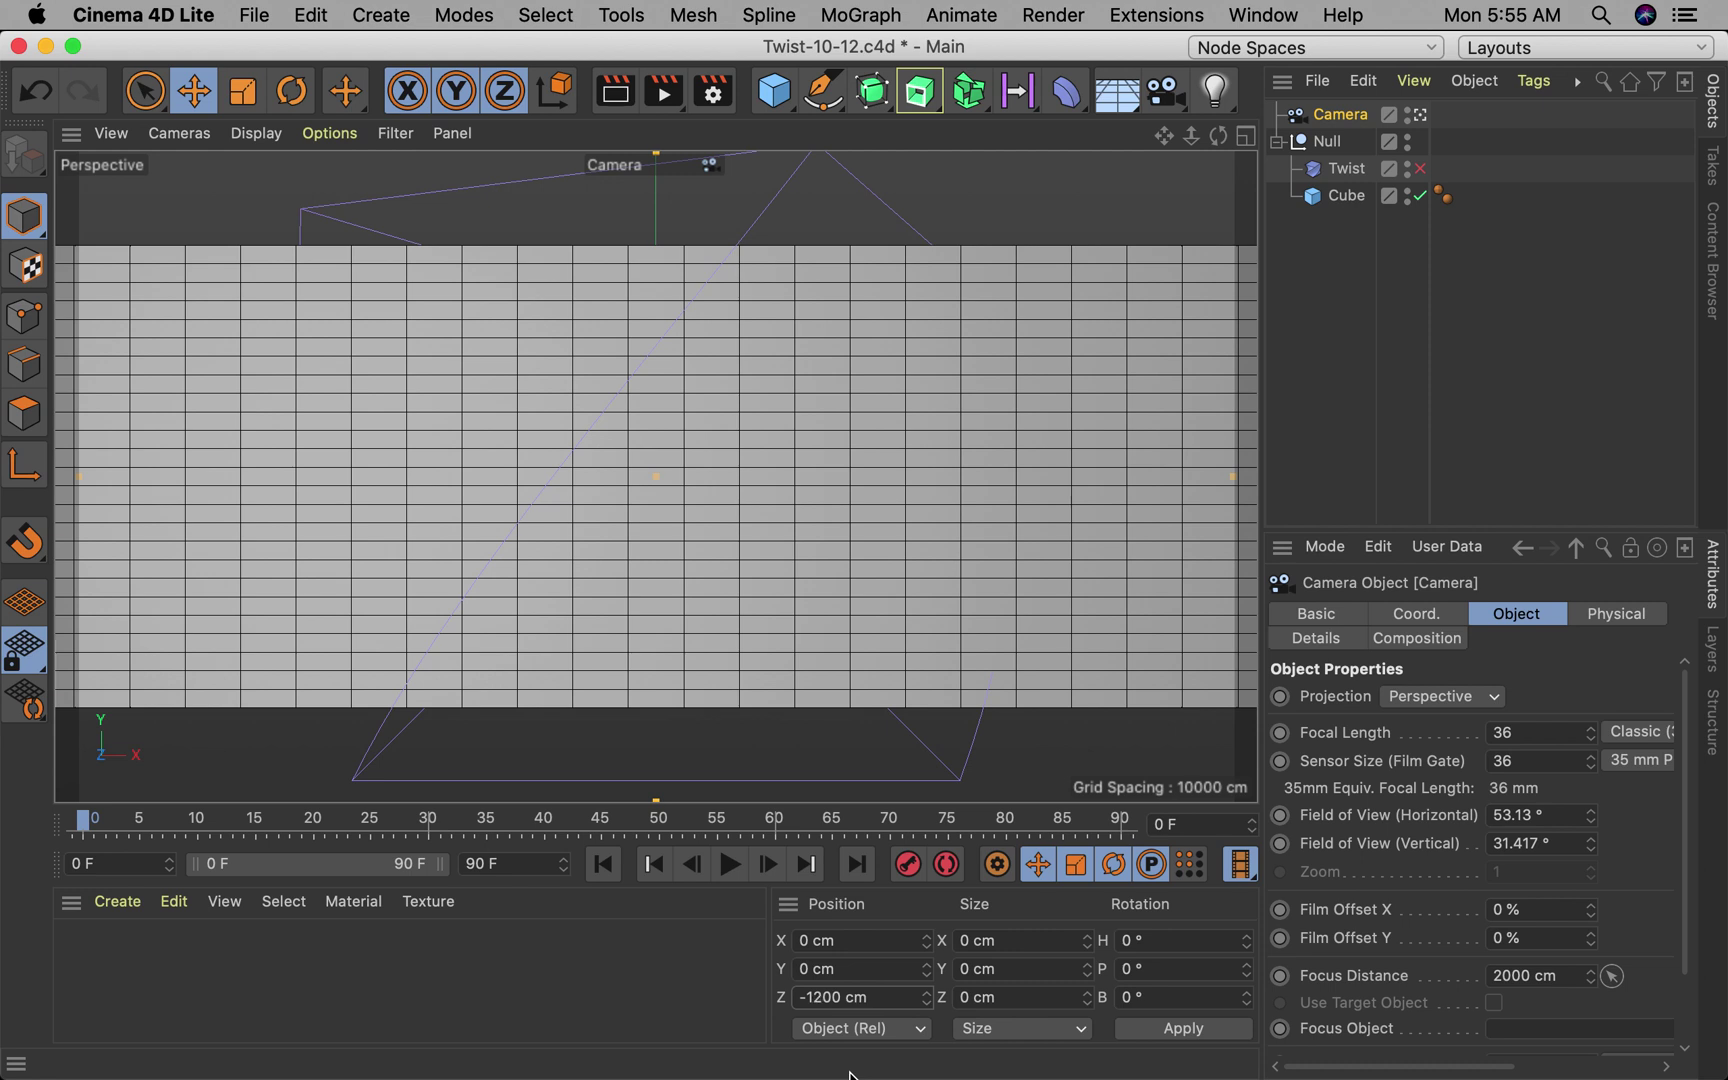
{"action": "key", "text": "Return"}
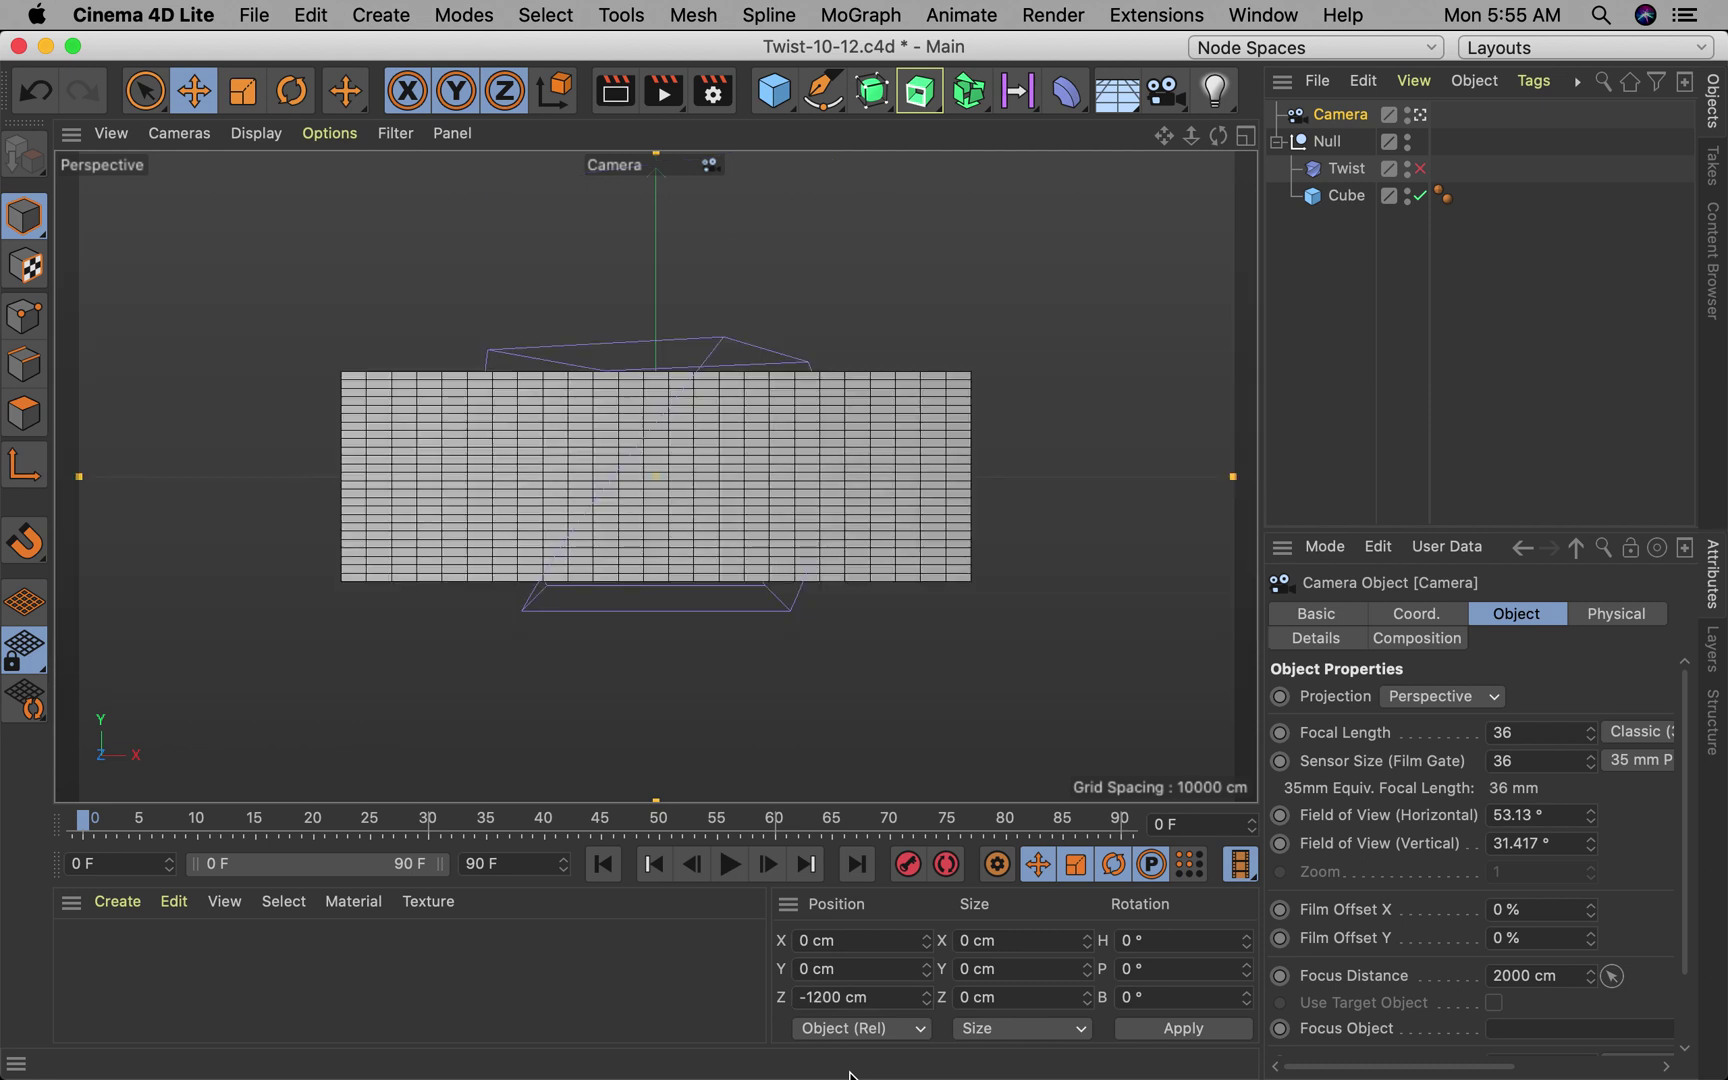
{"action": "left_click", "coordinate": [660, 1002]}
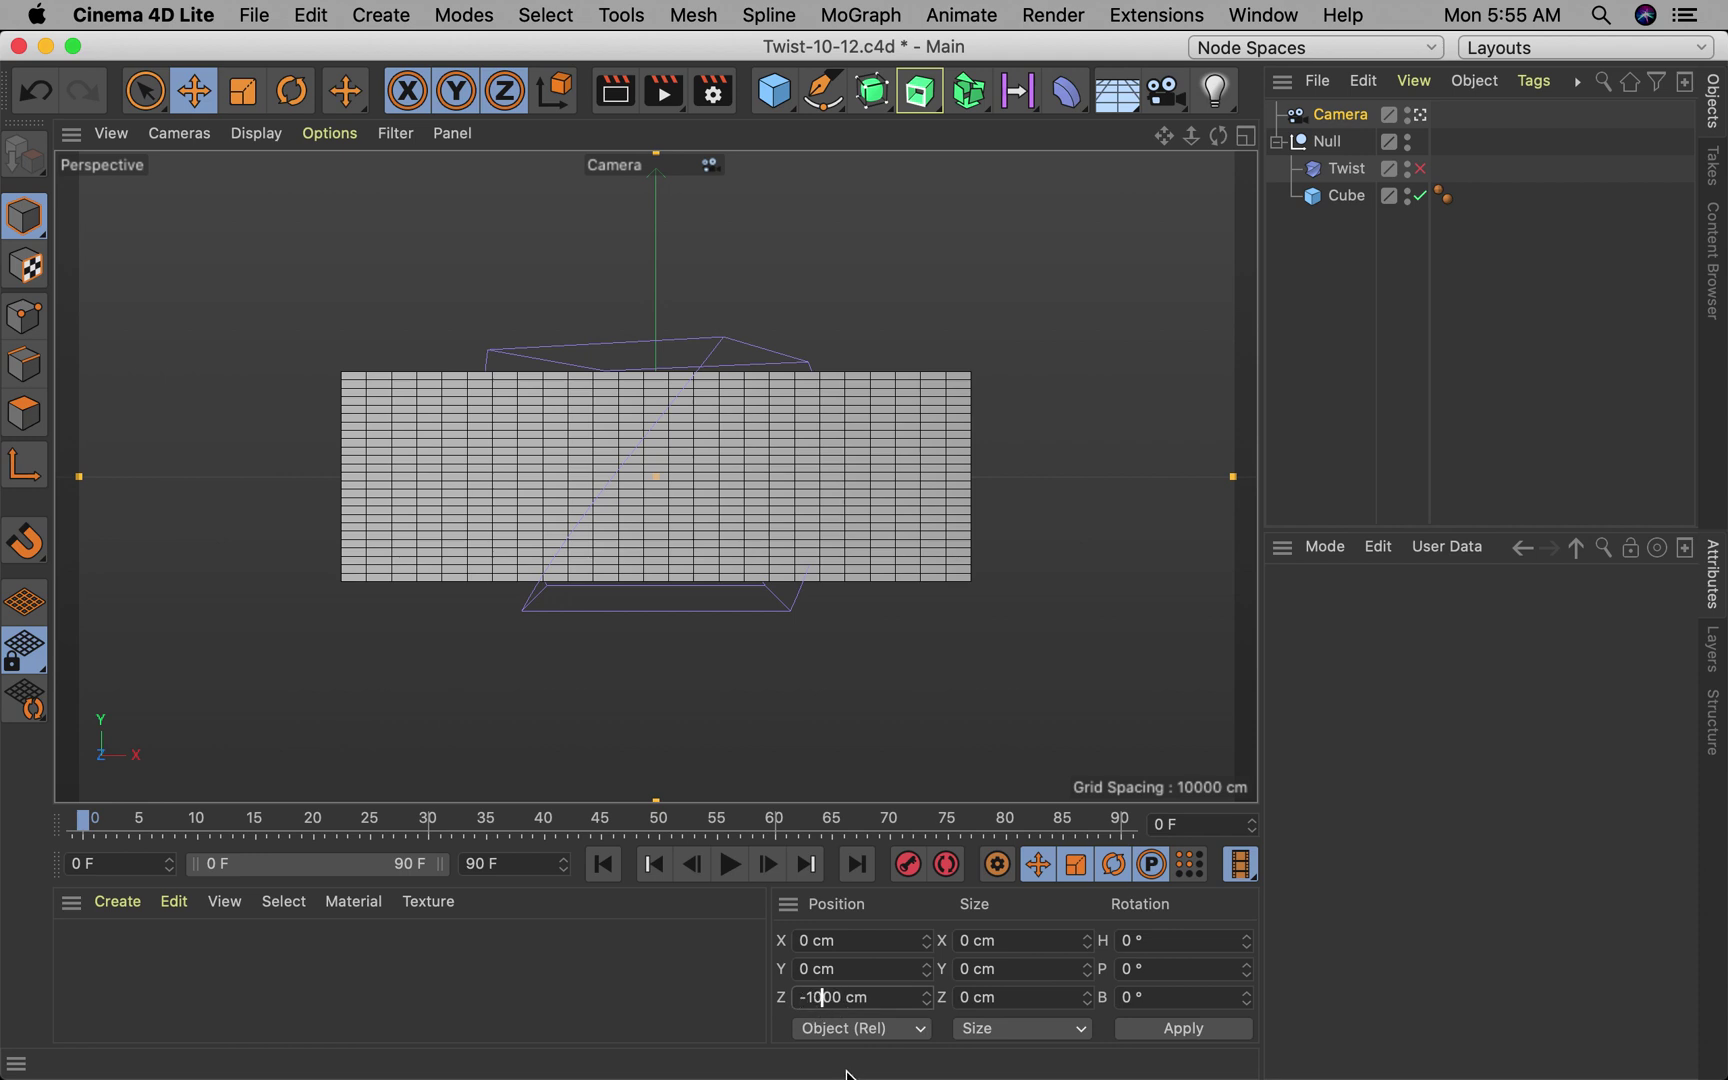
{"action": "key", "text": "Return"}
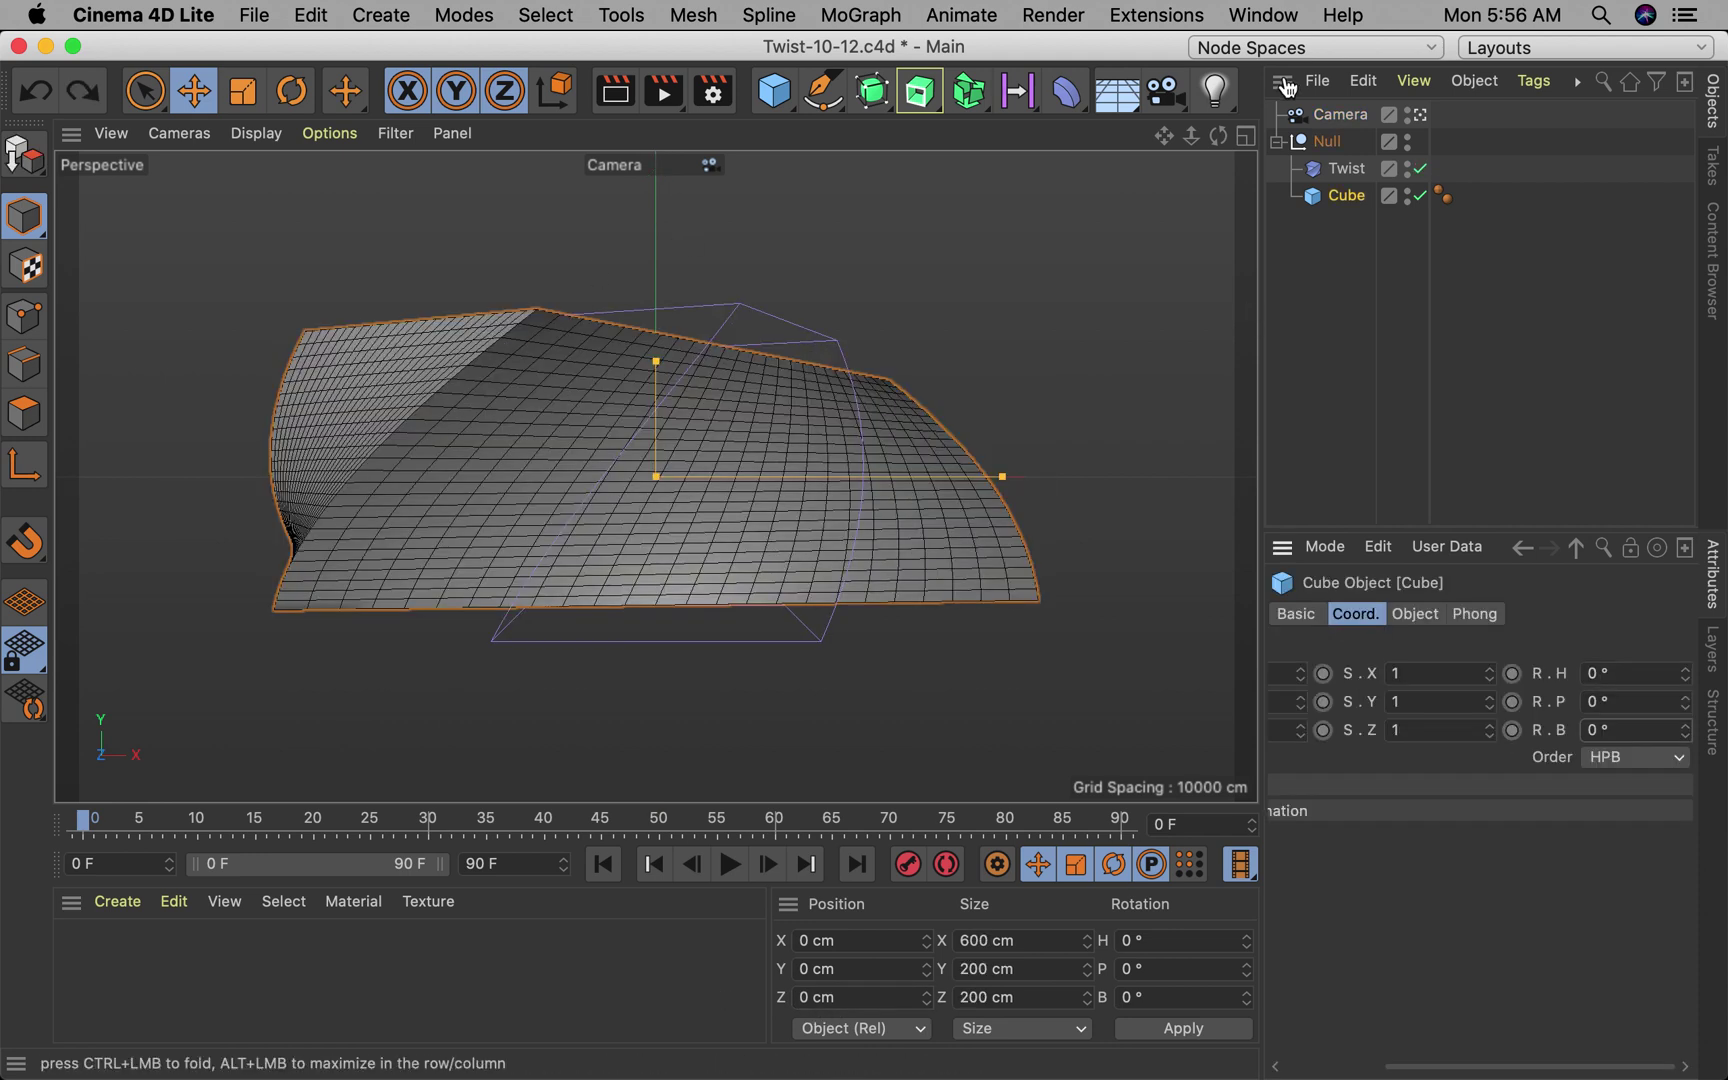
Step: Try reducing the Twist deformer's angle to 6°, and undo the change
{"action": "left_click", "coordinate": [1344, 168]}
{"action": "left_click", "coordinate": [1418, 614]}
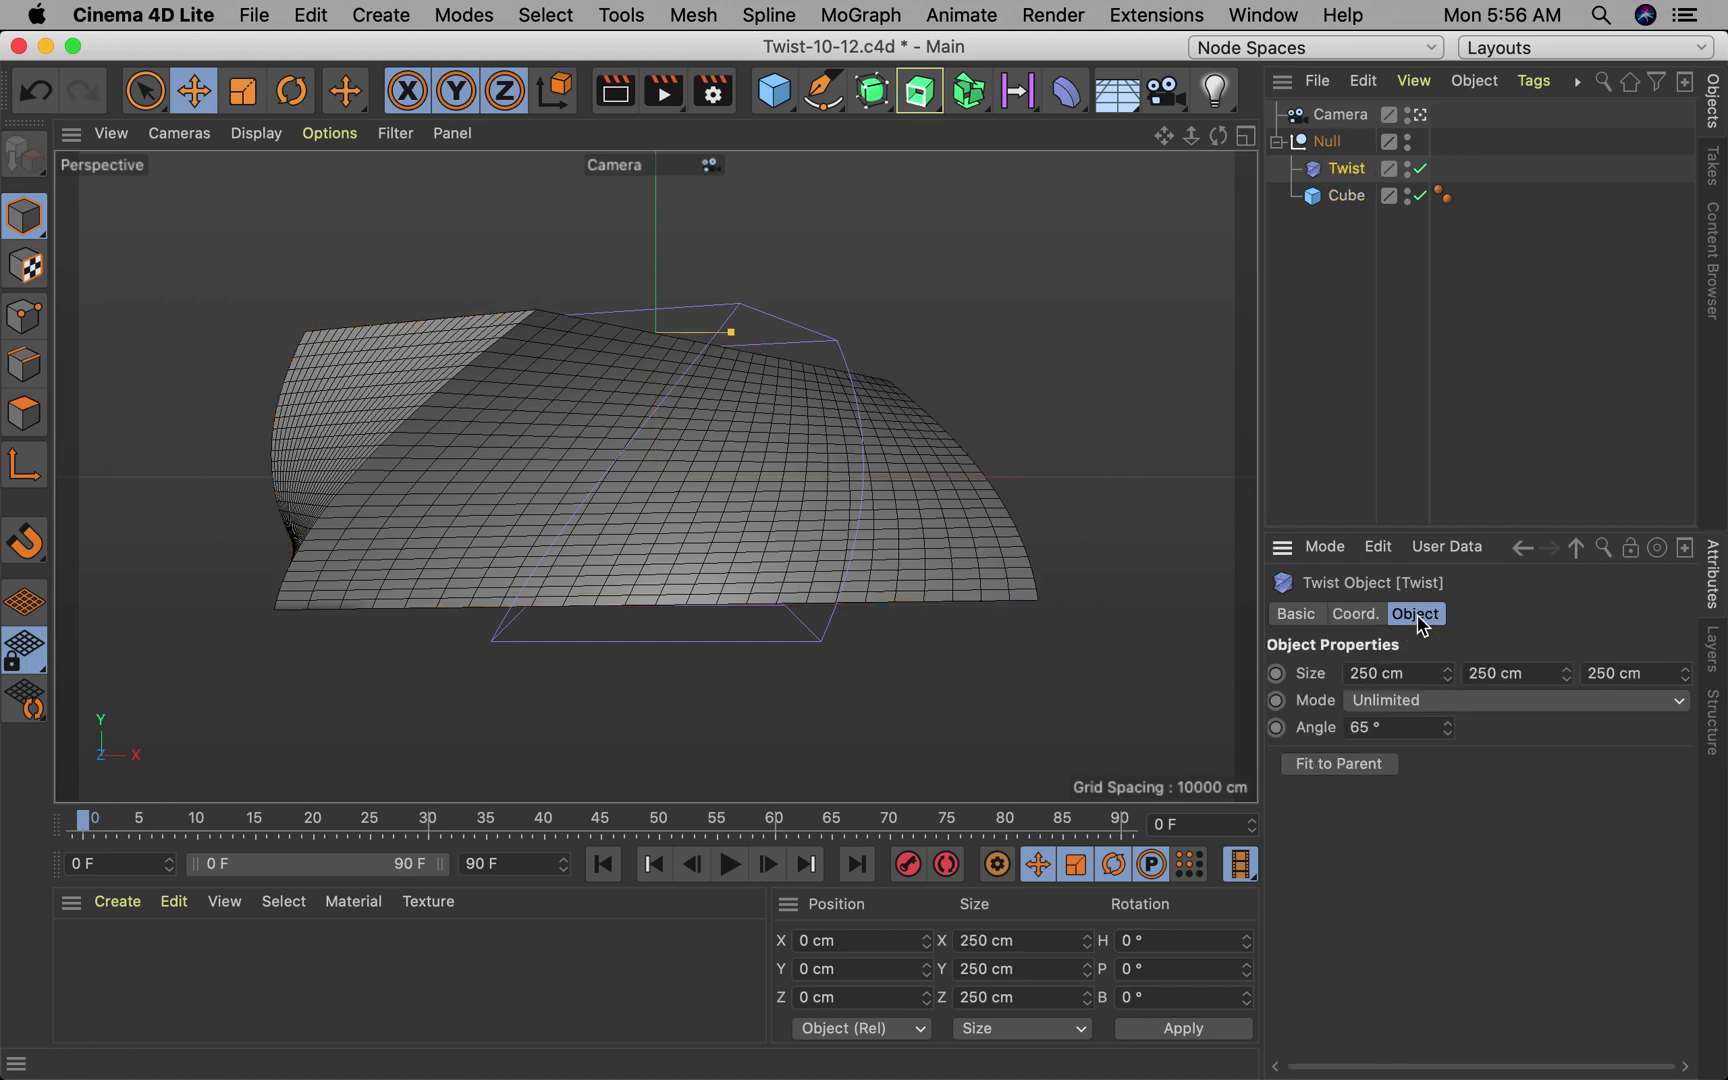
{"action": "left_click_drag", "start_coordinate": [1448, 731], "coordinate": [1448, 811]}
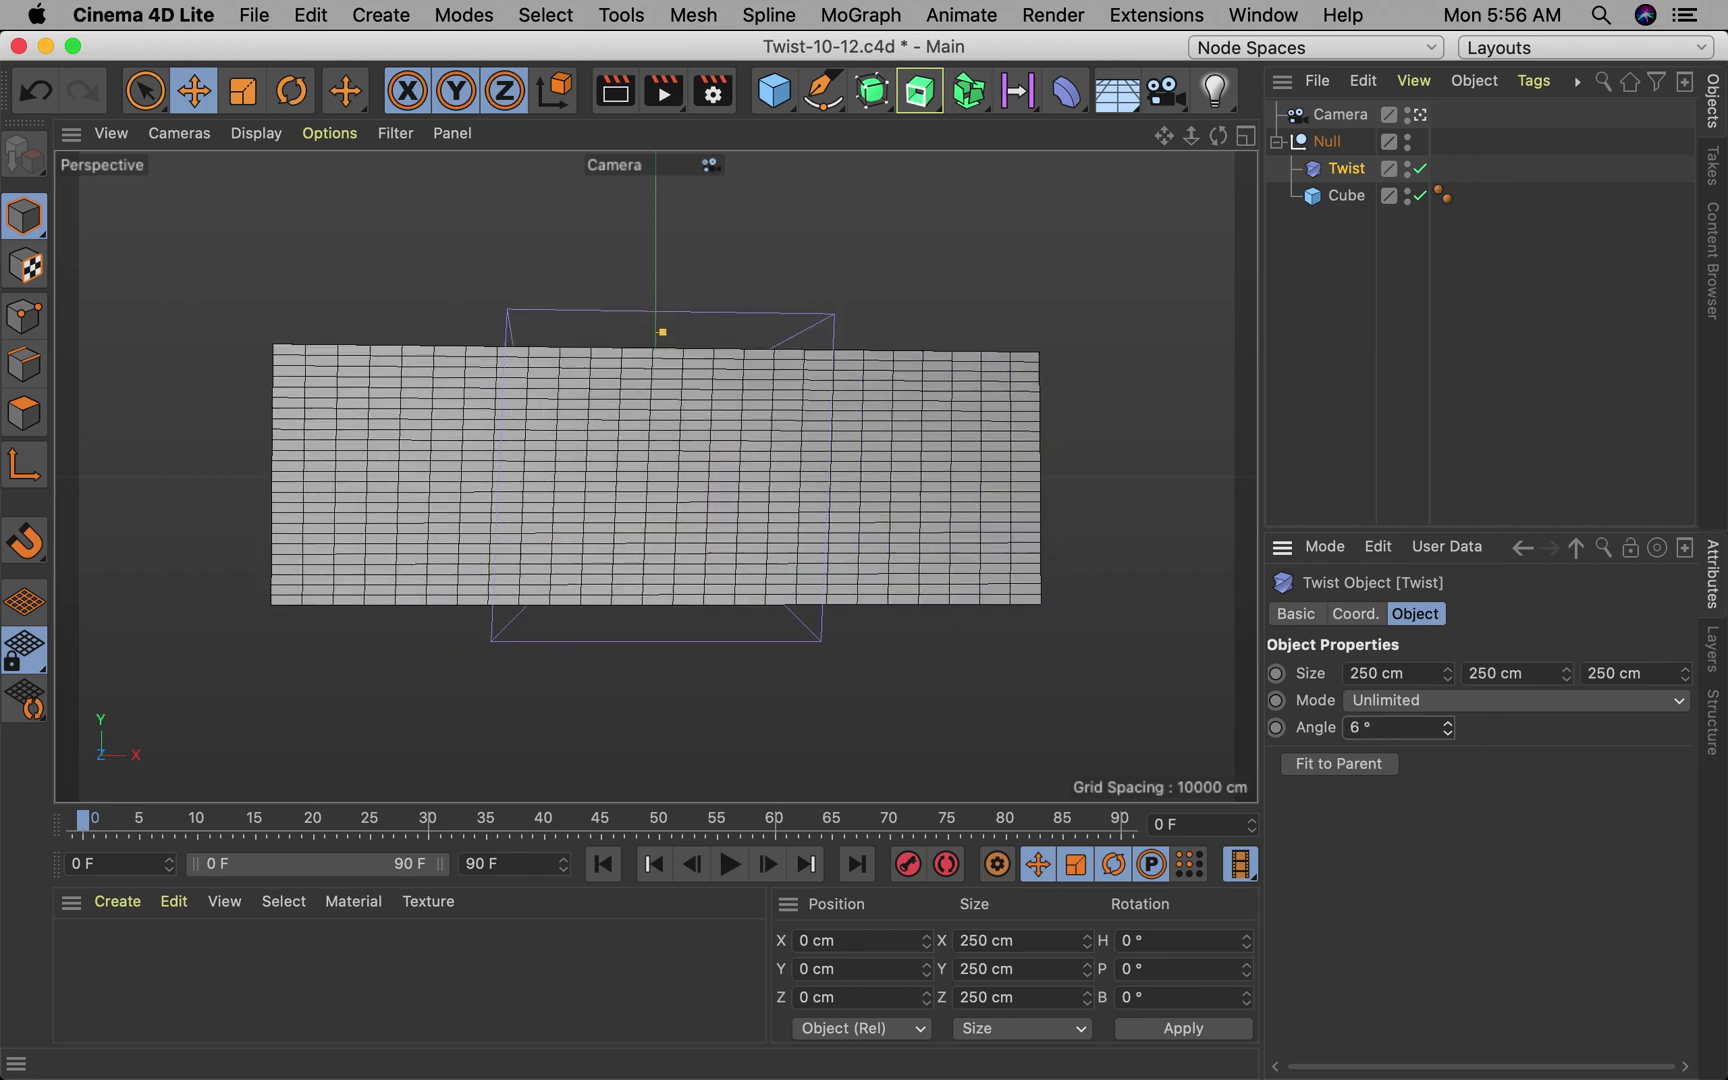
{"action": "key", "text": "super+z"}
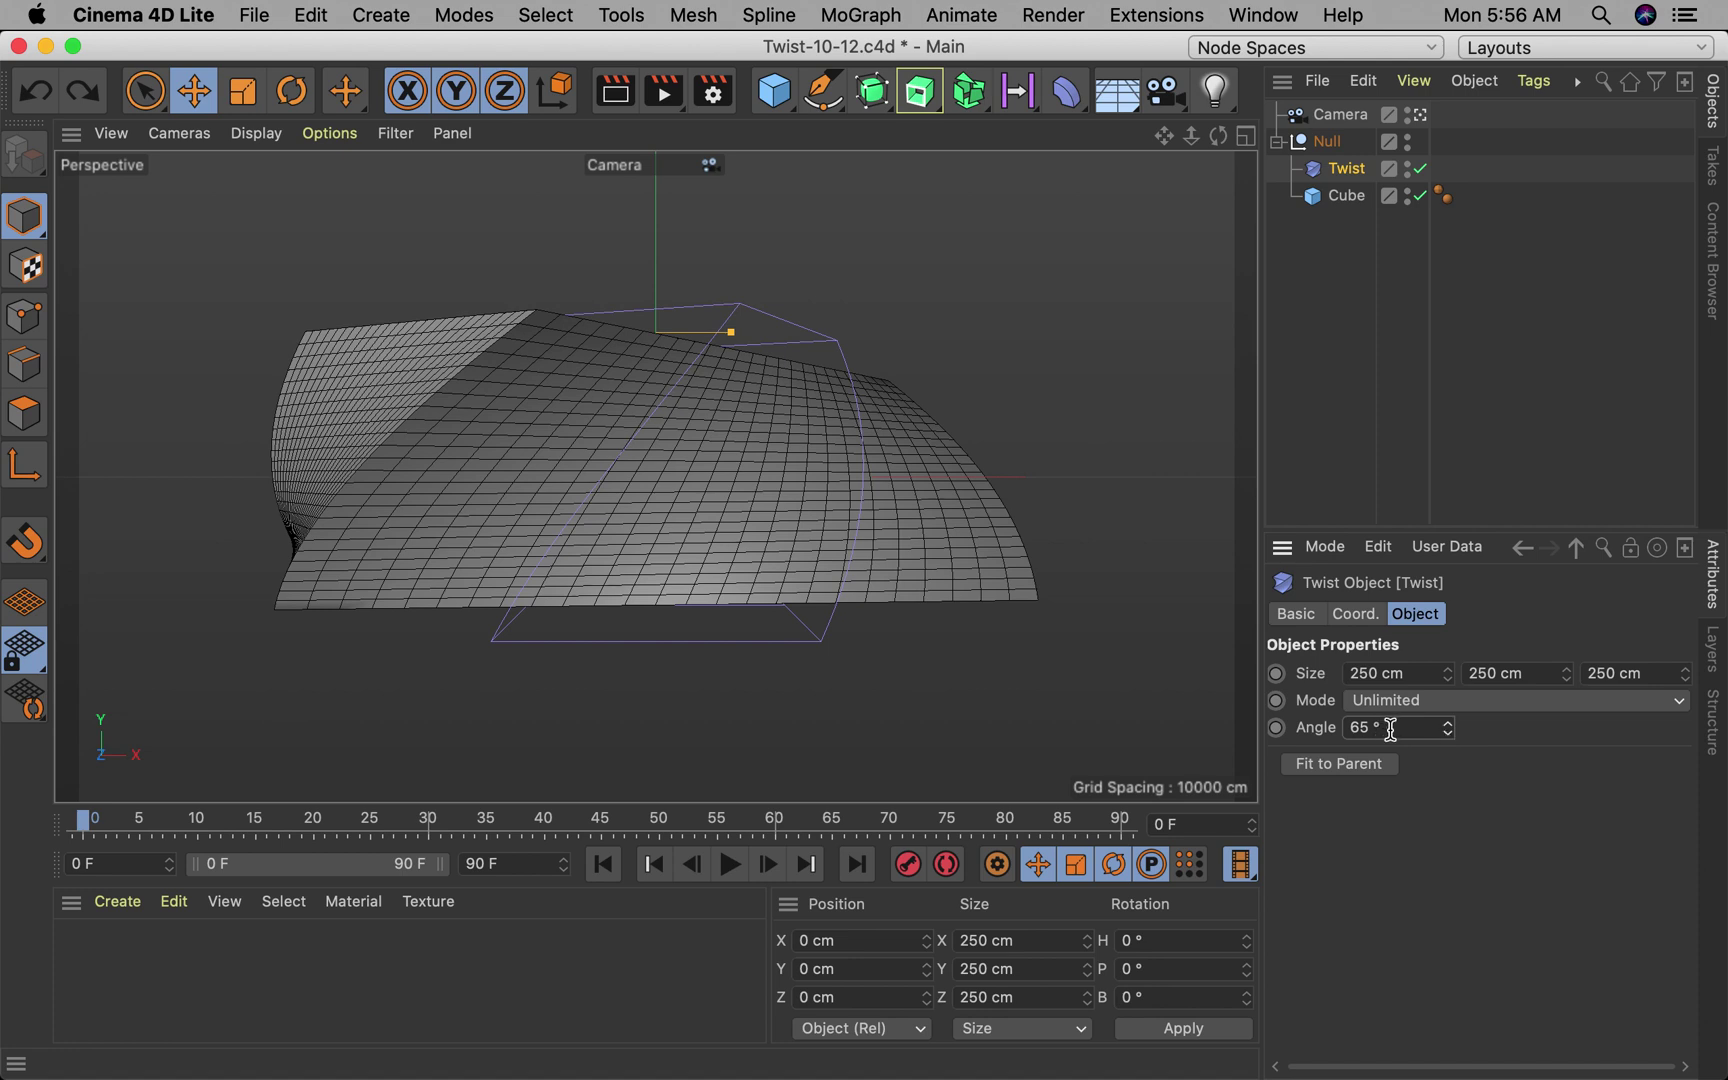
Step: Set the cube's bank rotation (R.B) to 90°
{"action": "left_click", "coordinate": [1343, 197]}
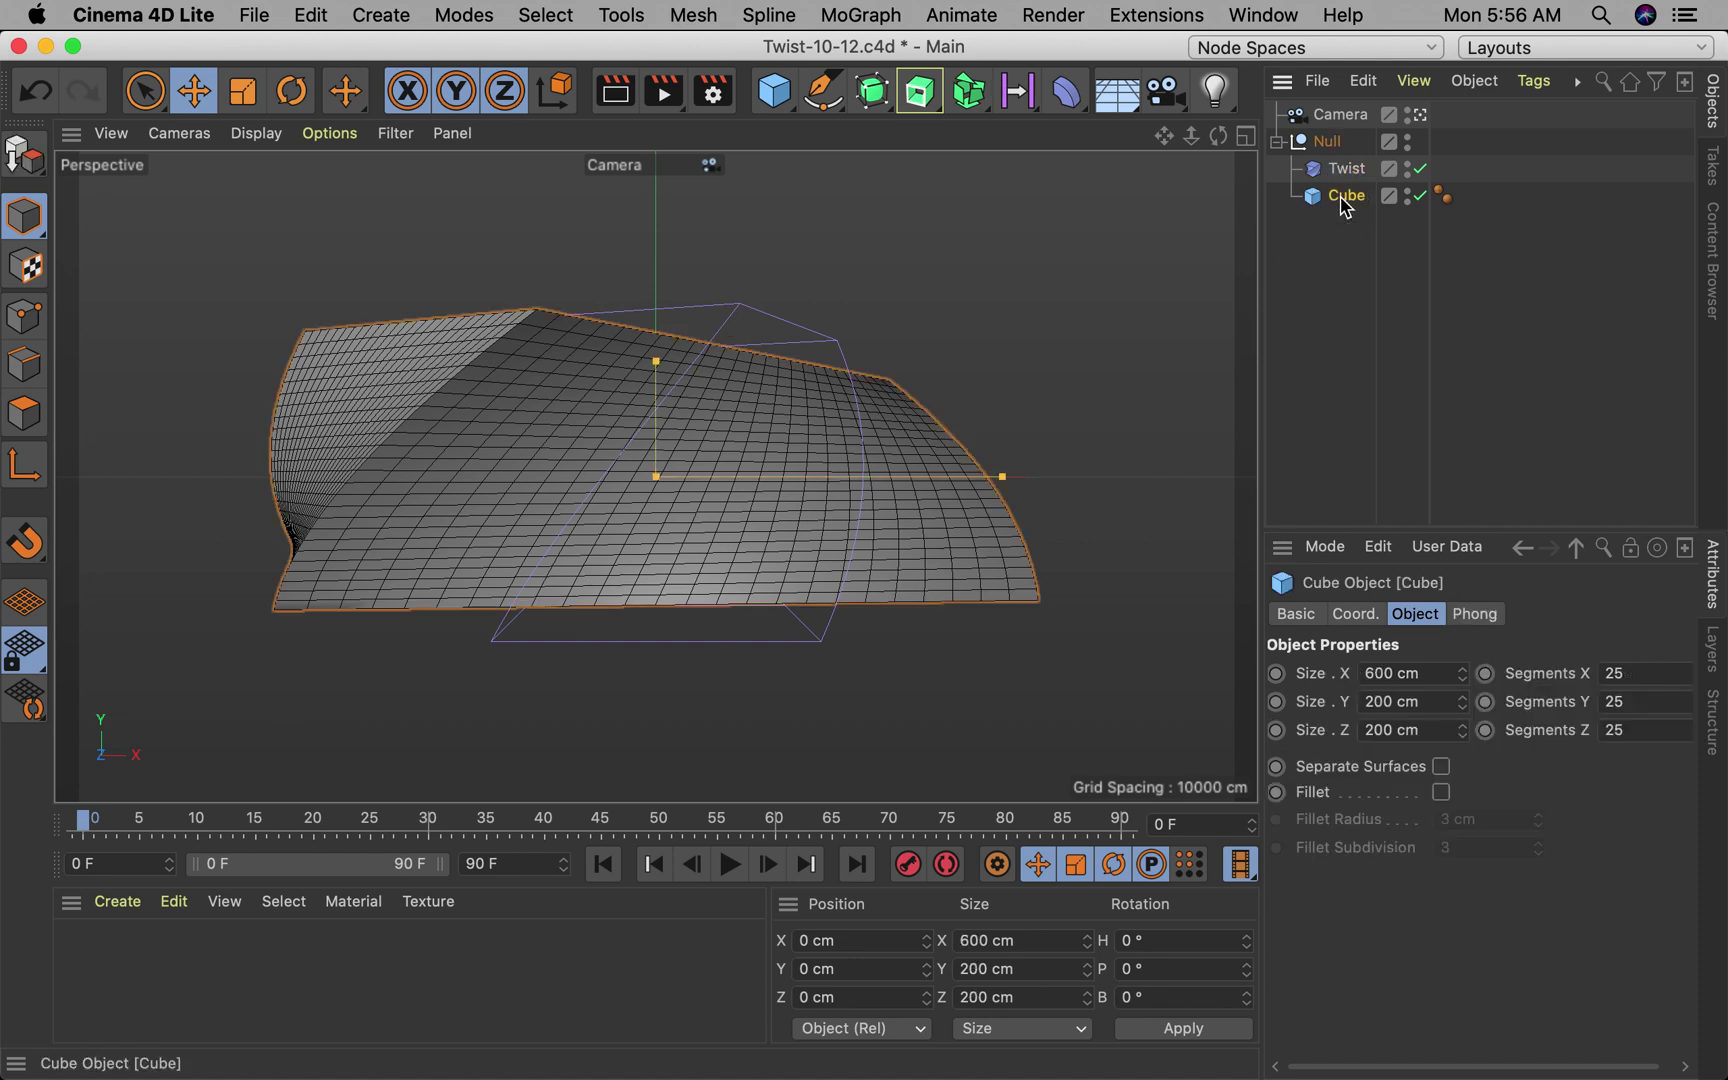
{"action": "scroll", "coordinate": [1534, 829], "scroll_direction": "right", "scroll_amount": 2}
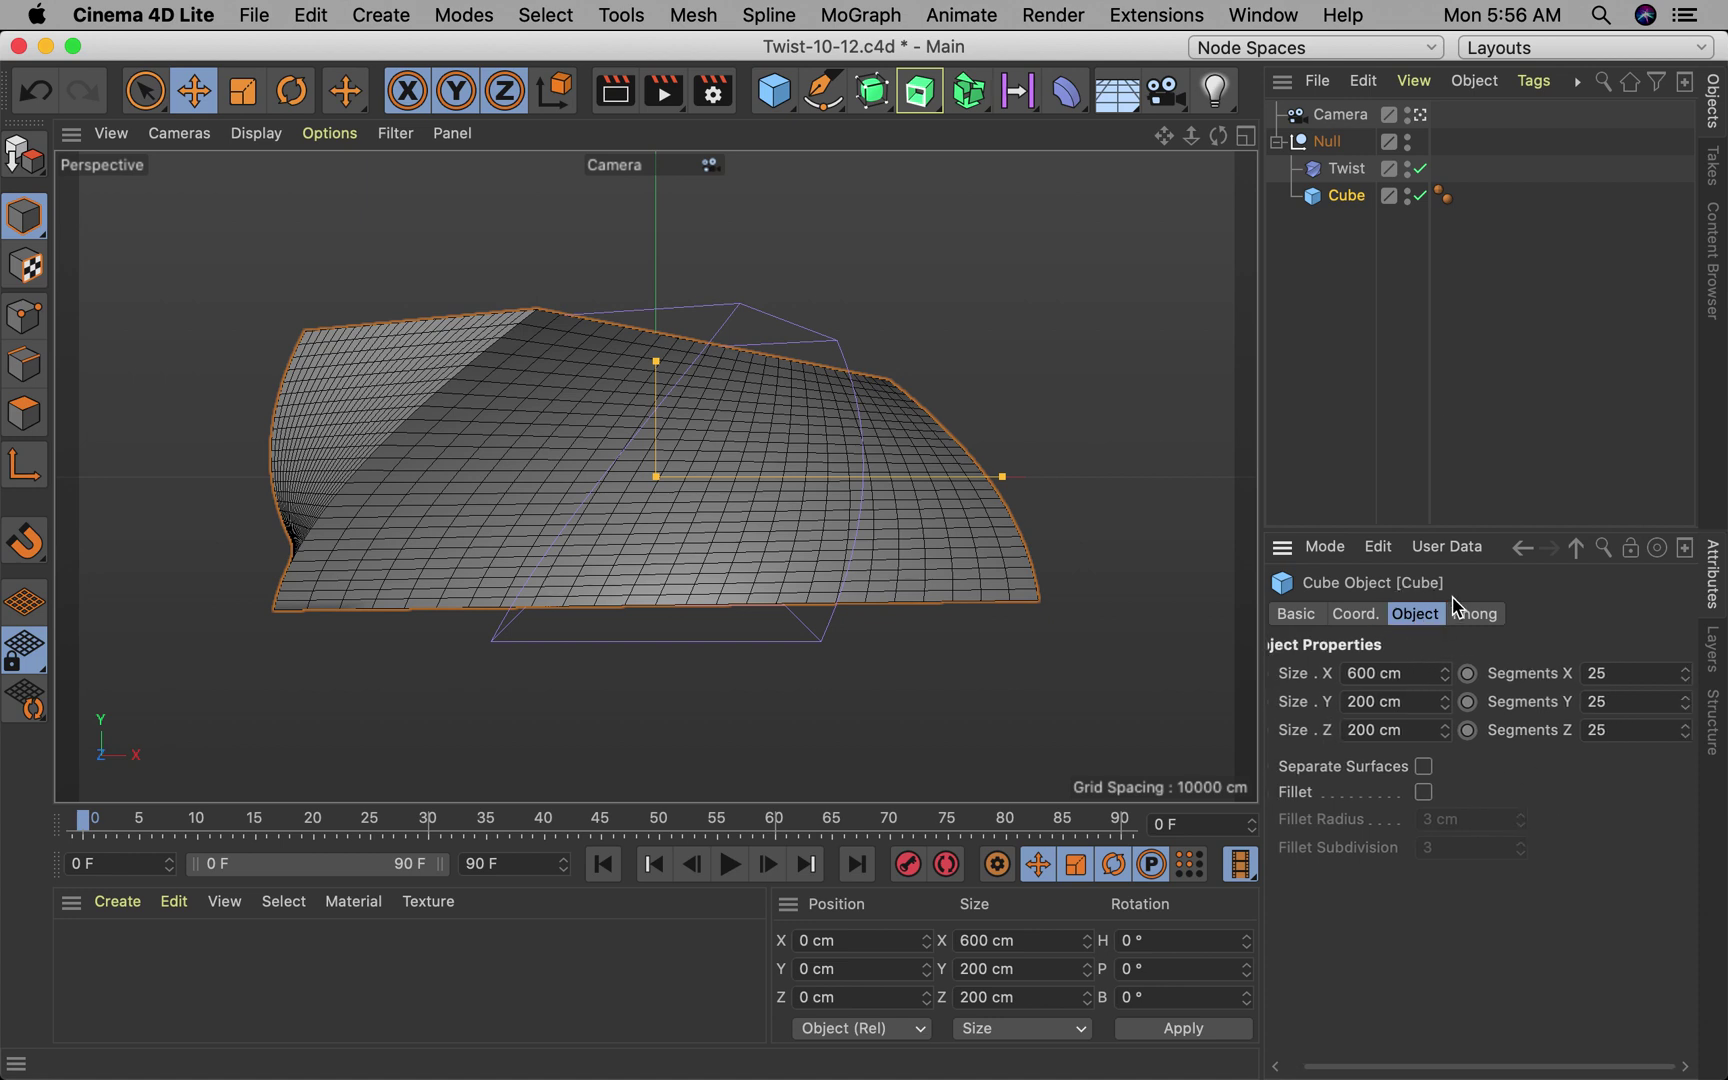
{"action": "left_click", "coordinate": [1356, 614]}
{"action": "scroll", "coordinate": [1453, 733], "scroll_direction": "right", "scroll_amount": 4}
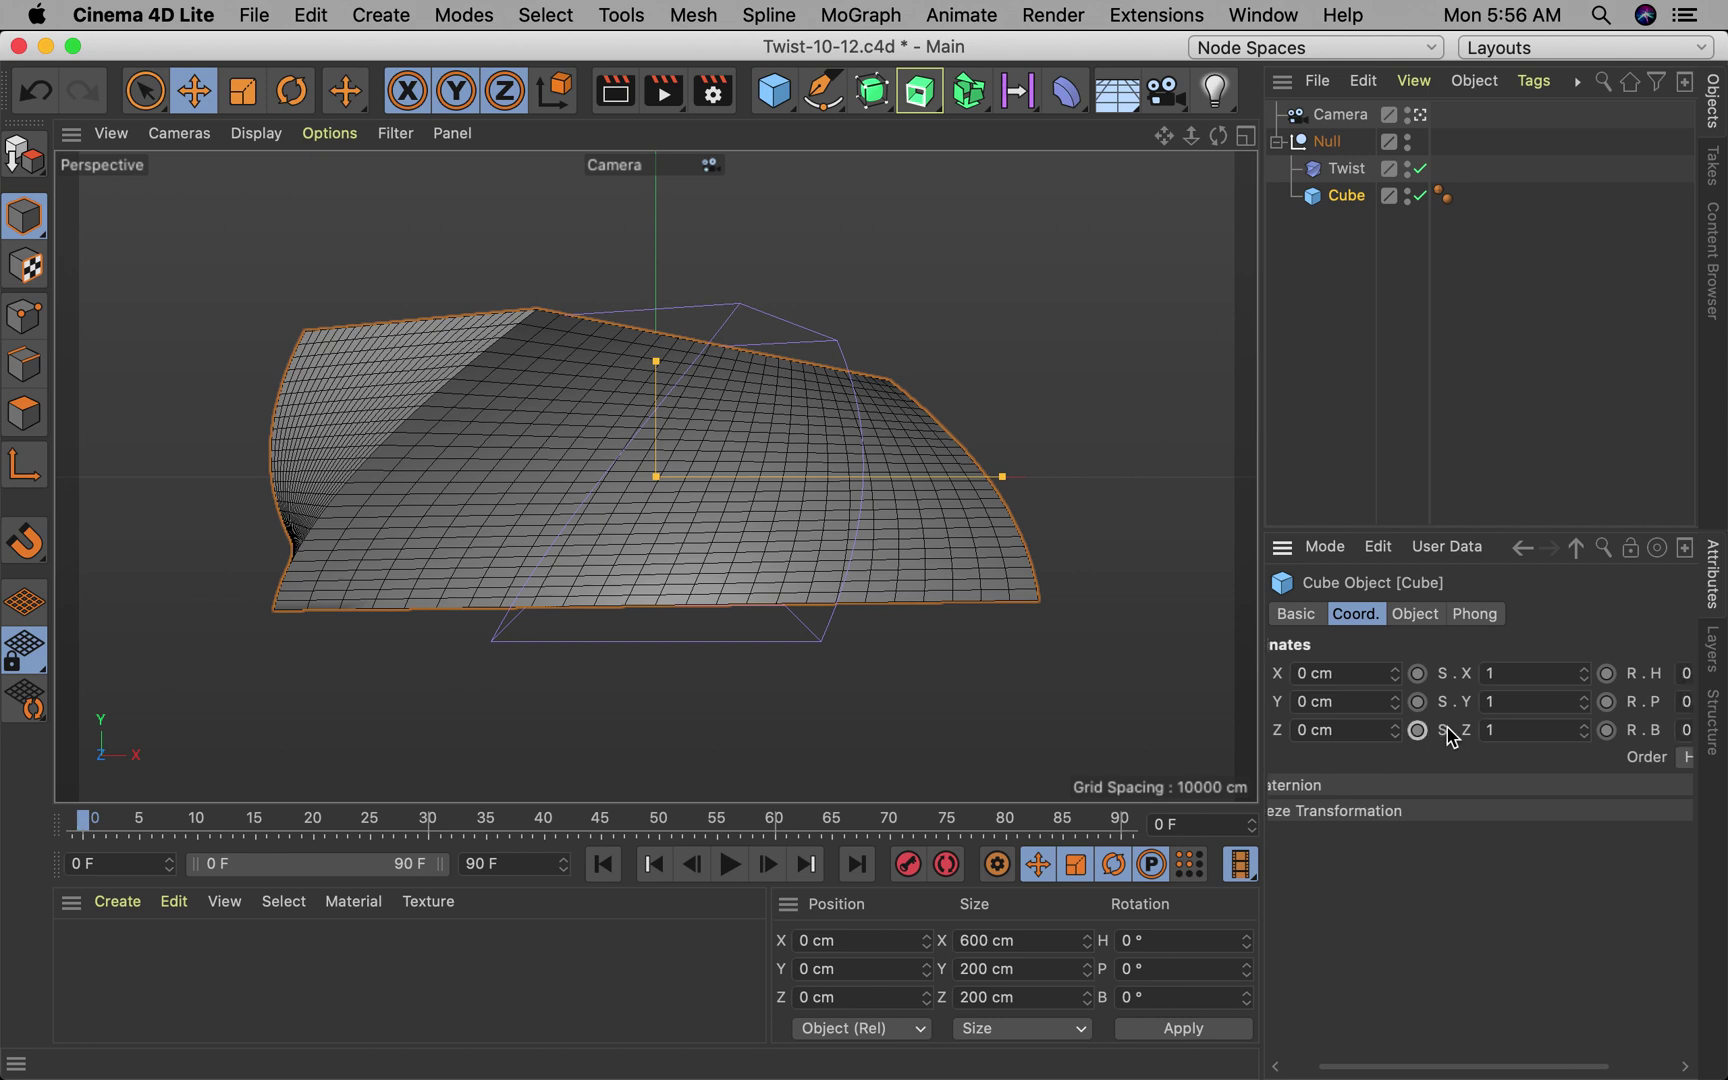
{"action": "left_click", "coordinate": [1658, 731]}
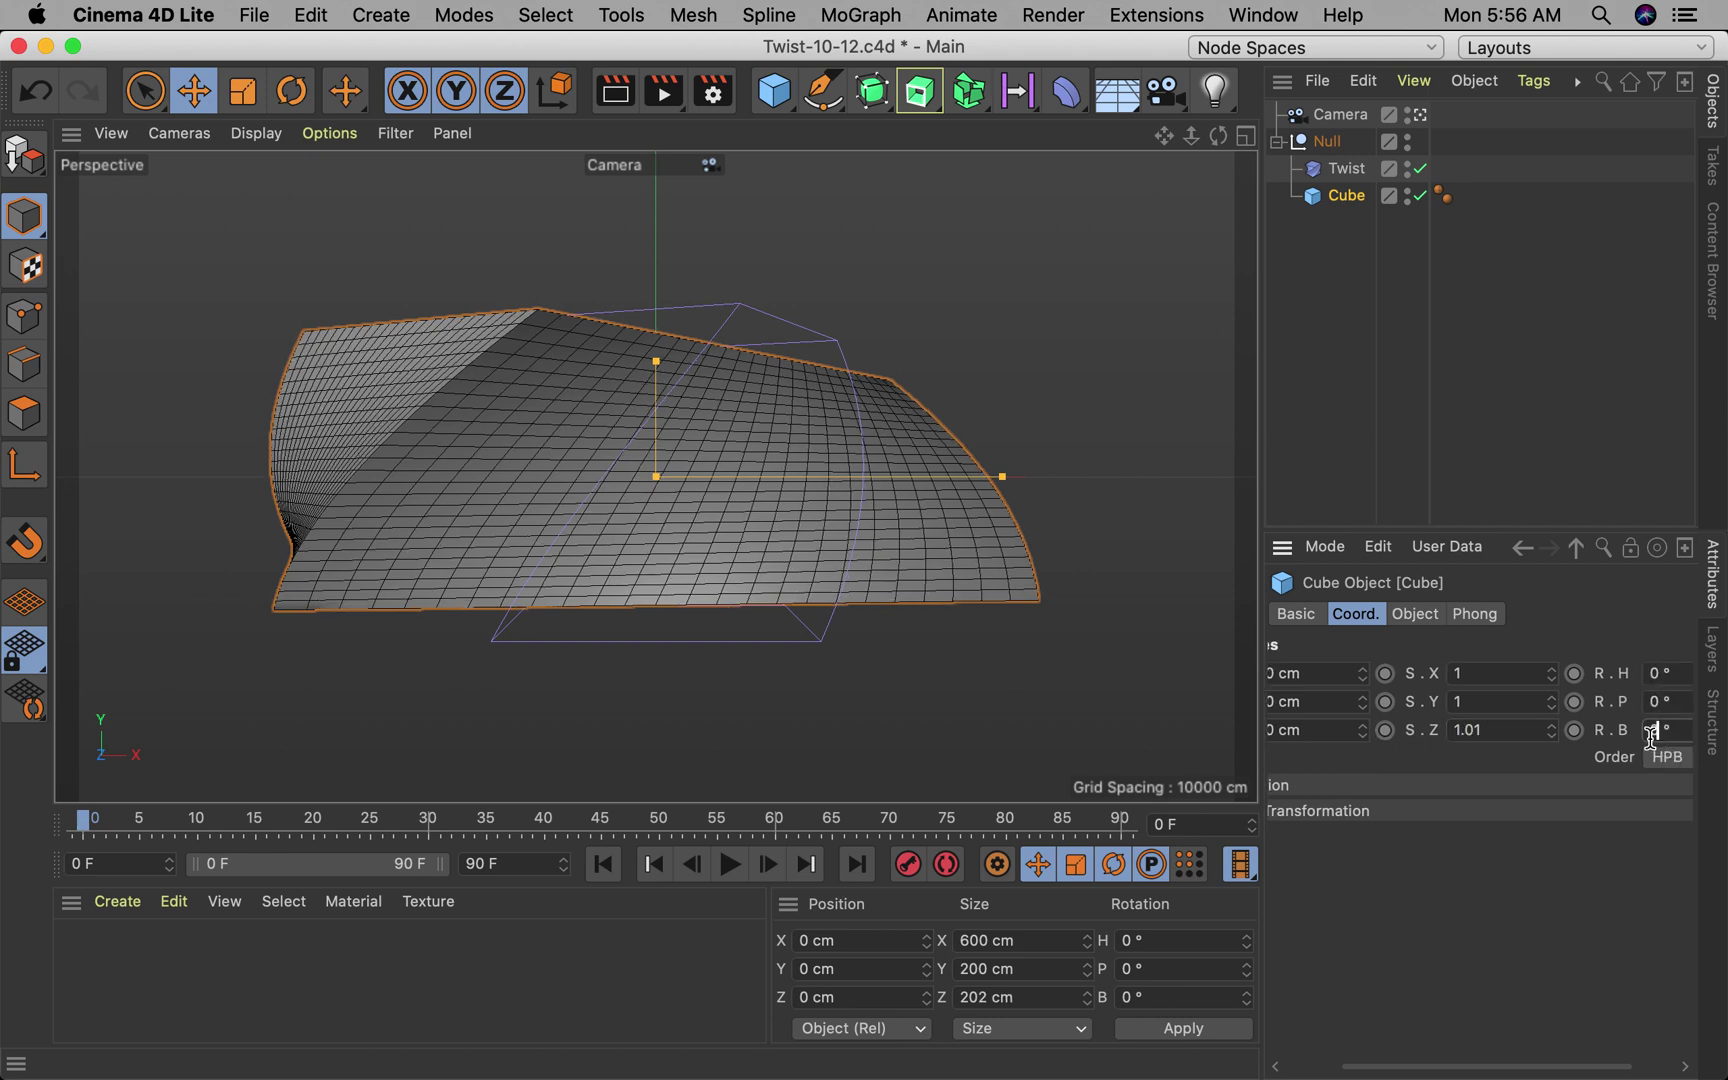
{"action": "key", "text": "Return"}
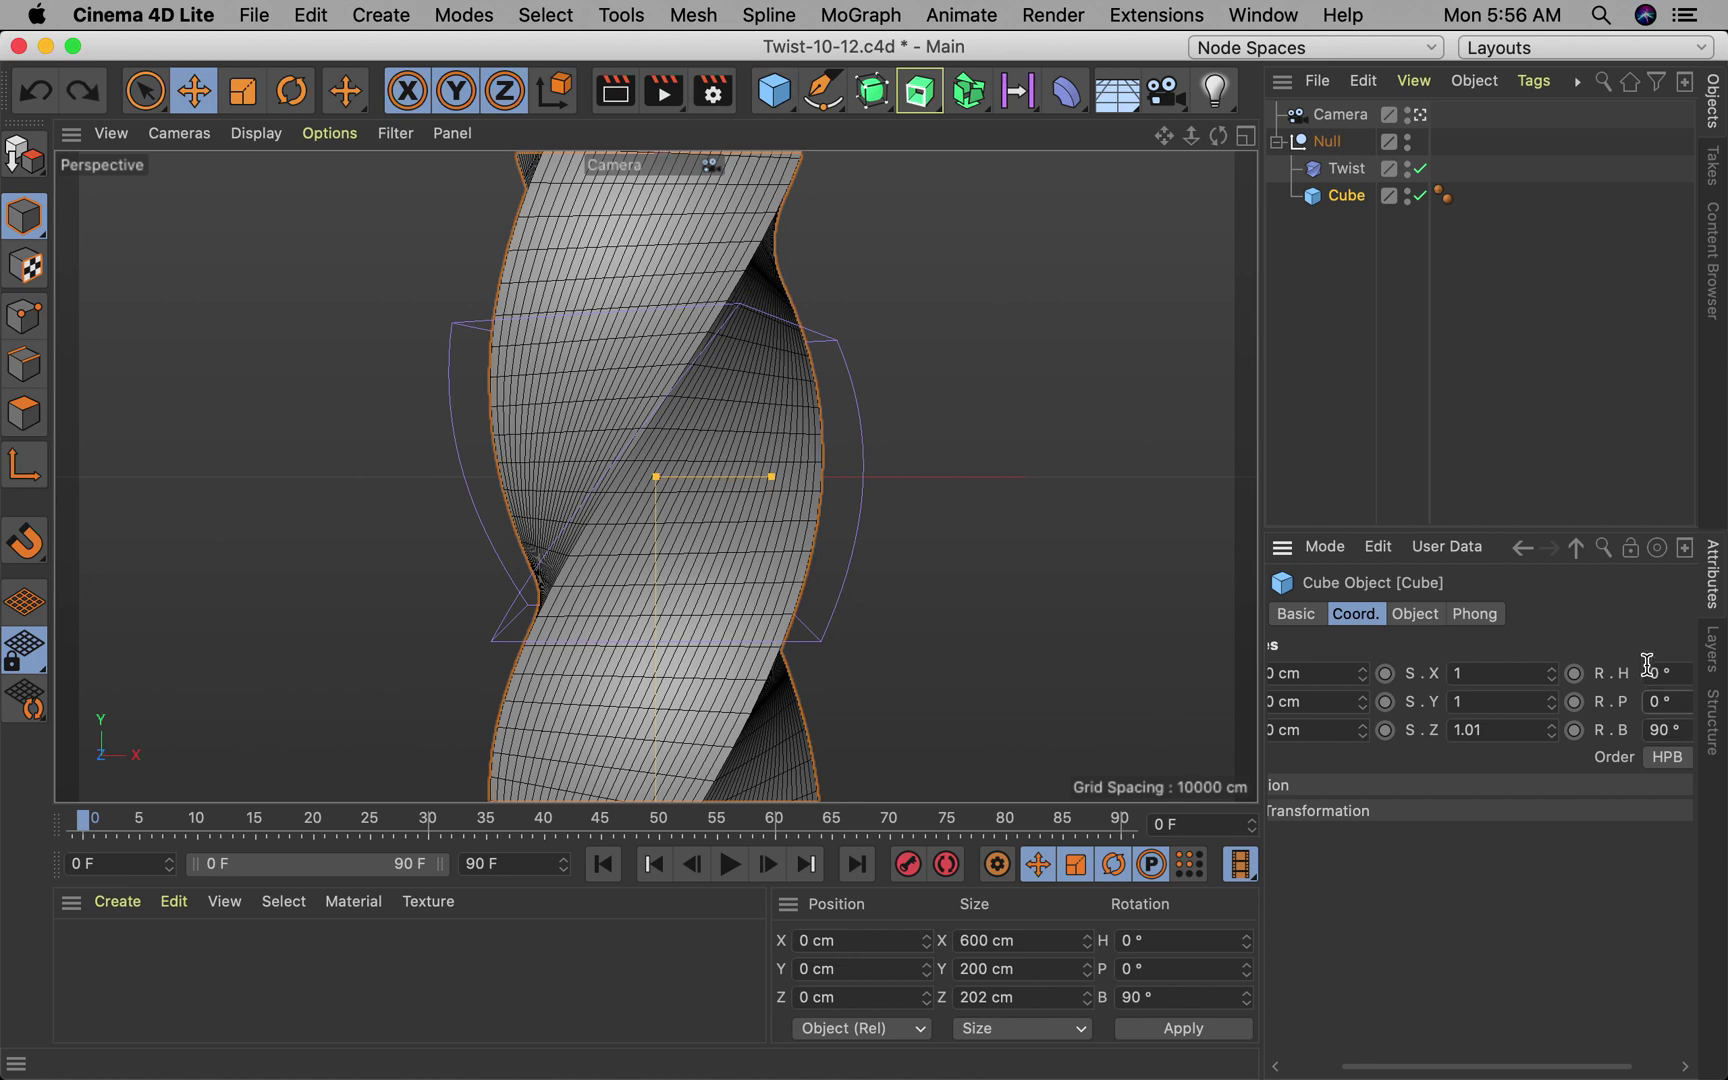
Step: Set the Null group's bank rotation (R.B) to 90° to lay the twisted cube horizontally
{"action": "left_click", "coordinate": [1329, 143]}
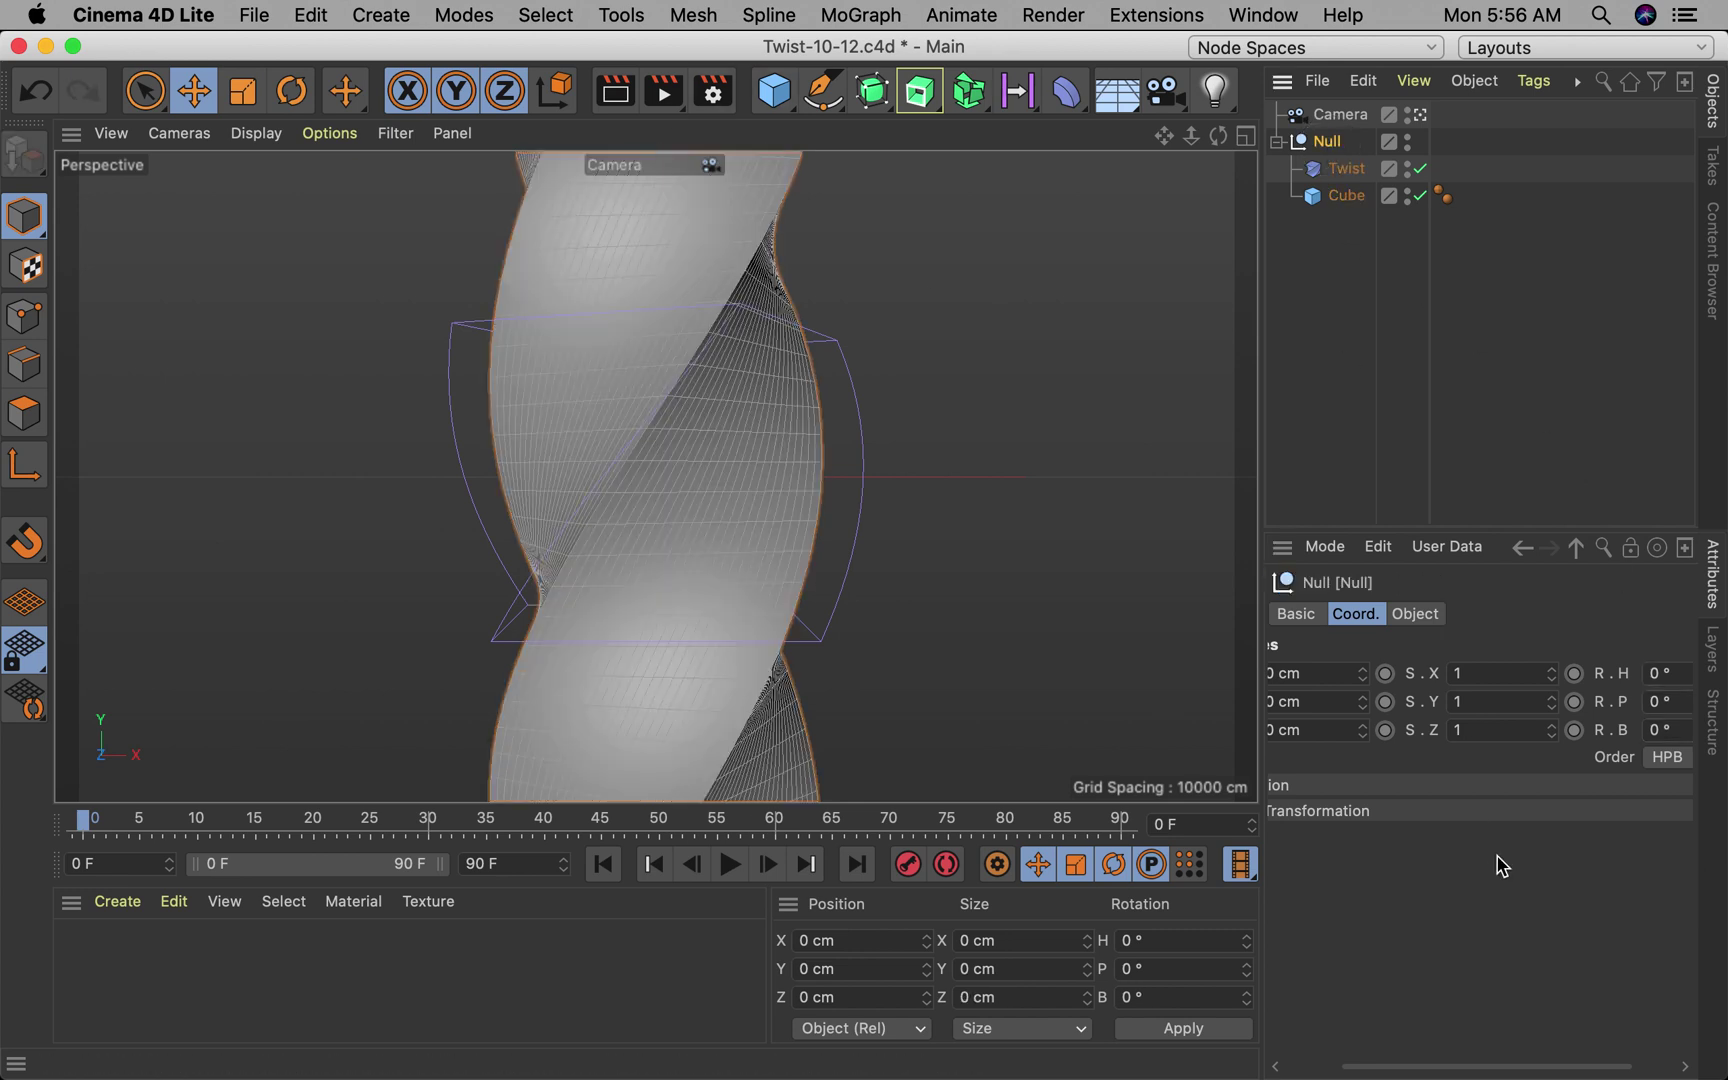
{"action": "scroll", "coordinate": [1500, 864], "scroll_direction": "right", "scroll_amount": 3}
{"action": "left_click", "coordinate": [1588, 729]}
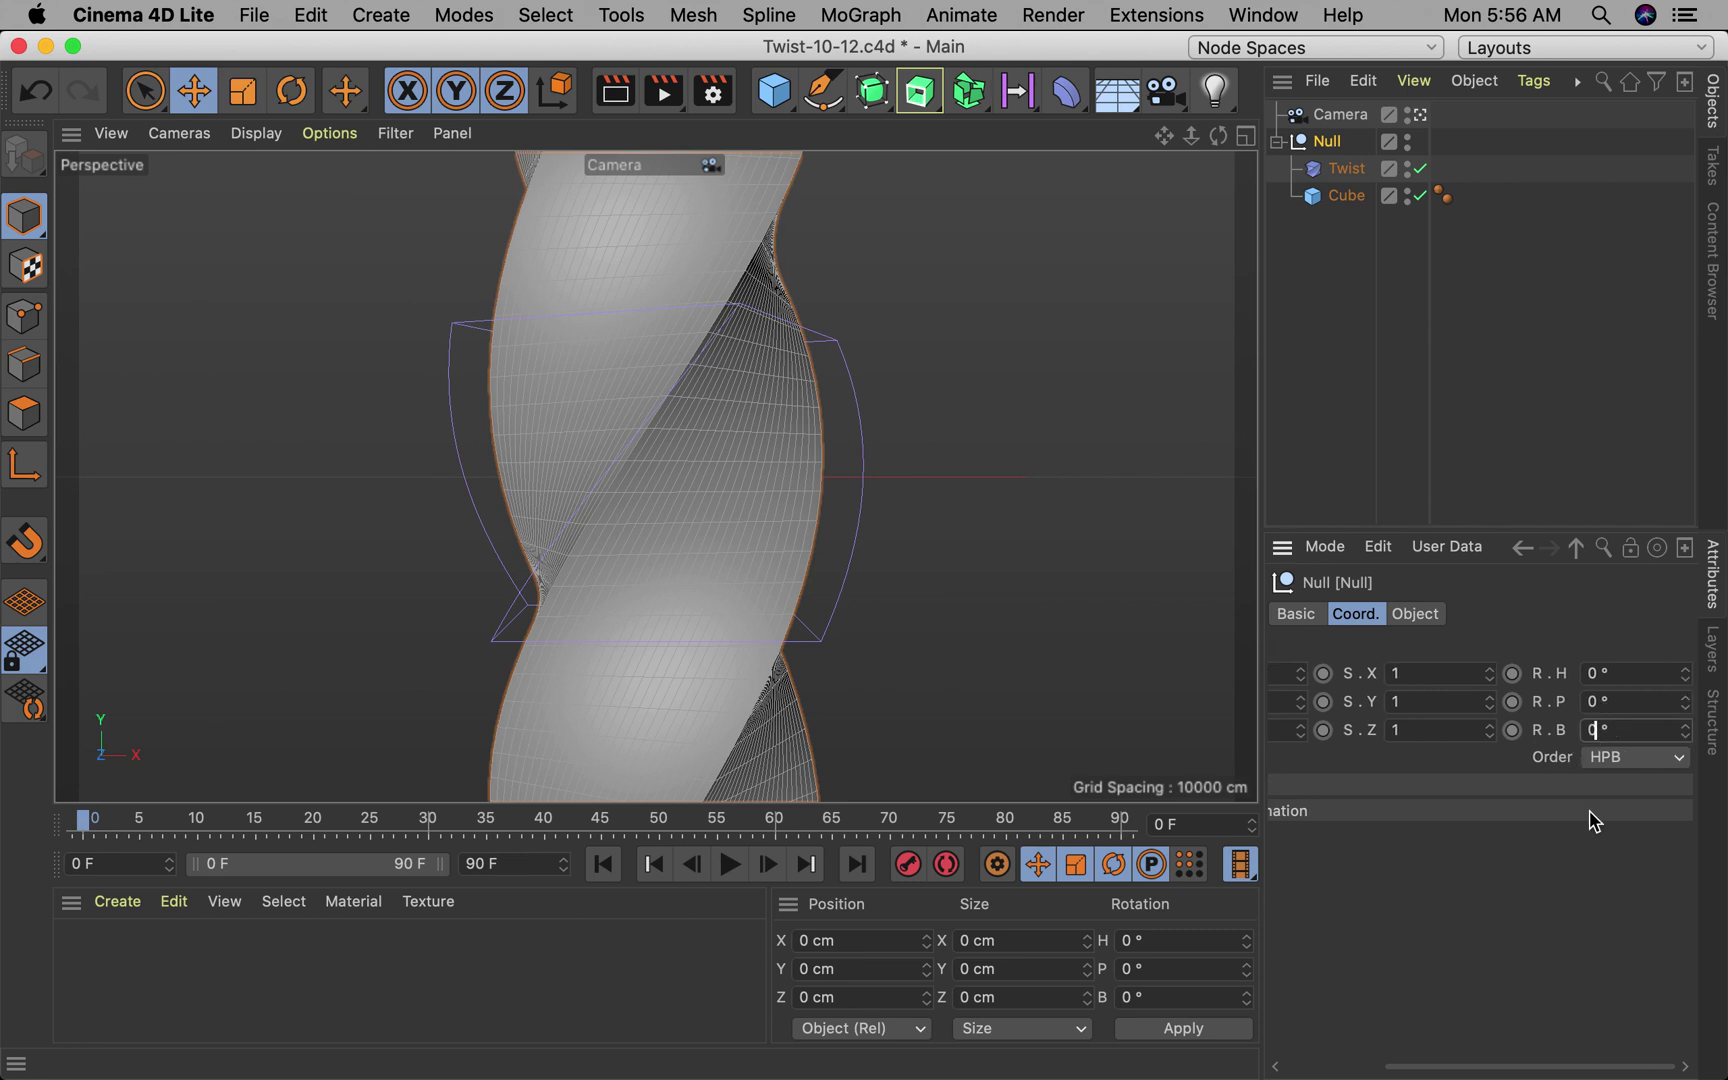
{"action": "type", "text": "90"}
{"action": "key", "text": "Return"}
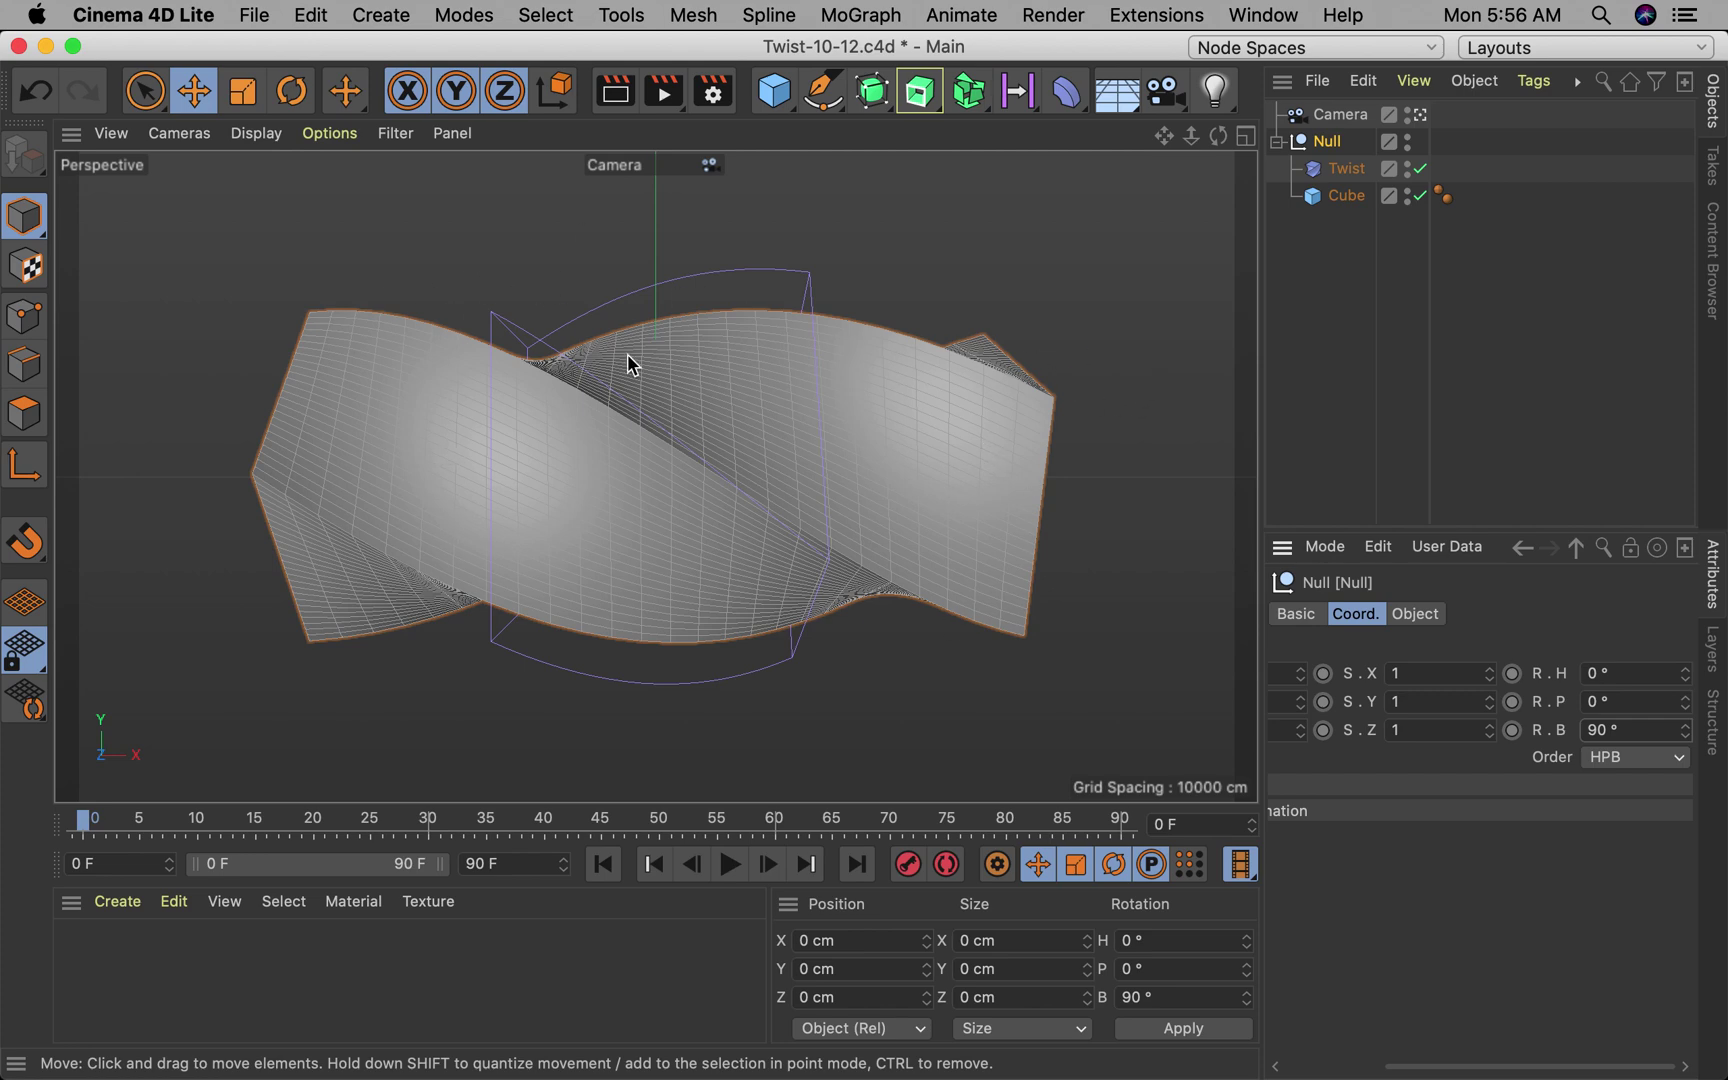
Step: Try changing the Twist deformer's angle, and undo the change
{"action": "left_click", "coordinate": [1364, 200]}
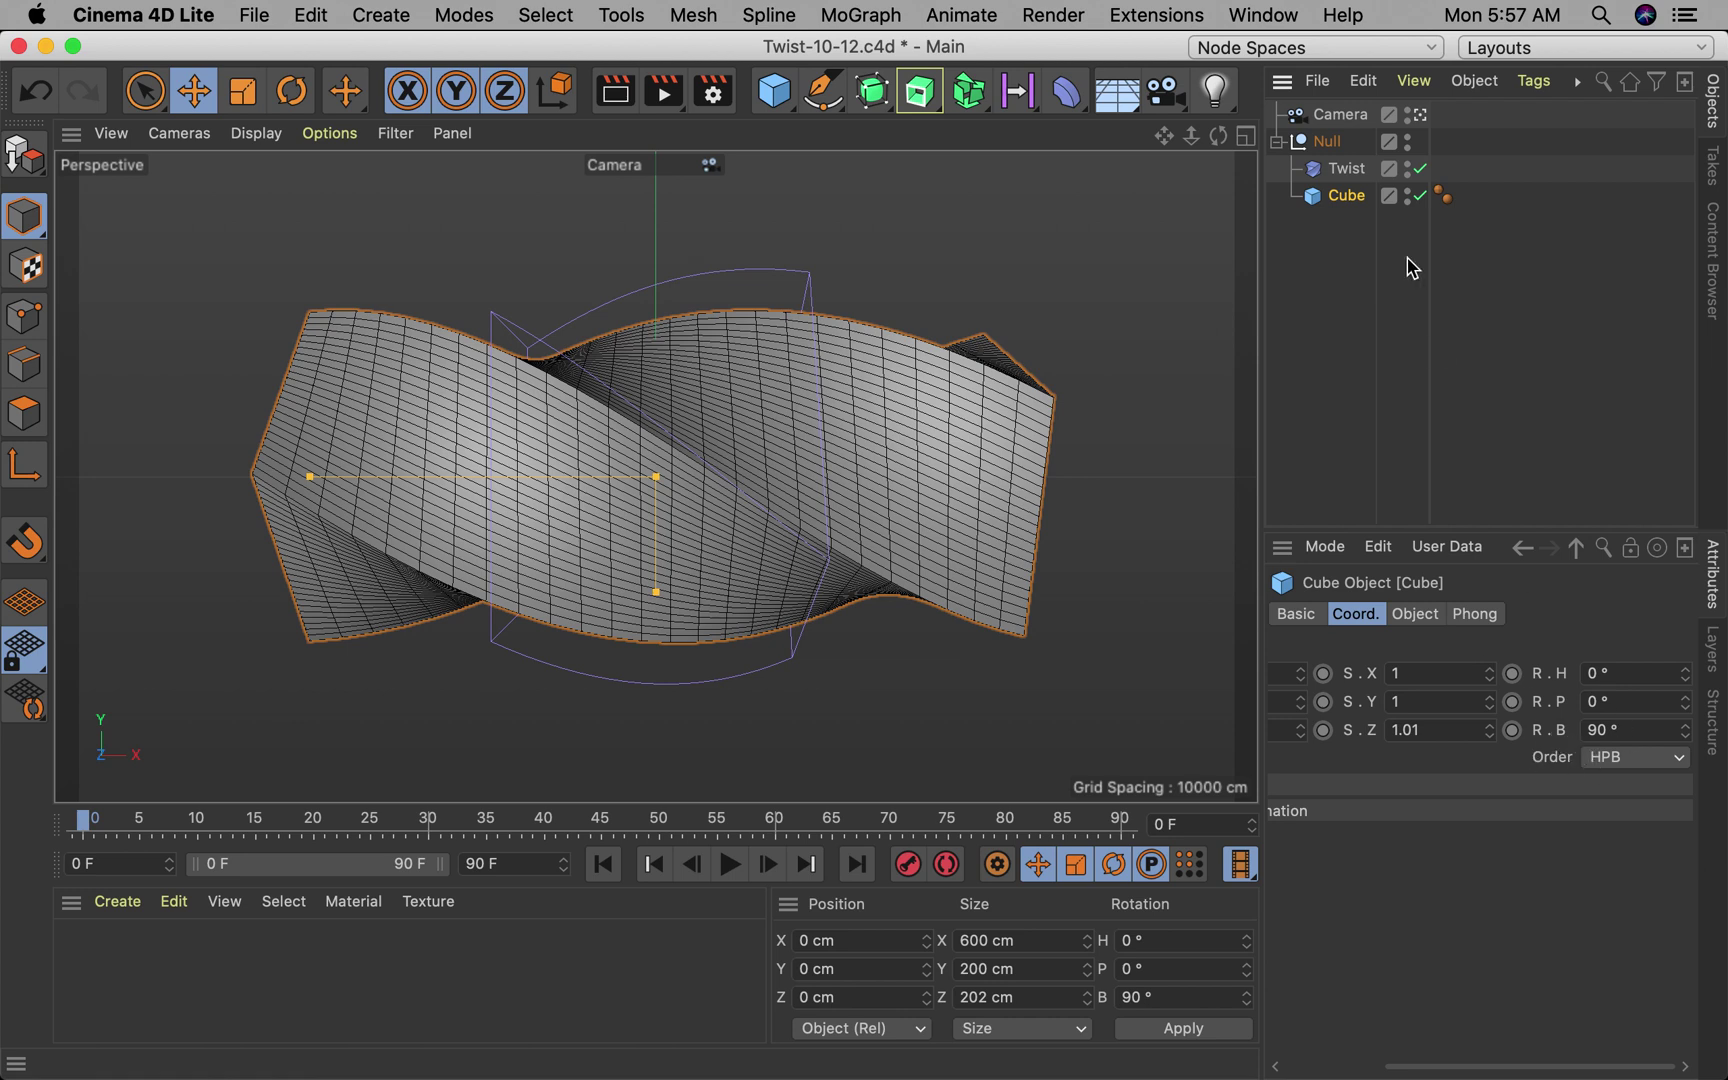
{"action": "left_click", "coordinate": [1342, 142]}
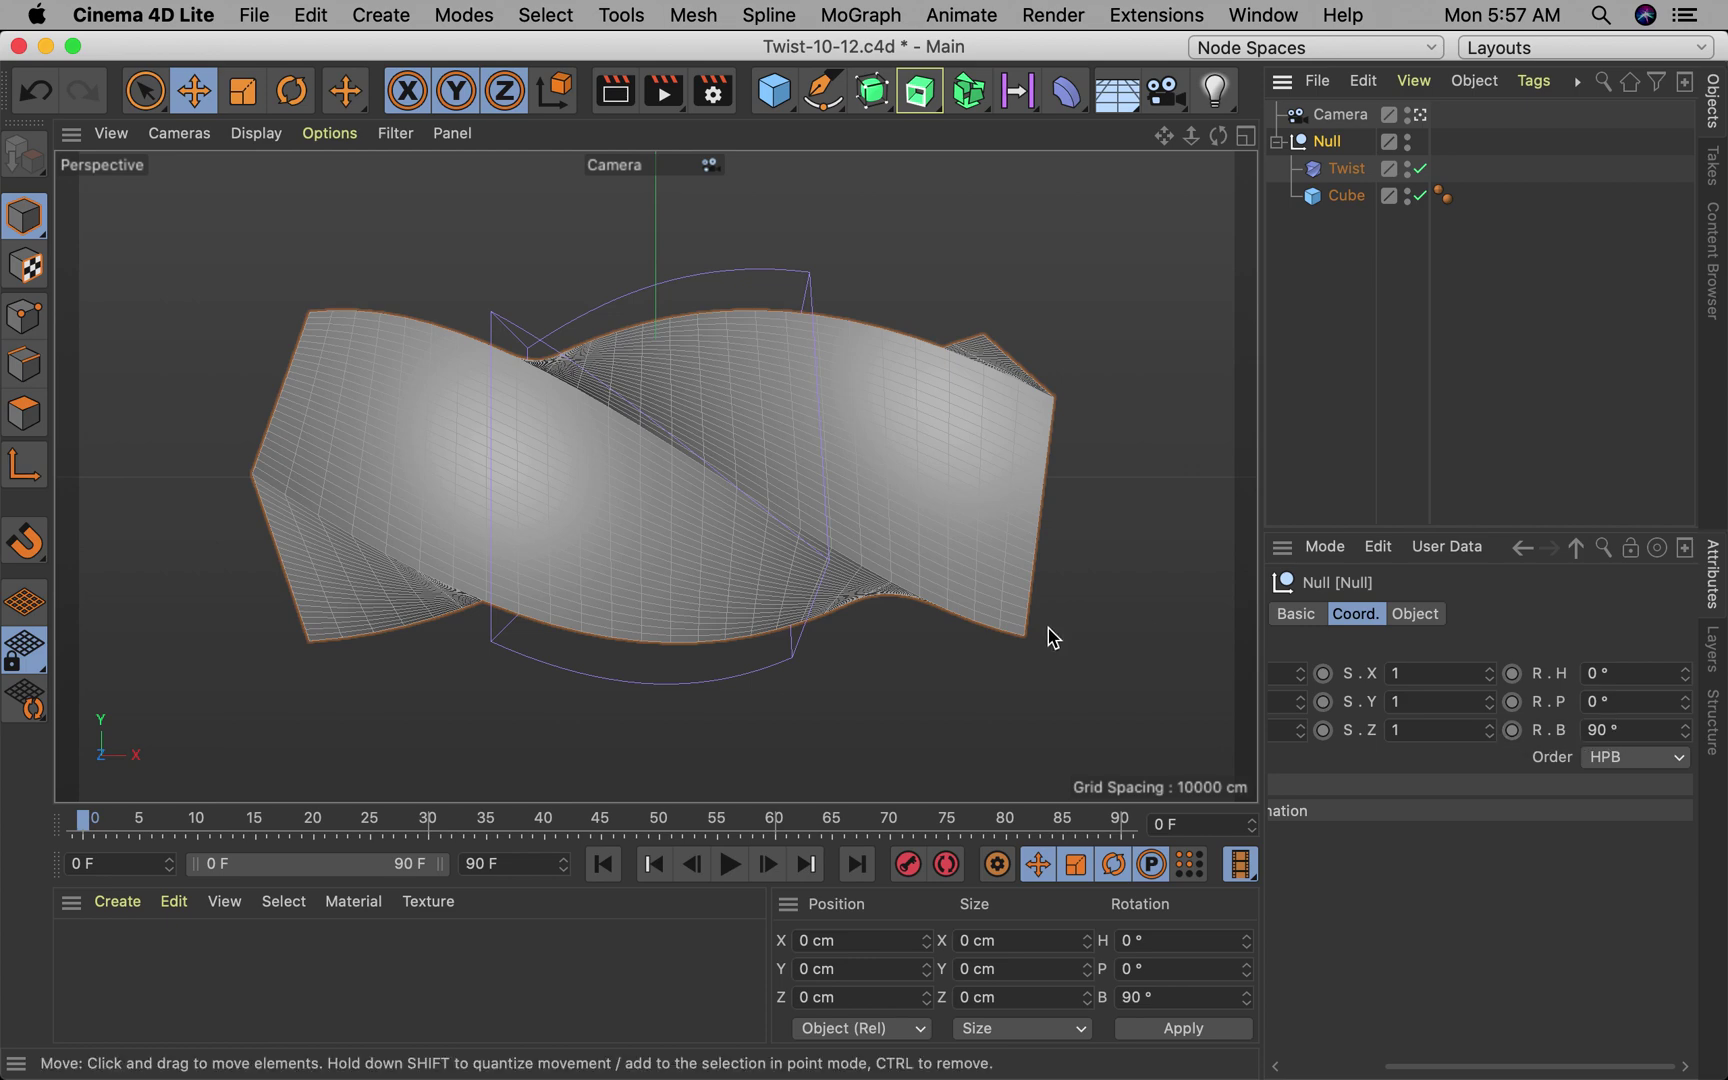
{"action": "left_click", "coordinate": [1346, 168]}
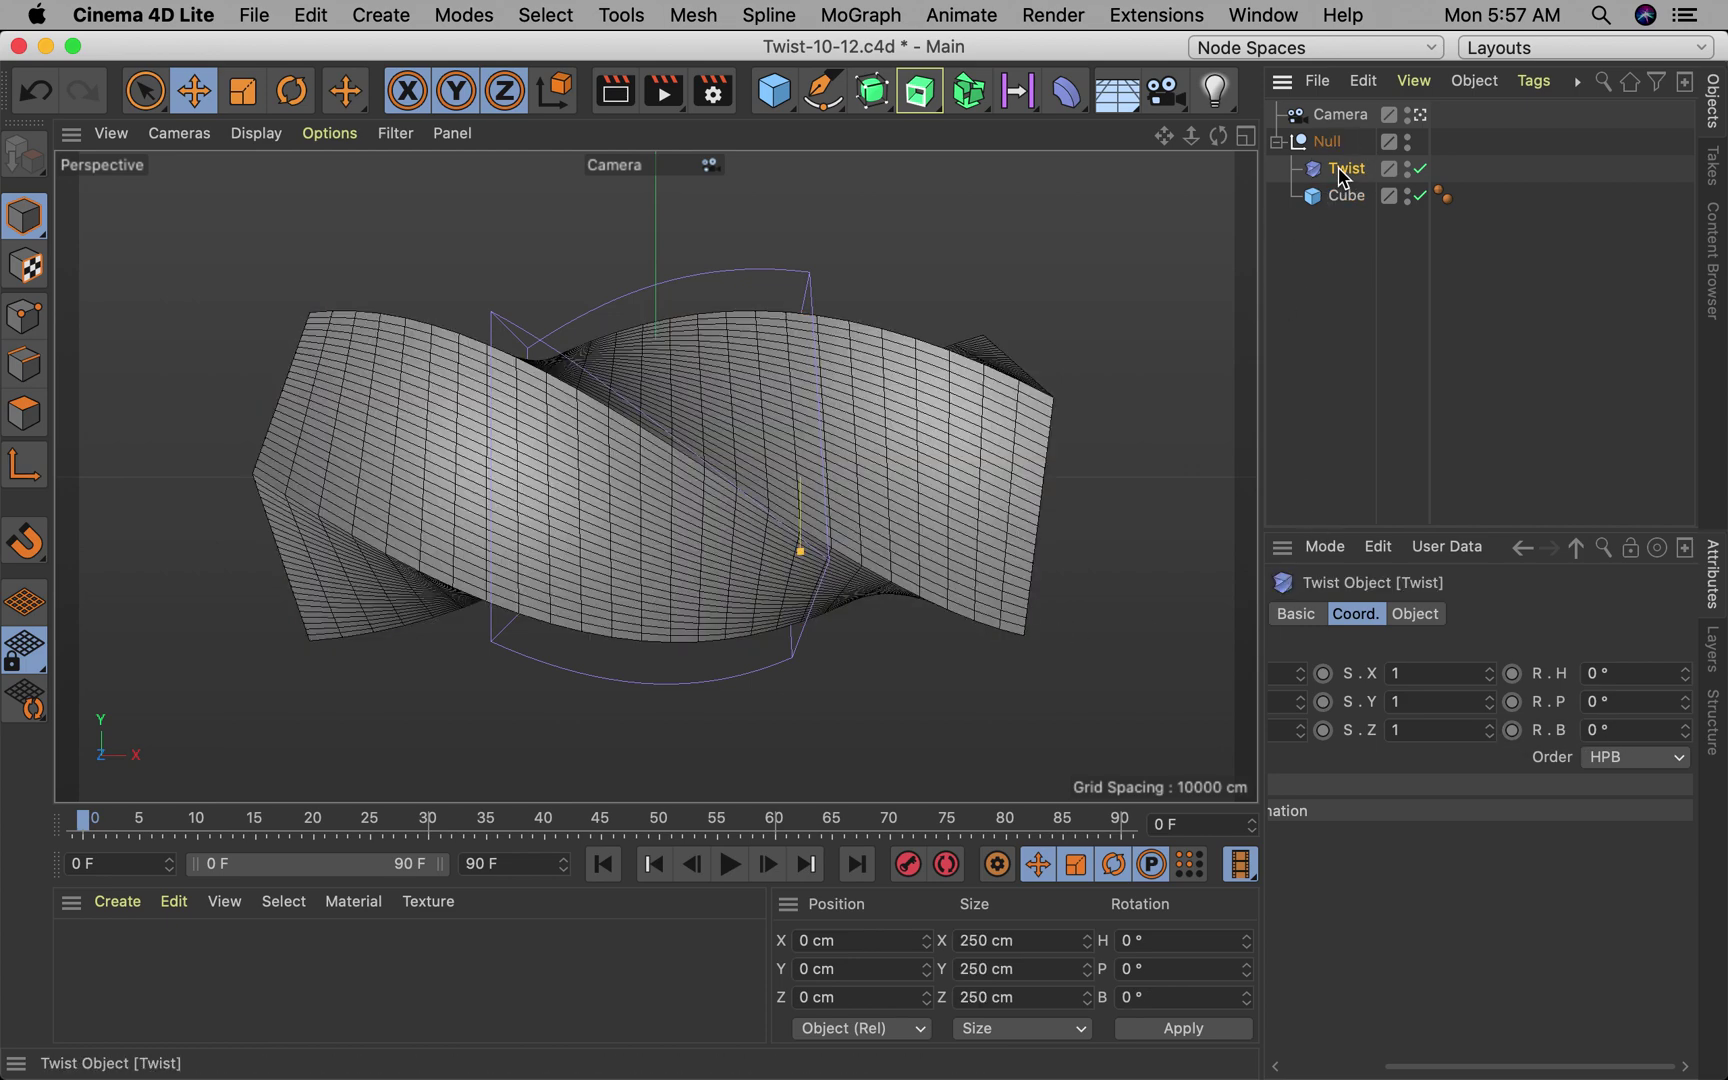
{"action": "left_click", "coordinate": [1293, 618]}
{"action": "left_click", "coordinate": [1413, 614]}
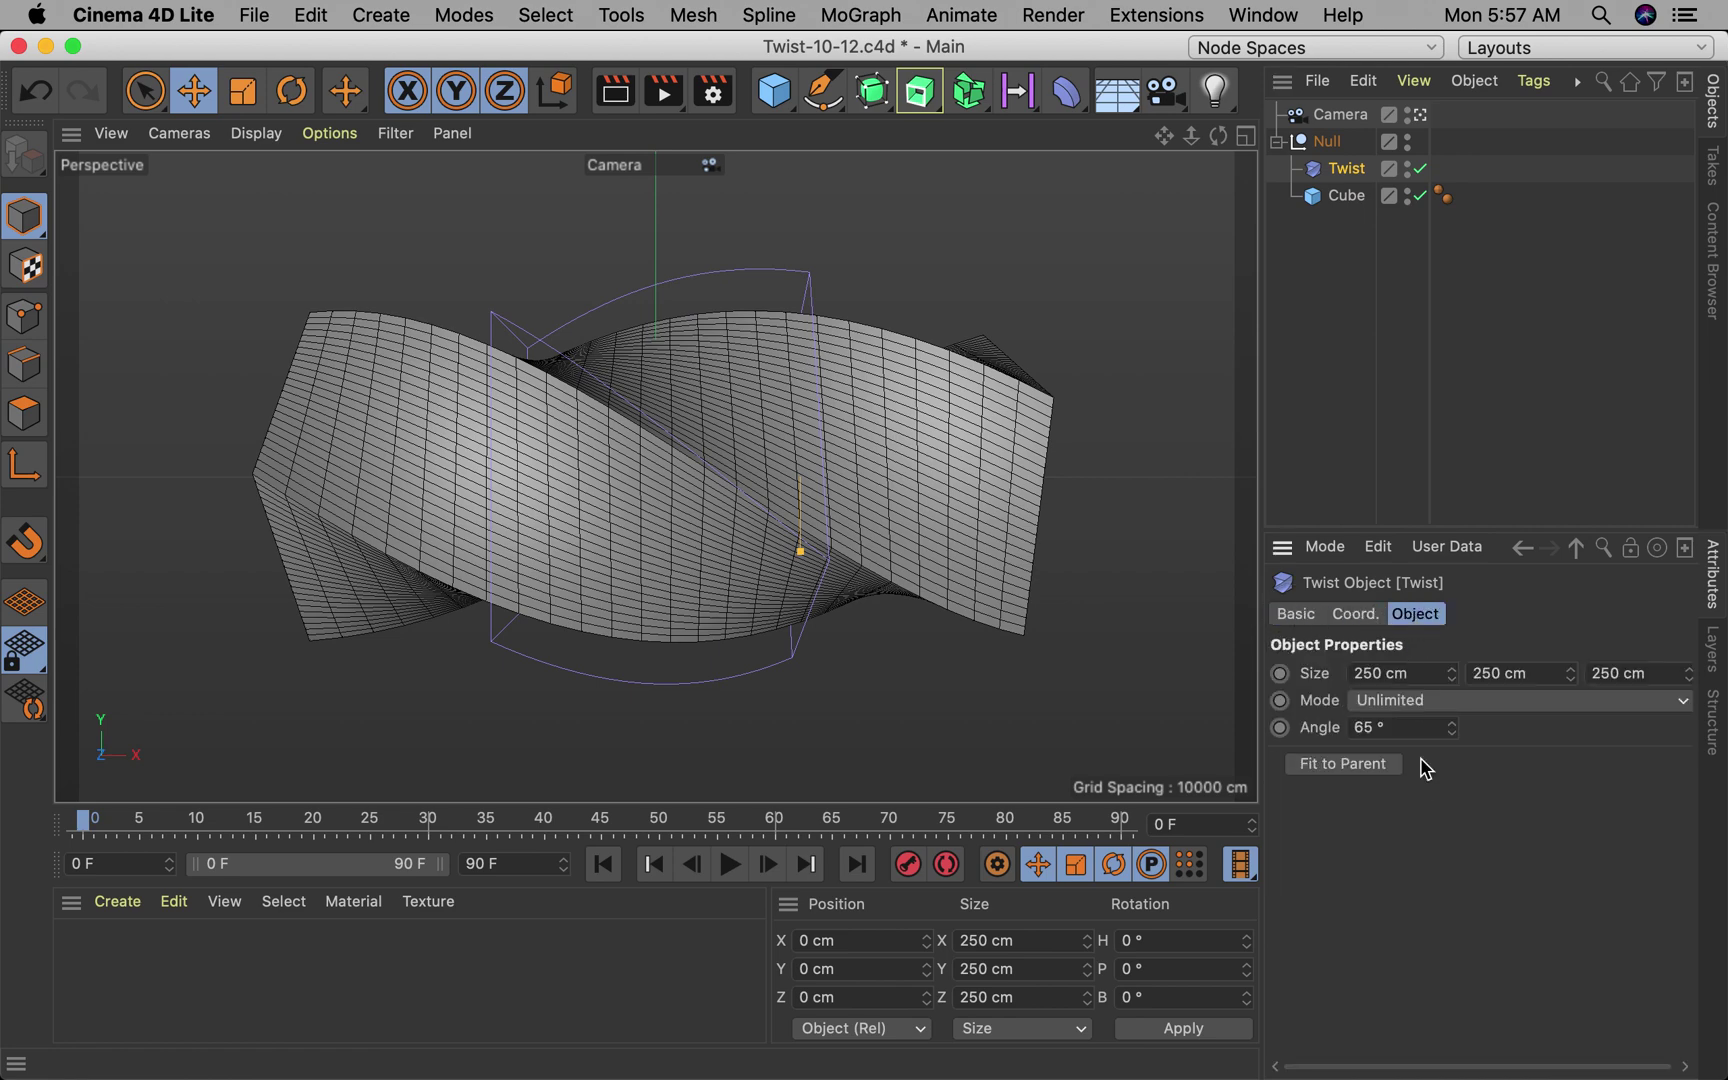
{"action": "left_click_drag", "start_coordinate": [1451, 728], "coordinate": [1451, 786]}
{"action": "key", "text": "super+z"}
Step: Disable the Twist deformer and add a Text spline reading "HYERDUNK"
{"action": "left_click", "coordinate": [1421, 168]}
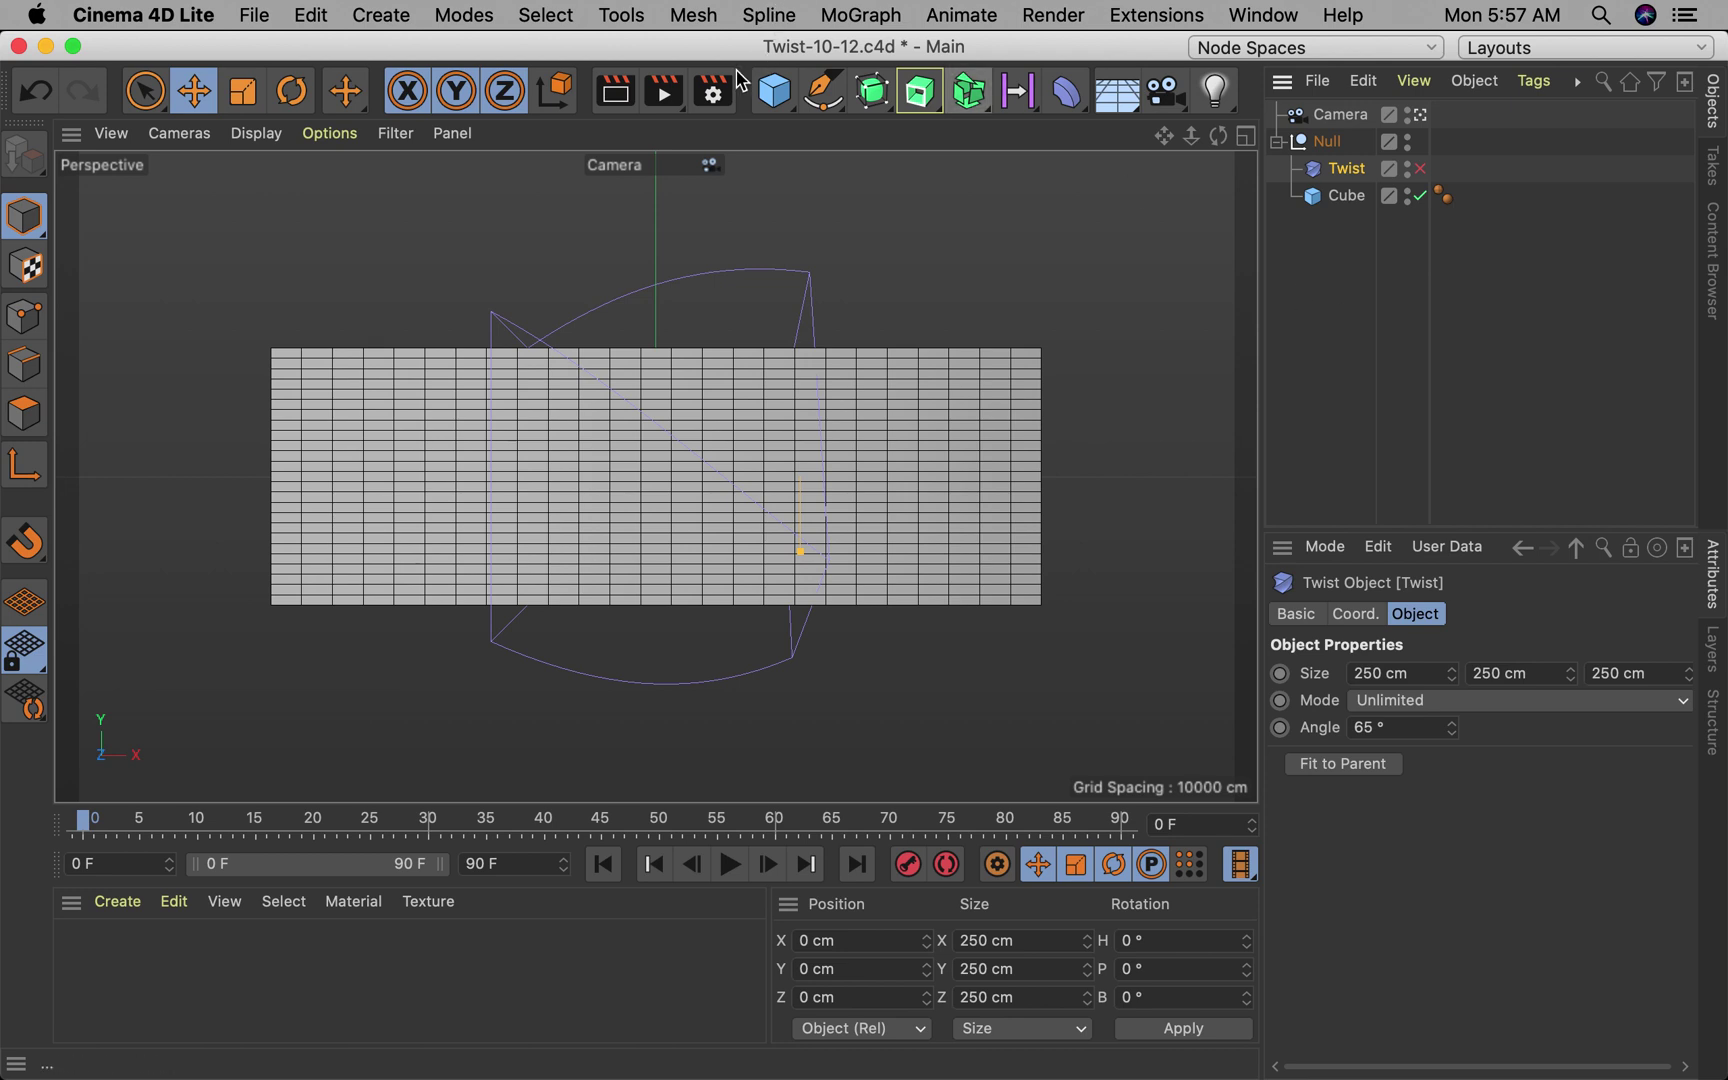
{"action": "left_click", "coordinate": [835, 95]}
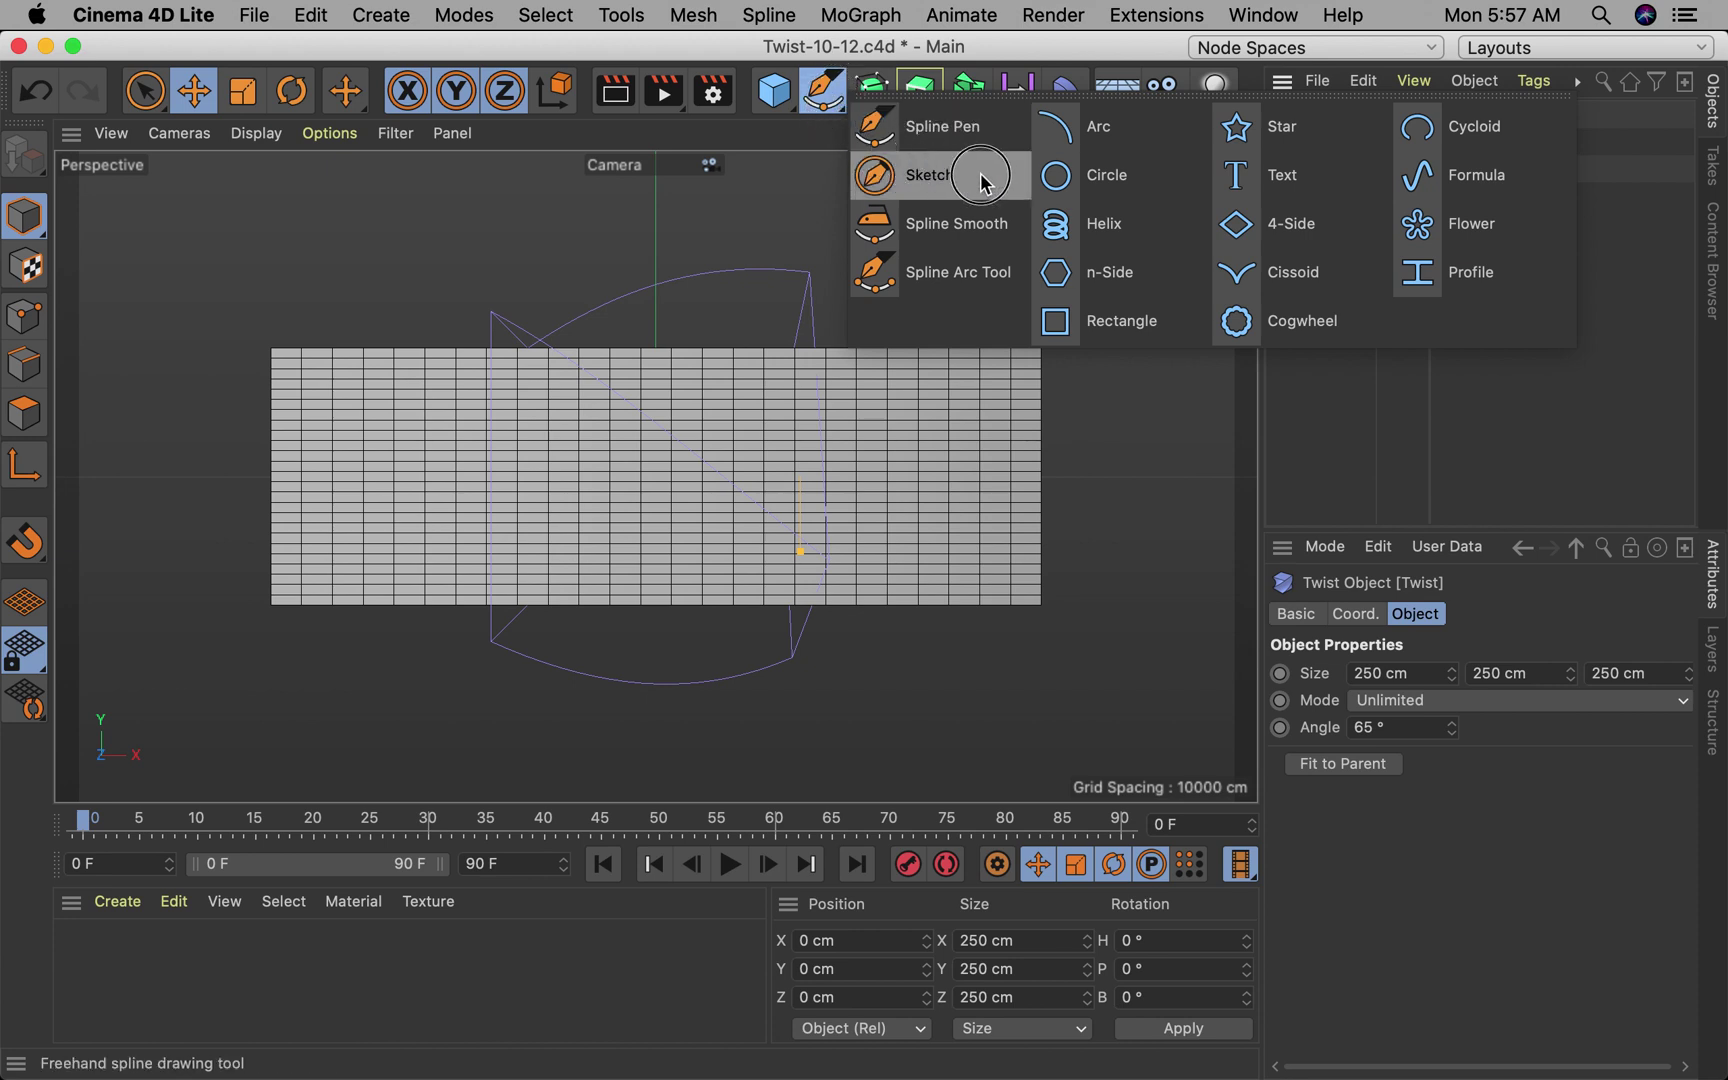
{"action": "left_click", "coordinate": [1238, 180]}
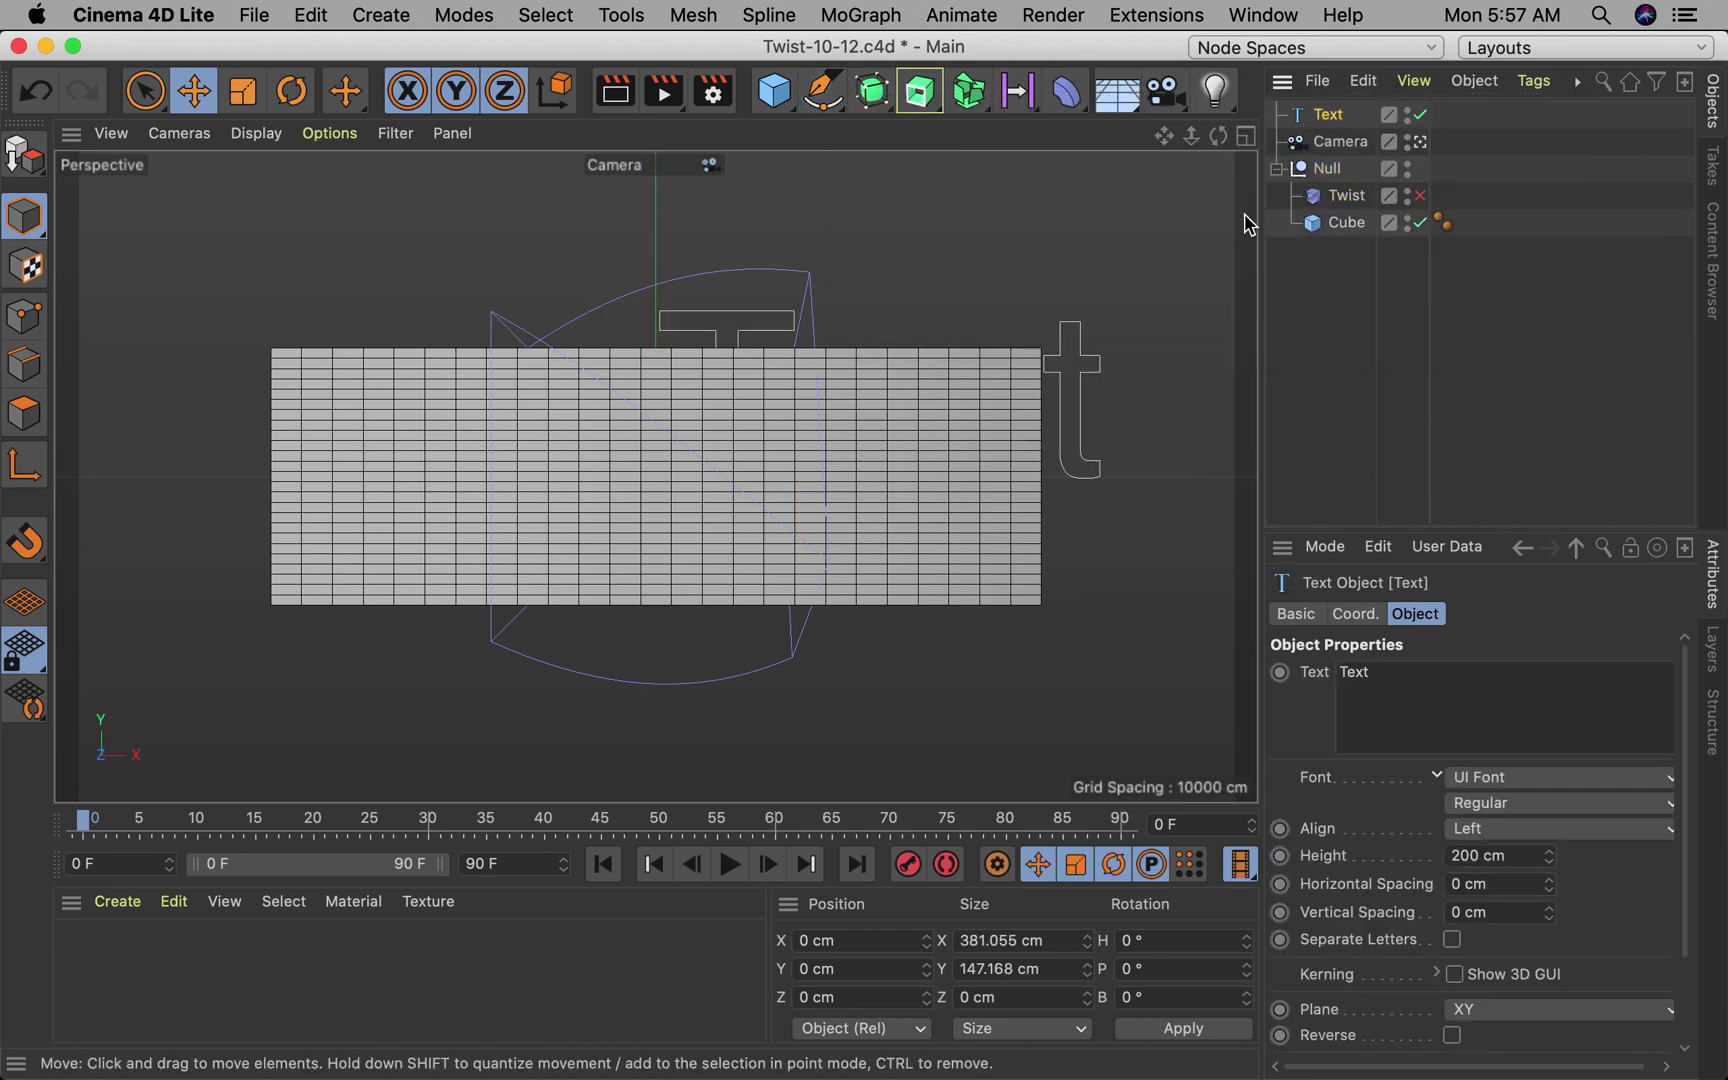
{"action": "left_click_drag", "start_coordinate": [1408, 681], "coordinate": [1304, 681]}
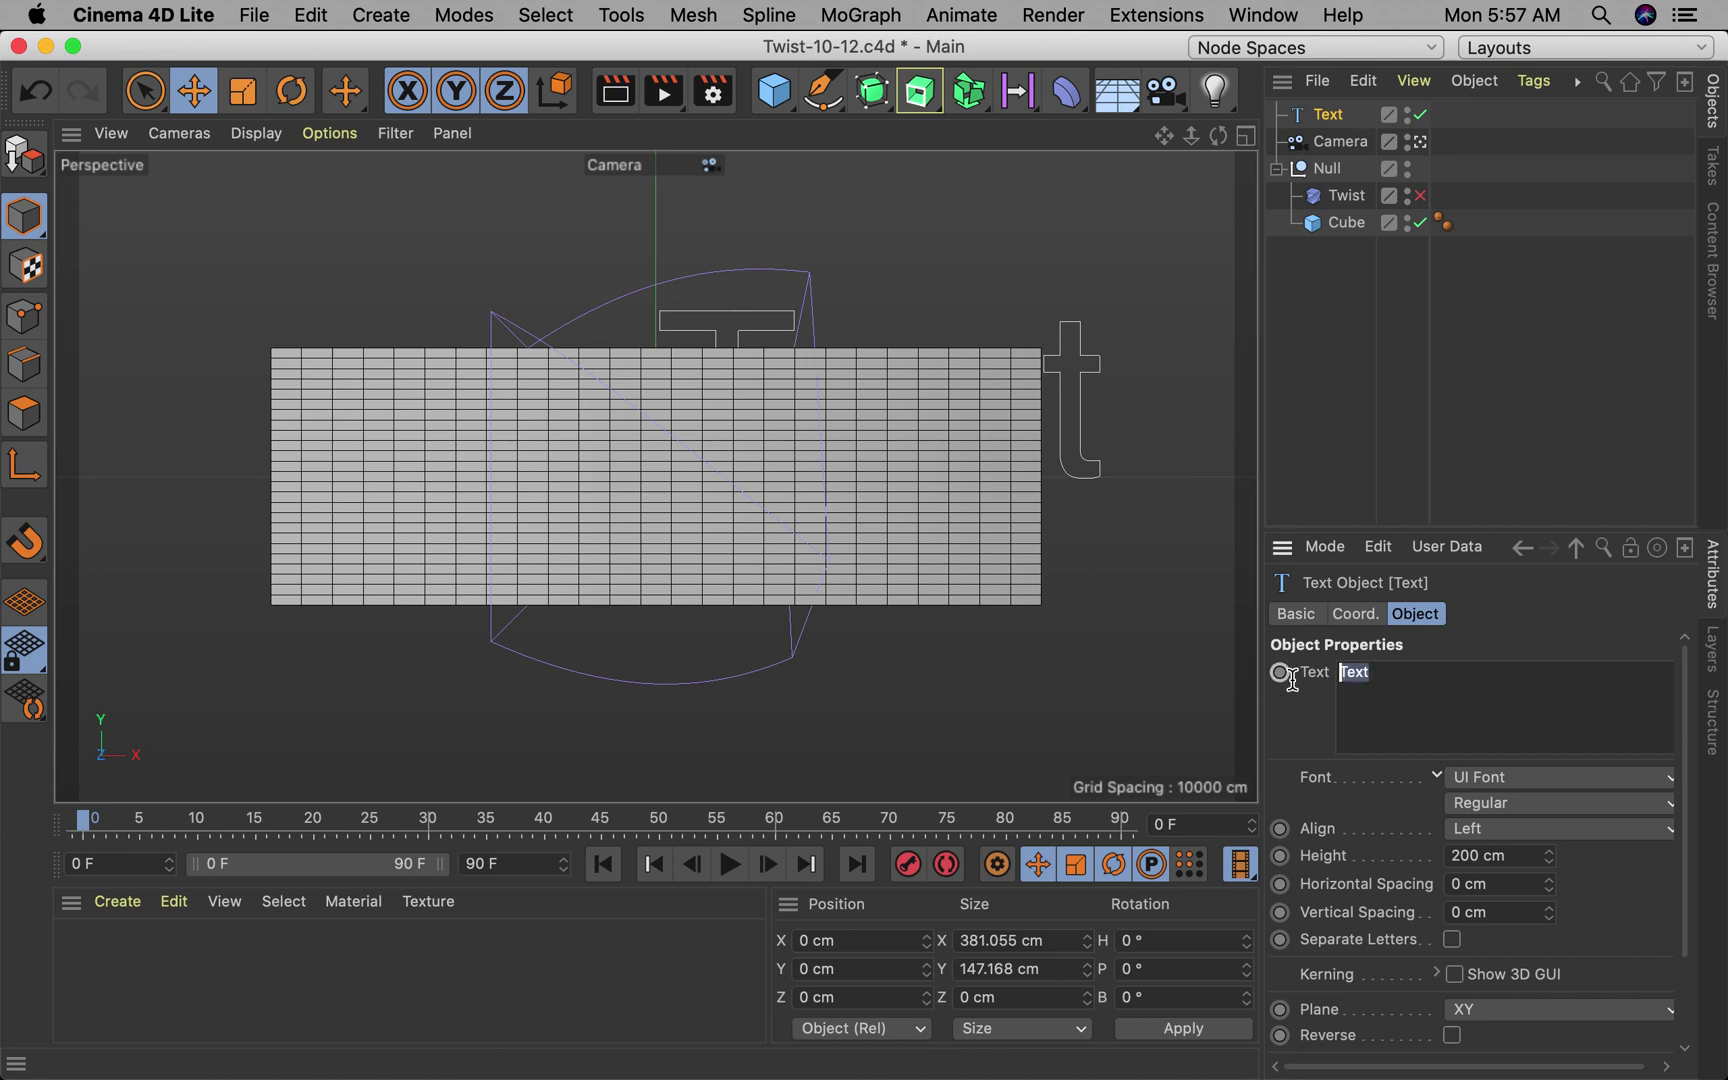
{"action": "type", "text": "HYERDUNK"}
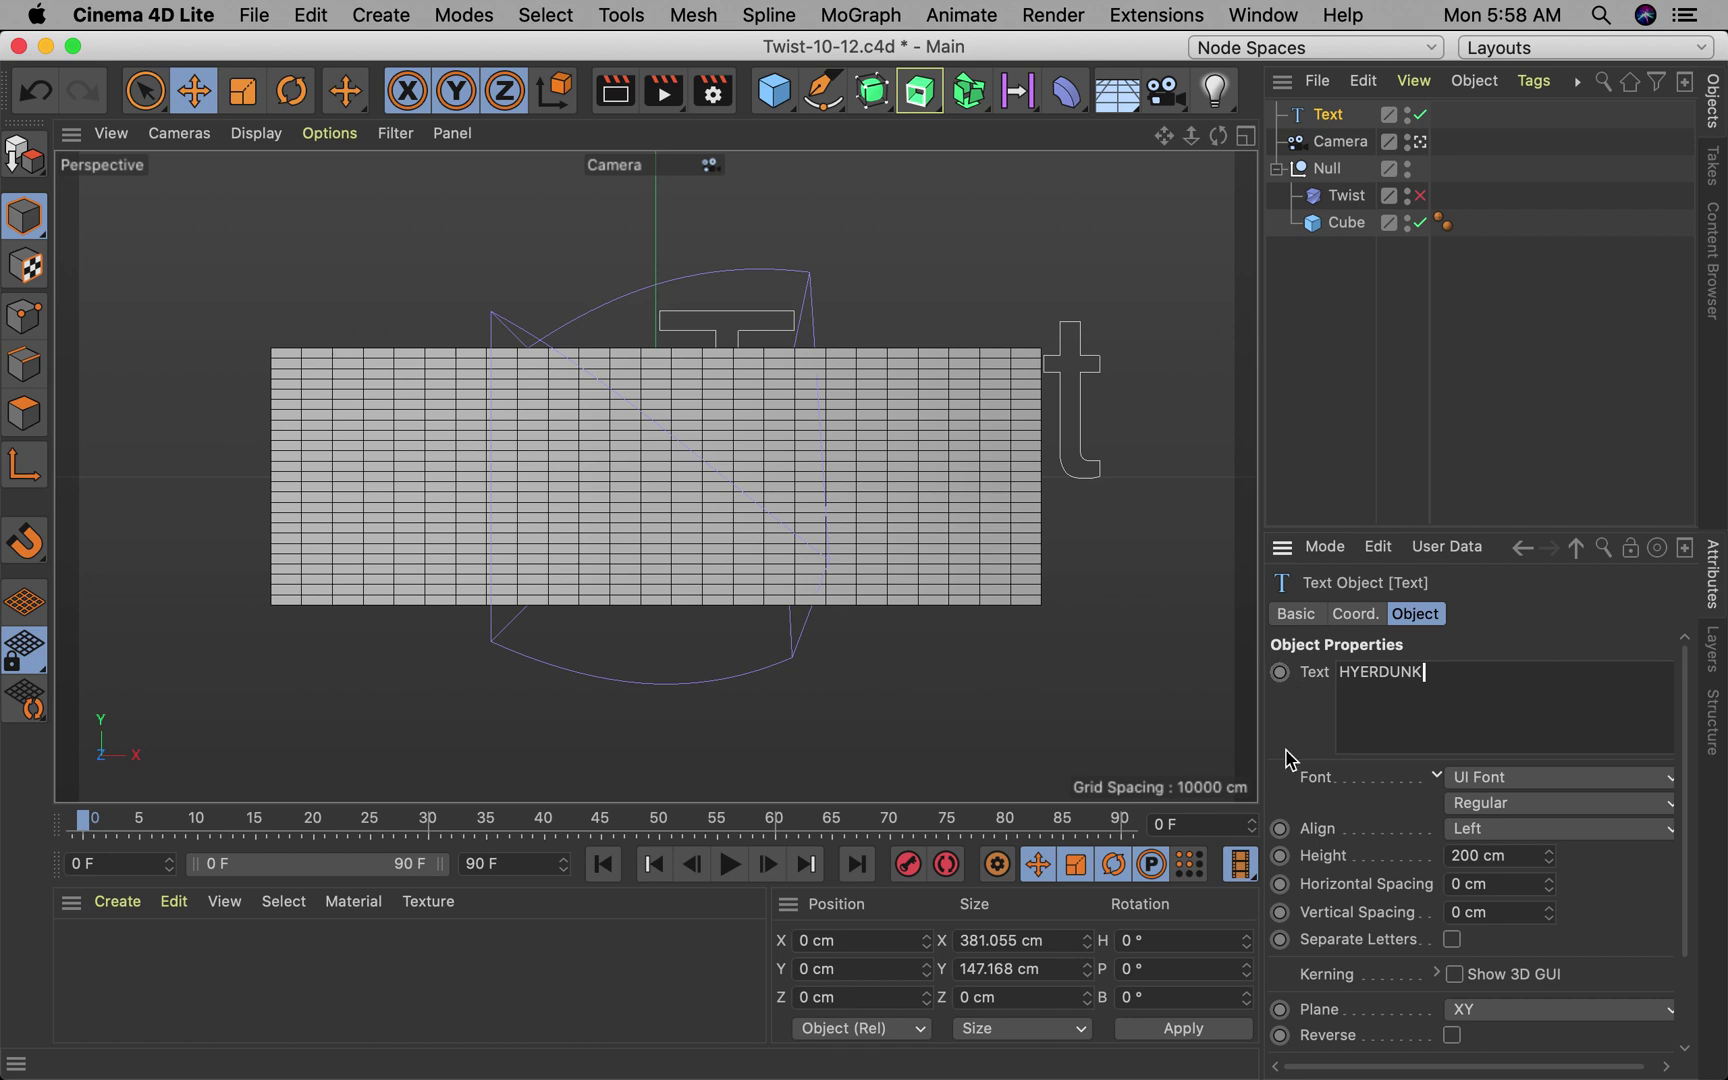
{"action": "left_click", "coordinate": [1295, 733]}
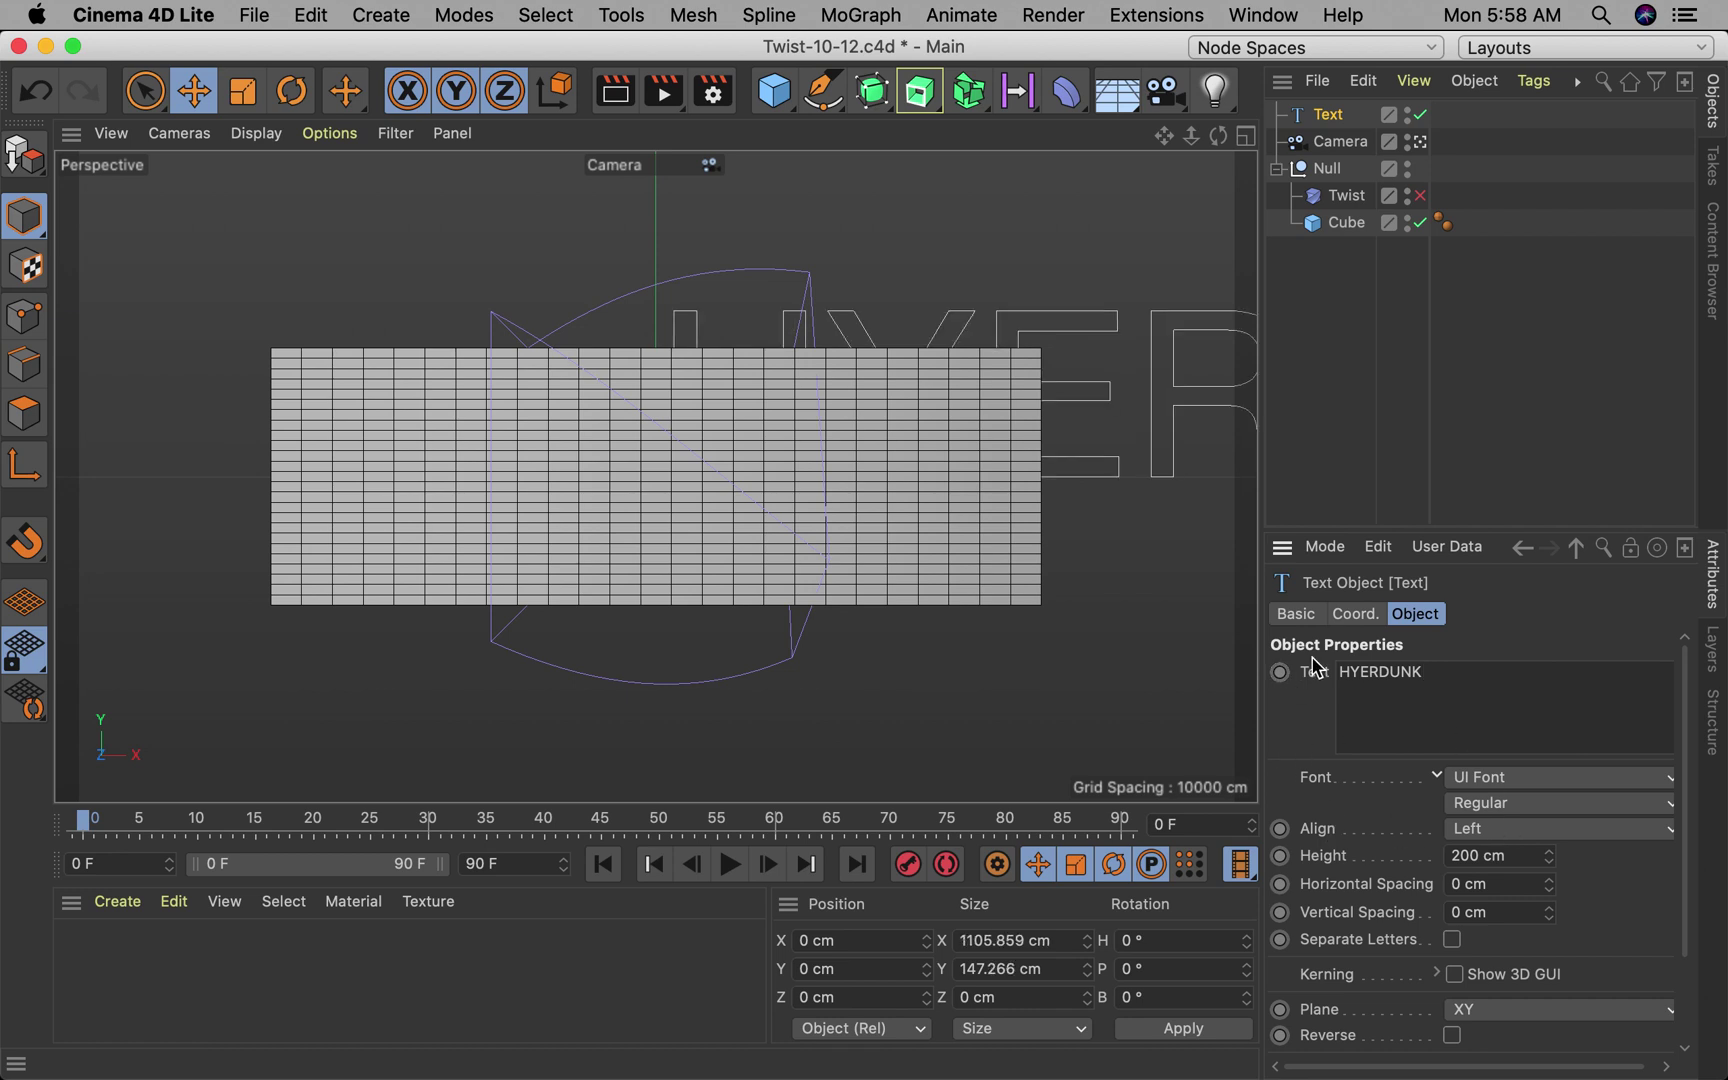
Step: Move the Text object into the Null group, above the Twist deformer
{"action": "left_click", "coordinate": [1335, 144]}
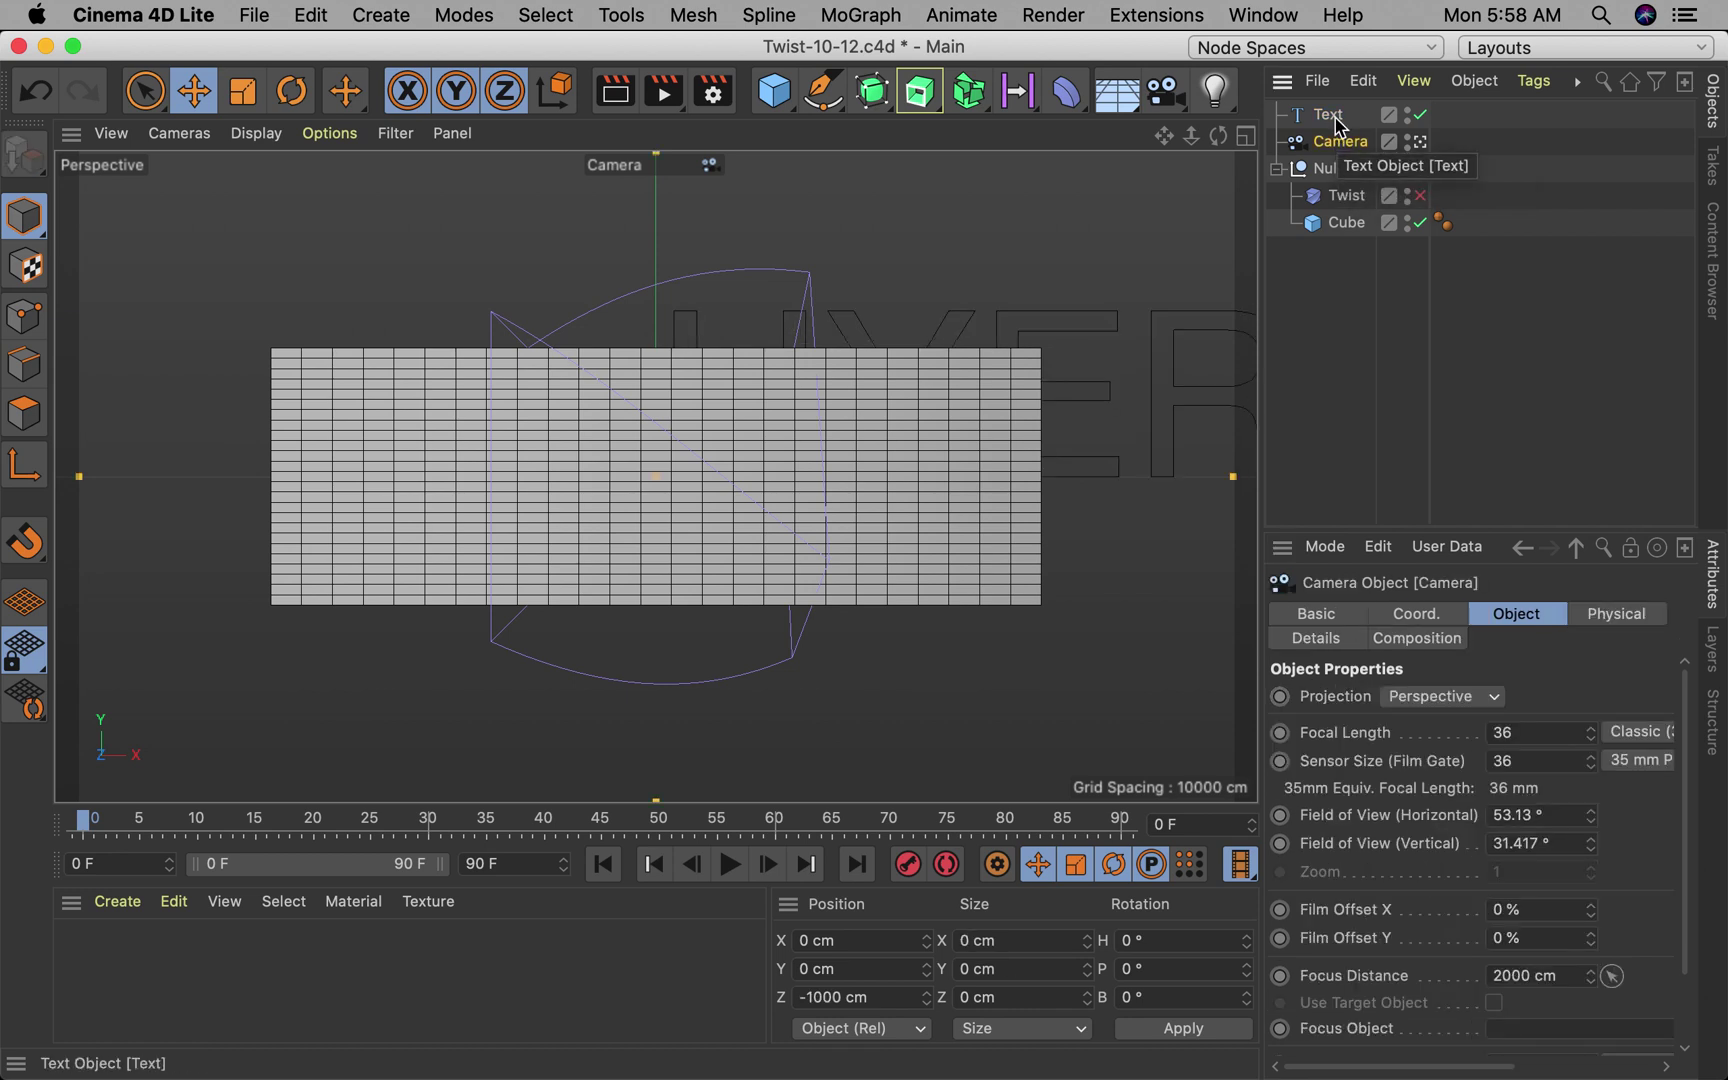
{"action": "left_click", "coordinate": [1334, 117]}
{"action": "left_click_drag", "start_coordinate": [1335, 117], "coordinate": [1339, 193]}
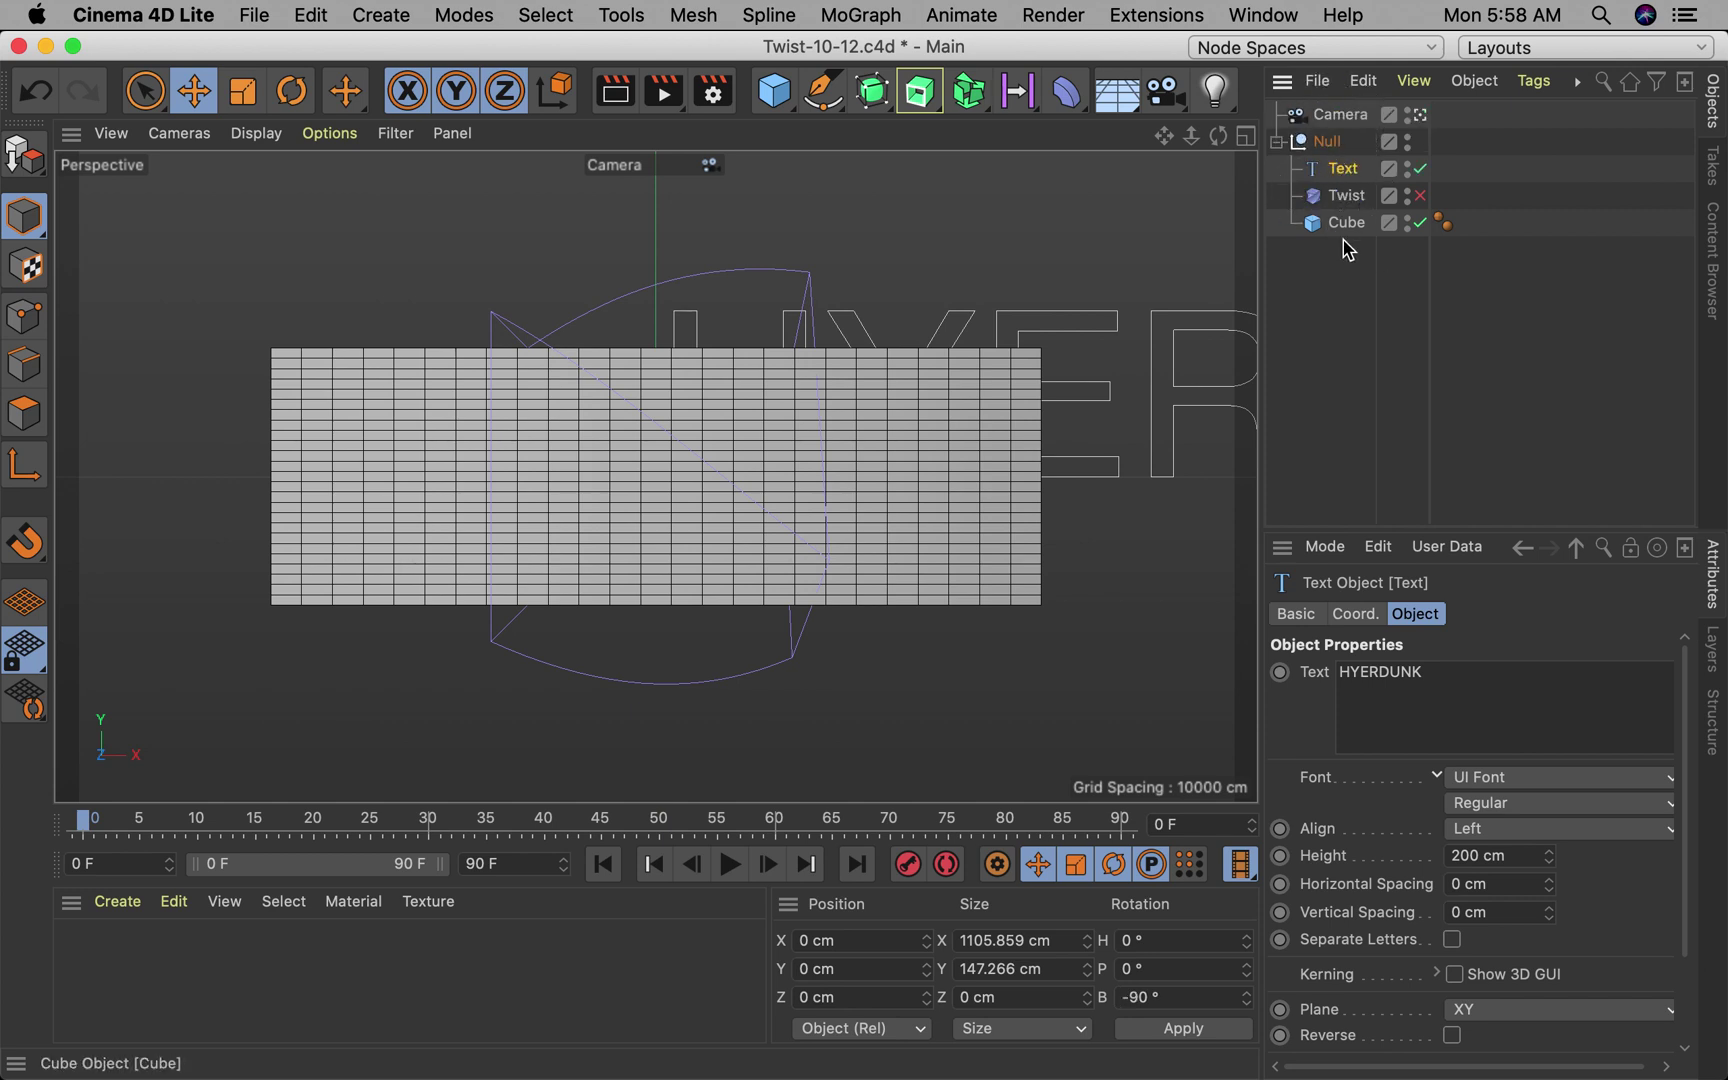
Step: From the default camera, set the text height to 150 cm and its position to about X 34, Y 16, Z -106 cm
{"action": "left_click", "coordinate": [1420, 114]}
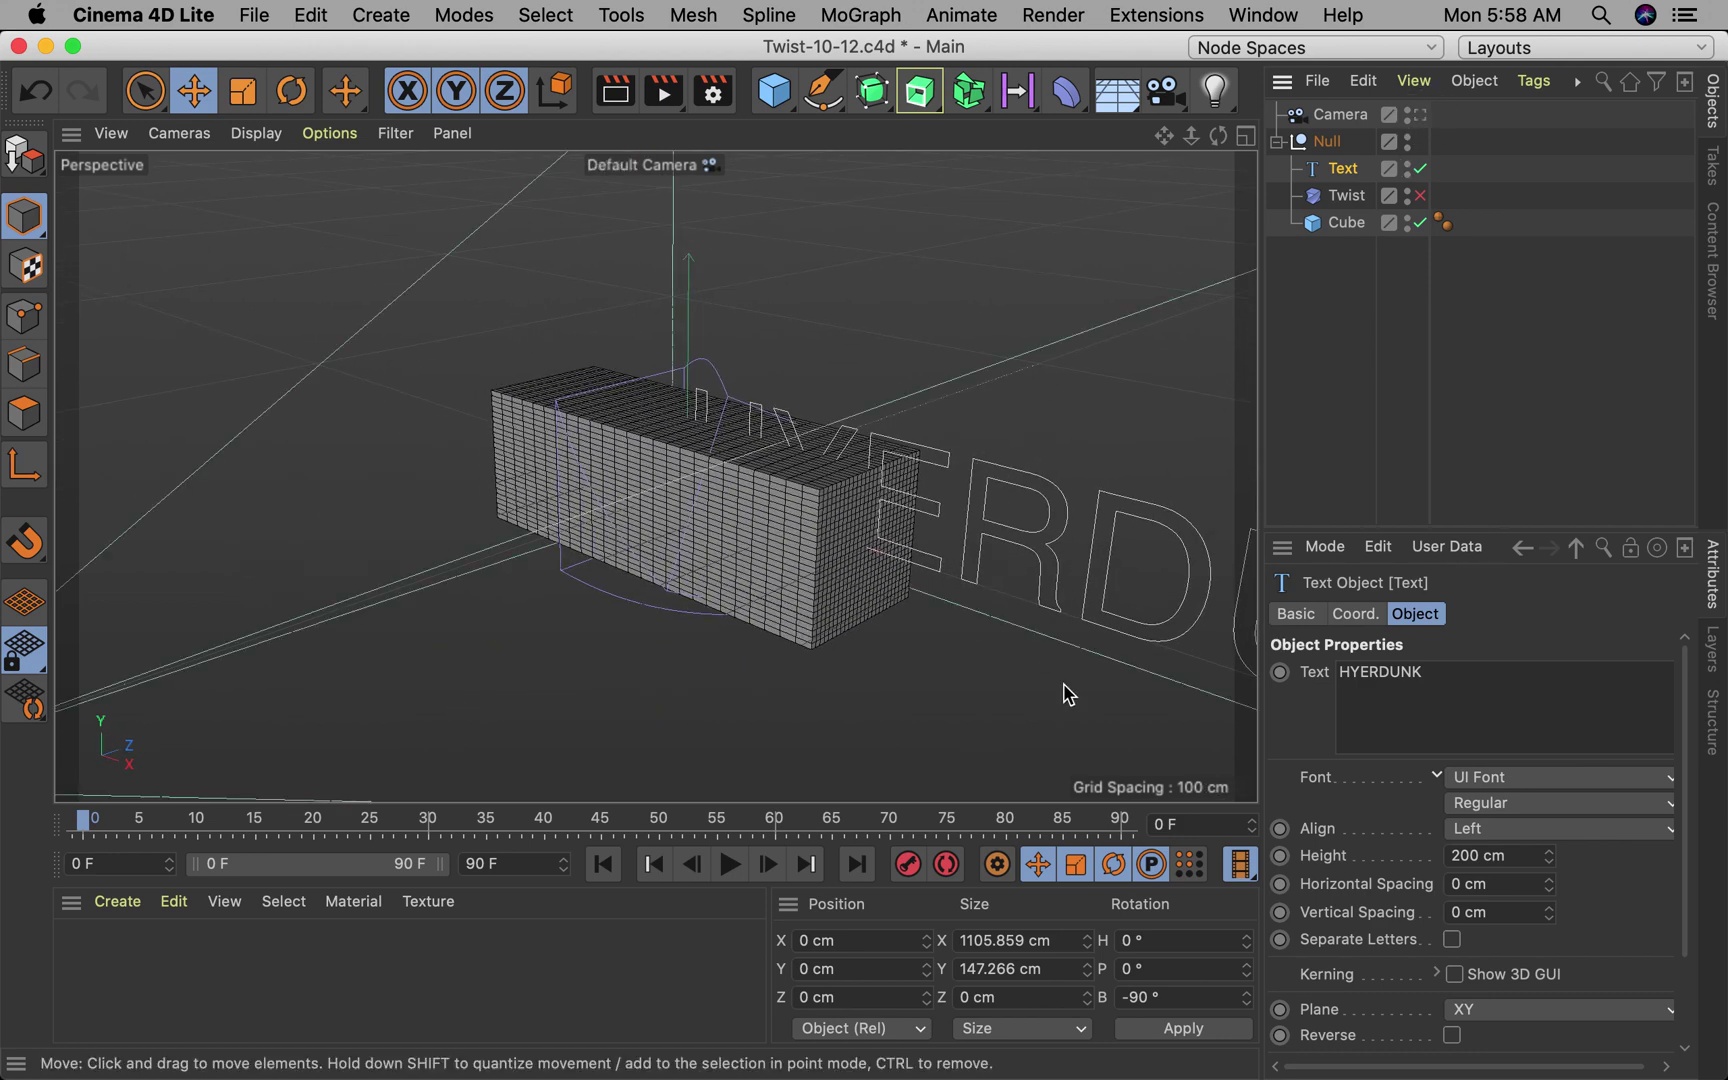
{"action": "double_click", "coordinate": [1475, 855]}
{"action": "type", "text": "150"}
{"action": "key", "text": "Return"}
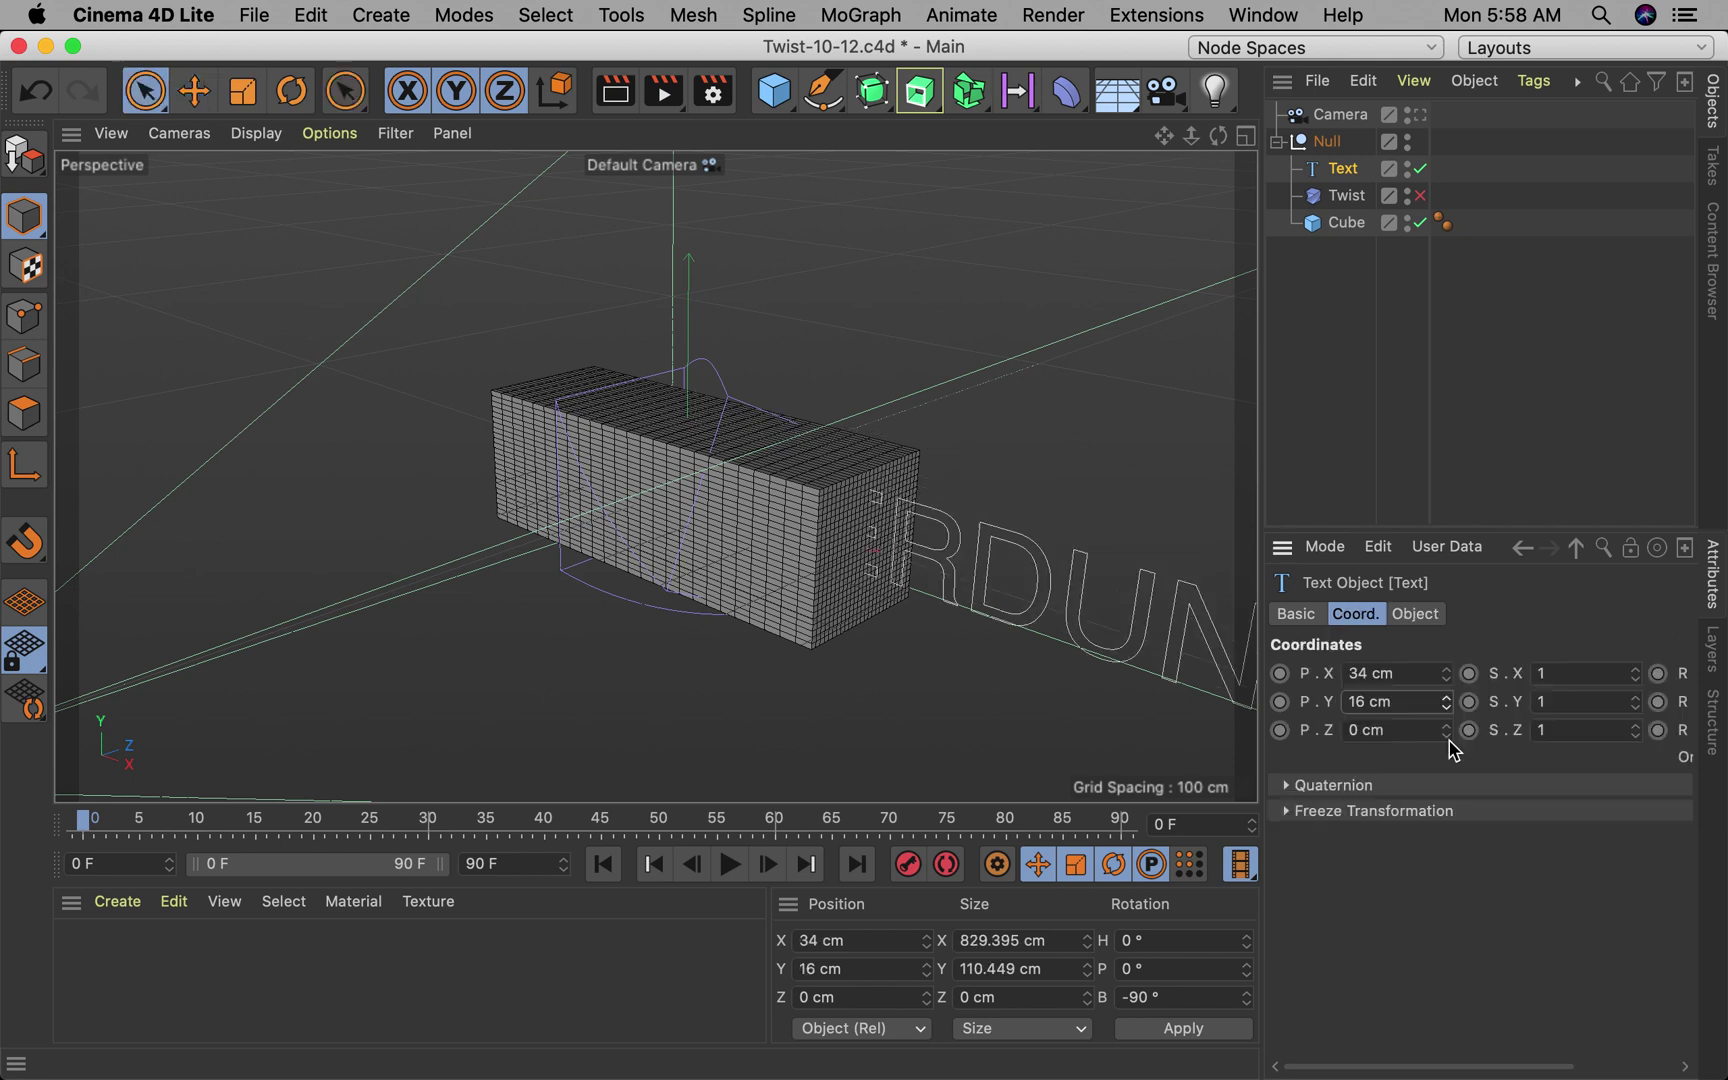
{"action": "left_click_drag", "start_coordinate": [1446, 731], "coordinate": [1446, 837]}
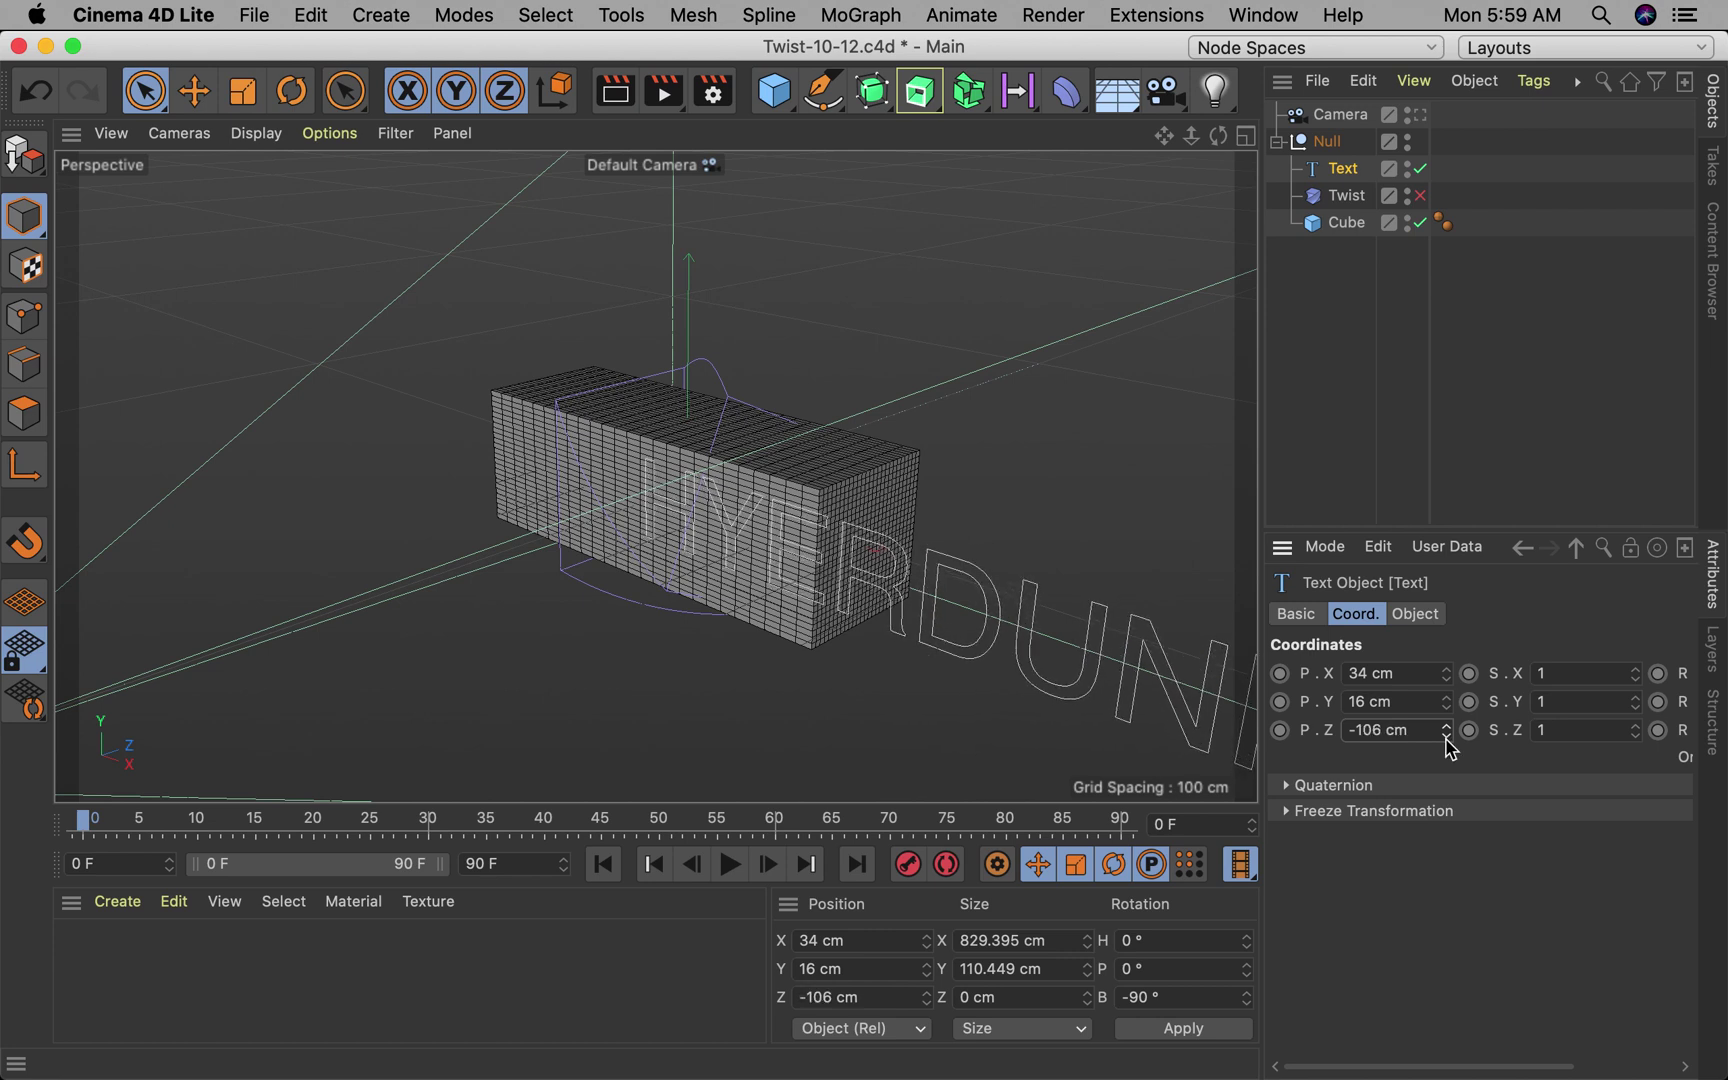
Step: Look through the scene camera and shift the text across the cube's front face to X 53 cm, Y -402 cm
{"action": "left_click", "coordinate": [1411, 119]}
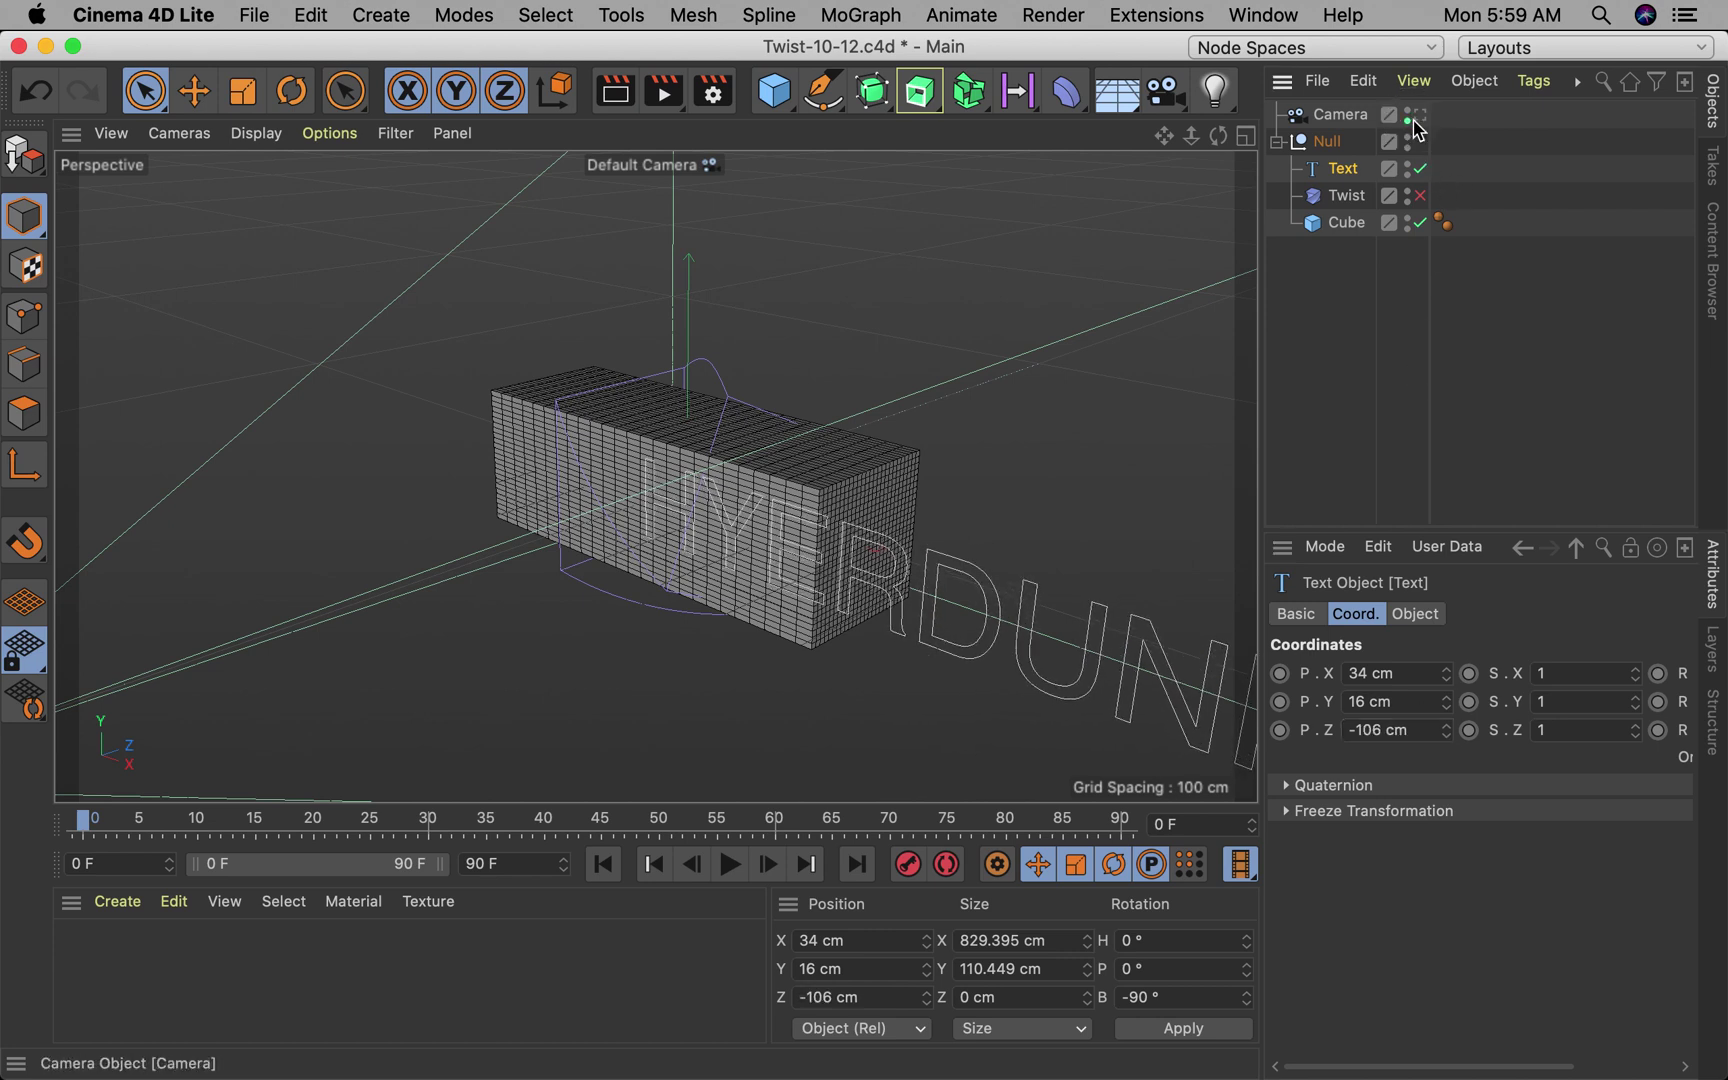
{"action": "left_click", "coordinate": [1409, 120]}
{"action": "left_click", "coordinate": [1419, 115]}
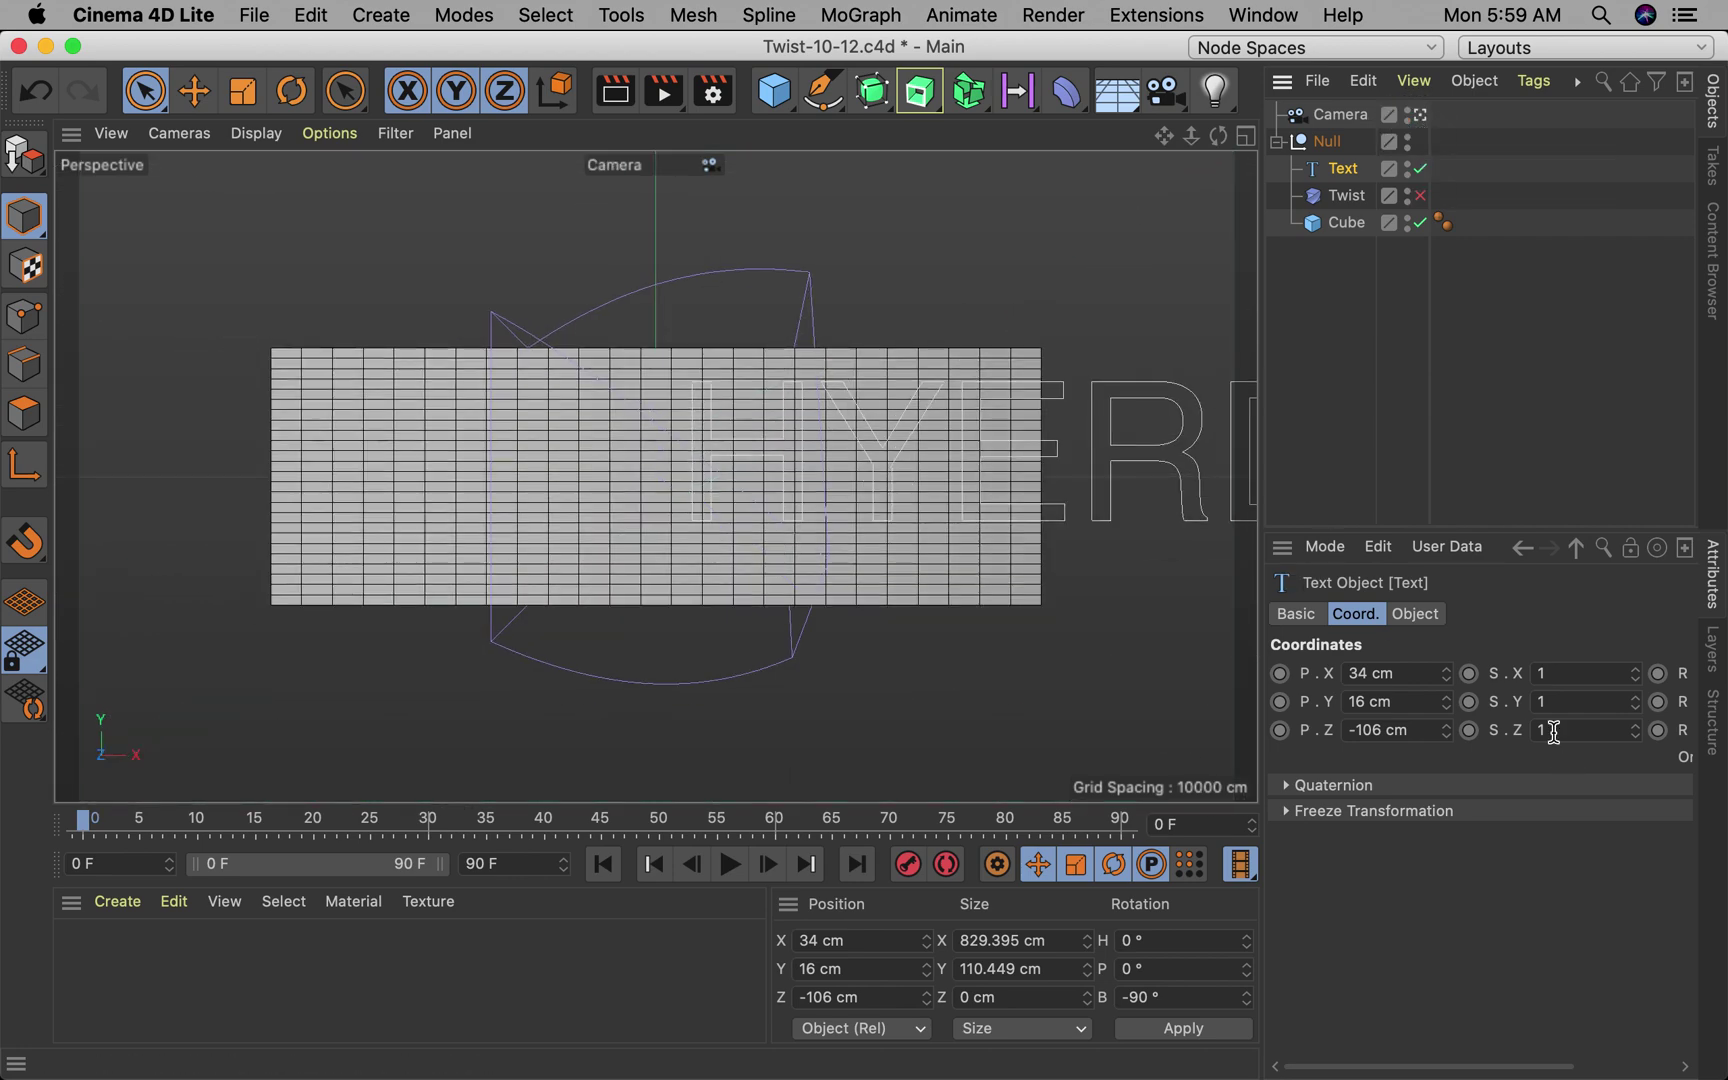
{"action": "left_click_drag", "start_coordinate": [1447, 673], "coordinate": [1447, 1052]}
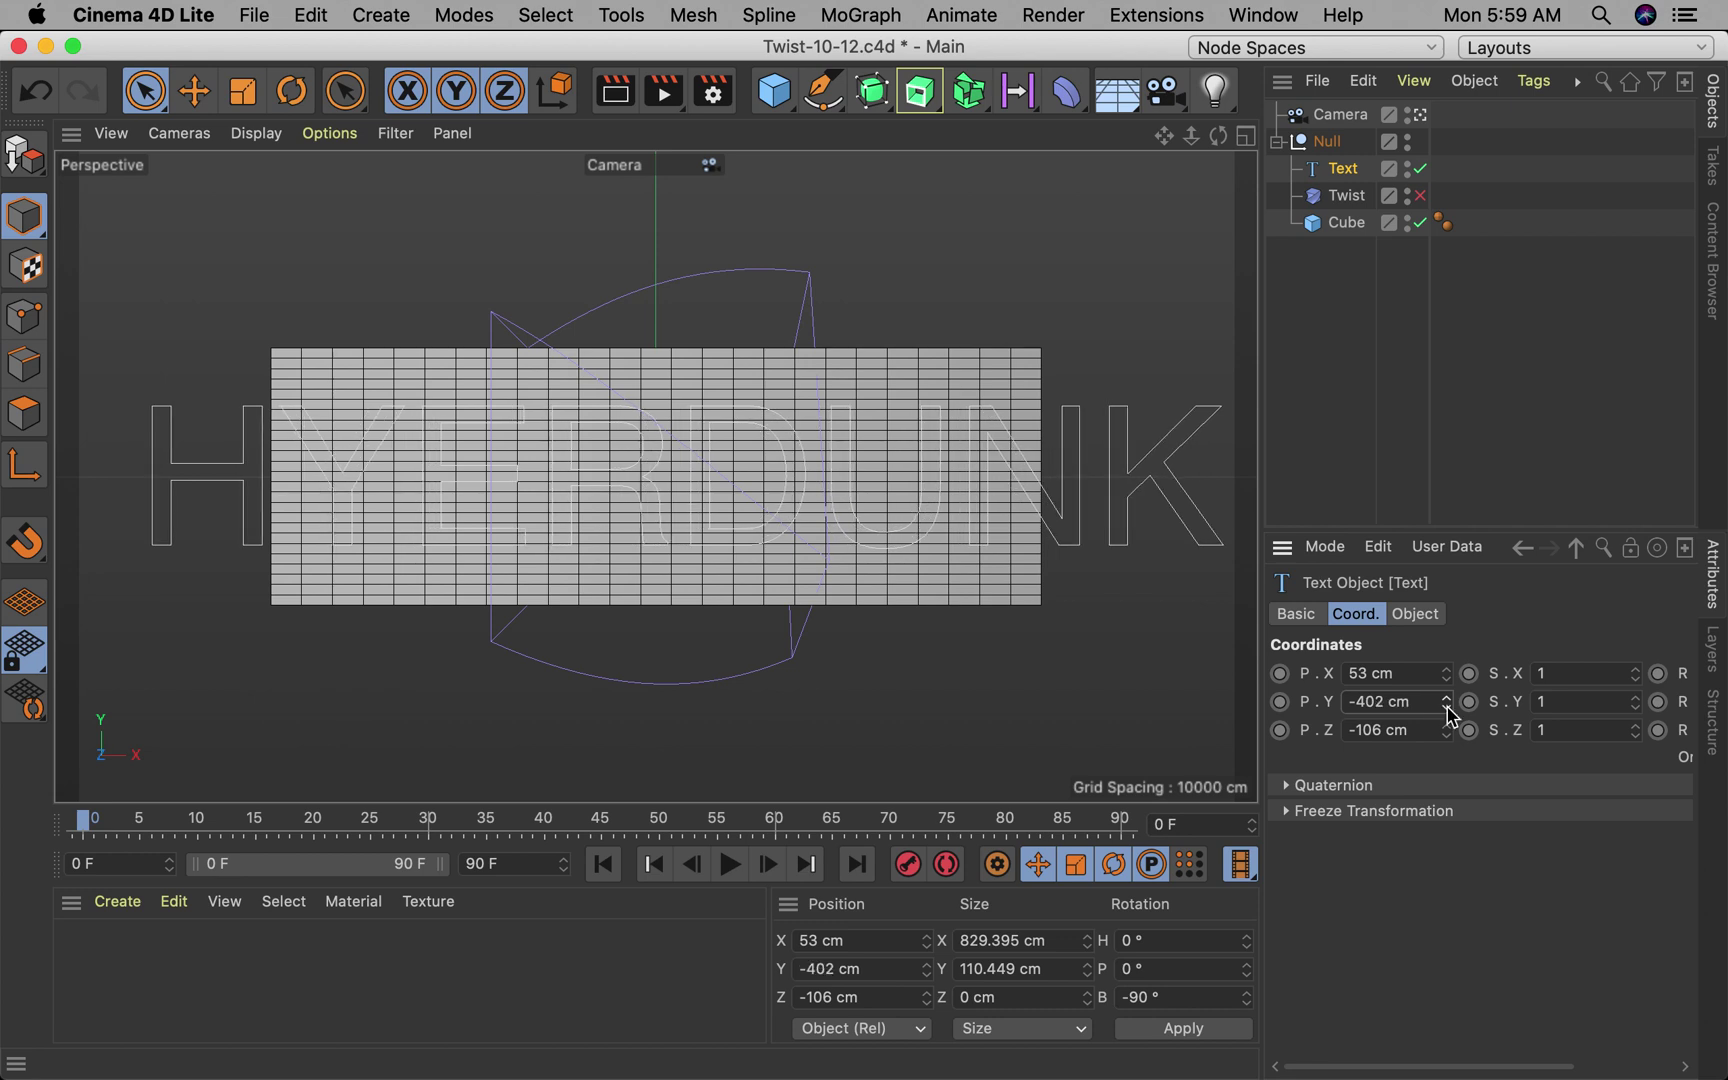
Step: Resize the cube around the text to 890 cm in X and about 159 cm in Y
{"action": "left_click", "coordinate": [1343, 222]}
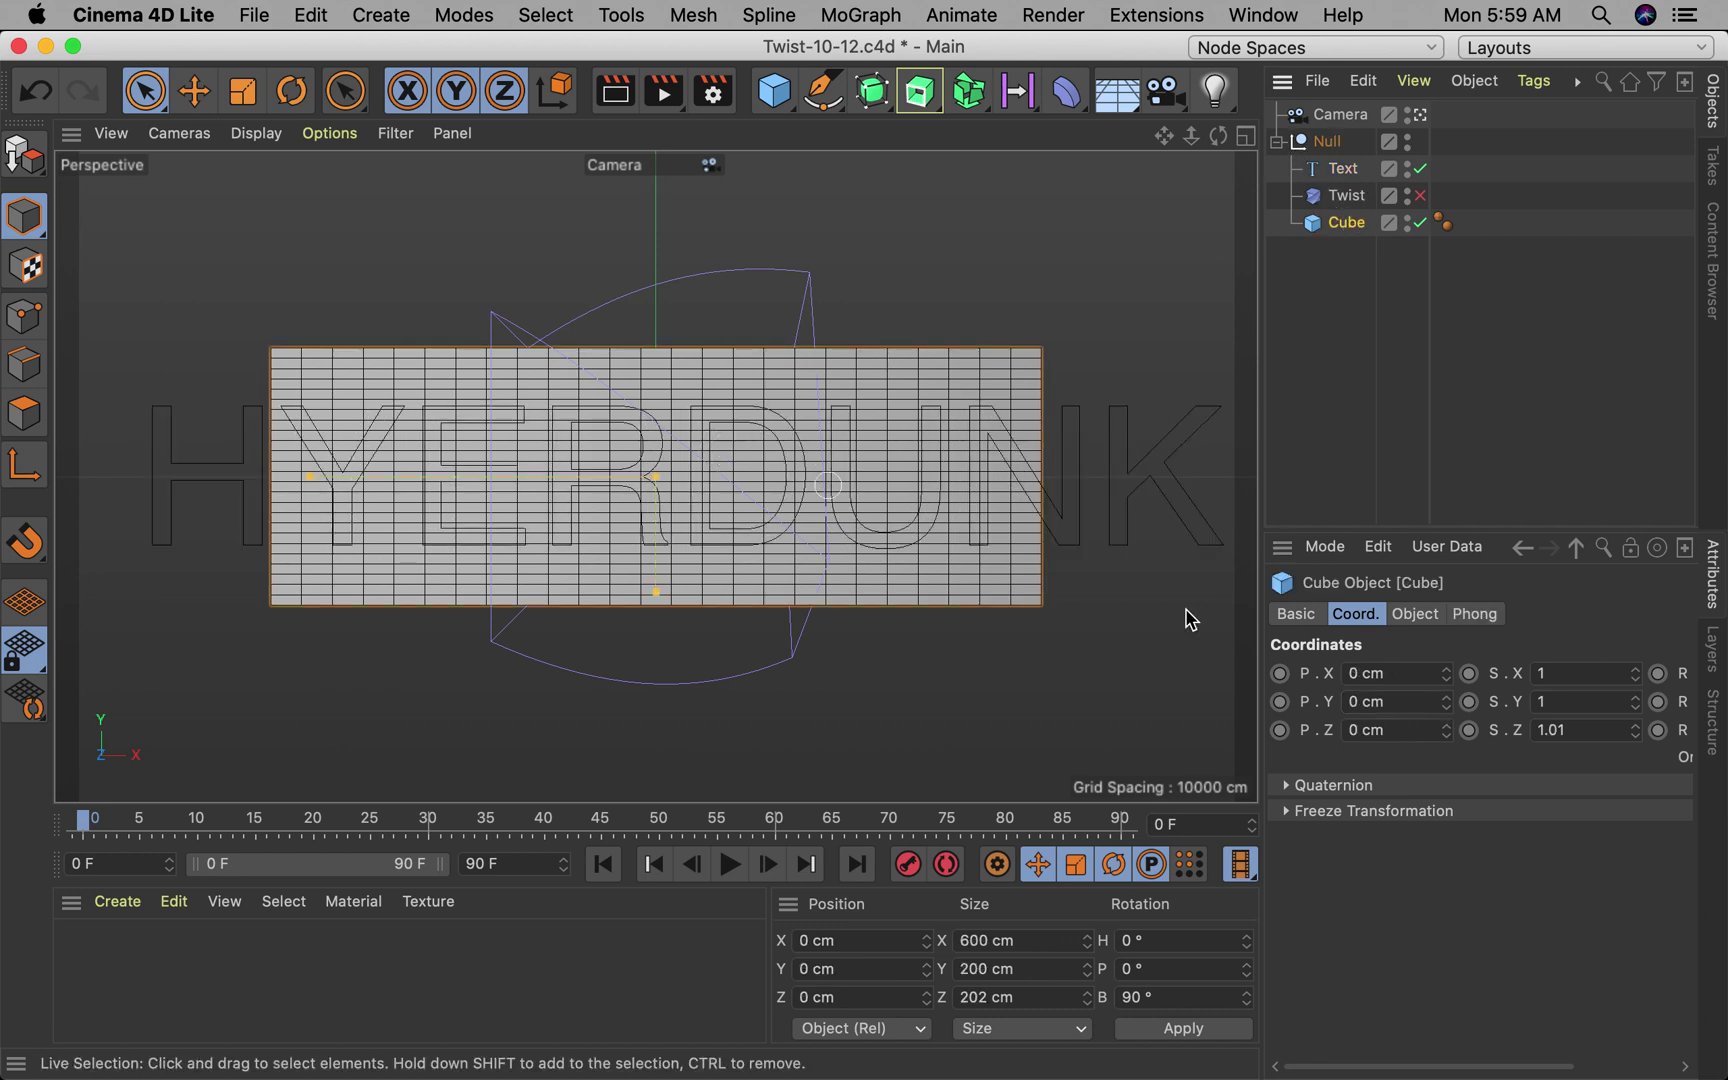
{"action": "left_click", "coordinate": [1417, 615]}
{"action": "left_click_drag", "start_coordinate": [1467, 686], "coordinate": [1467, 630]}
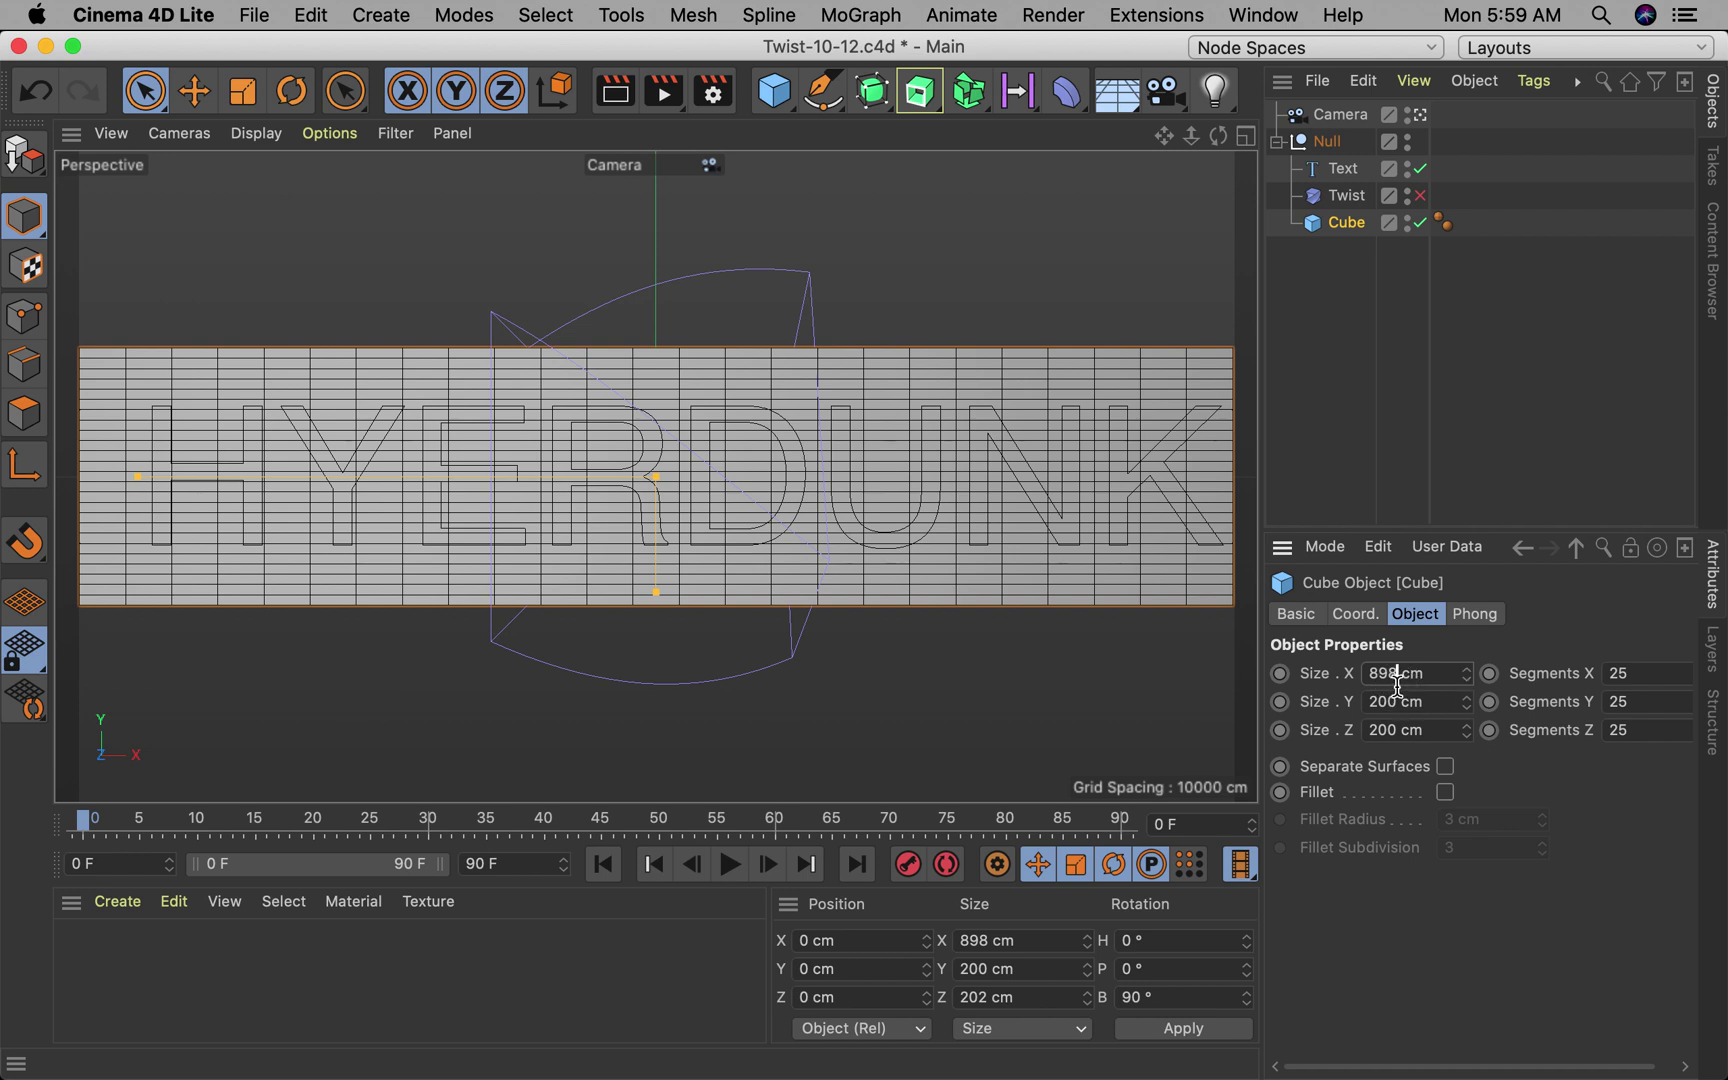
{"action": "type", "text": "0"}
{"action": "key", "text": "Return"}
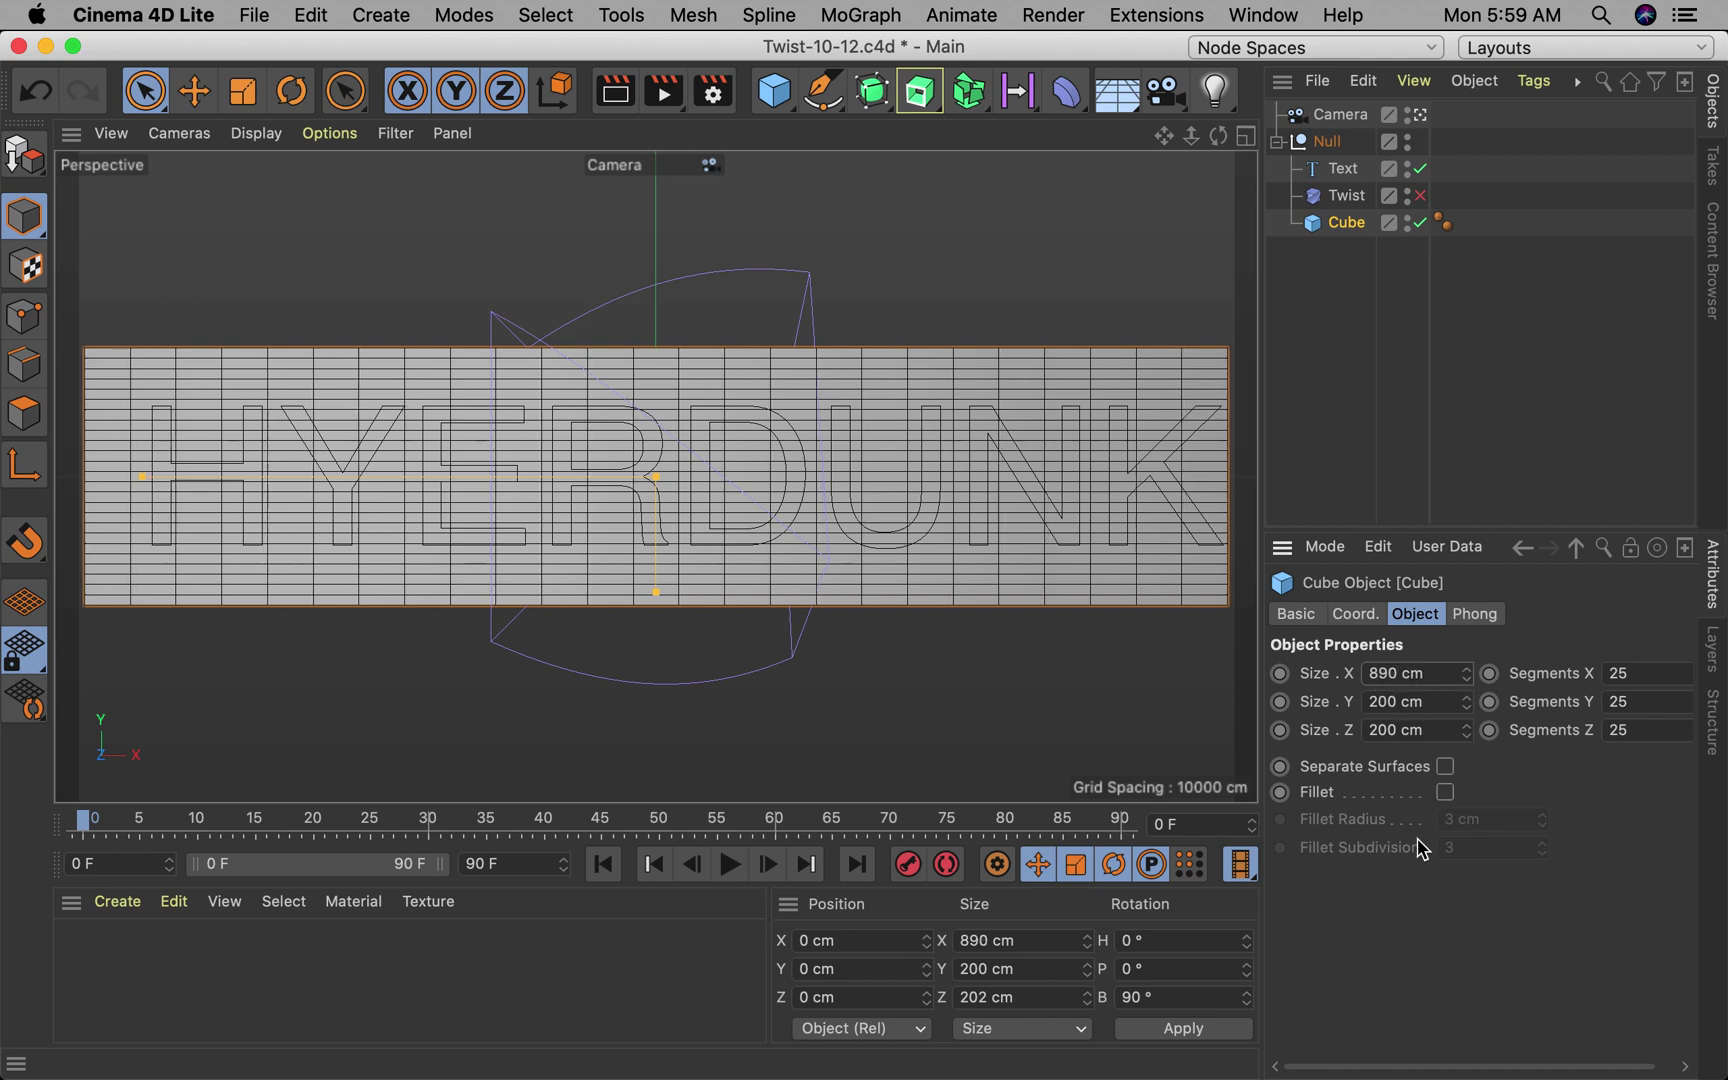
{"action": "mouse_move", "coordinate": [1467, 704]}
{"action": "left_mouse_down"}
{"action": "mouse_move", "coordinate": [1467, 722]}
{"action": "mouse_move", "coordinate": [1467, 690]}
{"action": "mouse_move", "coordinate": [1467, 719]}
{"action": "left_mouse_up"}
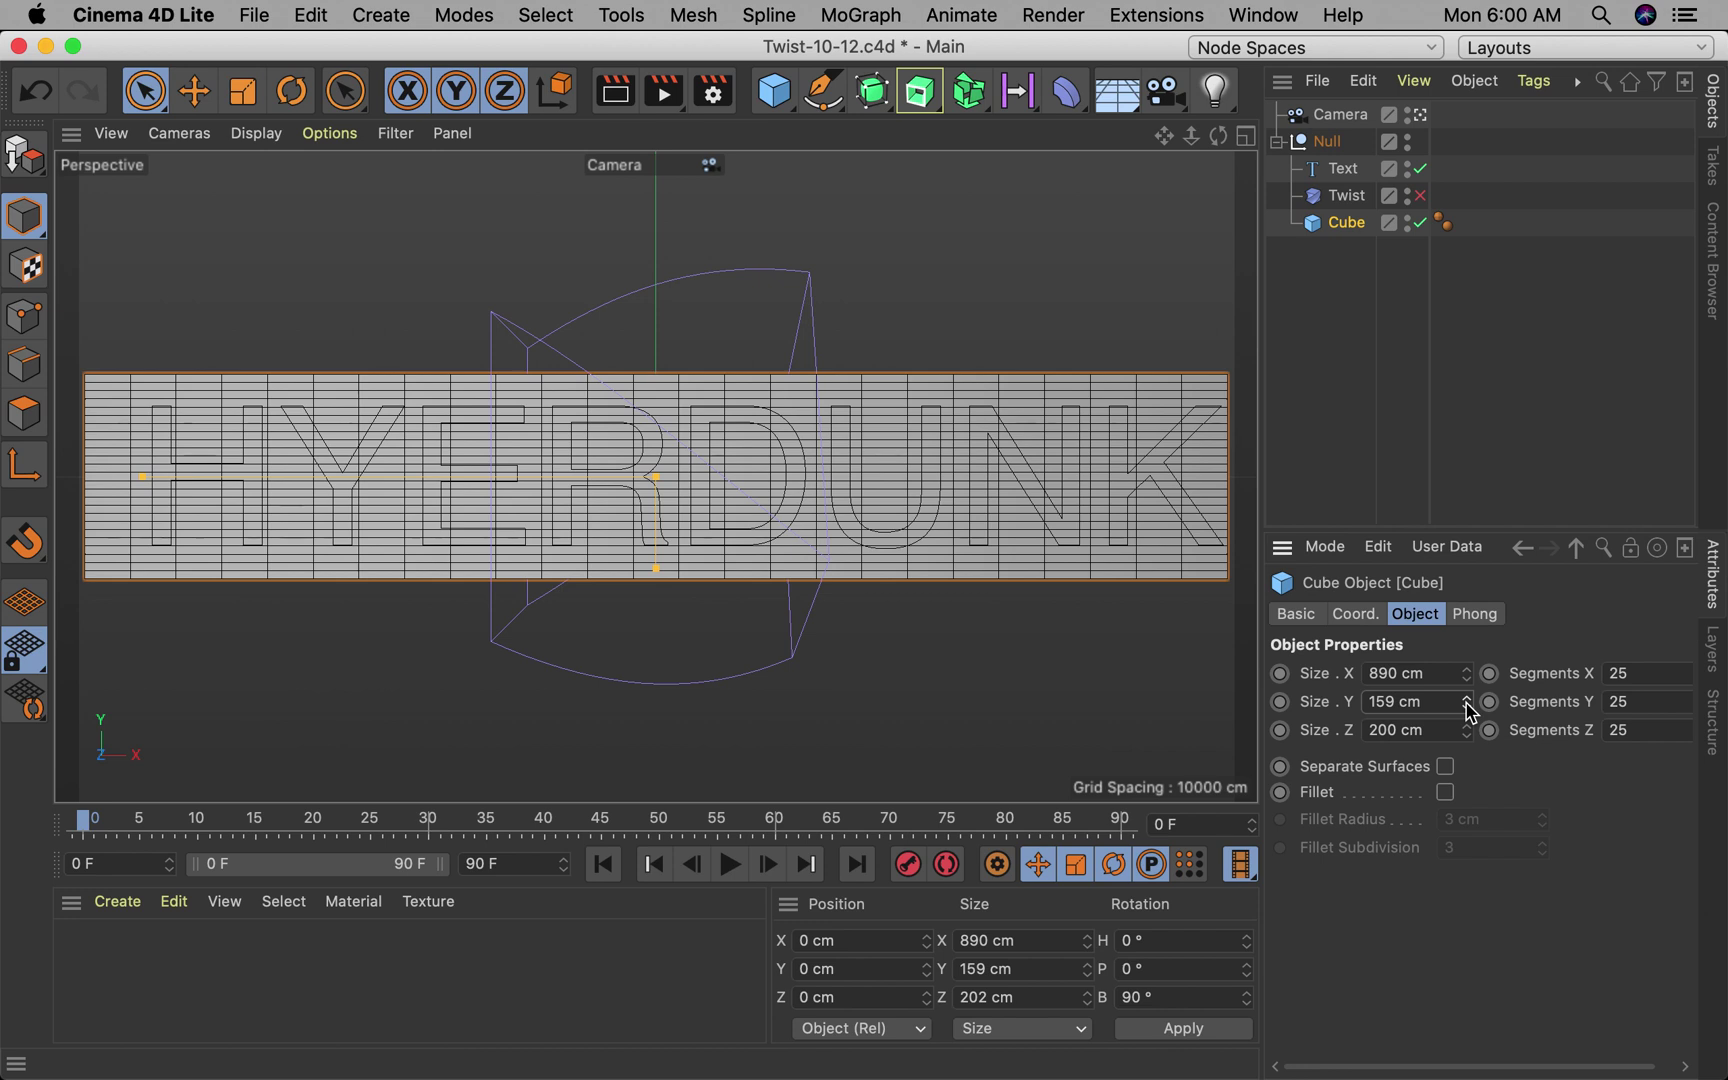
Step: Center the text on the cube by moving its Y position to about -426 cm
{"action": "left_click", "coordinate": [1343, 168]}
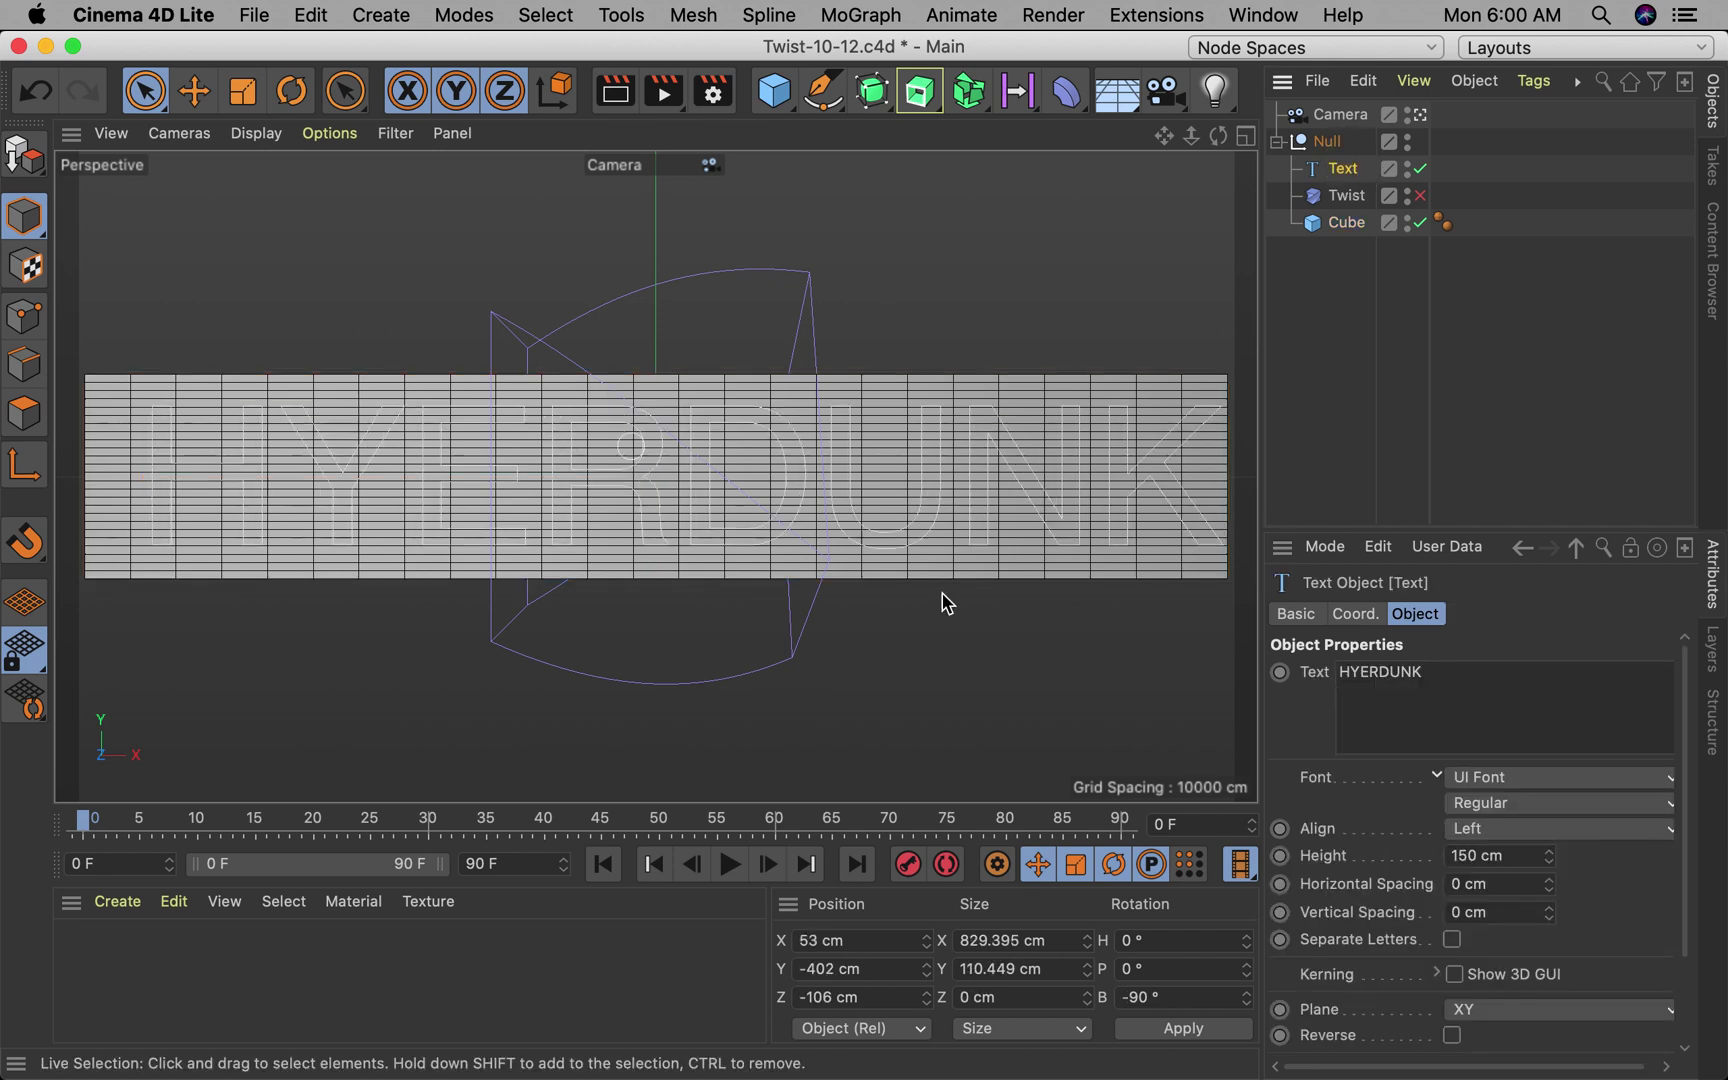
{"action": "left_click", "coordinate": [1356, 614]}
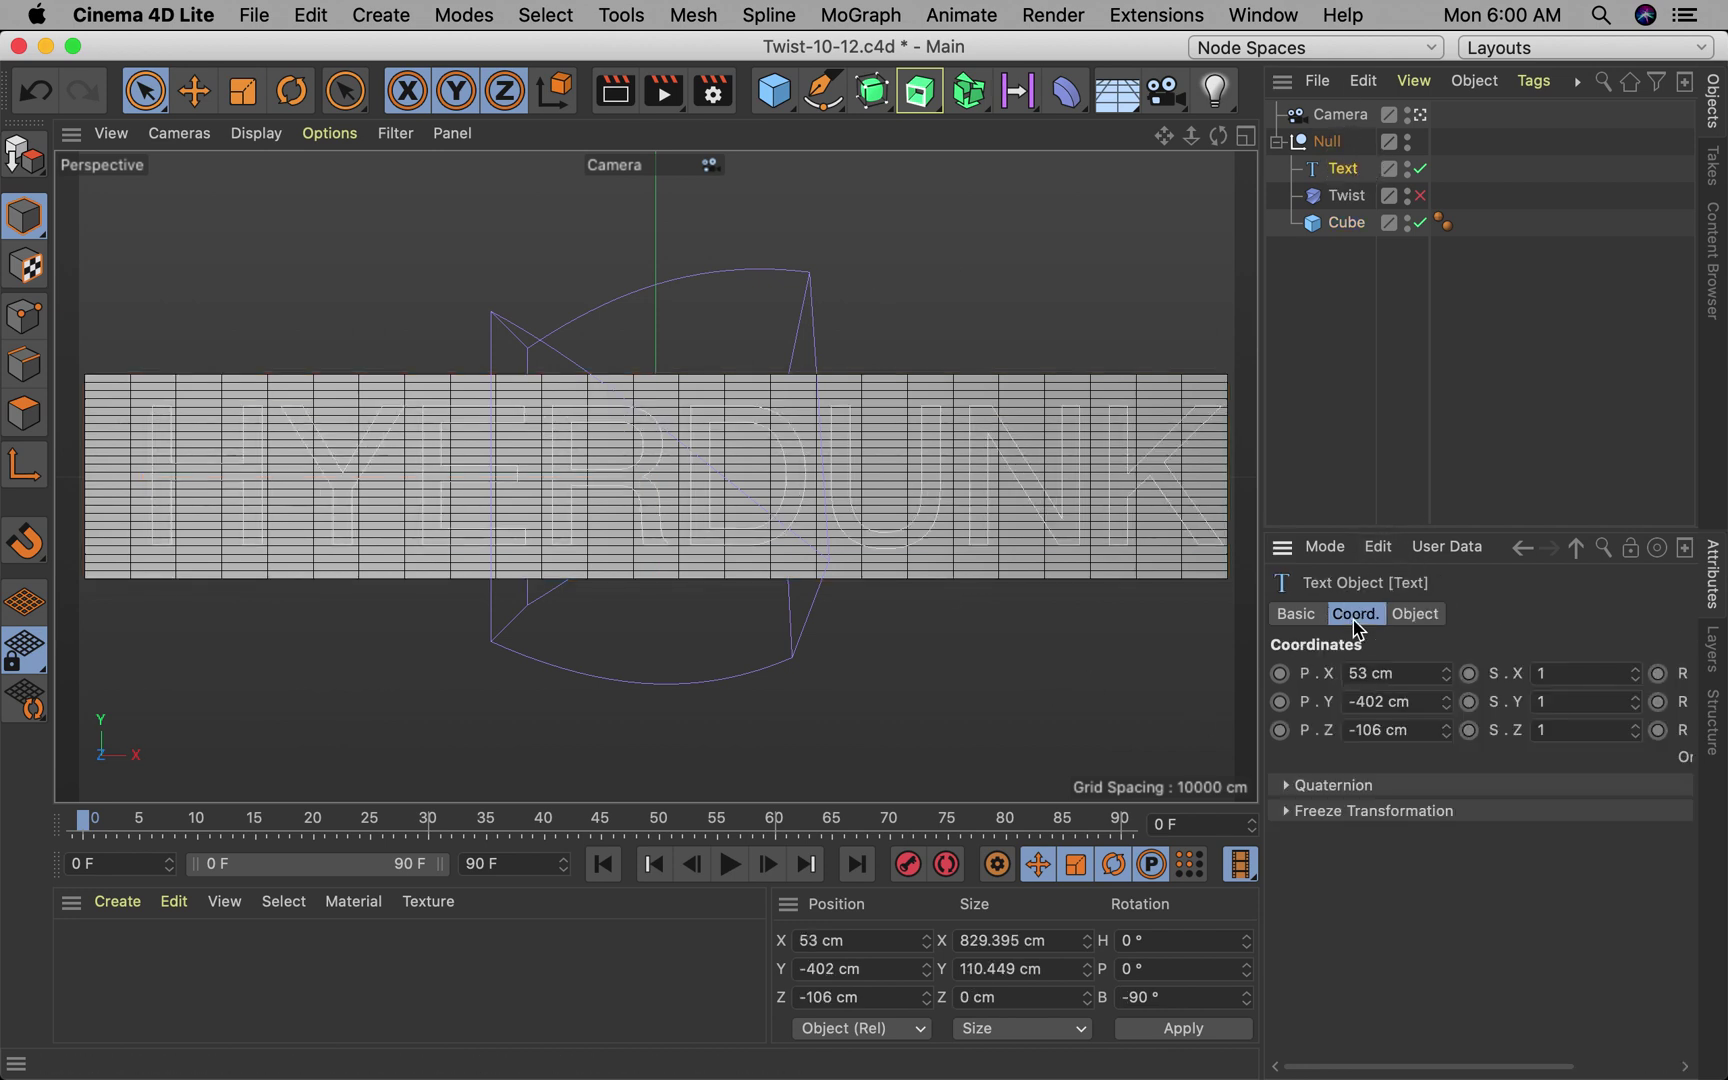
{"action": "left_click", "coordinate": [1448, 698]}
{"action": "left_click_drag", "start_coordinate": [1448, 700], "coordinate": [1448, 725]}
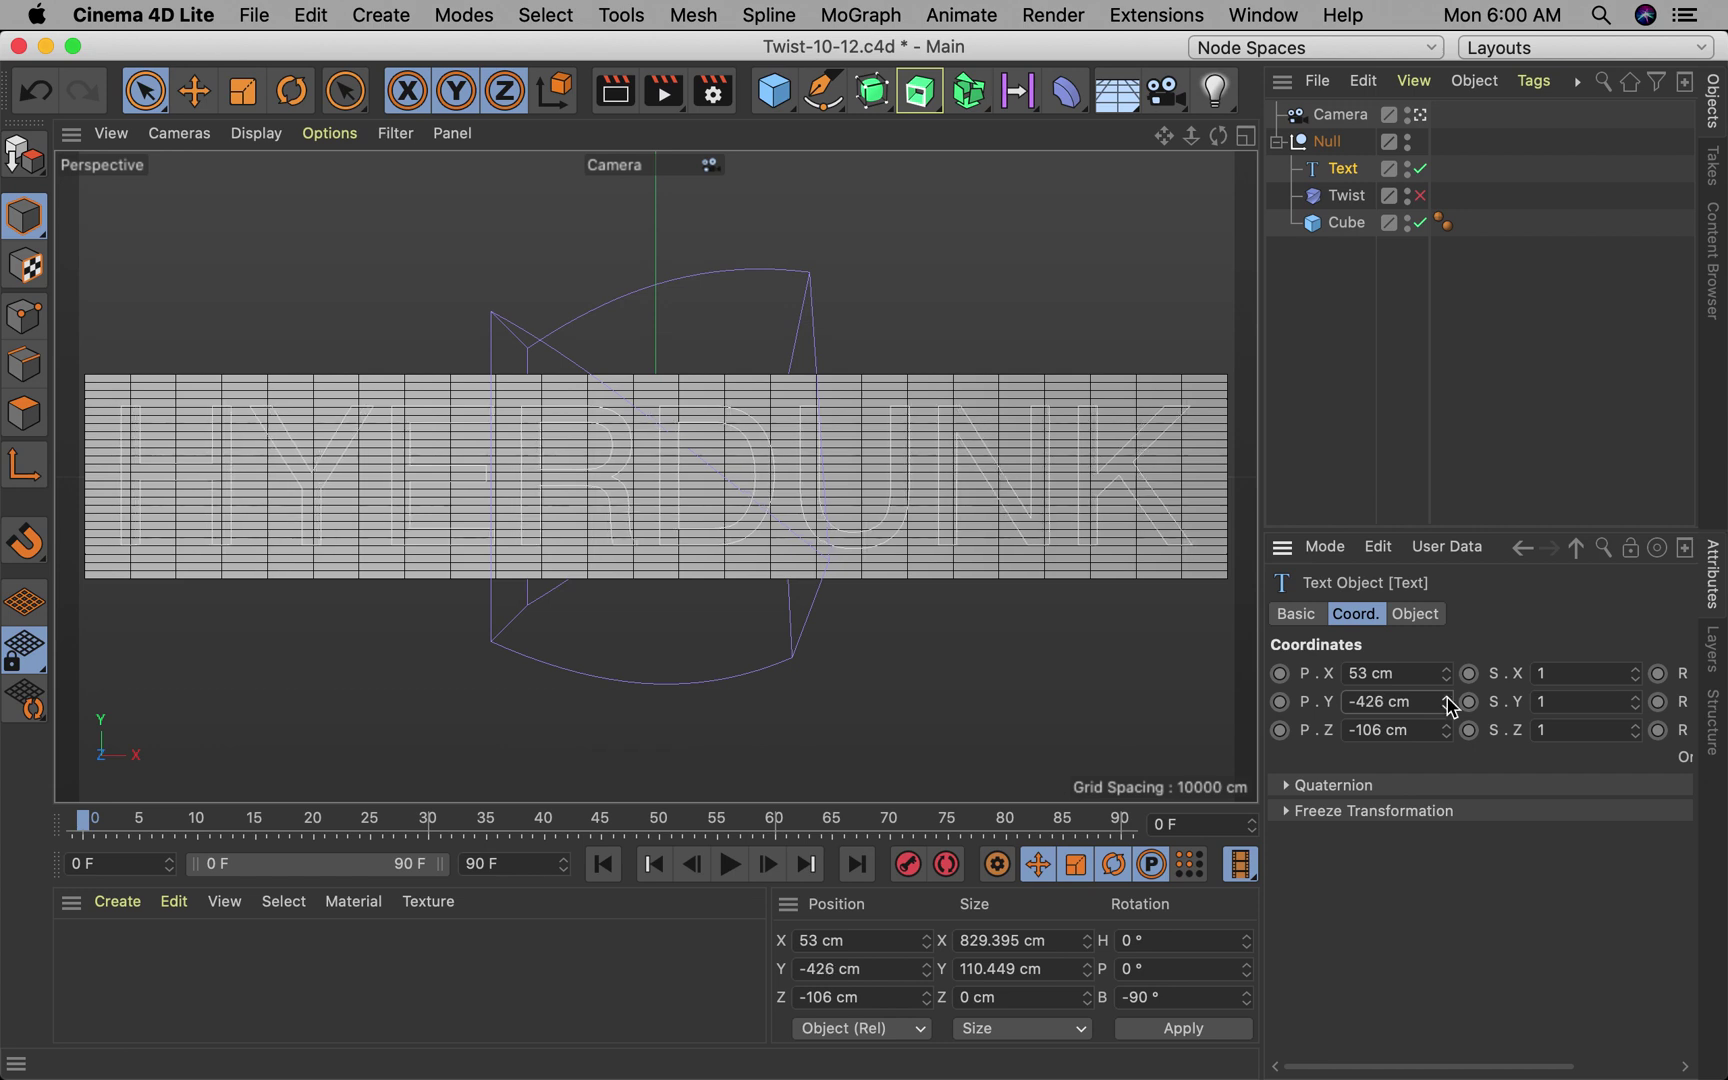
{"action": "left_click", "coordinate": [1441, 461]}
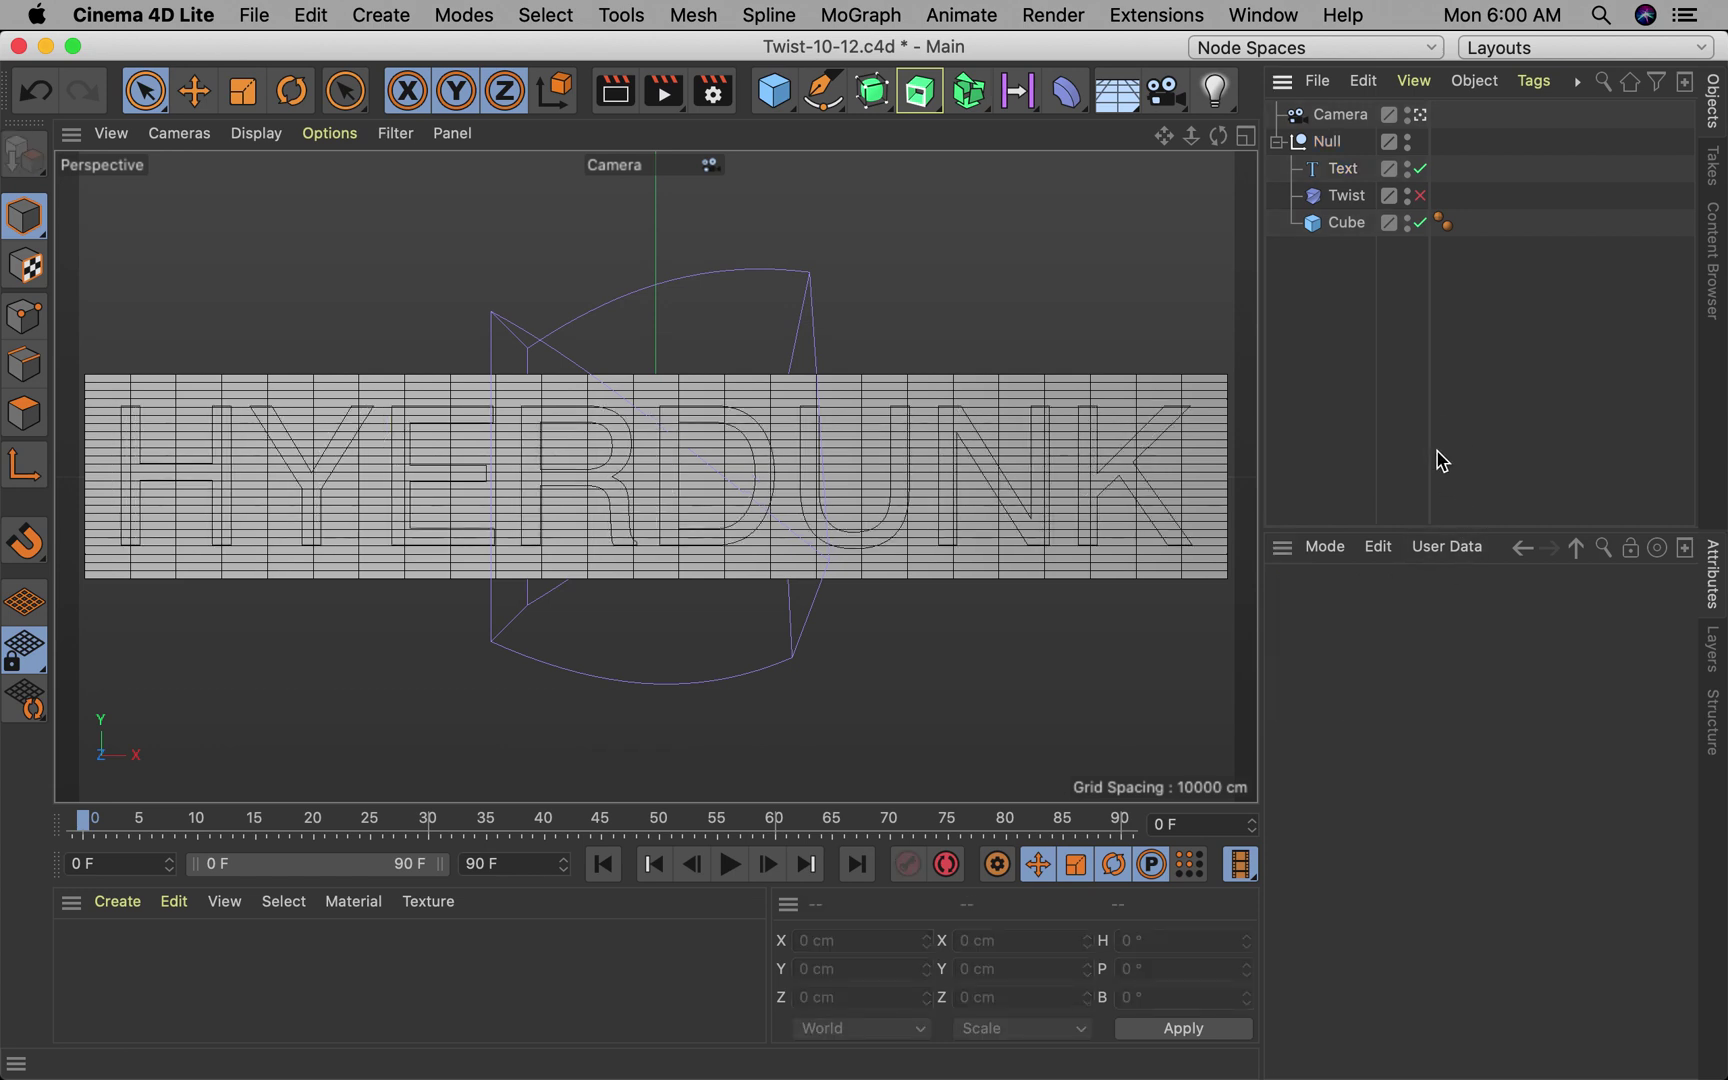
{"action": "left_click", "coordinate": [1340, 172]}
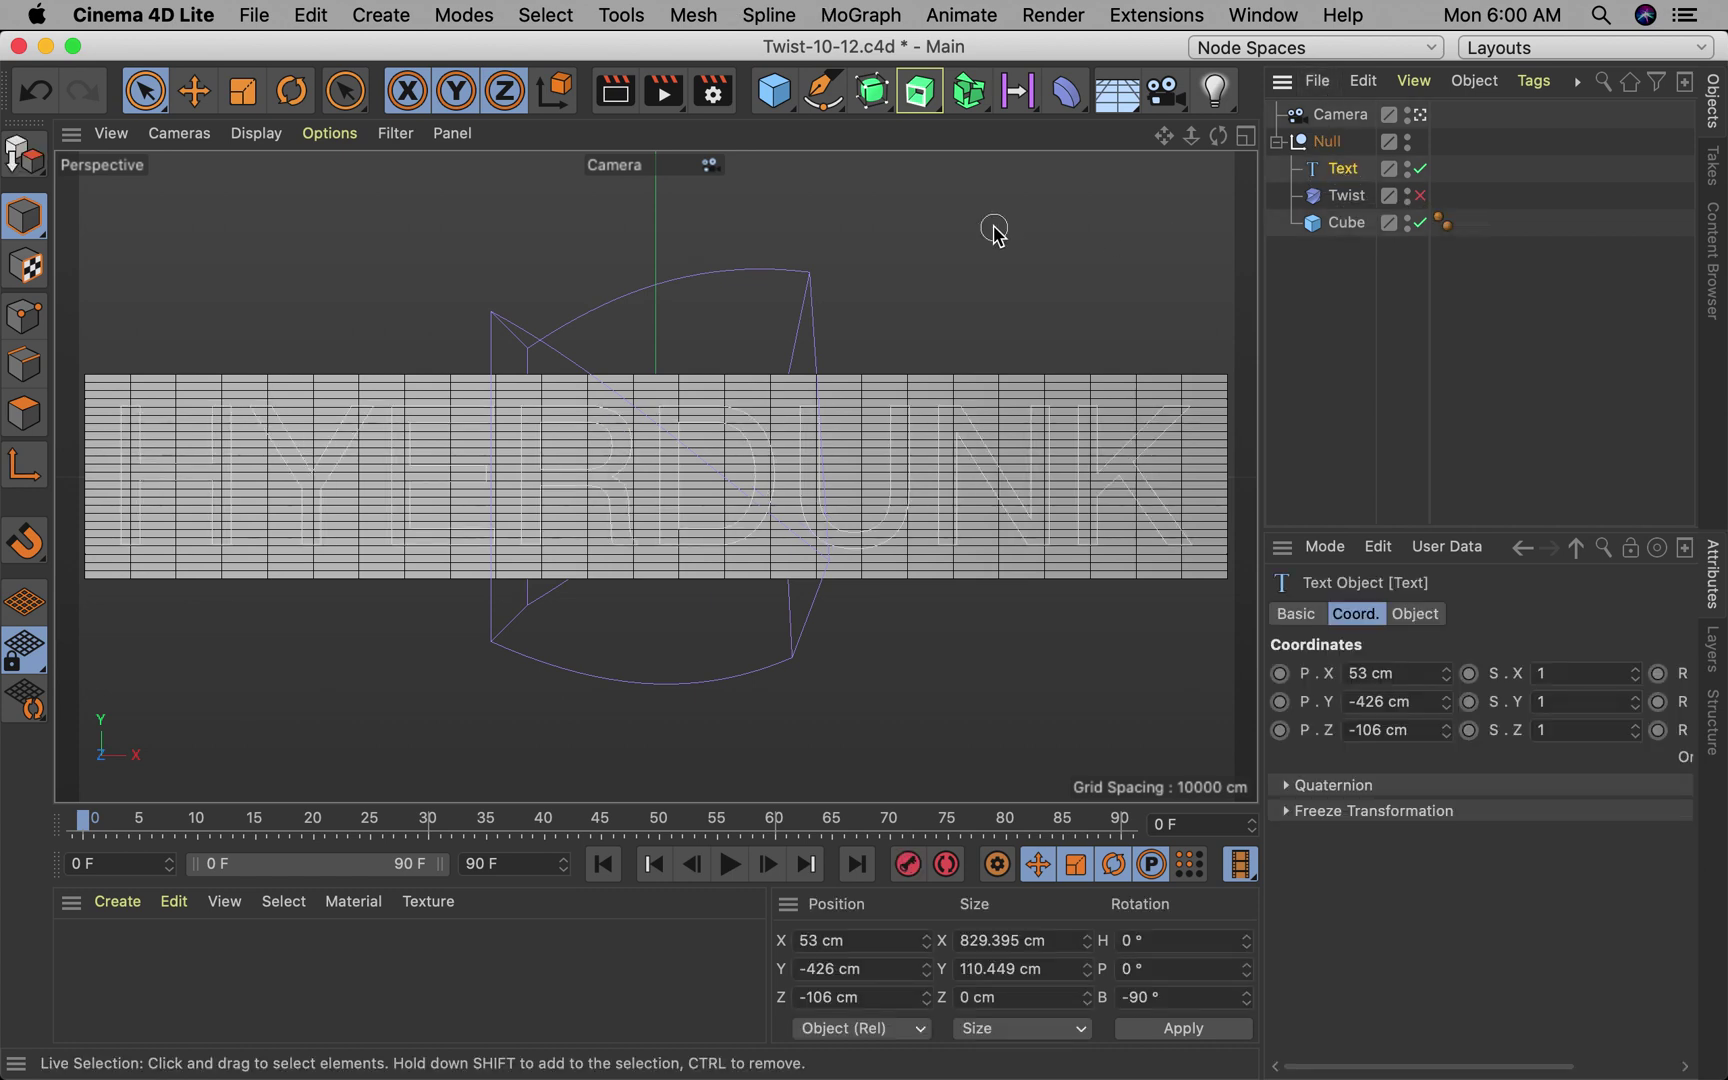
Step: Add an Extrude object inside the Null and make the Text spline its child
{"action": "left_click", "coordinate": [915, 95]}
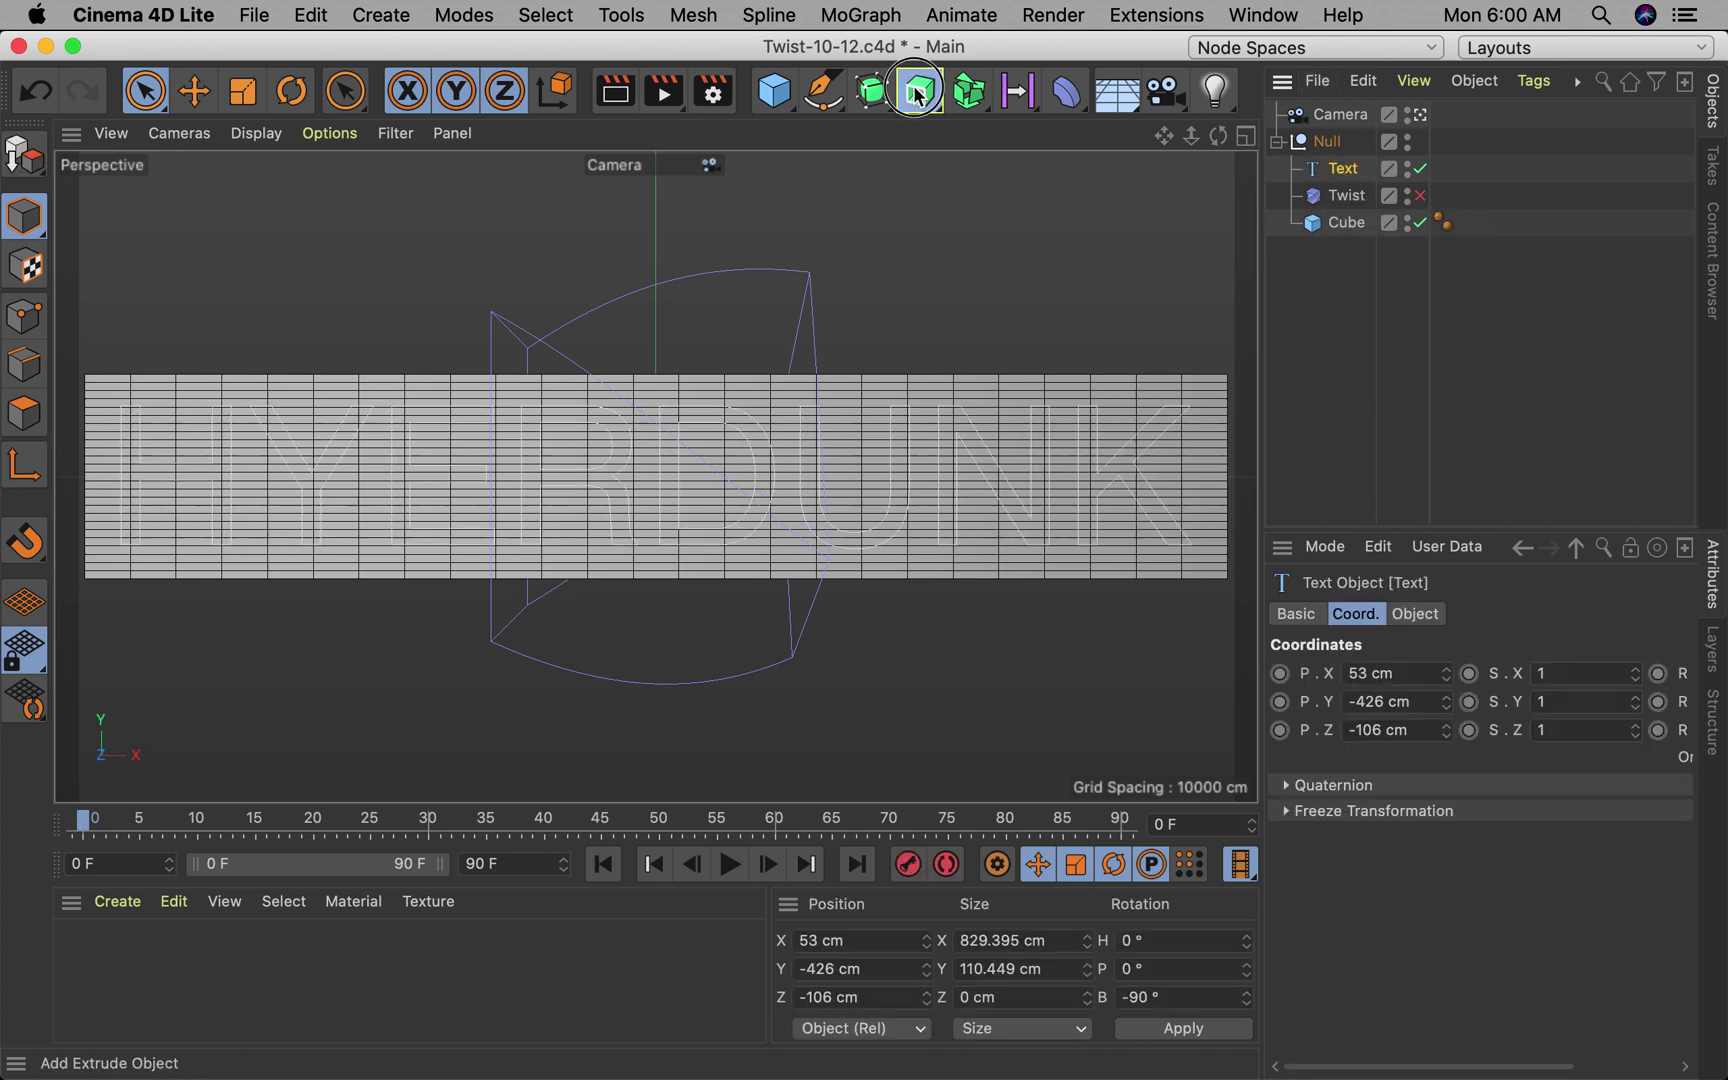
{"action": "left_click_drag", "start_coordinate": [912, 88], "coordinate": [1000, 126]}
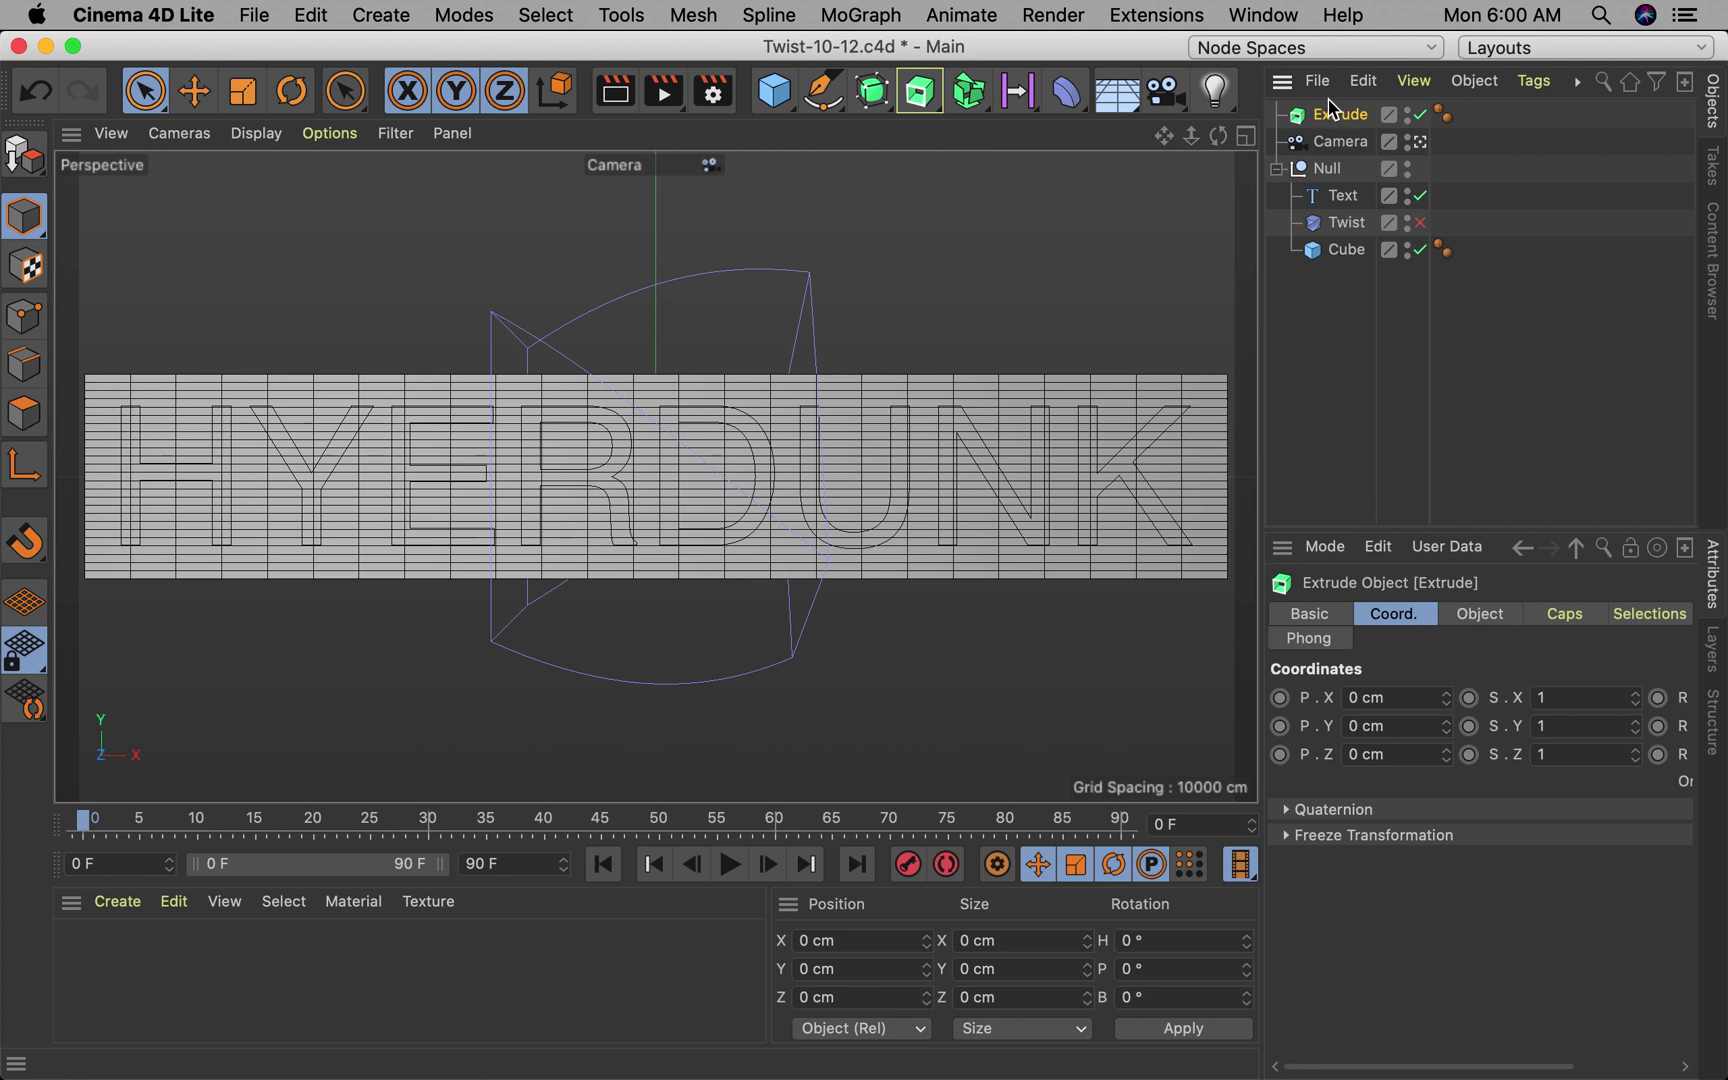
{"action": "left_click_drag", "start_coordinate": [1337, 115], "coordinate": [1357, 176]}
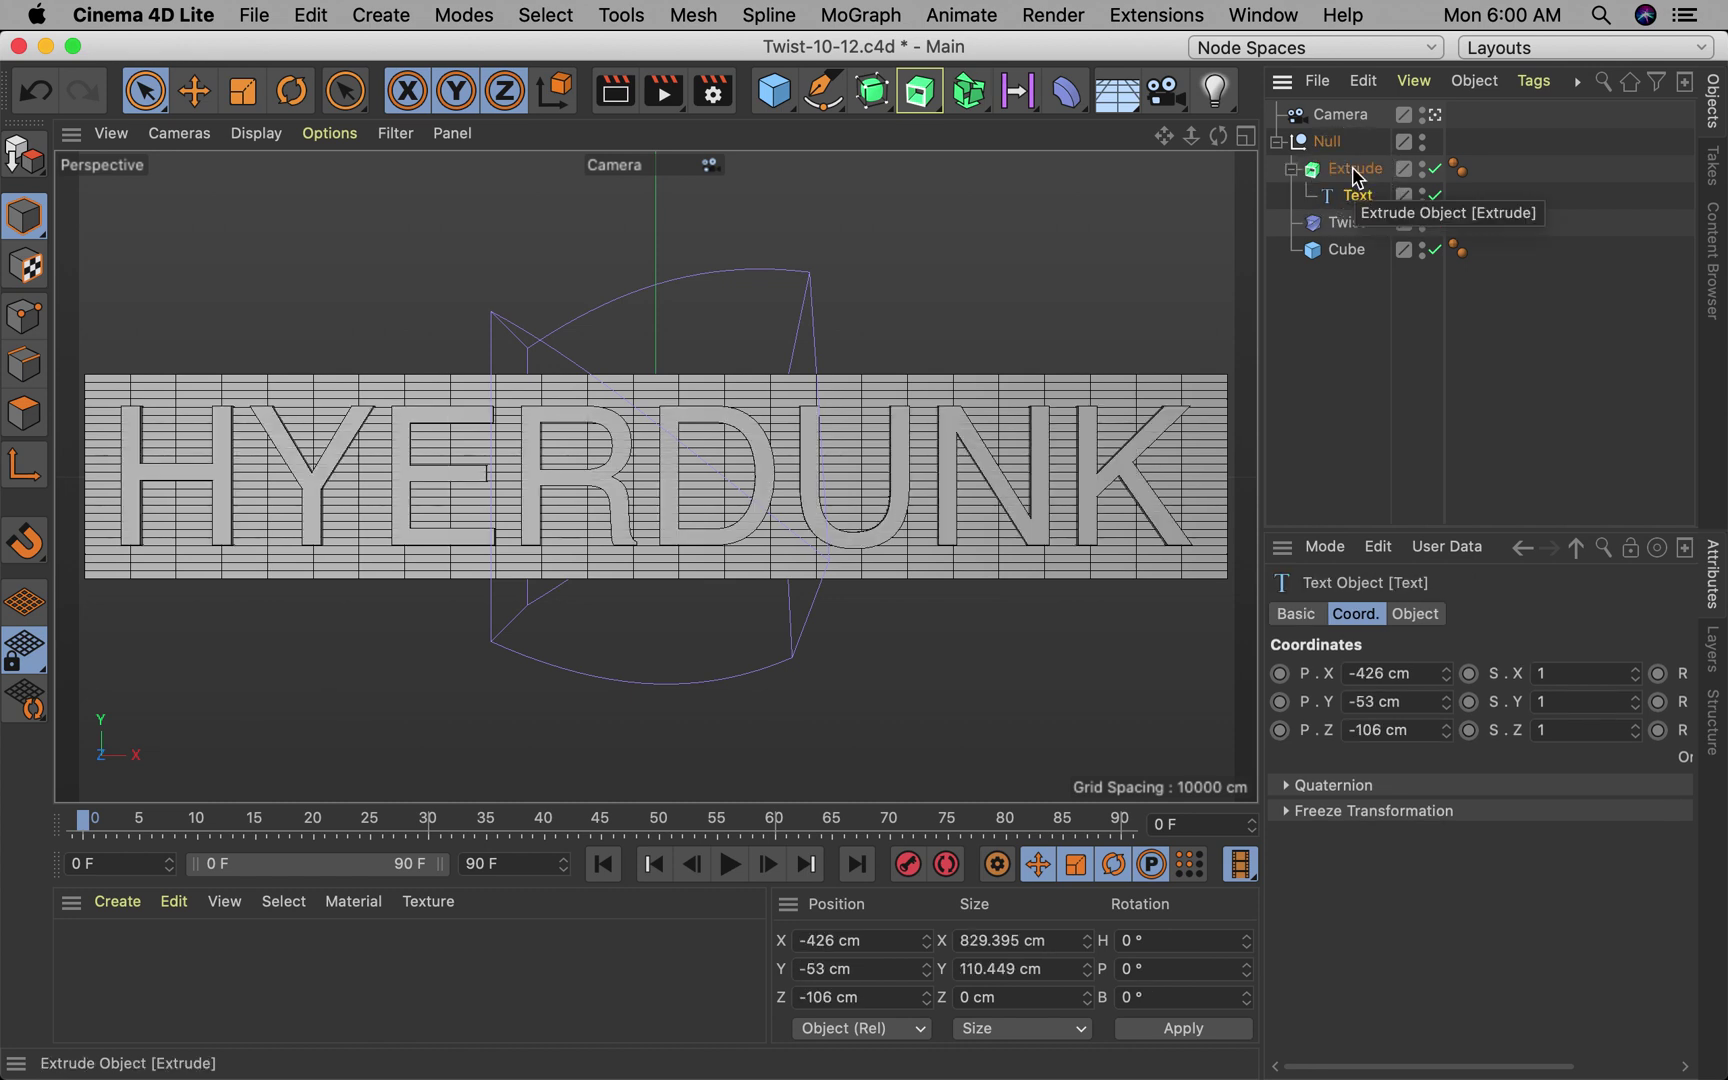
Step: From the default camera, correct the spelling of the text object to HYPERDUNK
{"action": "left_click", "coordinate": [1436, 115]}
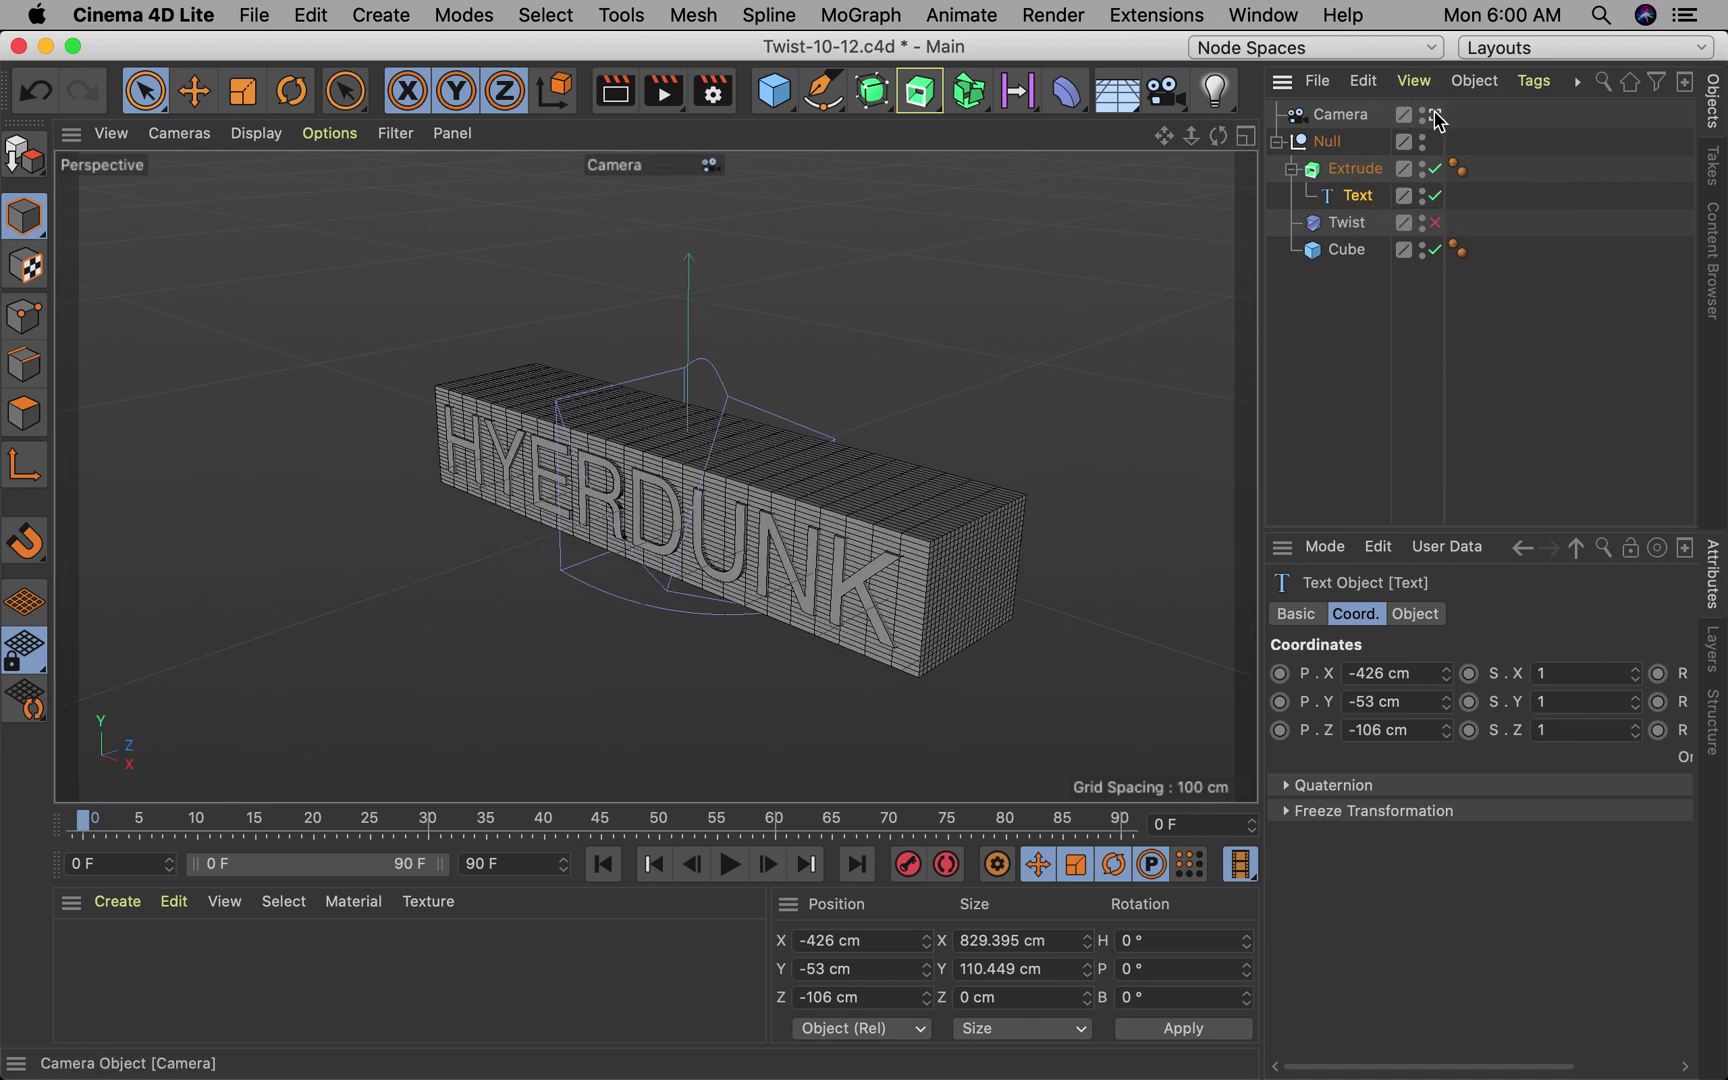
{"action": "left_click", "coordinate": [1436, 116]}
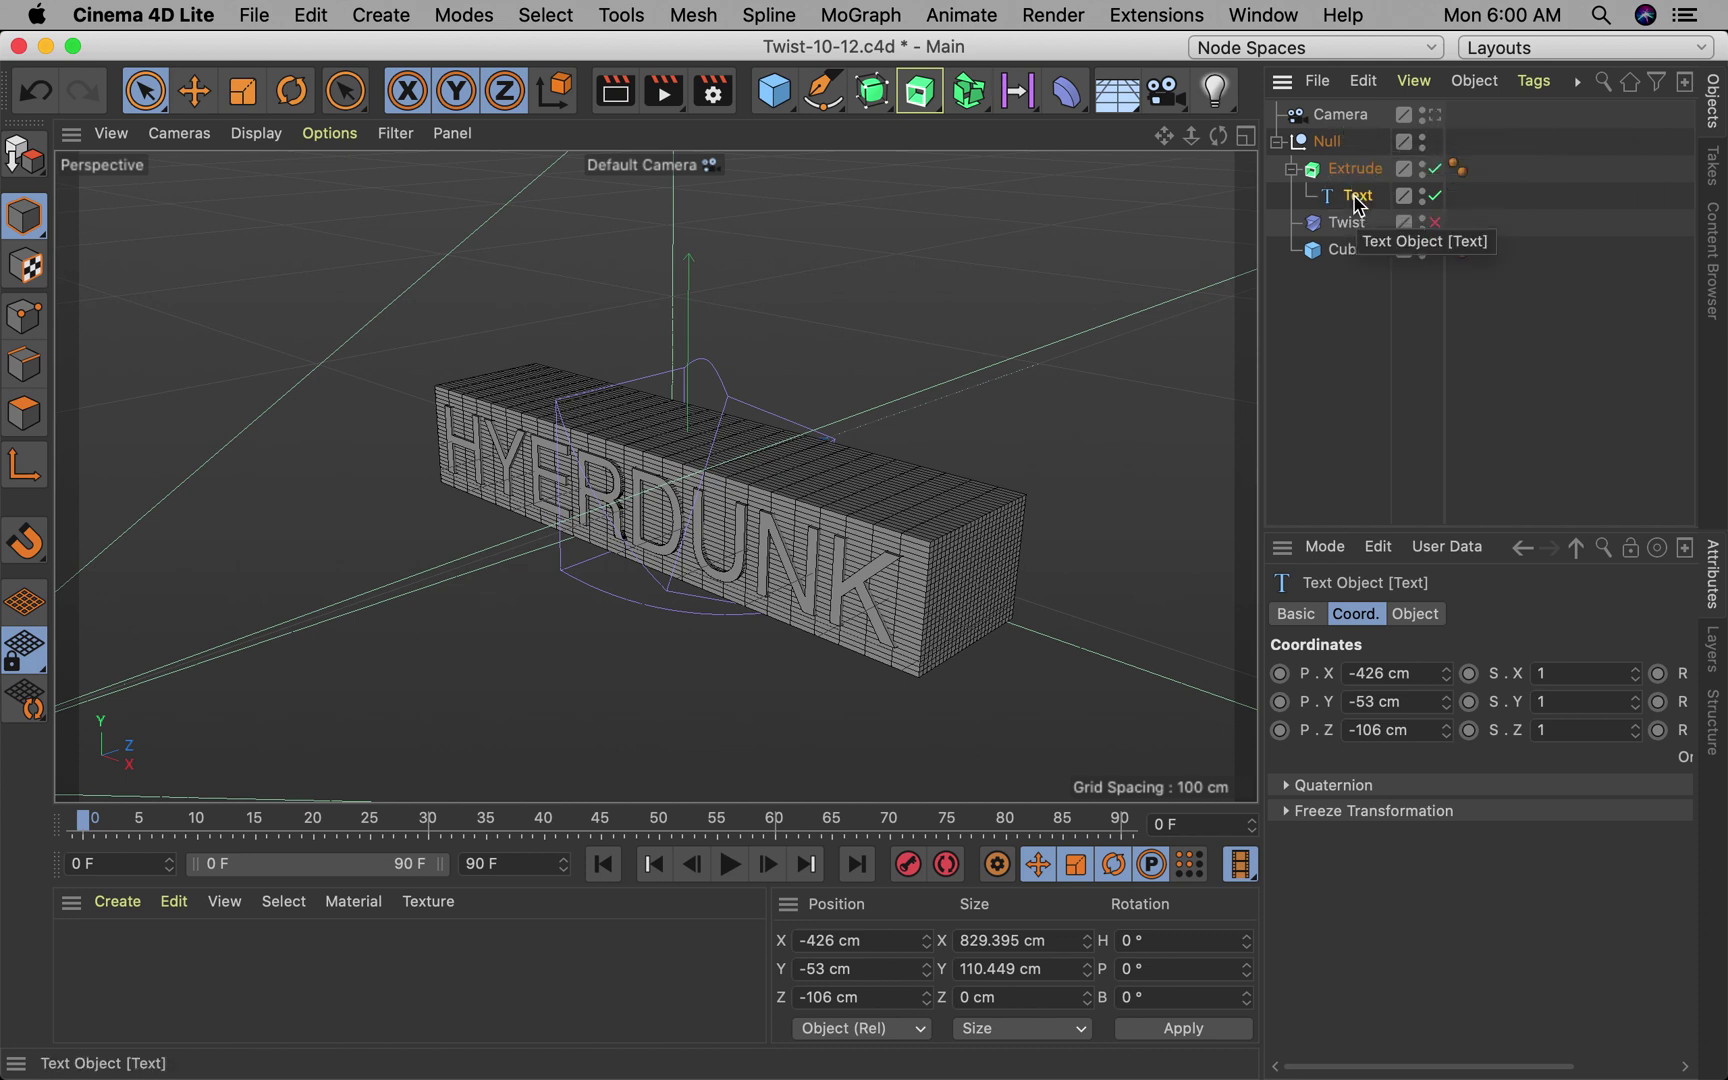
{"action": "left_click", "coordinate": [1363, 437]}
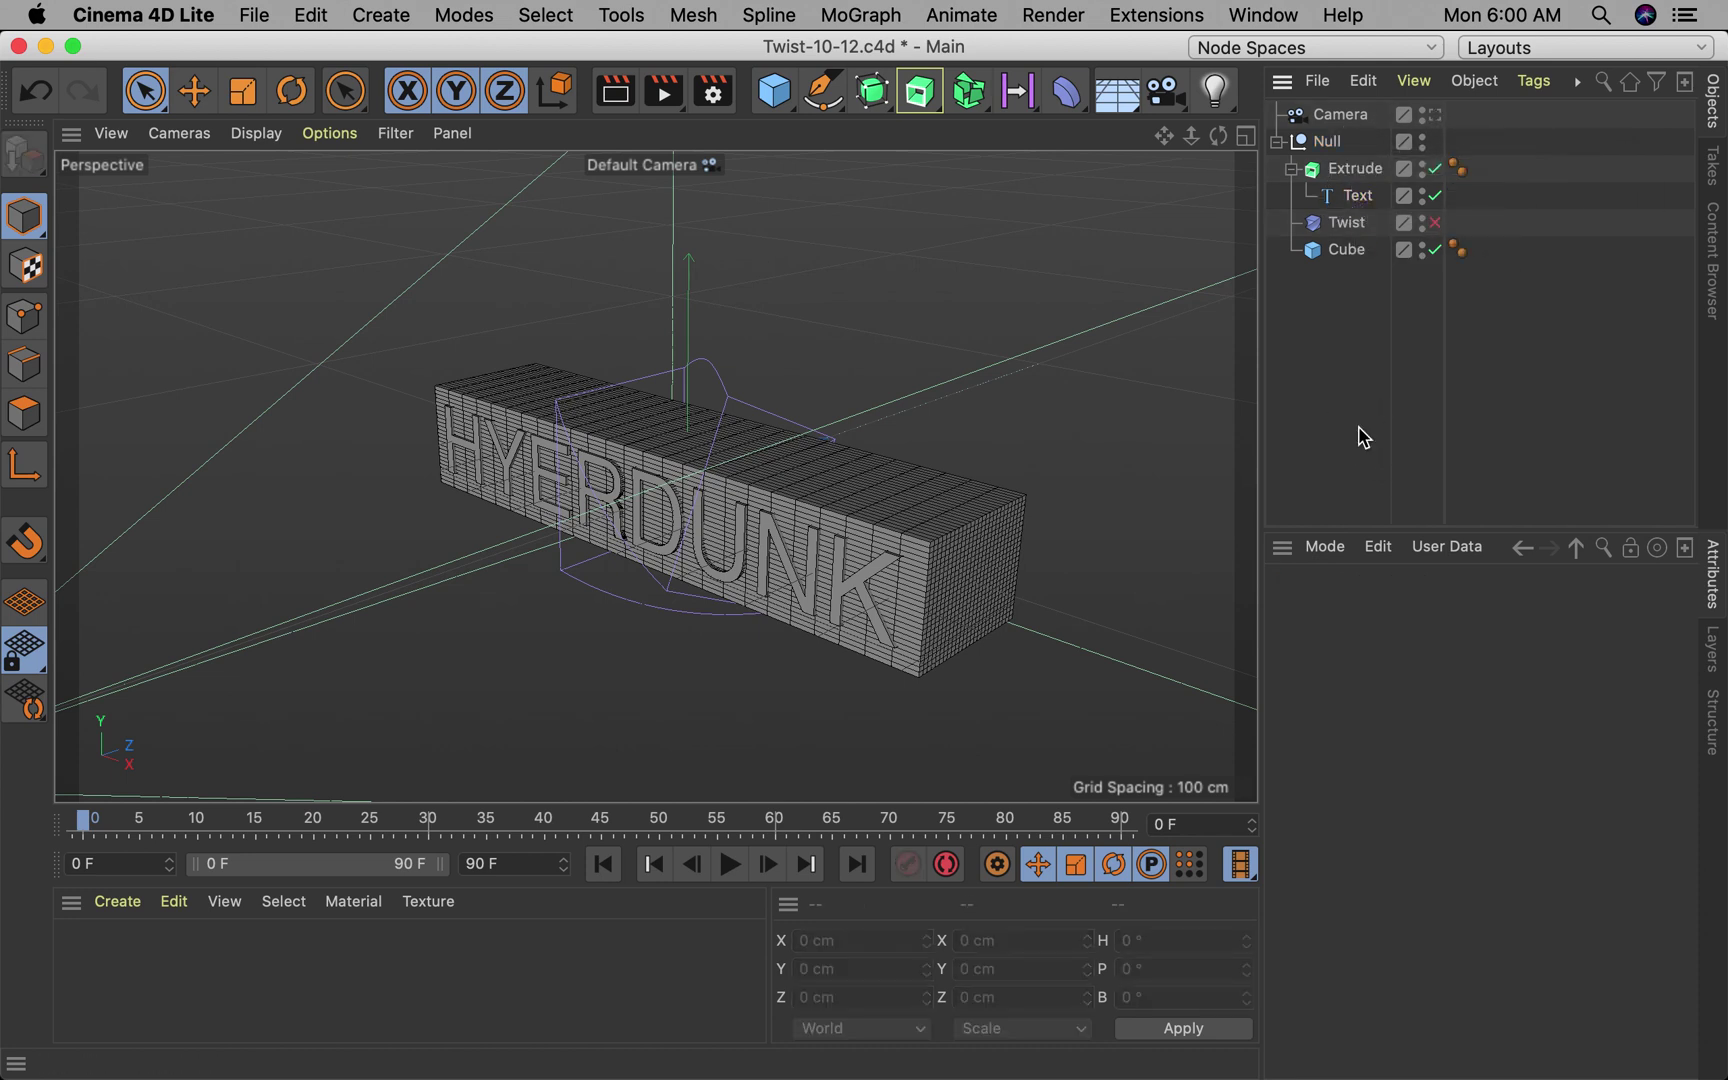
{"action": "left_click", "coordinate": [1356, 196]}
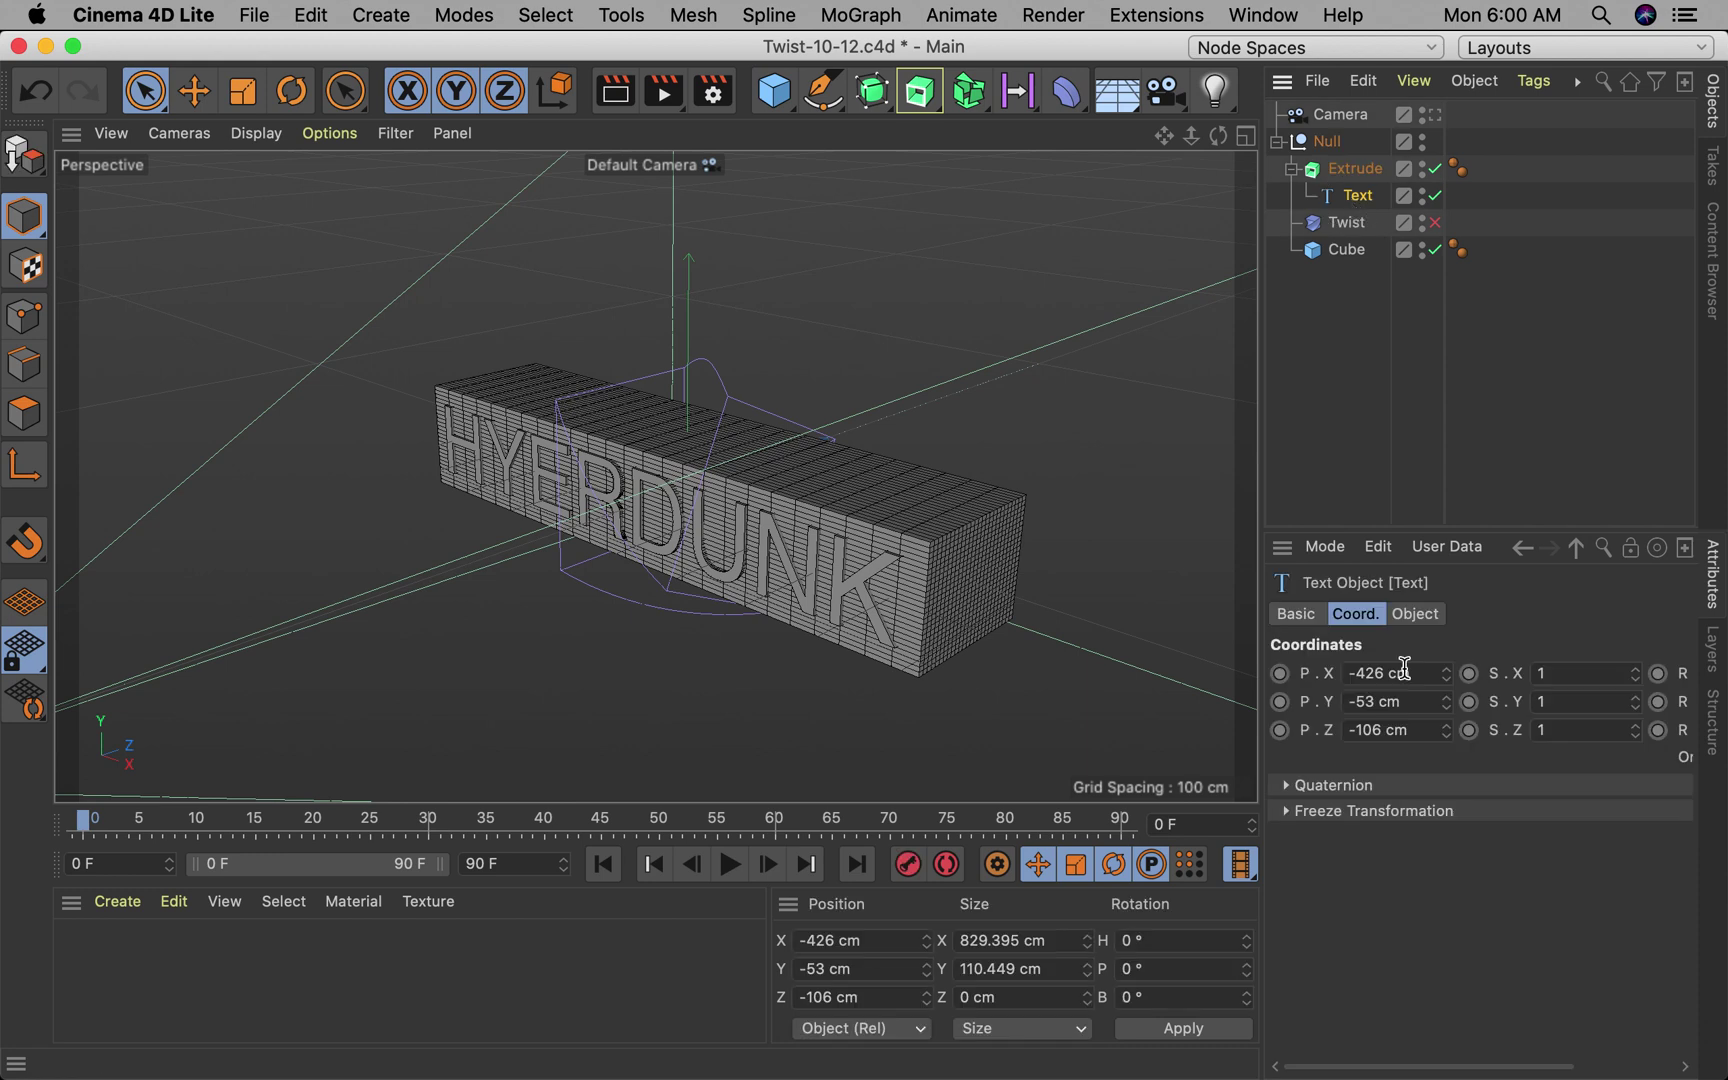
{"action": "left_click", "coordinate": [1293, 616]}
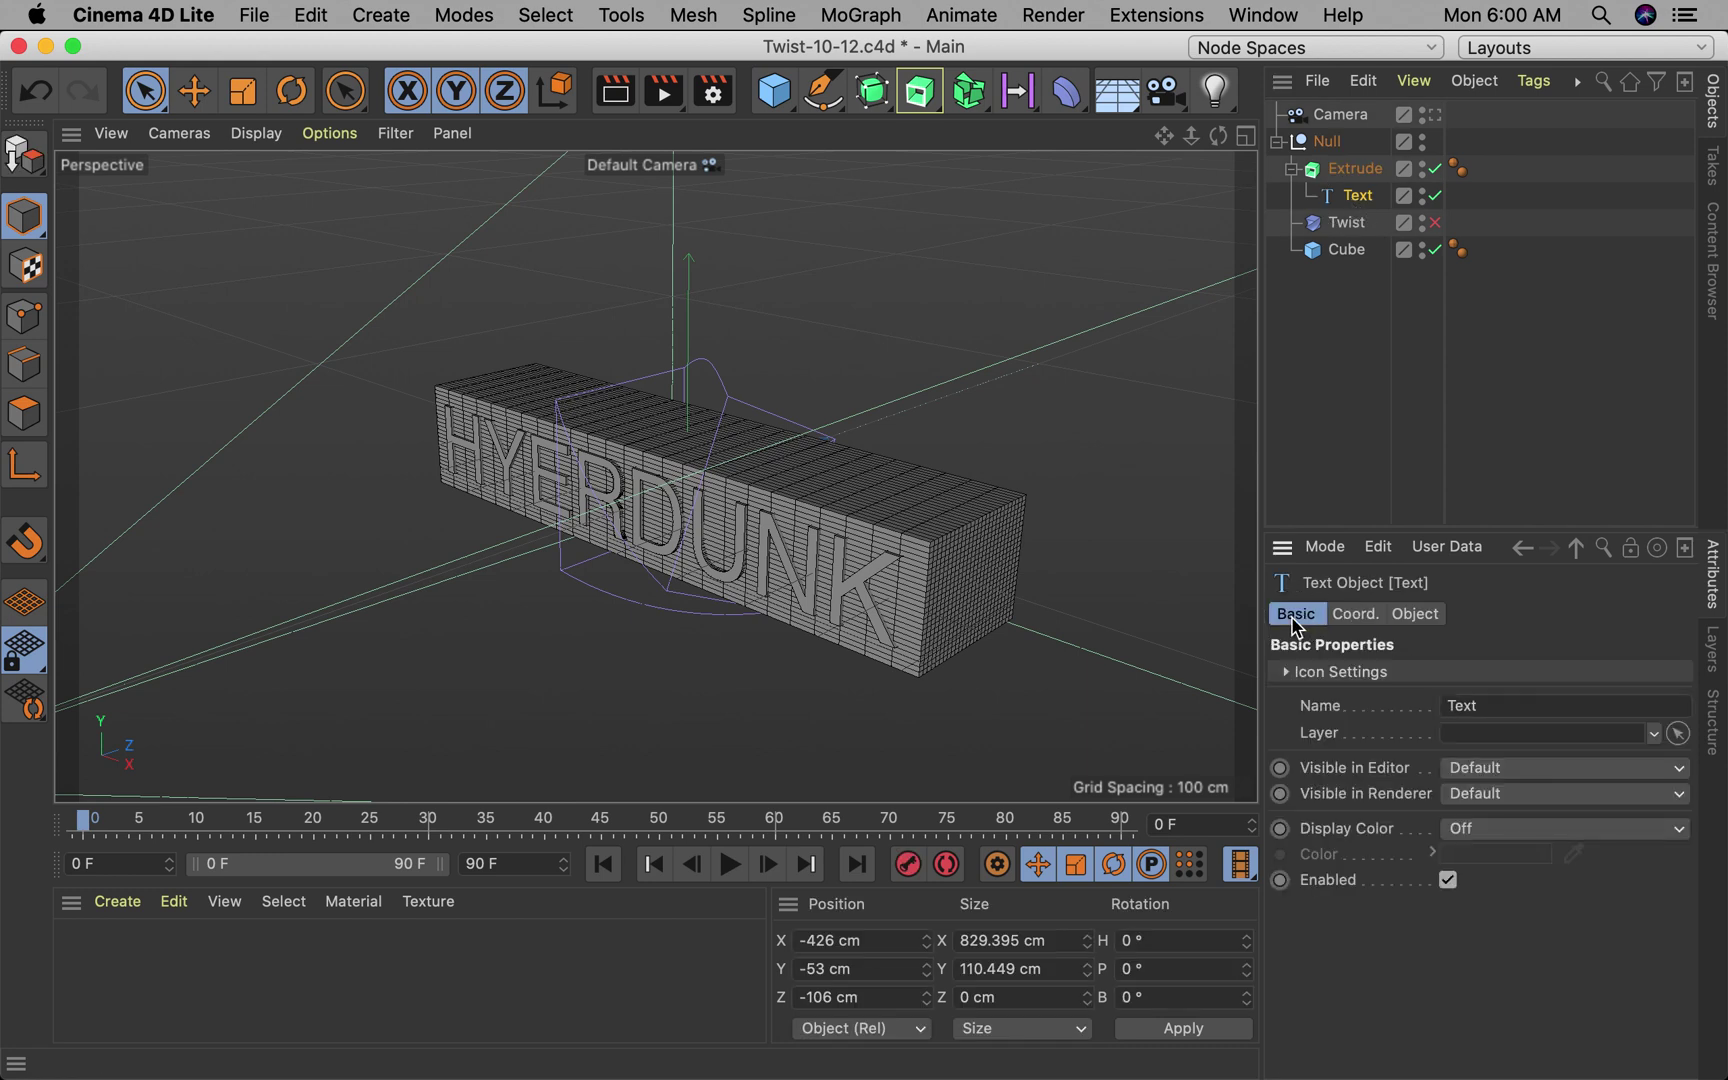
{"action": "left_click", "coordinate": [1390, 615]}
{"action": "left_click", "coordinate": [1360, 675]}
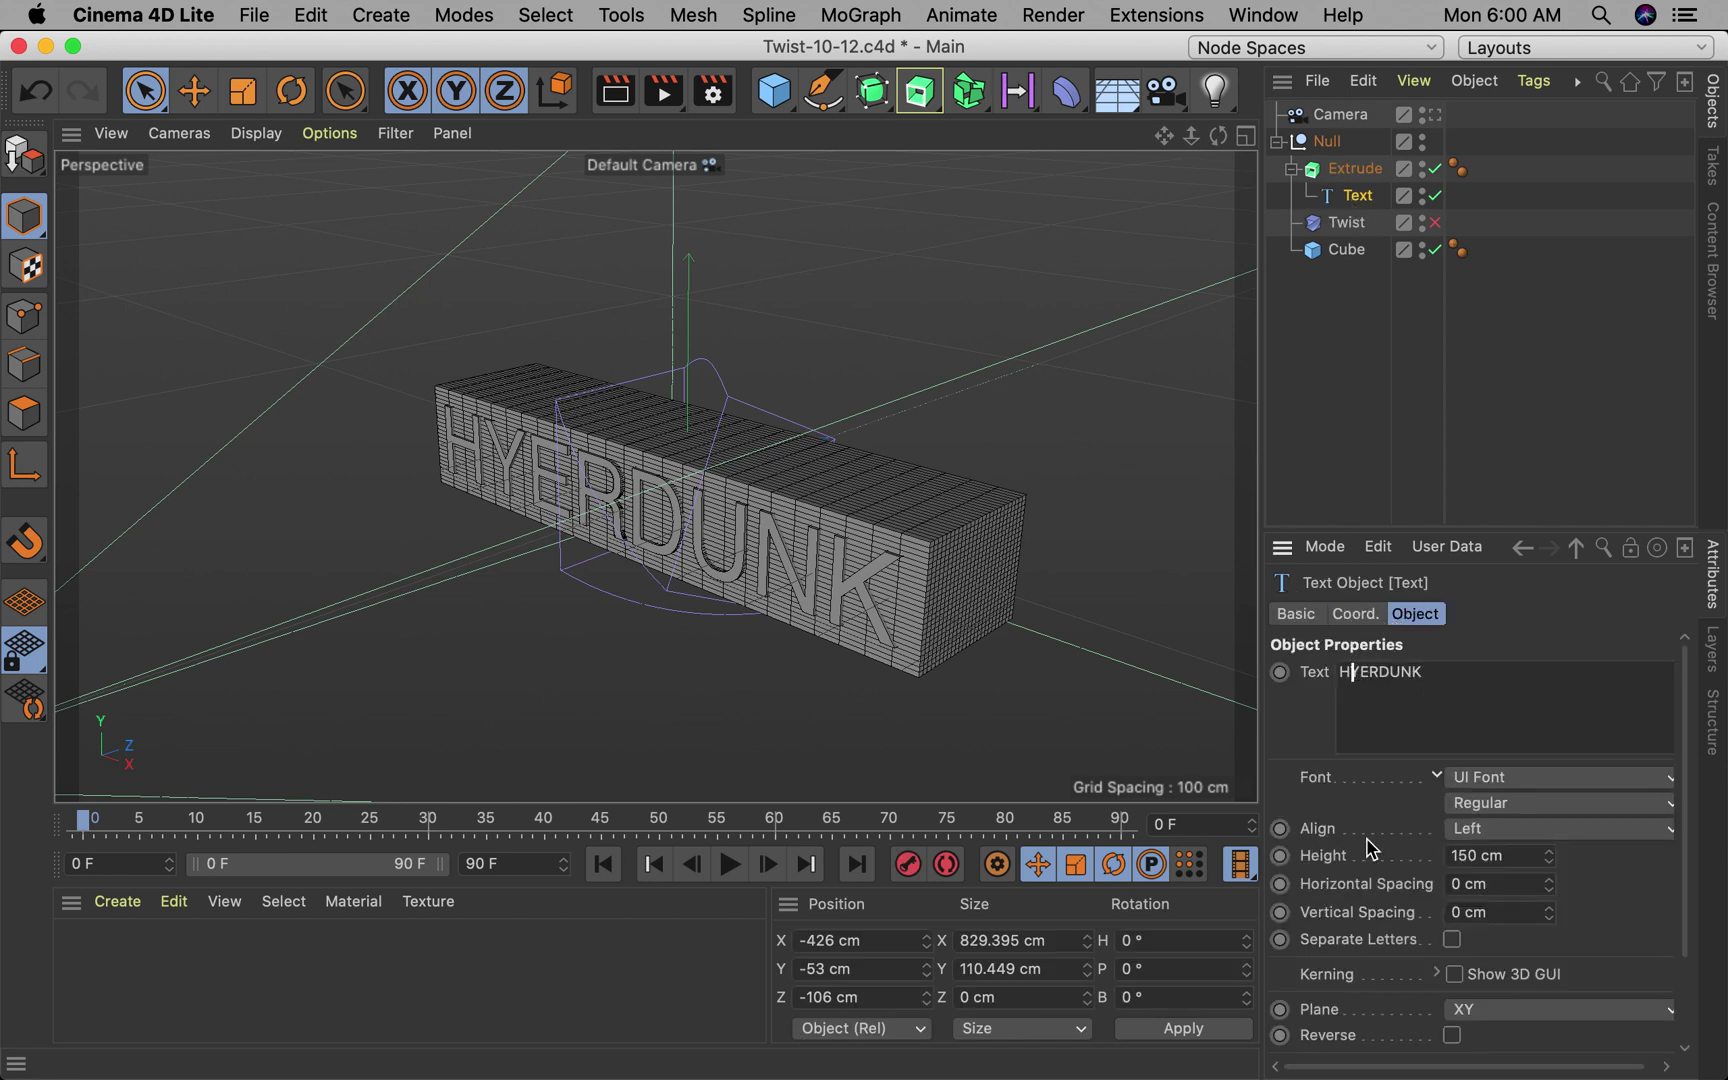
{"action": "key", "text": "Right"}
{"action": "type", "text": "P"}
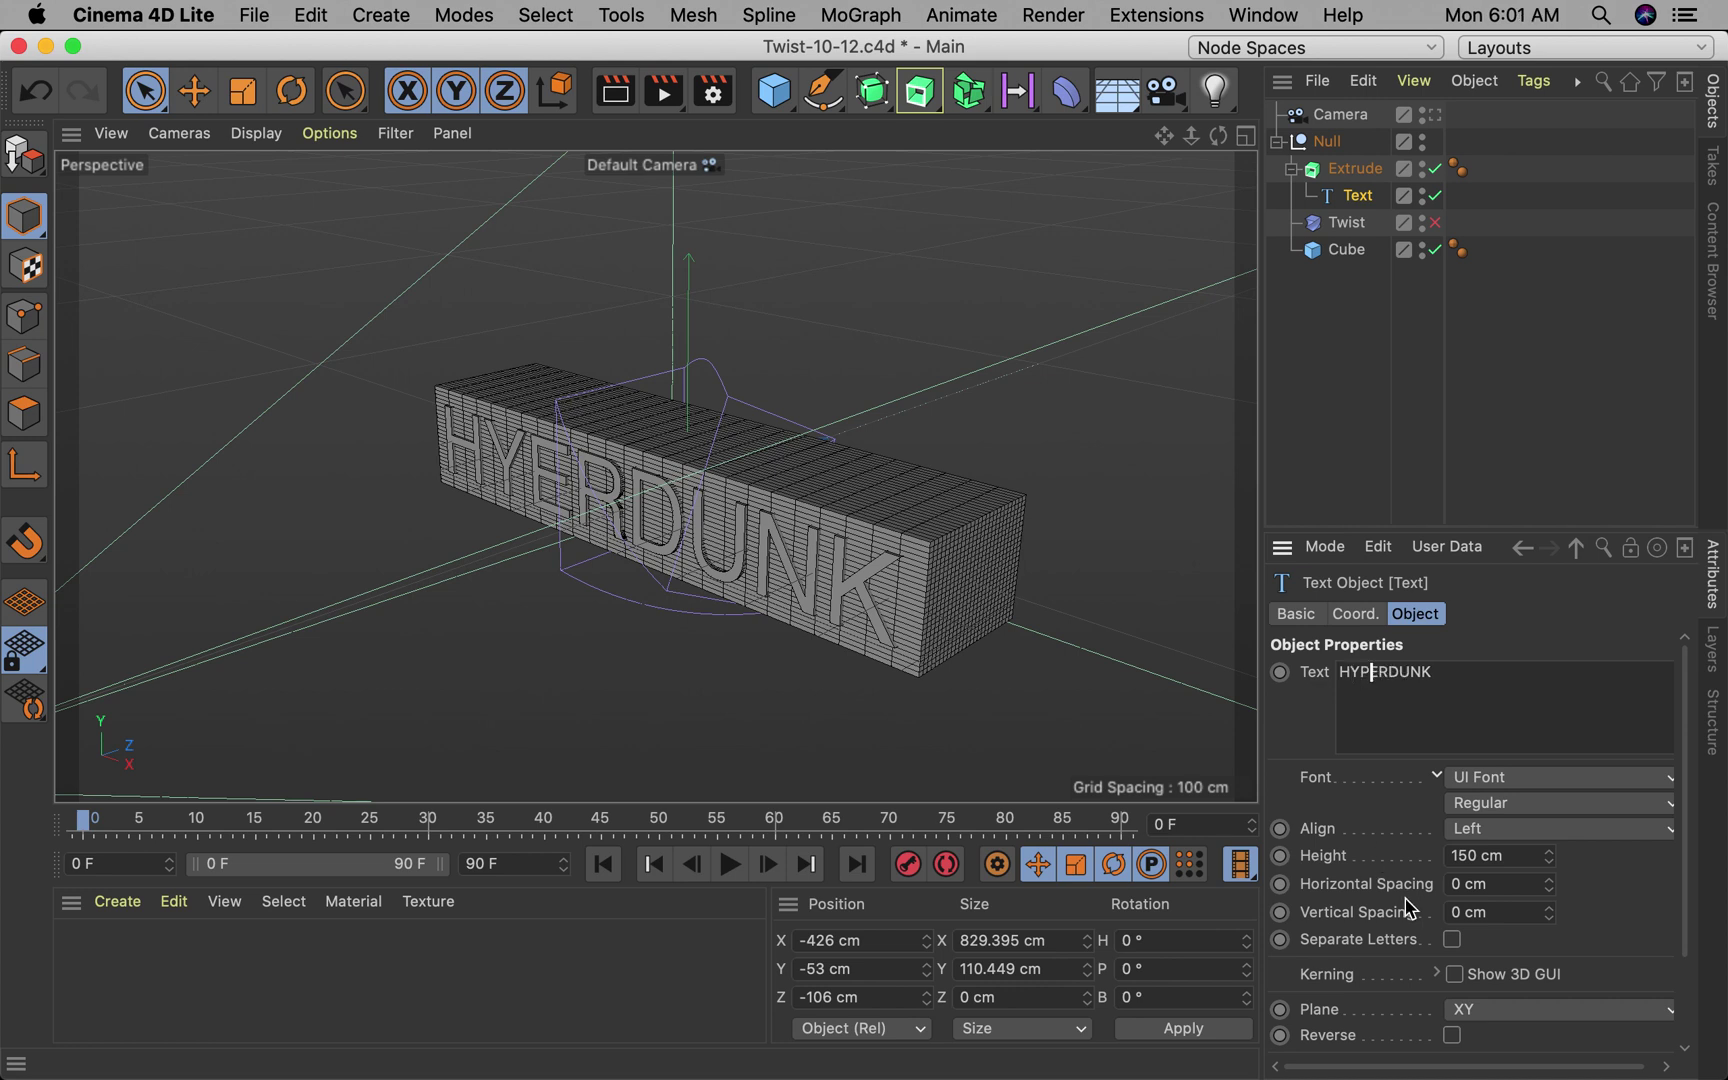
{"action": "left_click", "coordinate": [1280, 746]}
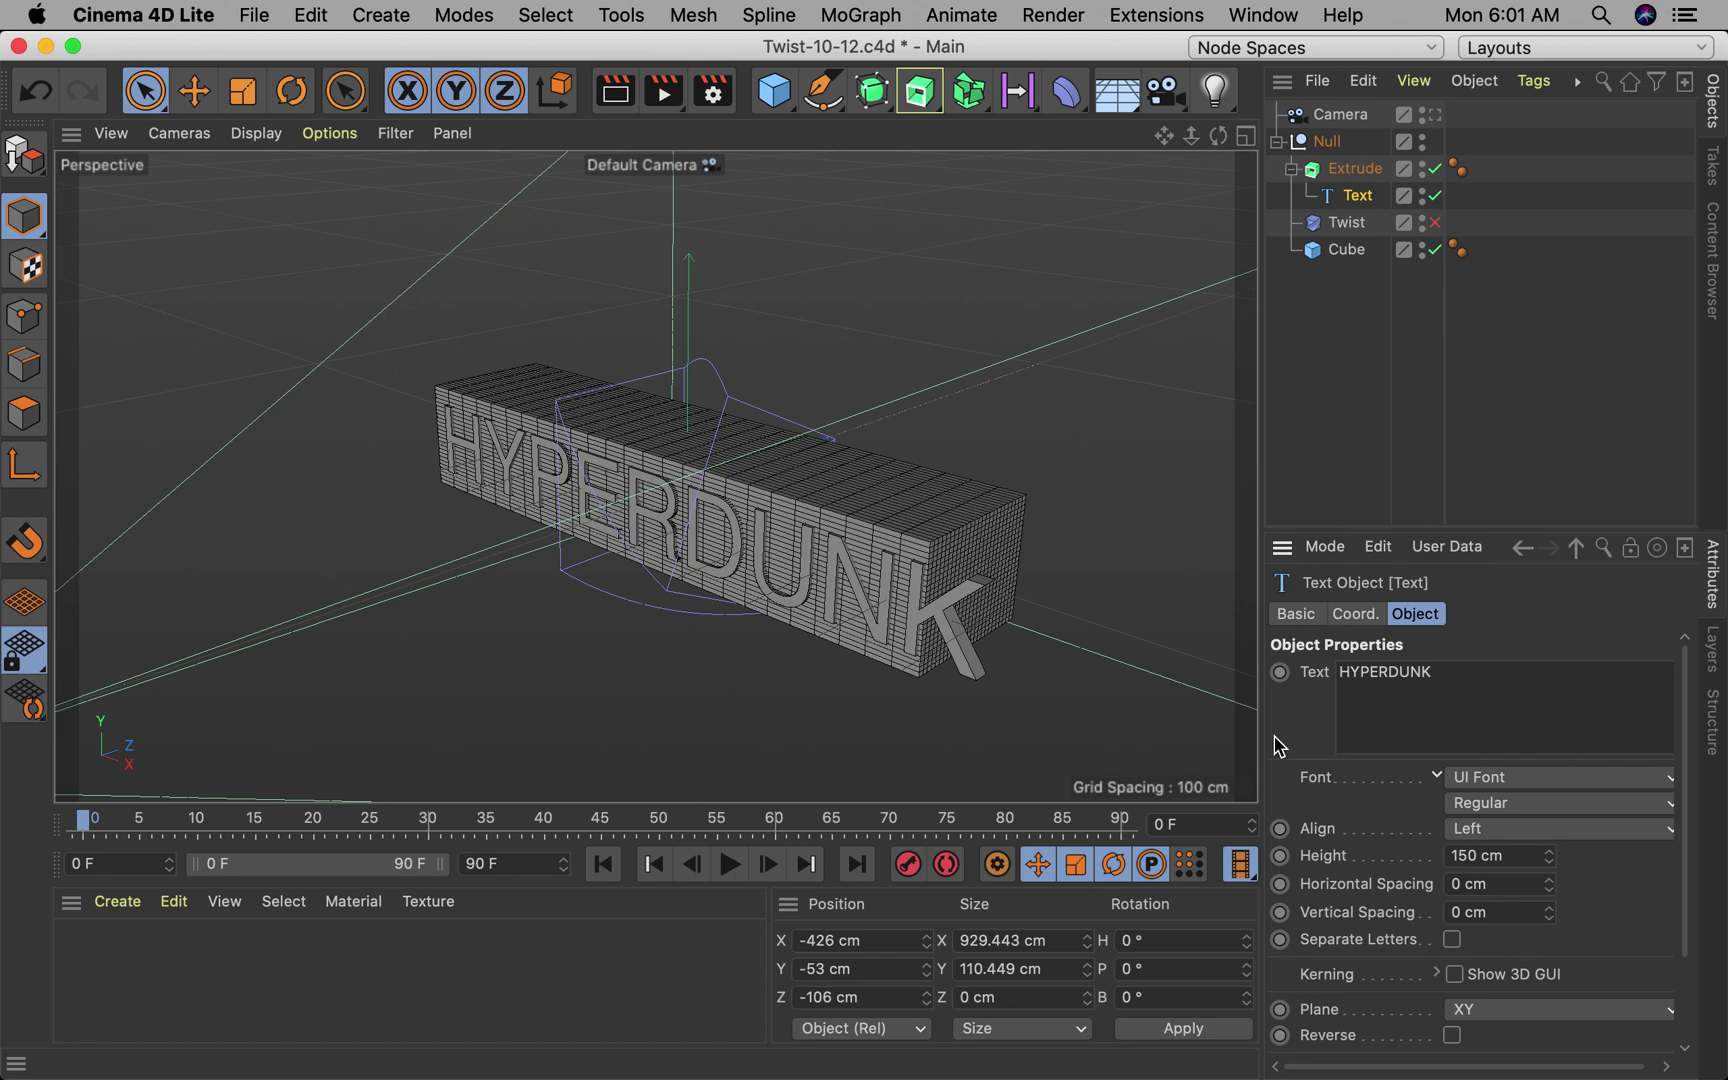
Step: Look through the scene camera, set the cube's X size to 900 cm and move the camera back to Z -1200 cm
{"action": "left_click", "coordinate": [1346, 251]}
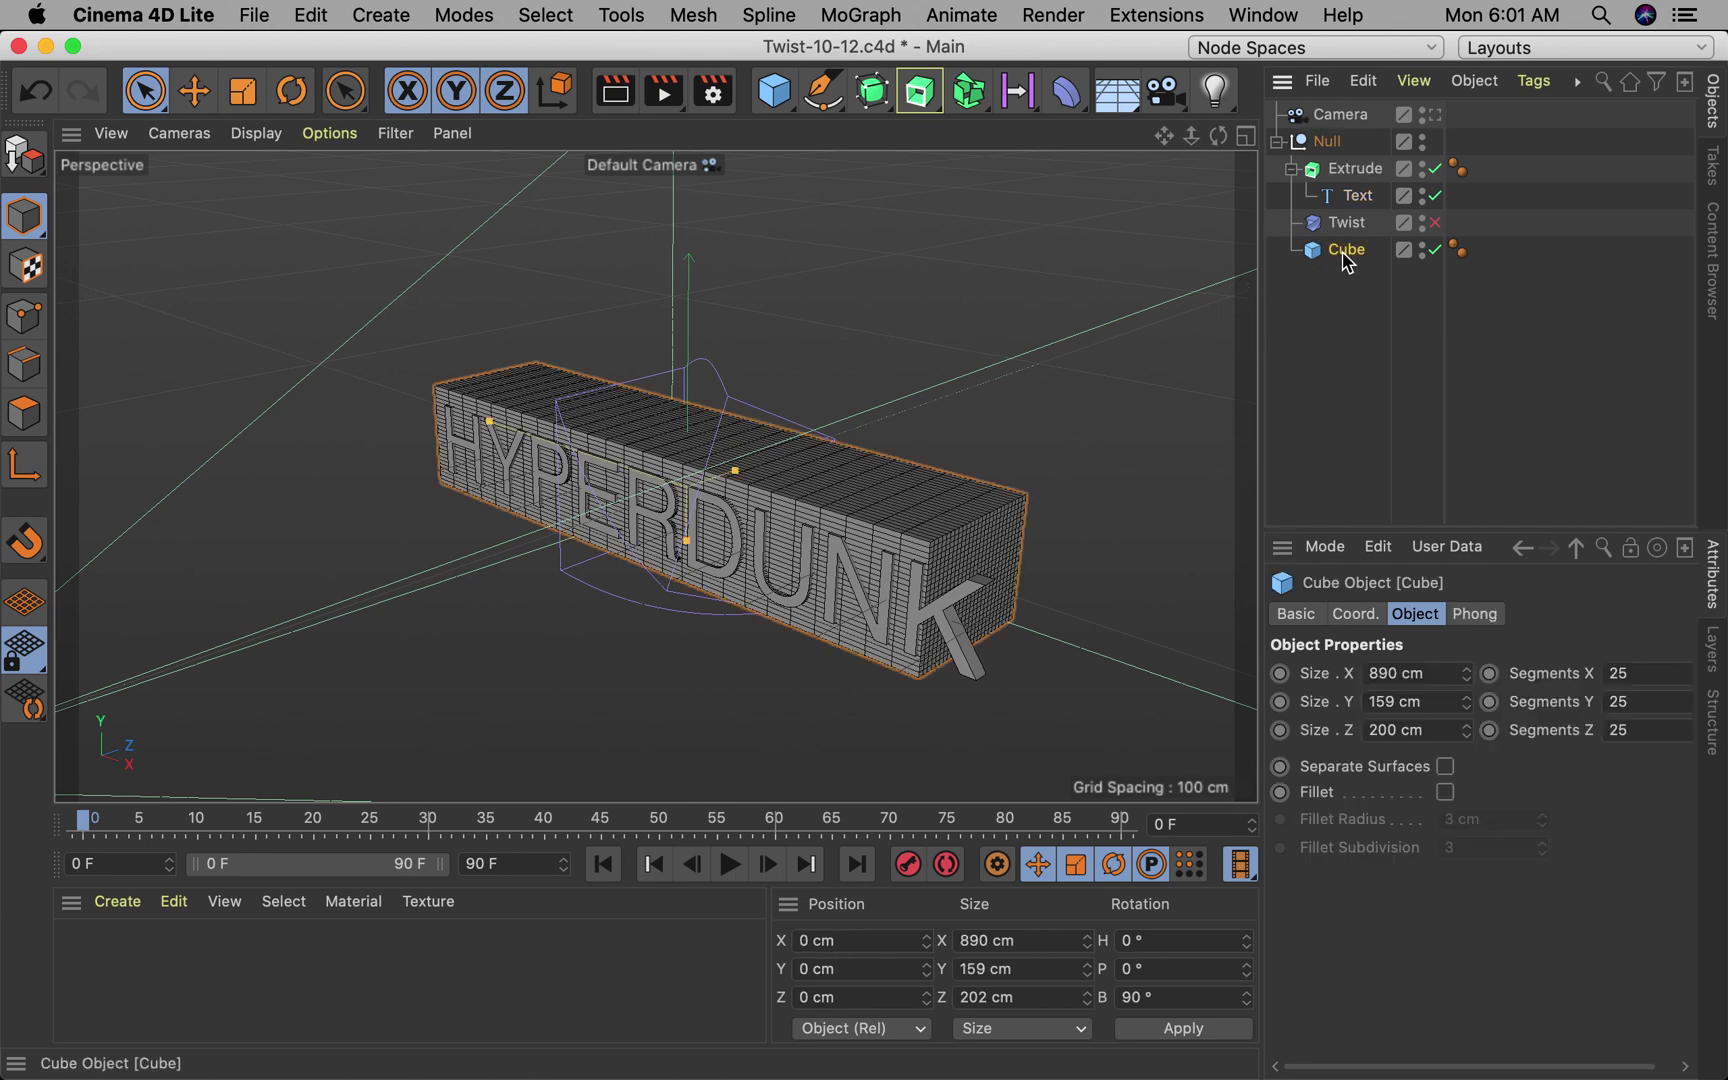
{"action": "left_click", "coordinate": [1435, 115]}
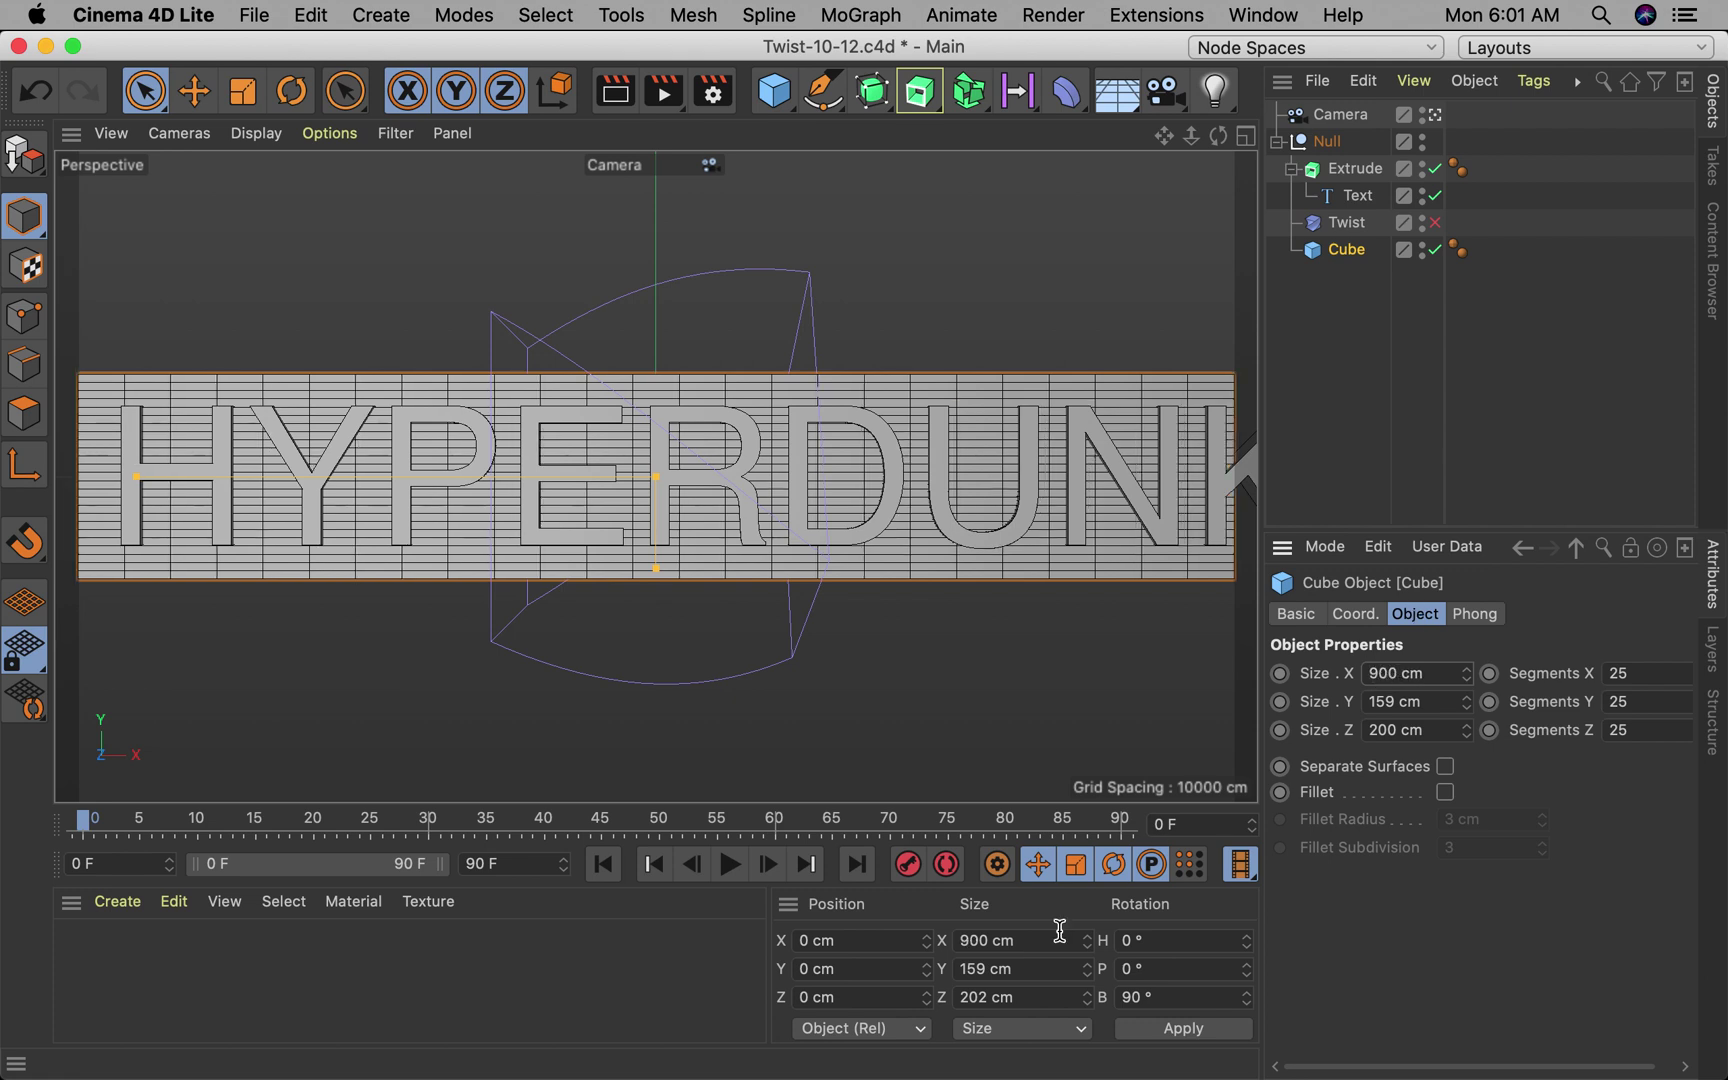
{"action": "left_click", "coordinate": [1356, 118]}
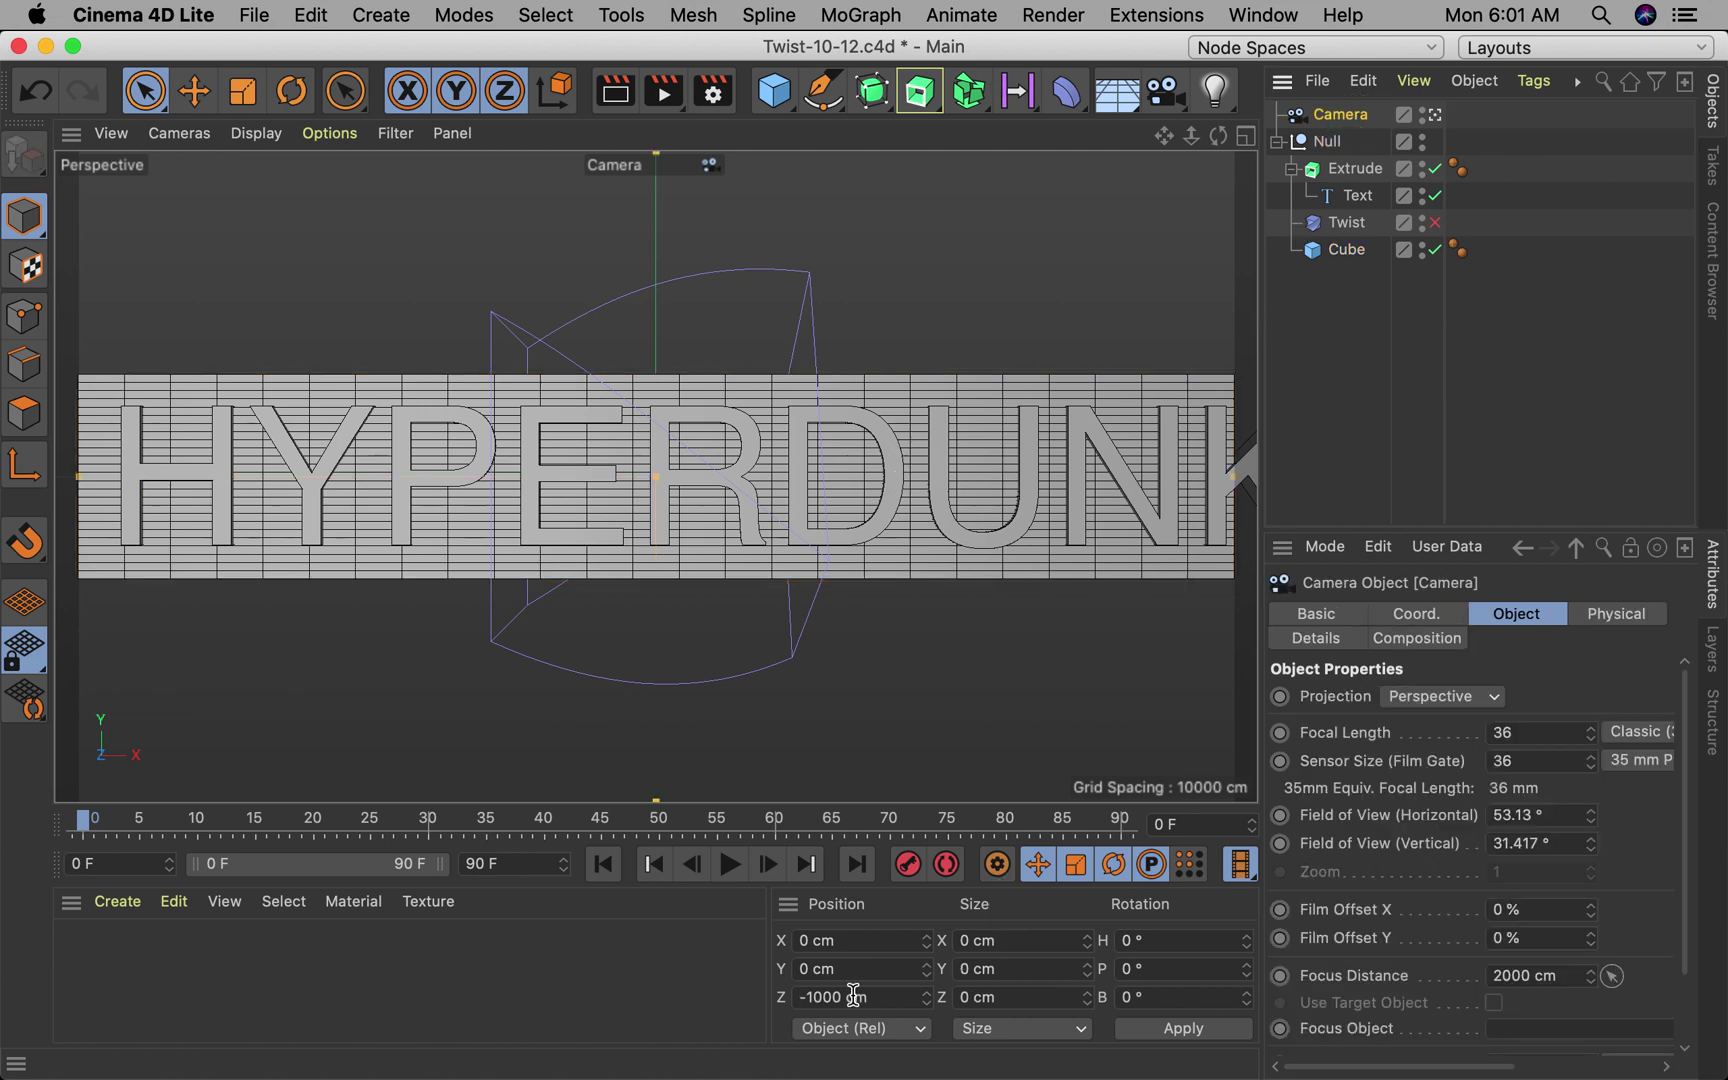
{"action": "double_click", "coordinate": [822, 997]}
{"action": "type", "text": "-1200"}
{"action": "key", "text": "Return"}
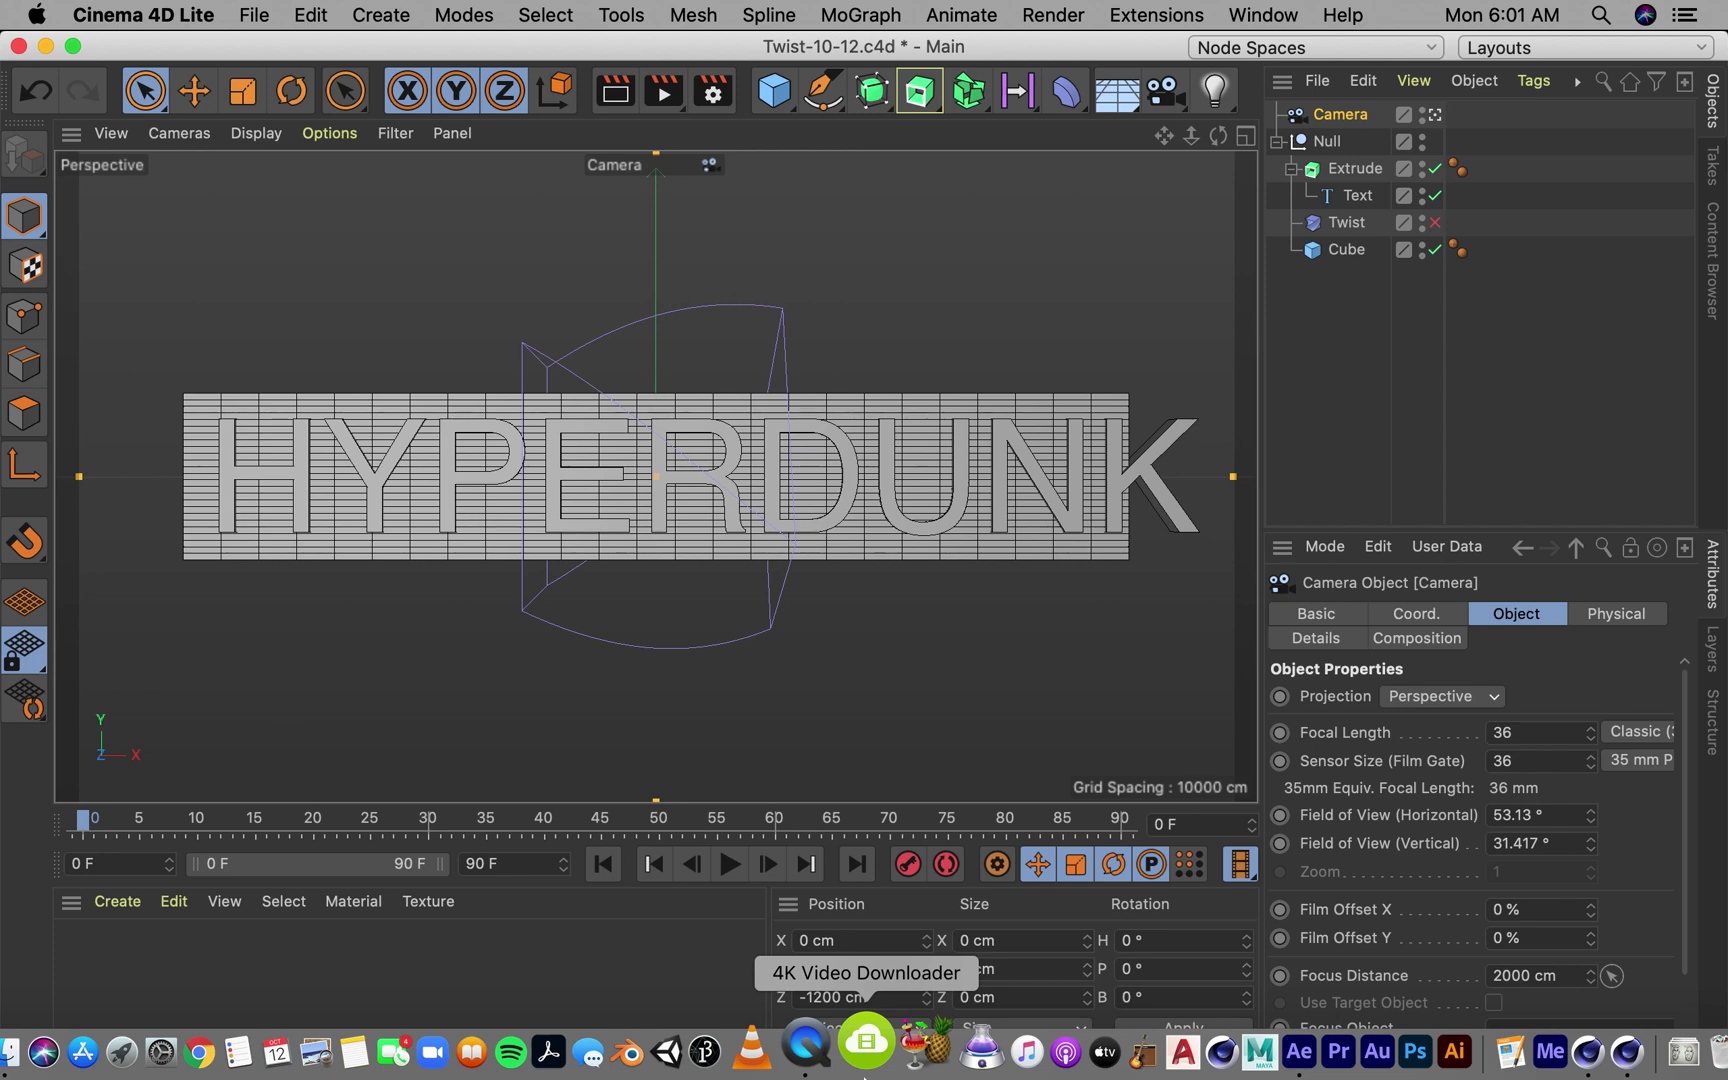
Step: Widen the cube to 964 cm in X and center the text on it by moving the text to X -473 cm
{"action": "left_click", "coordinate": [1346, 249]}
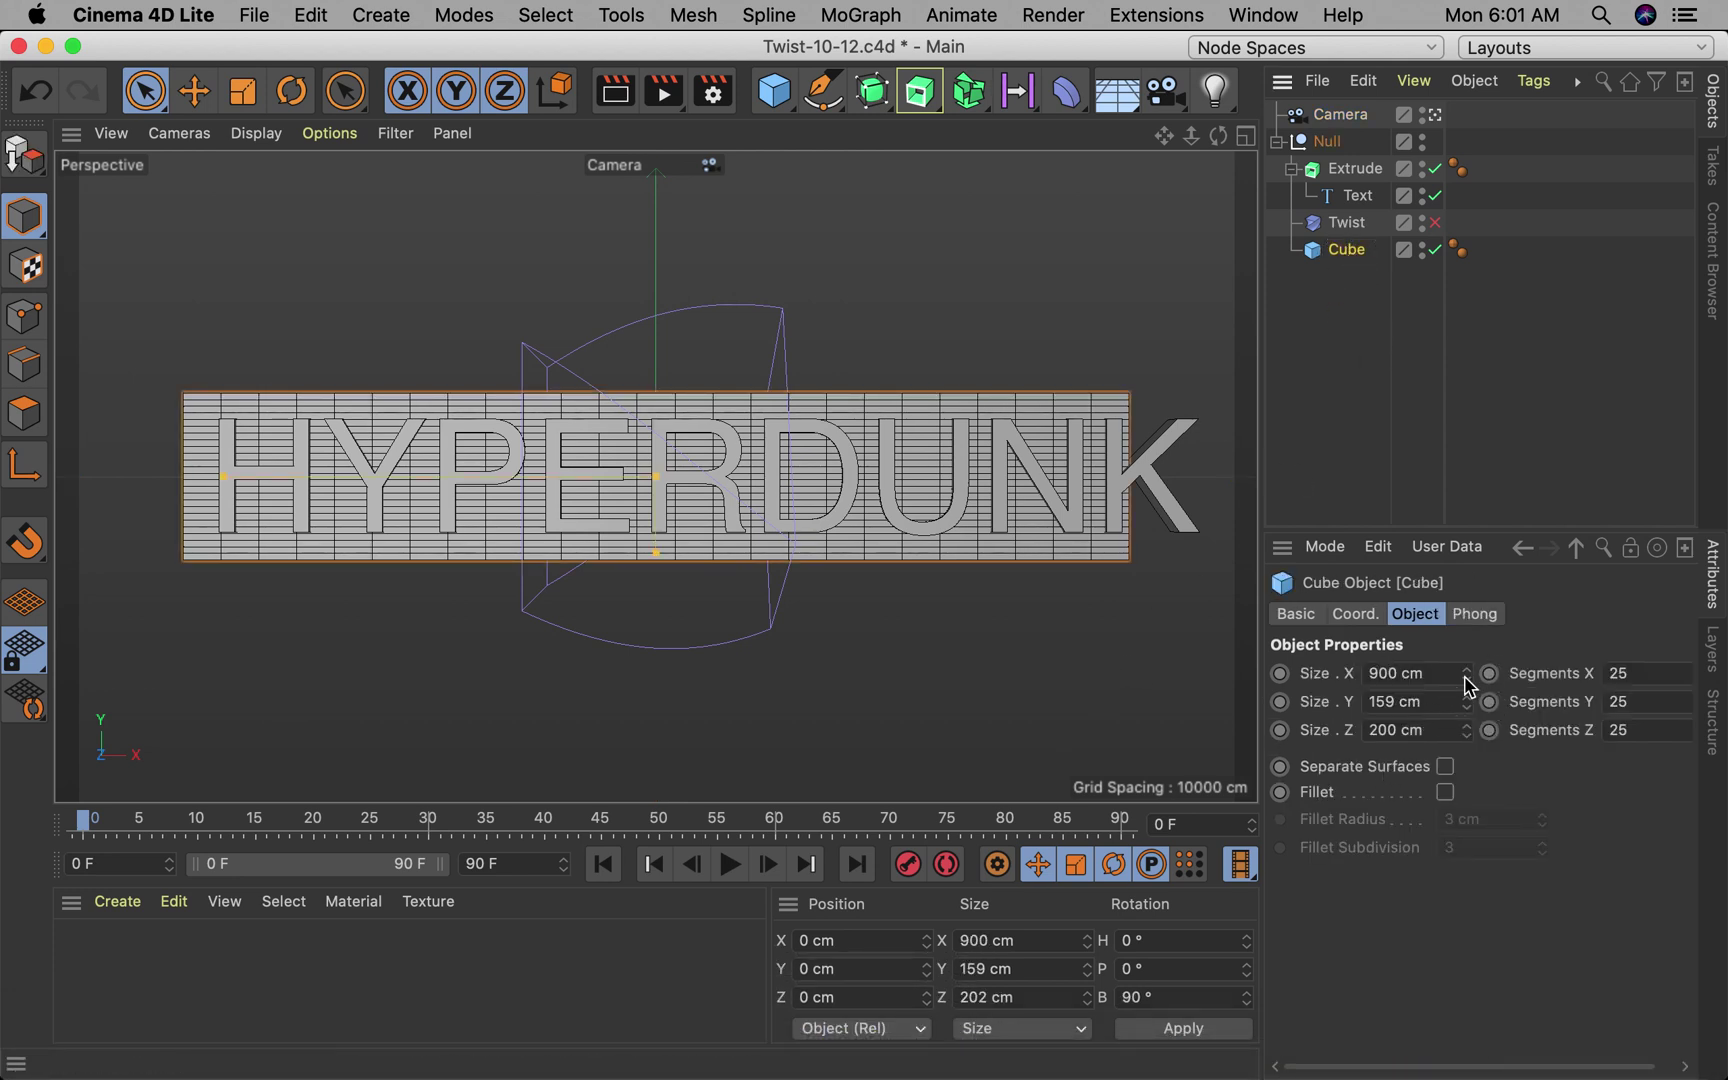
{"action": "left_click_drag", "start_coordinate": [1466, 675], "coordinate": [1466, 610]}
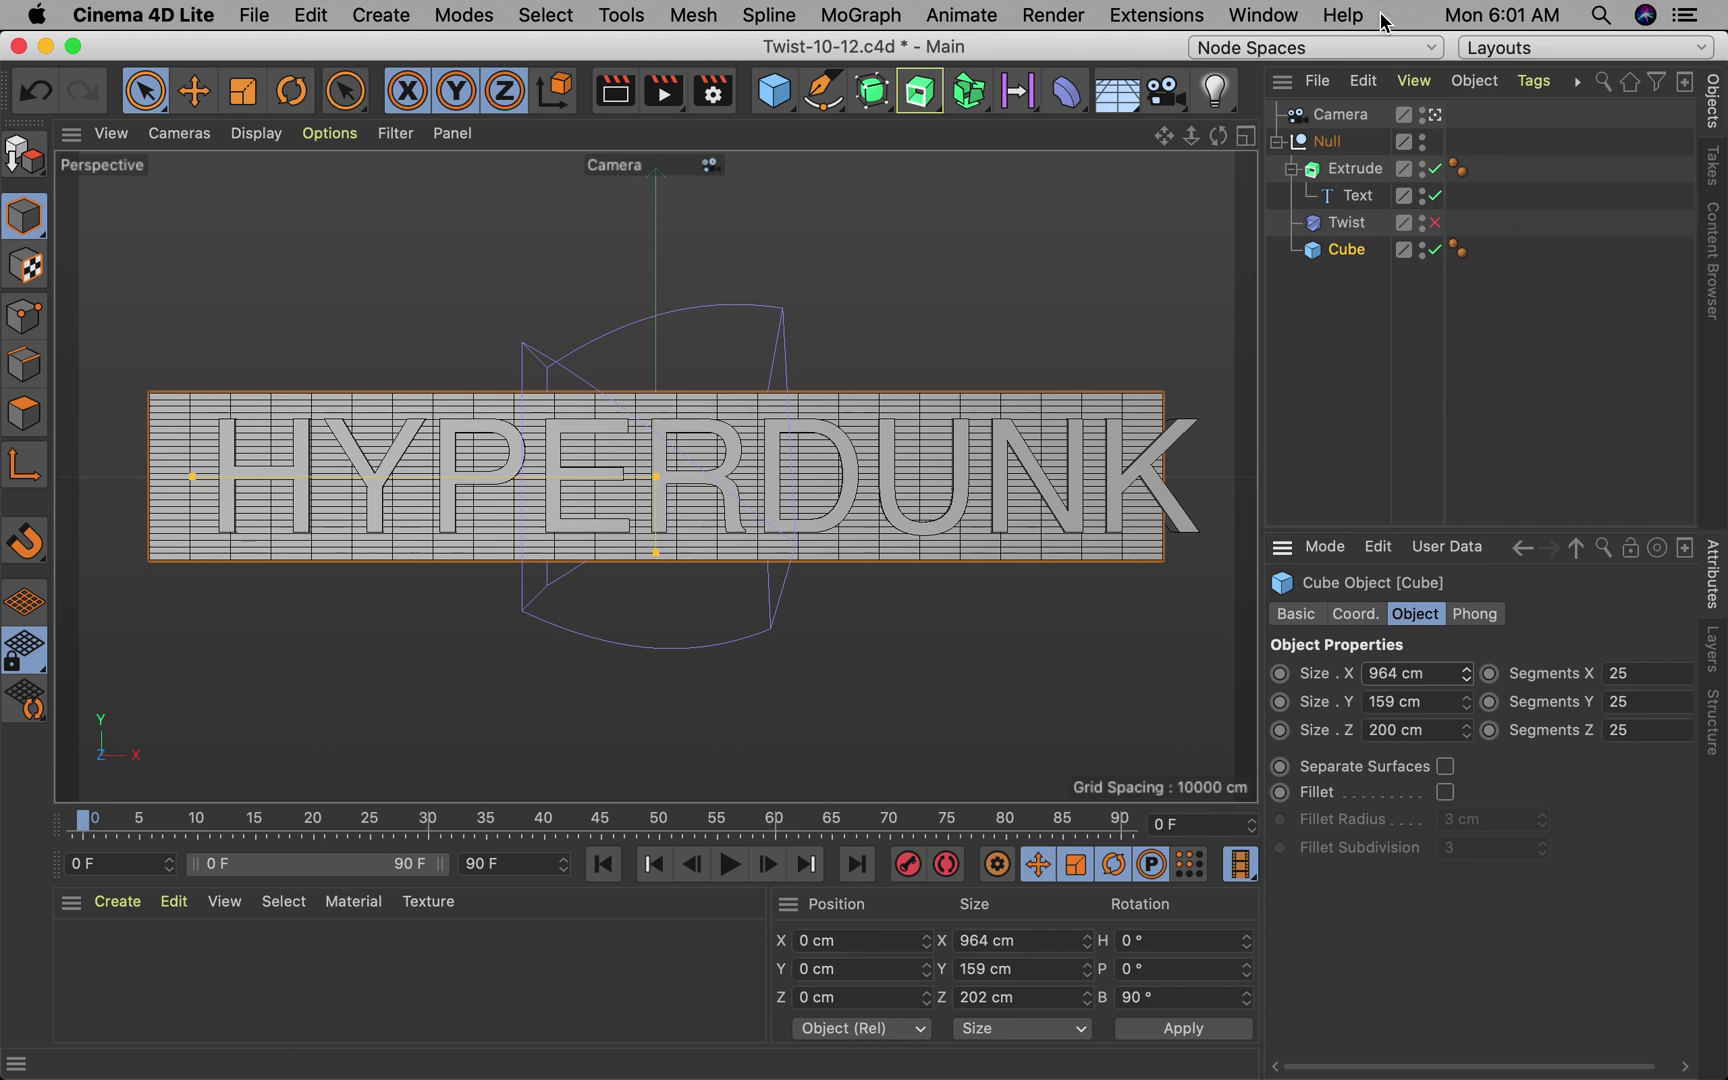
{"action": "left_click", "coordinate": [1360, 198]}
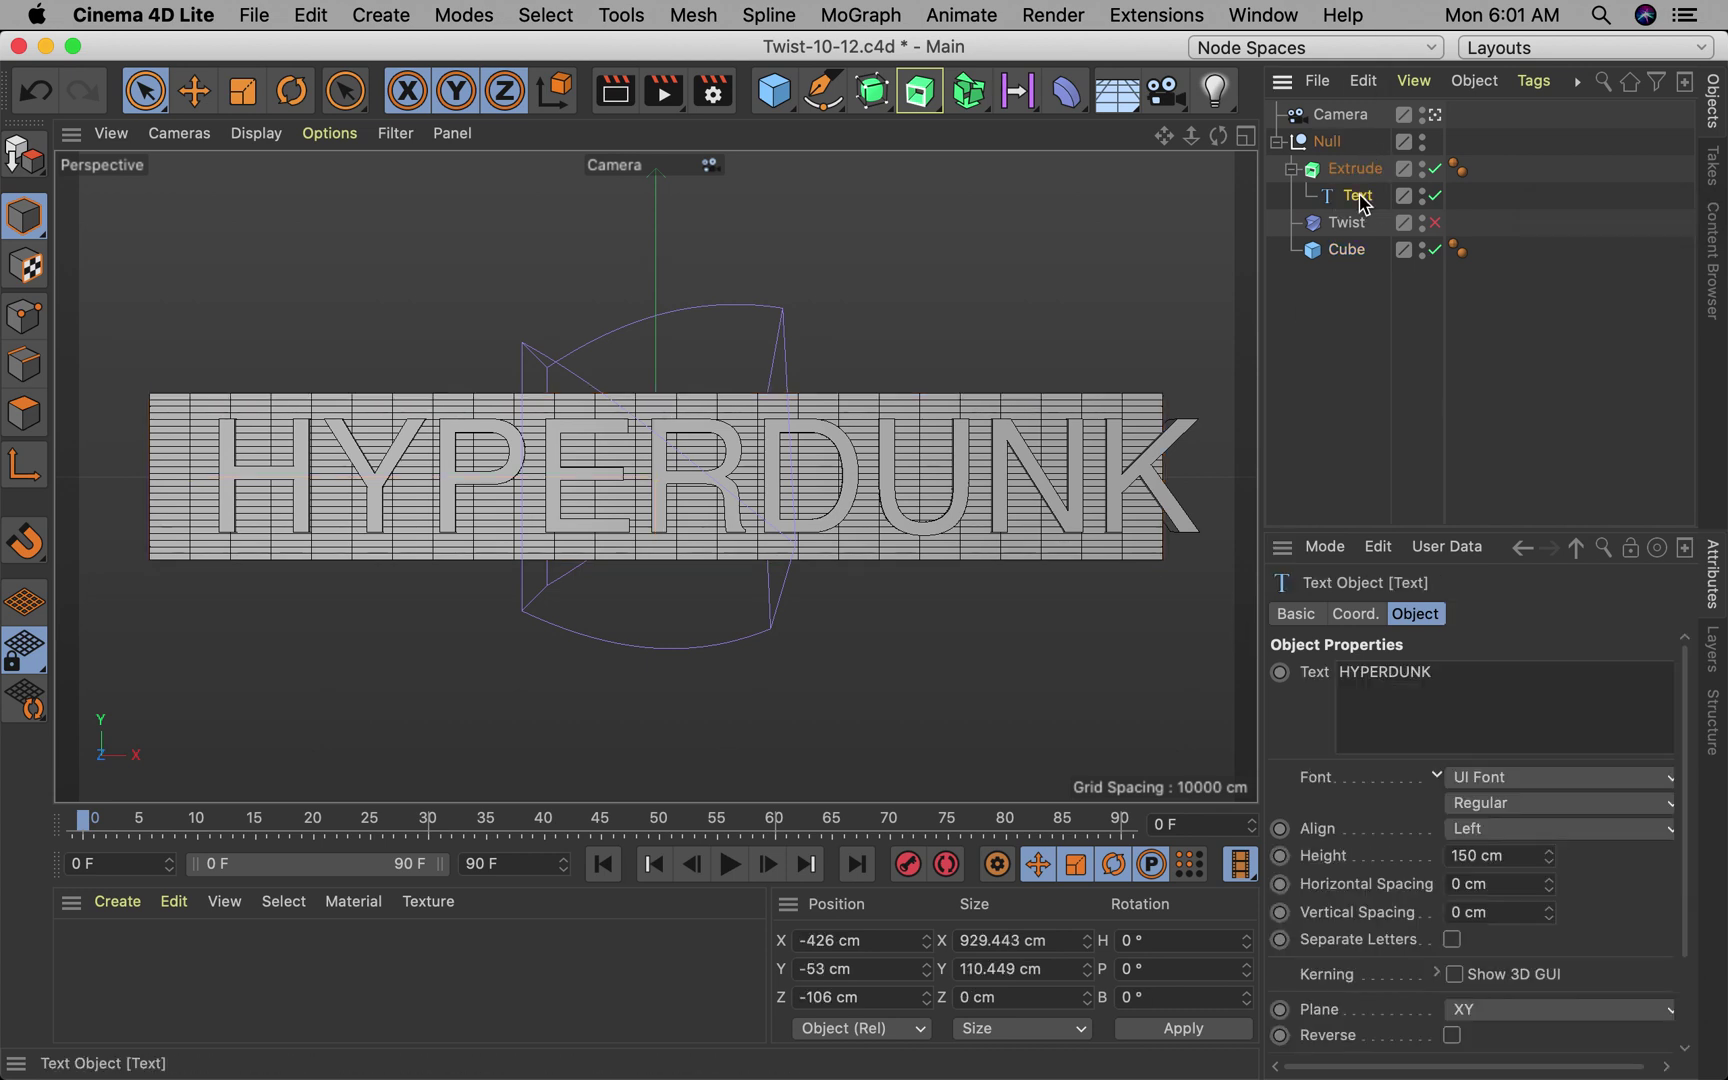
{"action": "left_click", "coordinate": [1350, 614]}
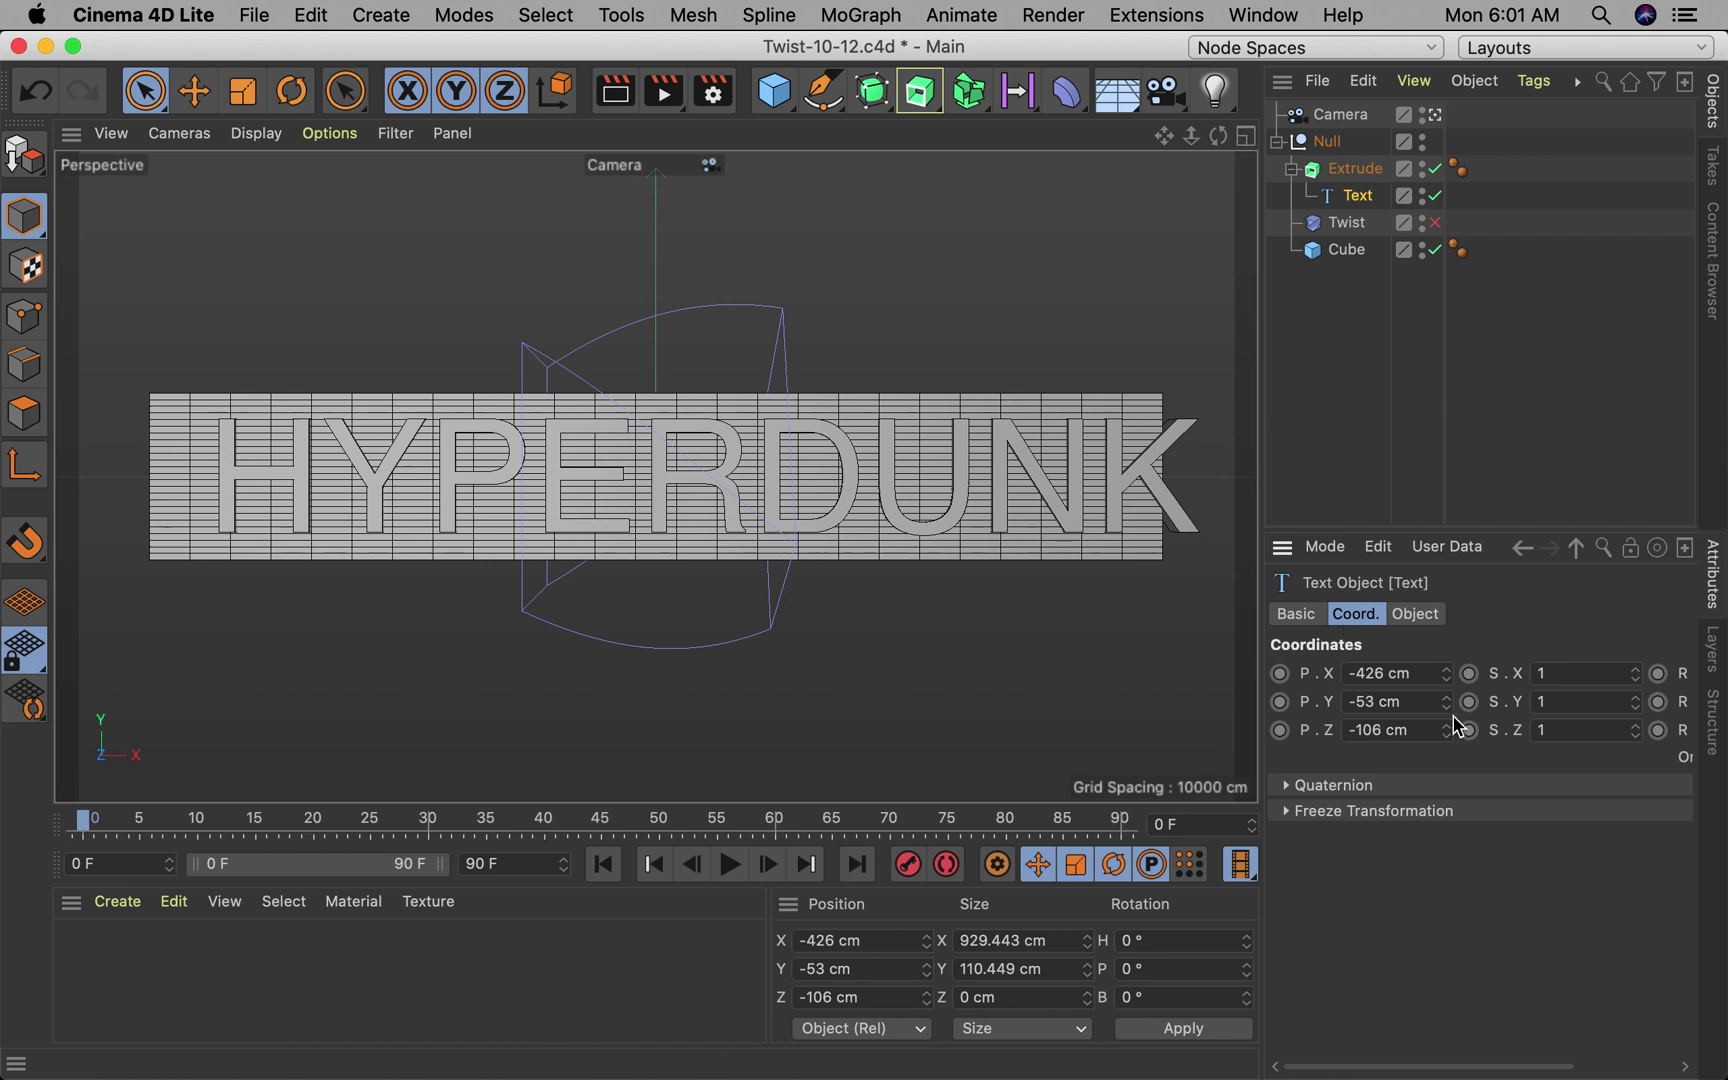
{"action": "mouse_move", "coordinate": [1446, 703]}
{"action": "left_mouse_down"}
{"action": "mouse_move", "coordinate": [1444, 678]}
{"action": "mouse_move", "coordinate": [1444, 724]}
{"action": "left_mouse_up"}
{"action": "key", "text": "super+z"}
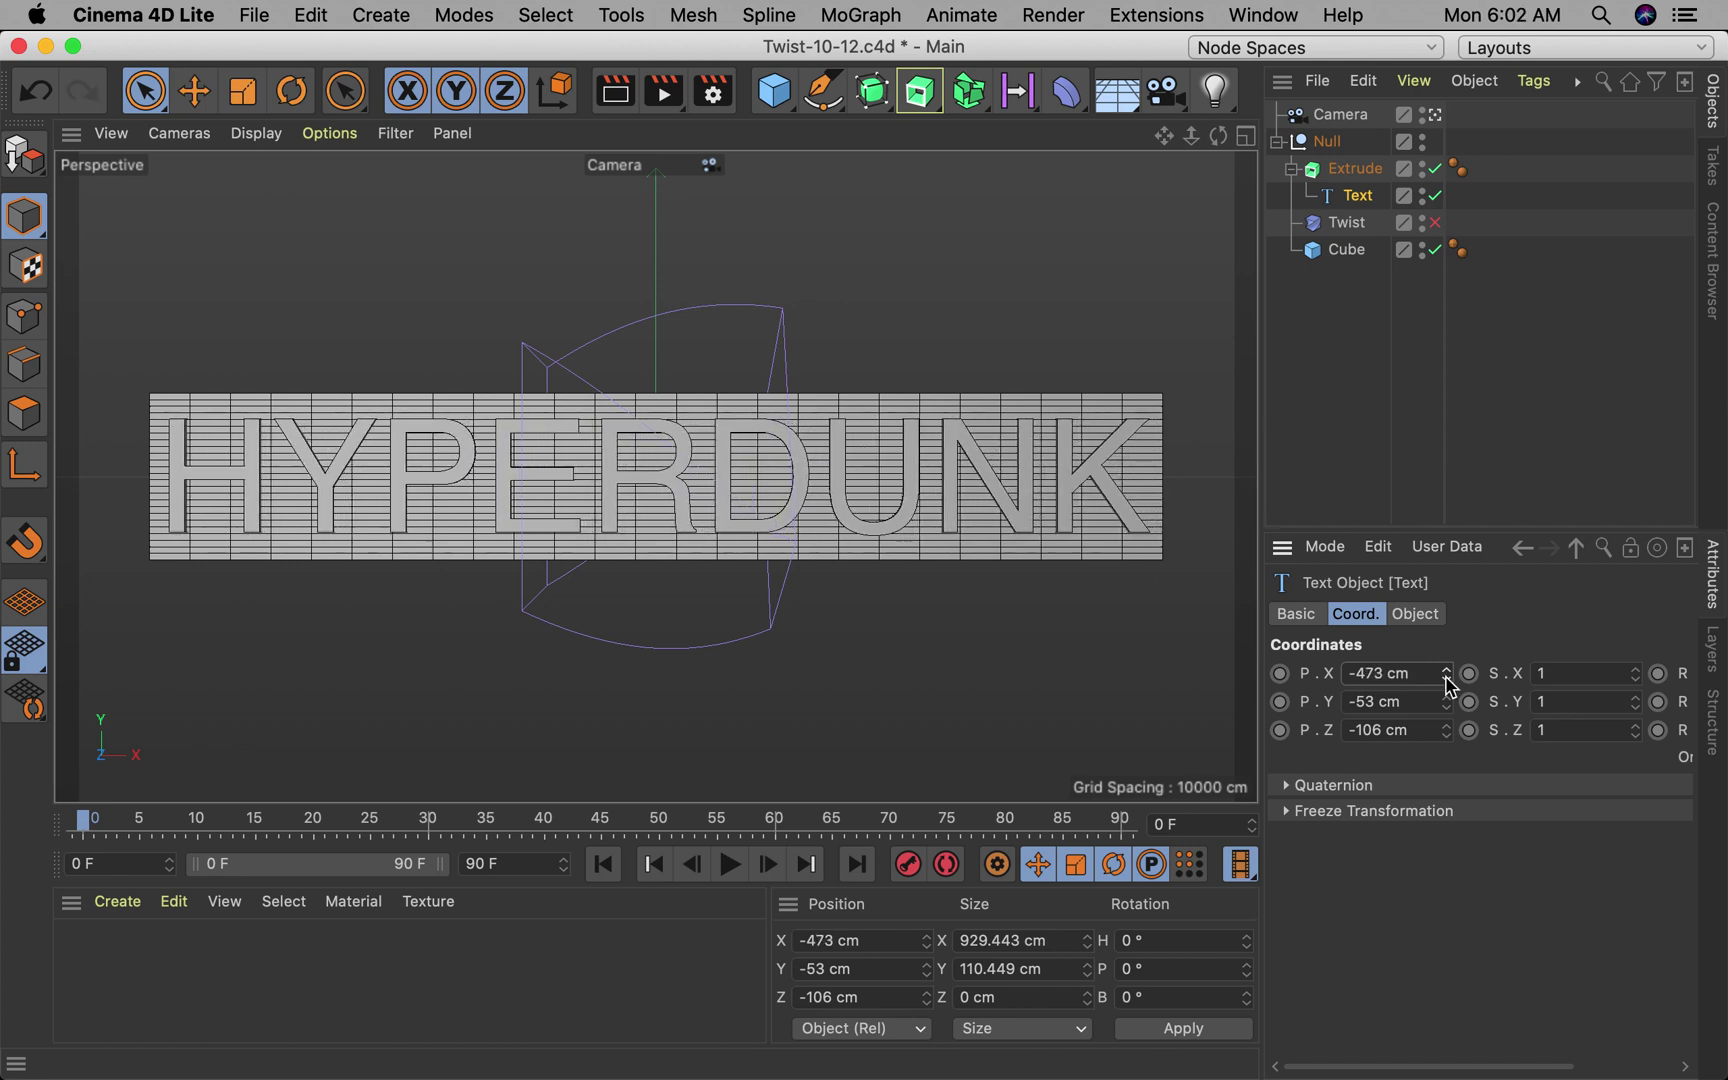
Step: Enable the Twist deformer to reduce its angle to 13°, and set the text Extrude's subdivision to 30
{"action": "left_click", "coordinate": [1348, 222]}
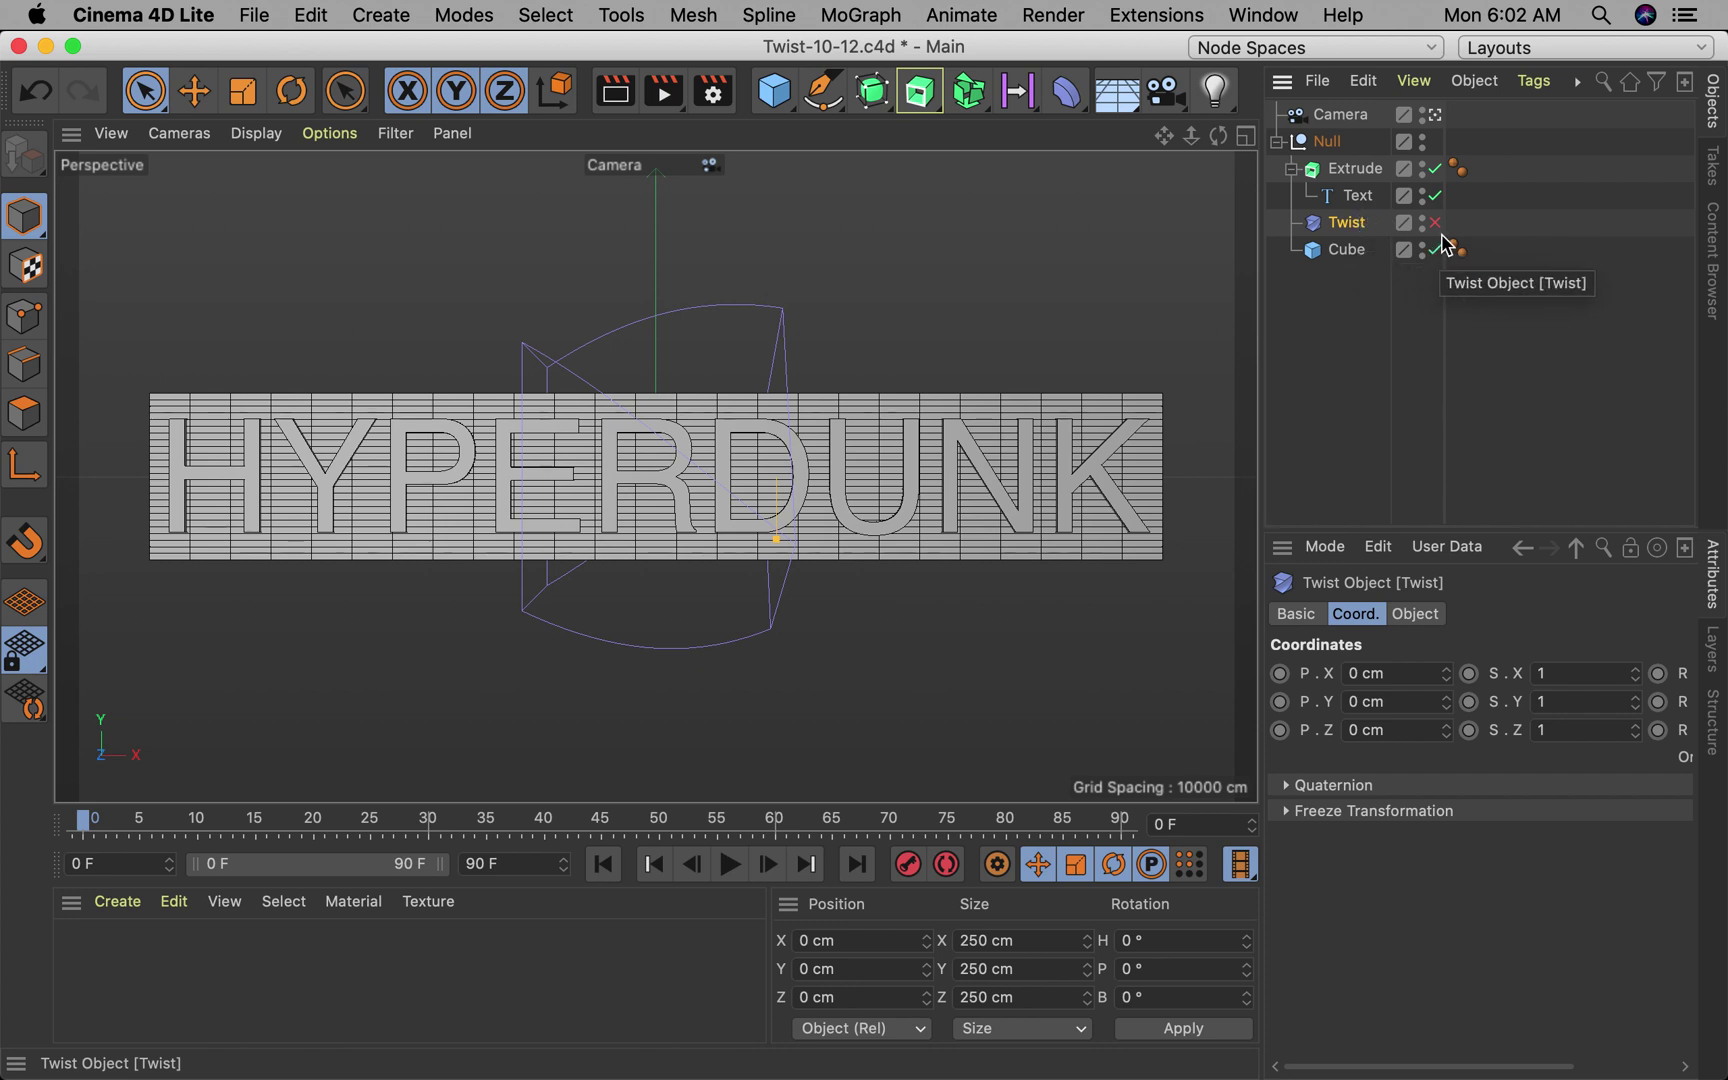
{"action": "left_click", "coordinate": [1435, 222]}
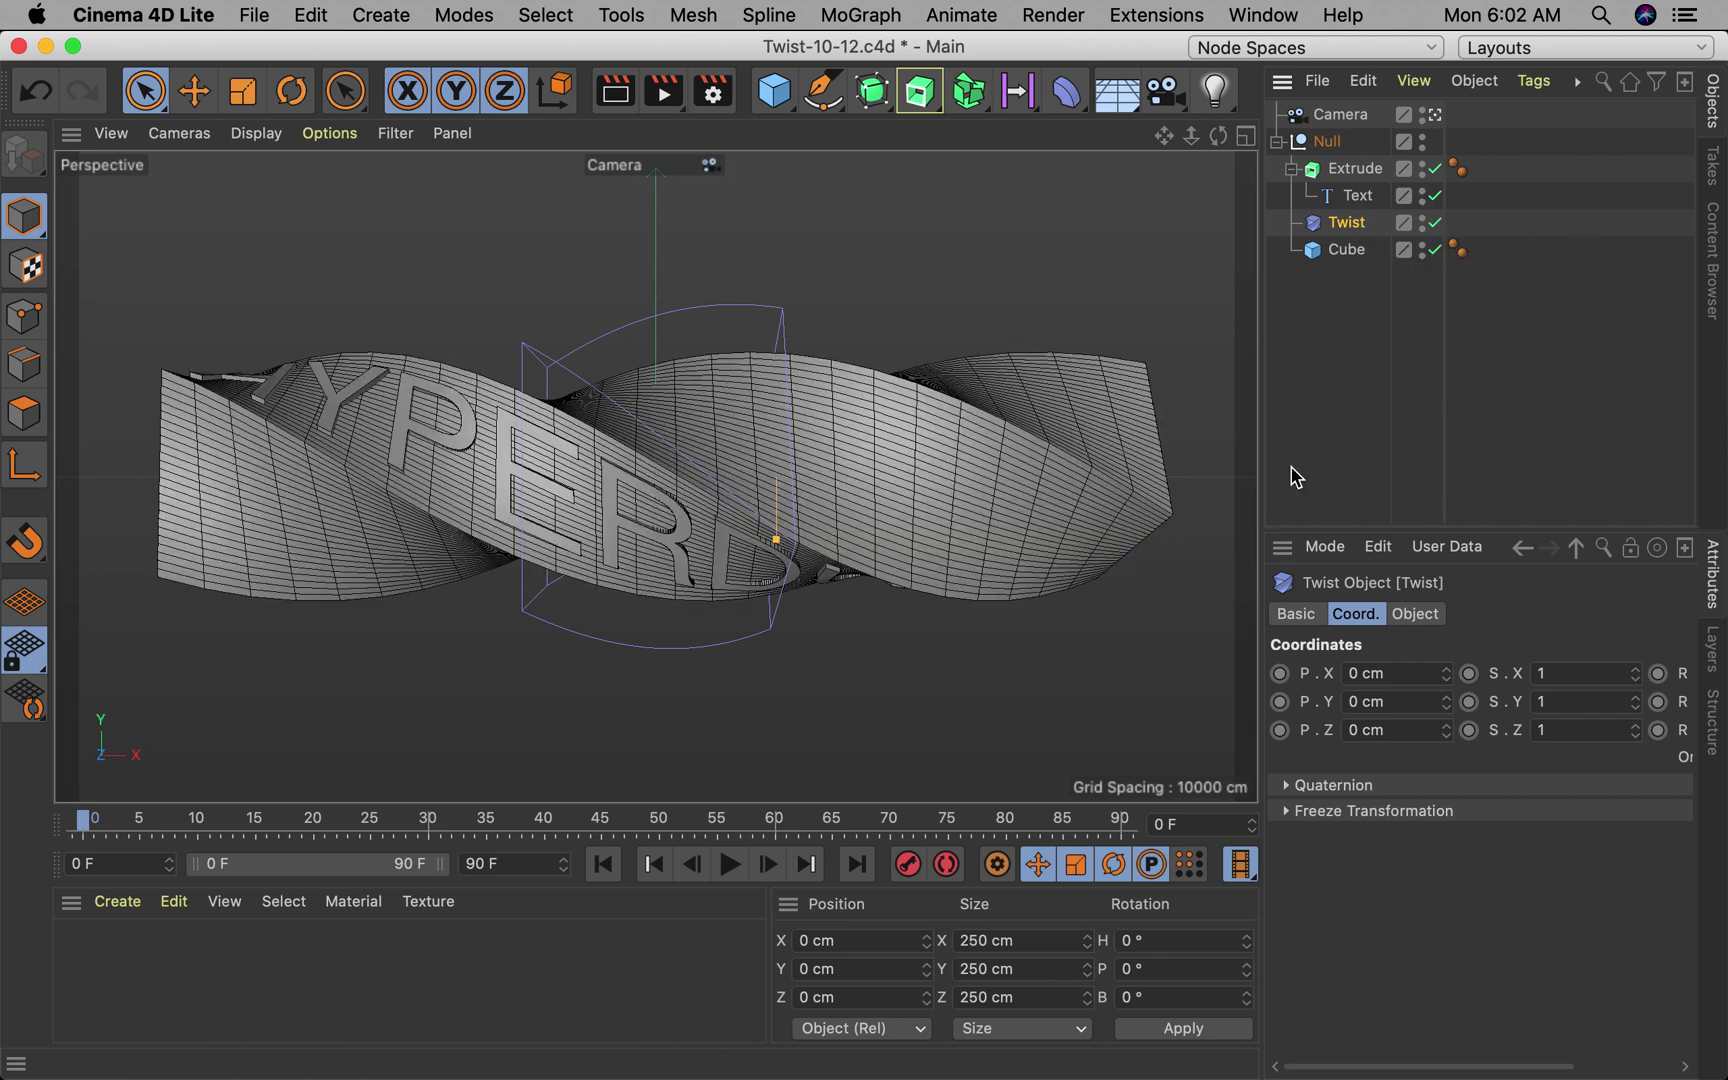
{"action": "left_click", "coordinate": [1295, 614]}
{"action": "left_click", "coordinate": [1405, 624]}
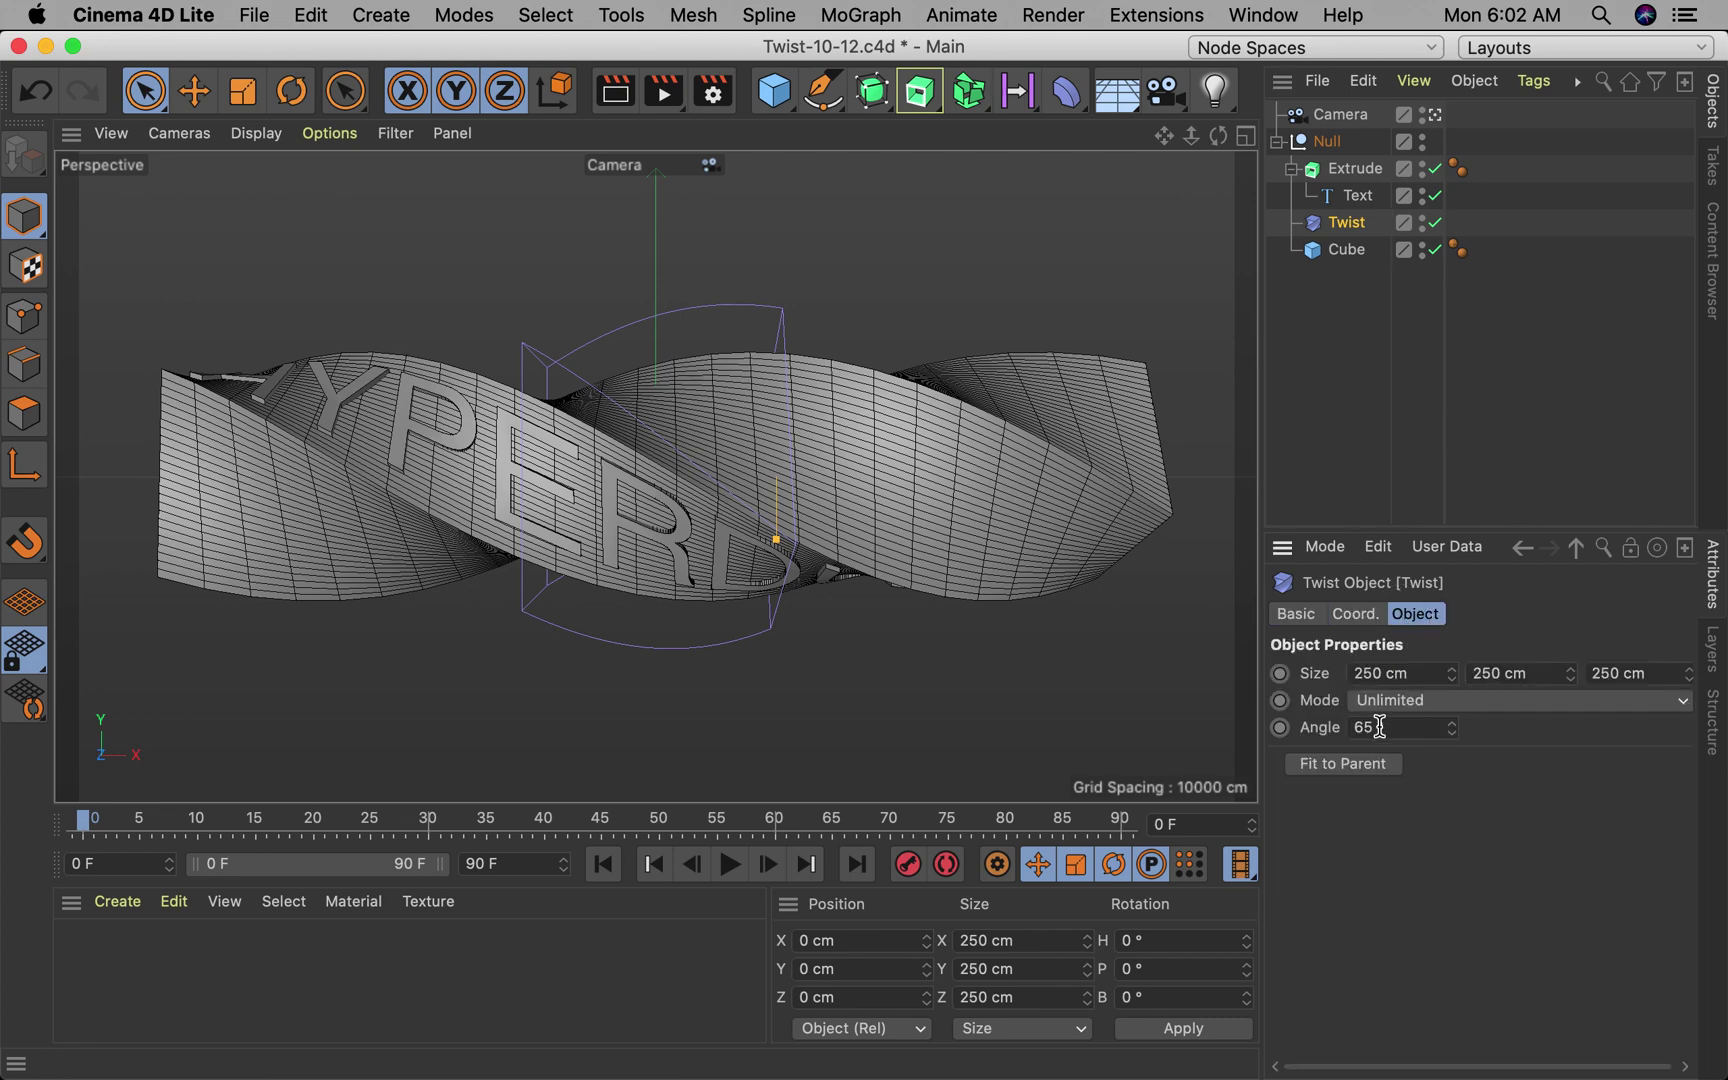
{"action": "left_click_drag", "start_coordinate": [1453, 734], "coordinate": [1453, 858]}
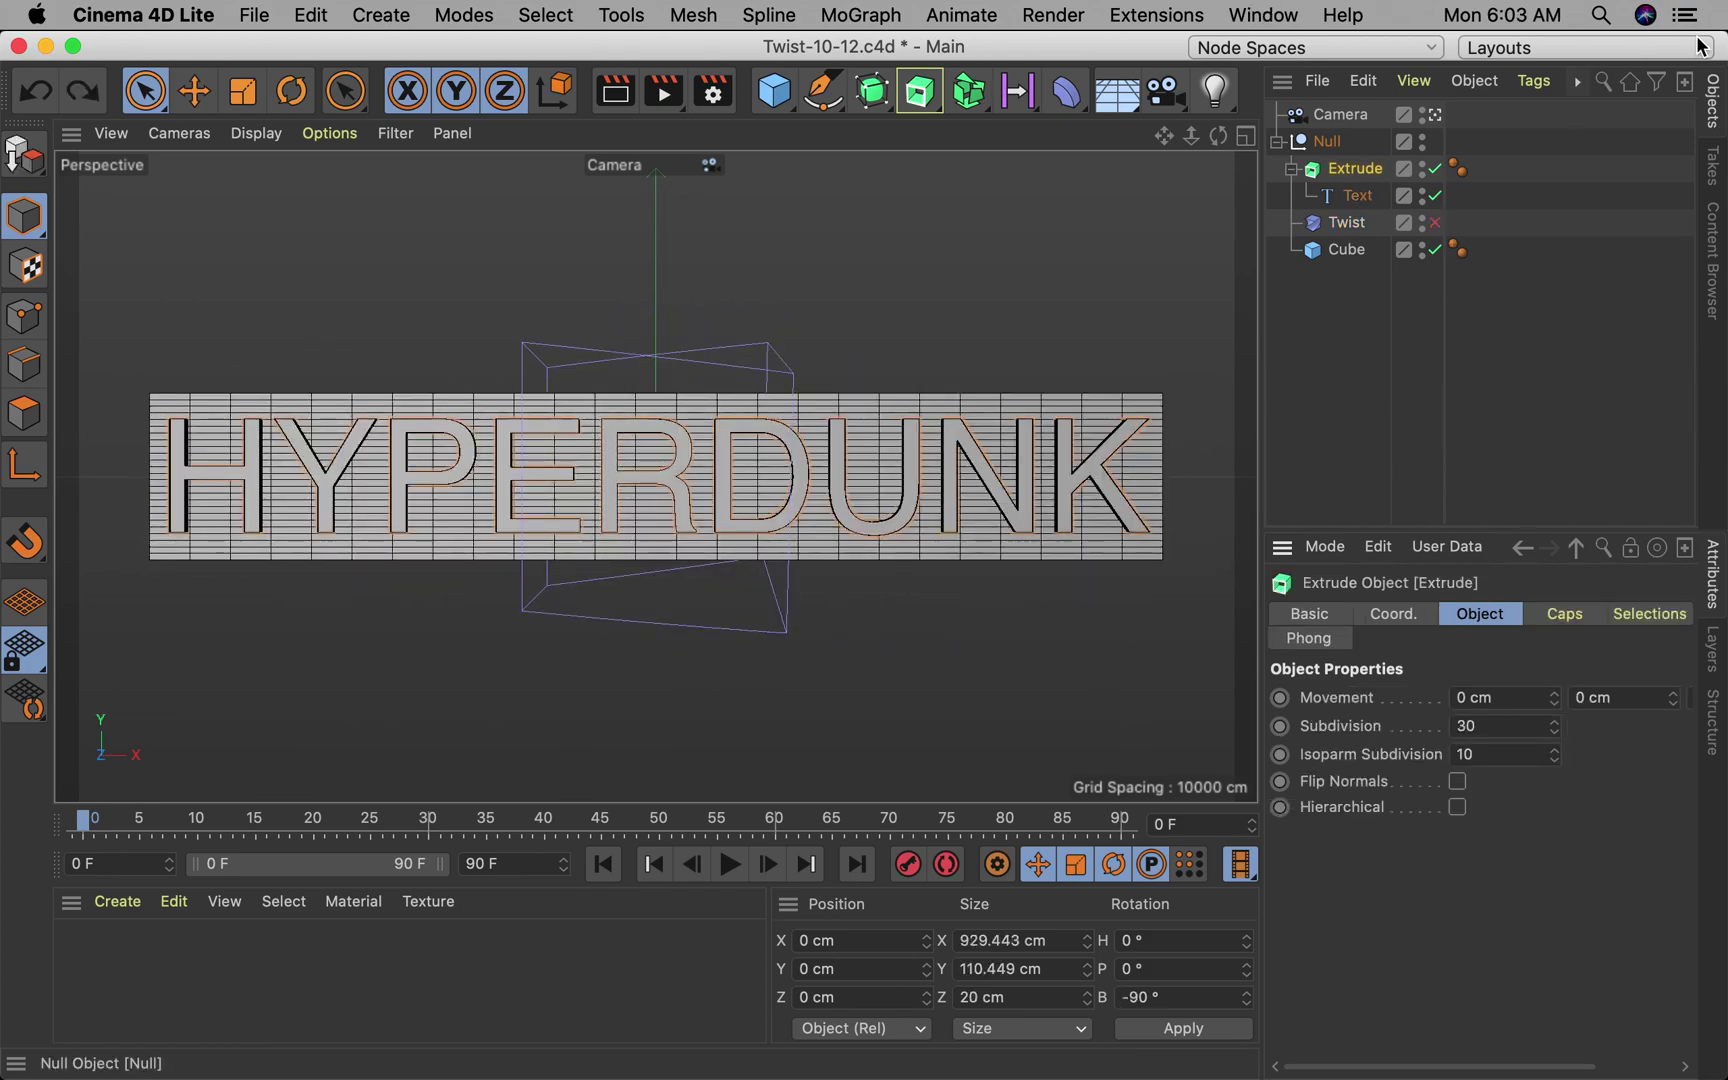
Step: Re-enable the Twist deformer, try its Limited mode, and set it to Unlimited mode with a 0° angle
{"action": "left_click", "coordinate": [1435, 223]}
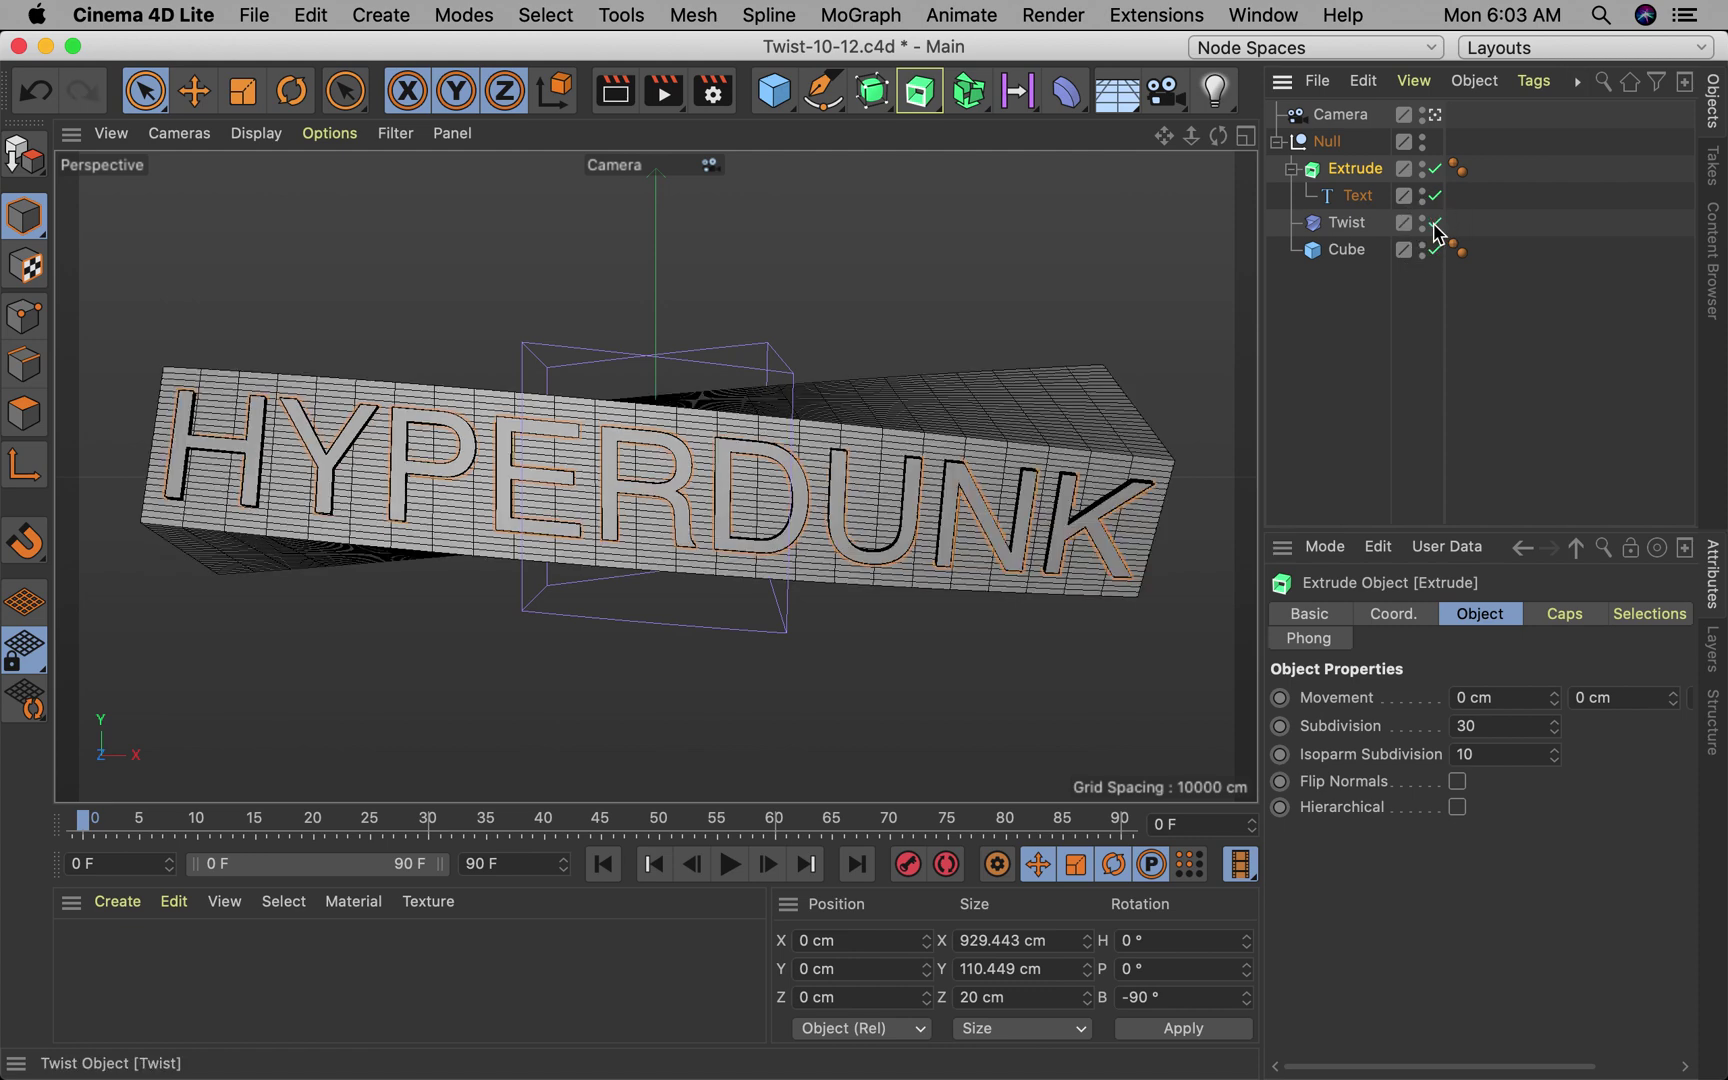
{"action": "left_click", "coordinate": [1356, 232]}
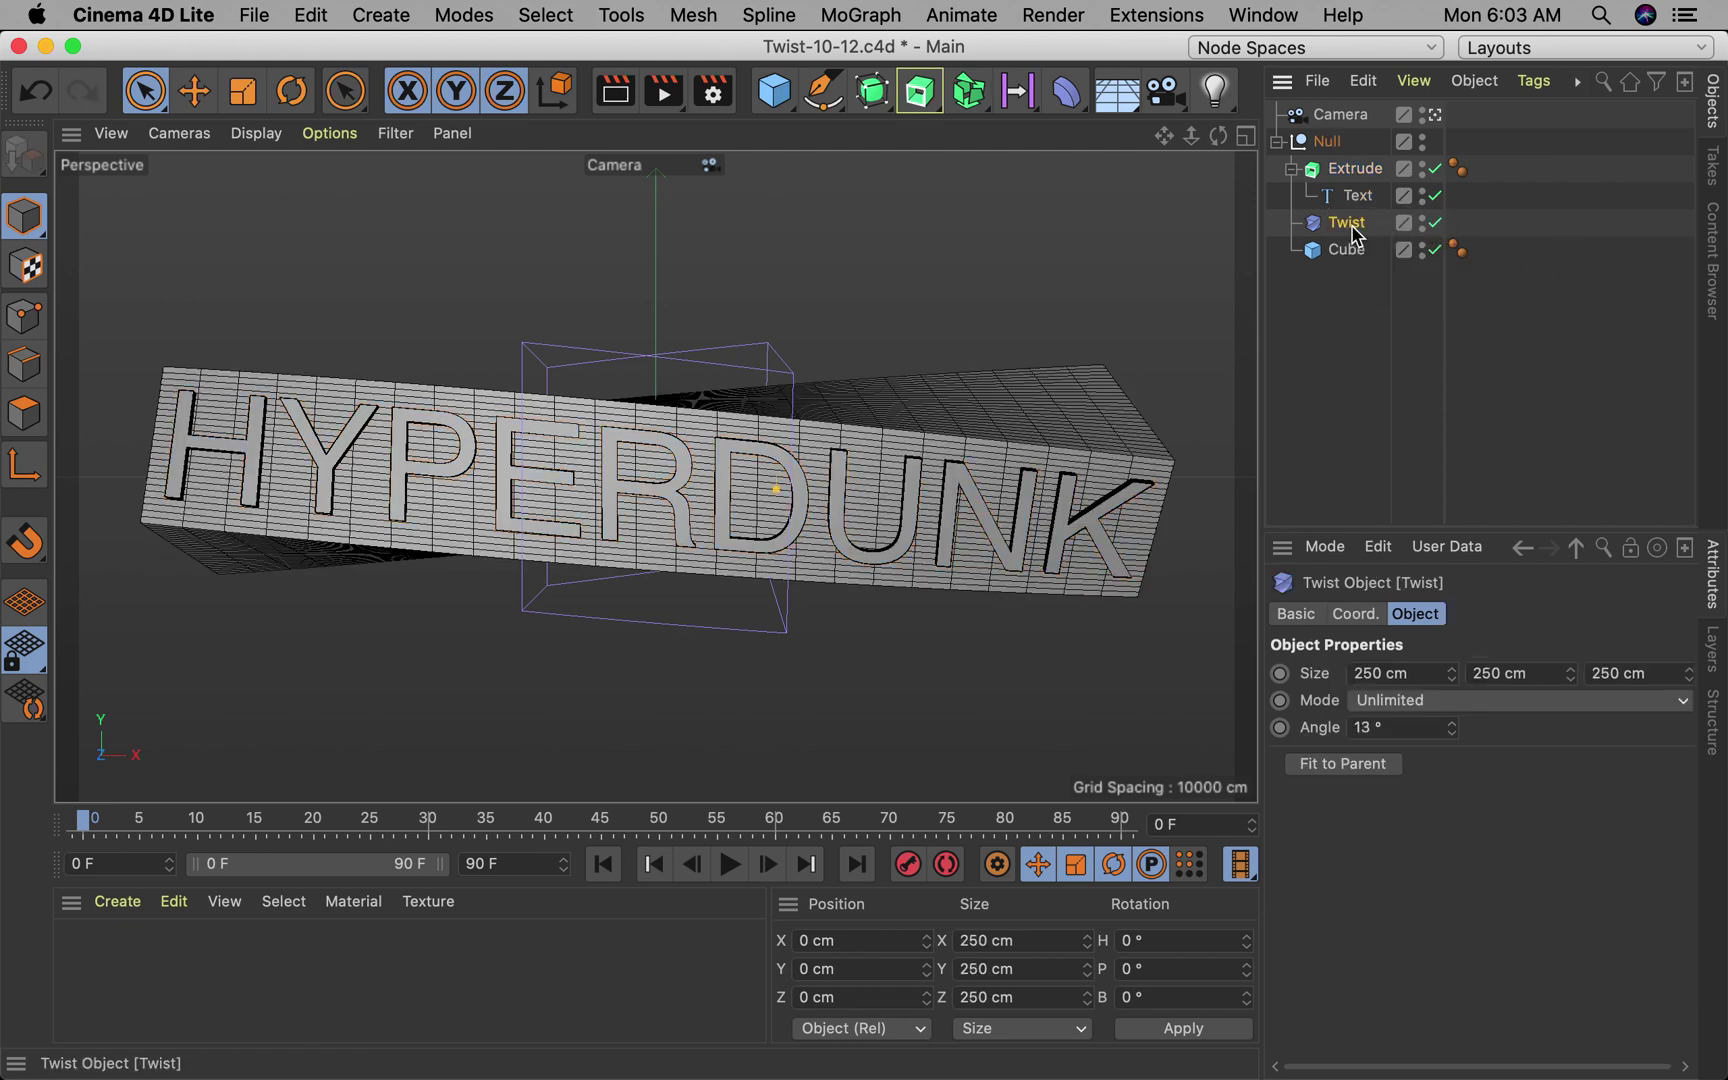
{"action": "left_click", "coordinate": [1437, 706]}
{"action": "left_click", "coordinate": [1431, 723]}
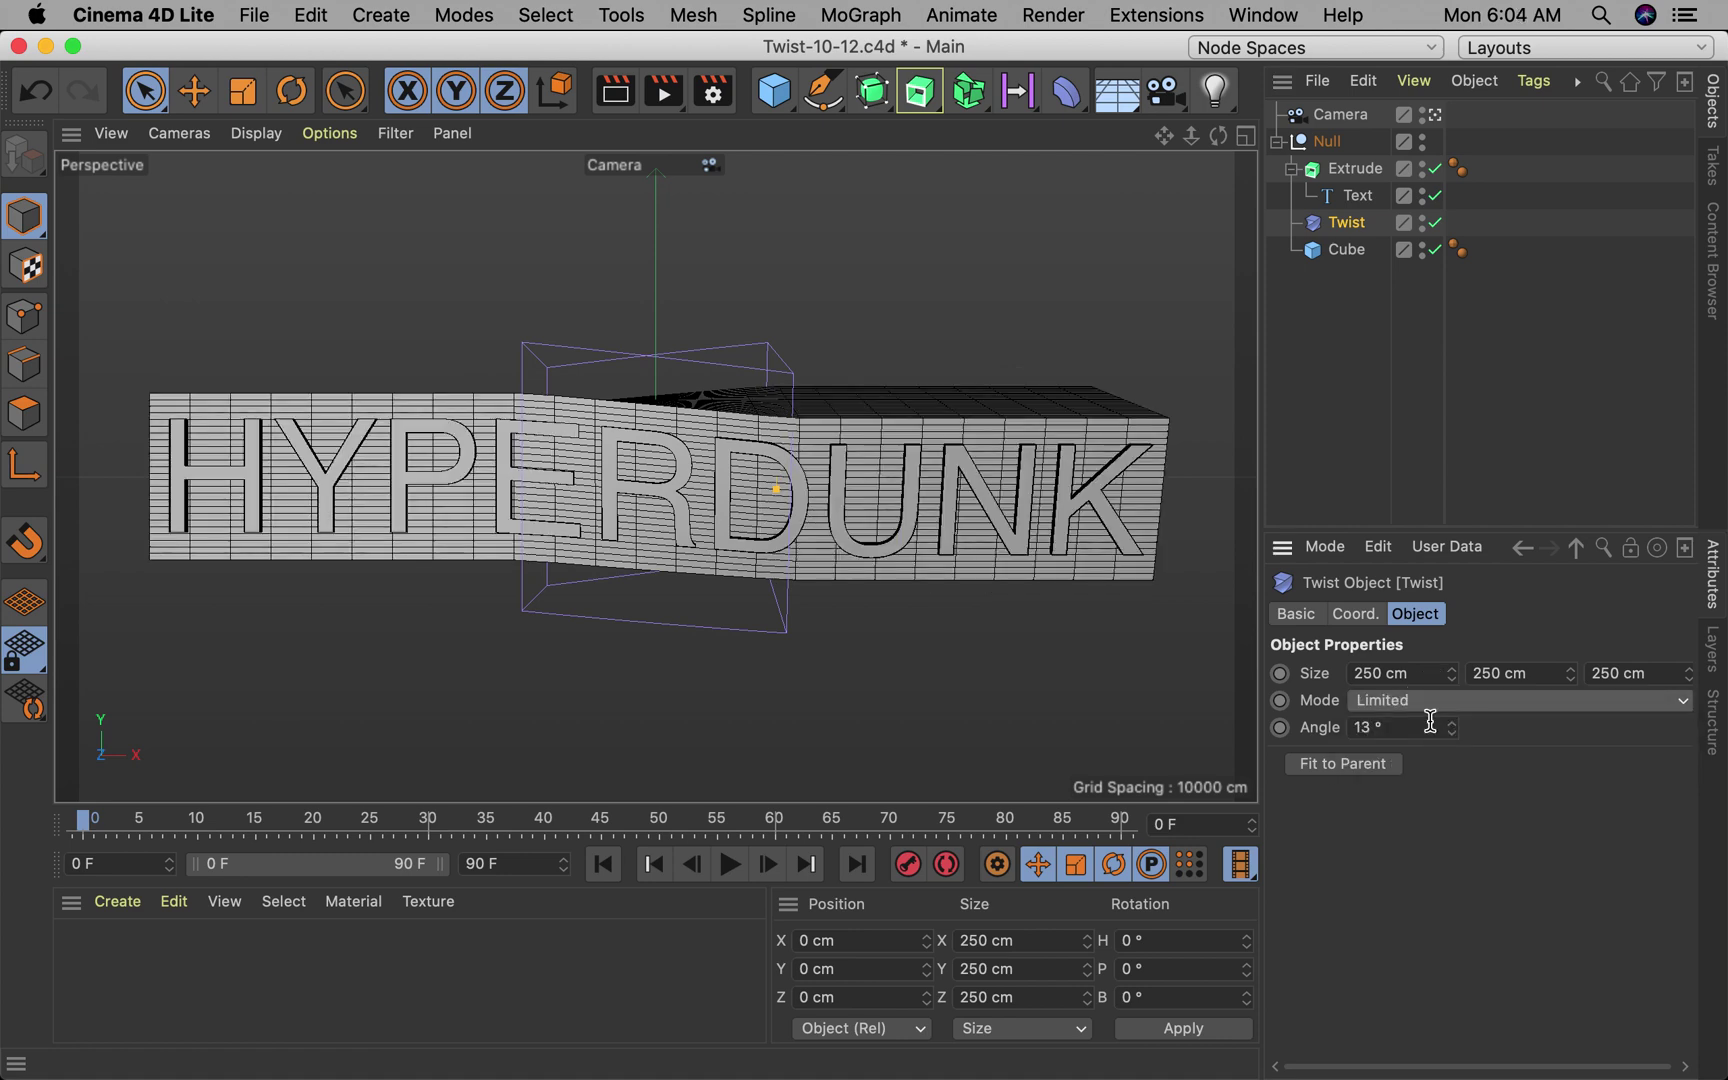
{"action": "mouse_move", "coordinate": [1451, 733]}
{"action": "left_mouse_down"}
{"action": "mouse_move", "coordinate": [1451, 690]}
{"action": "mouse_move", "coordinate": [1451, 733]}
{"action": "left_mouse_up"}
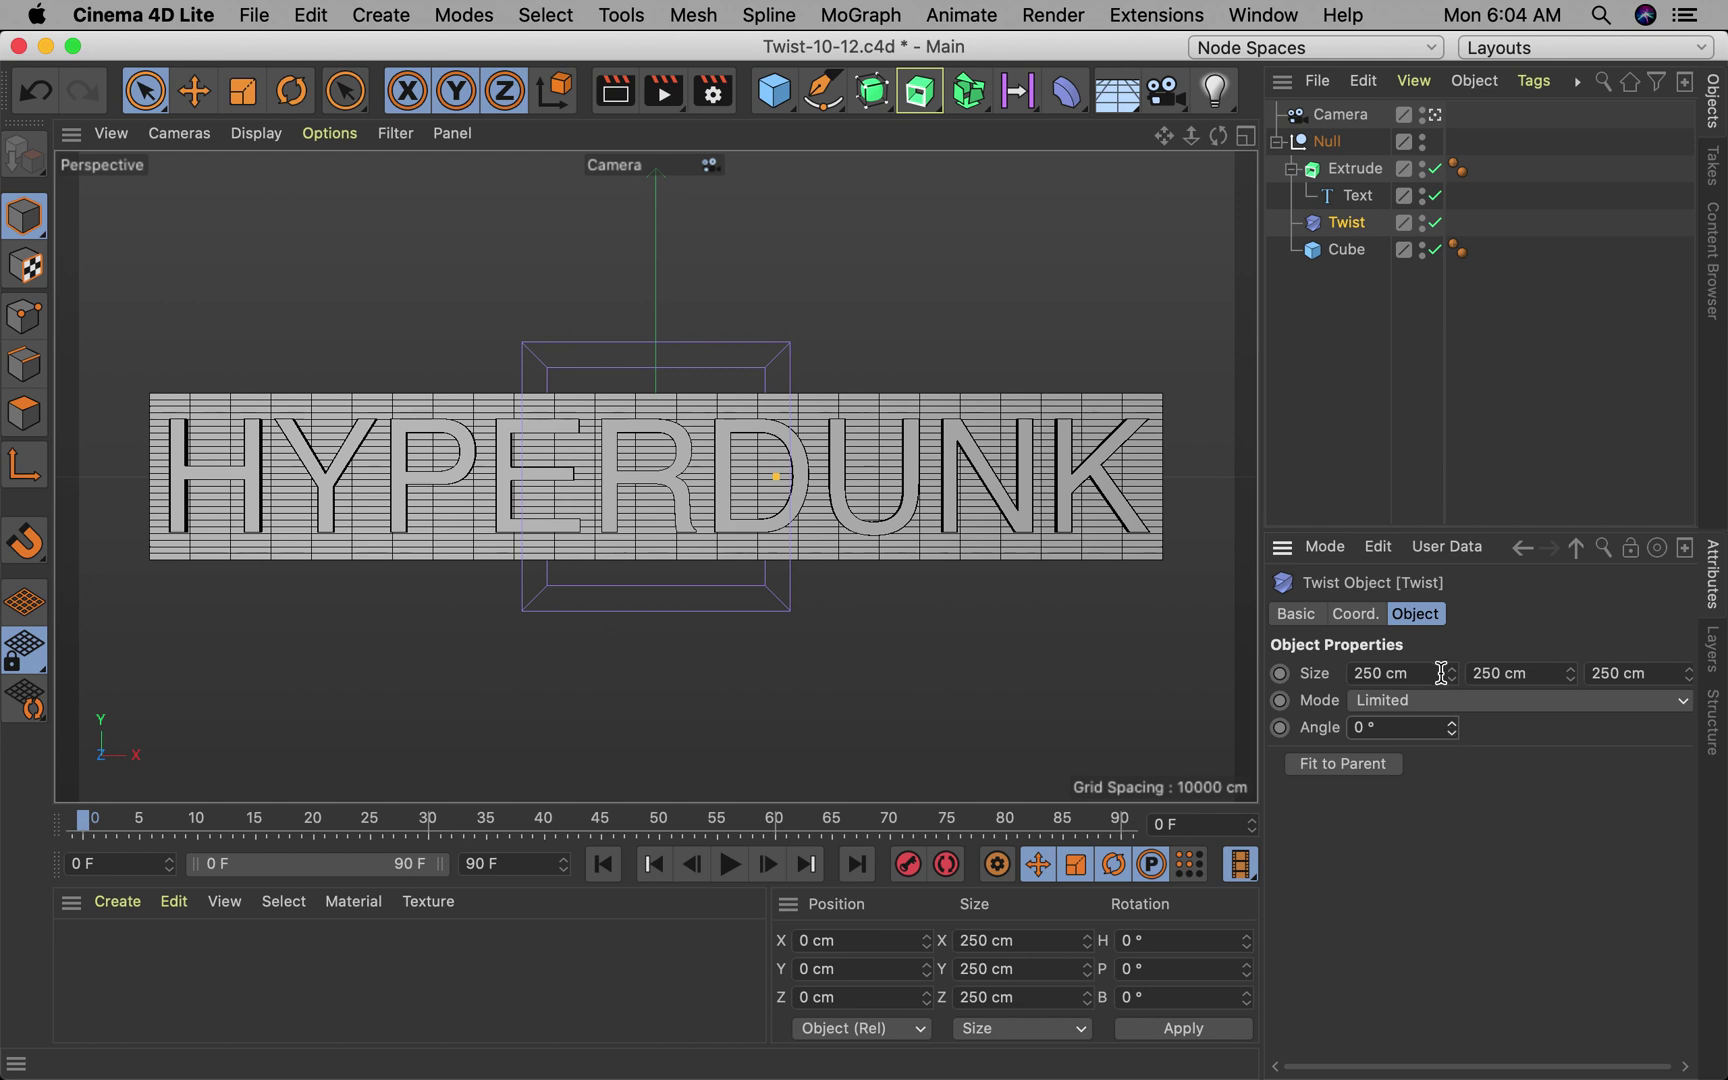
{"action": "left_click", "coordinate": [1450, 700]}
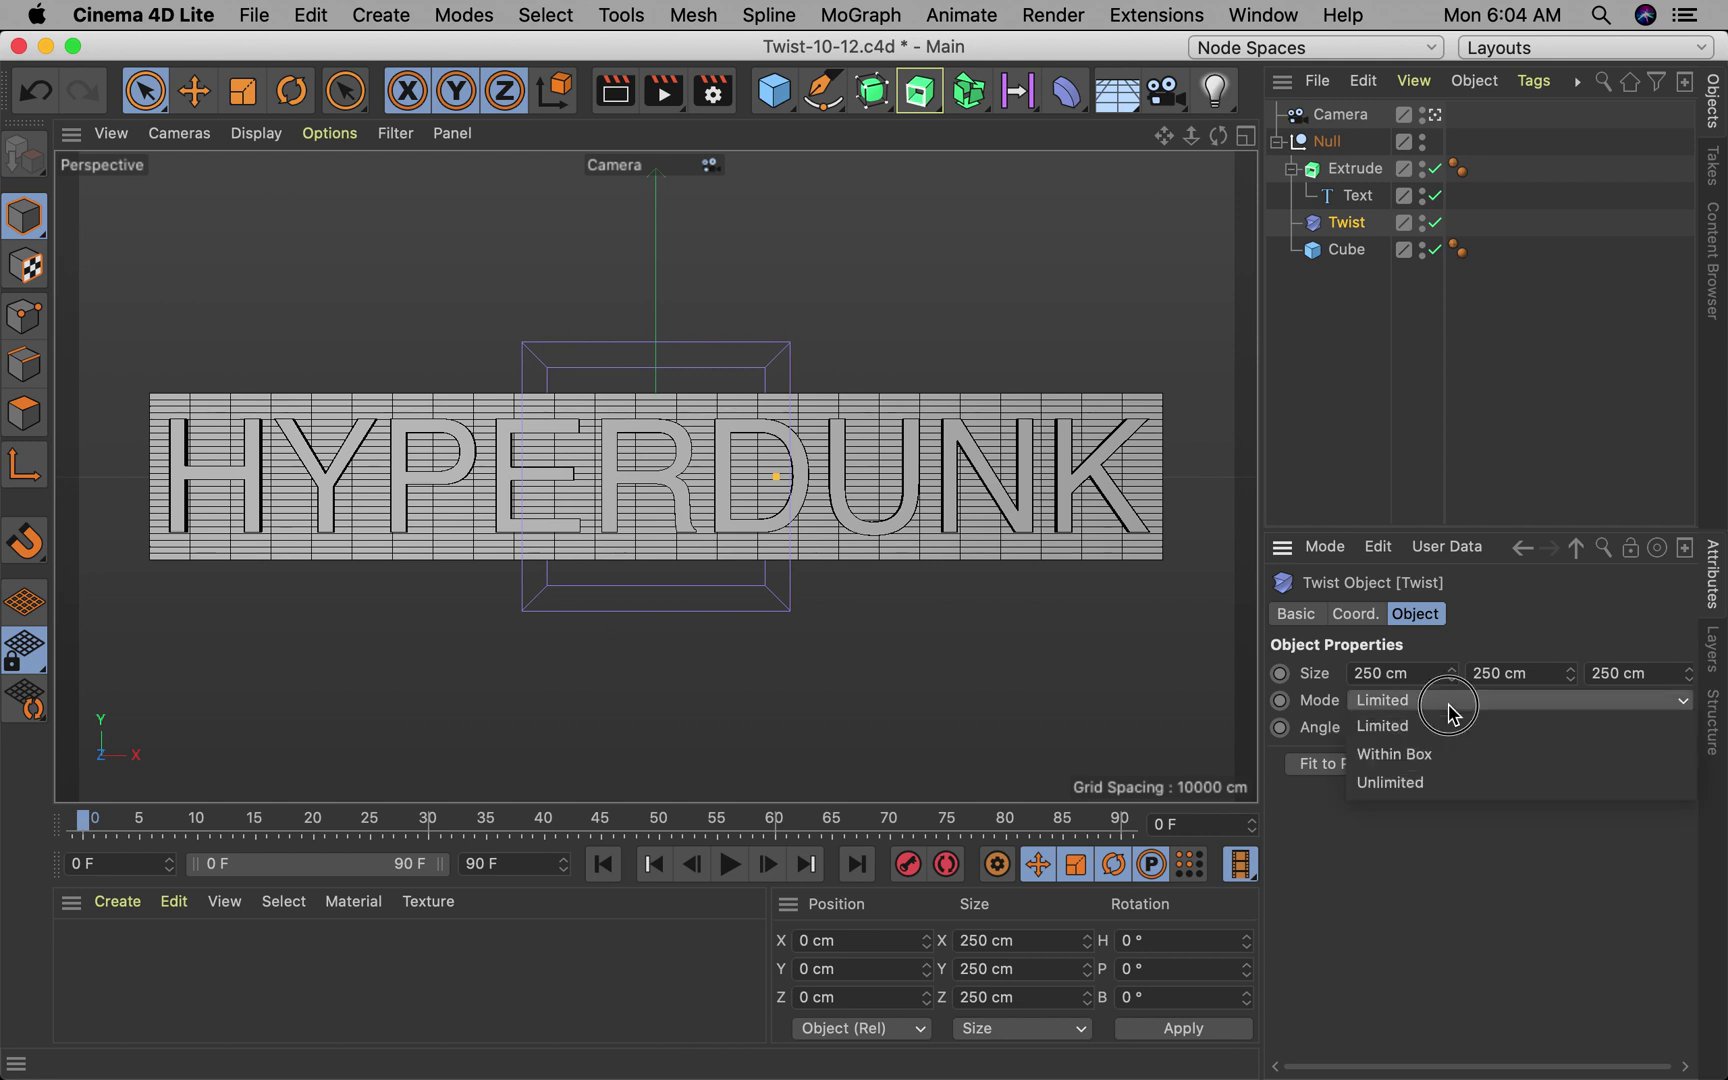
{"action": "left_click", "coordinate": [1454, 783]}
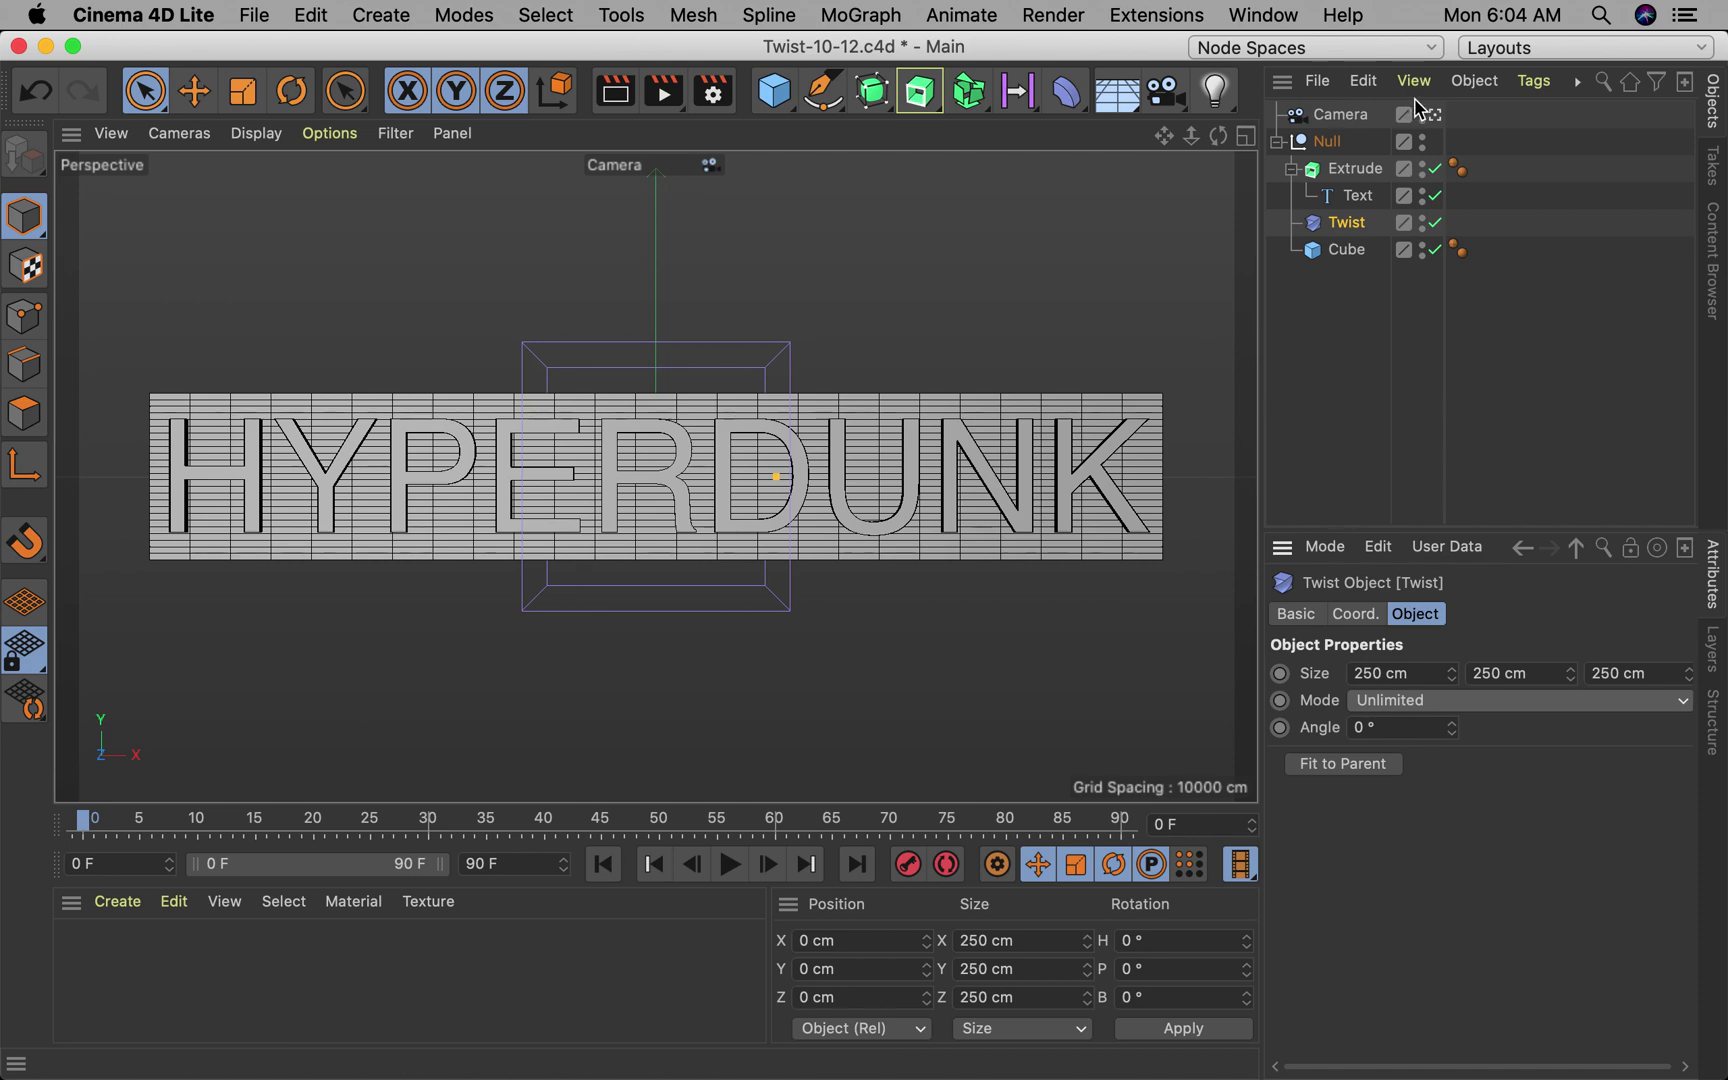
Step: Leave the scene camera view and inspect the cube's end and the text's depth from the side
{"action": "left_click", "coordinate": [1433, 116]}
{"action": "left_click", "coordinate": [1432, 118]}
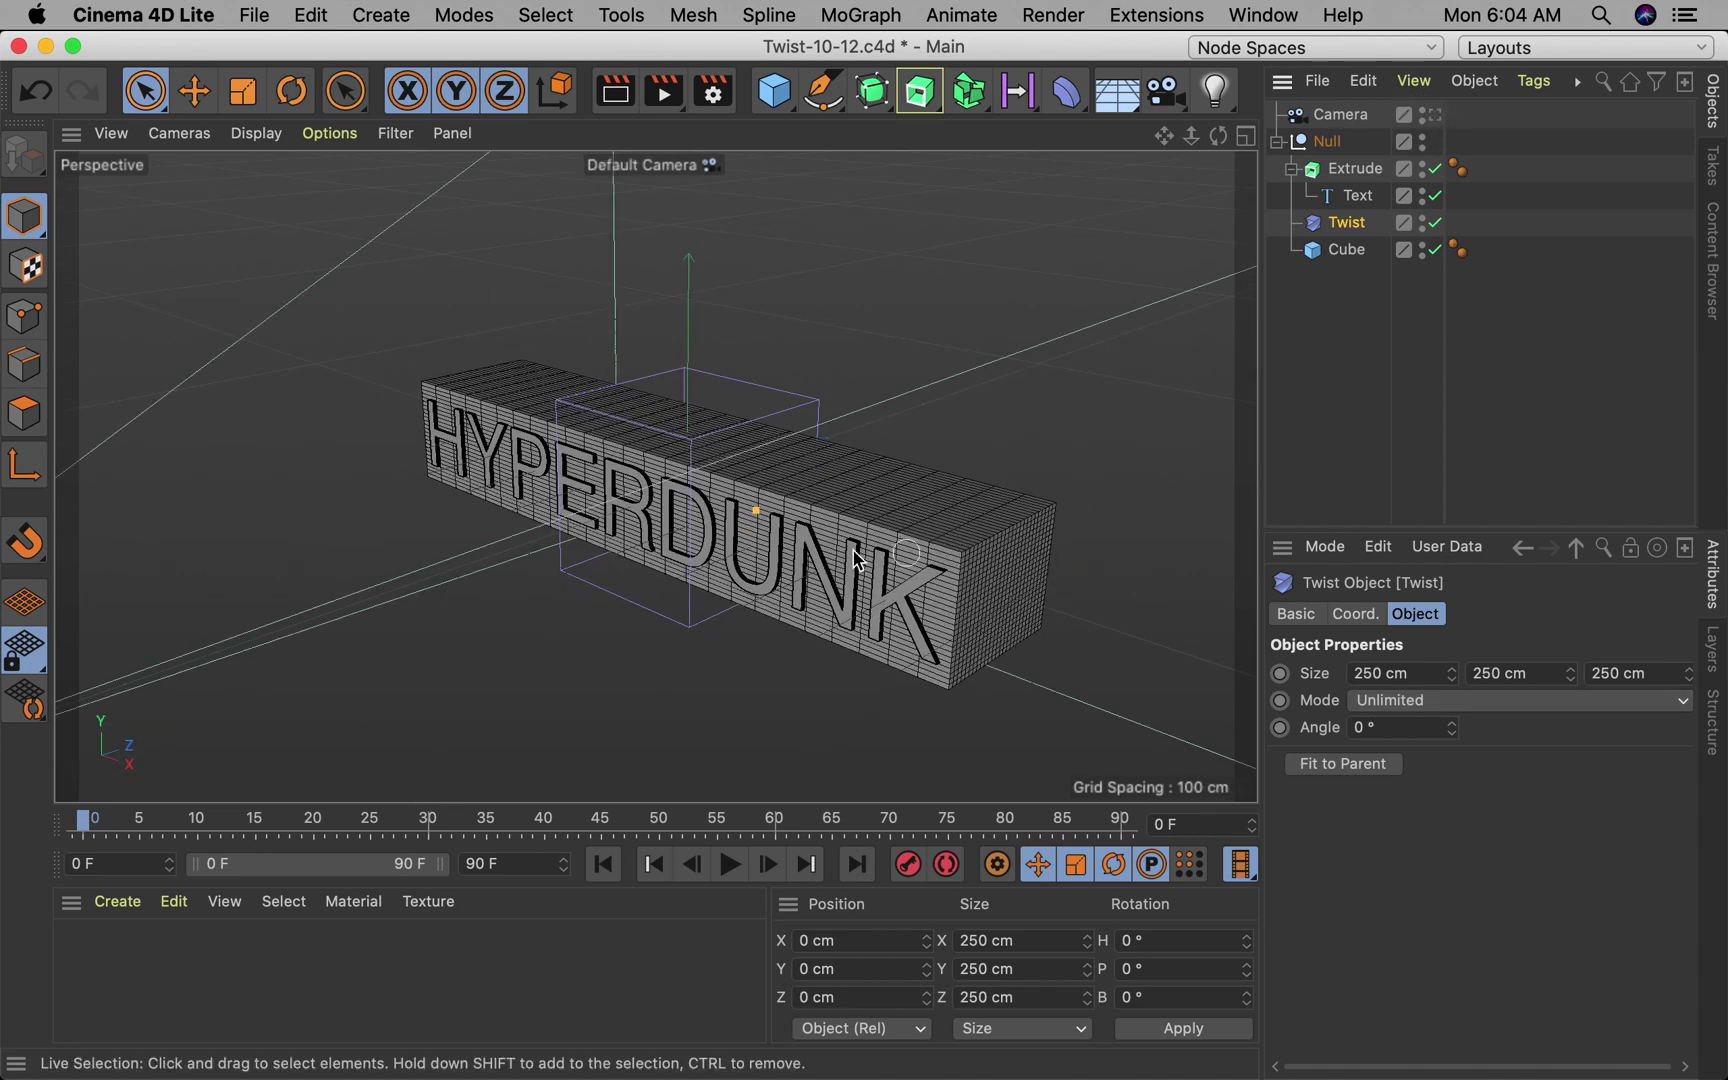
{"action": "middle_click_drag", "start_coordinate": [852, 553], "coordinate": [746, 542], "text": "alt"}
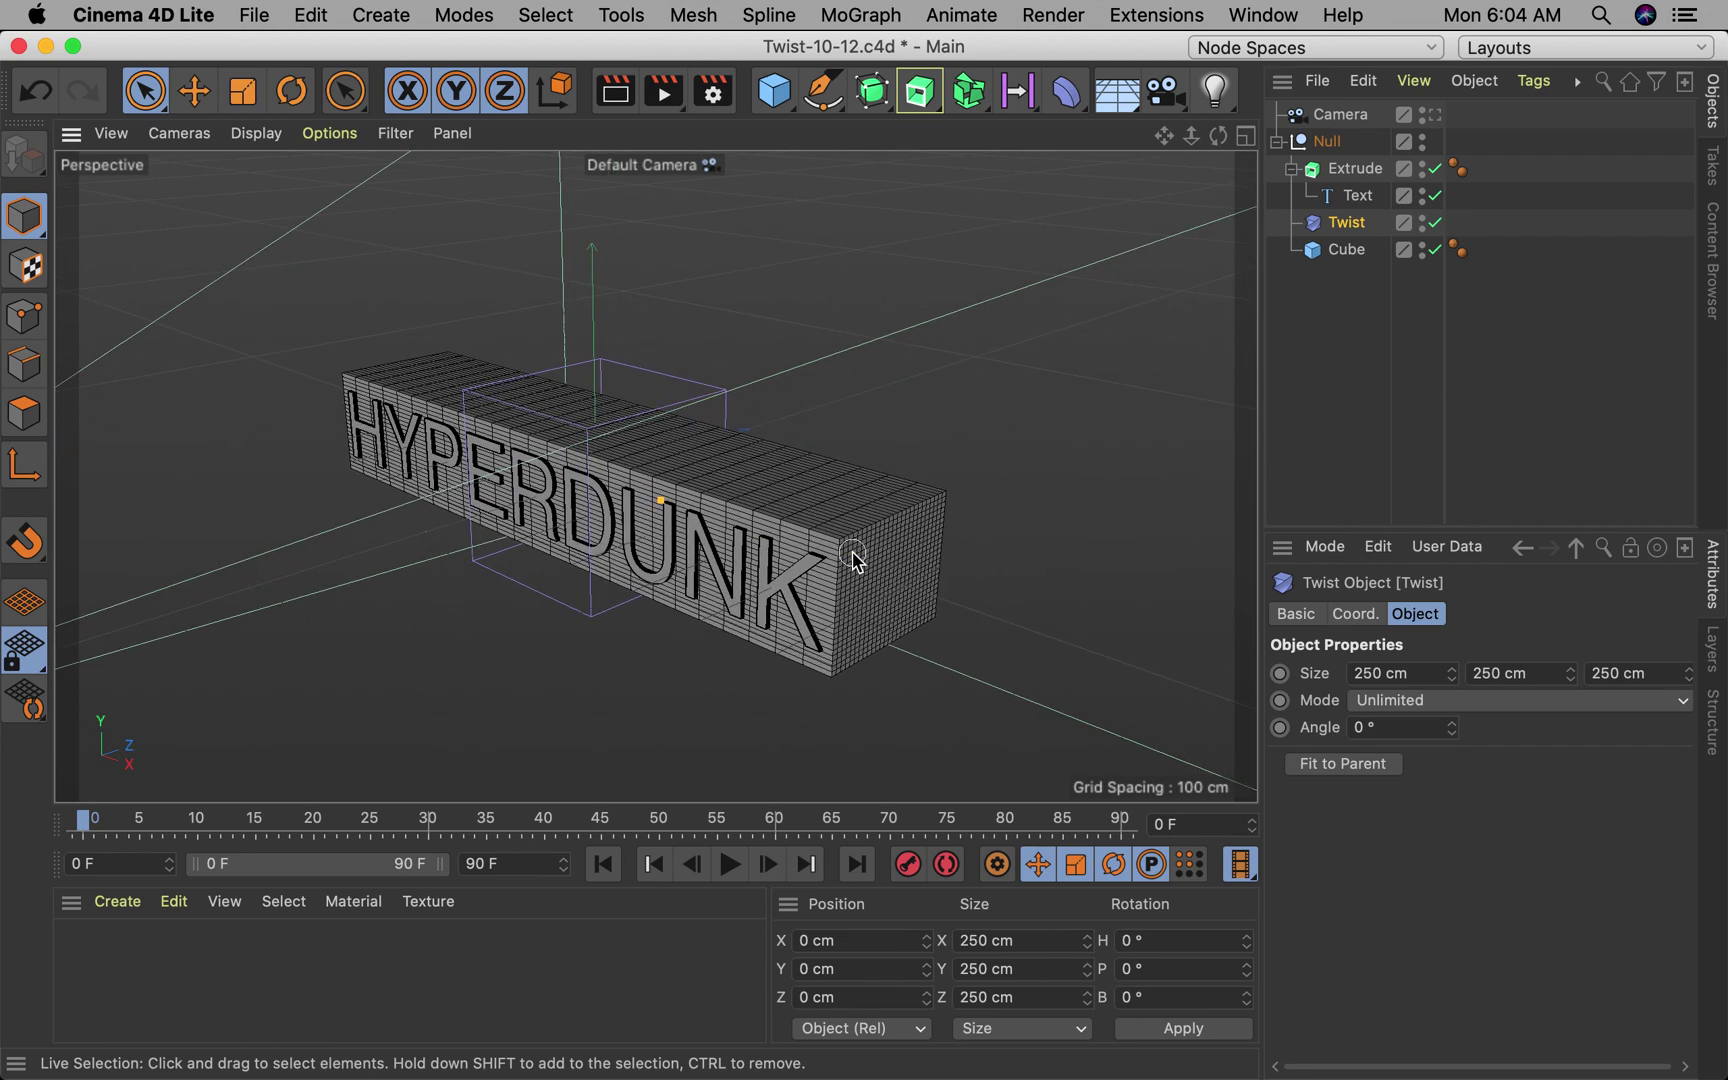
{"action": "right_click_drag", "start_coordinate": [852, 553], "coordinate": [919, 591], "text": "alt"}
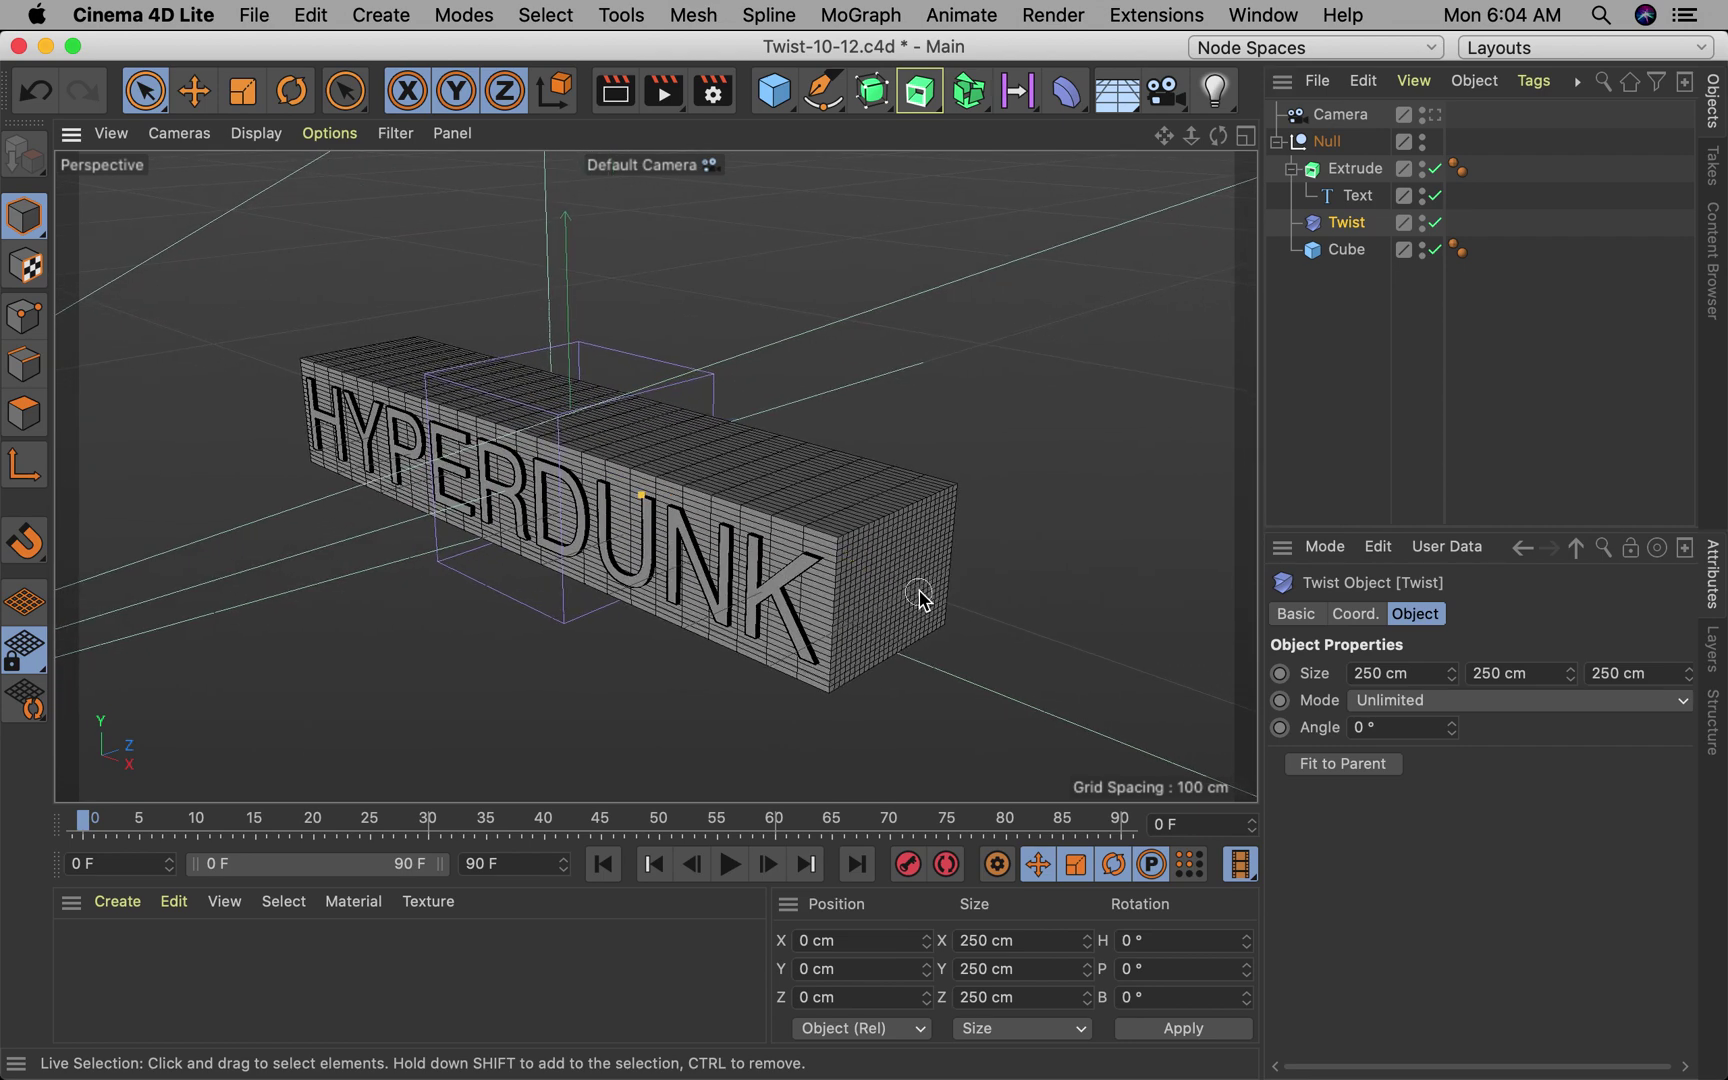
{"action": "mouse_move", "coordinate": [914, 591]}
{"action": "left_mouse_down", "text": "alt"}
{"action": "mouse_move", "coordinate": [858, 588]}
{"action": "mouse_move", "coordinate": [928, 589]}
{"action": "mouse_move", "coordinate": [952, 553]}
{"action": "mouse_move", "coordinate": [847, 567]}
{"action": "mouse_move", "coordinate": [744, 636]}
{"action": "left_mouse_up", "text": "alt"}
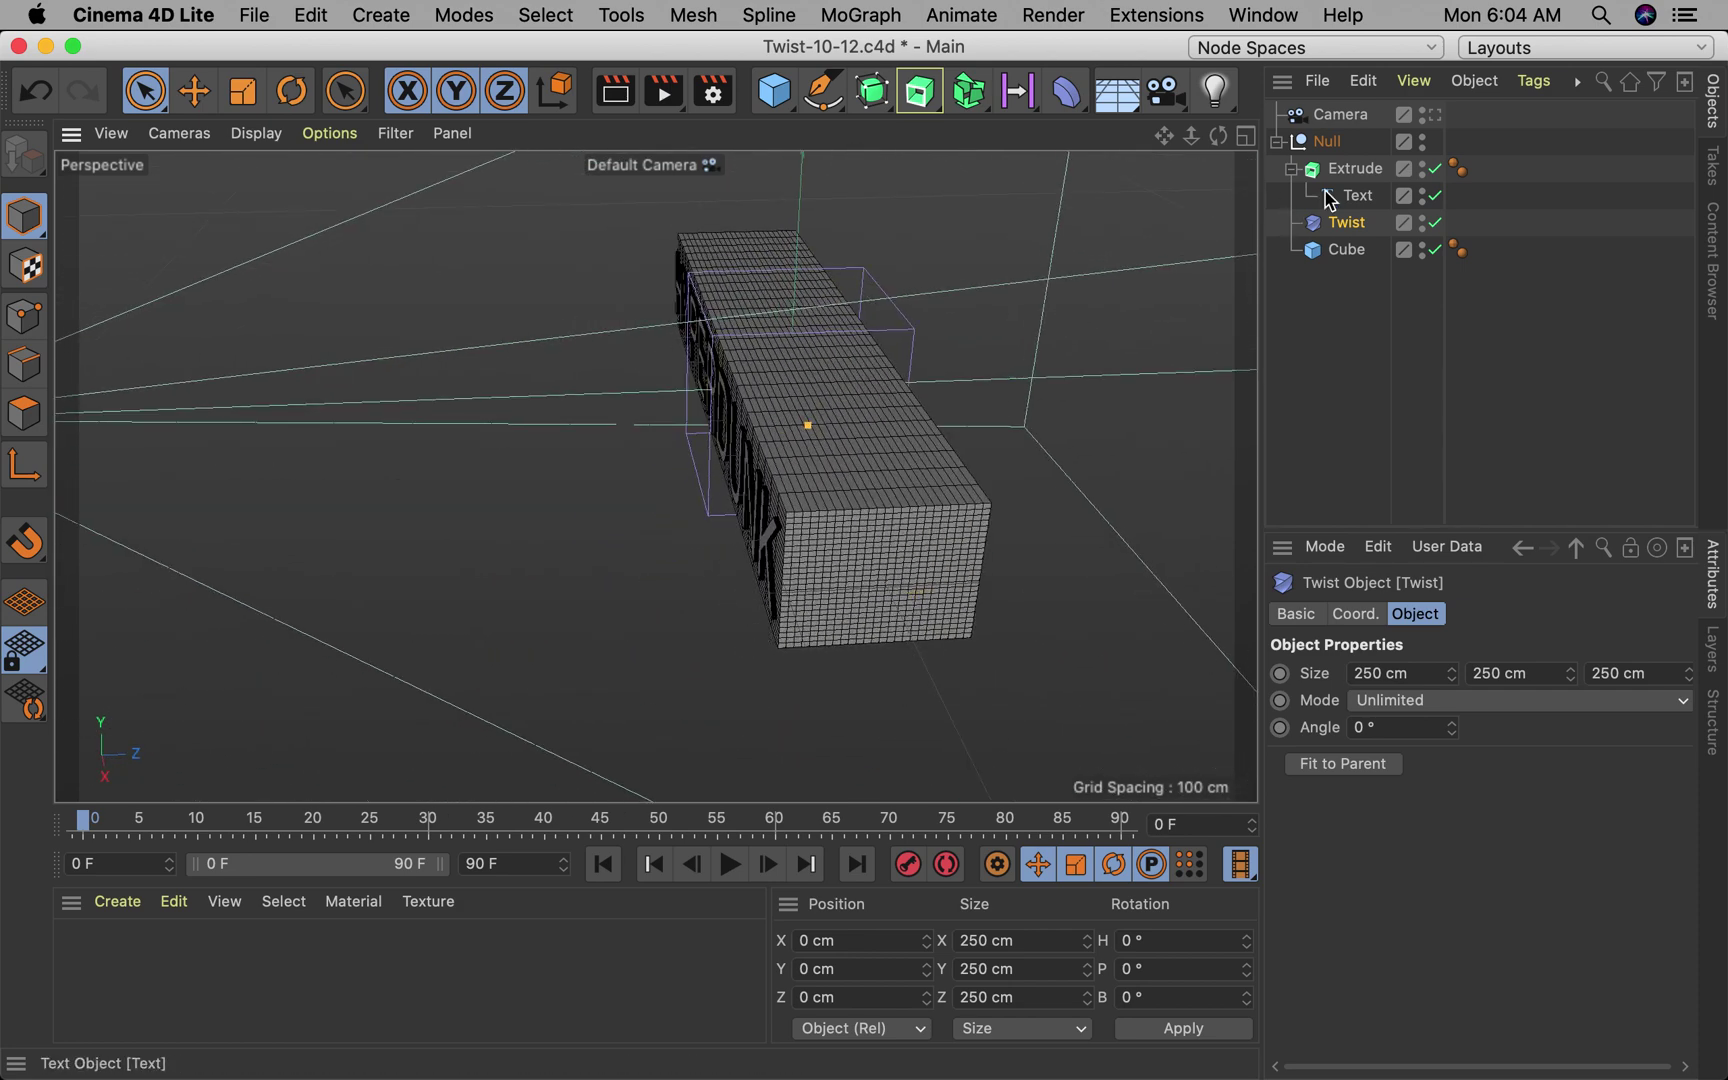
Step: Try increasing the text Extrude's Z movement to 208 cm
{"action": "left_click", "coordinate": [1354, 170]}
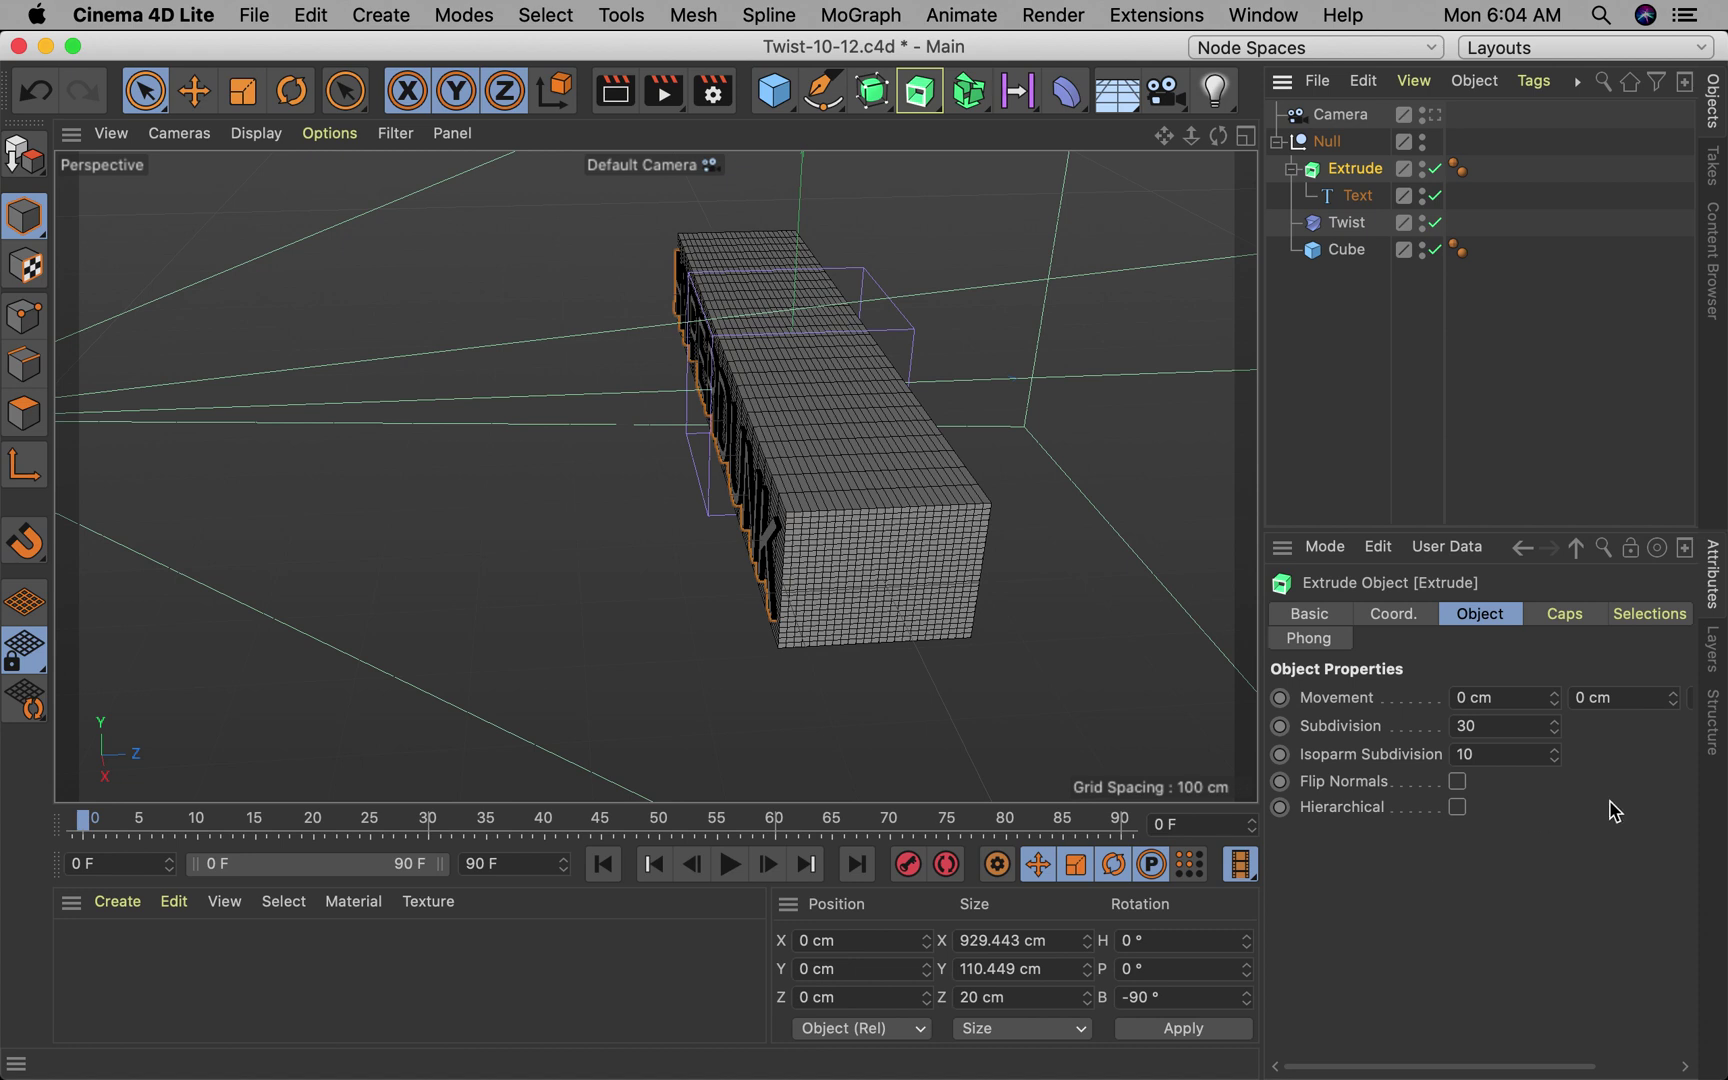
{"action": "scroll", "coordinate": [1615, 810], "scroll_direction": "right", "scroll_amount": 3}
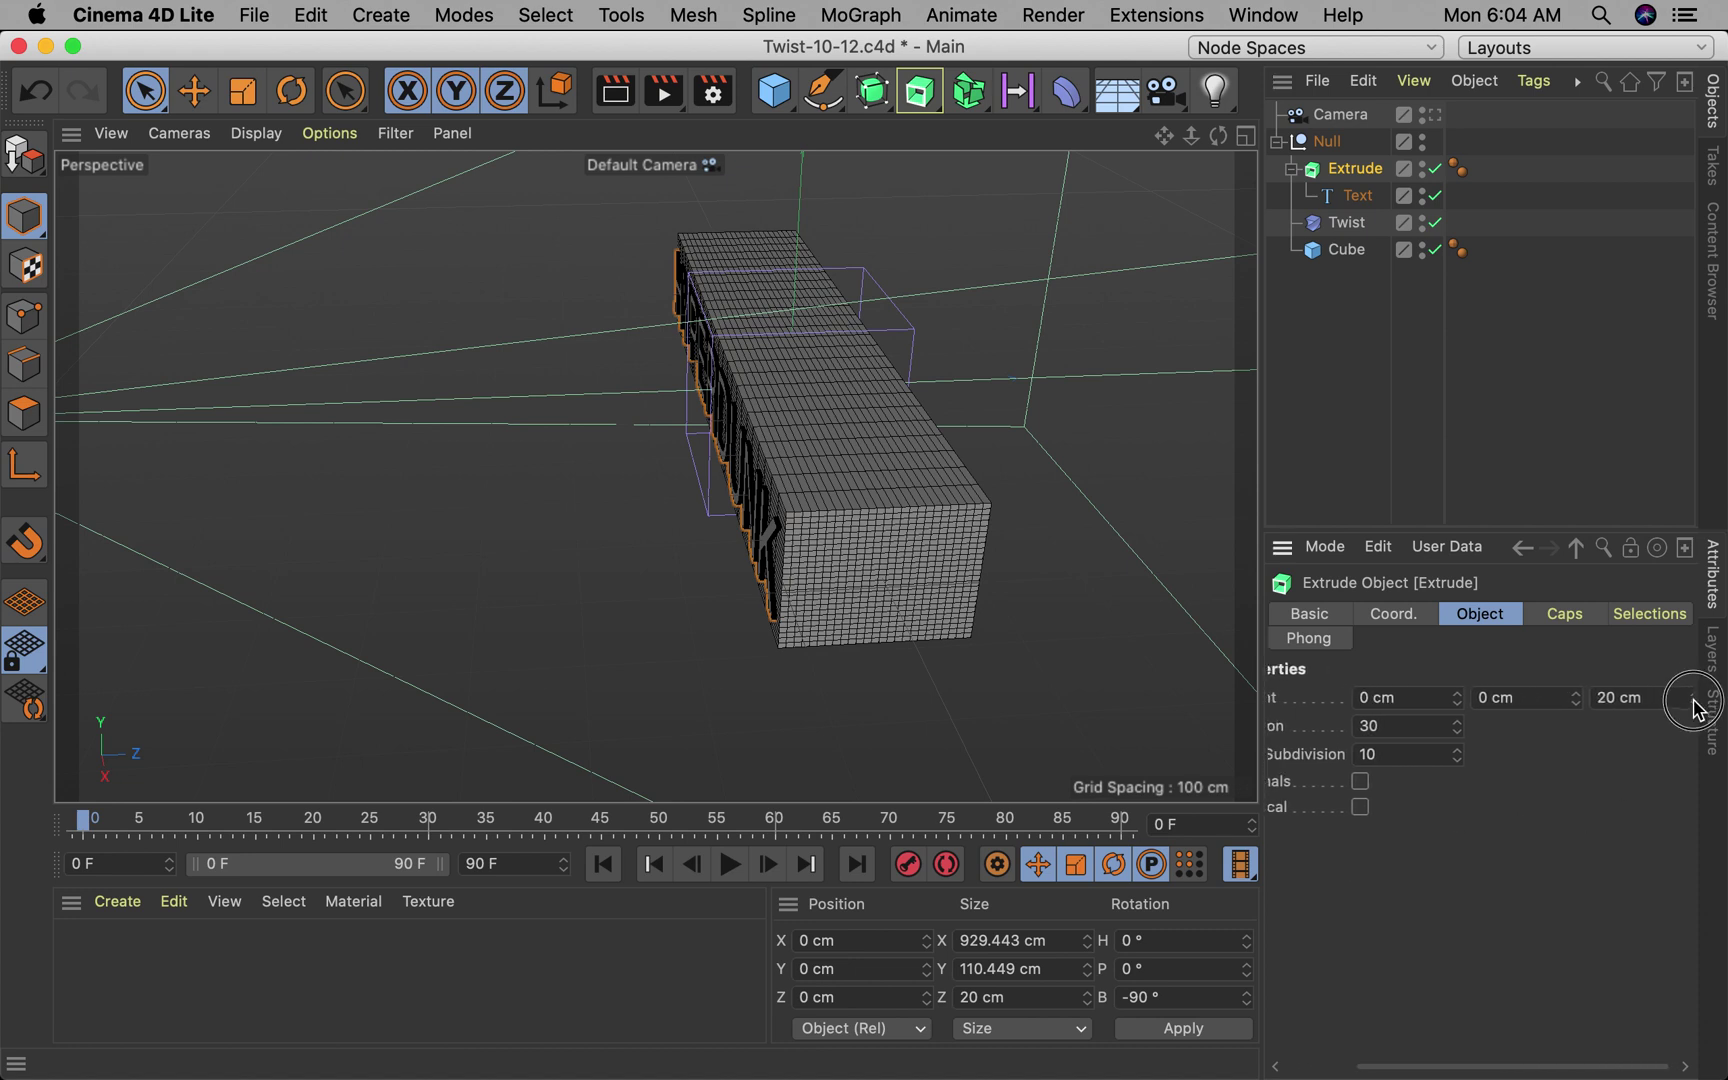
{"action": "left_click", "coordinate": [1641, 705]}
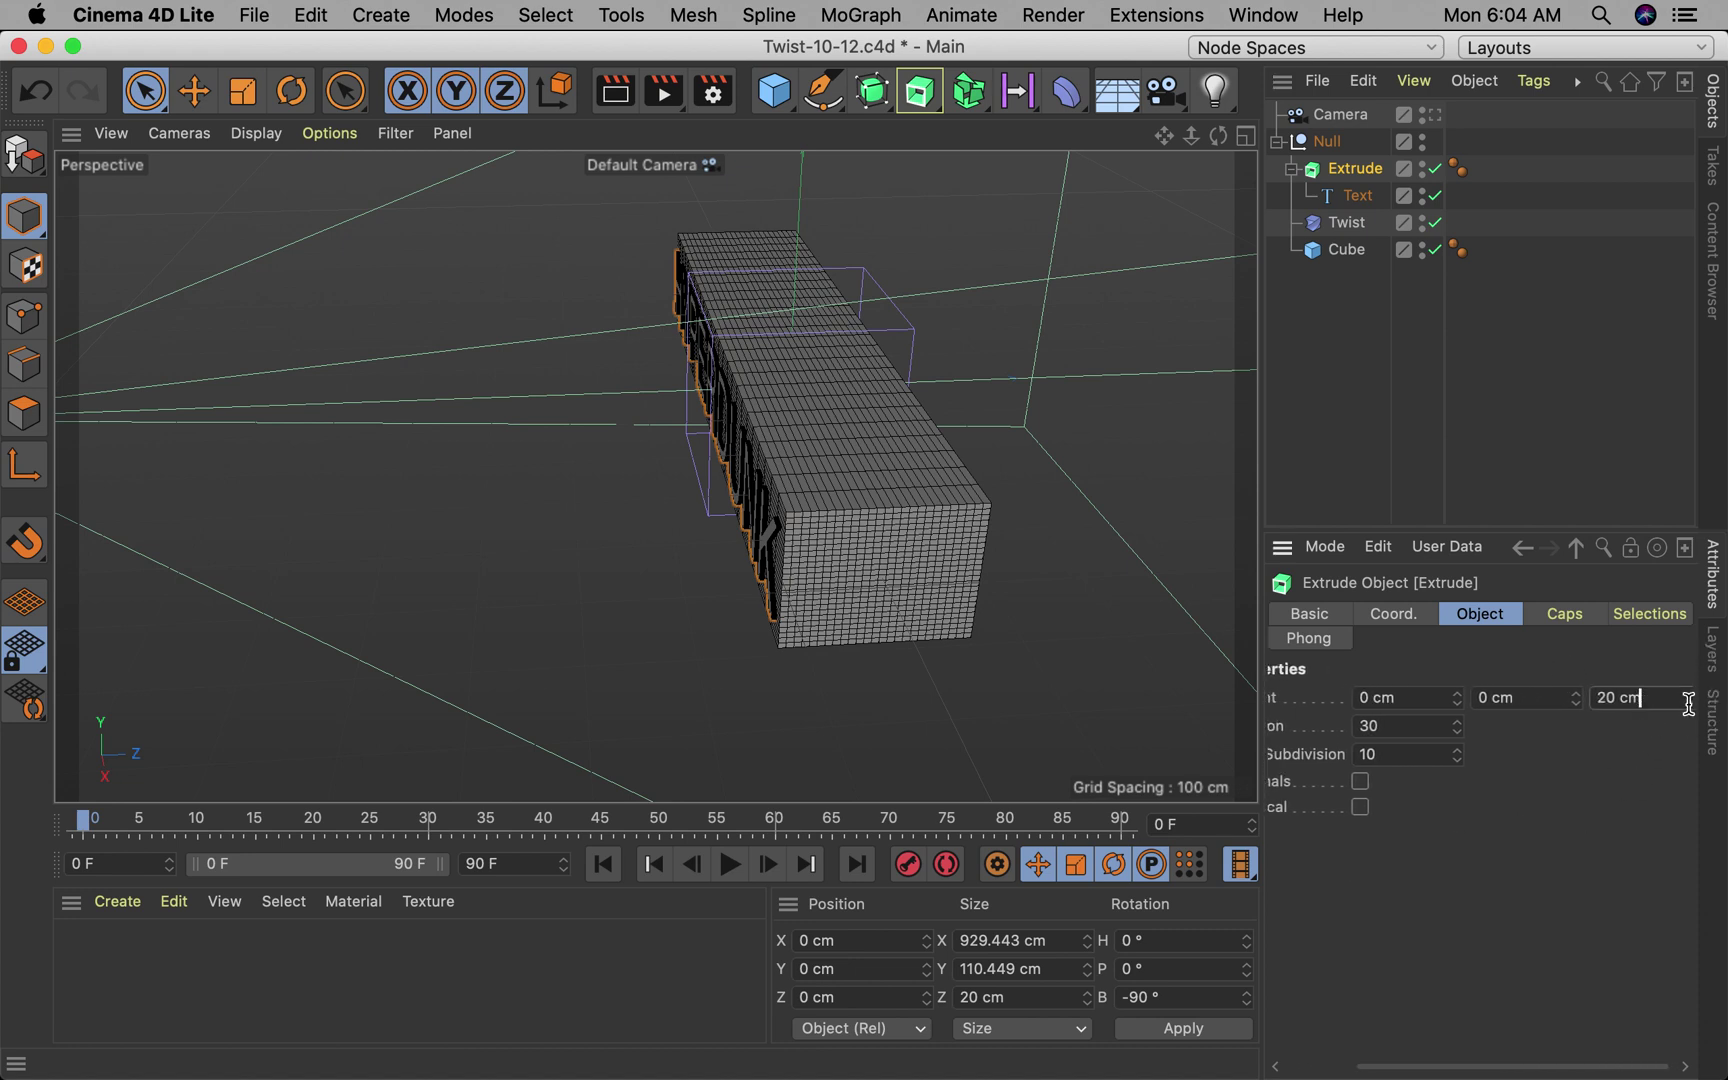
{"action": "left_click_drag", "start_coordinate": [1692, 705], "coordinate": [1692, 517]}
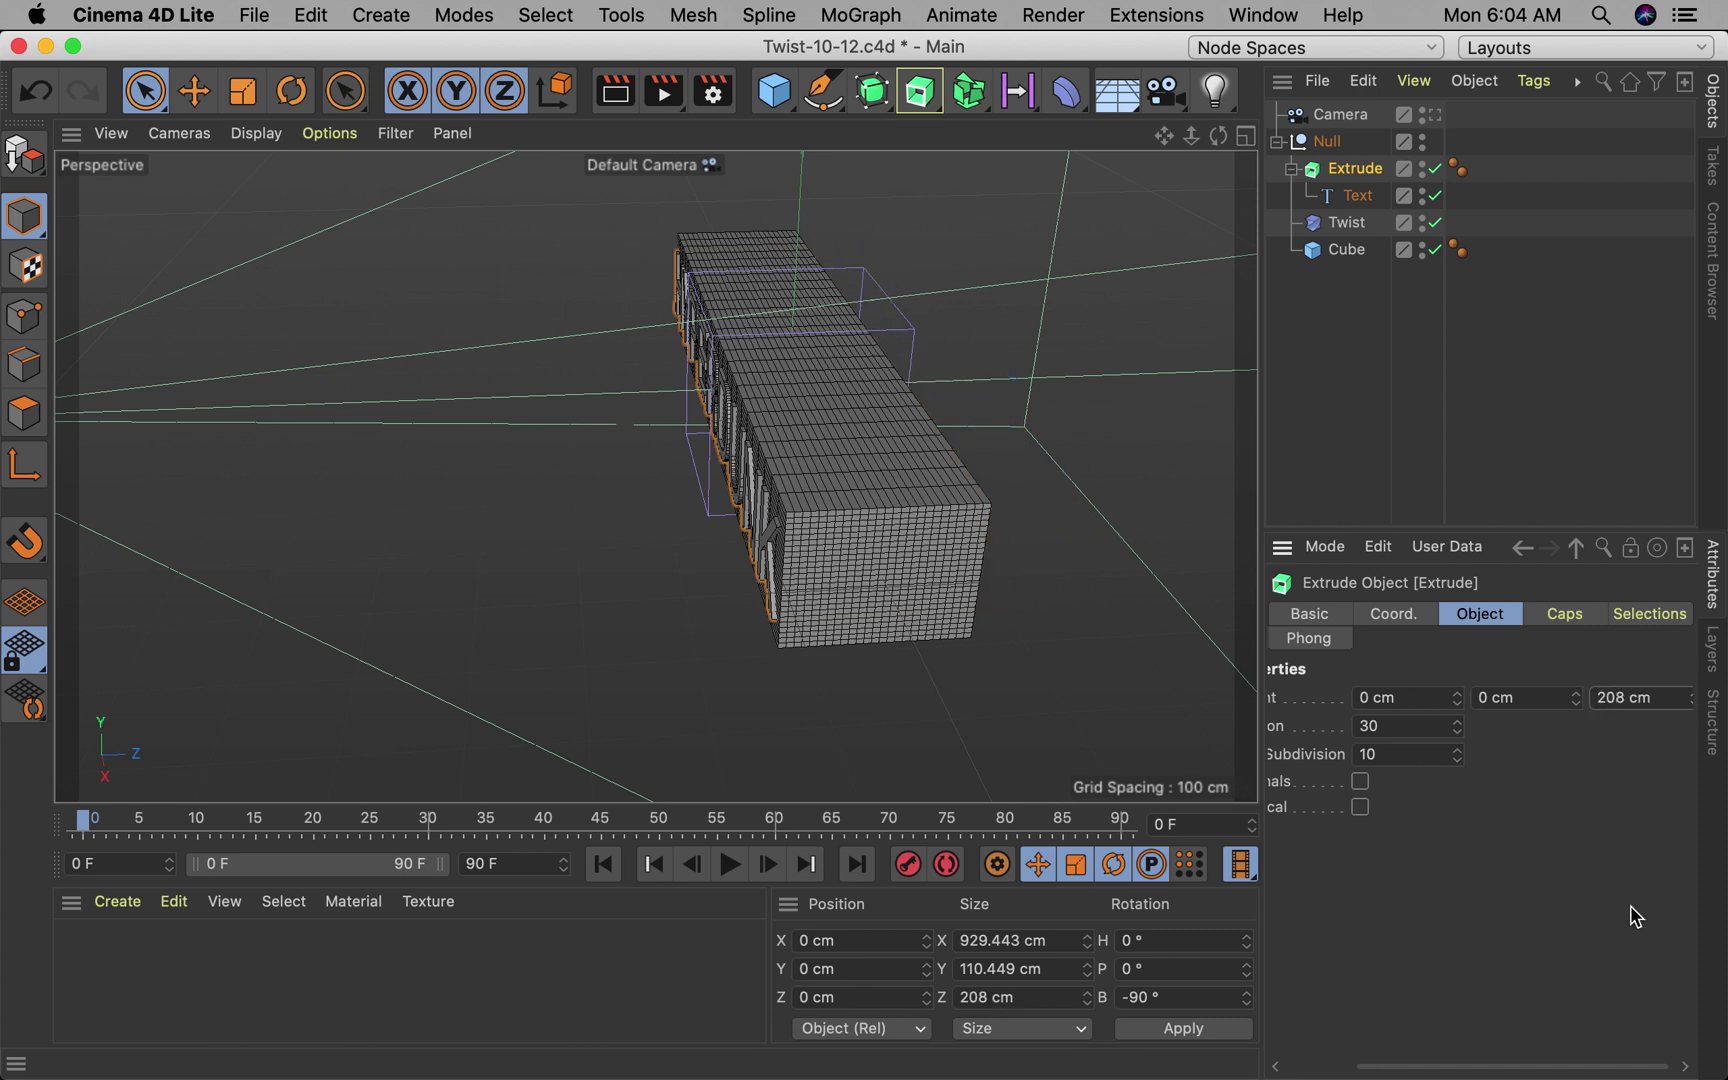
{"action": "key", "text": "Return"}
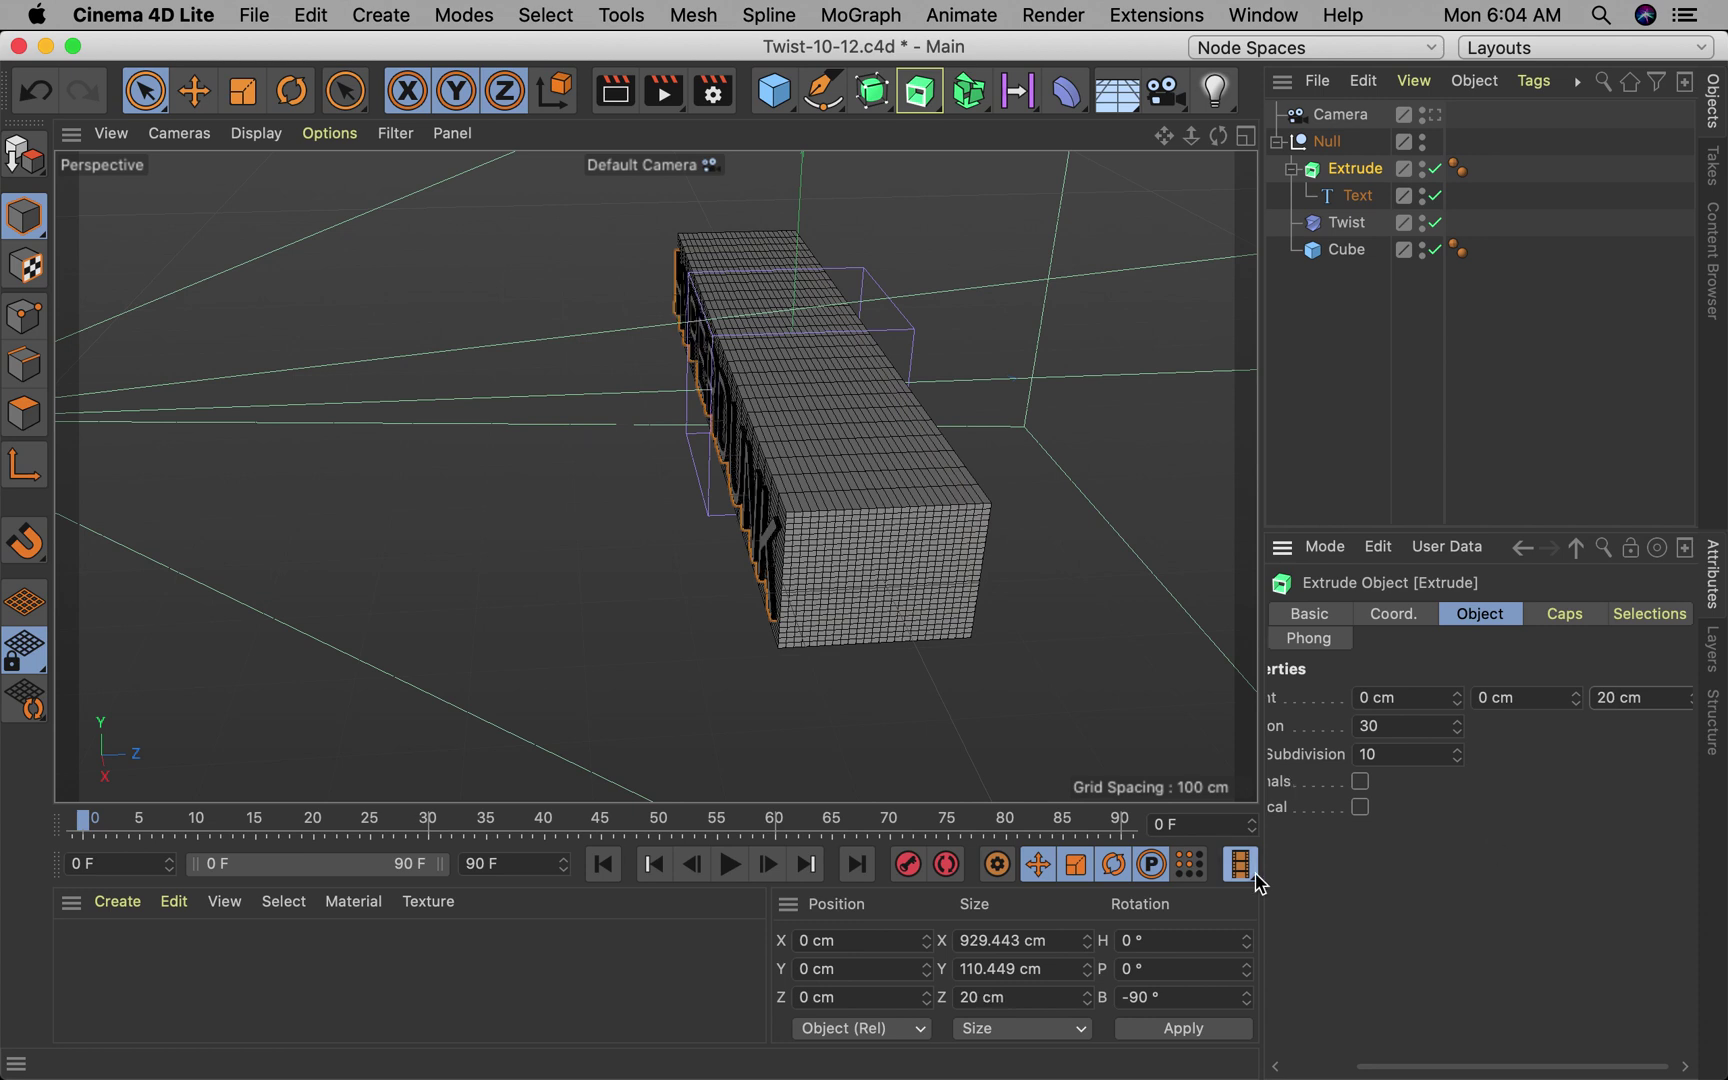
{"action": "scroll", "coordinate": [1497, 902], "scroll_direction": "left", "scroll_amount": 3}
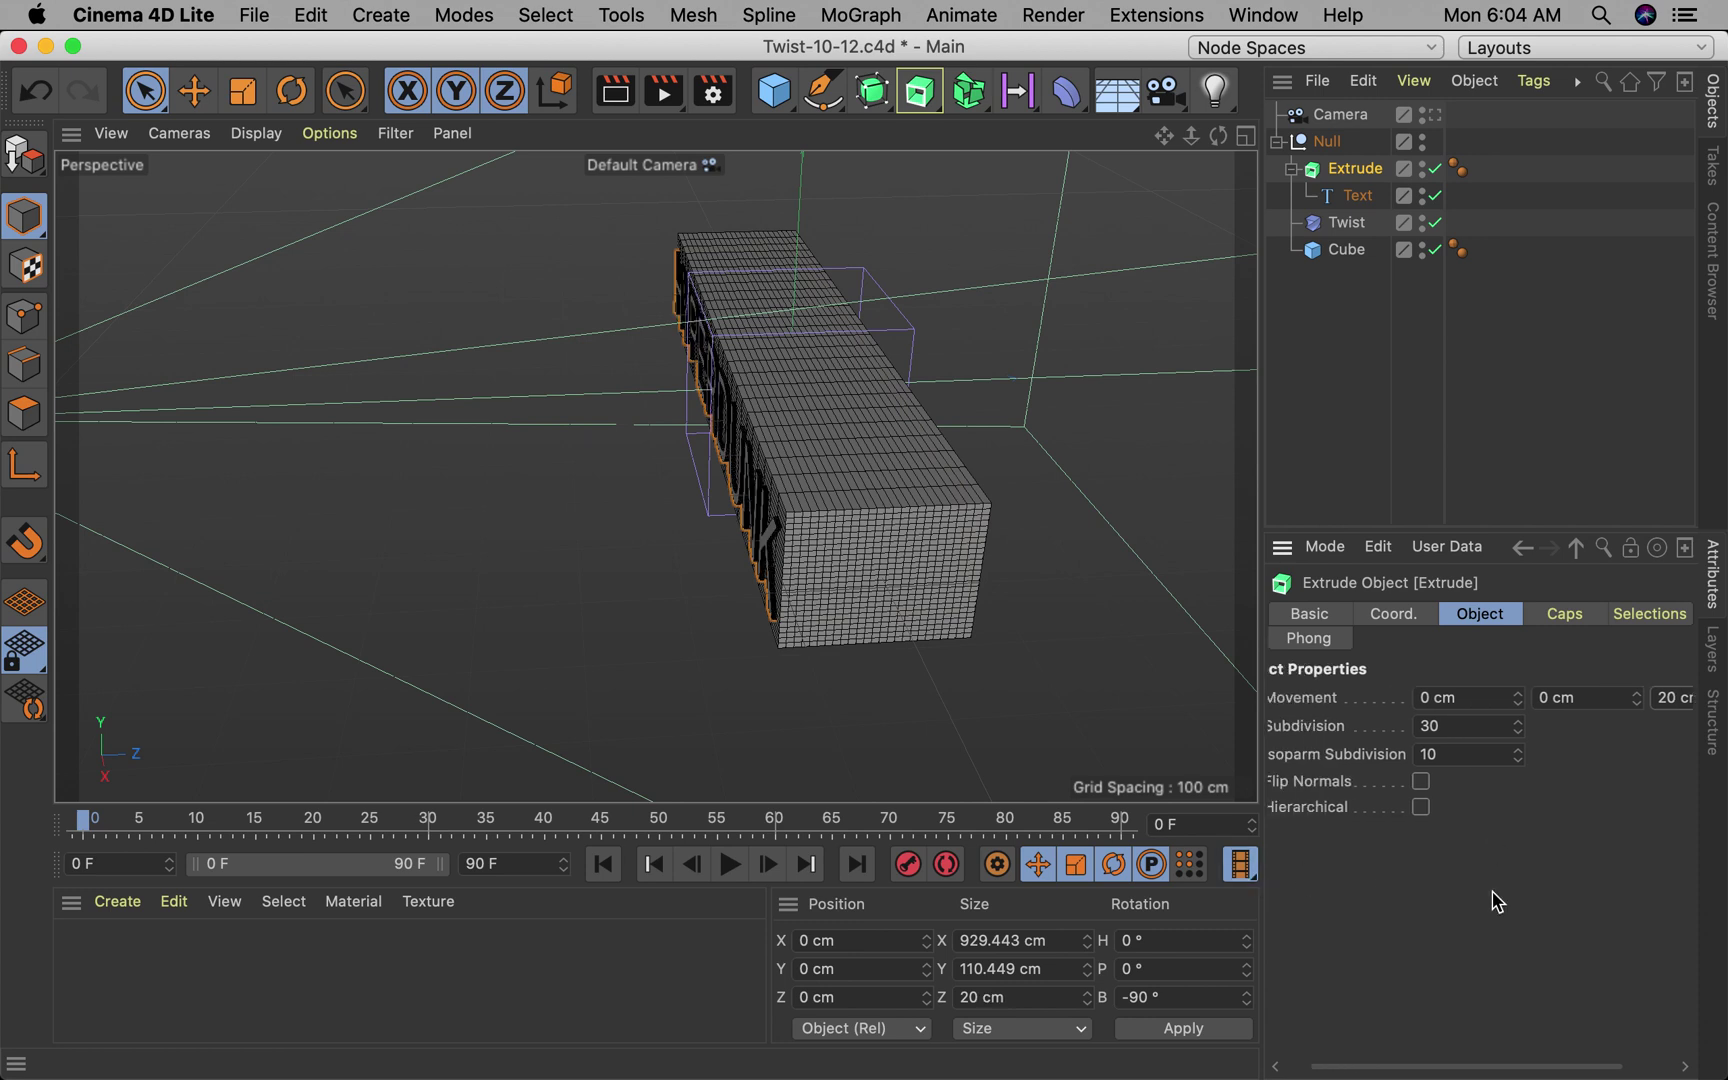
Step: Move the extruded text to Z -8 cm in front of the cube and look through the scene camera again
{"action": "left_click", "coordinate": [1385, 616]}
{"action": "mouse_move", "coordinate": [1447, 731]}
{"action": "left_mouse_down"}
{"action": "mouse_move", "coordinate": [1447, 711]}
{"action": "mouse_move", "coordinate": [1447, 790]}
{"action": "mouse_move", "coordinate": [1447, 764]}
{"action": "left_mouse_up"}
{"action": "key", "text": "super+z"}
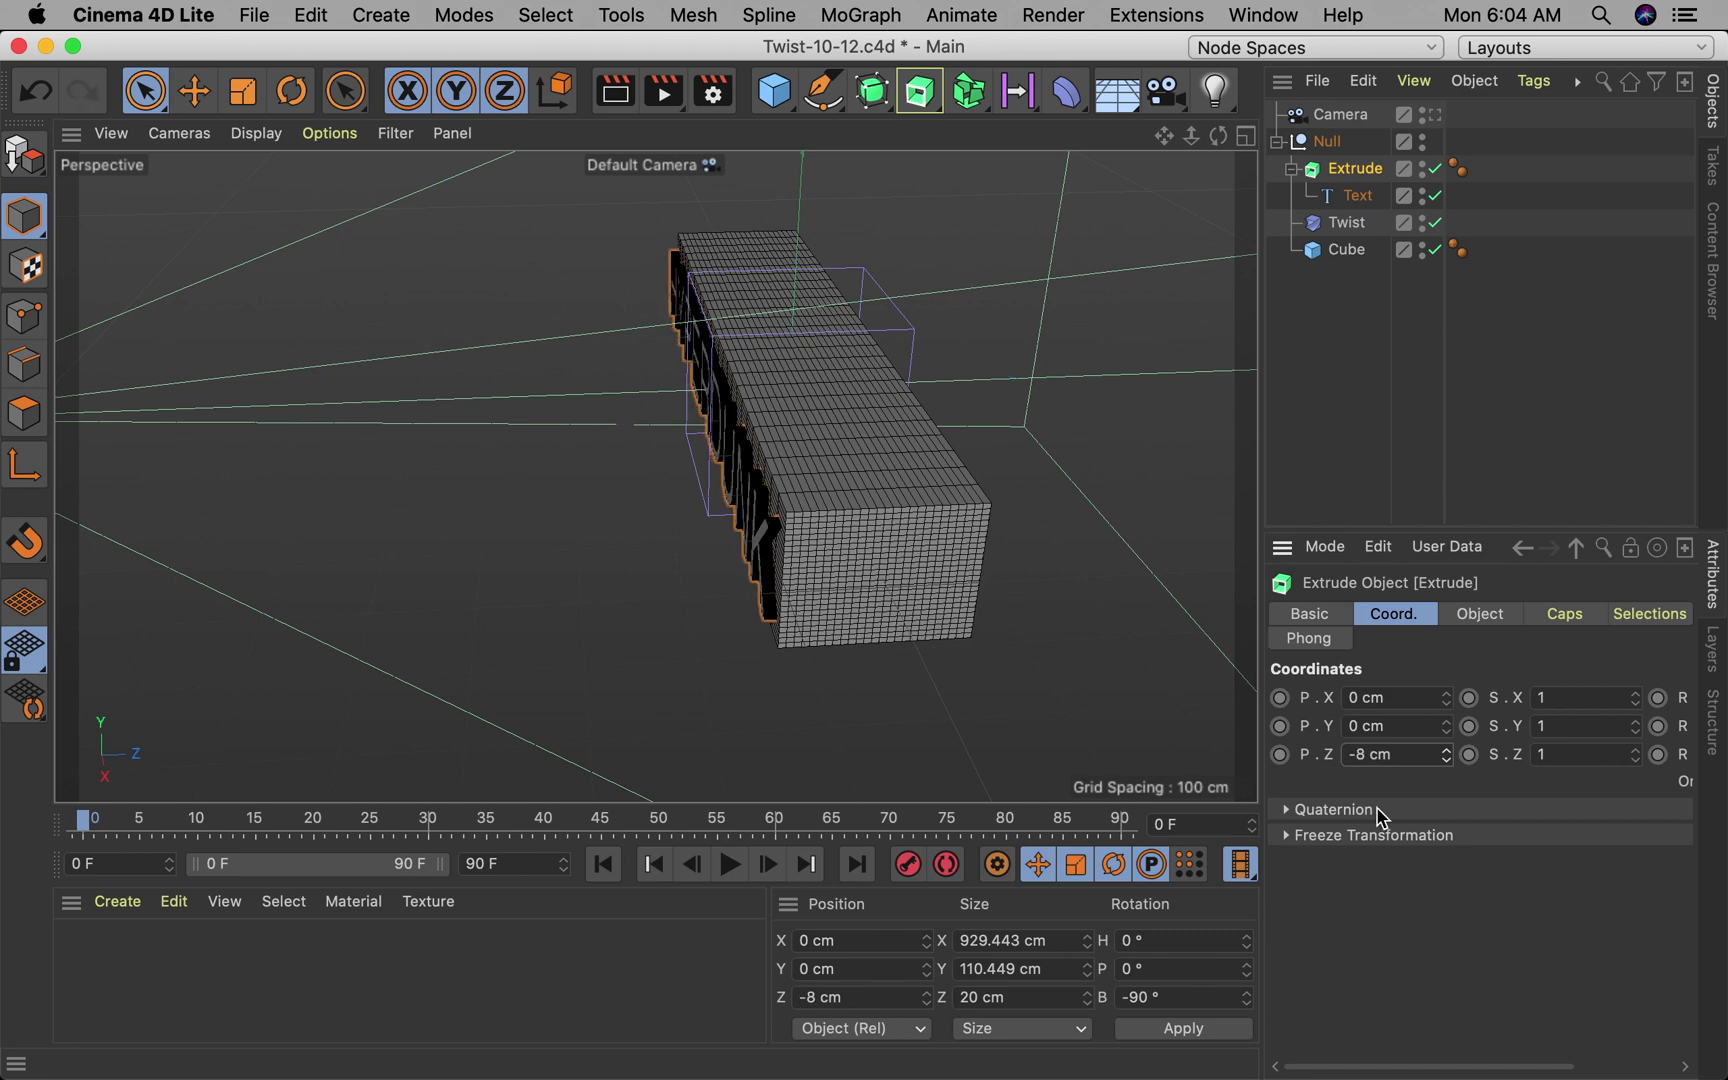
{"action": "left_click", "coordinate": [1433, 114]}
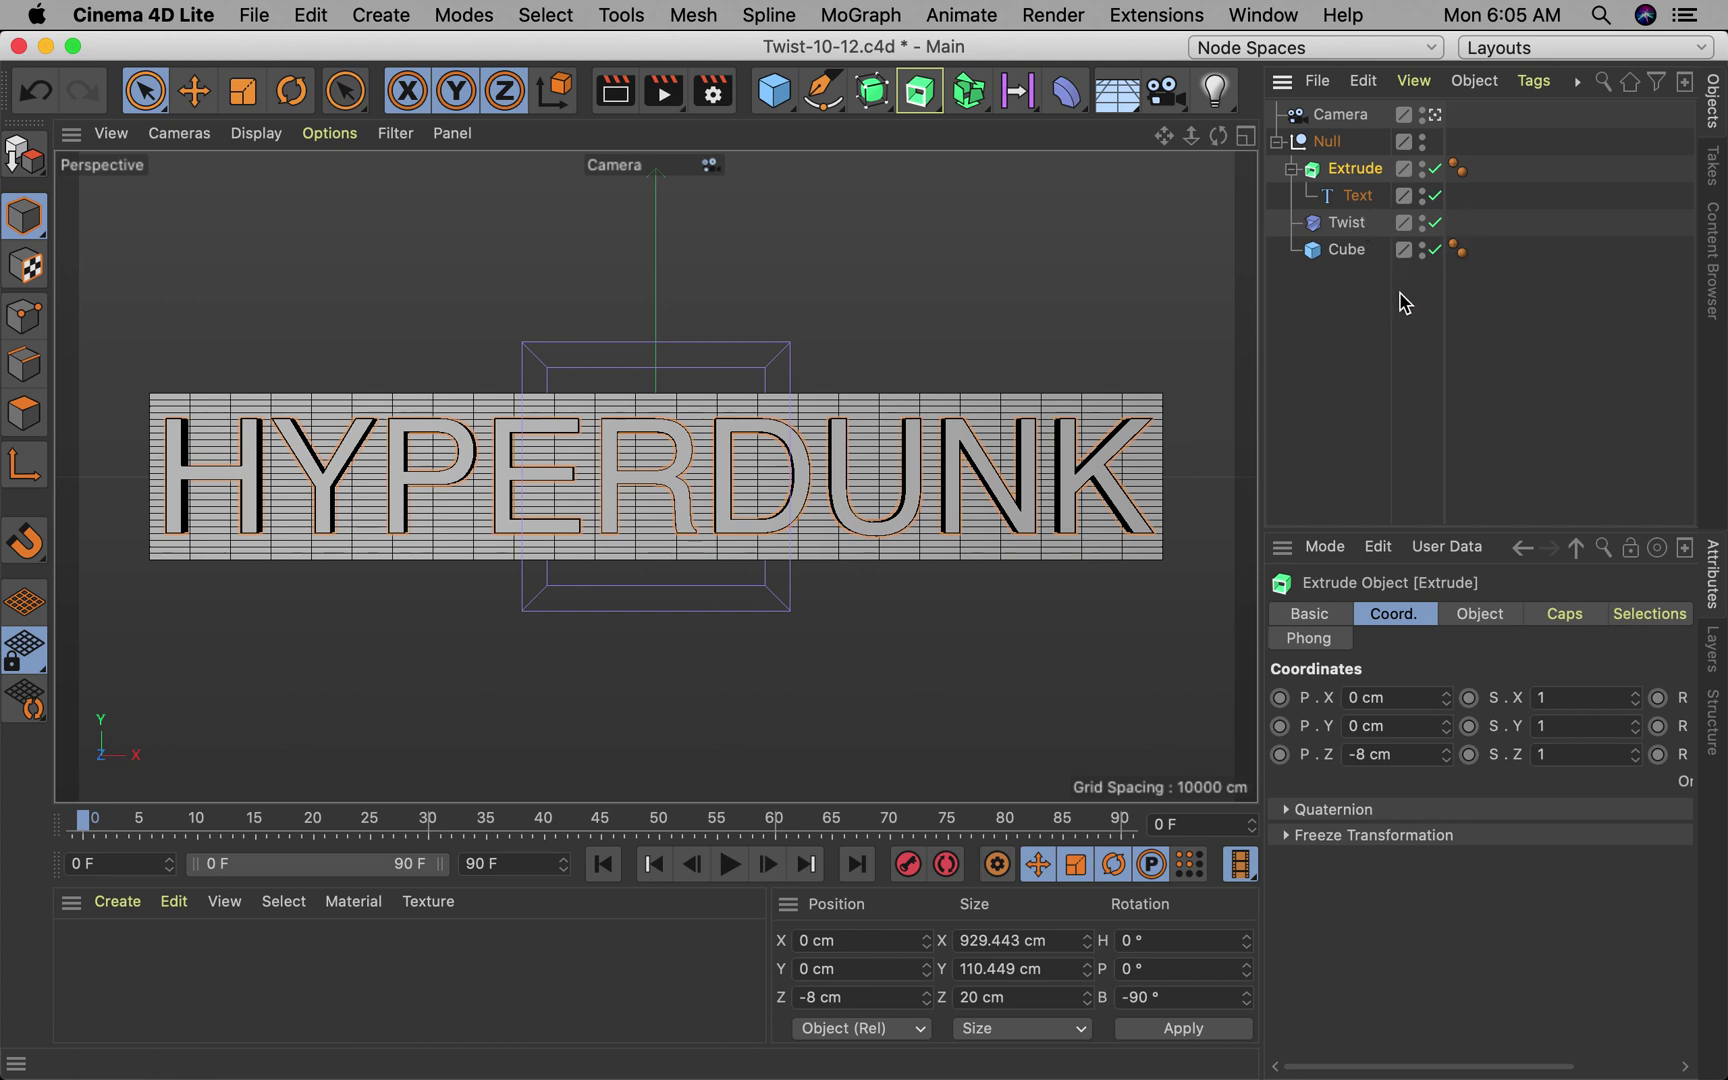
{"action": "left_click", "coordinate": [1346, 222]}
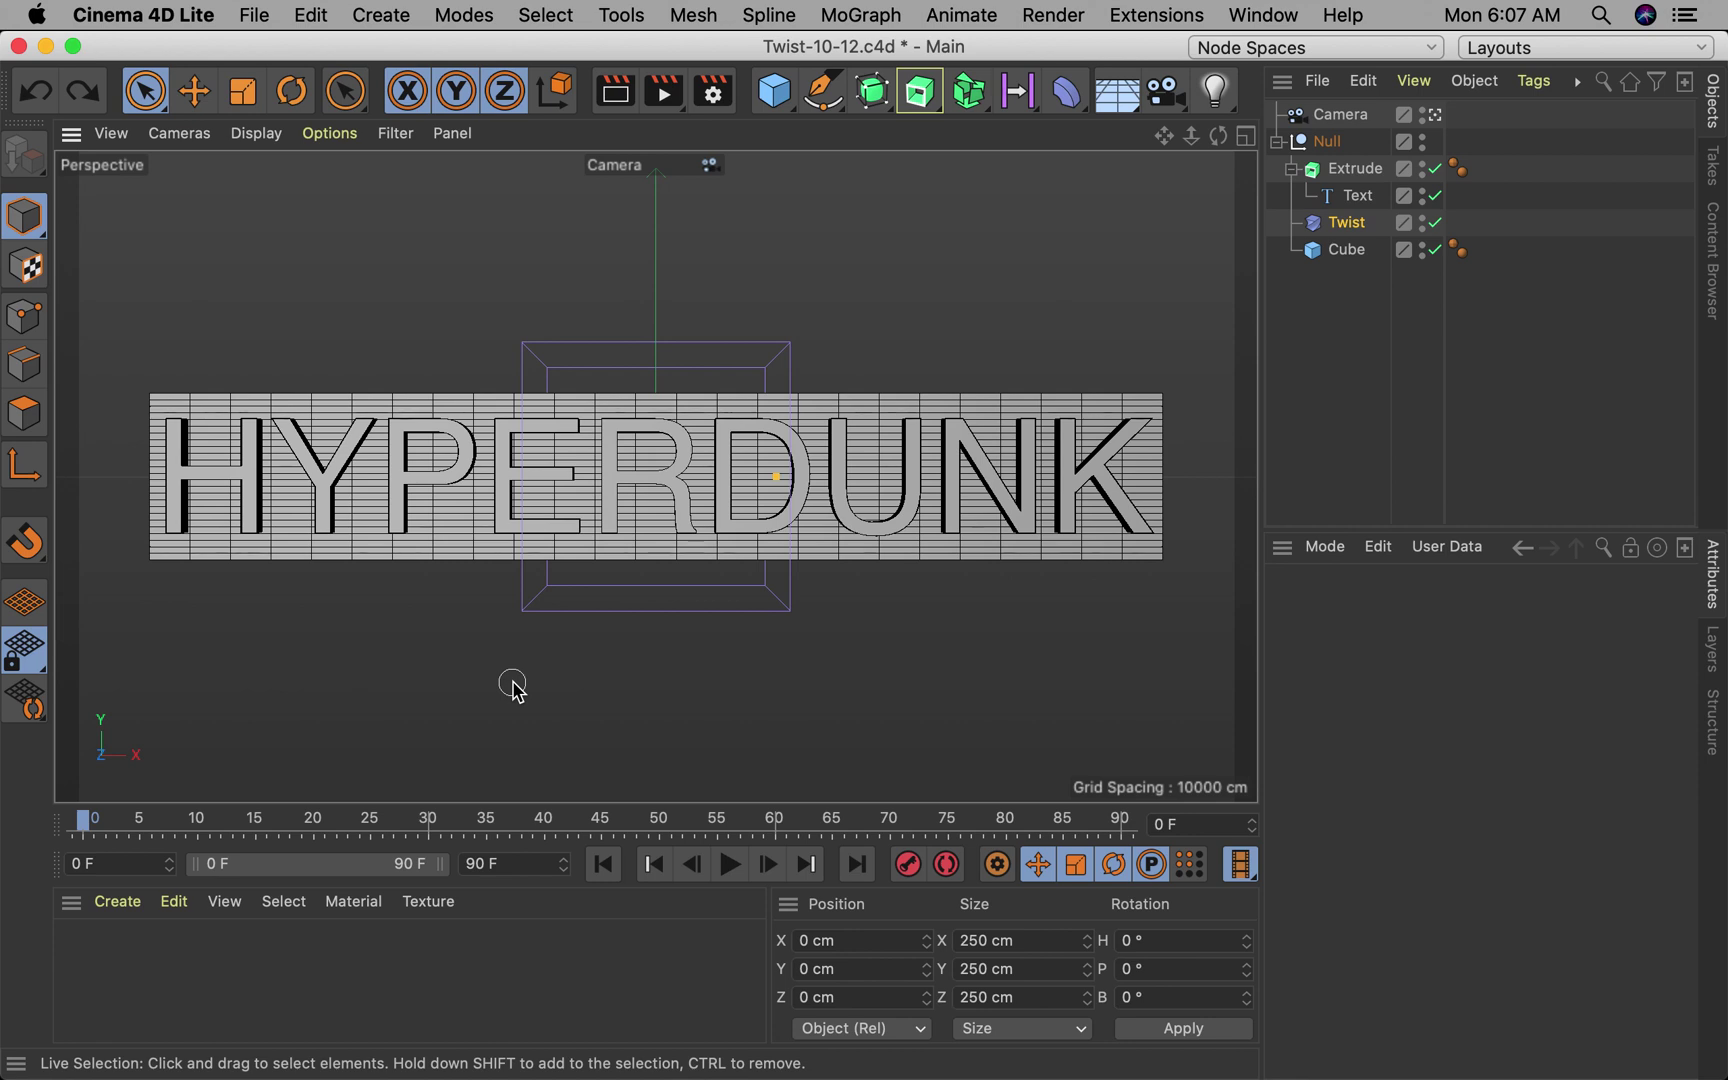
Step: Create a new default material and apply it to the text's Extrude object
{"action": "left_click", "coordinate": [117, 901]}
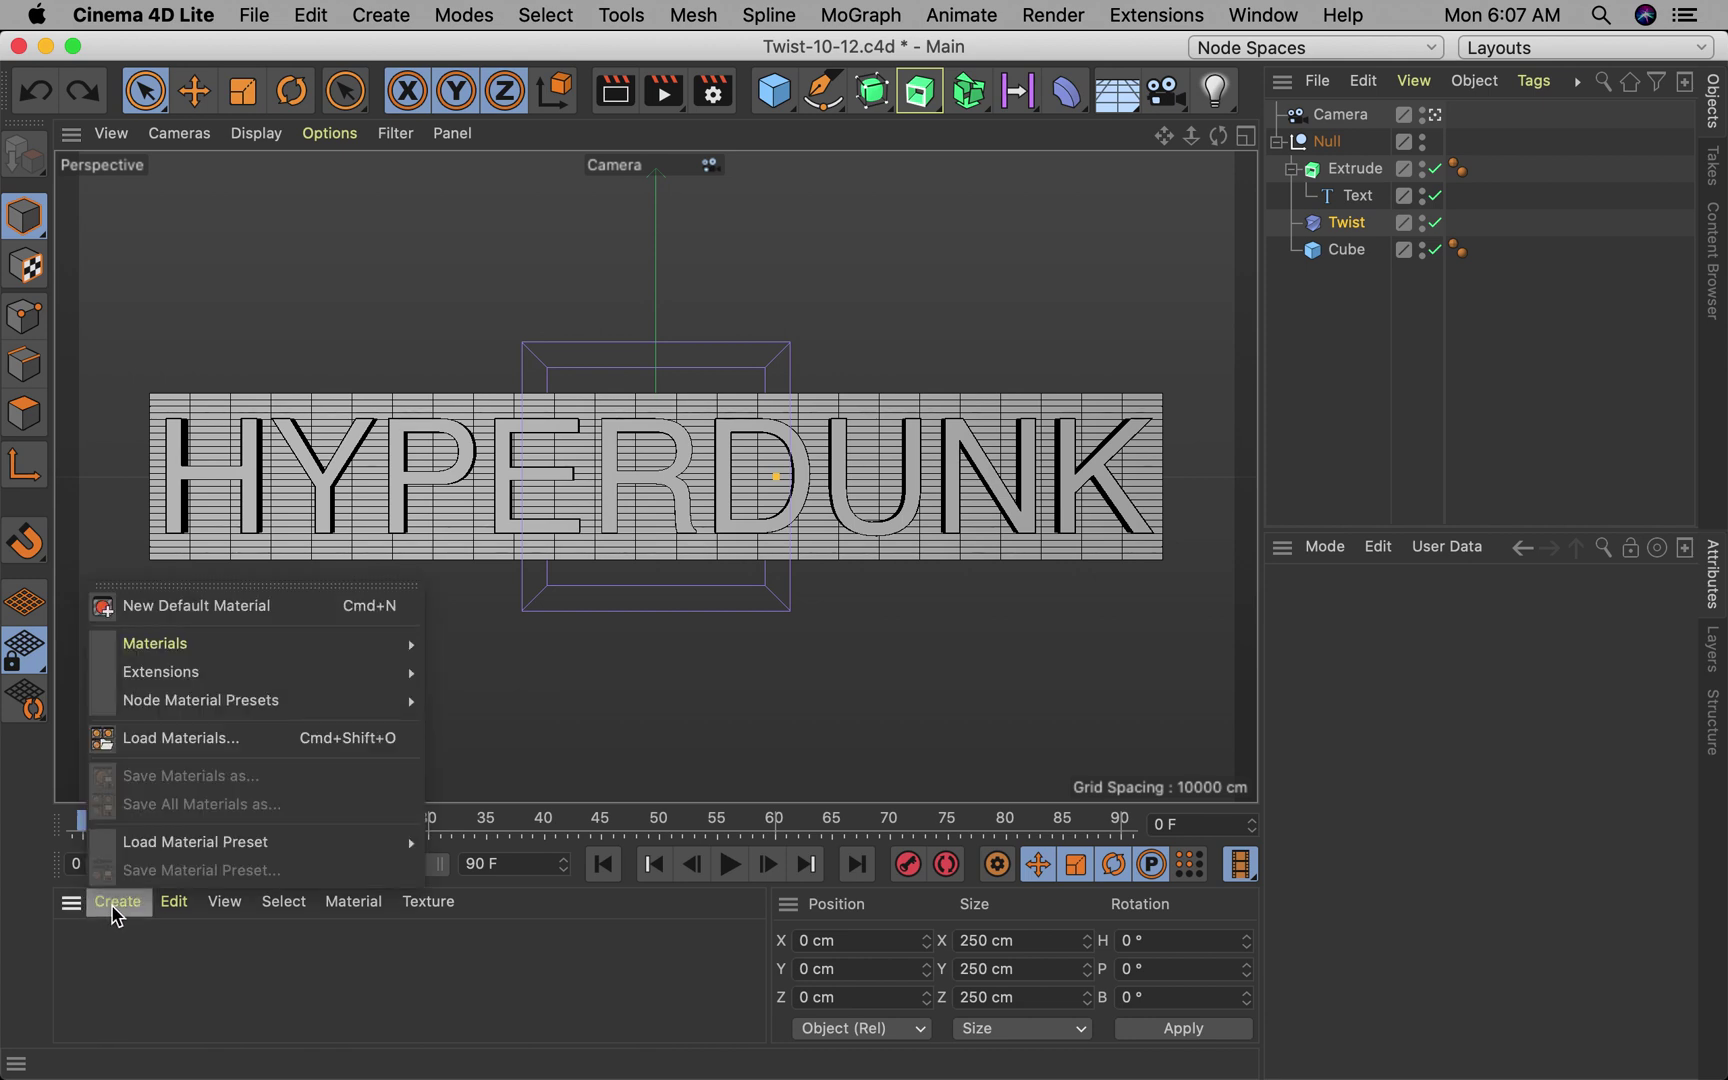
{"action": "left_click", "coordinate": [158, 606]}
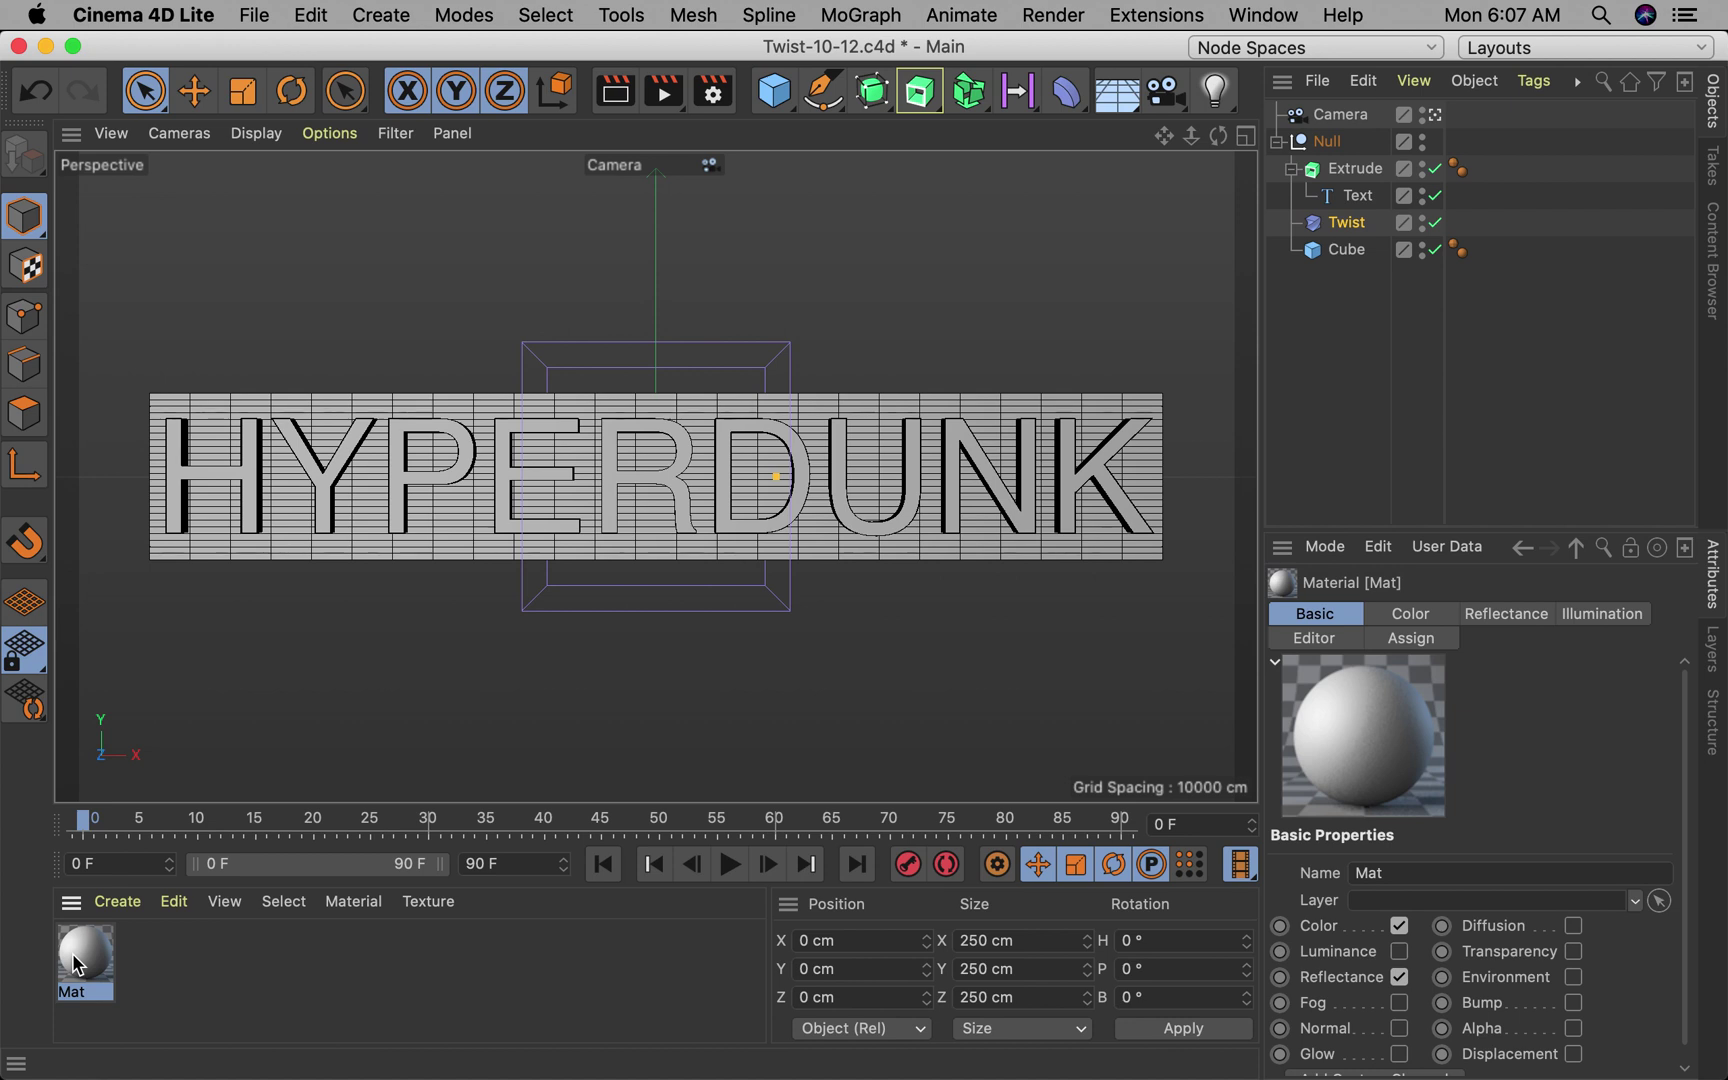
{"action": "left_click_drag", "start_coordinate": [76, 965], "coordinate": [1496, 173]}
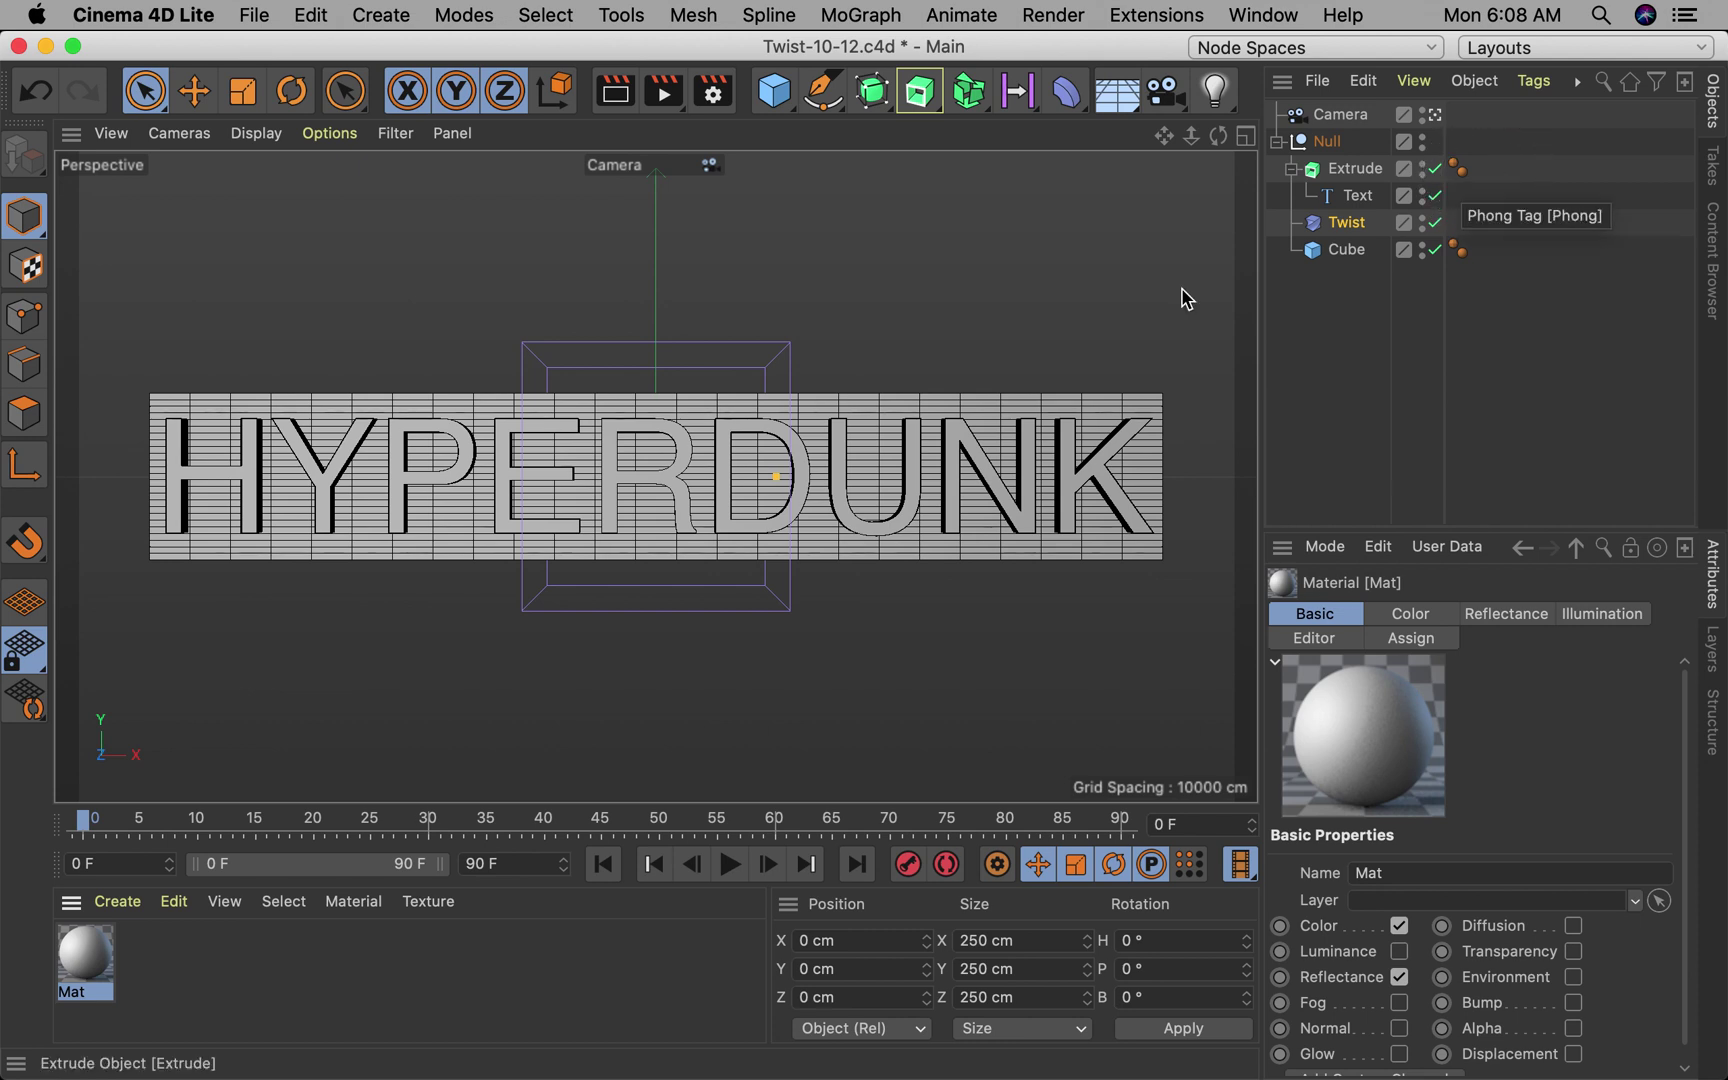
{"action": "left_click_drag", "start_coordinate": [87, 973], "coordinate": [1351, 164]}
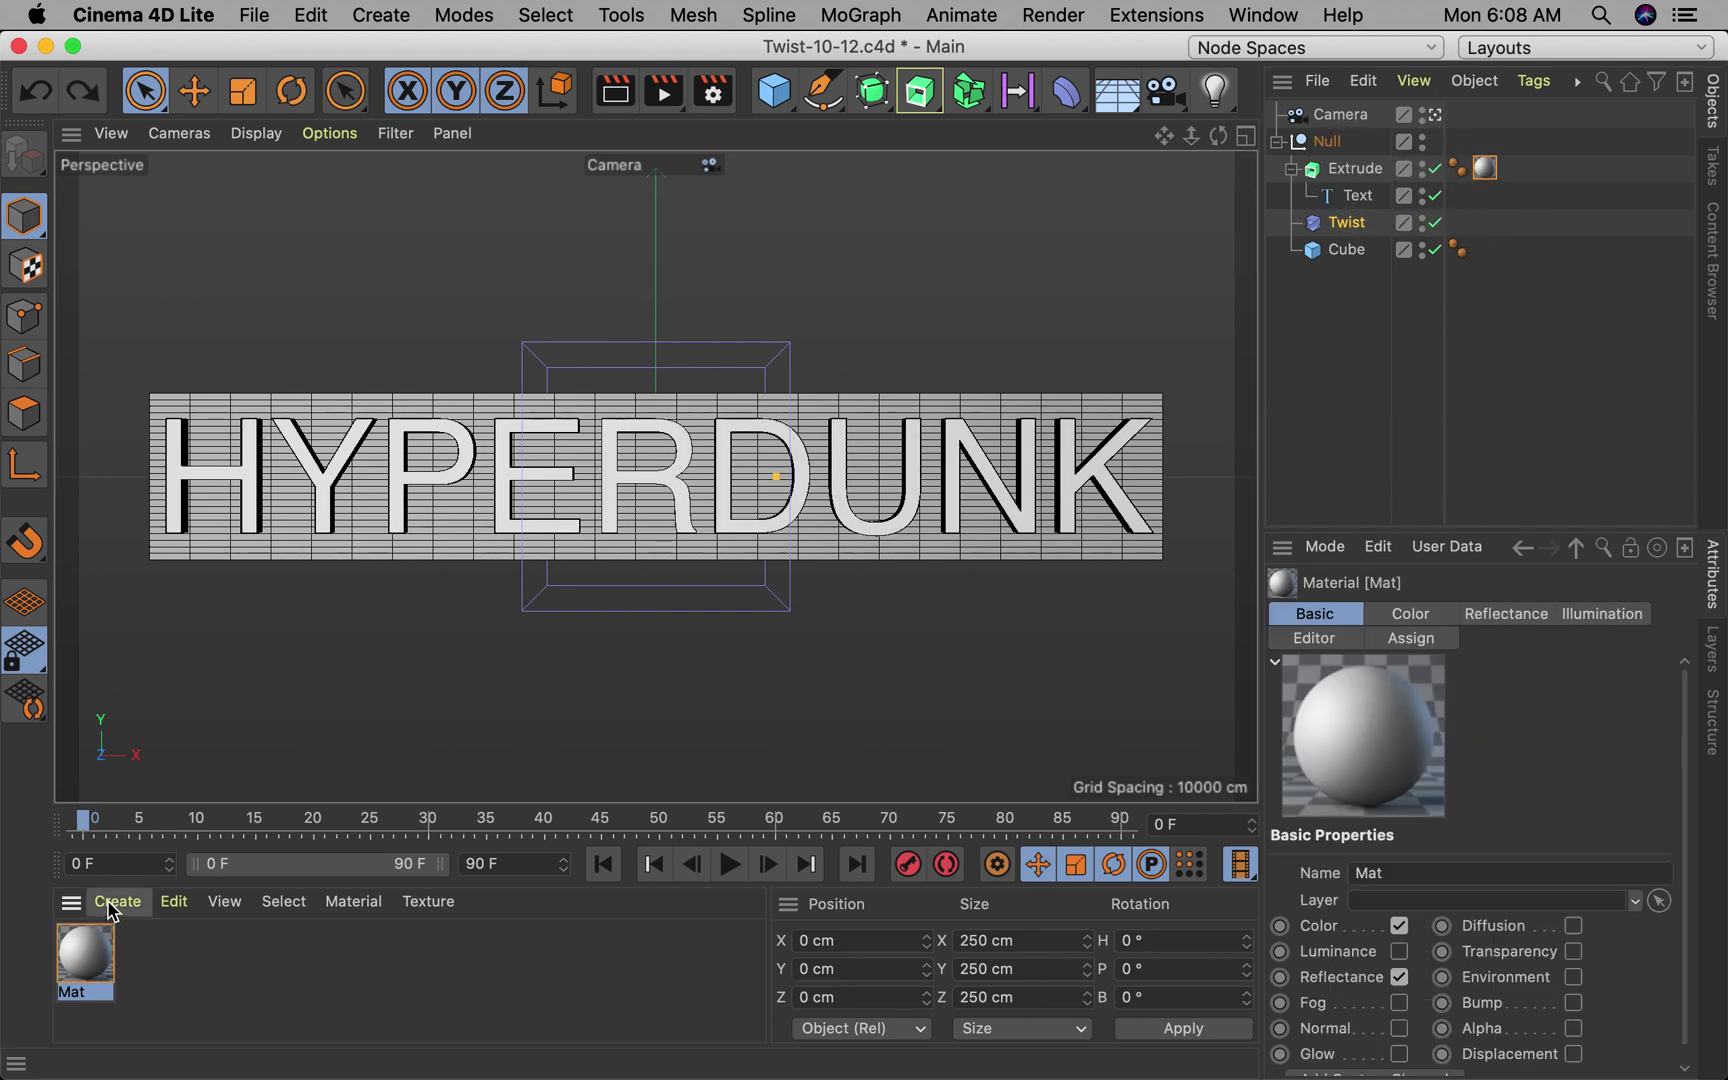
Step: Create a second default material, and disable the Color and Reflectance channels of the first material, Mat
{"action": "left_click", "coordinate": [115, 902]}
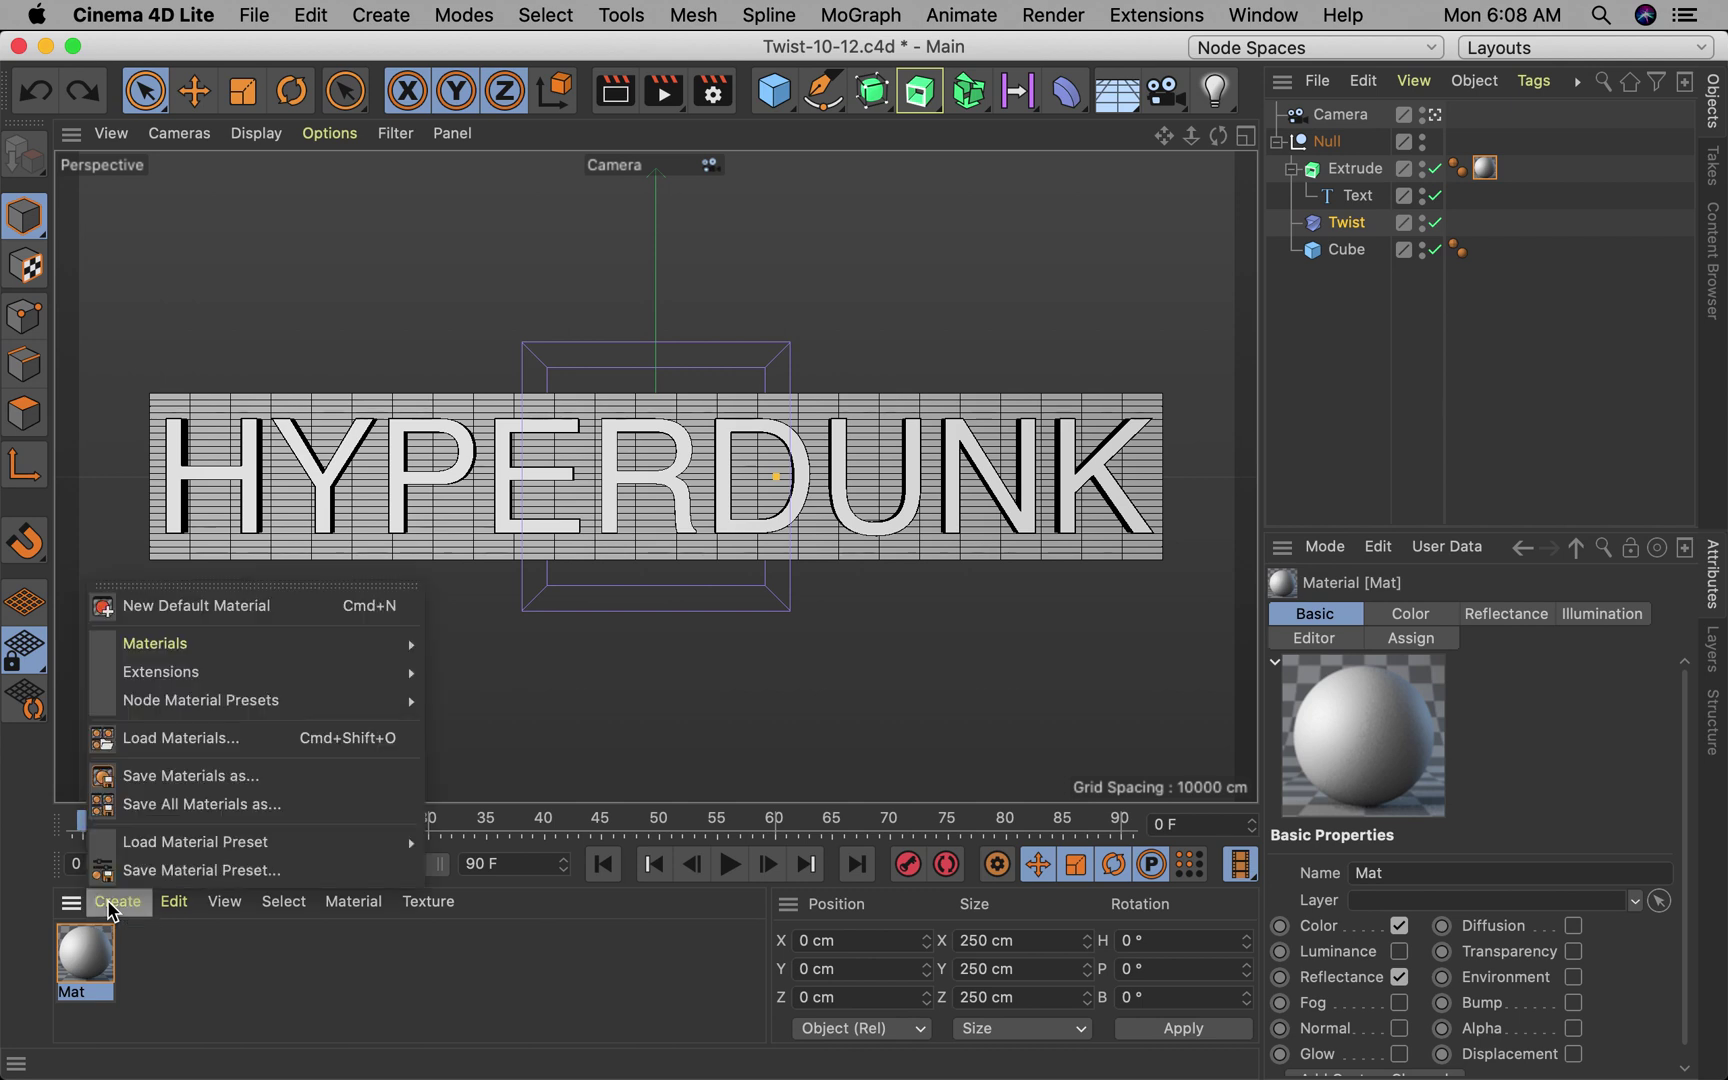
{"action": "left_click", "coordinate": [133, 605]}
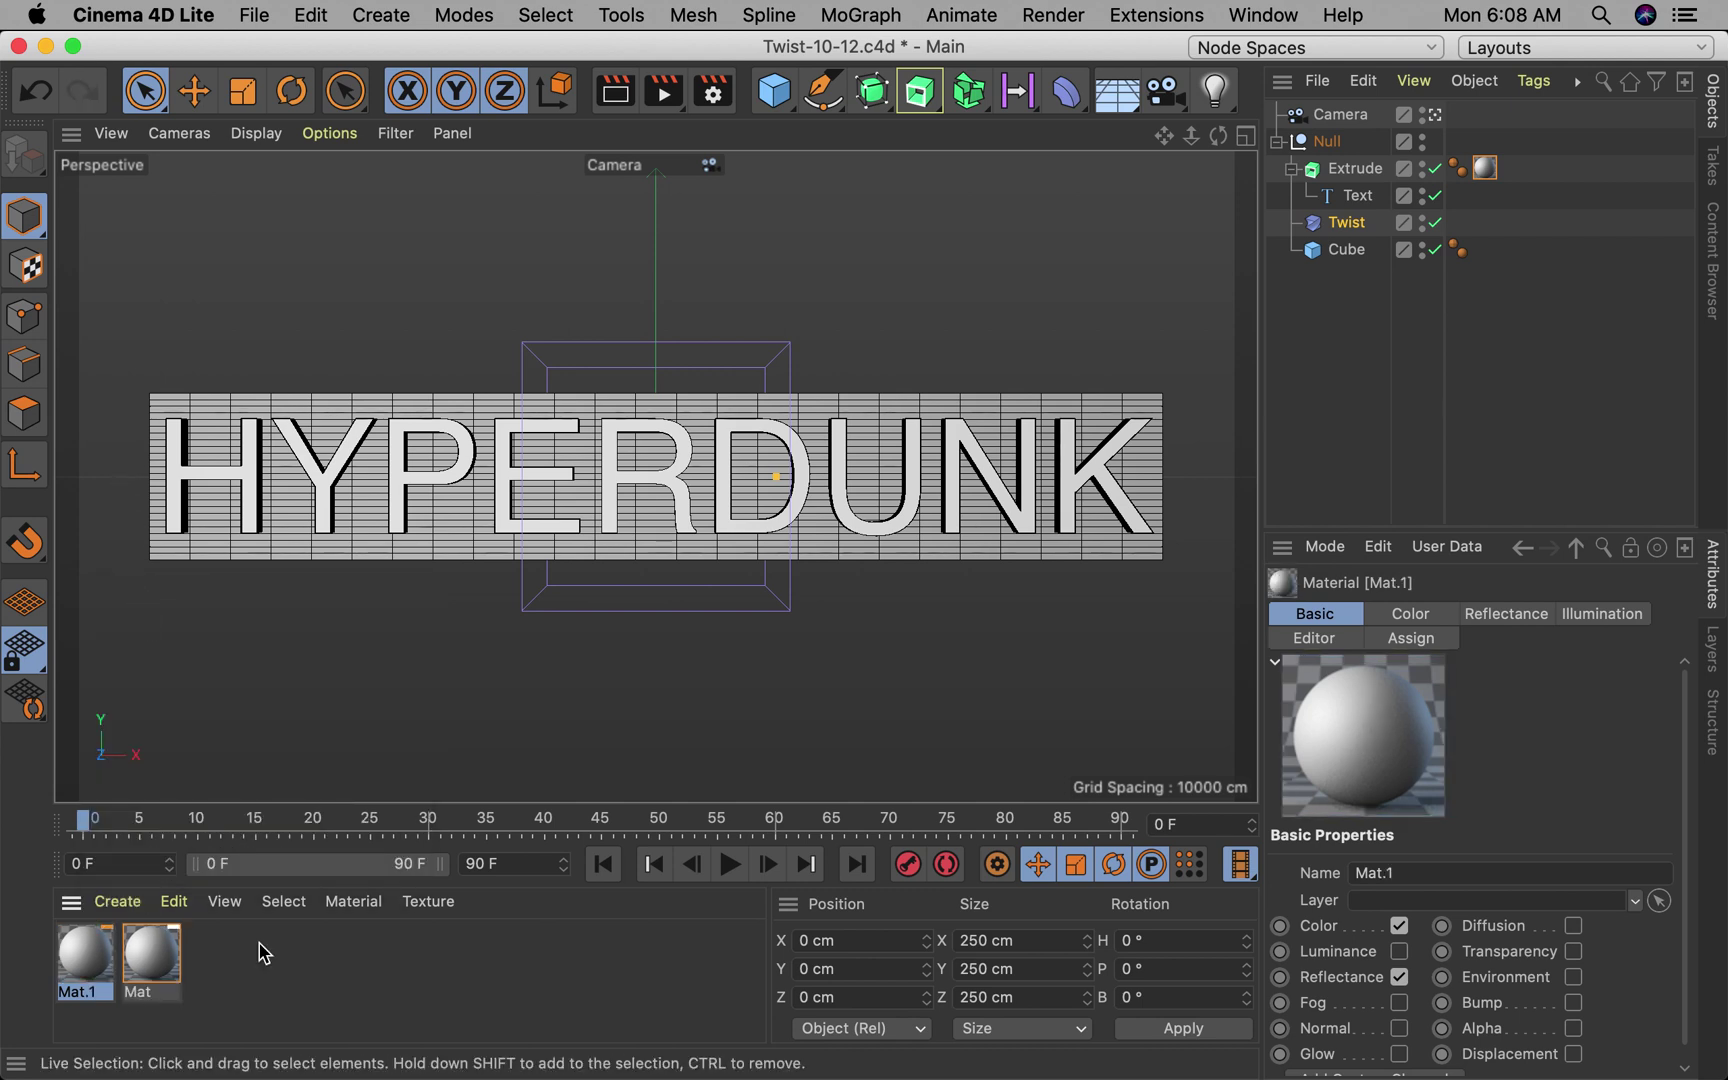
{"action": "left_click", "coordinate": [172, 956]}
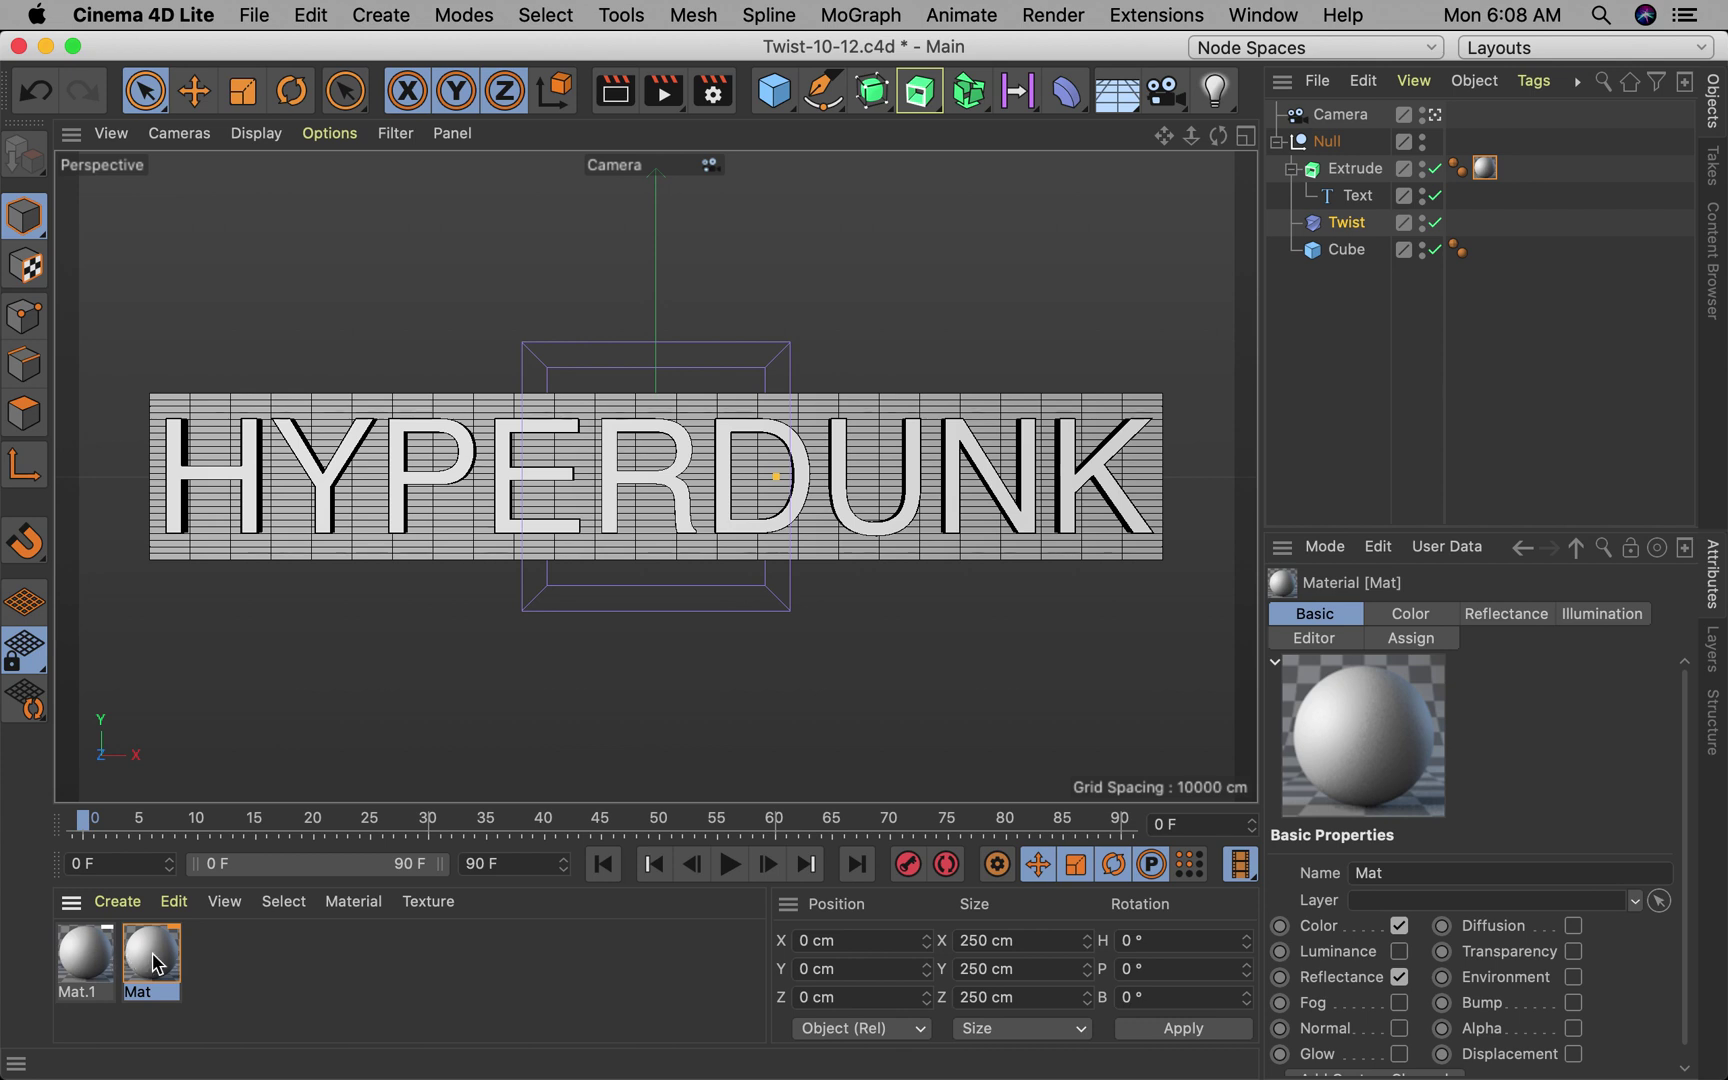
{"action": "left_click", "coordinate": [1399, 926]}
{"action": "left_click", "coordinate": [1400, 977]}
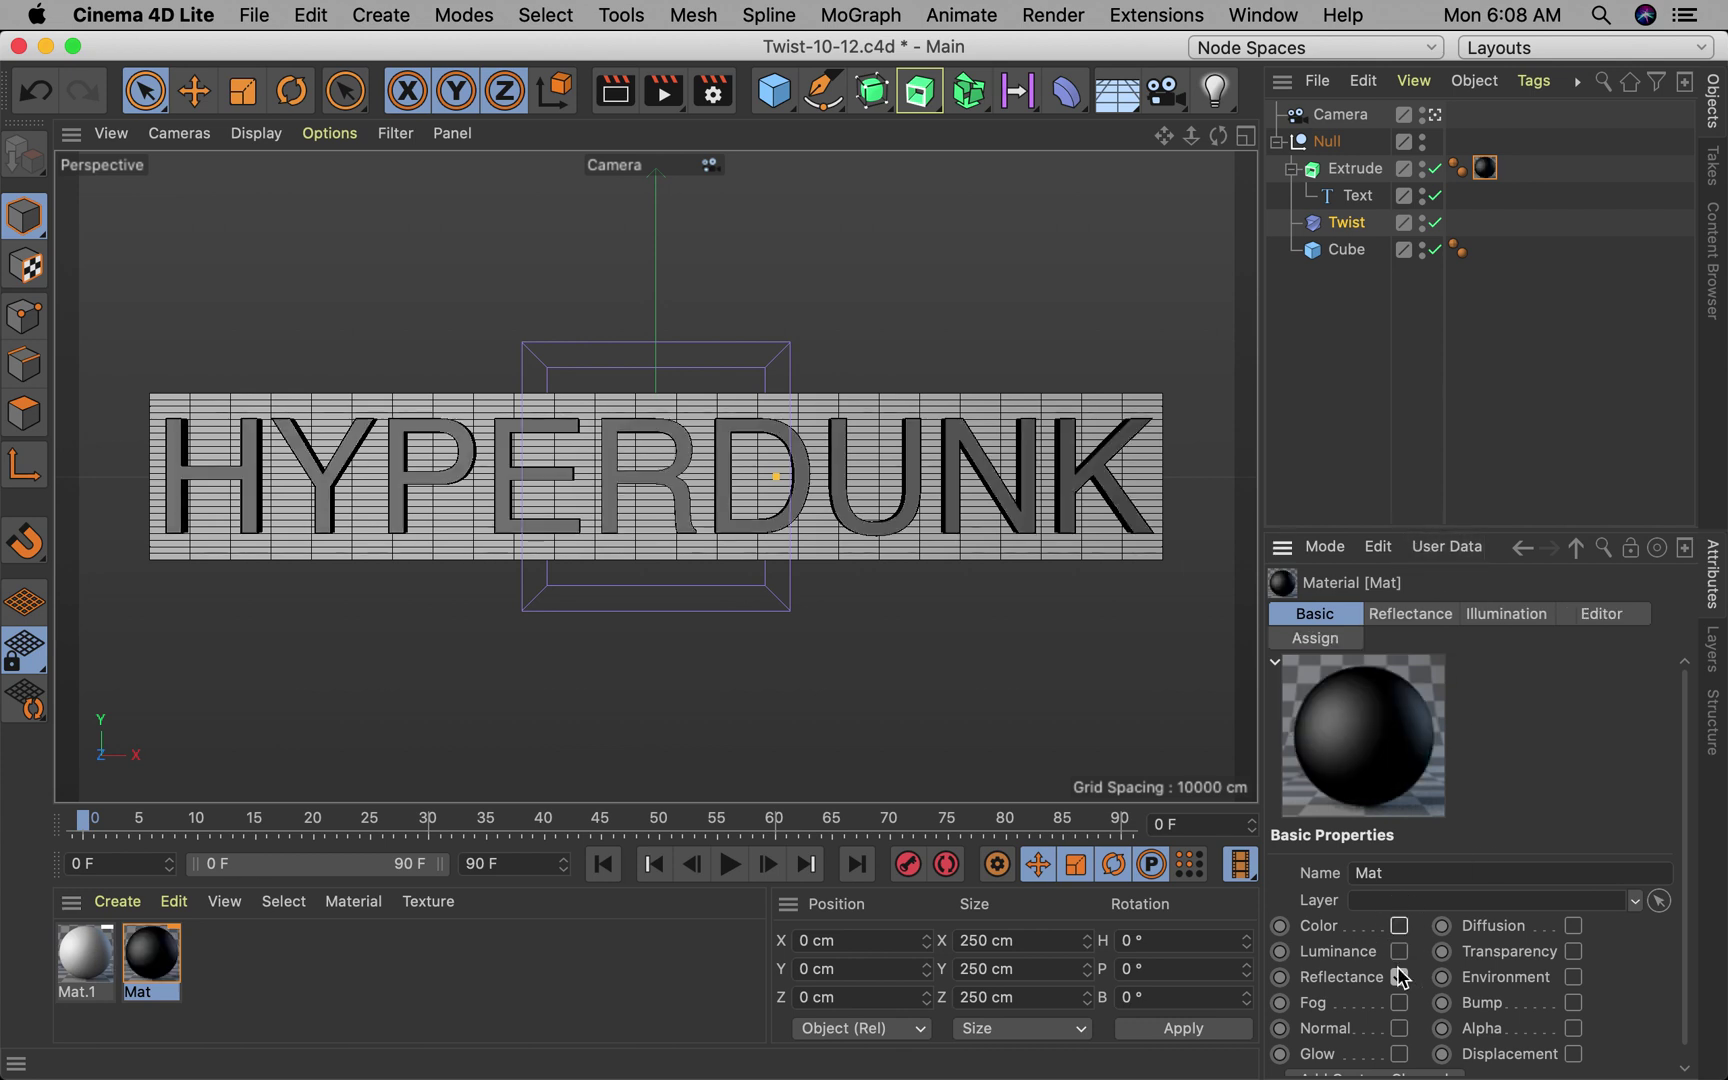
{"action": "left_click", "coordinate": [1399, 975]}
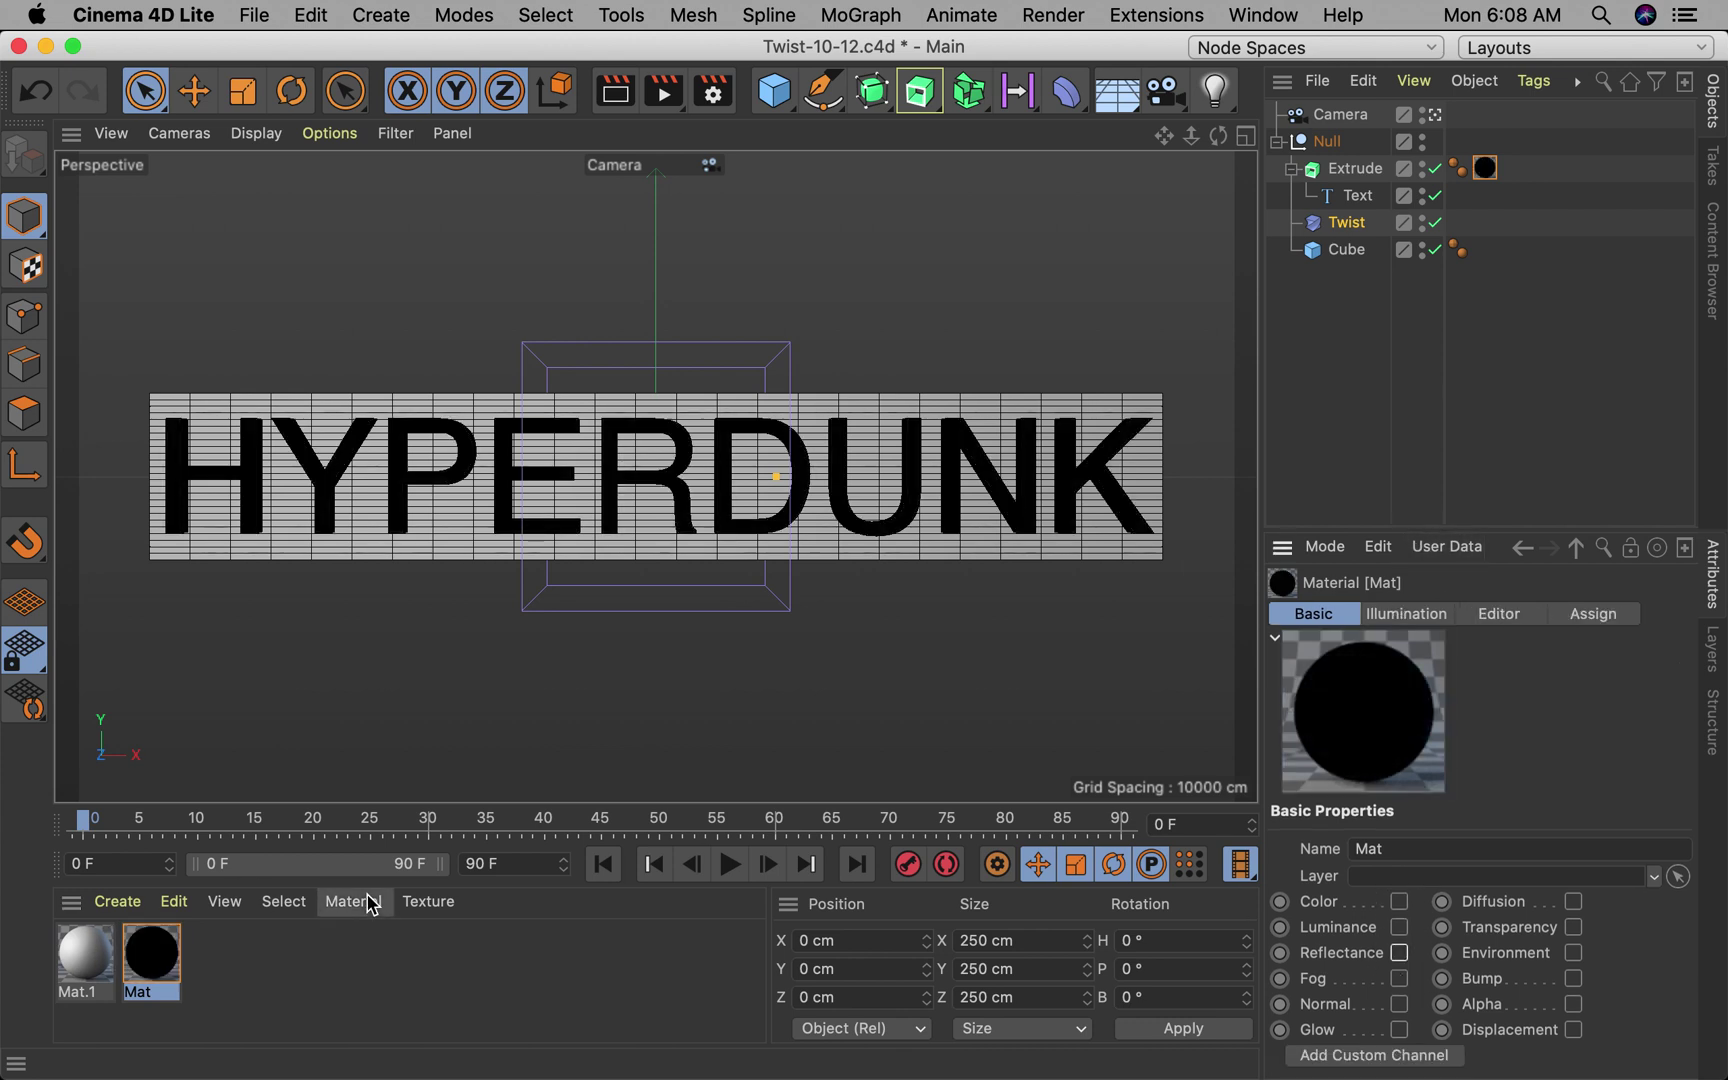
Step: Transfer the black Mat material from the Extrude to the Cube and apply Mat.1 to the Extrude
{"action": "left_click_drag", "start_coordinate": [1488, 172], "coordinate": [1487, 256]}
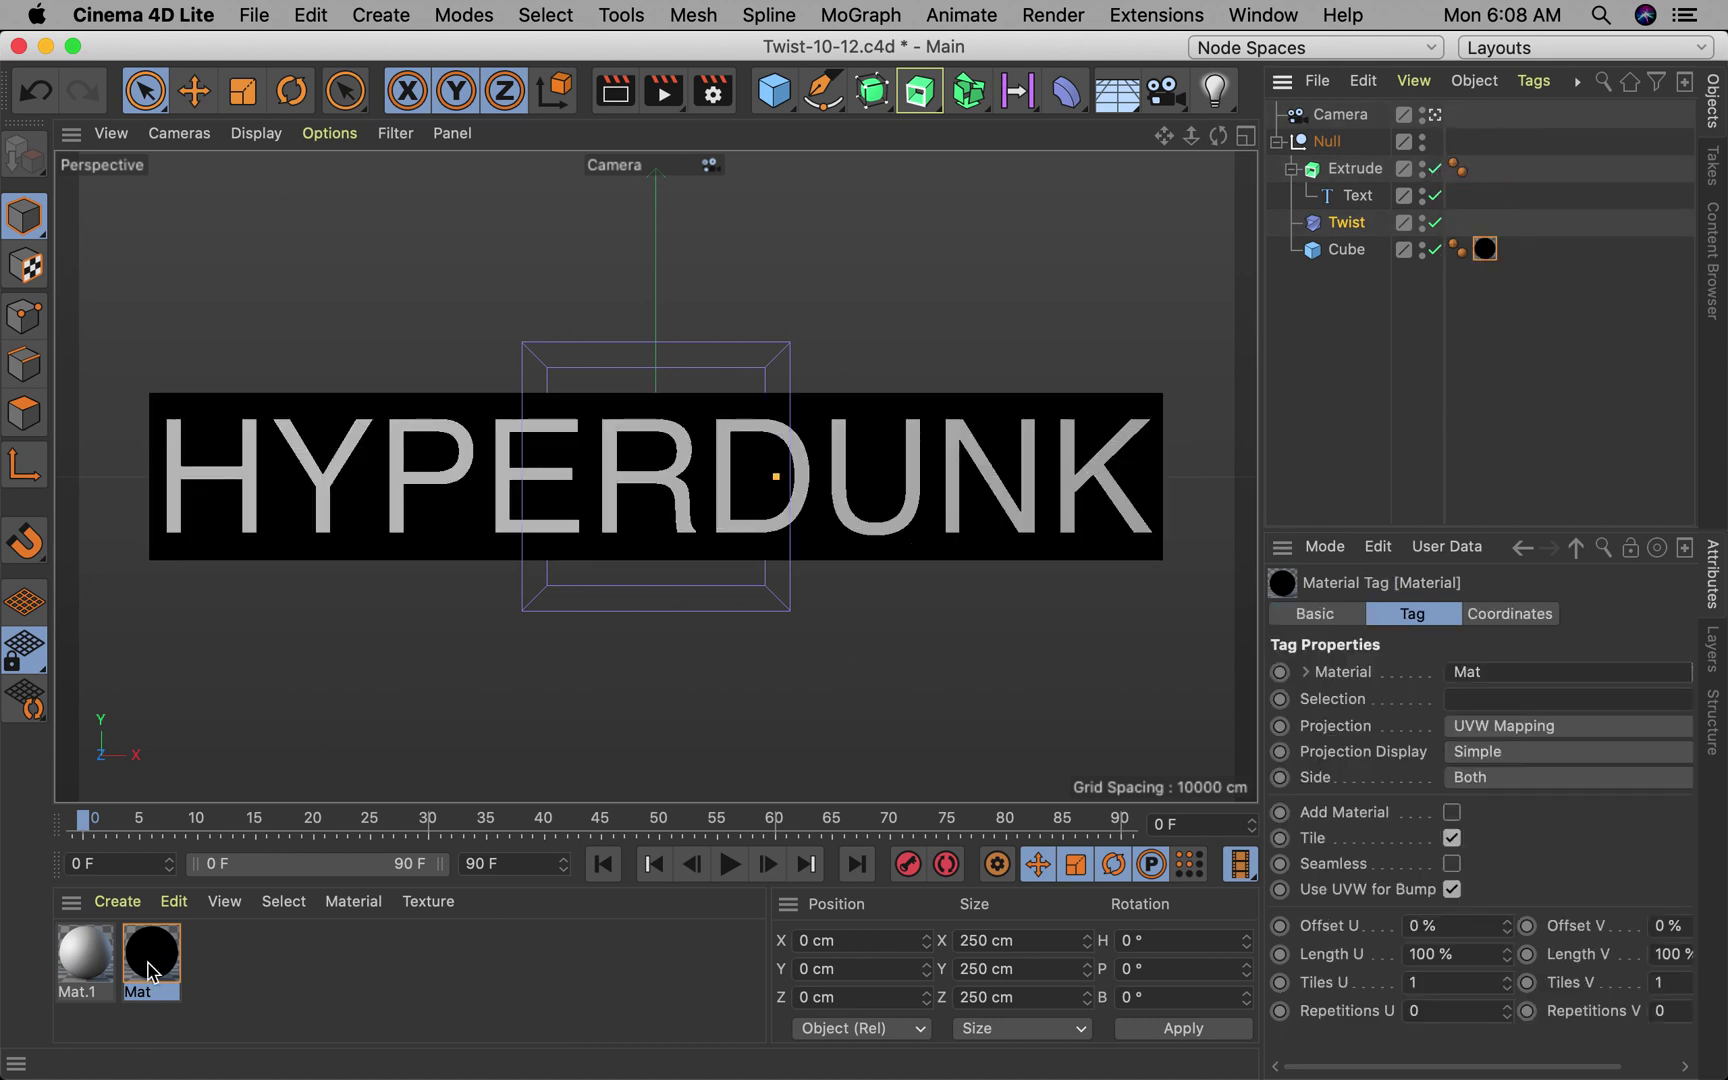
{"action": "left_click", "coordinate": [88, 960]}
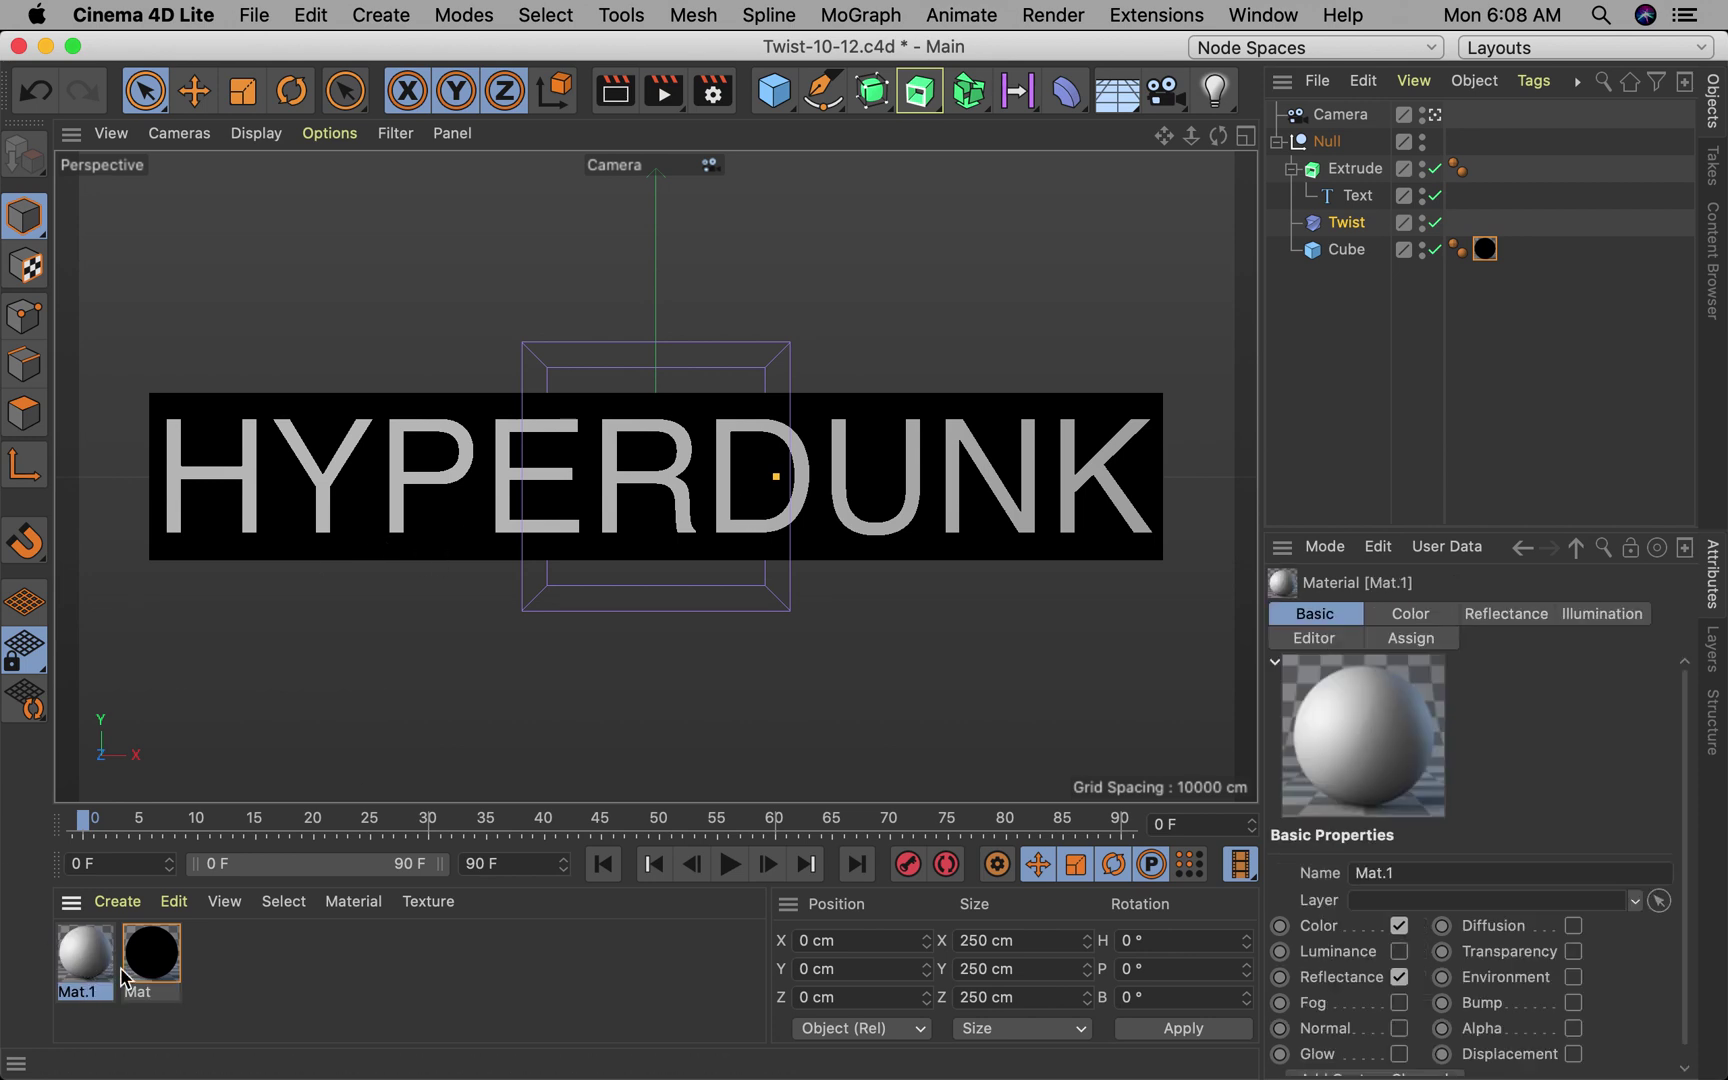
{"action": "left_click_drag", "start_coordinate": [66, 963], "coordinate": [1430, 168]}
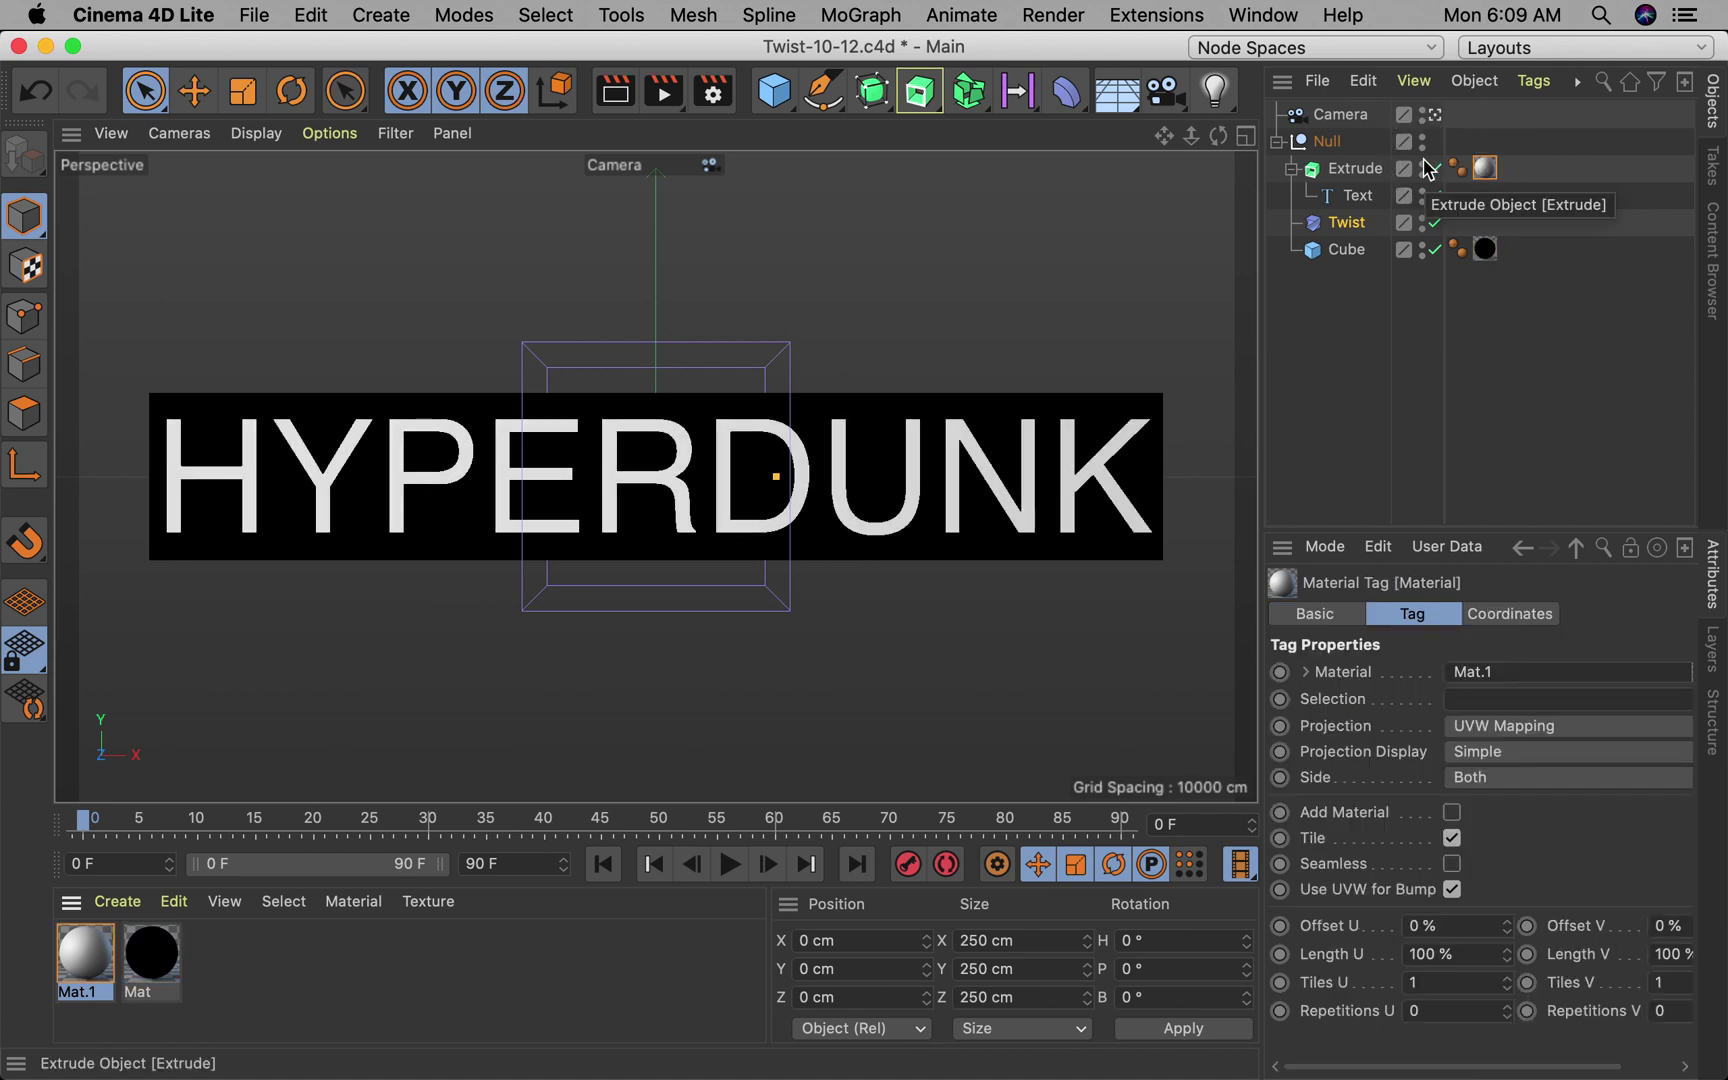
Step: Set the Twist deformer's angle to 0°, keyframe it at frame 0 and re-enable the deformer
{"action": "left_click", "coordinate": [1352, 226]}
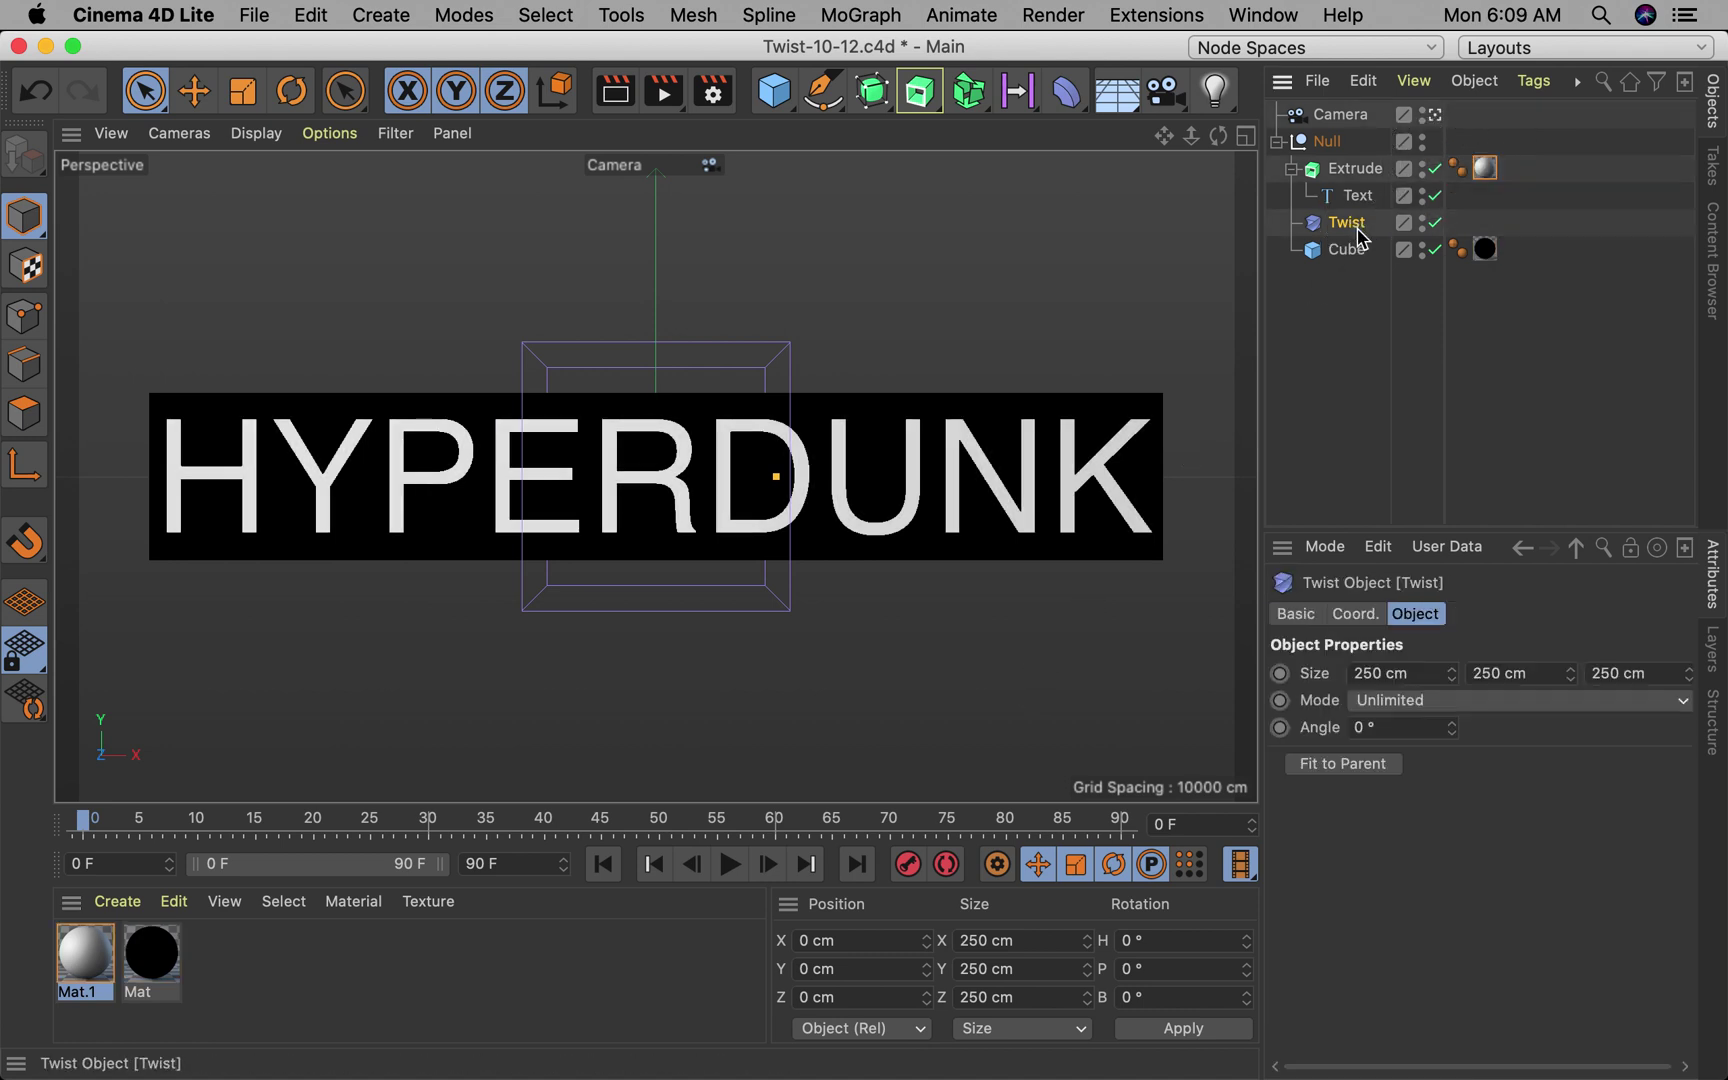
{"action": "left_click_drag", "start_coordinate": [1452, 732], "coordinate": [1452, 800]}
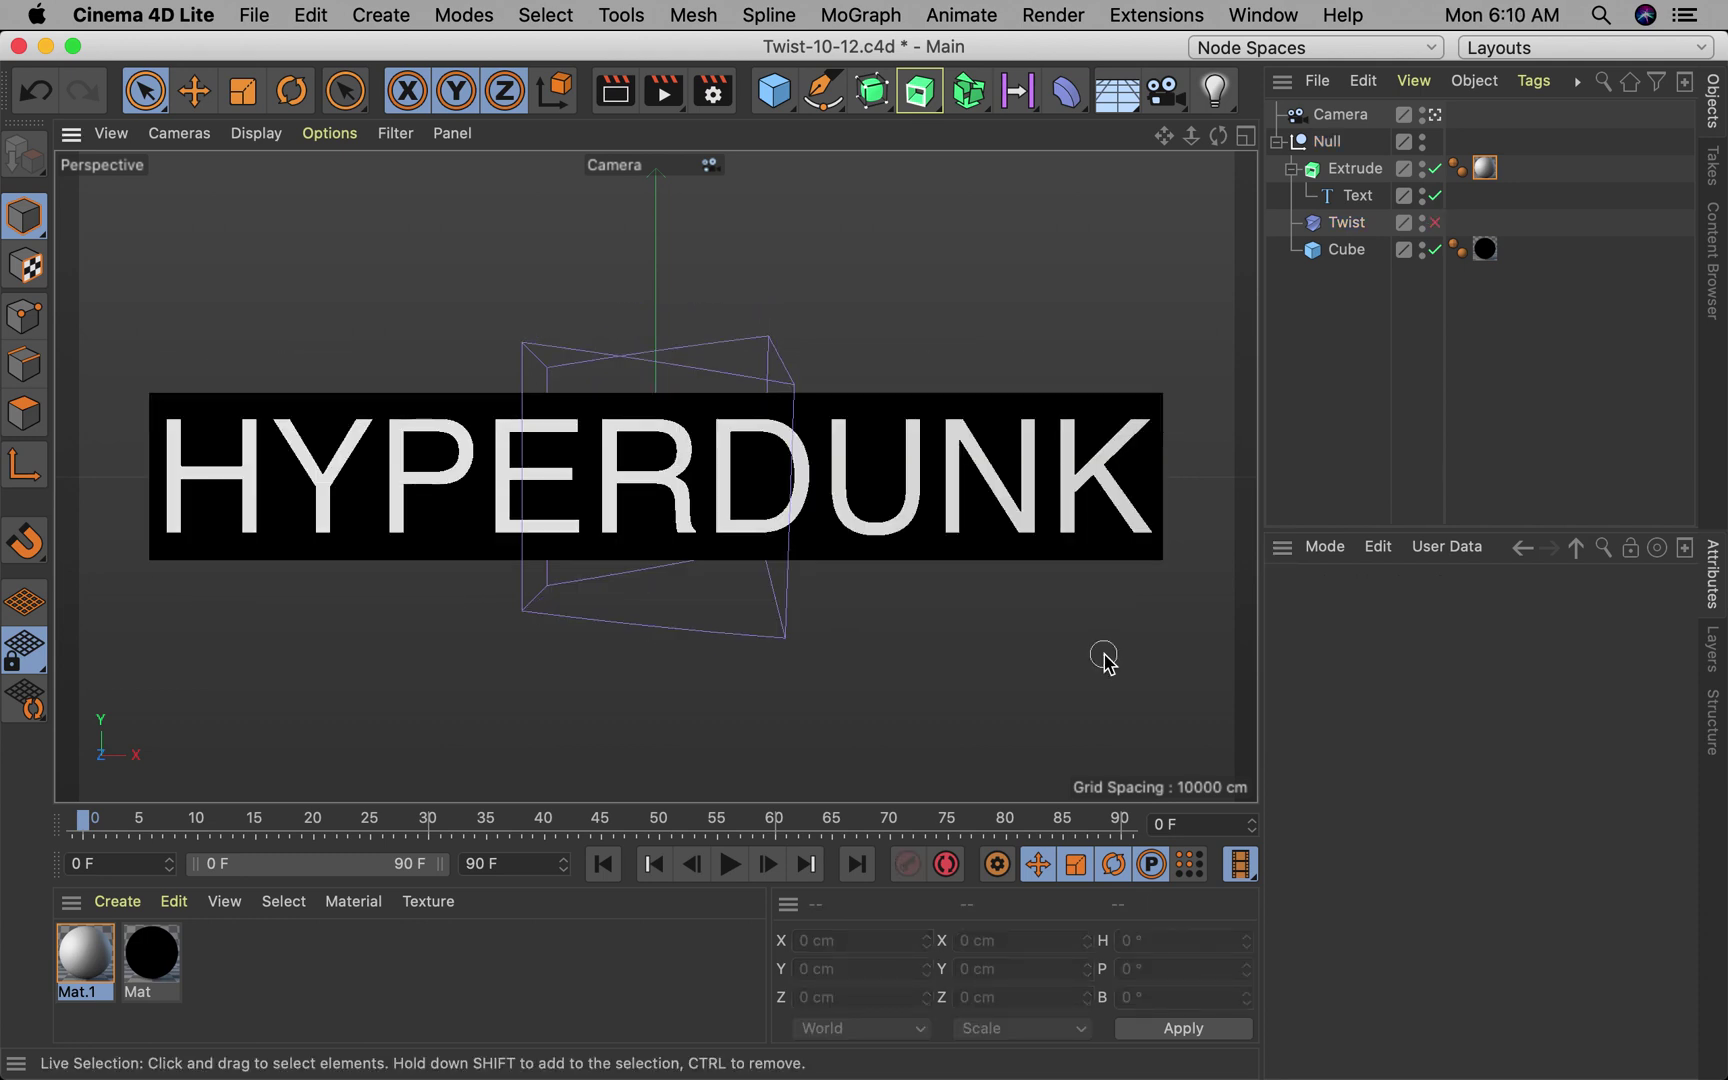
{"action": "left_click", "coordinate": [1344, 224]}
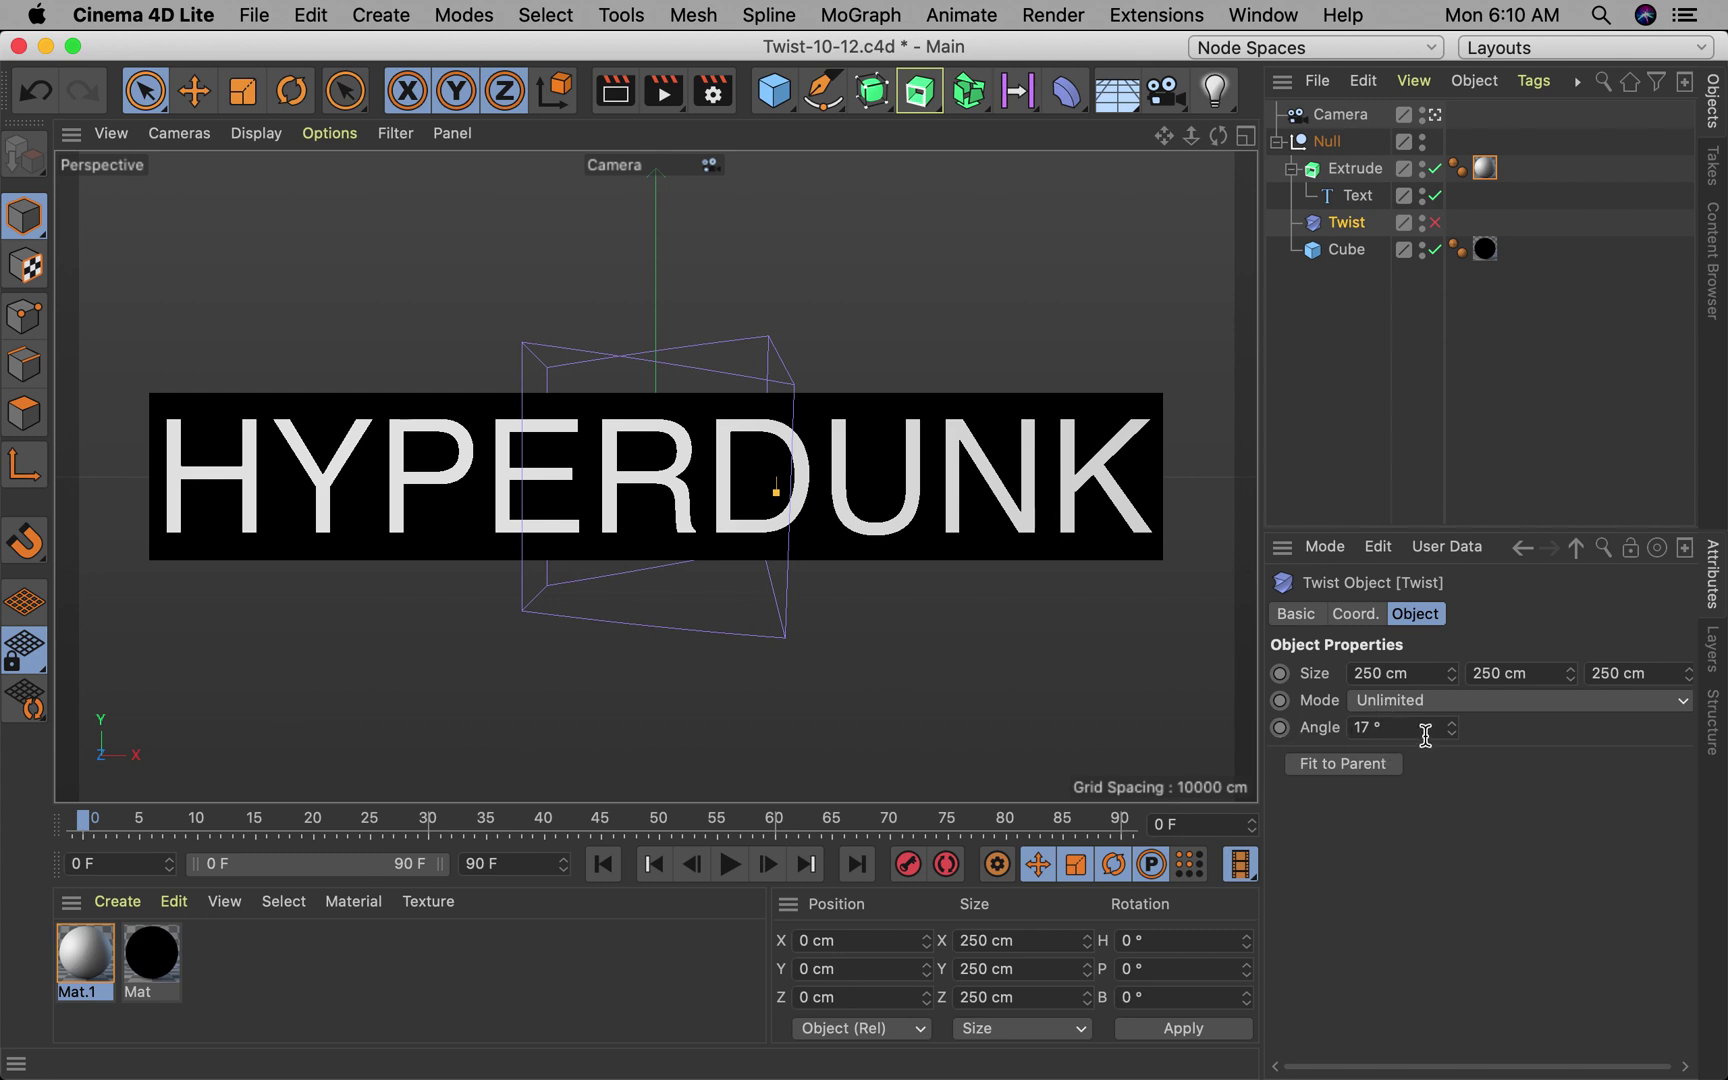
{"action": "left_click_drag", "start_coordinate": [1409, 727], "coordinate": [1313, 727]}
{"action": "type", "text": "0"}
{"action": "key", "text": "Return"}
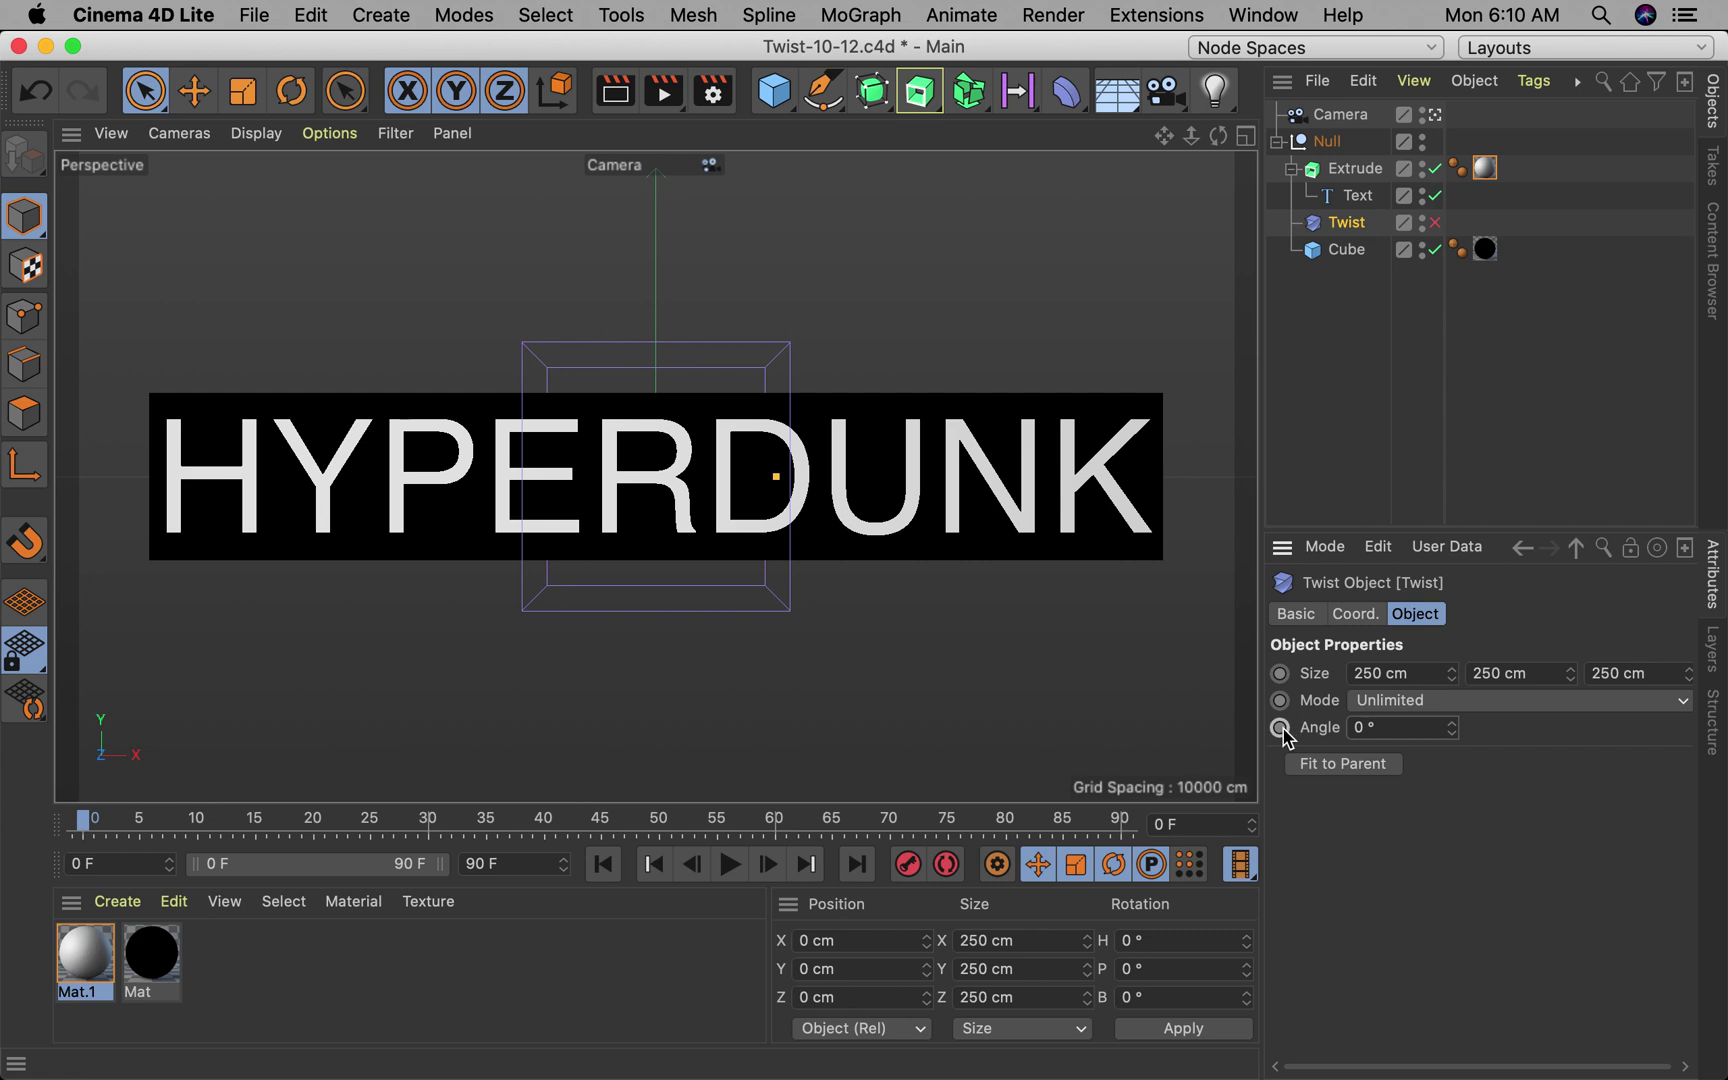
{"action": "left_click", "coordinate": [1279, 729]}
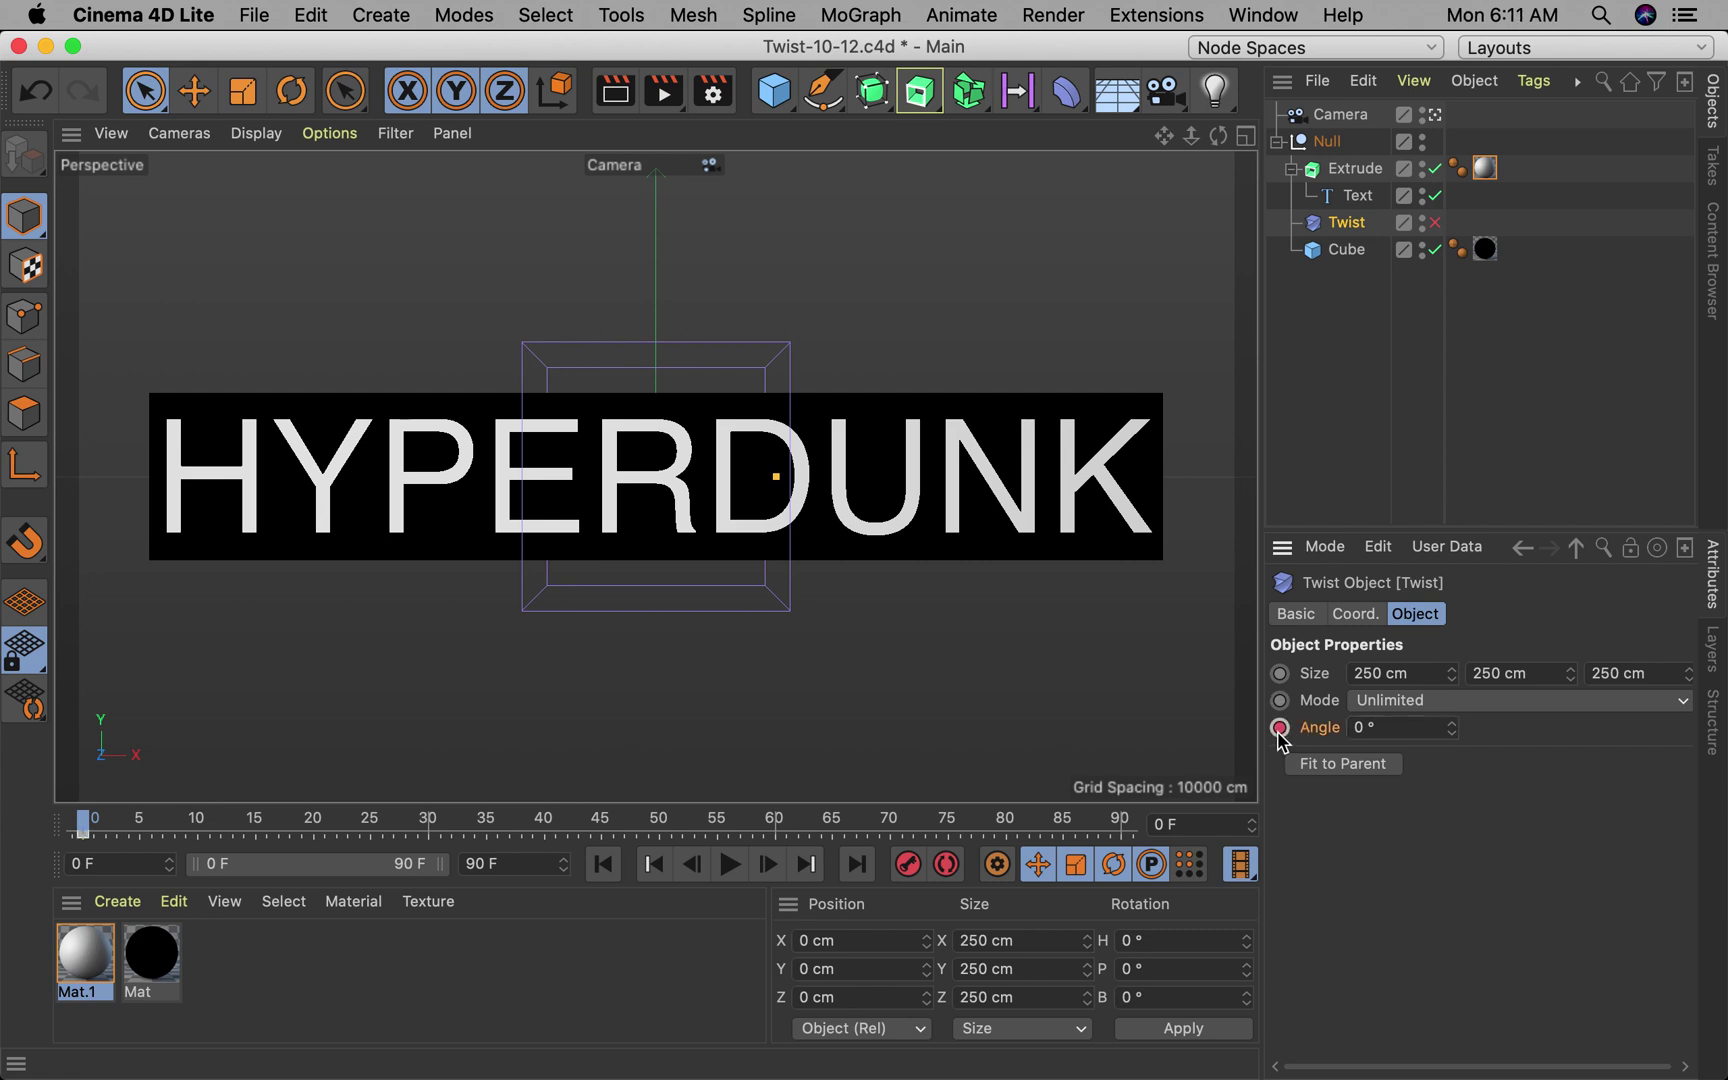
{"action": "left_click", "coordinate": [1436, 222]}
Step: At frame 25, set the Twist deformer's angle to -45° and keyframe it
{"action": "left_click_drag", "start_coordinate": [88, 826], "coordinate": [369, 793]}
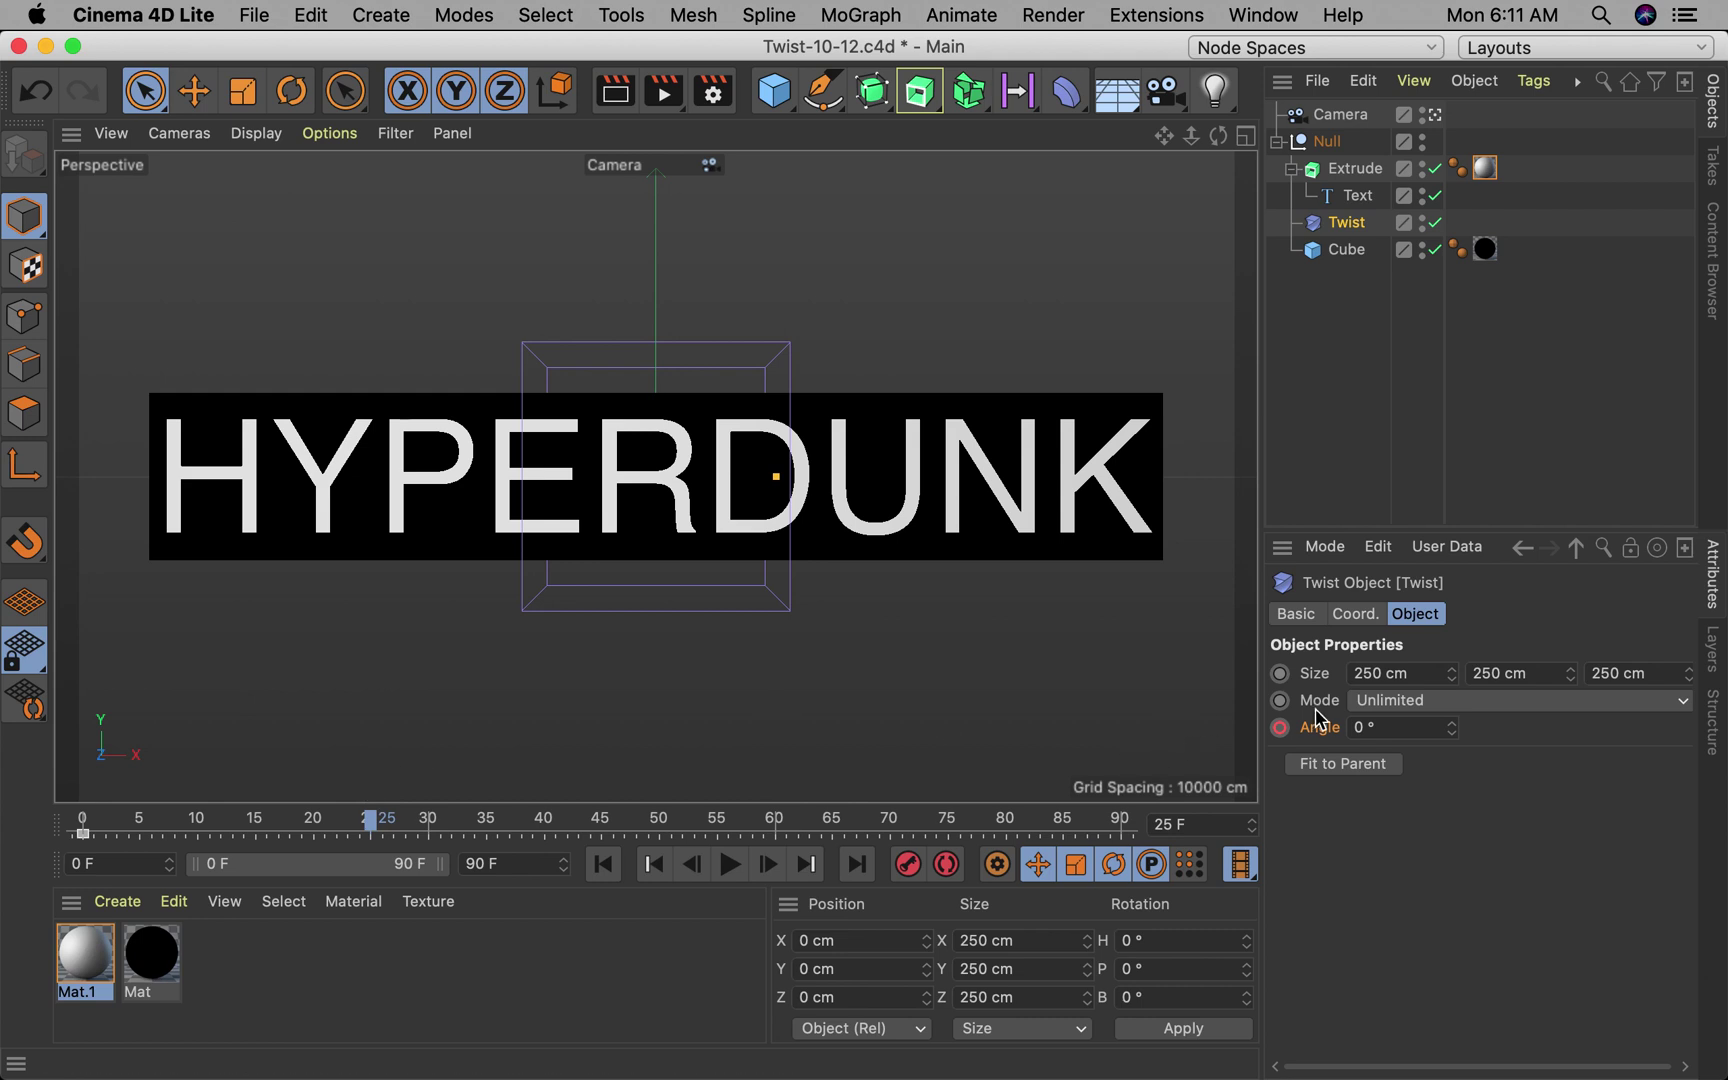
{"action": "left_click_drag", "start_coordinate": [1364, 727], "coordinate": [1315, 727]}
{"action": "key", "text": "Return"}
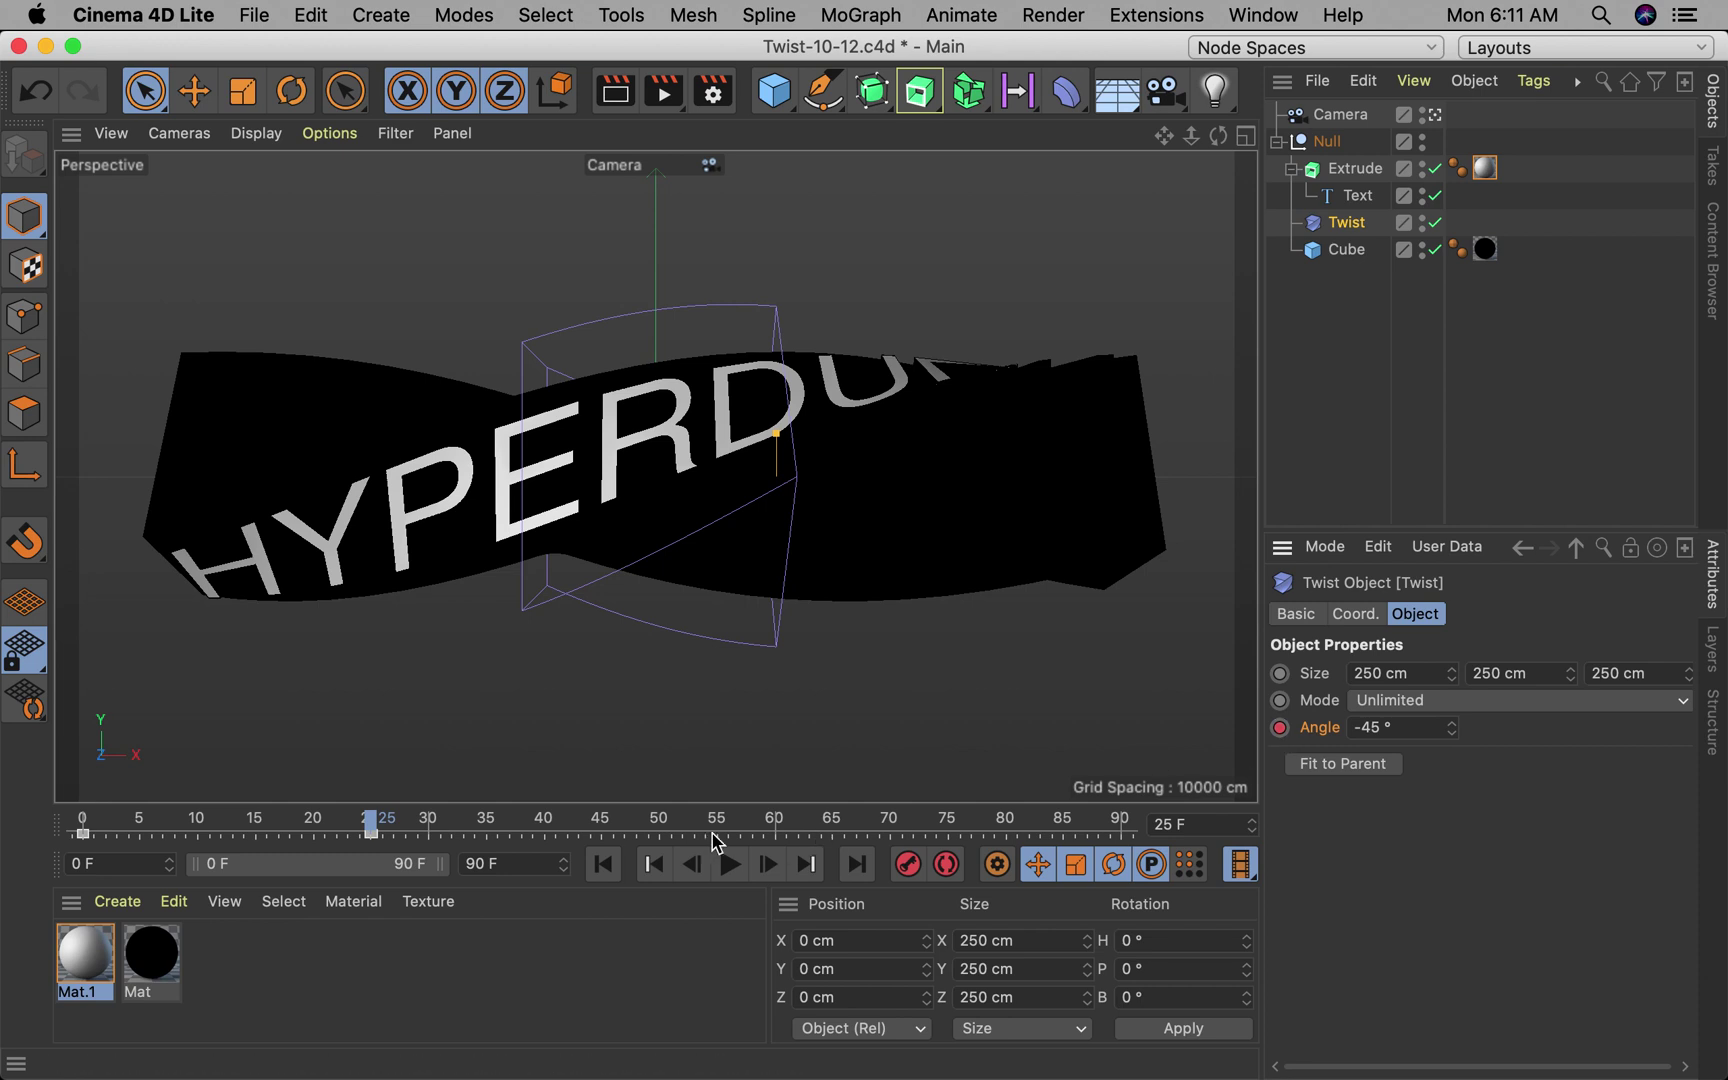
Step: At frame 50, set the Twist deformer's angle to 0° and keyframe it
{"action": "left_click_drag", "start_coordinate": [372, 830], "coordinate": [660, 833]}
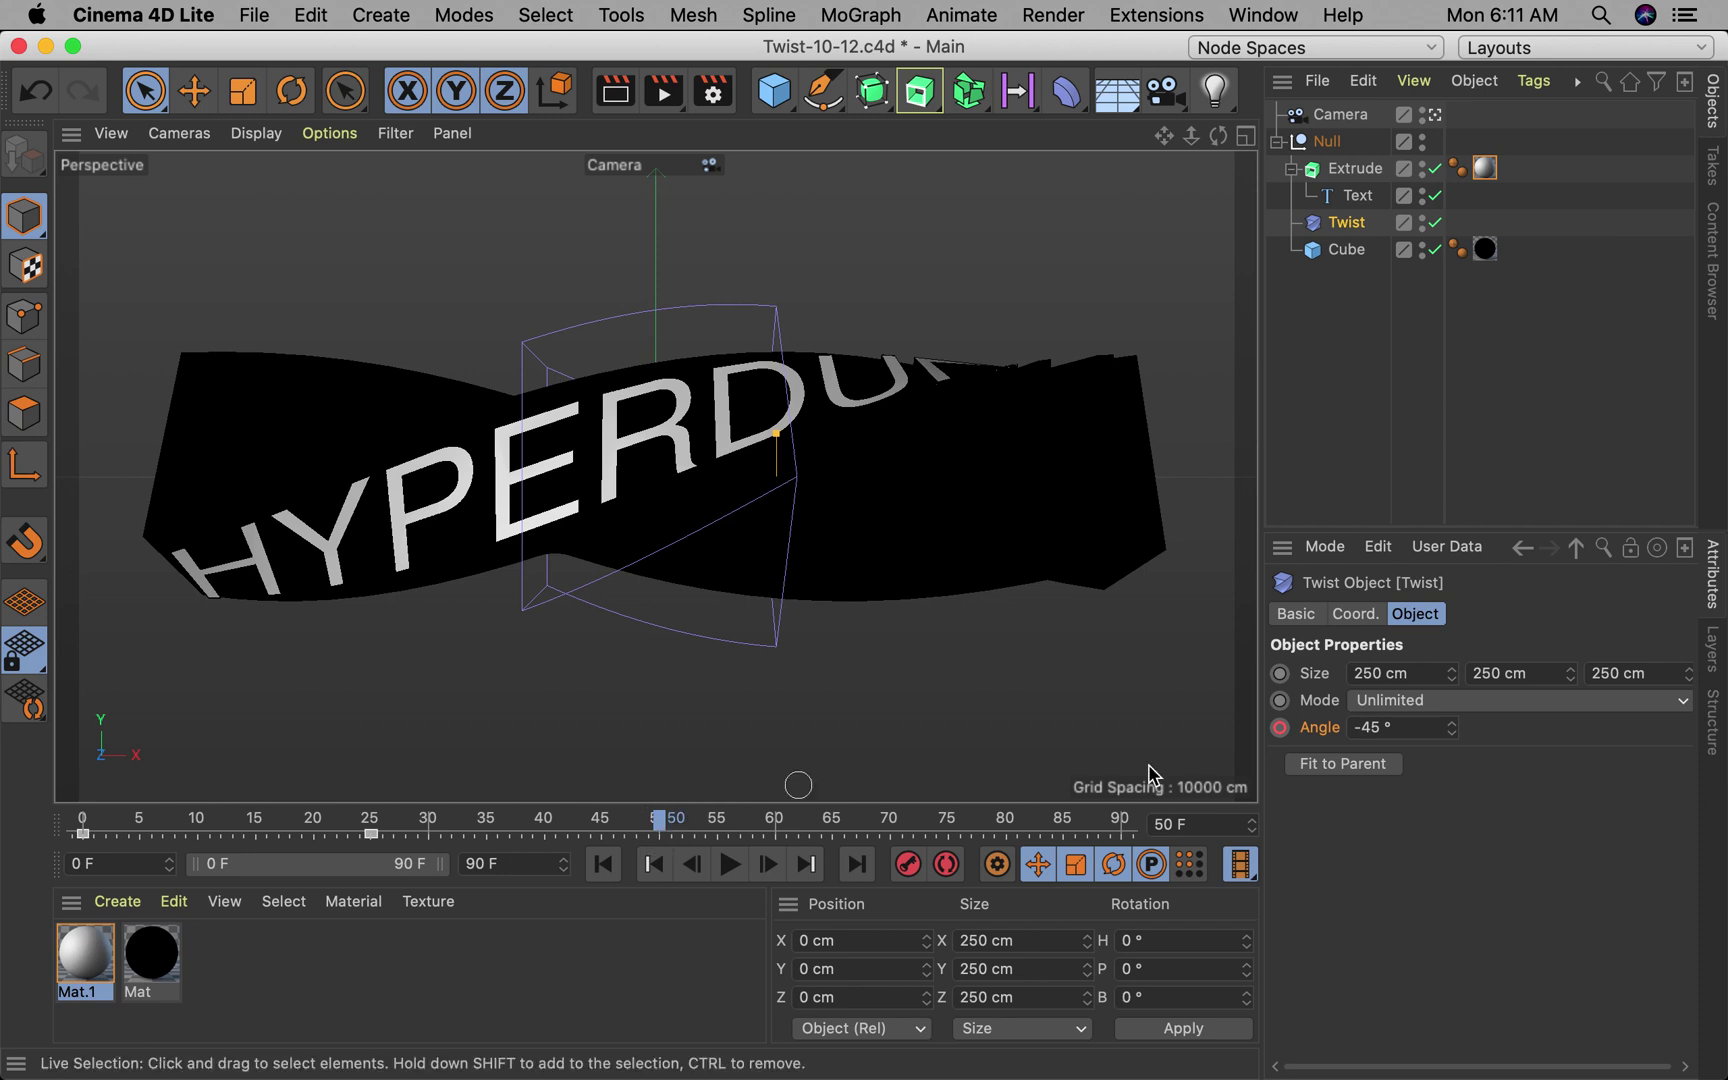
{"action": "left_click_drag", "start_coordinate": [1387, 733], "coordinate": [1346, 738]}
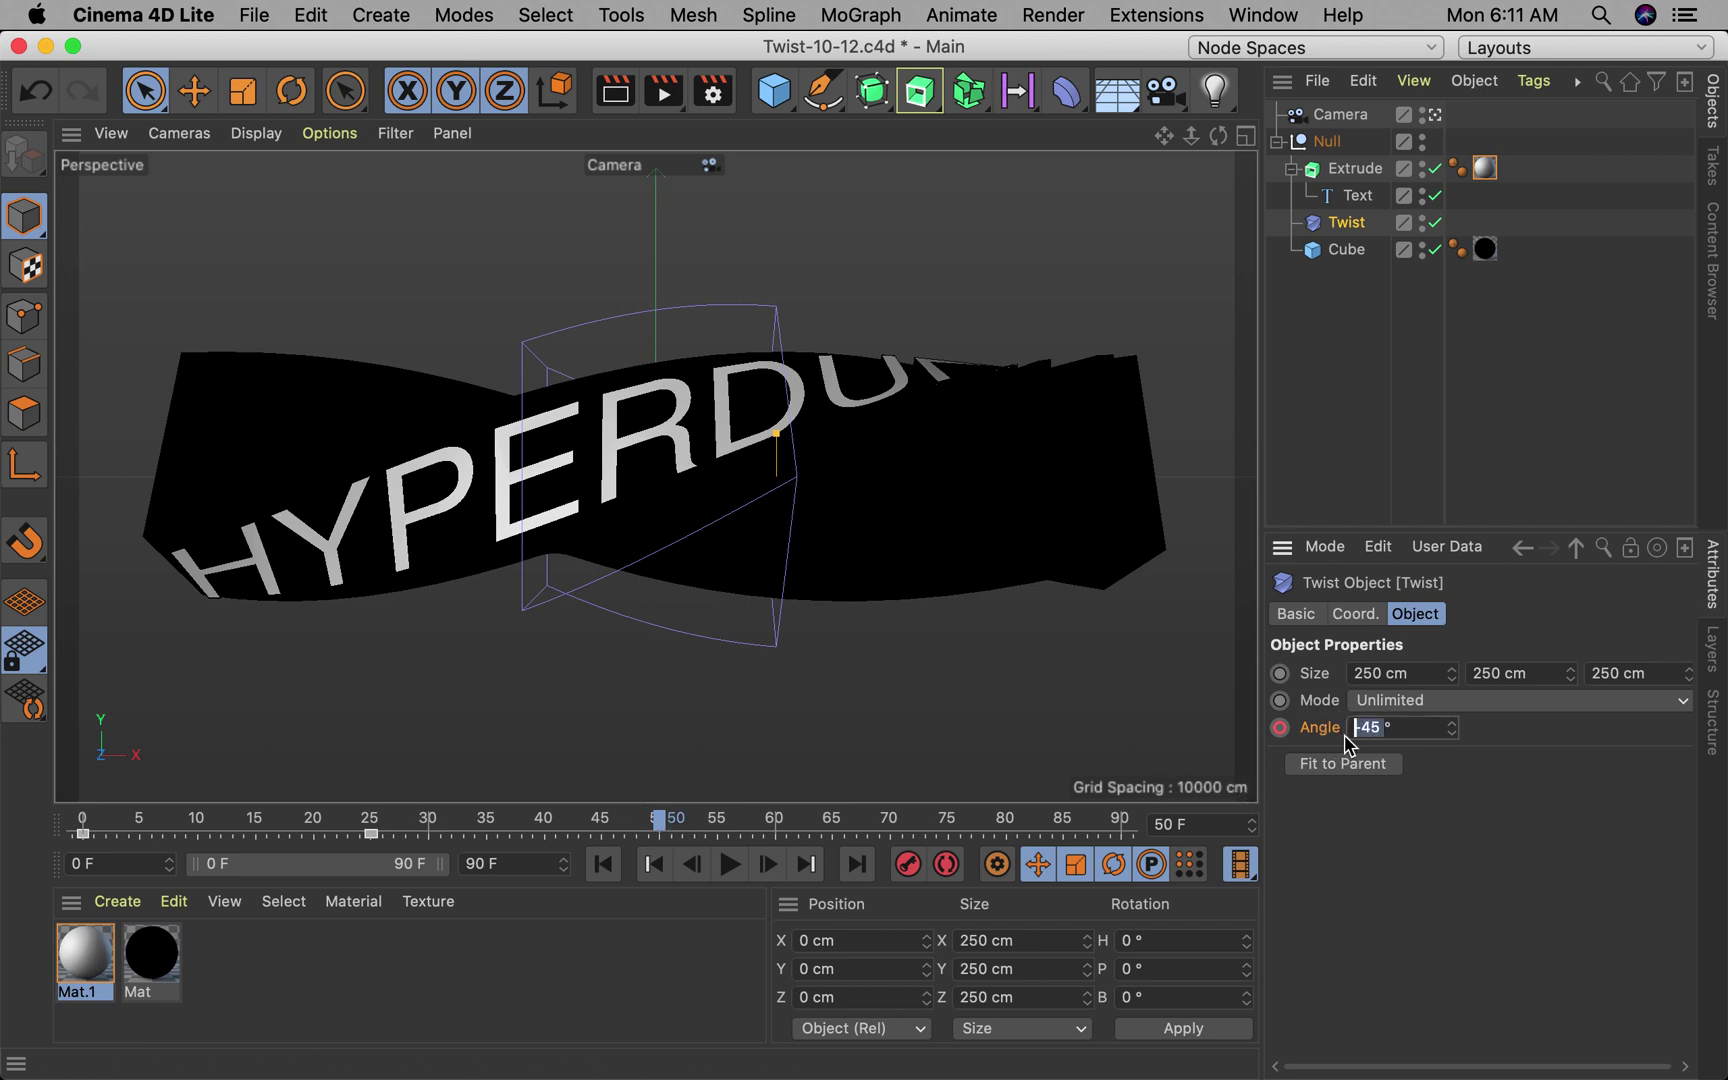
{"action": "type", "text": "0"}
{"action": "left_click", "coordinate": [1276, 733]}
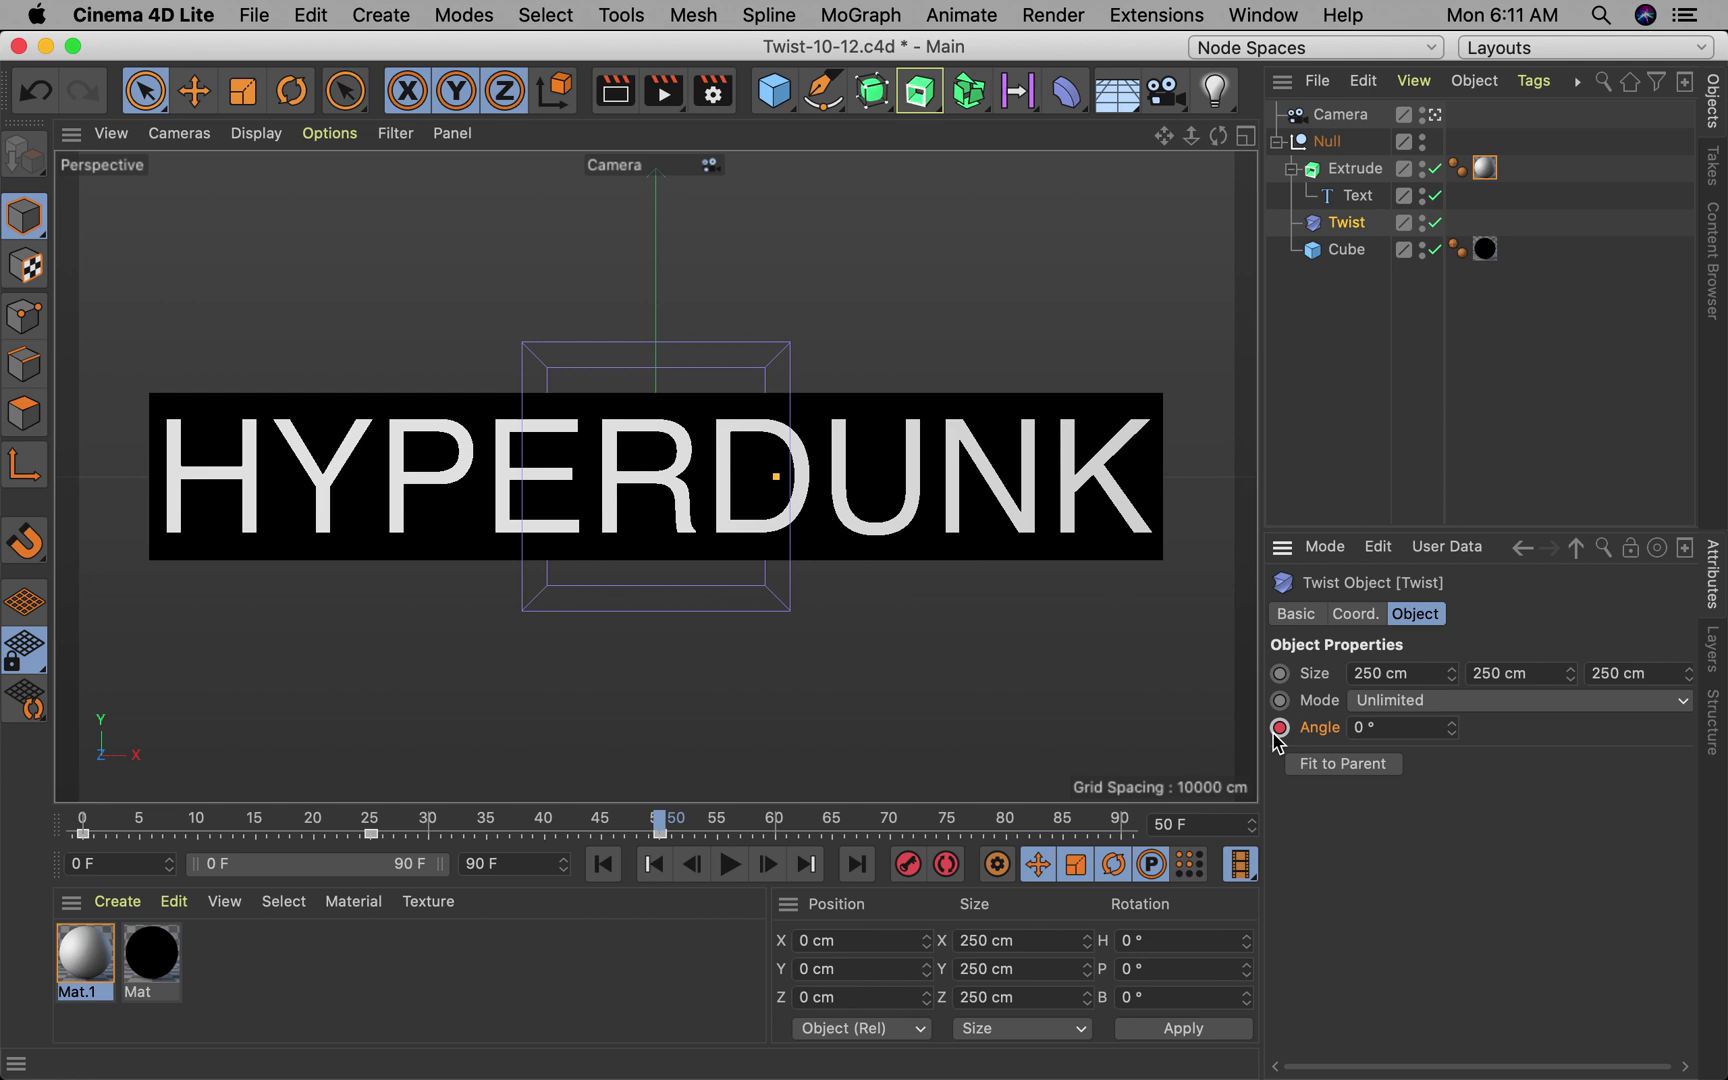
Step: Play back the timeline to preview the twist animation, and stop it
{"action": "left_click", "coordinate": [728, 865]}
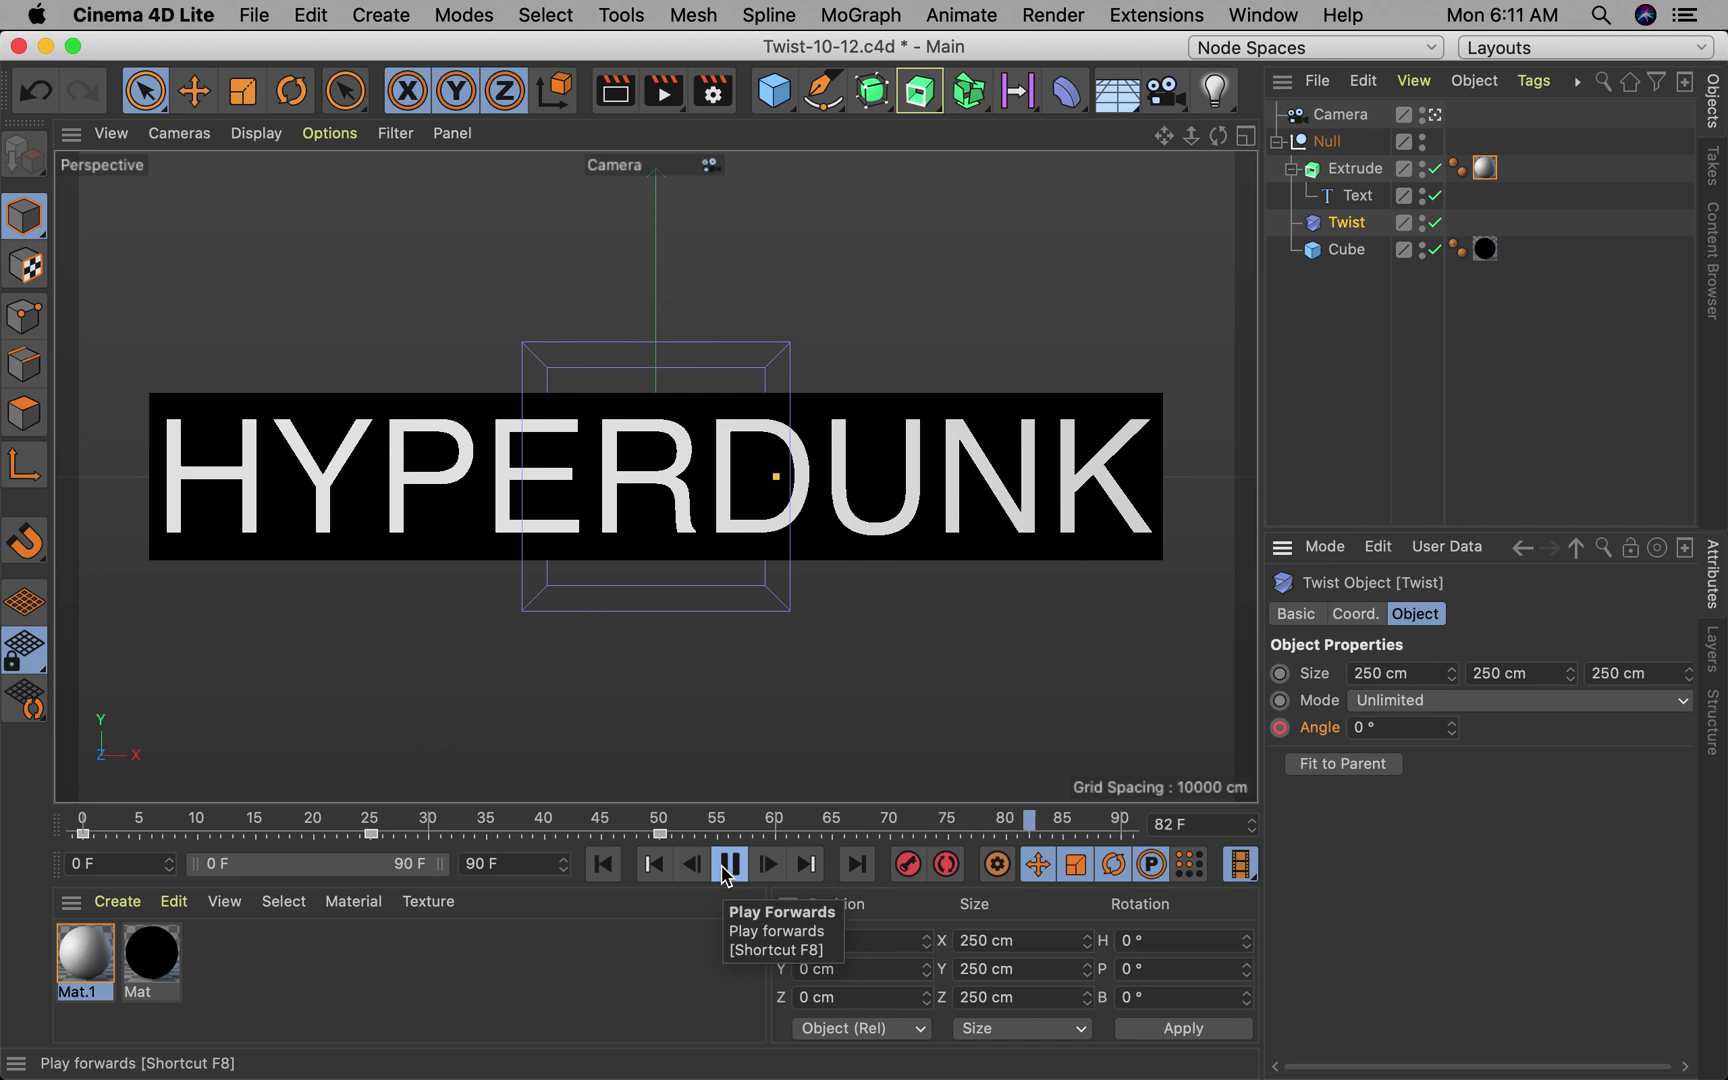
{"action": "left_click", "coordinate": [727, 866]}
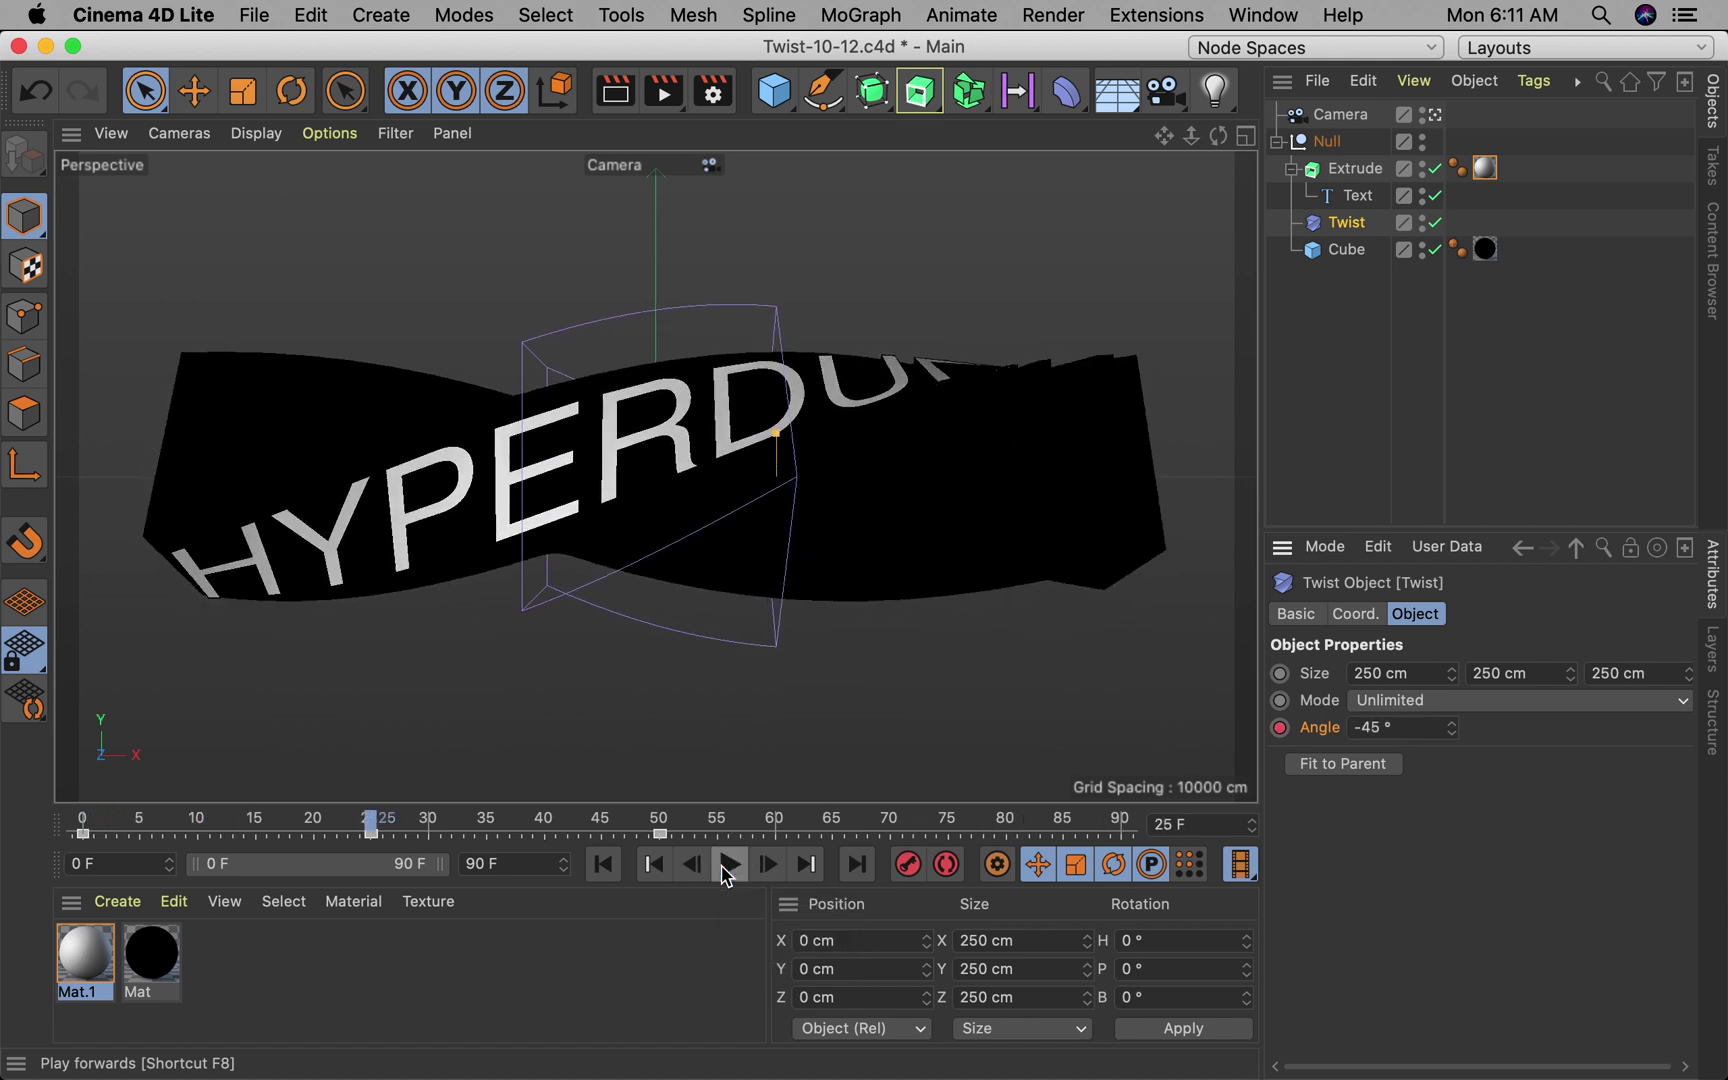
Step: At frame 0, keyframe the Null's pitch rotation (R.P) at 0°
{"action": "left_click", "coordinate": [369, 821]}
{"action": "left_click_drag", "start_coordinate": [369, 821], "coordinate": [44, 826]}
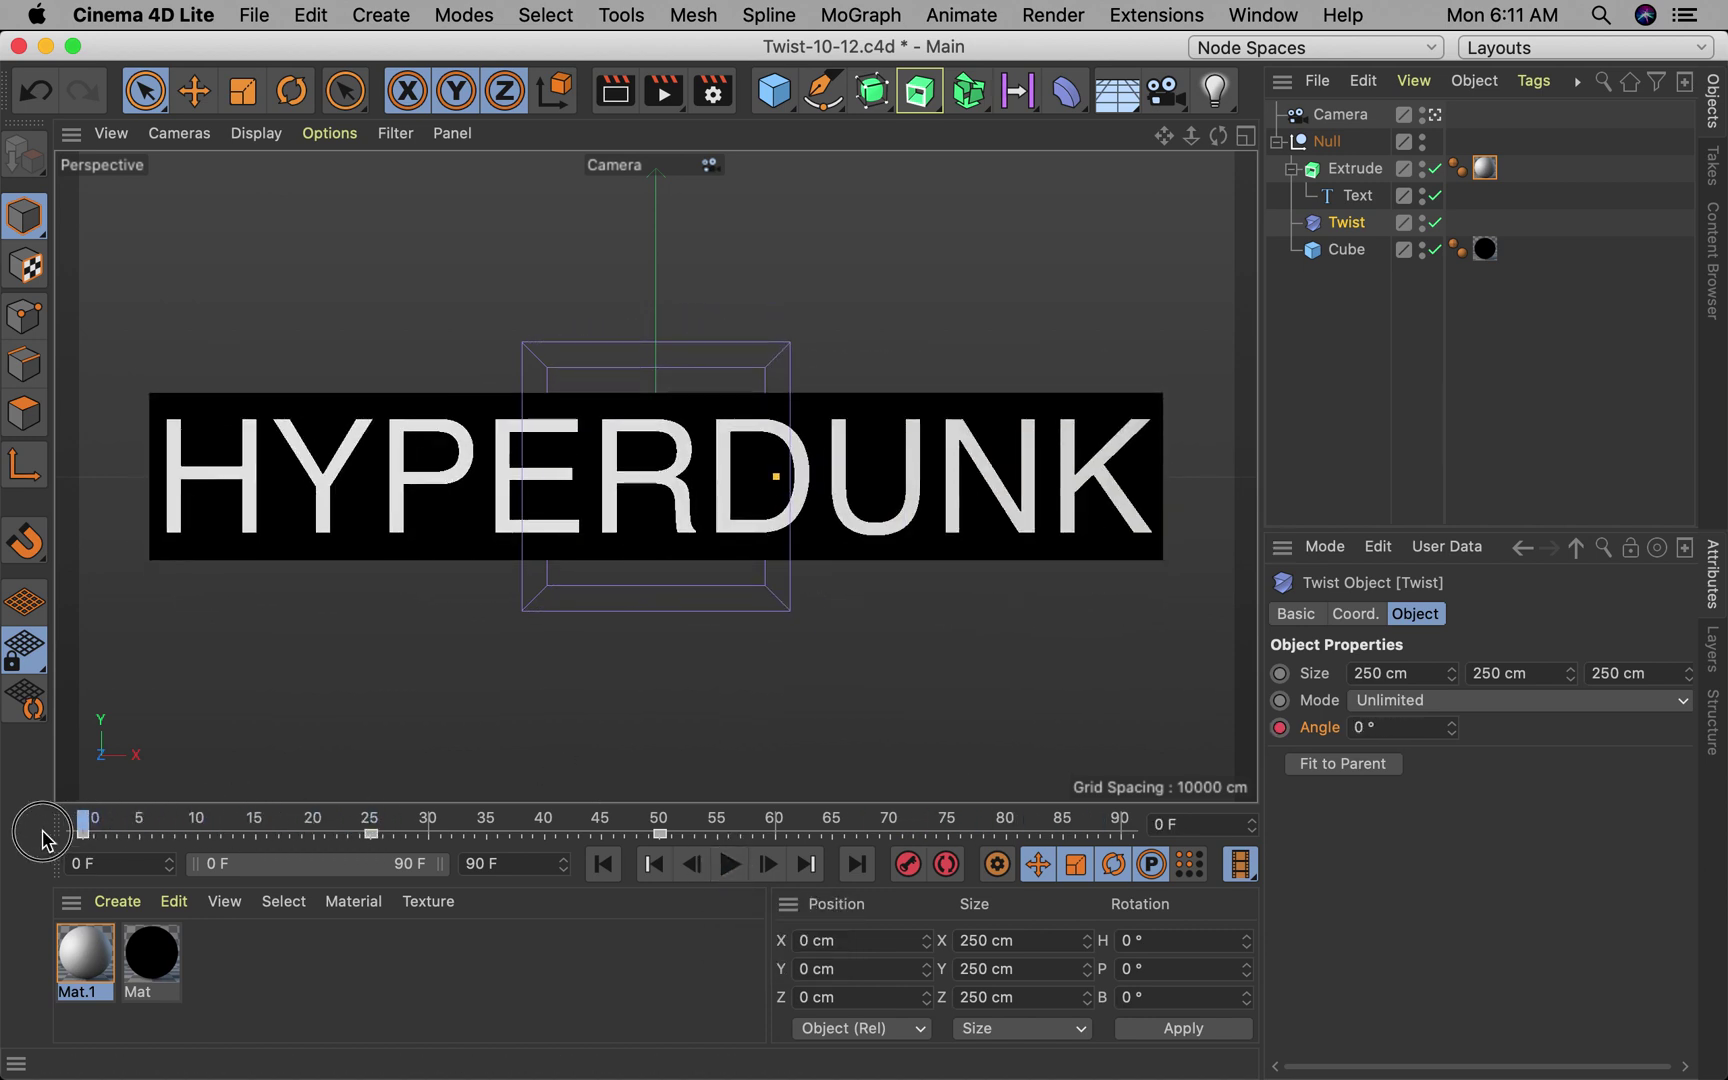
{"action": "left_click", "coordinate": [1330, 142]}
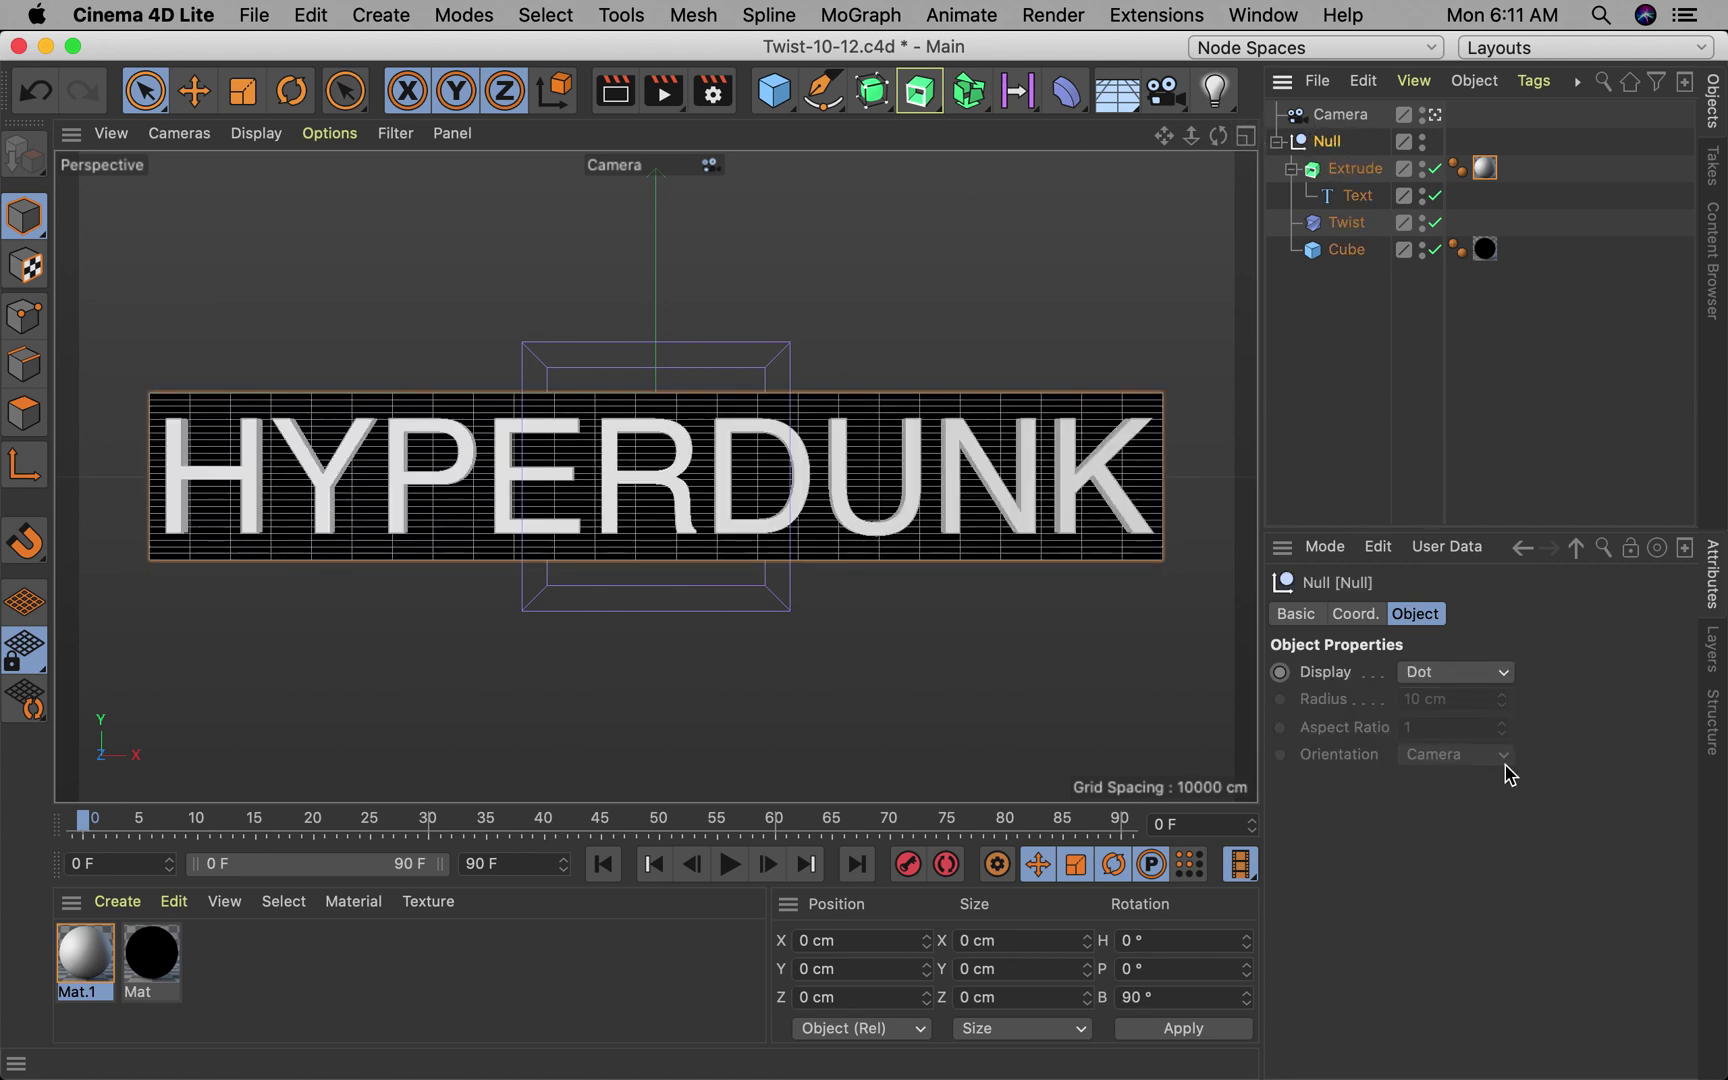
{"action": "left_click", "coordinate": [1357, 615]}
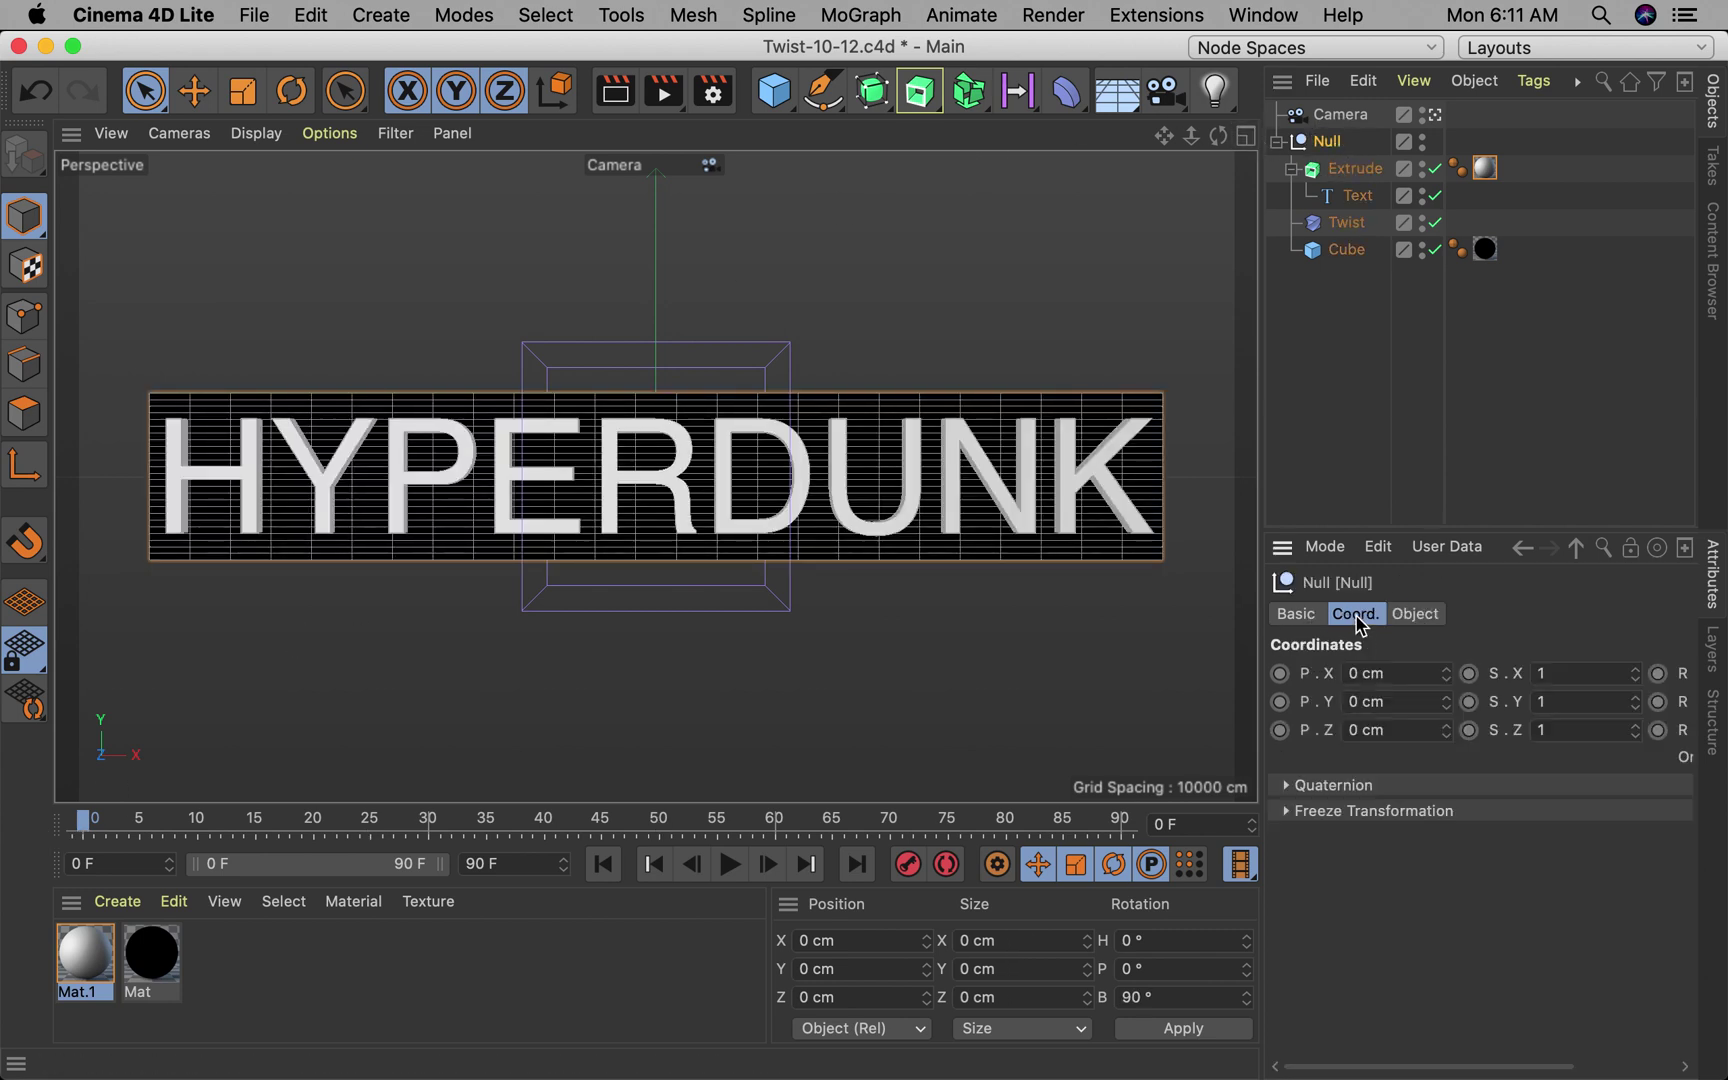
{"action": "scroll", "coordinate": [1540, 985], "scroll_direction": "right", "scroll_amount": 3}
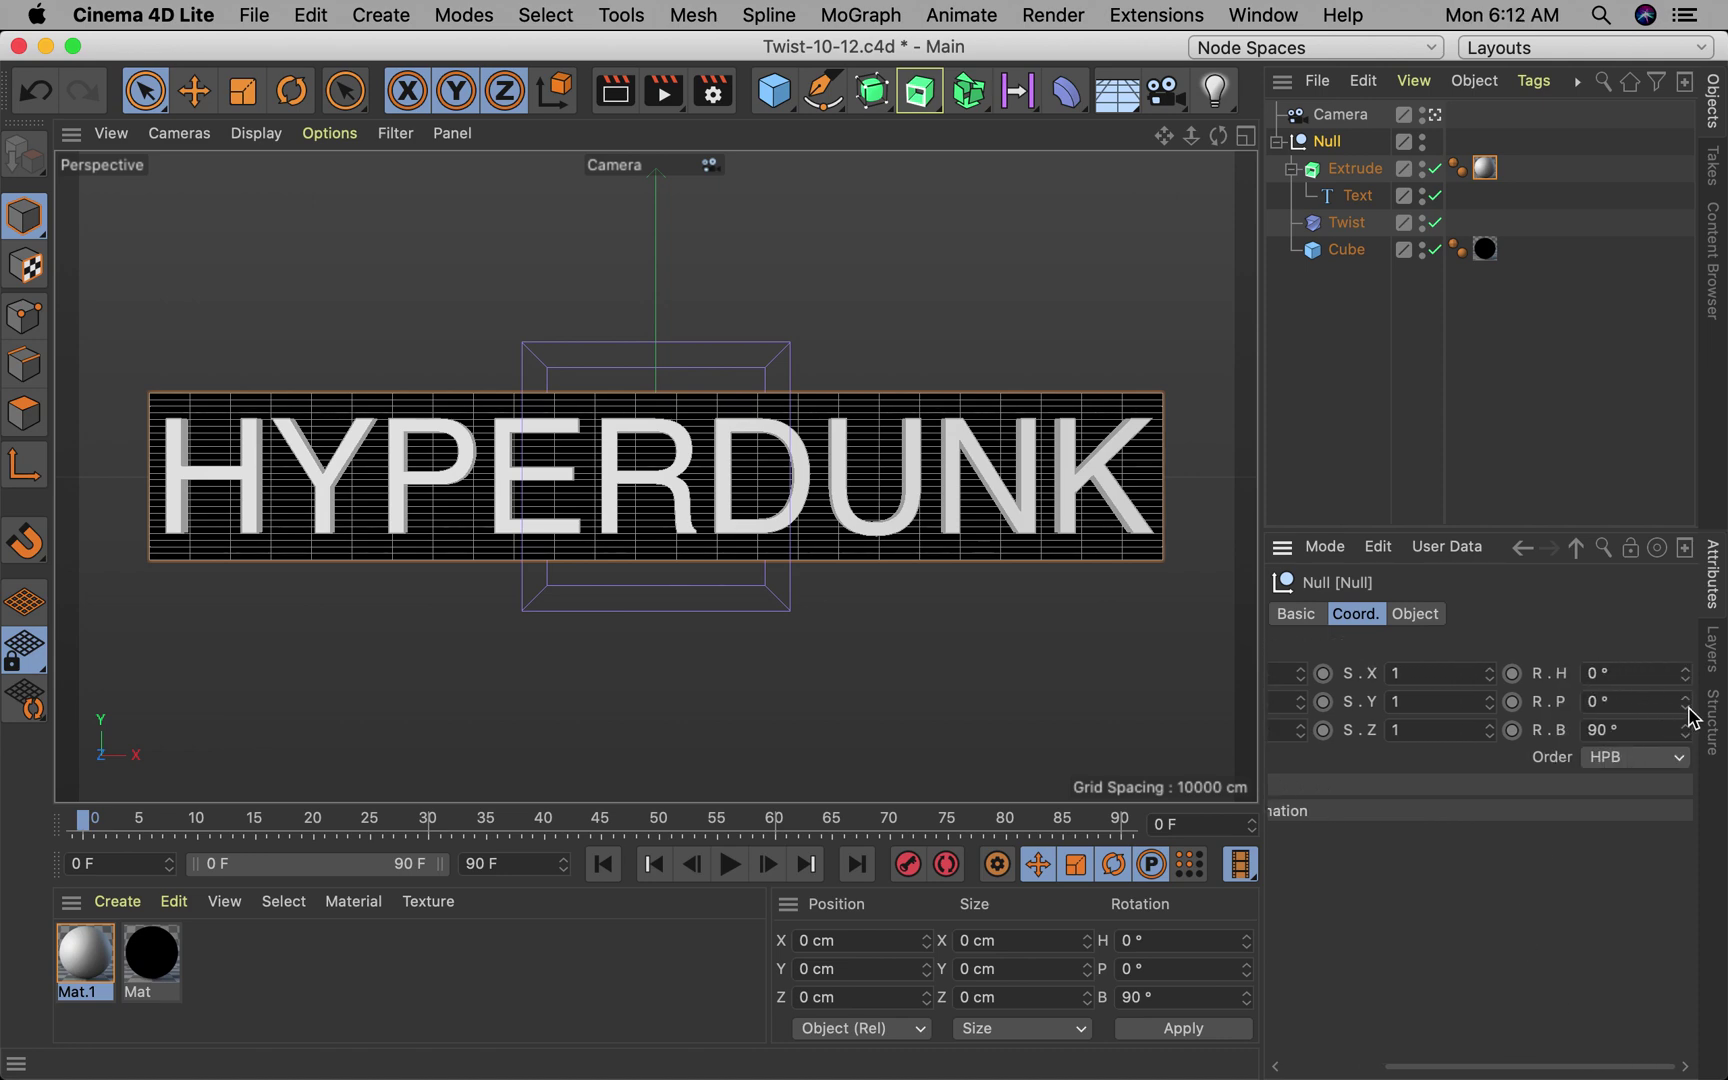
{"action": "mouse_move", "coordinate": [1686, 704]}
{"action": "left_mouse_down"}
{"action": "mouse_move", "coordinate": [1686, 675]}
{"action": "mouse_move", "coordinate": [1686, 690]}
{"action": "left_mouse_up"}
{"action": "key", "text": "super+z"}
{"action": "left_click", "coordinate": [1512, 702]}
Step: At frame 50, set the Null's pitch rotation (R.P) to -180° and keyframe it
{"action": "left_click_drag", "start_coordinate": [82, 822], "coordinate": [658, 832]}
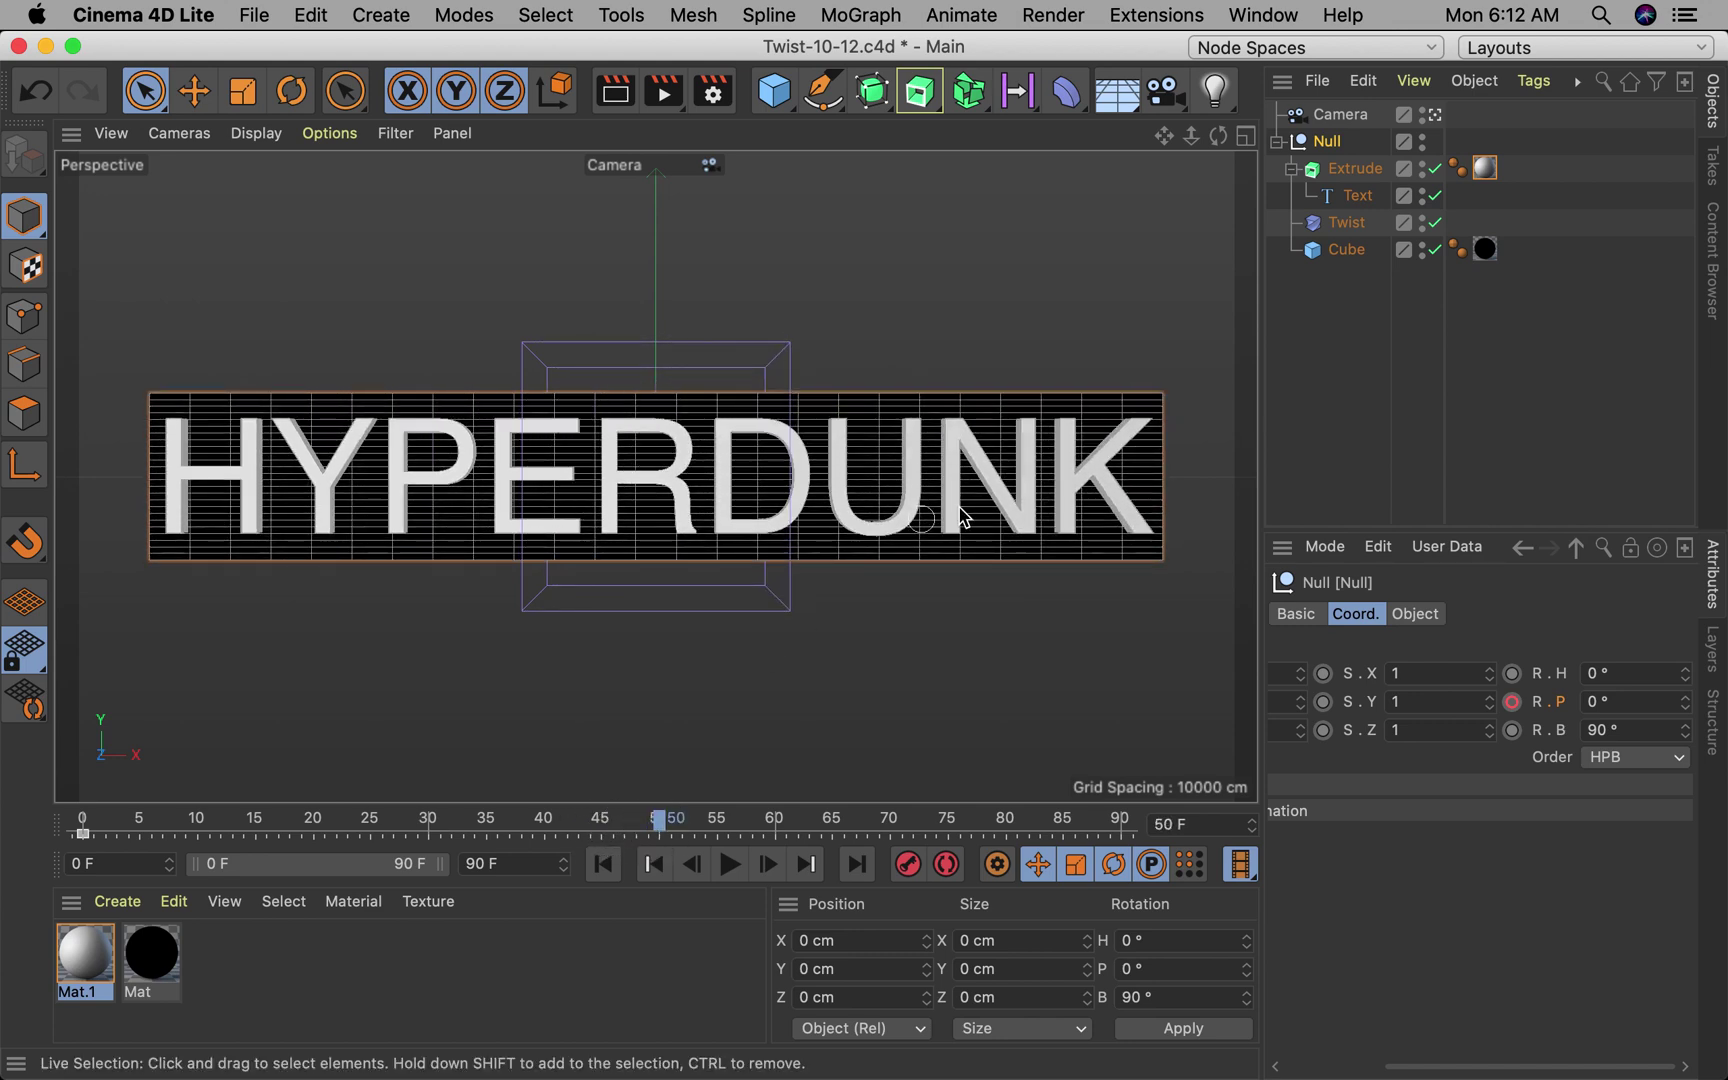
{"action": "left_click", "coordinate": [1514, 705]}
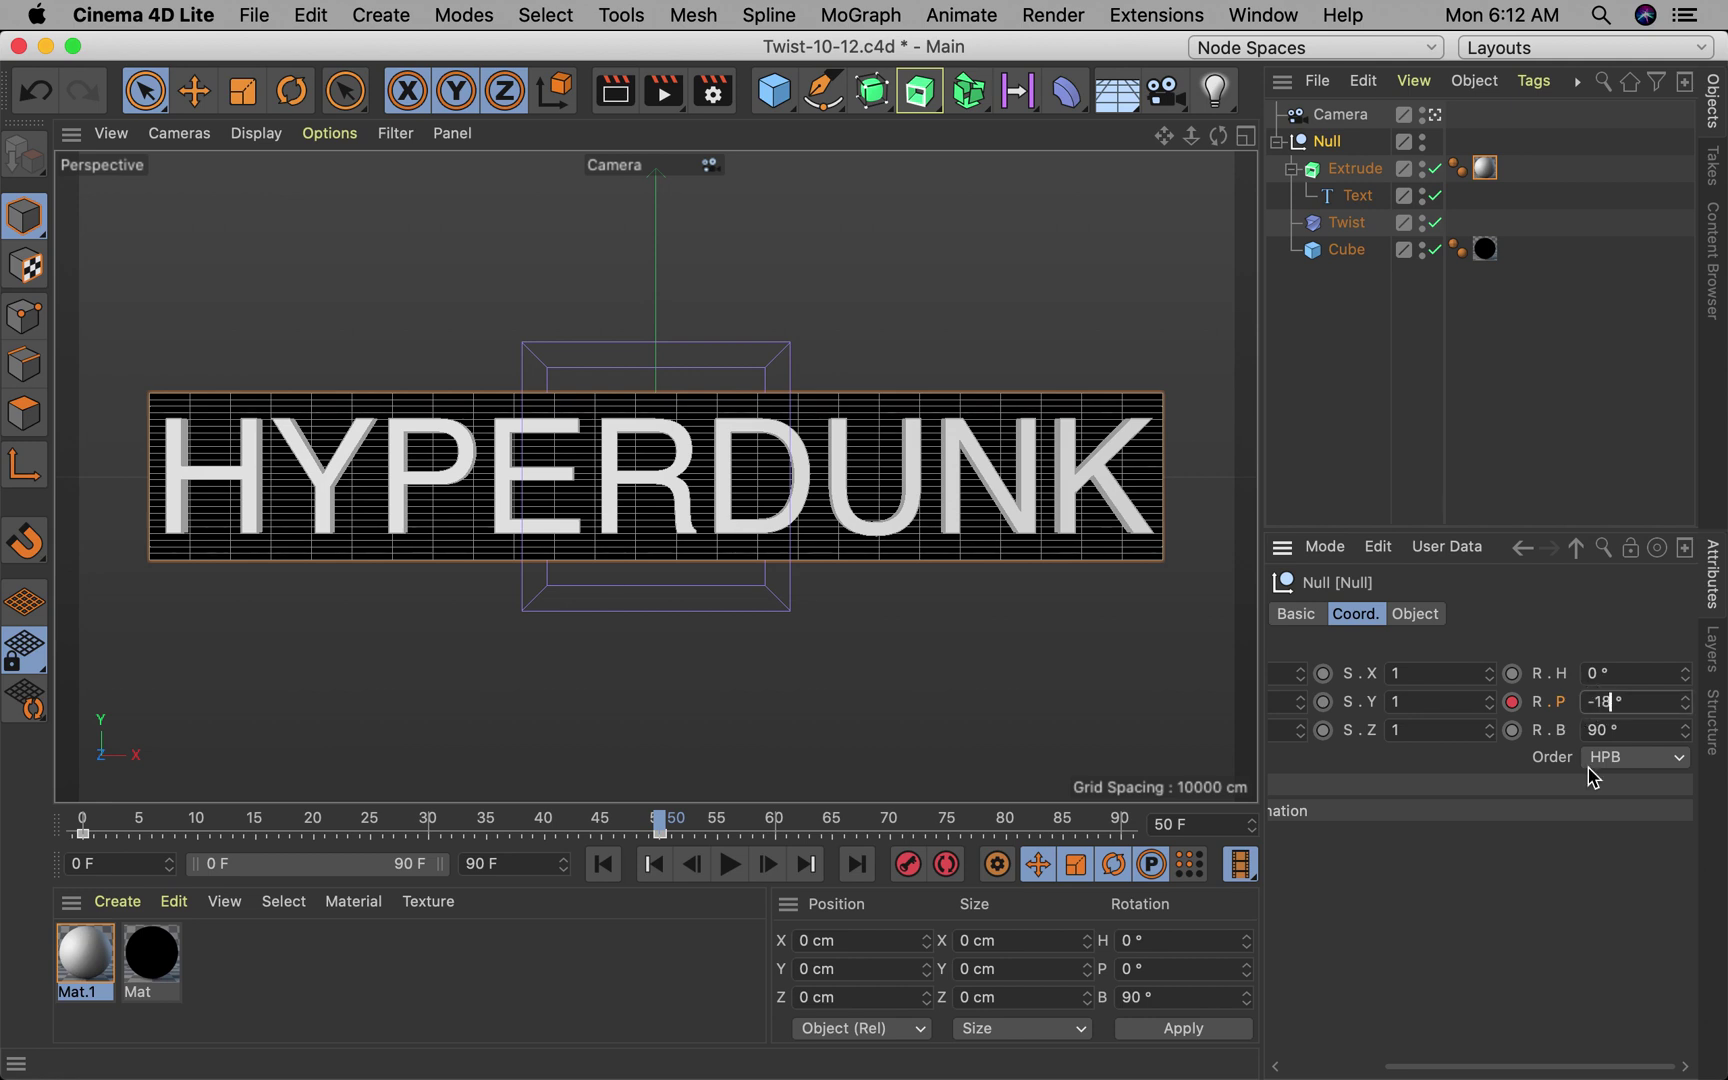
{"action": "key", "text": "Return"}
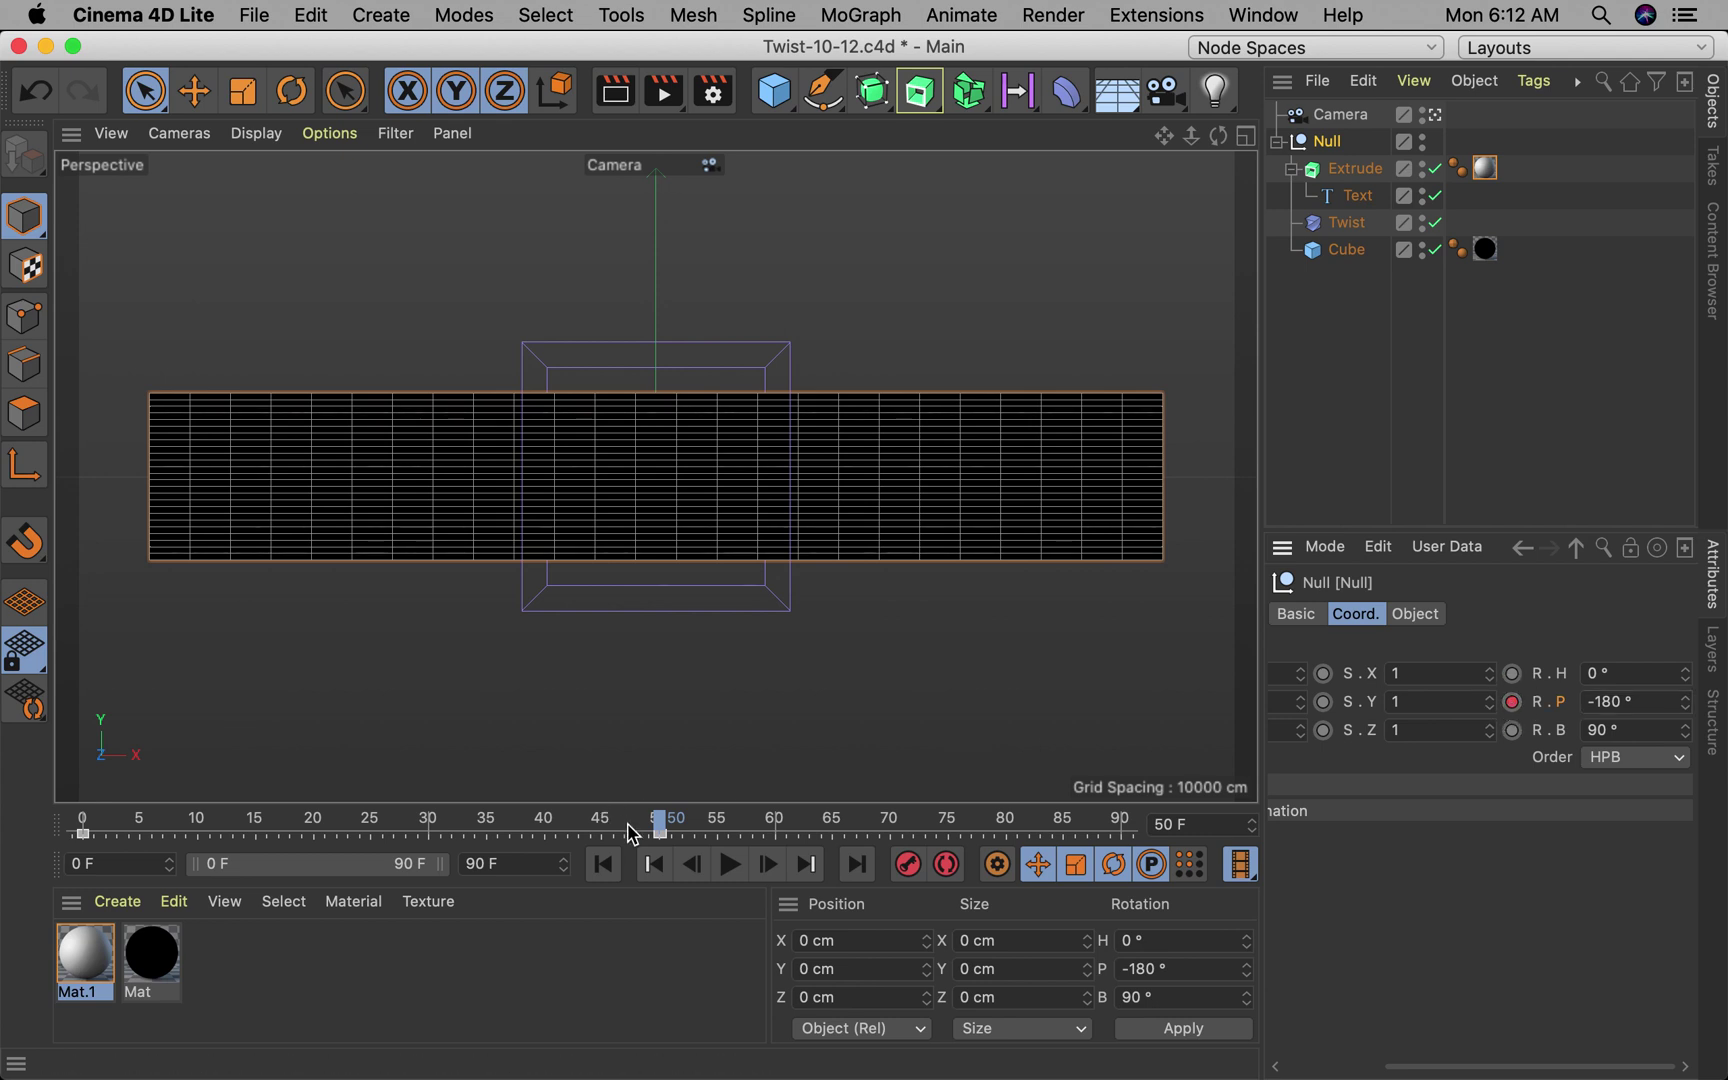
Step: Preview the combined twist and rotation from frame 0, stop playback and deselect everything
{"action": "key", "text": "e"}
{"action": "left_click_drag", "start_coordinate": [660, 825], "coordinate": [80, 823]}
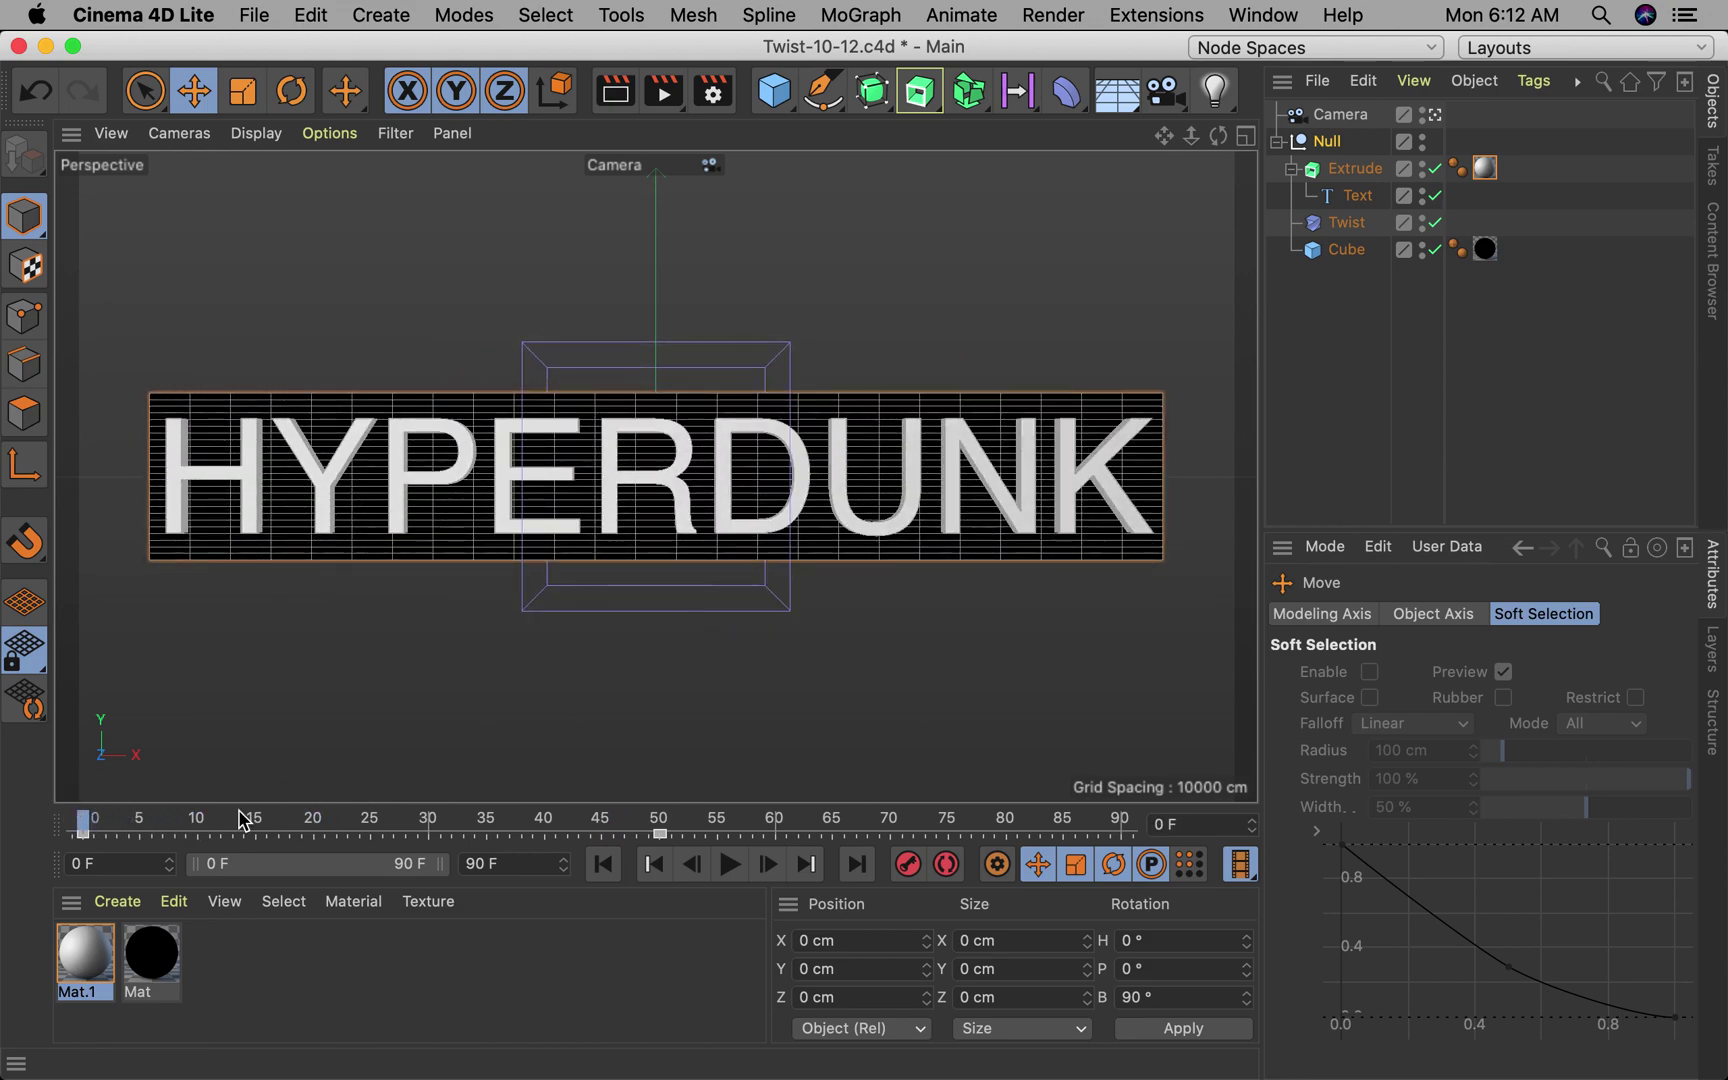
{"action": "left_click", "coordinate": [729, 864]}
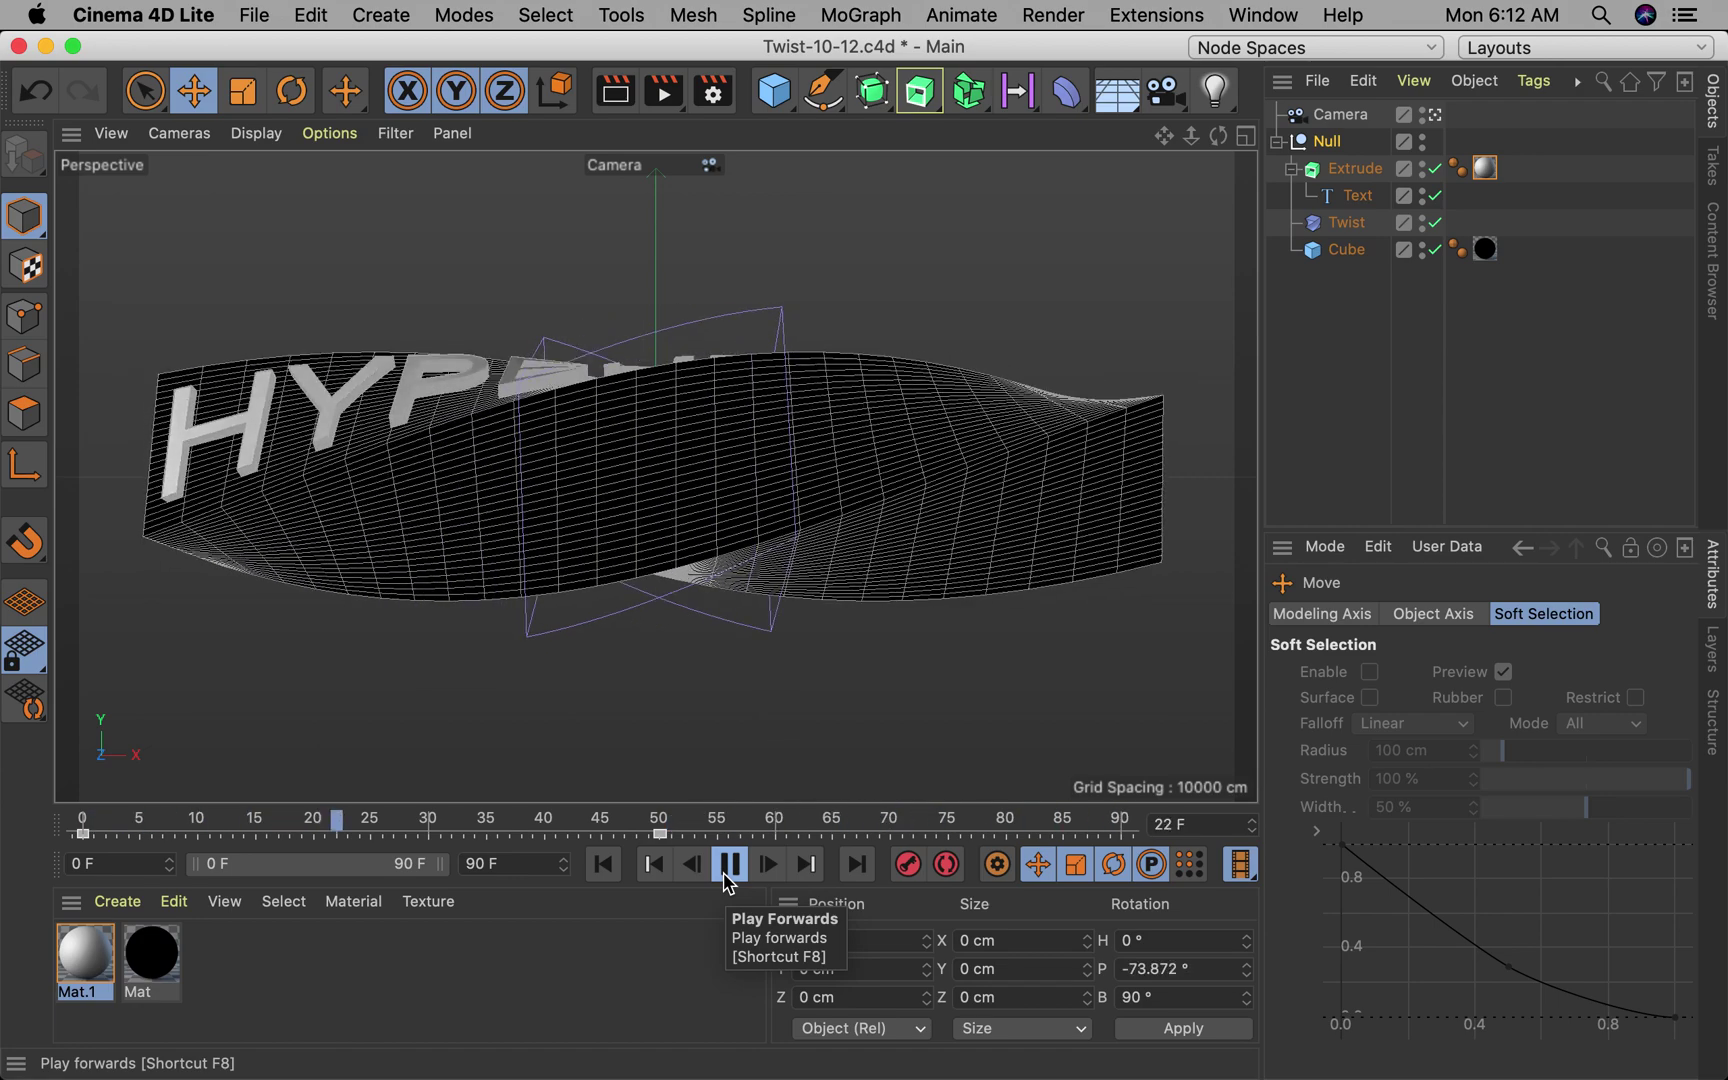
{"action": "left_click", "coordinate": [729, 864]}
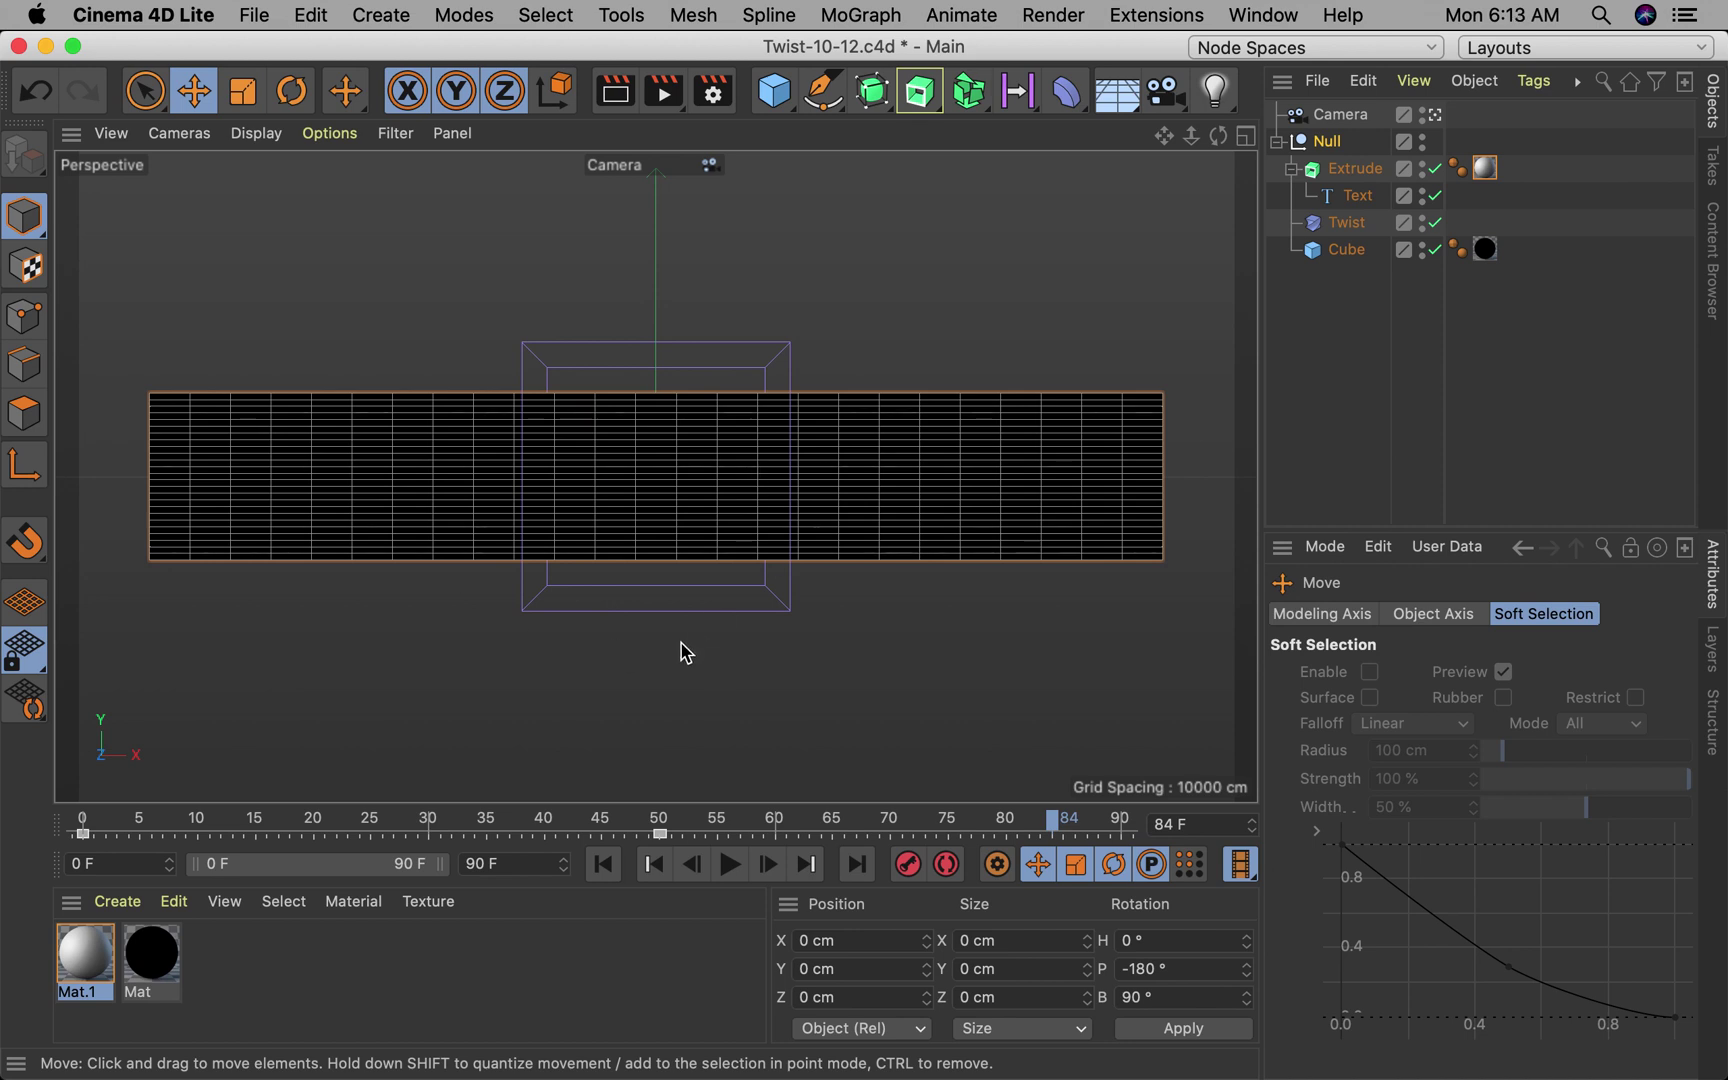
{"action": "left_click", "coordinate": [1338, 380]}
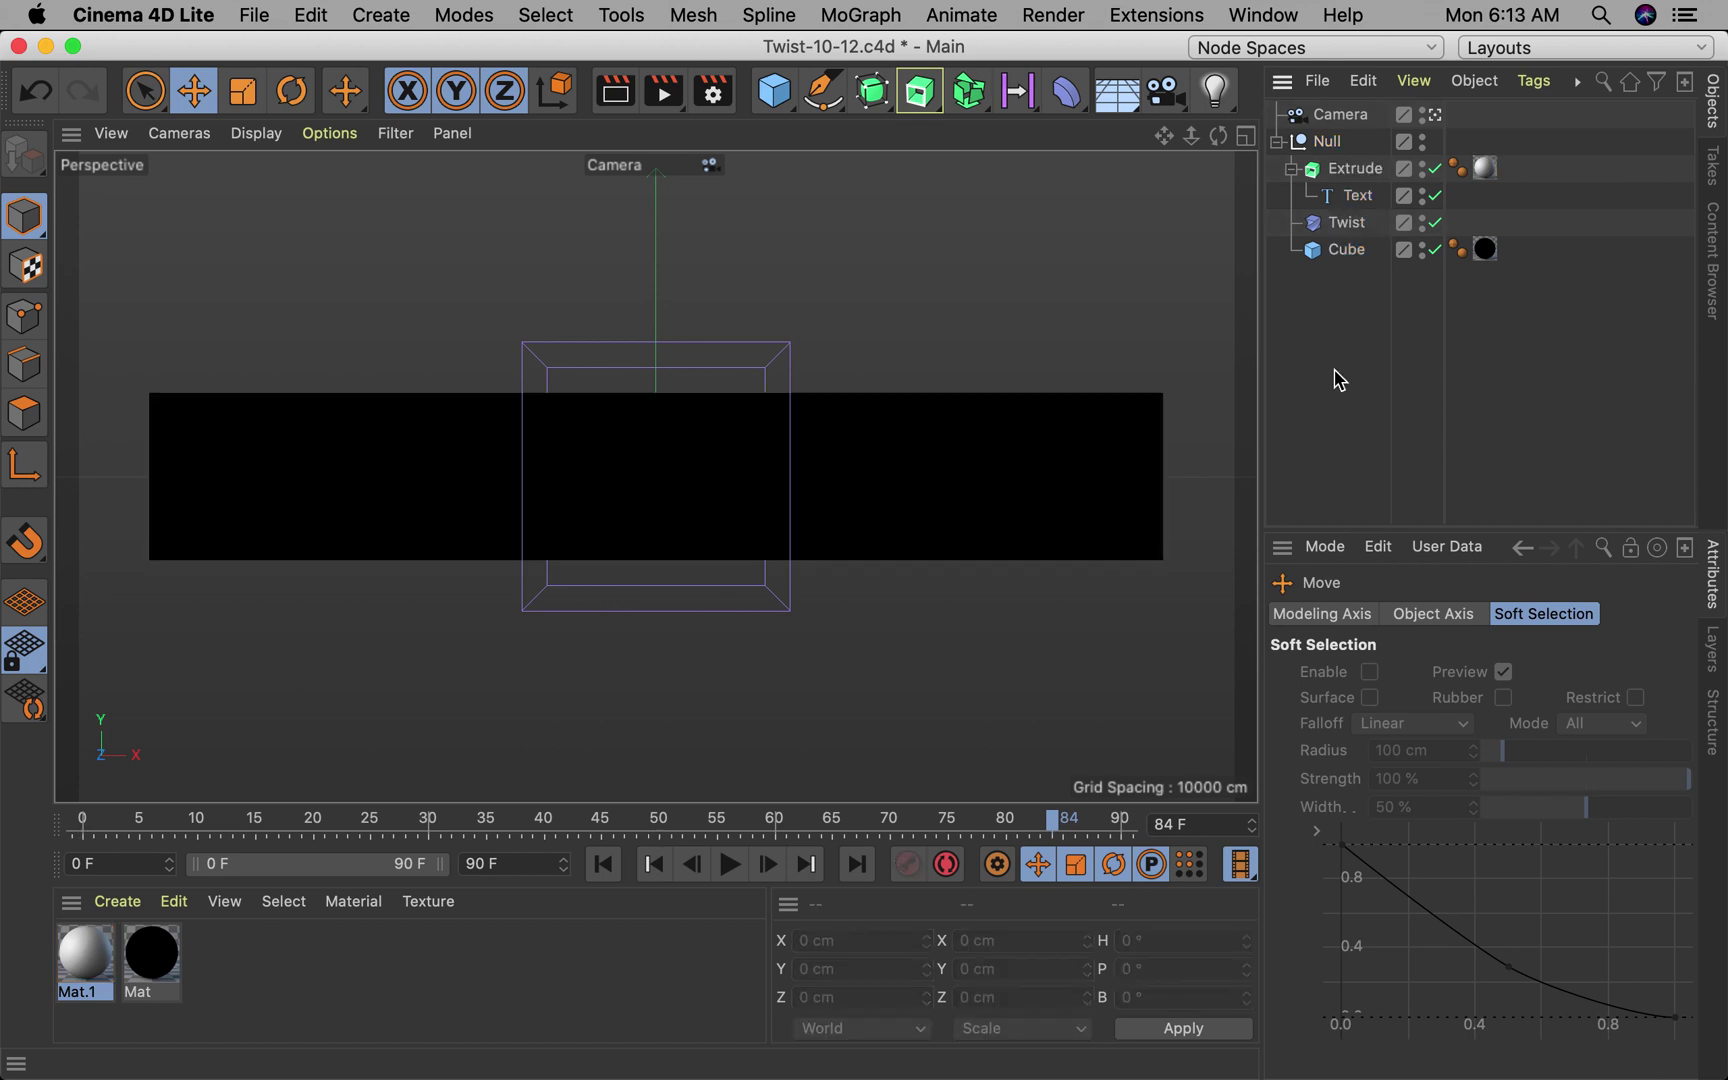
Step: Duplicate the Extrude together with its Text and rename the copy Extrude-Back
{"action": "left_click", "coordinate": [1352, 180]}
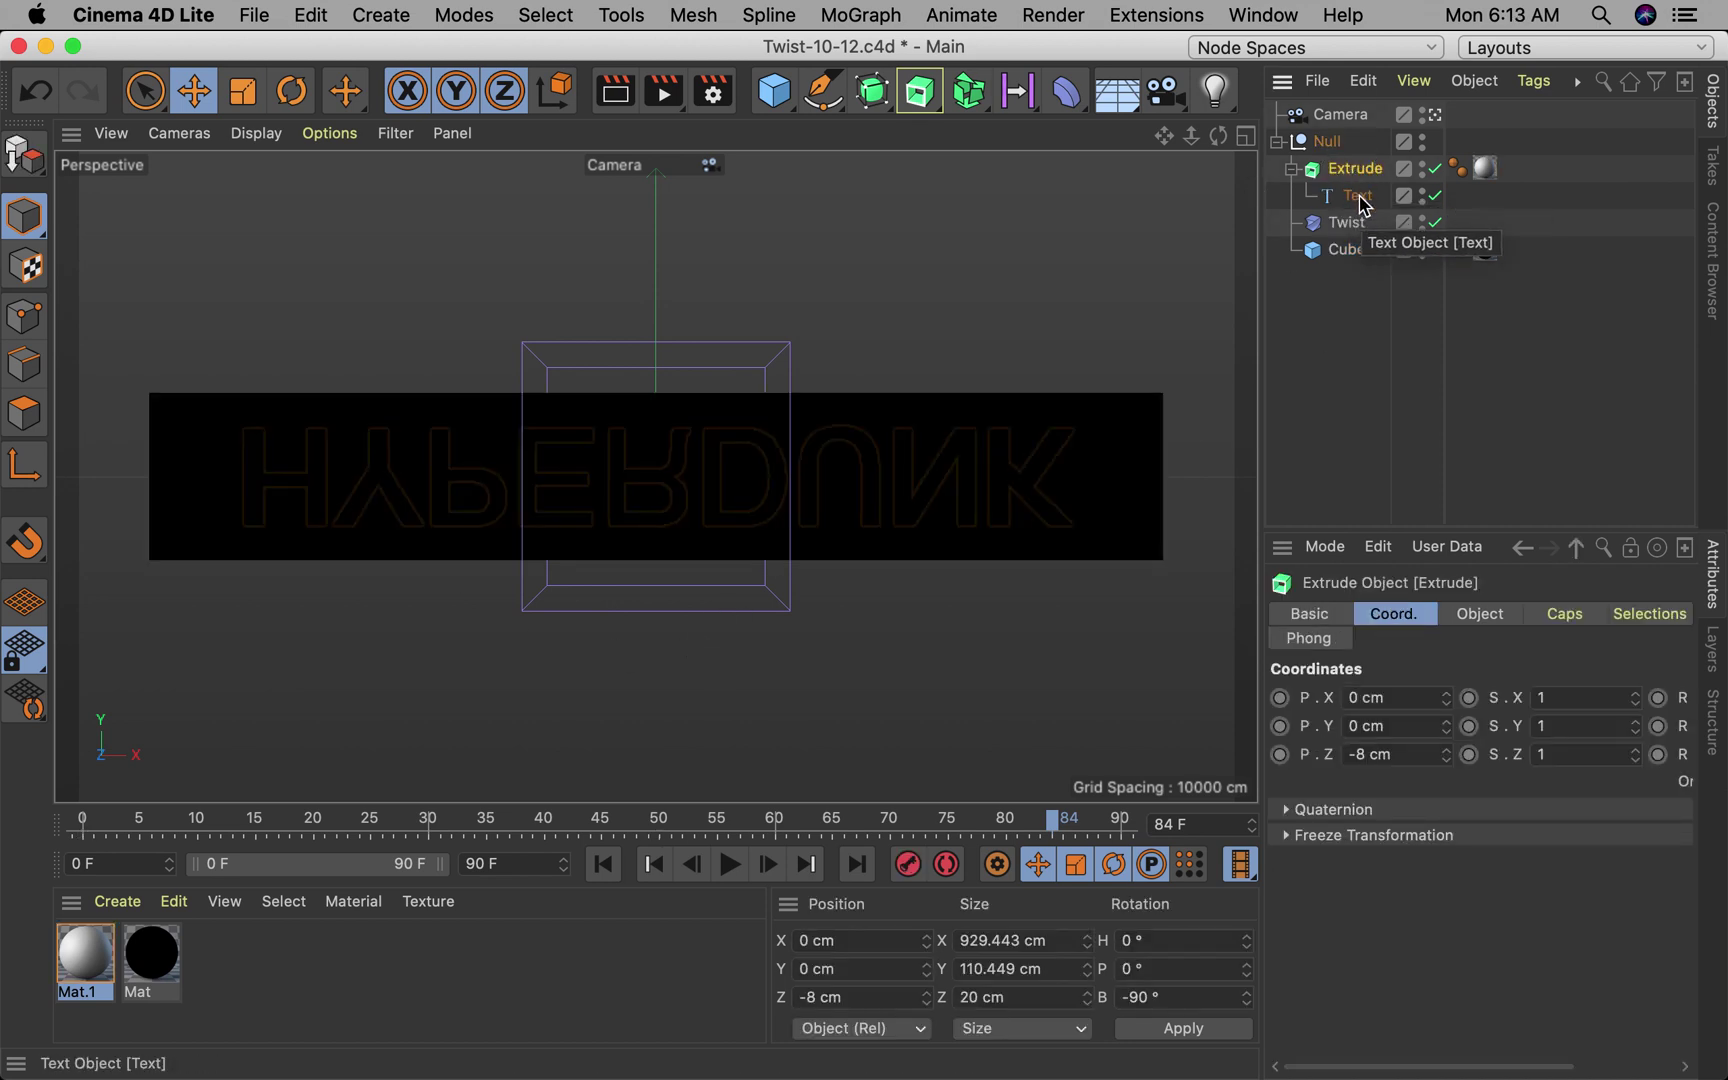
{"action": "left_click", "coordinate": [1358, 196], "text": "shift"}
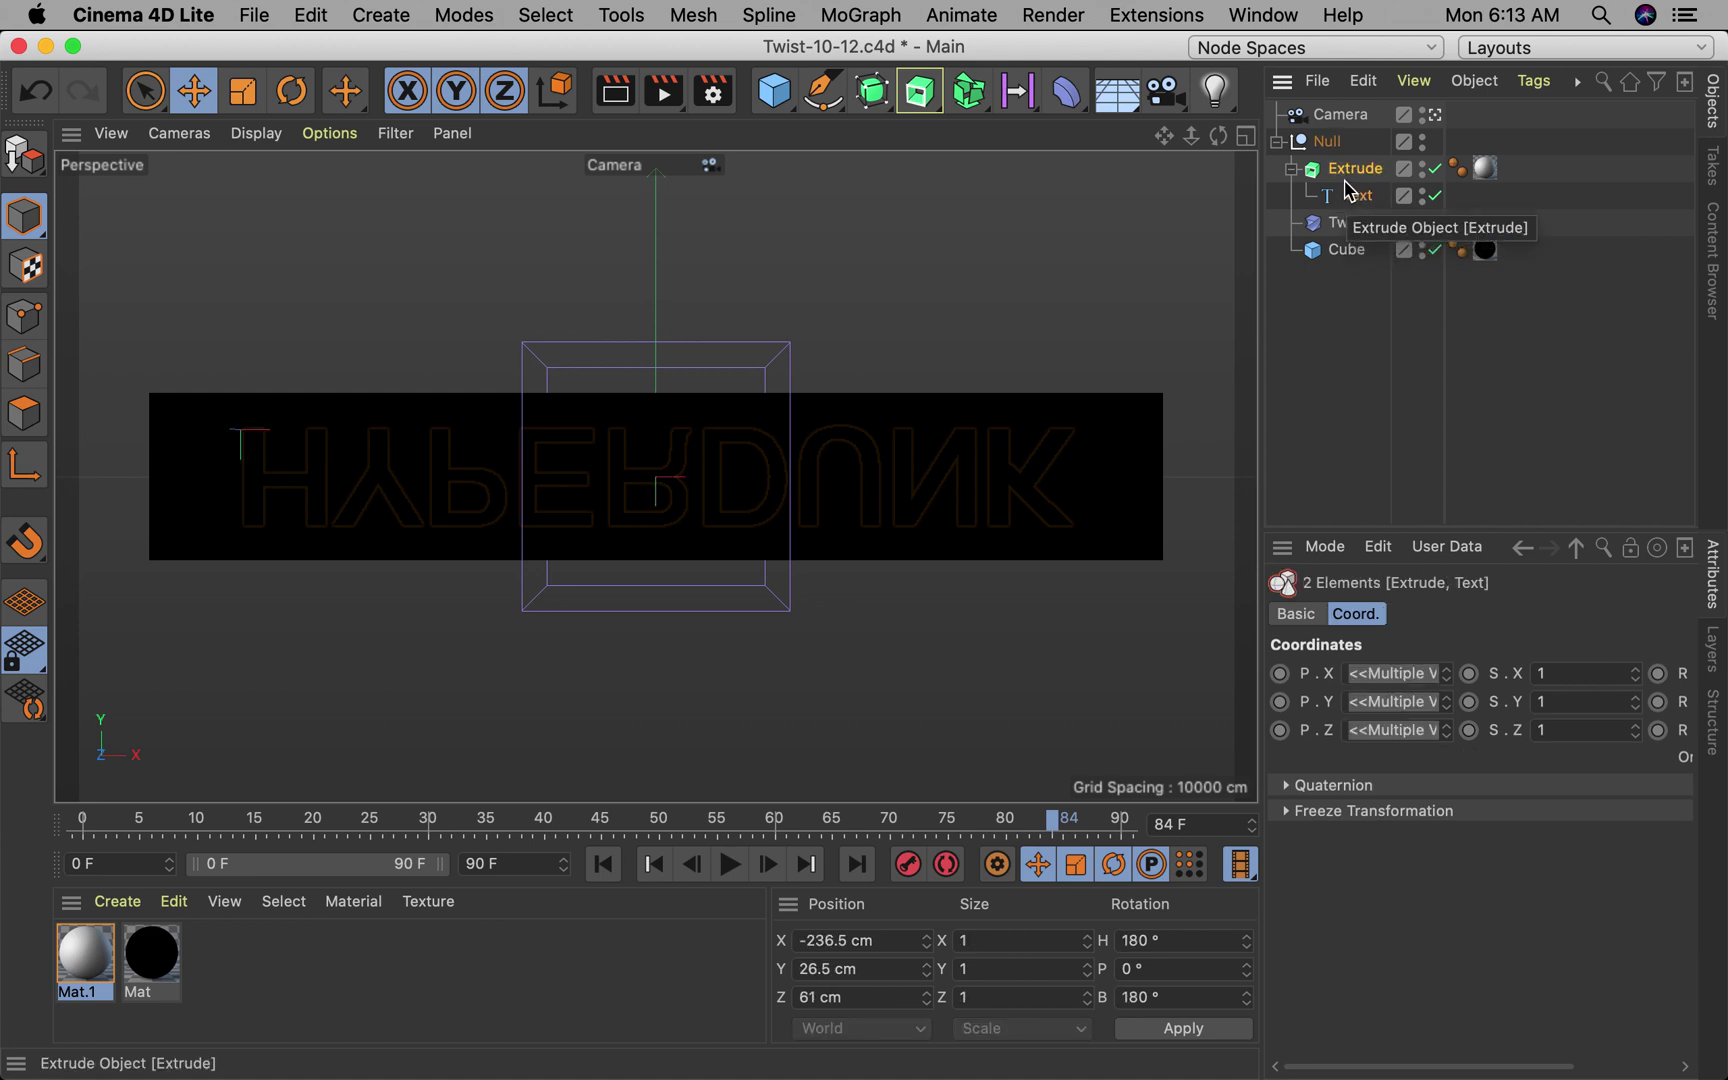
{"action": "key", "text": "super+c"}
{"action": "key", "text": "super+v"}
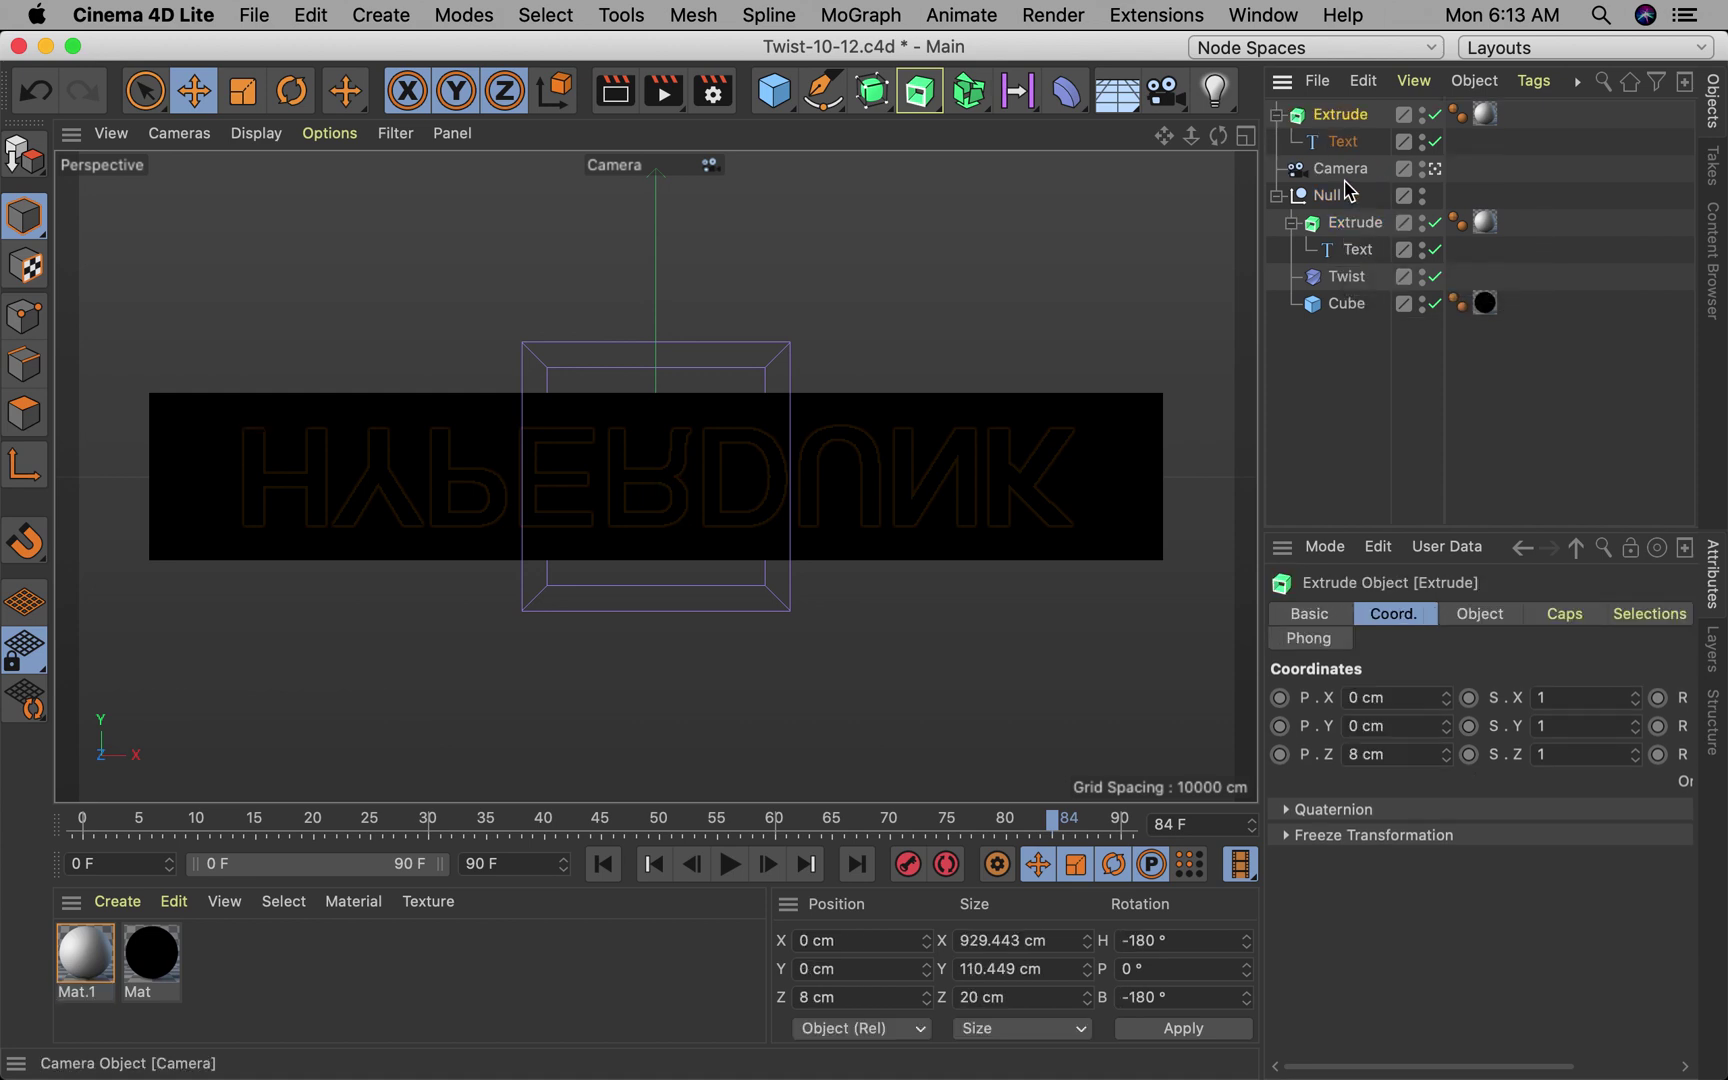
{"action": "double_click", "coordinate": [1340, 115]}
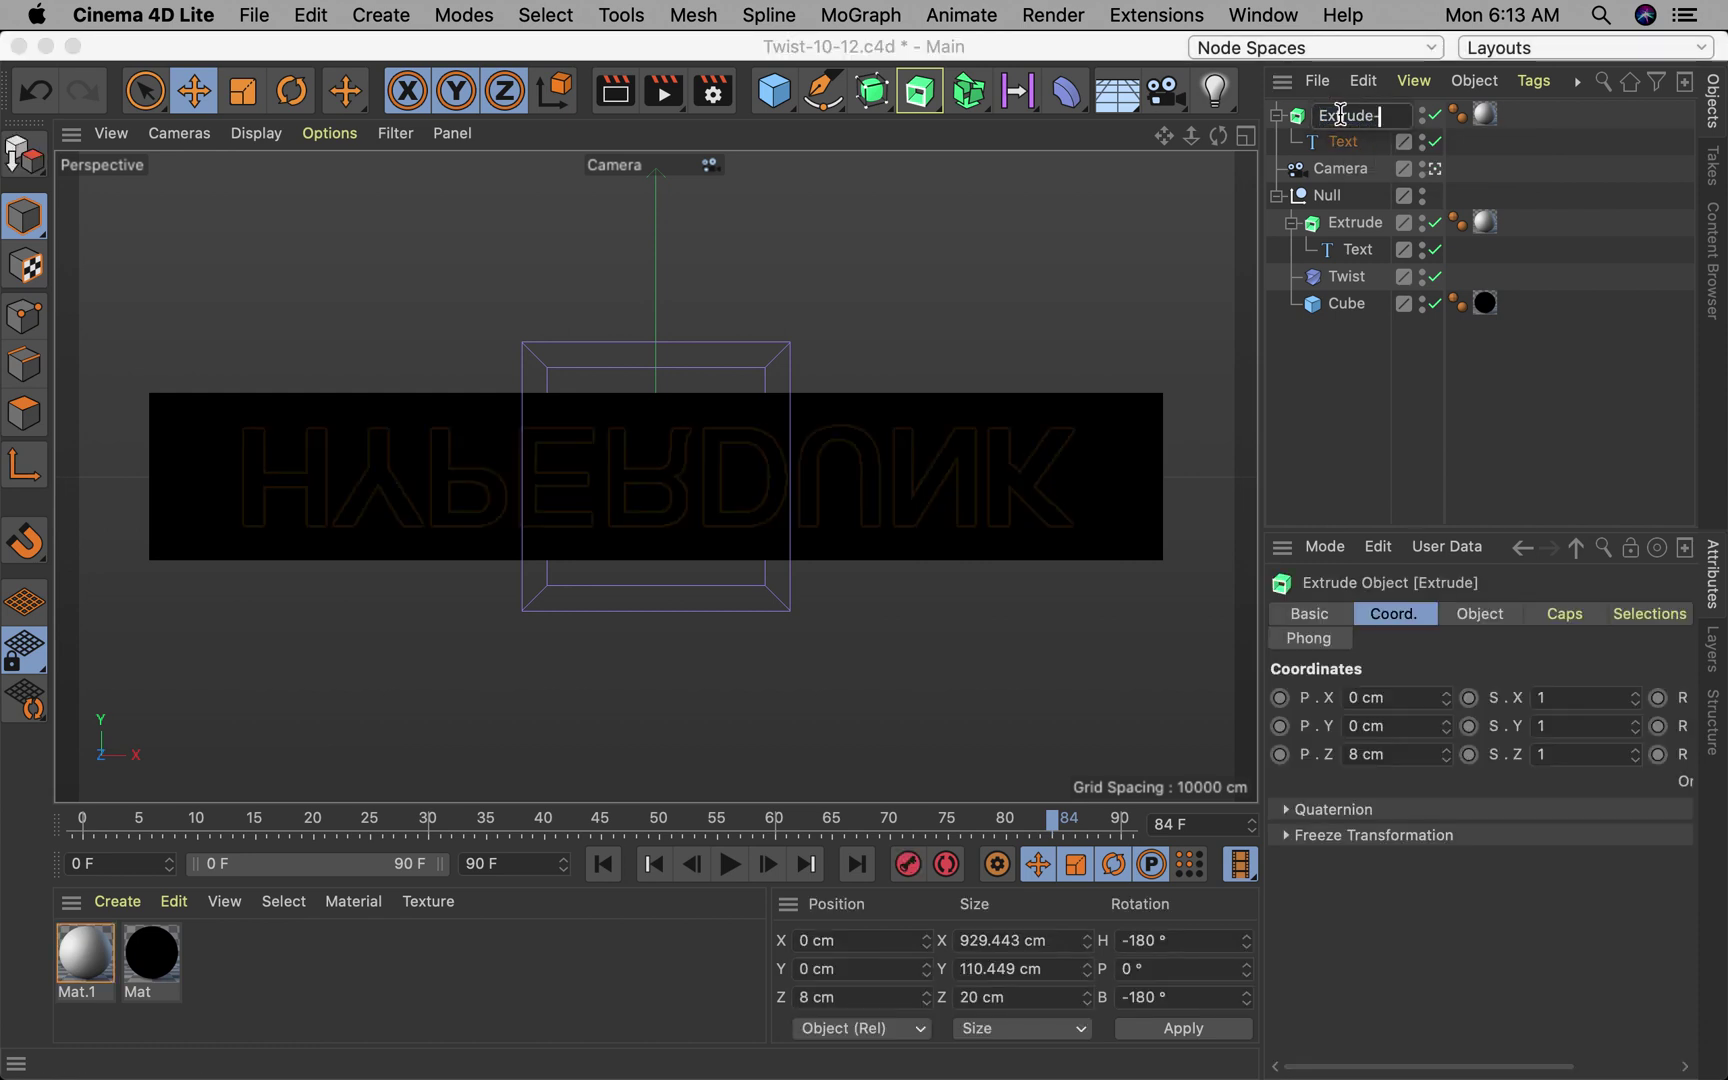
{"action": "type", "text": "-Back"}
{"action": "key", "text": "Return"}
Step: Rename the original Extrude inside the Null to Extrude-Front
{"action": "left_click", "coordinate": [1356, 228]}
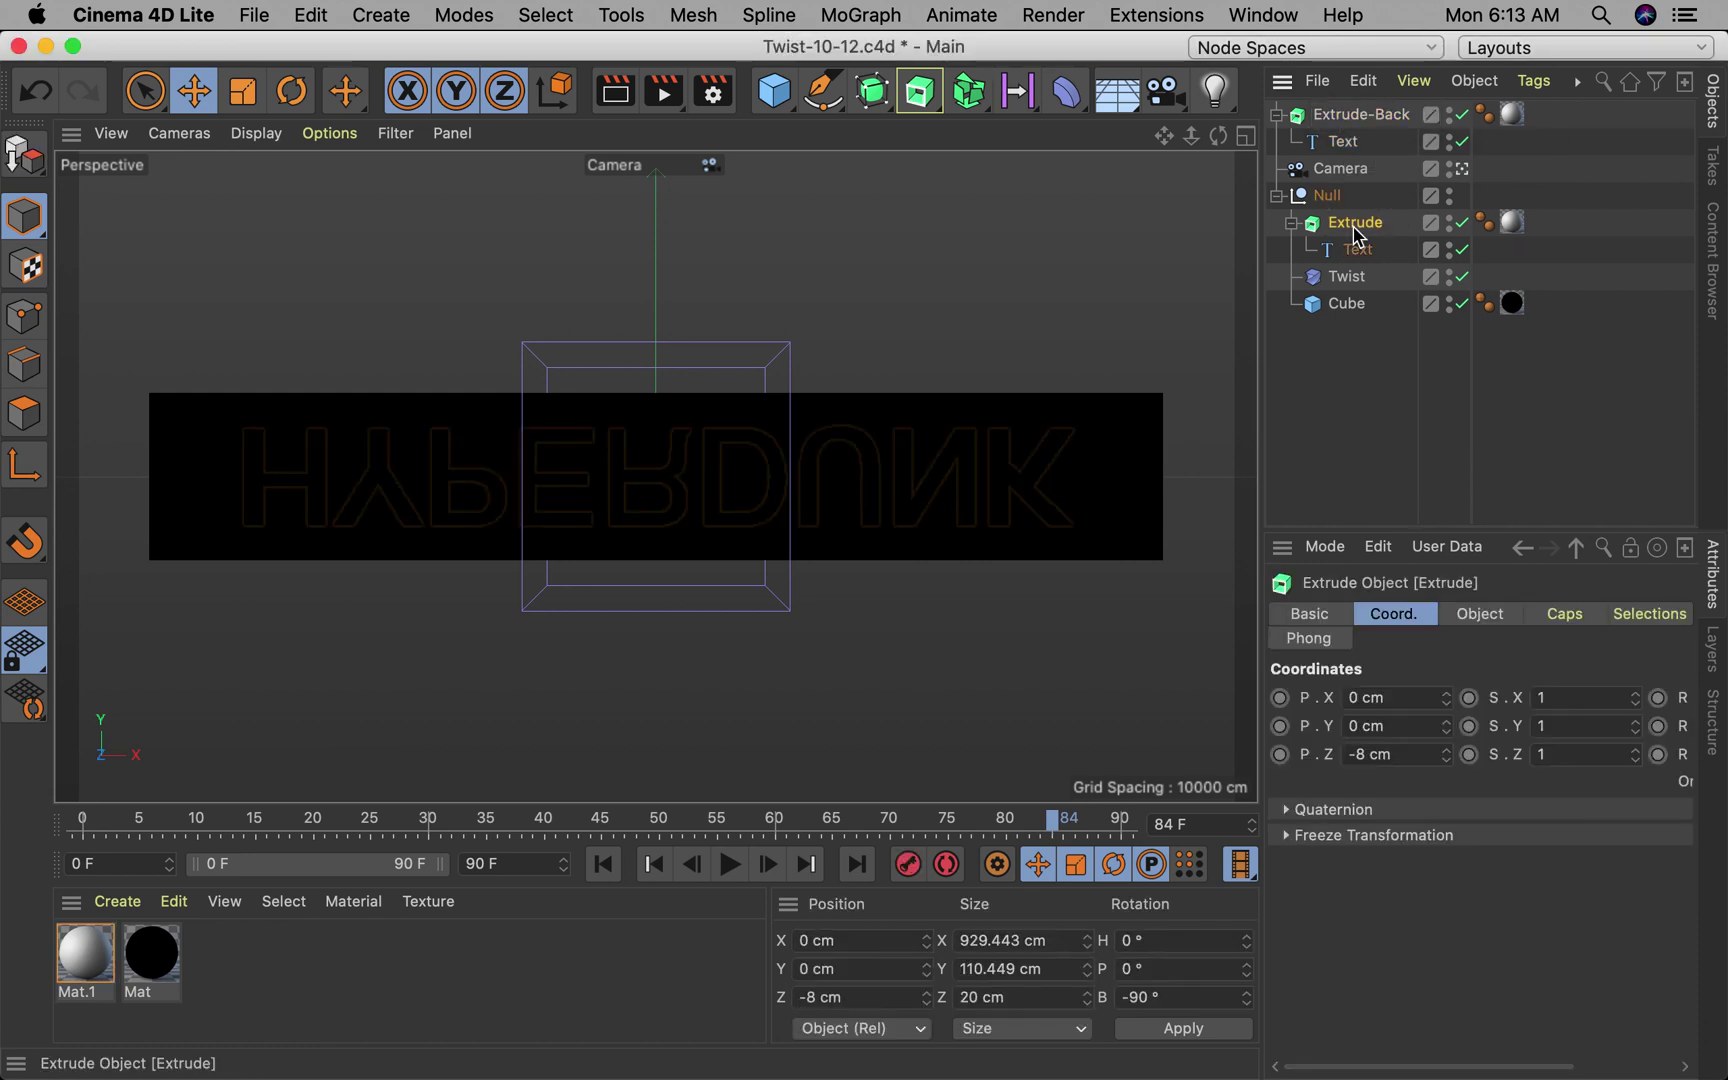
{"action": "double_click", "coordinate": [1358, 231]}
{"action": "type", "text": "-Frint"}
{"action": "key", "text": "Return"}
{"action": "double_click", "coordinate": [1413, 218]}
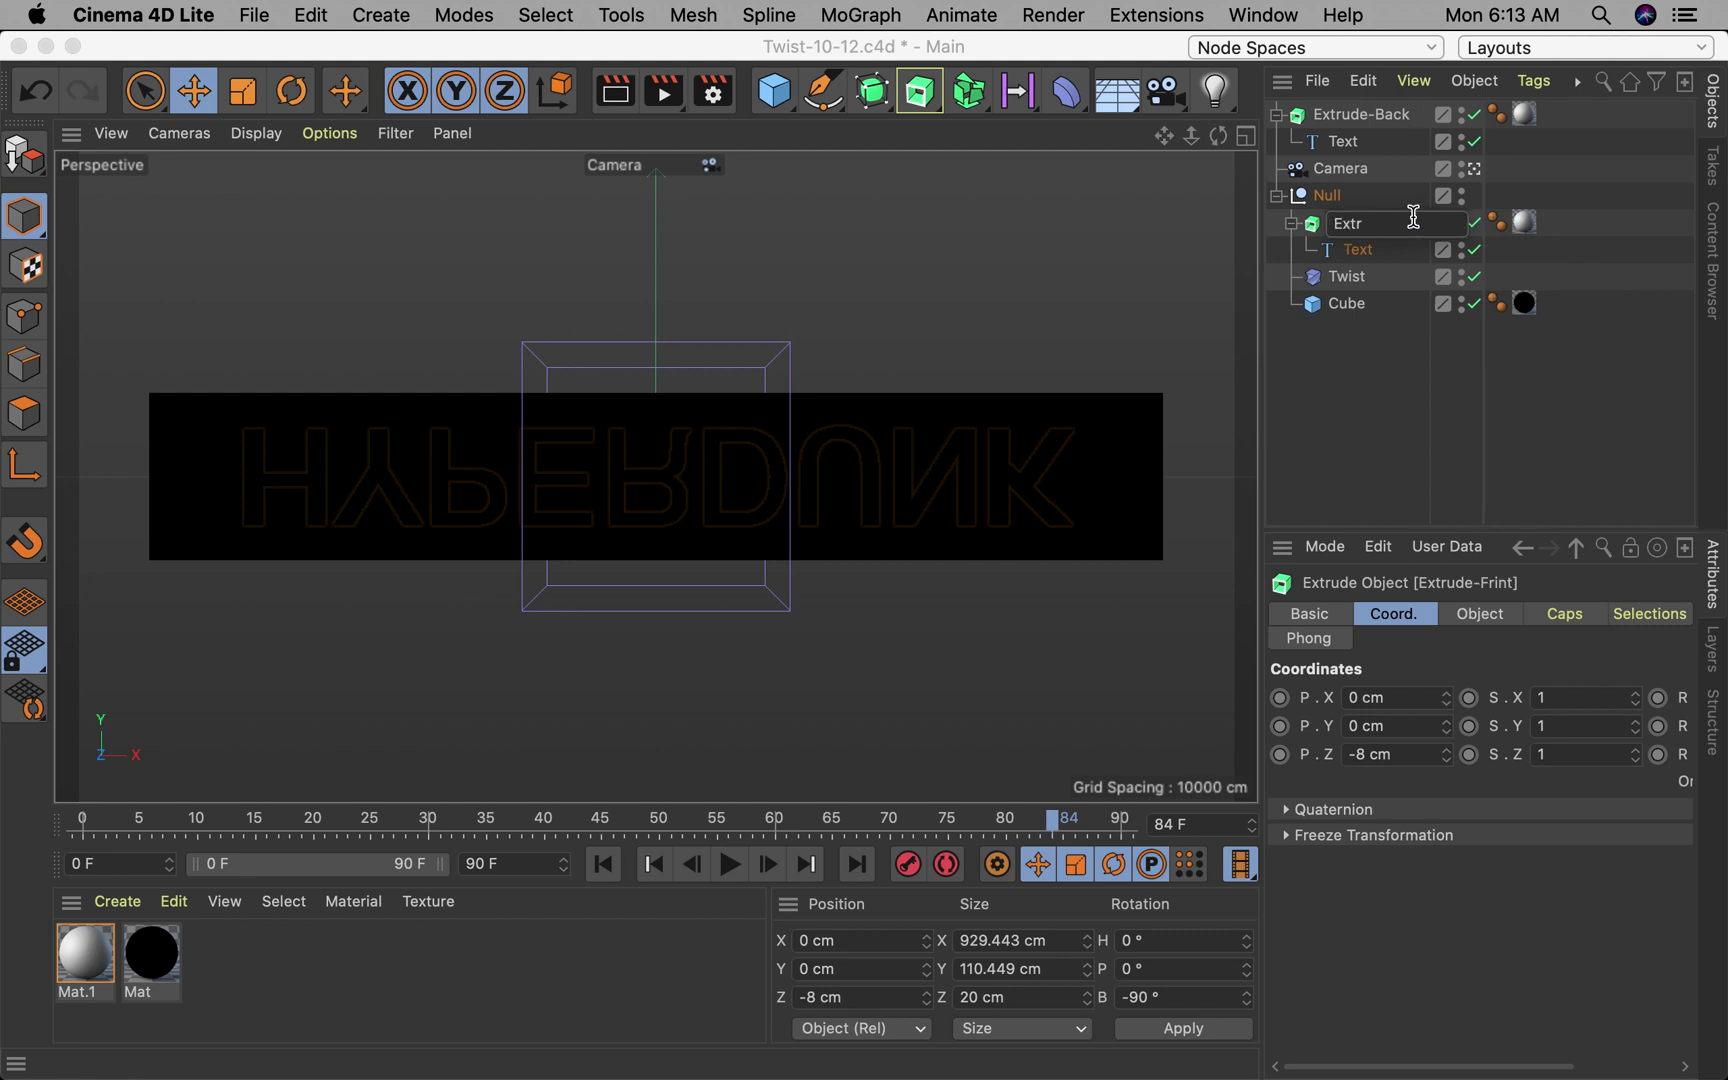
{"action": "type", "text": "Front"}
{"action": "key", "text": "Return"}
Step: Move Extrude-Back into the Null, above Extrude-Front, and keep it selected
{"action": "left_click", "coordinate": [1345, 118]}
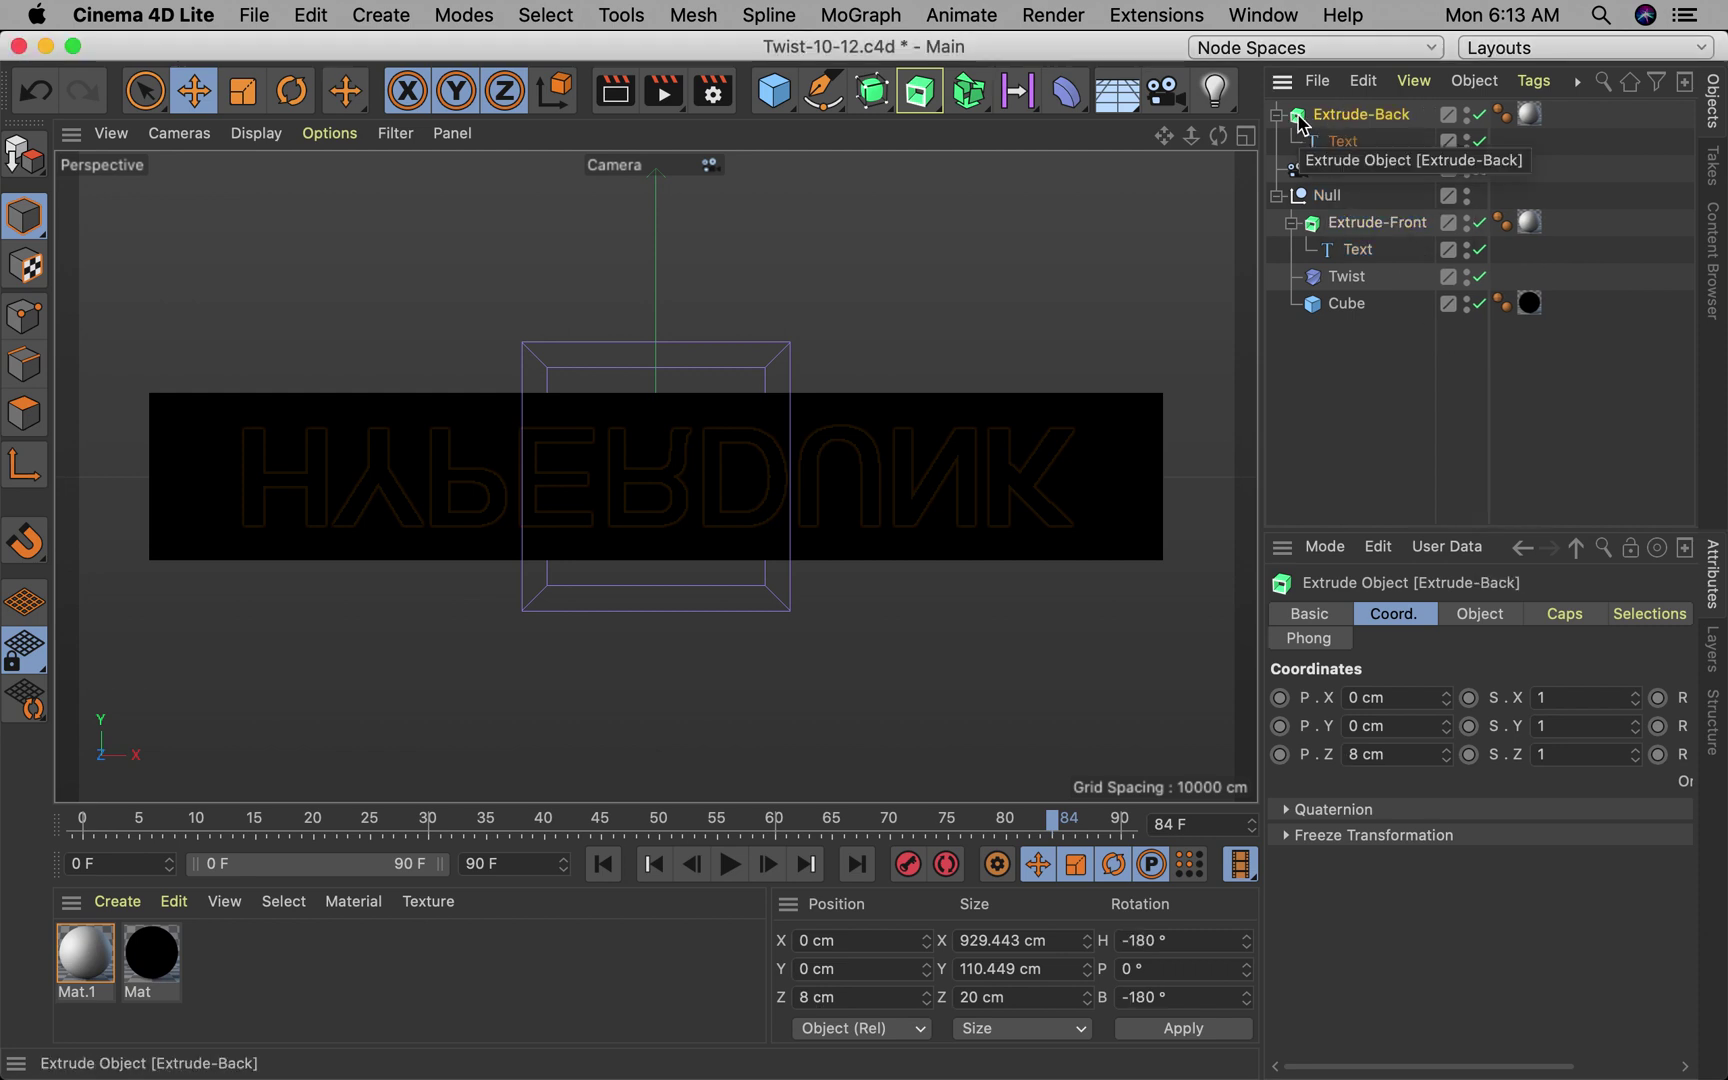
{"action": "left_click_drag", "start_coordinate": [1297, 116], "coordinate": [1318, 200]}
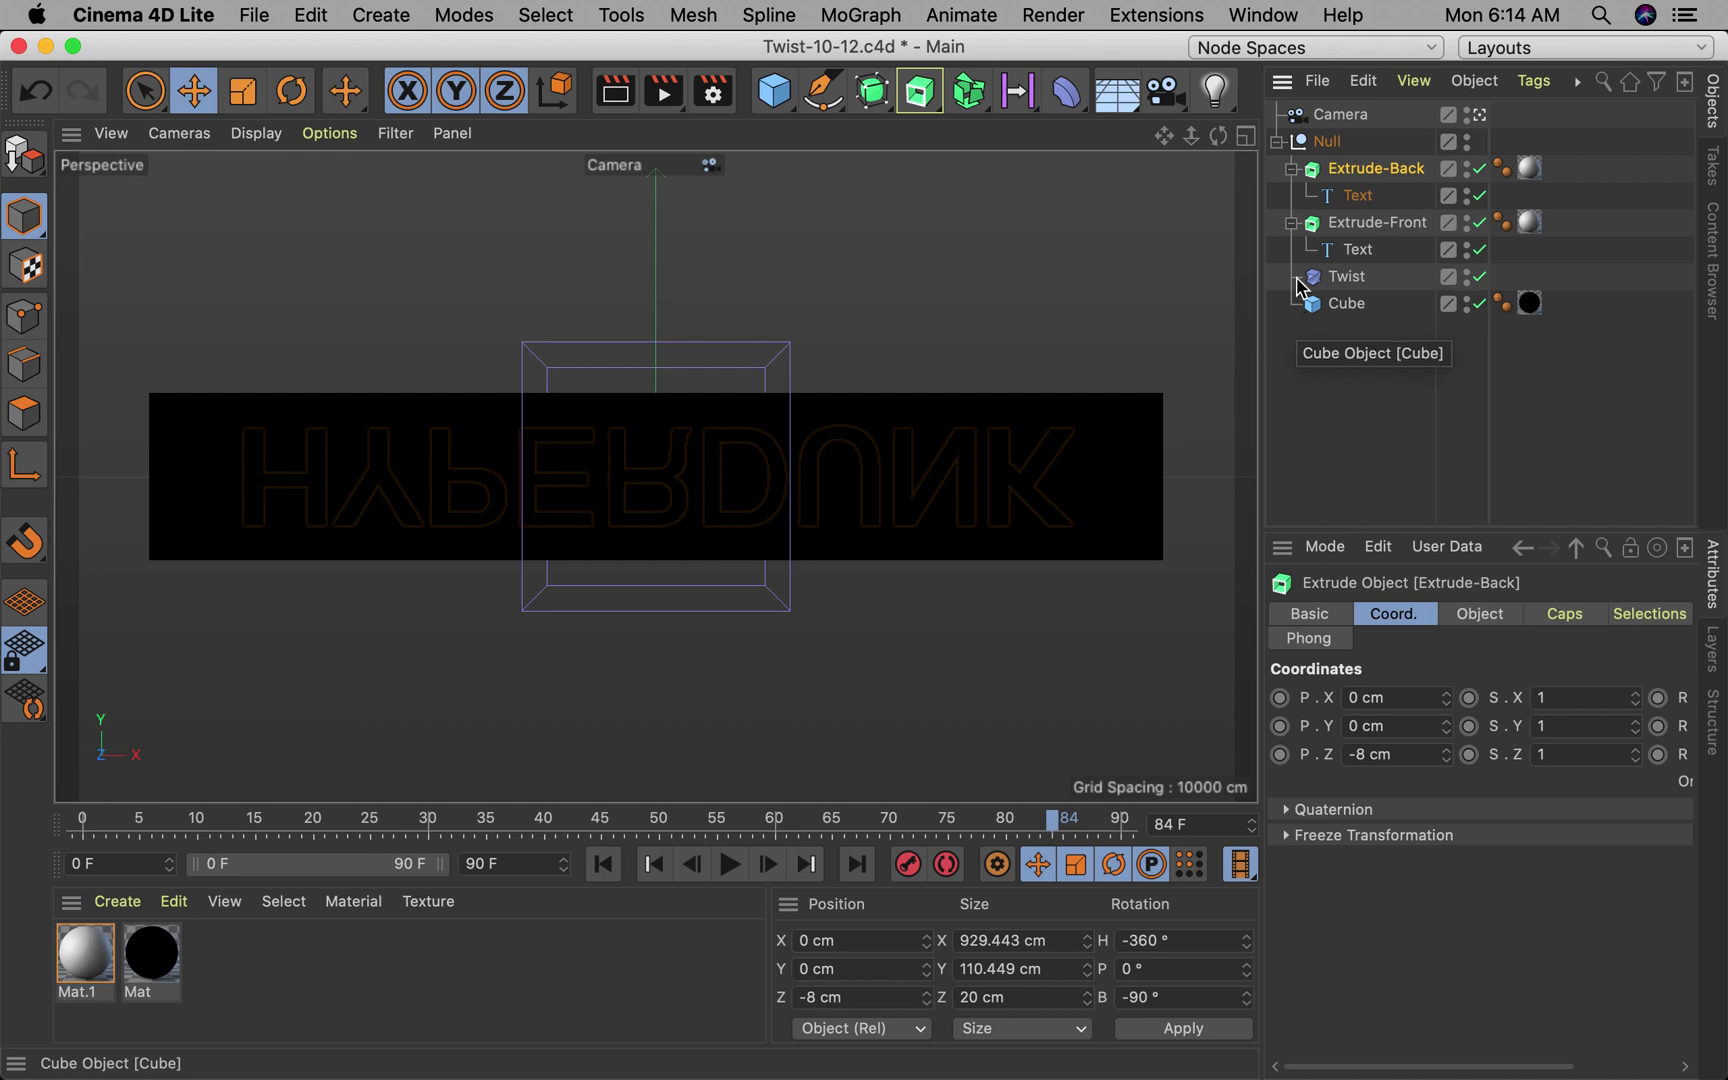
{"action": "left_click", "coordinate": [1032, 700]}
{"action": "left_click", "coordinate": [1385, 170]}
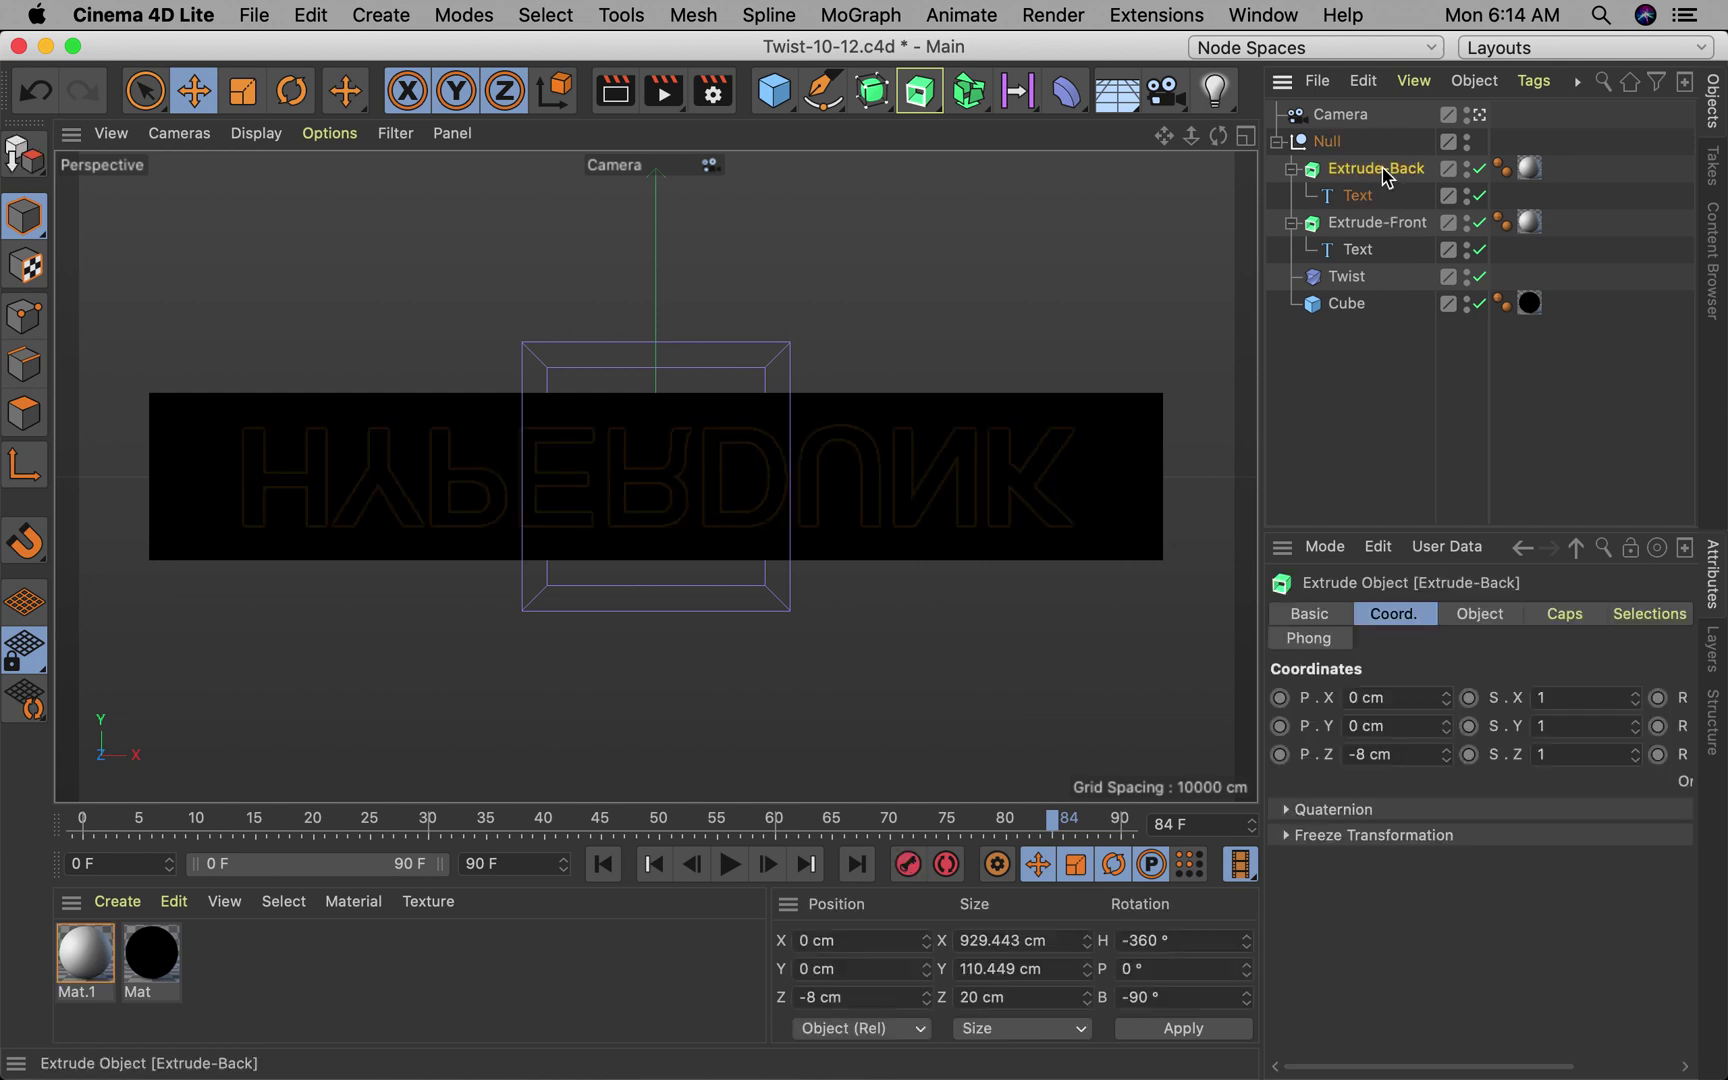
Step: Try to shift Extrude-Back to the opposite face of the cube by setting its Z position to 204 cm
{"action": "left_click", "coordinate": [1479, 115]}
{"action": "left_click", "coordinate": [1479, 116]}
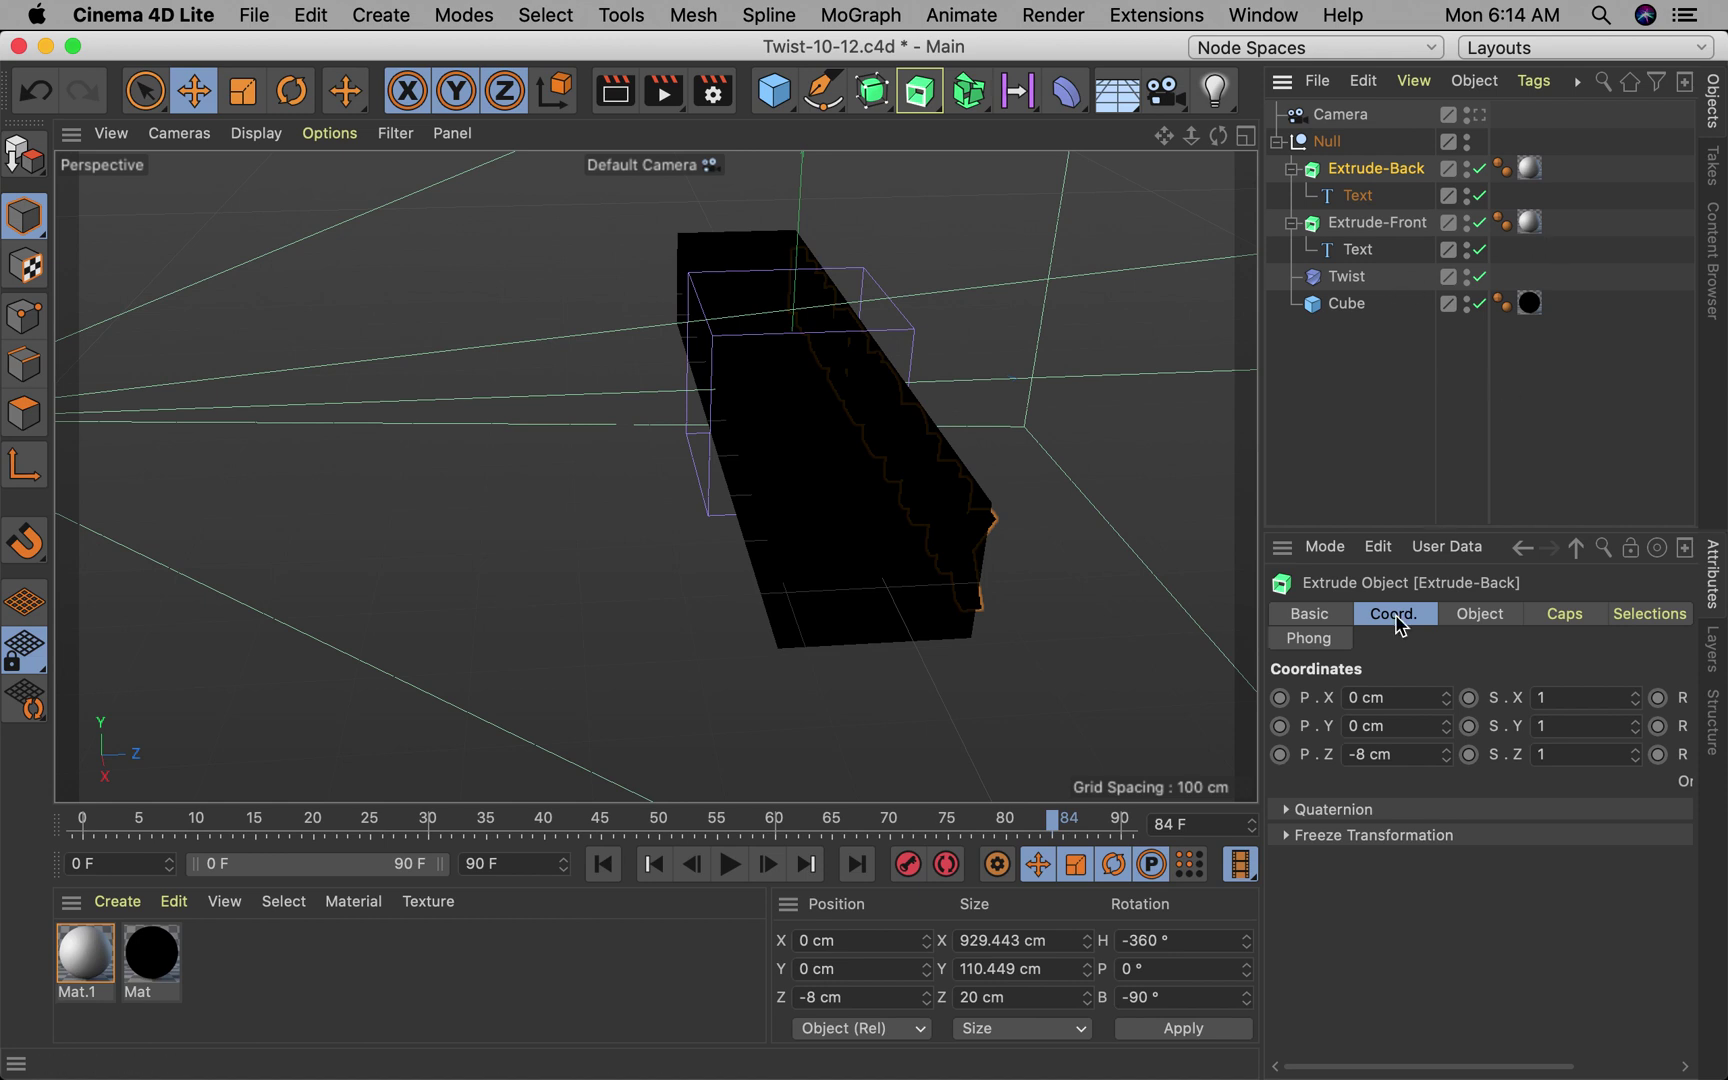
{"action": "left_click", "coordinate": [145, 91]}
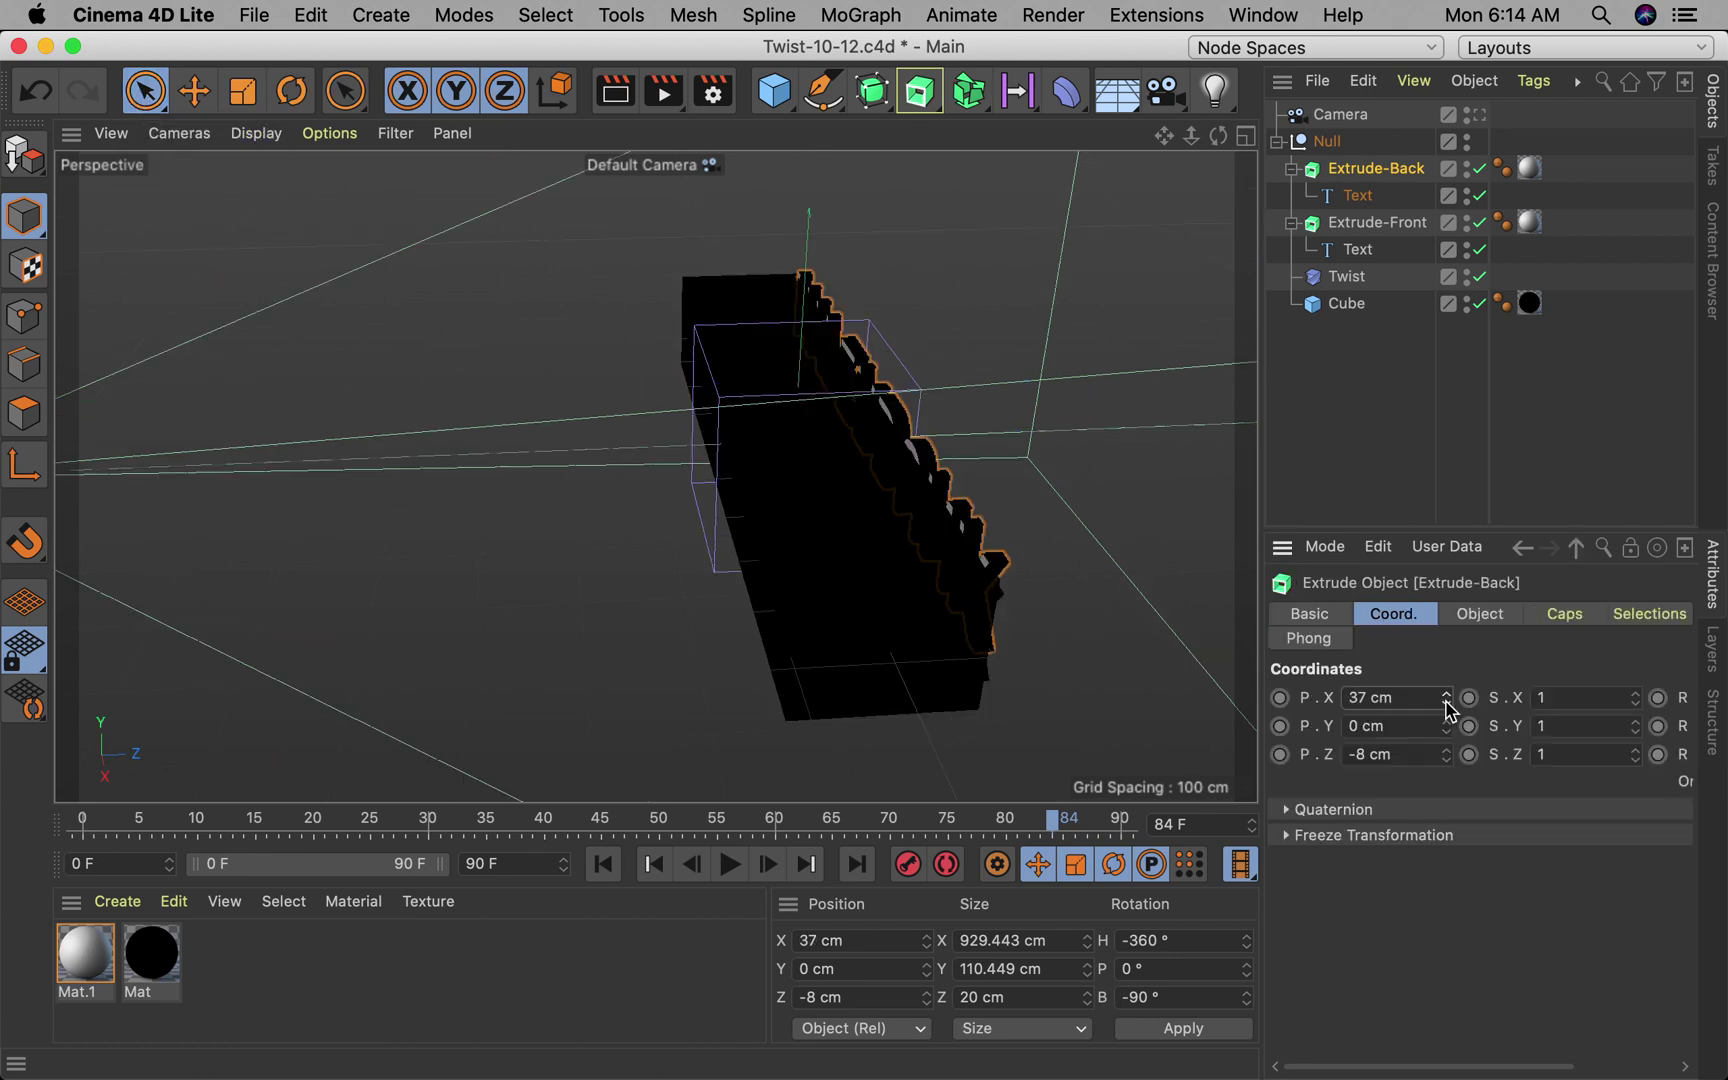
{"action": "key", "text": "super+z"}
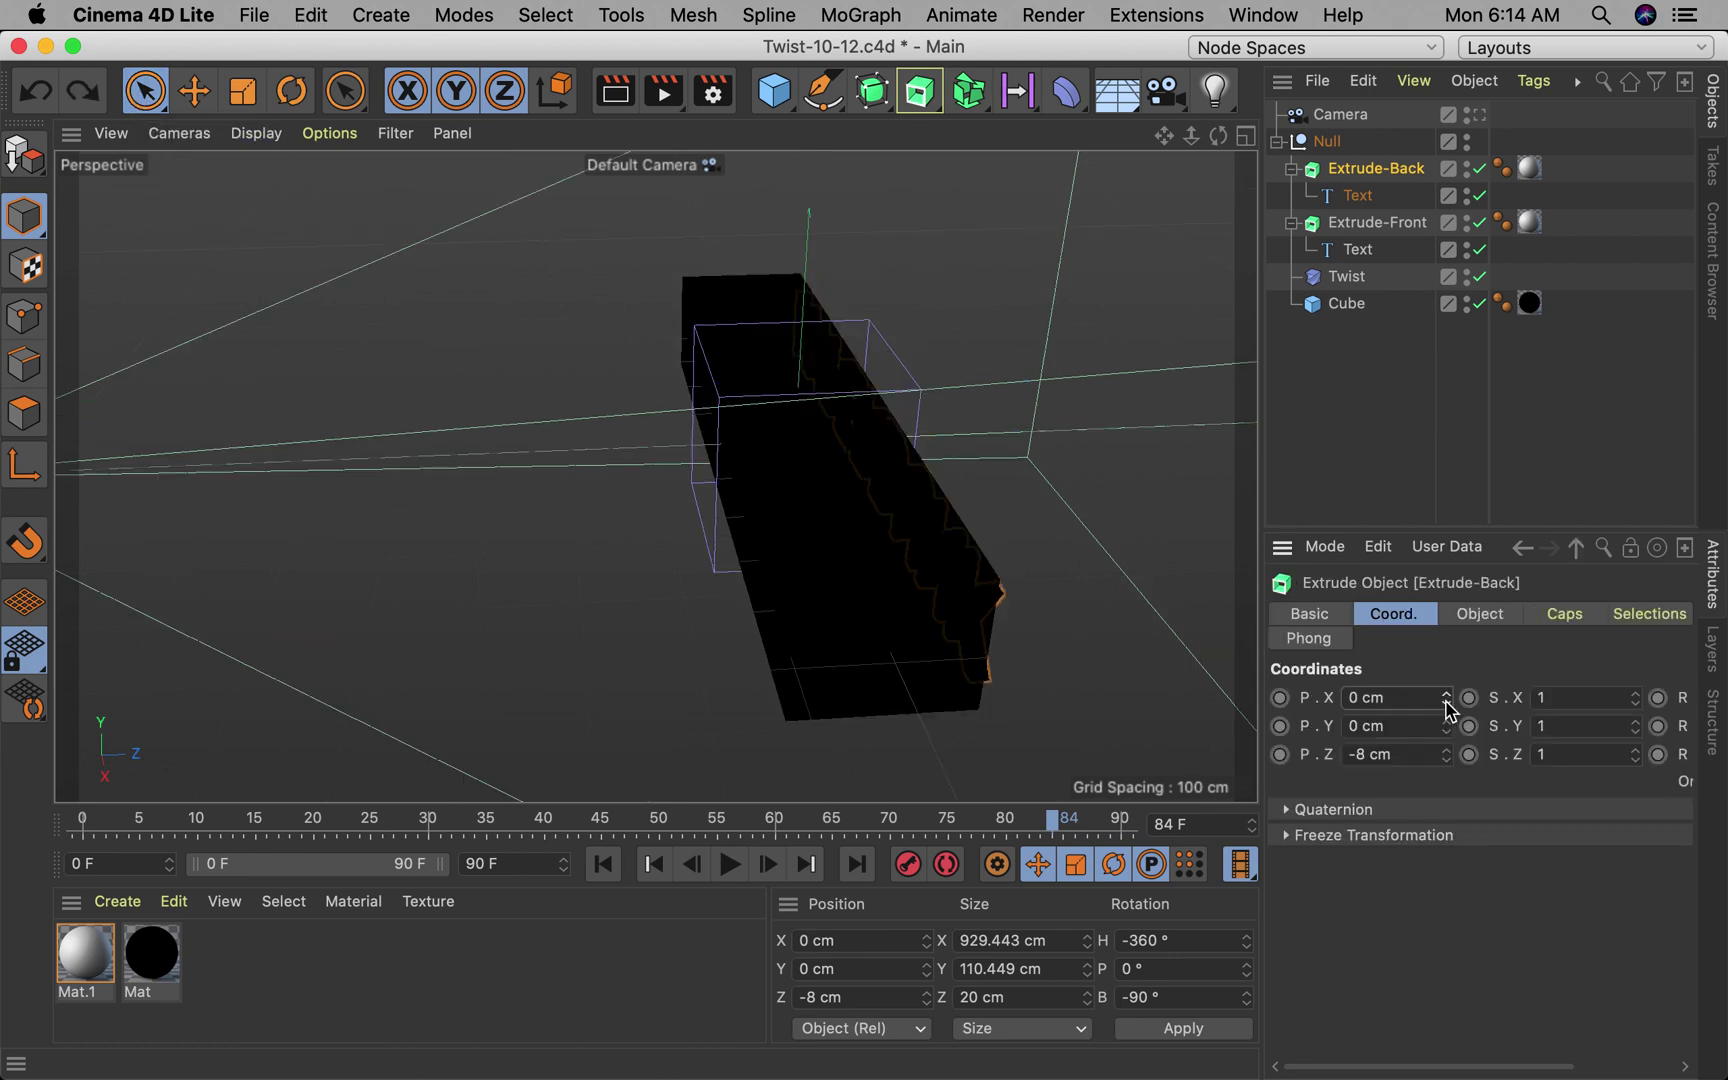
{"action": "left_click_drag", "start_coordinate": [1447, 757], "coordinate": [1447, 545]}
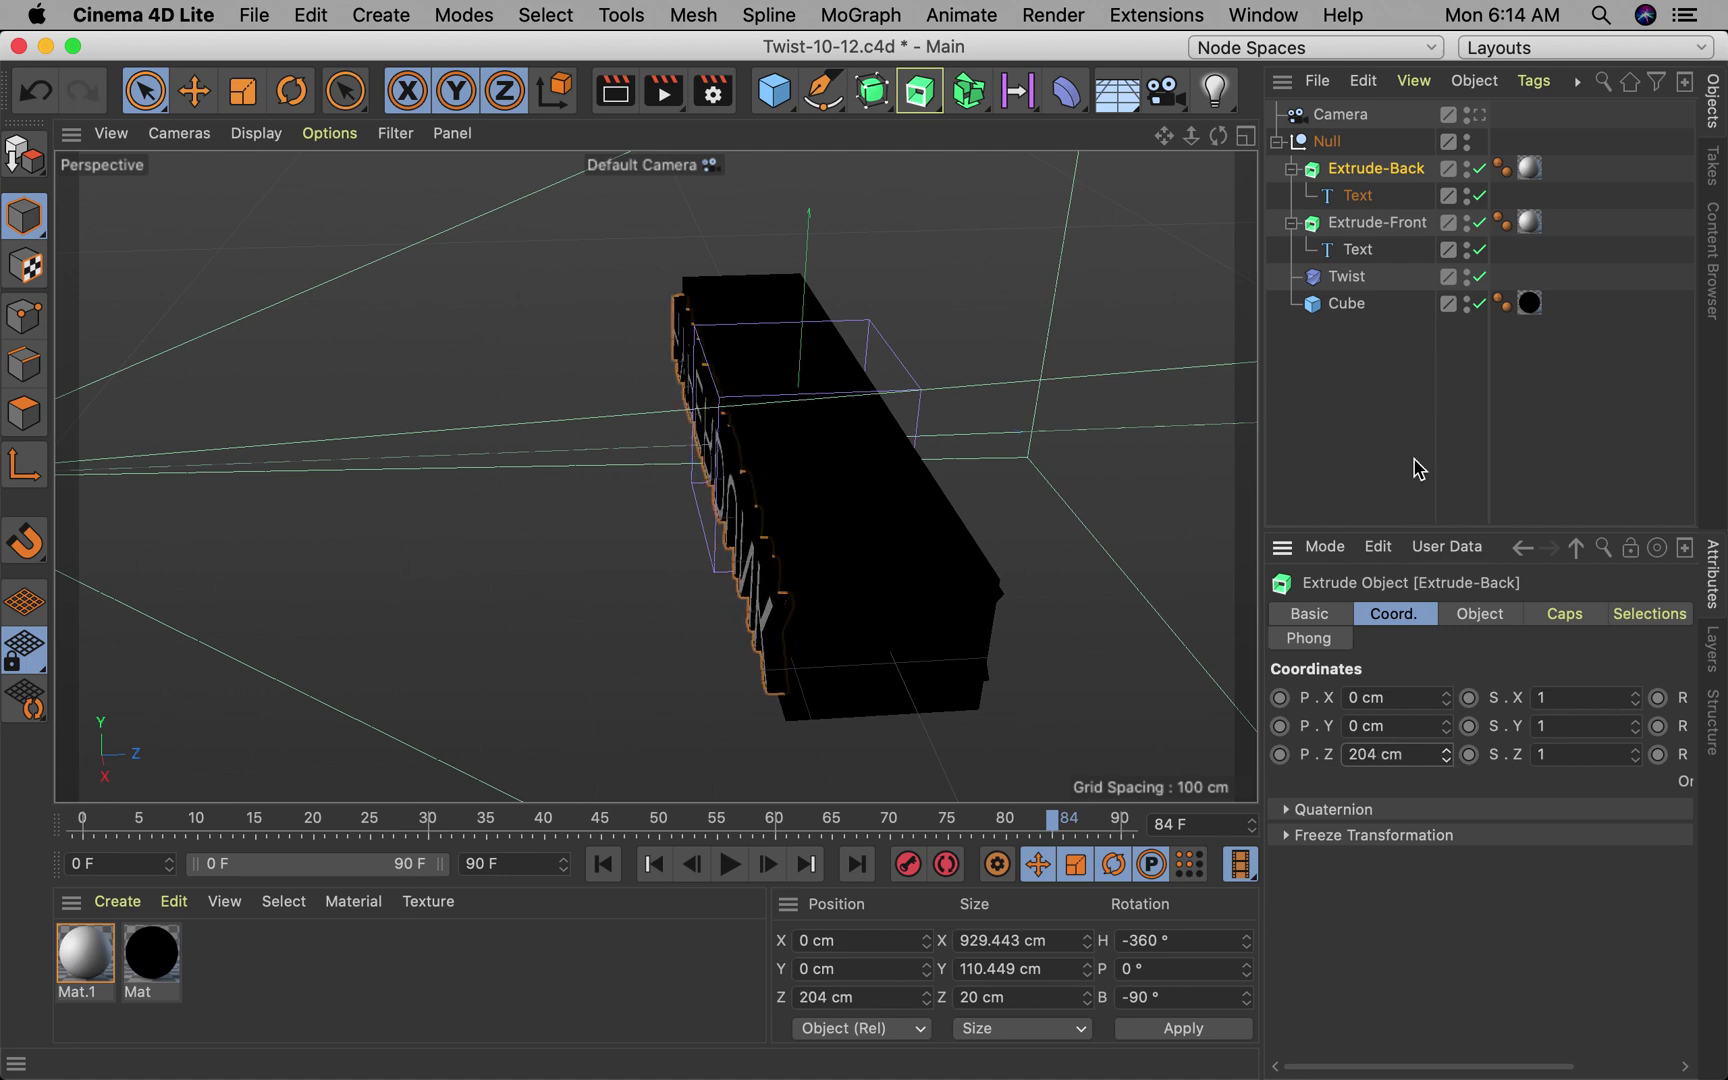
{"action": "left_click", "coordinate": [1476, 115]}
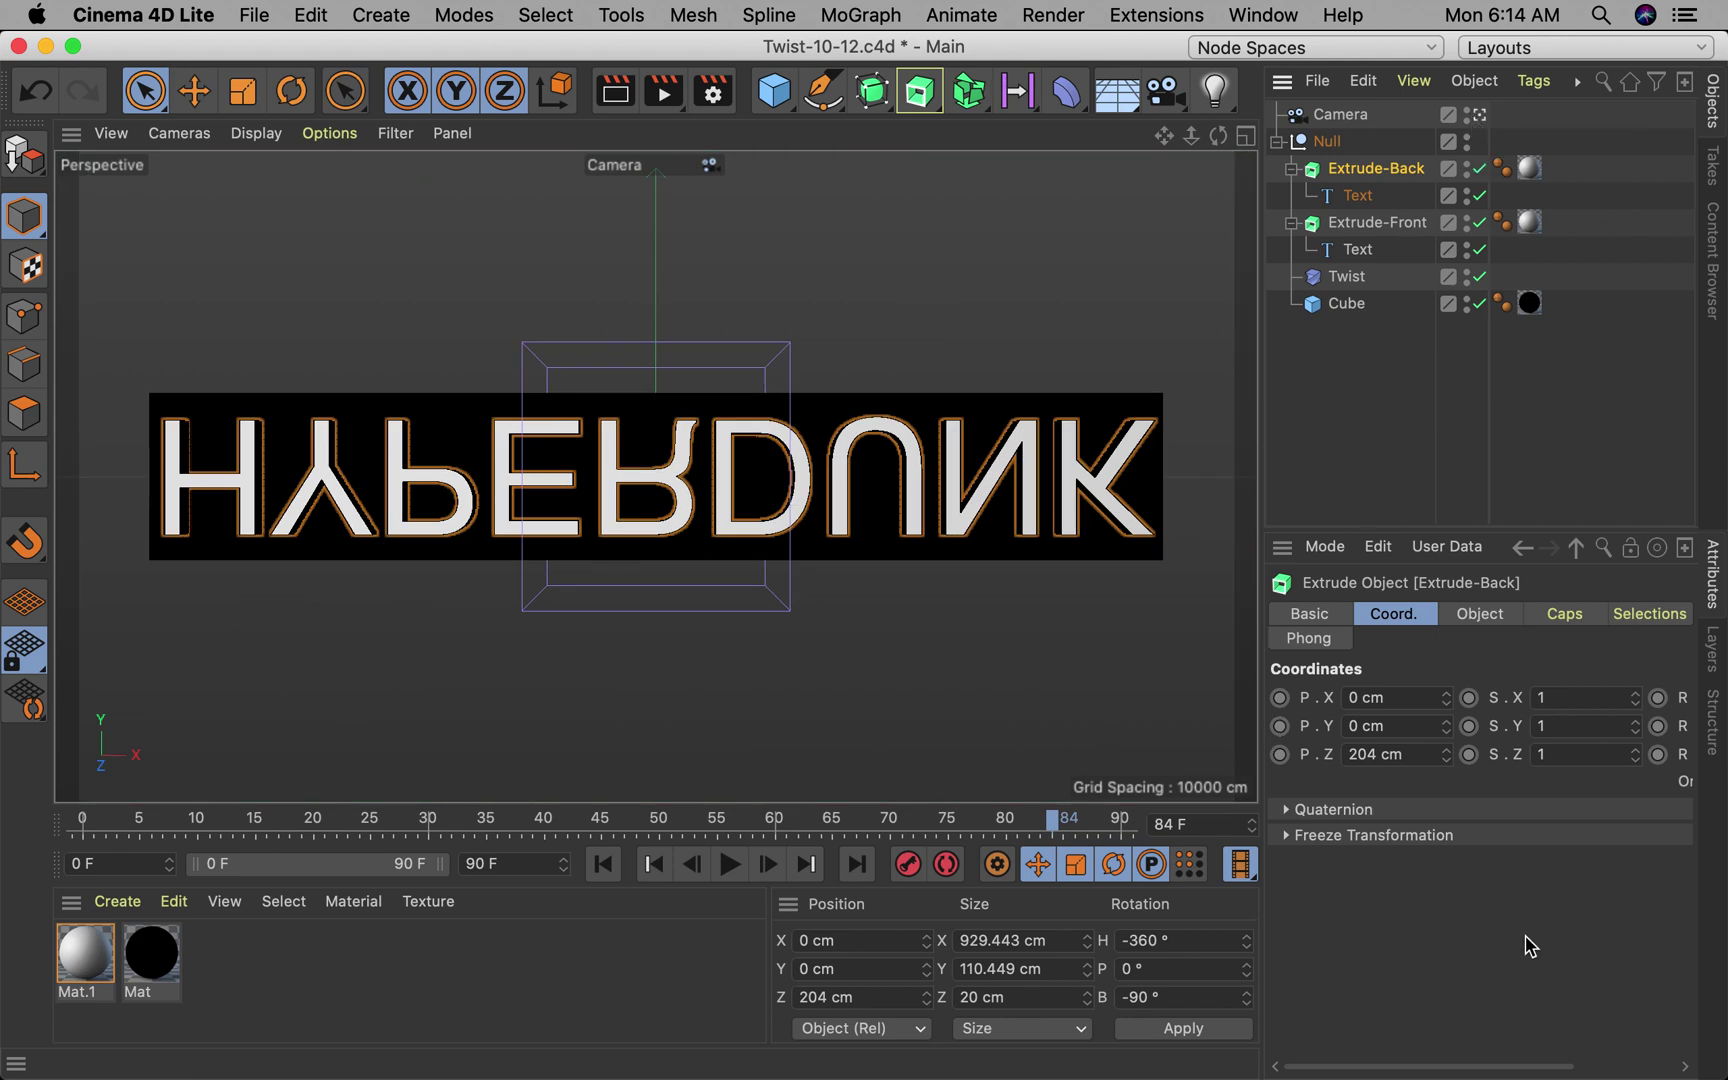
Step: Set Extrude-Back's heading rotation (R.H) to -180° so its text reads upright from the scene camera
{"action": "scroll", "coordinate": [1527, 941], "scroll_direction": "right", "scroll_amount": 3}
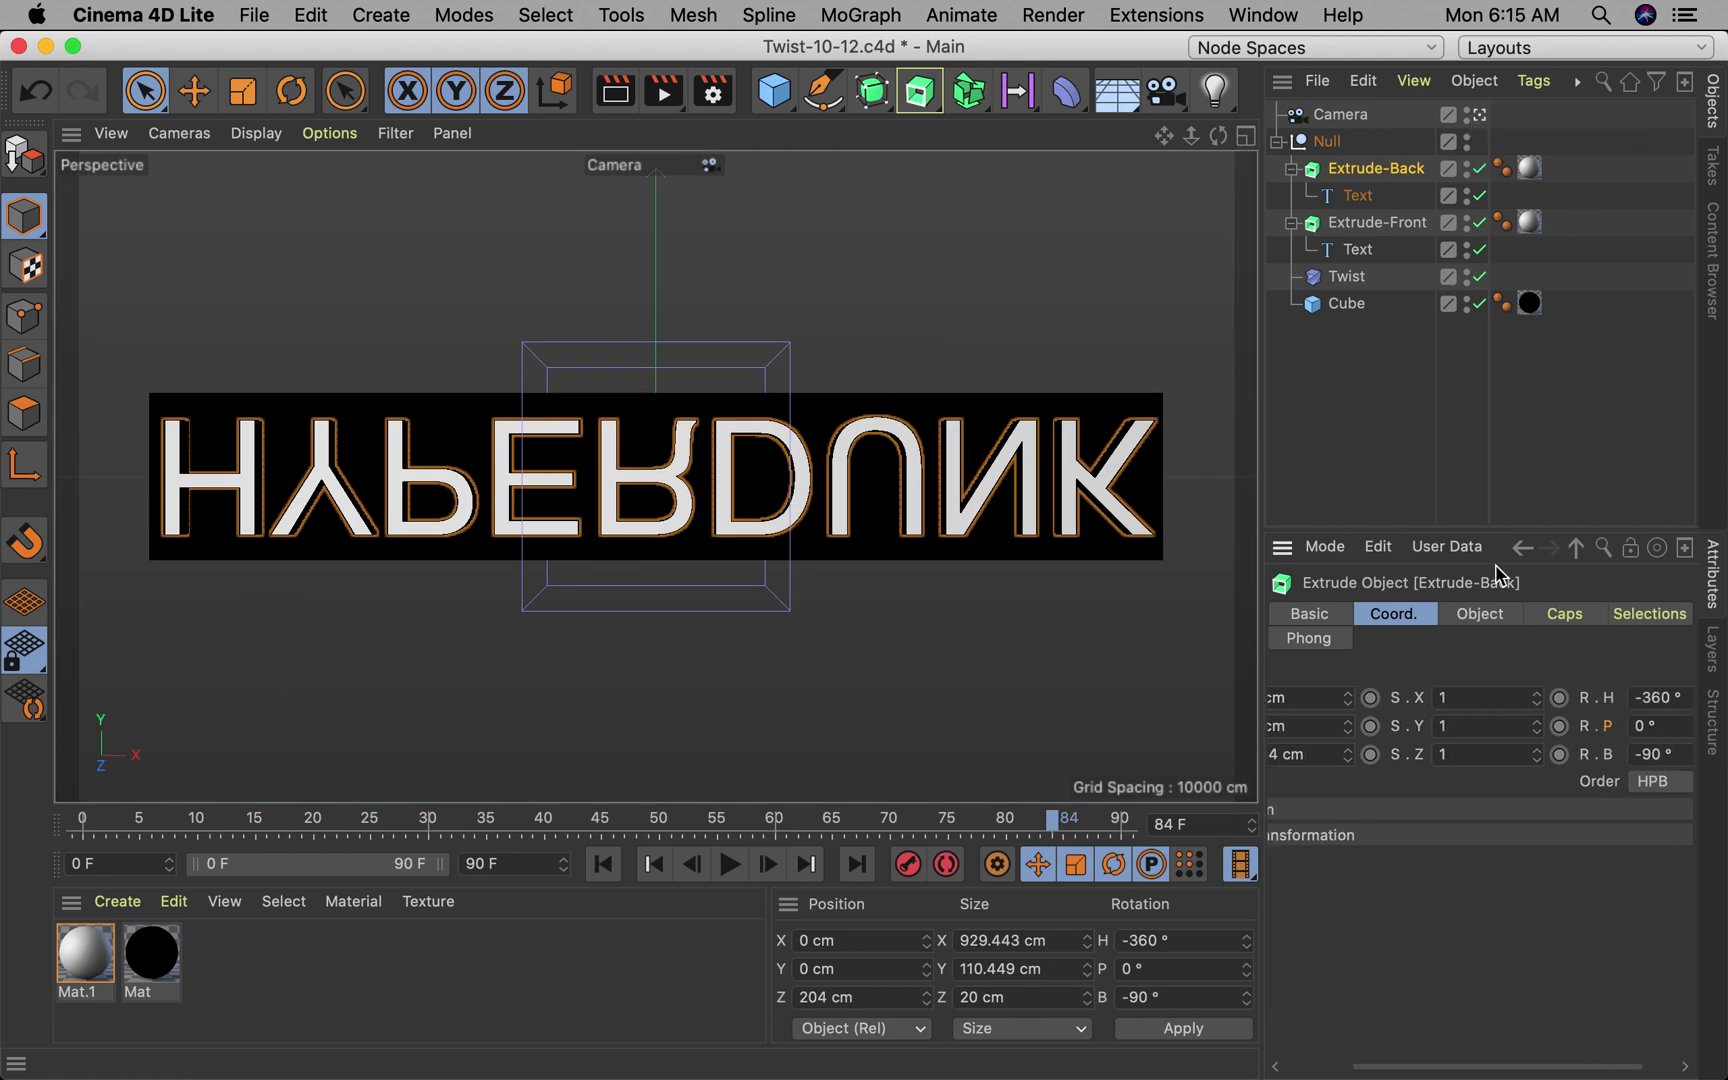
{"action": "scroll", "coordinate": [1553, 826], "scroll_direction": "right", "scroll_amount": 2}
{"action": "mouse_move", "coordinate": [1685, 698]}
{"action": "left_mouse_down"}
{"action": "mouse_move", "coordinate": [1685, 527]}
{"action": "mouse_move", "coordinate": [1688, 708]}
{"action": "left_mouse_up"}
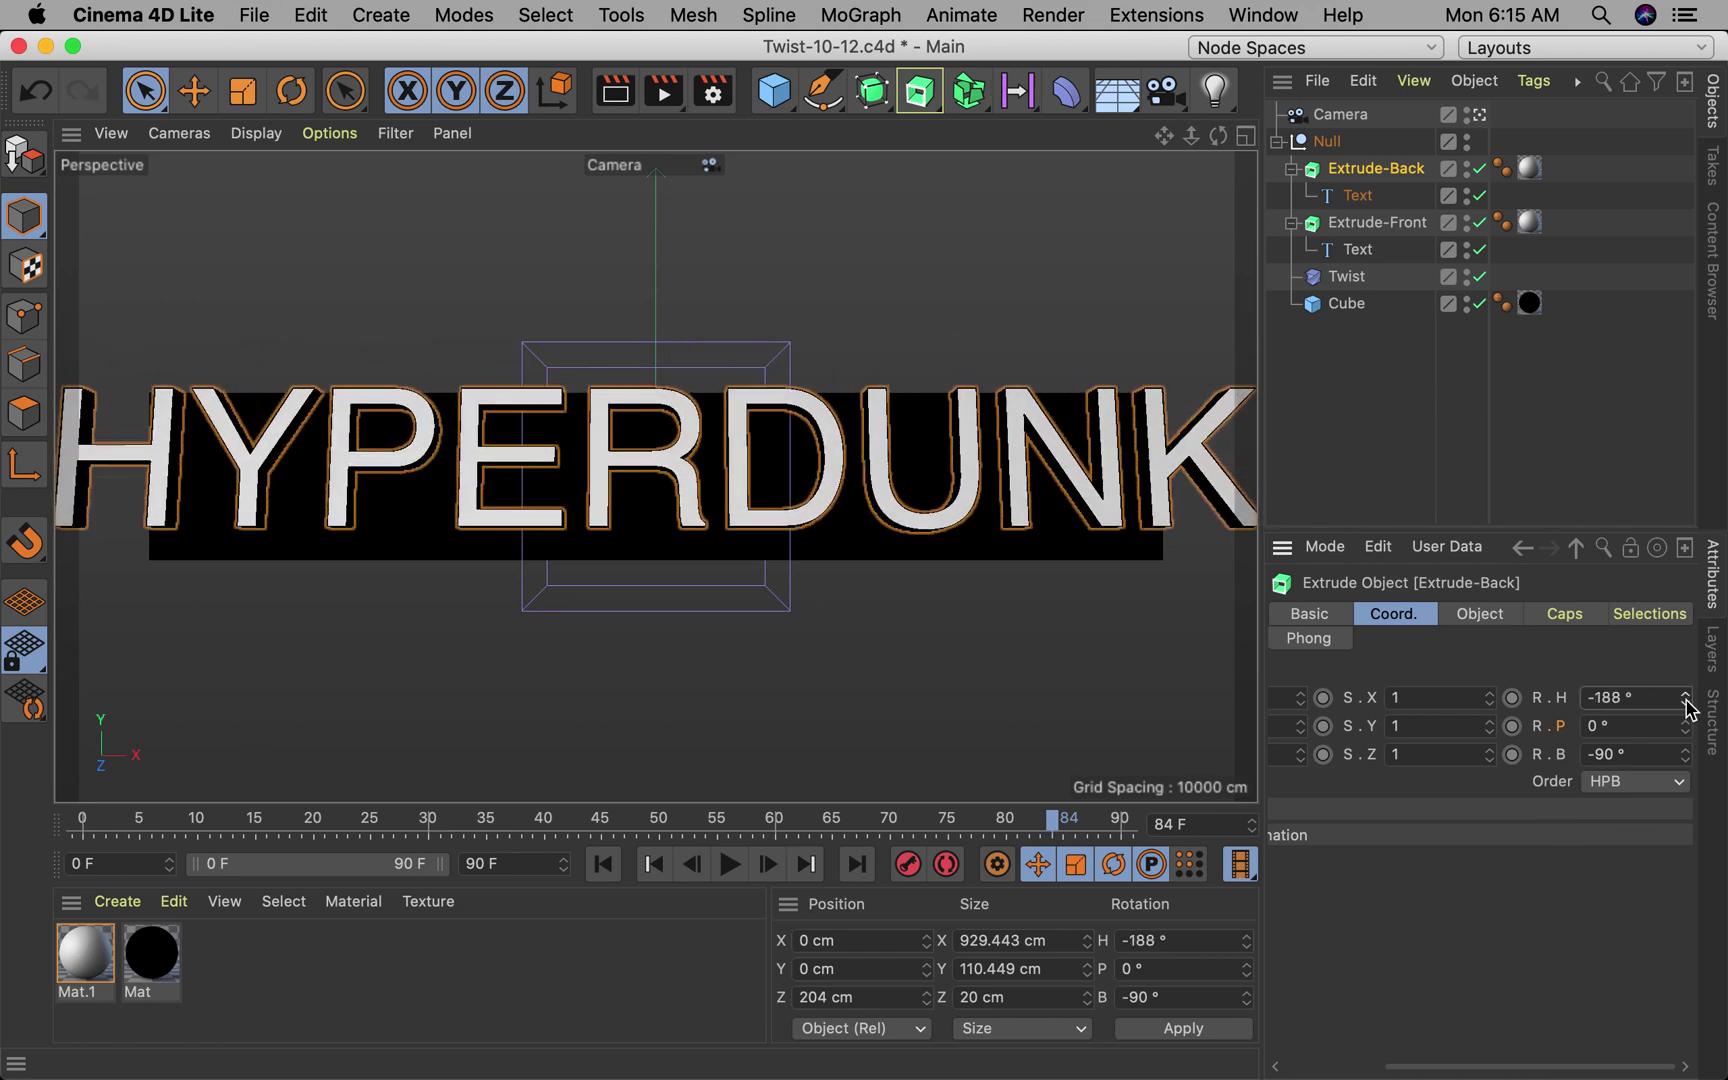
{"action": "left_click", "coordinate": [1616, 705]}
{"action": "key", "text": "Return"}
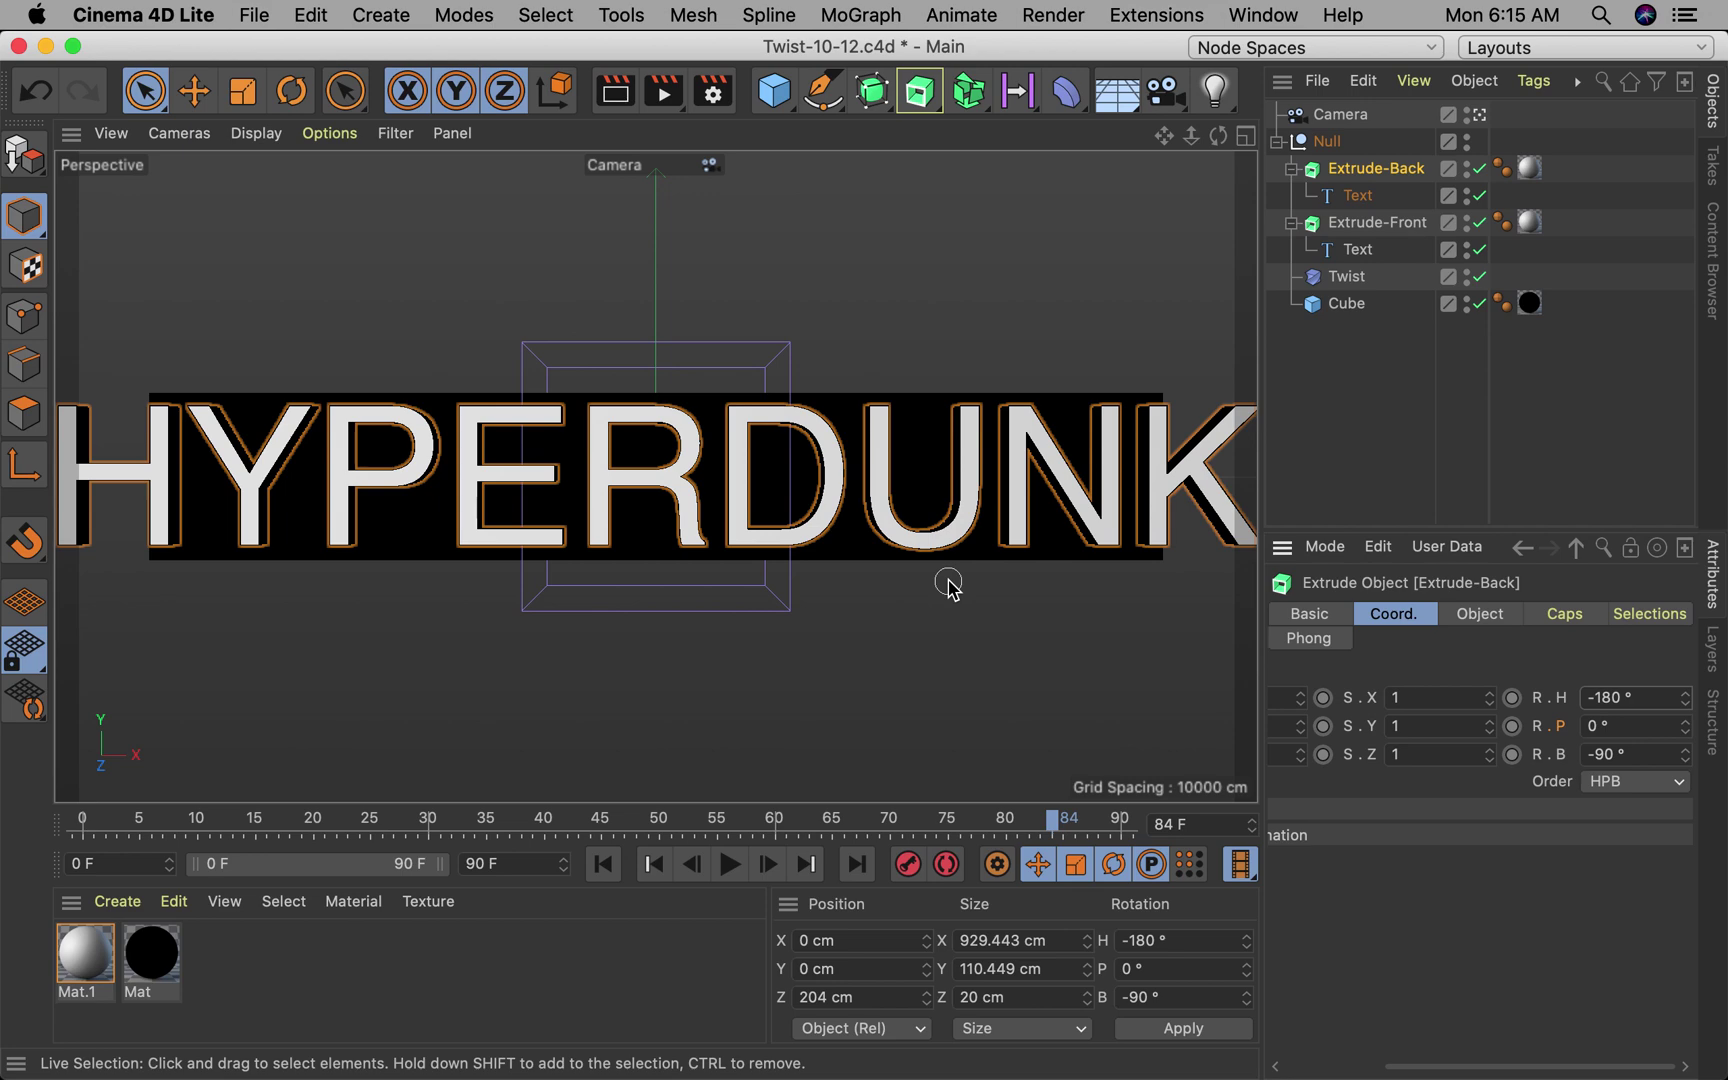
Step: Set Extrude-Back's Z position to 11 cm against the cube's back face, and return to the scene camera
{"action": "left_click", "coordinate": [1477, 115]}
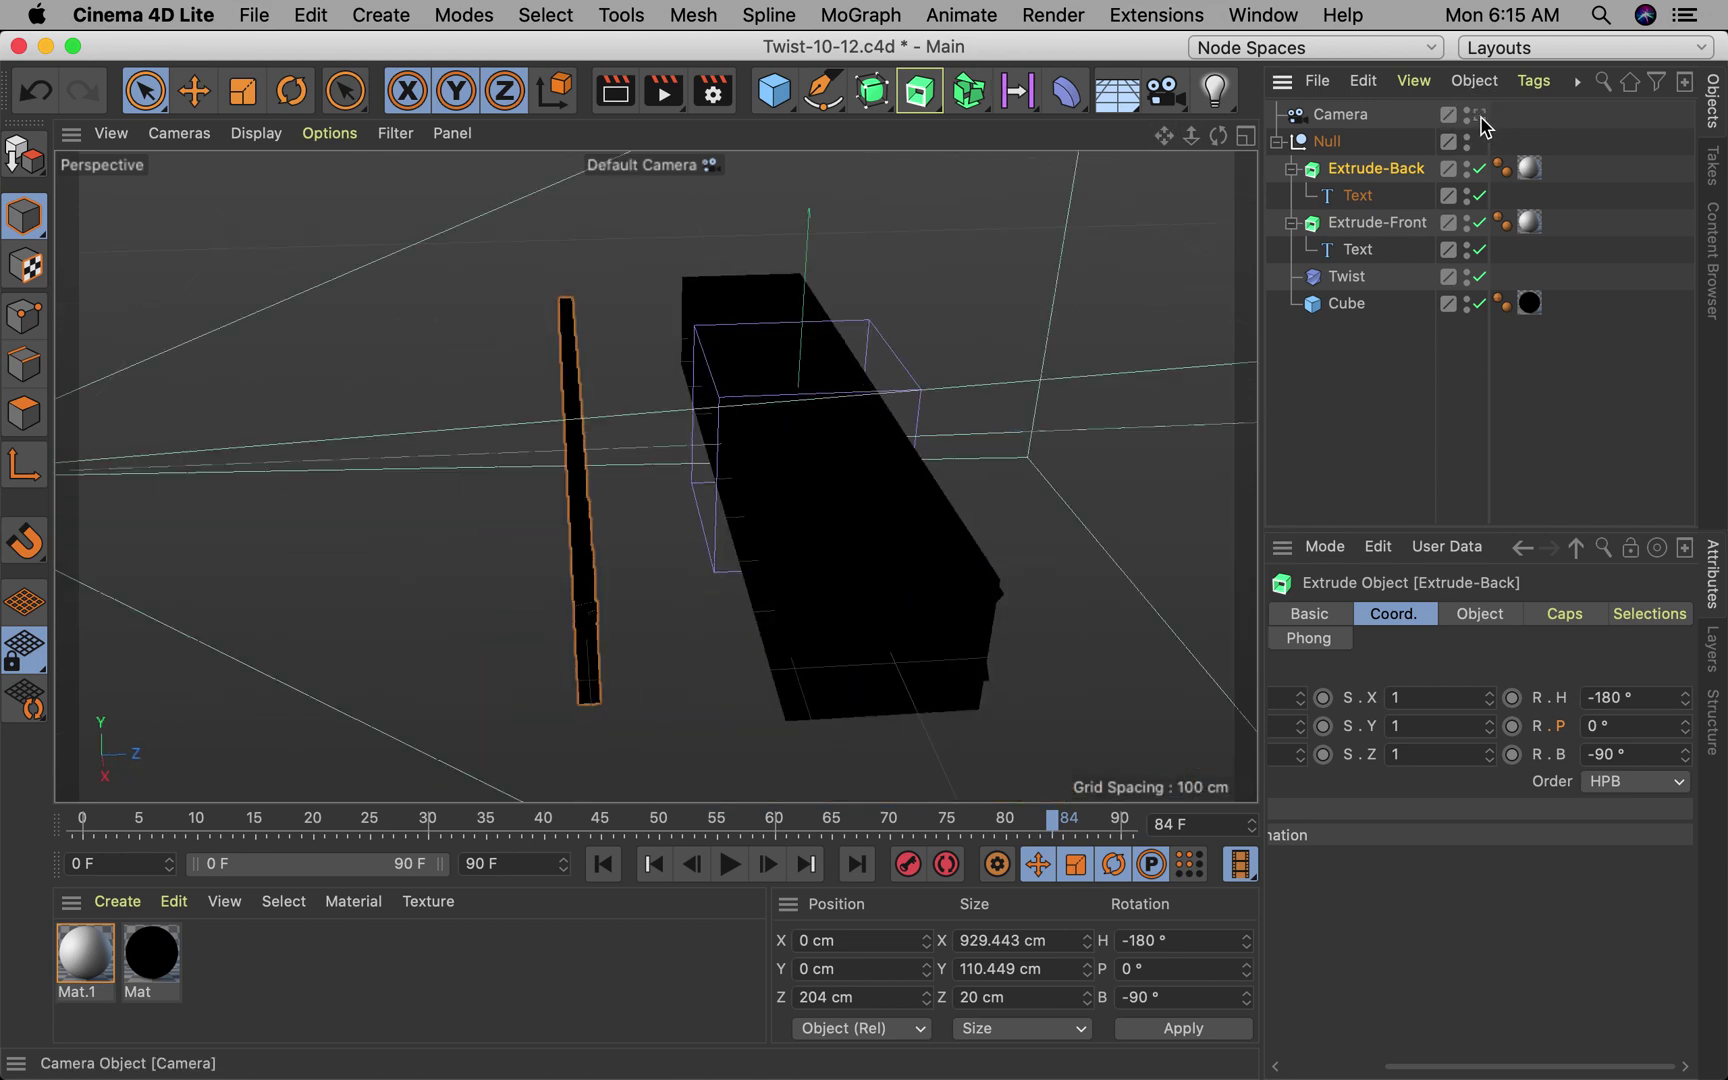
{"action": "scroll", "coordinate": [1320, 680], "scroll_direction": "left", "scroll_amount": 5}
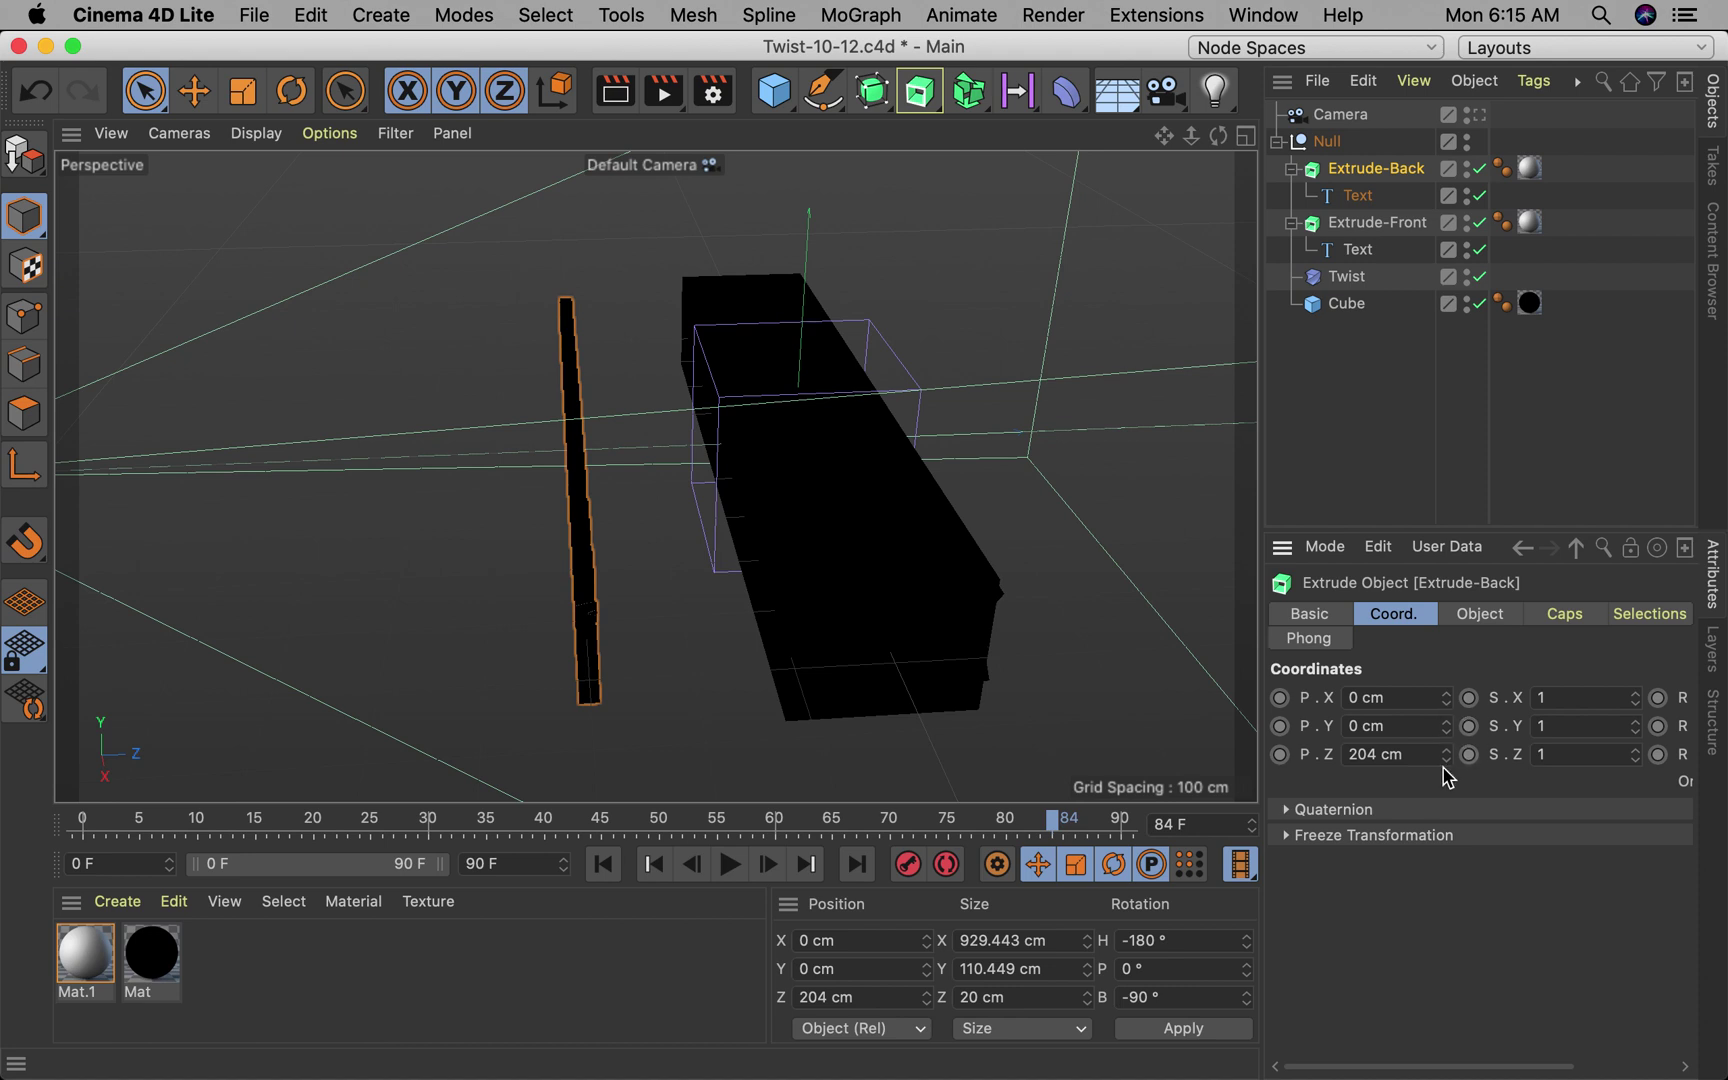
{"action": "left_click_drag", "start_coordinate": [1446, 759], "coordinate": [1446, 952]}
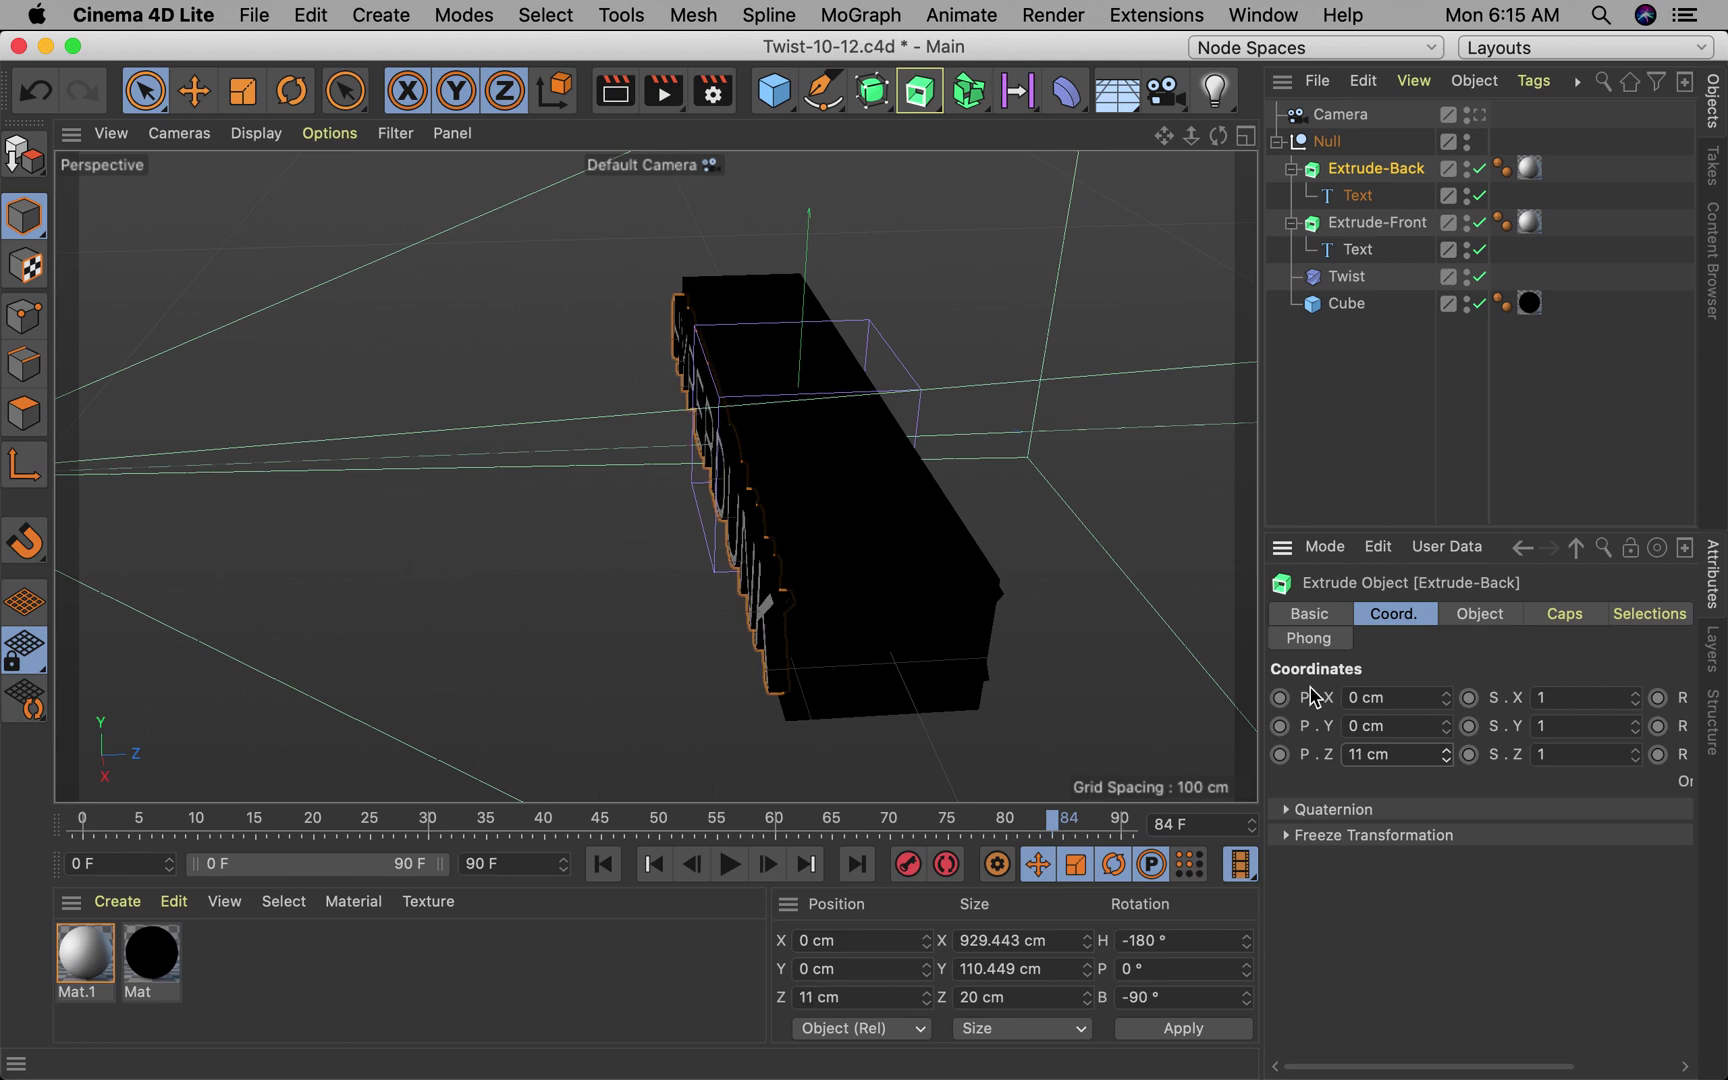
{"action": "left_click", "coordinate": [1476, 115]}
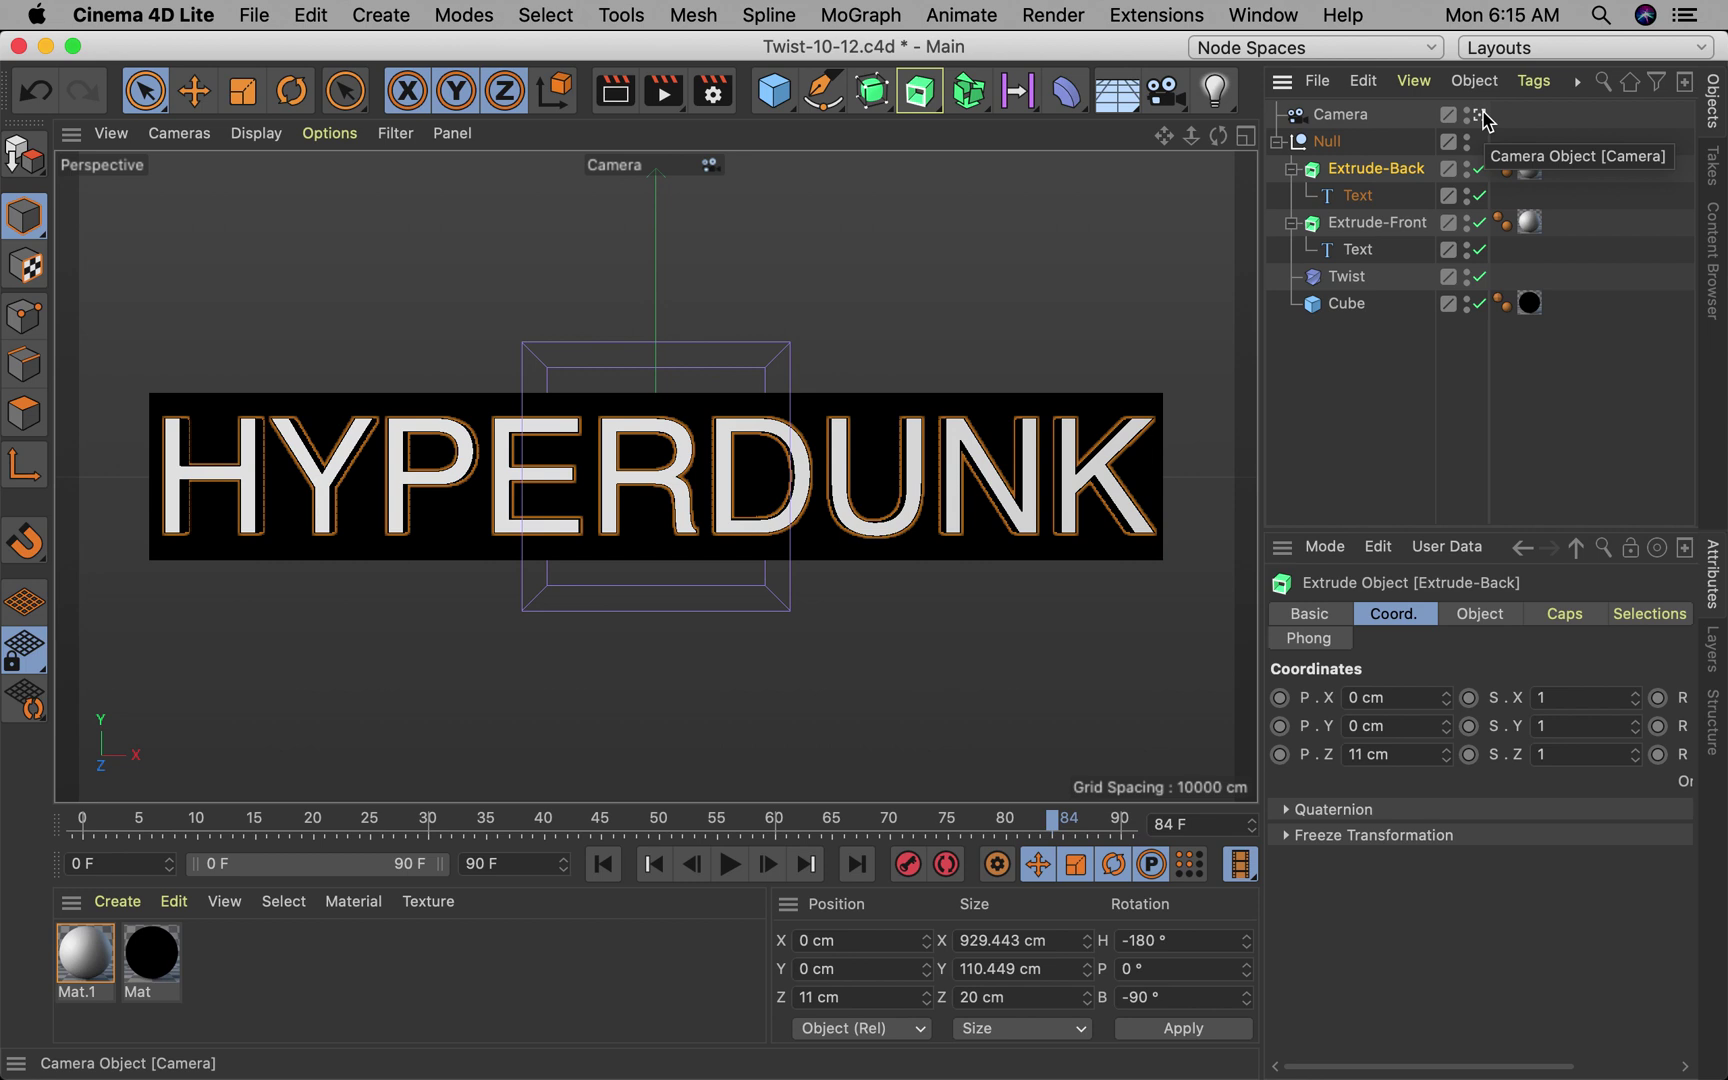
Step: Change the text spline inside Extrude-Back to read NIKE
{"action": "left_click", "coordinate": [1370, 197]}
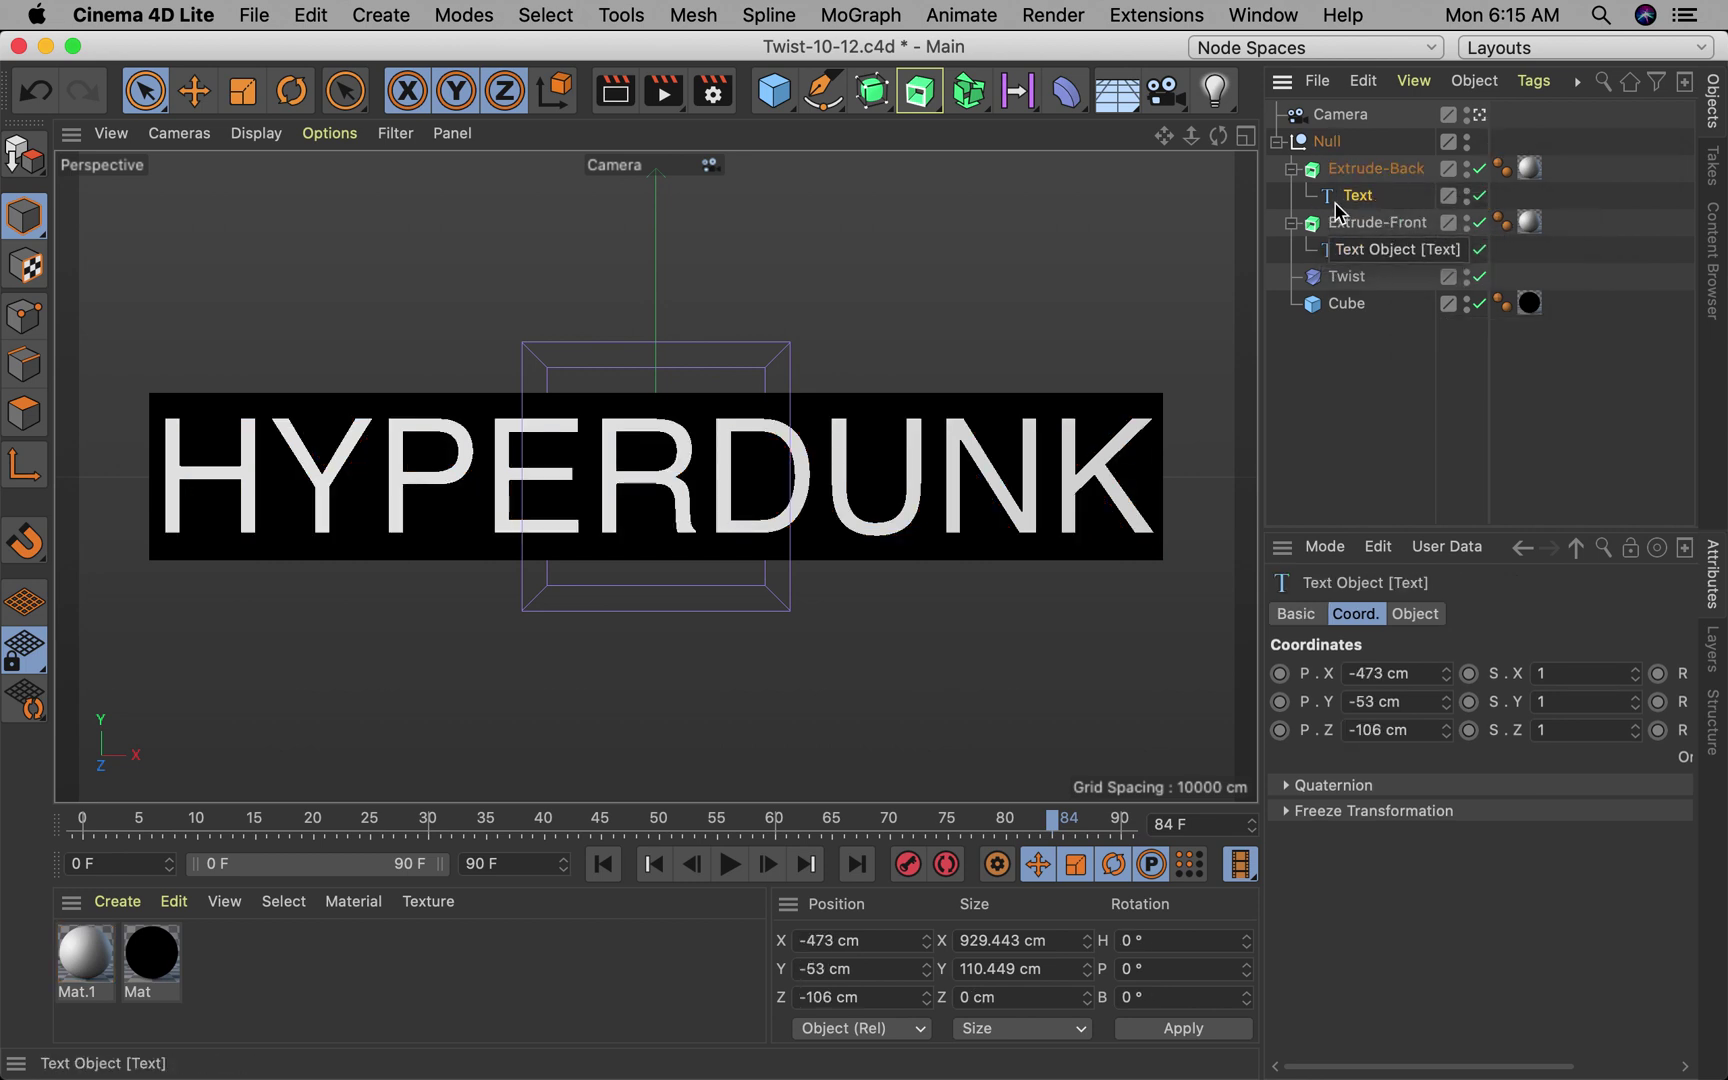
{"action": "left_click", "coordinate": [1297, 614]}
{"action": "left_click", "coordinate": [1418, 615]}
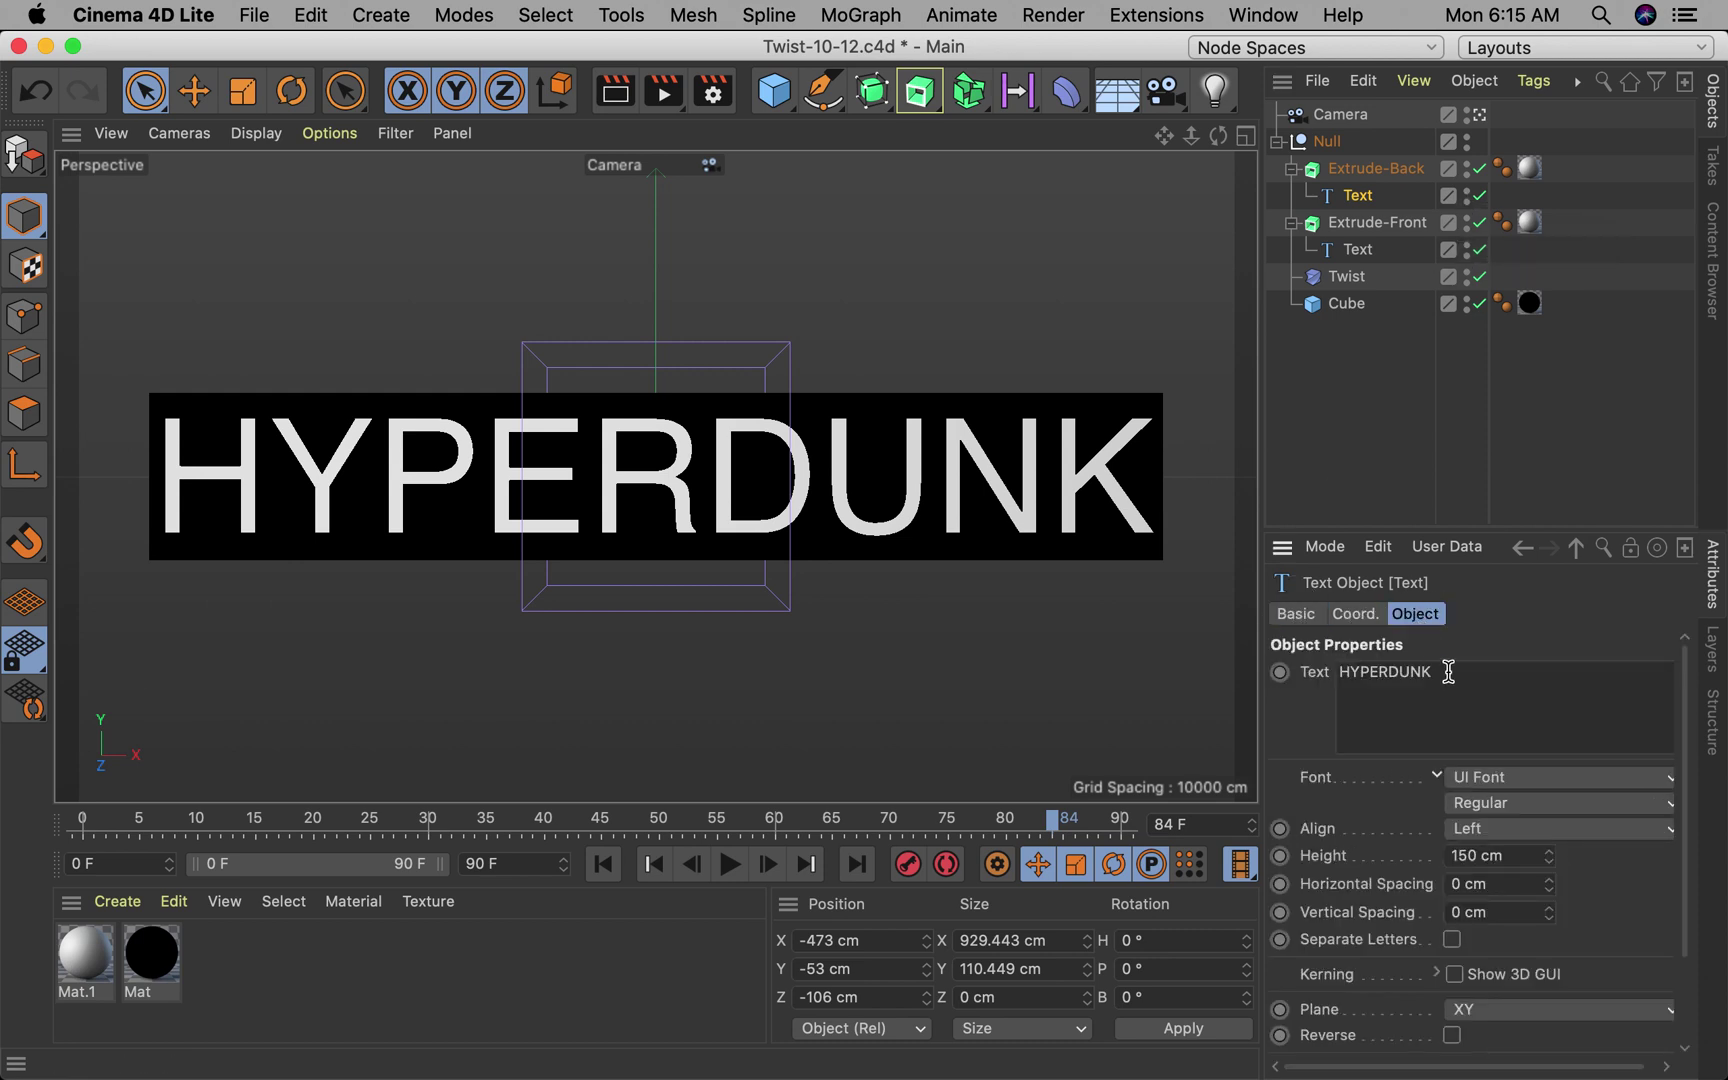
{"action": "left_click_drag", "start_coordinate": [1448, 671], "coordinate": [1273, 675]}
{"action": "type", "text": "NIKE"}
{"action": "left_click", "coordinate": [1568, 620]}
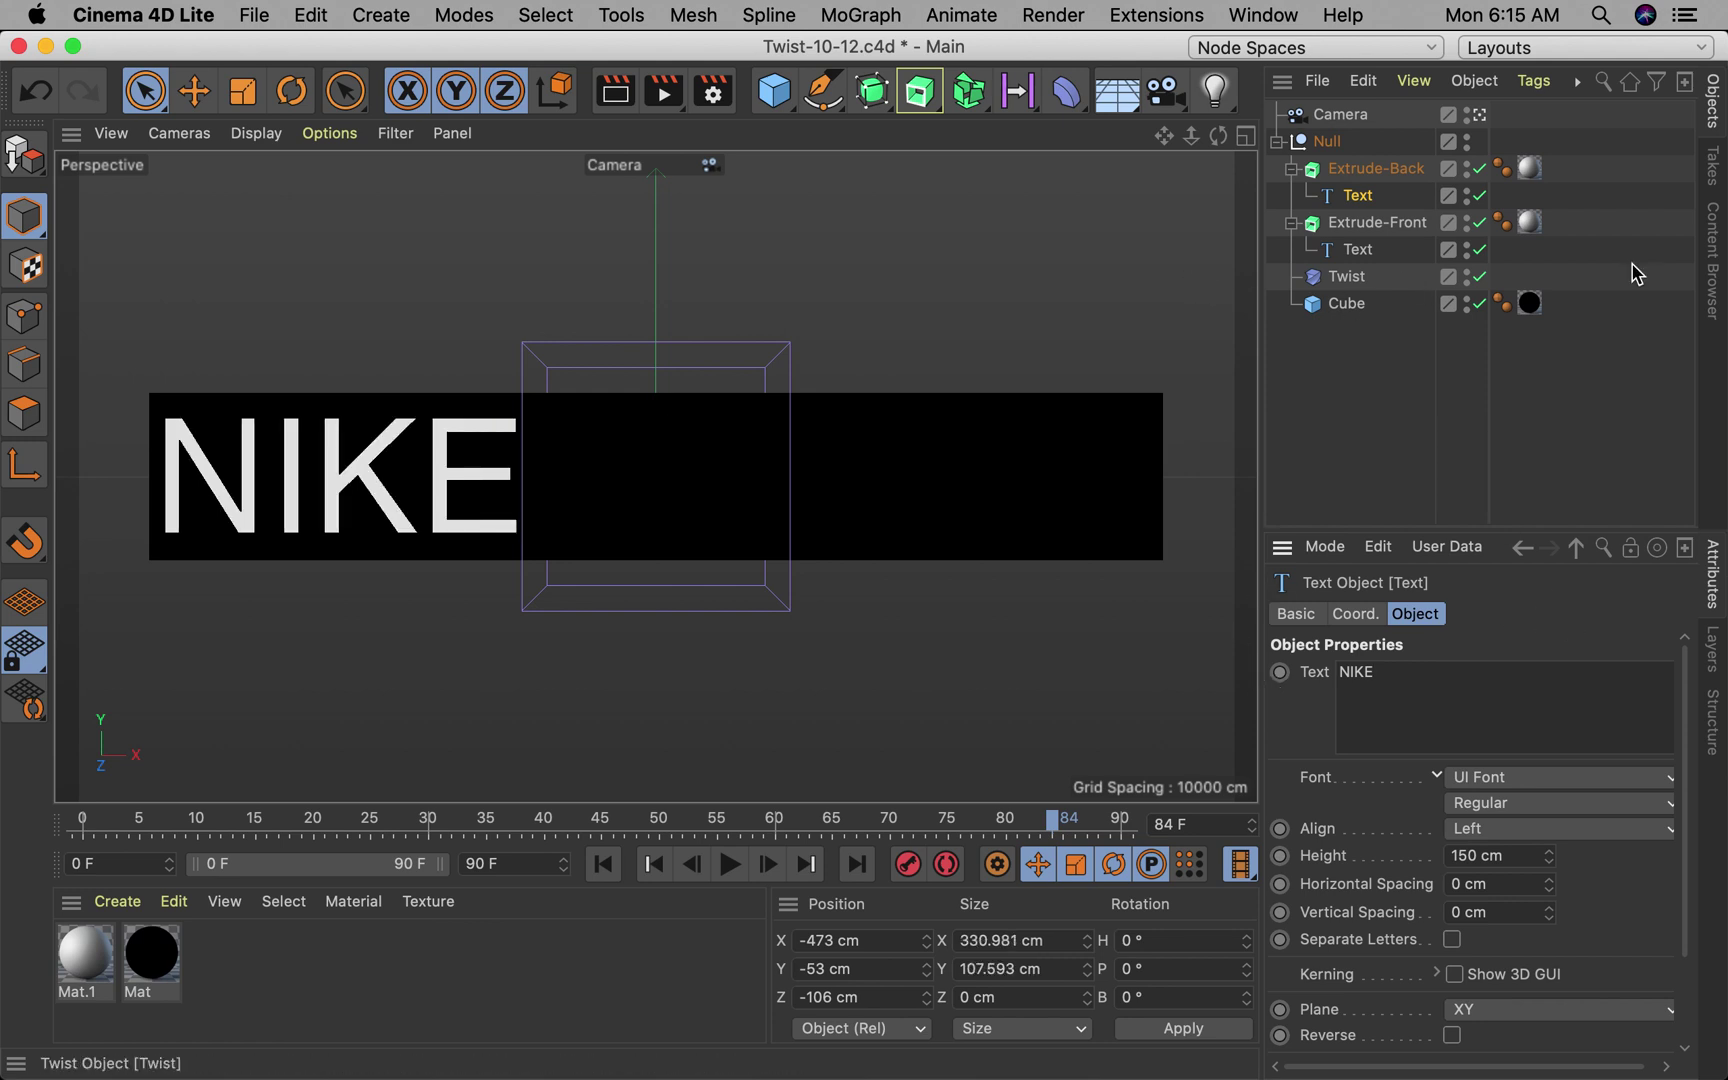
Step: Centre the NIKE text on the cube by setting its X position to -172 cm, and play the animation
{"action": "left_click", "coordinate": [1340, 613]}
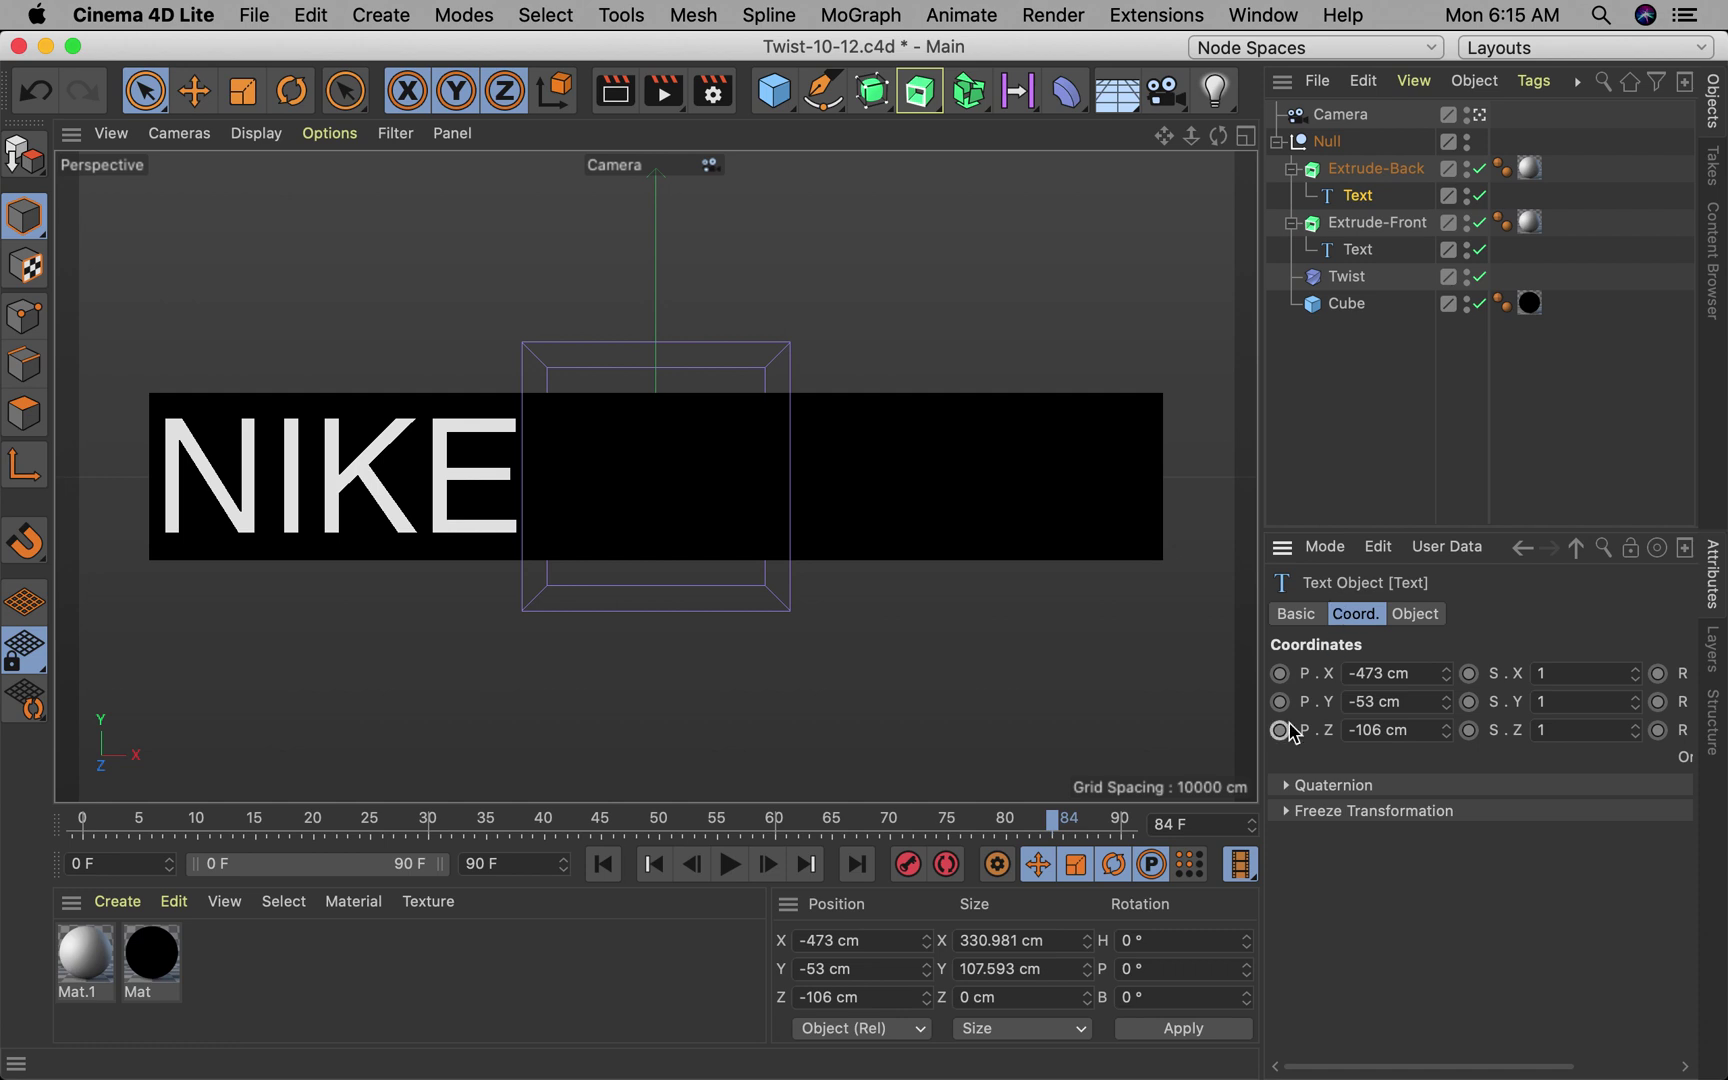
{"action": "left_click_drag", "start_coordinate": [1446, 704], "coordinate": [1450, 372]}
{"action": "key", "text": "super+z"}
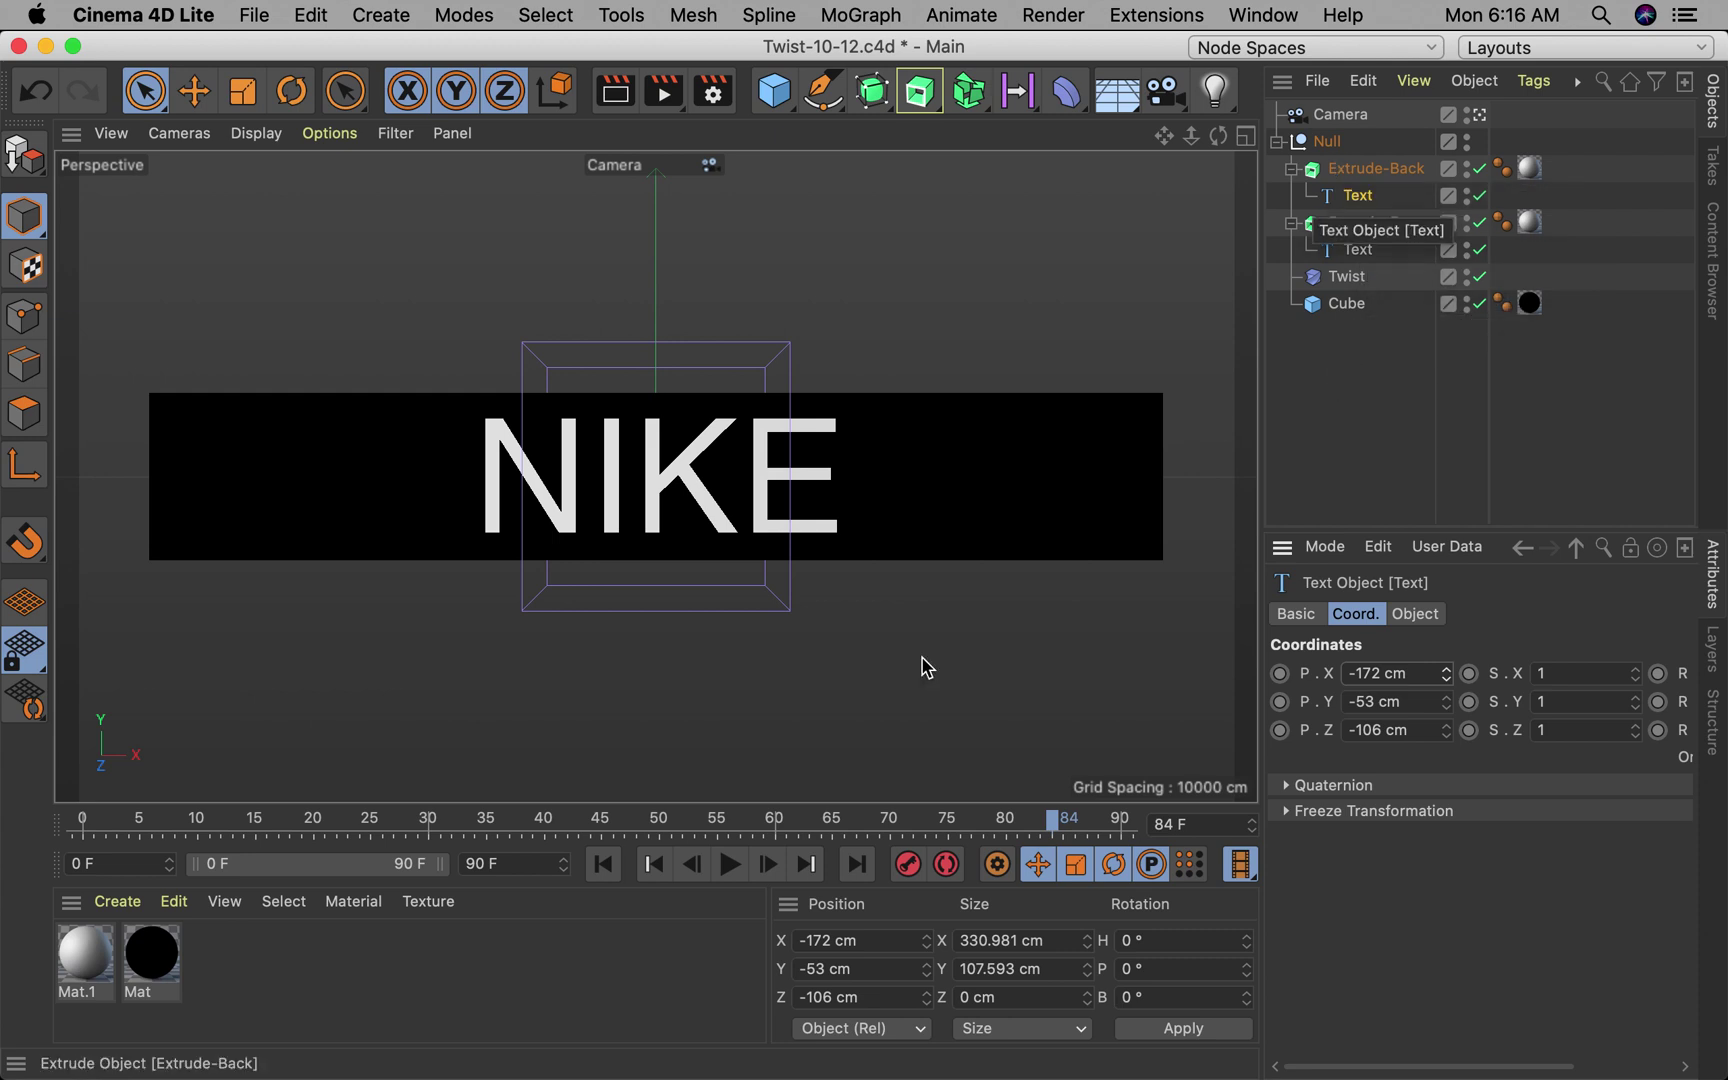
{"action": "left_click", "coordinate": [731, 865]}
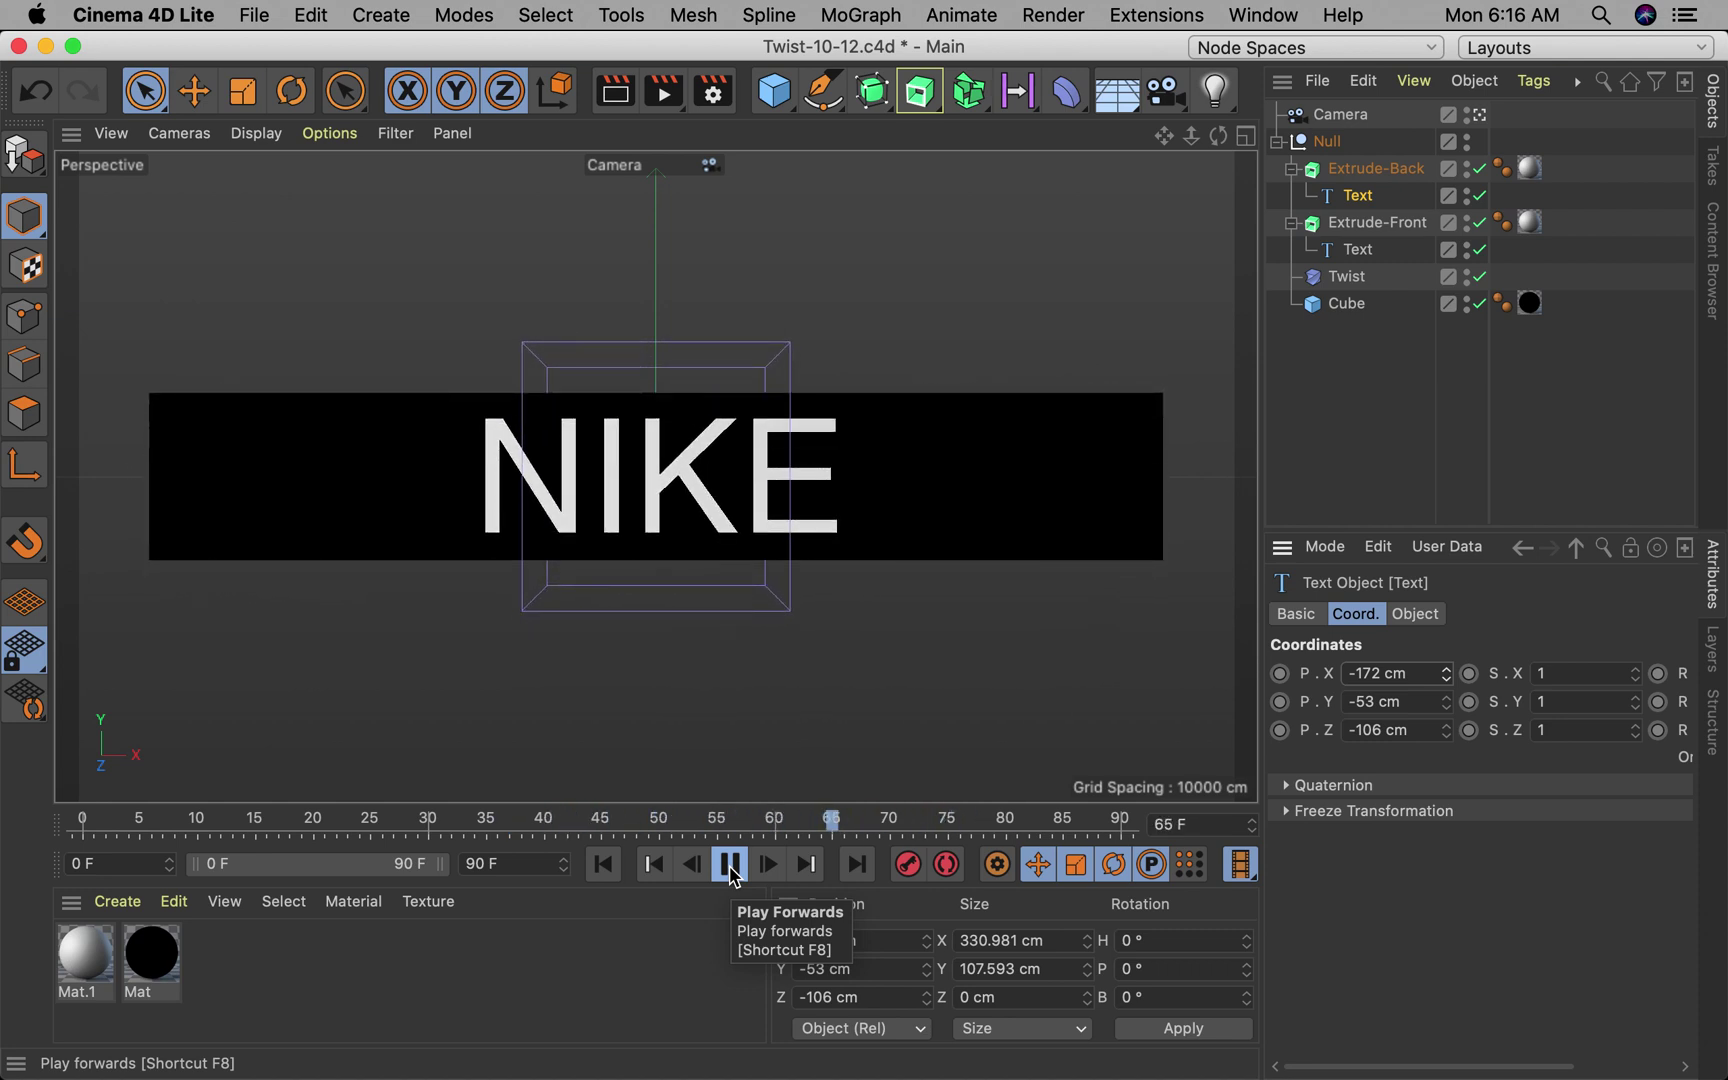
{"action": "left_click", "coordinate": [731, 866]}
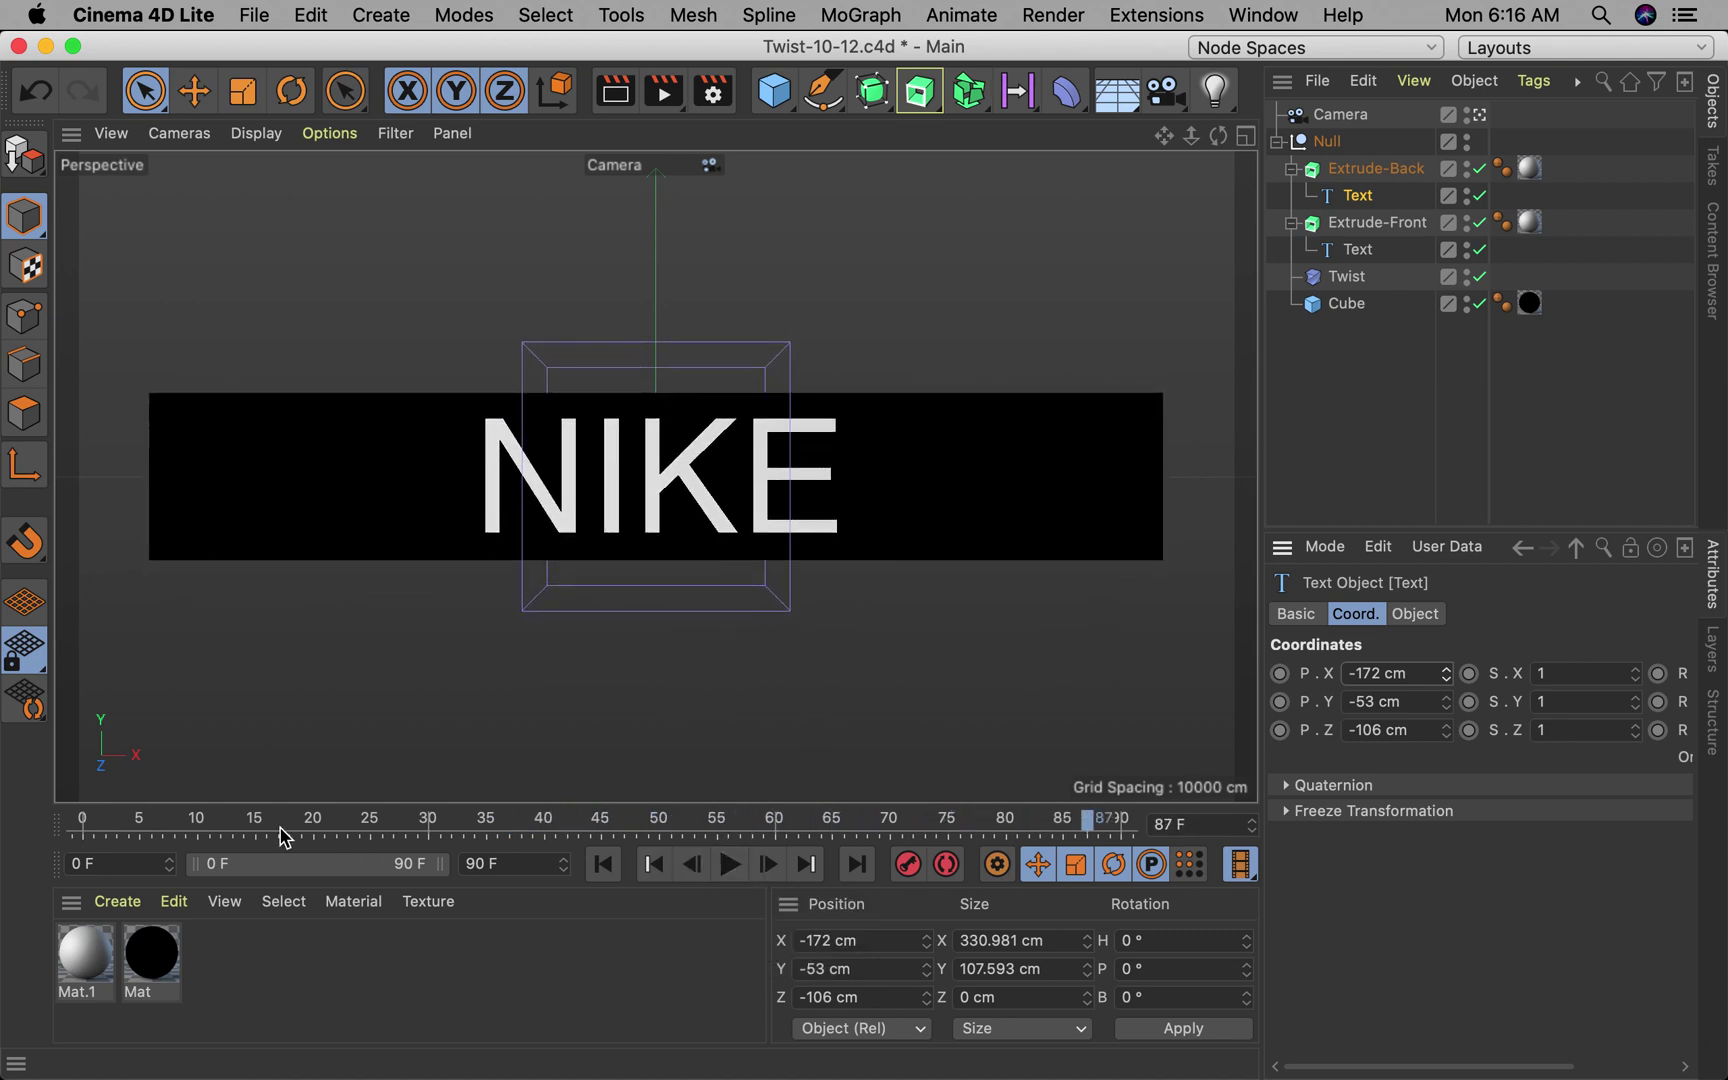
Step: Keyframe the Twist deformer's angle at -45° on frame 75
{"action": "left_click_drag", "start_coordinate": [282, 825], "coordinate": [947, 822]}
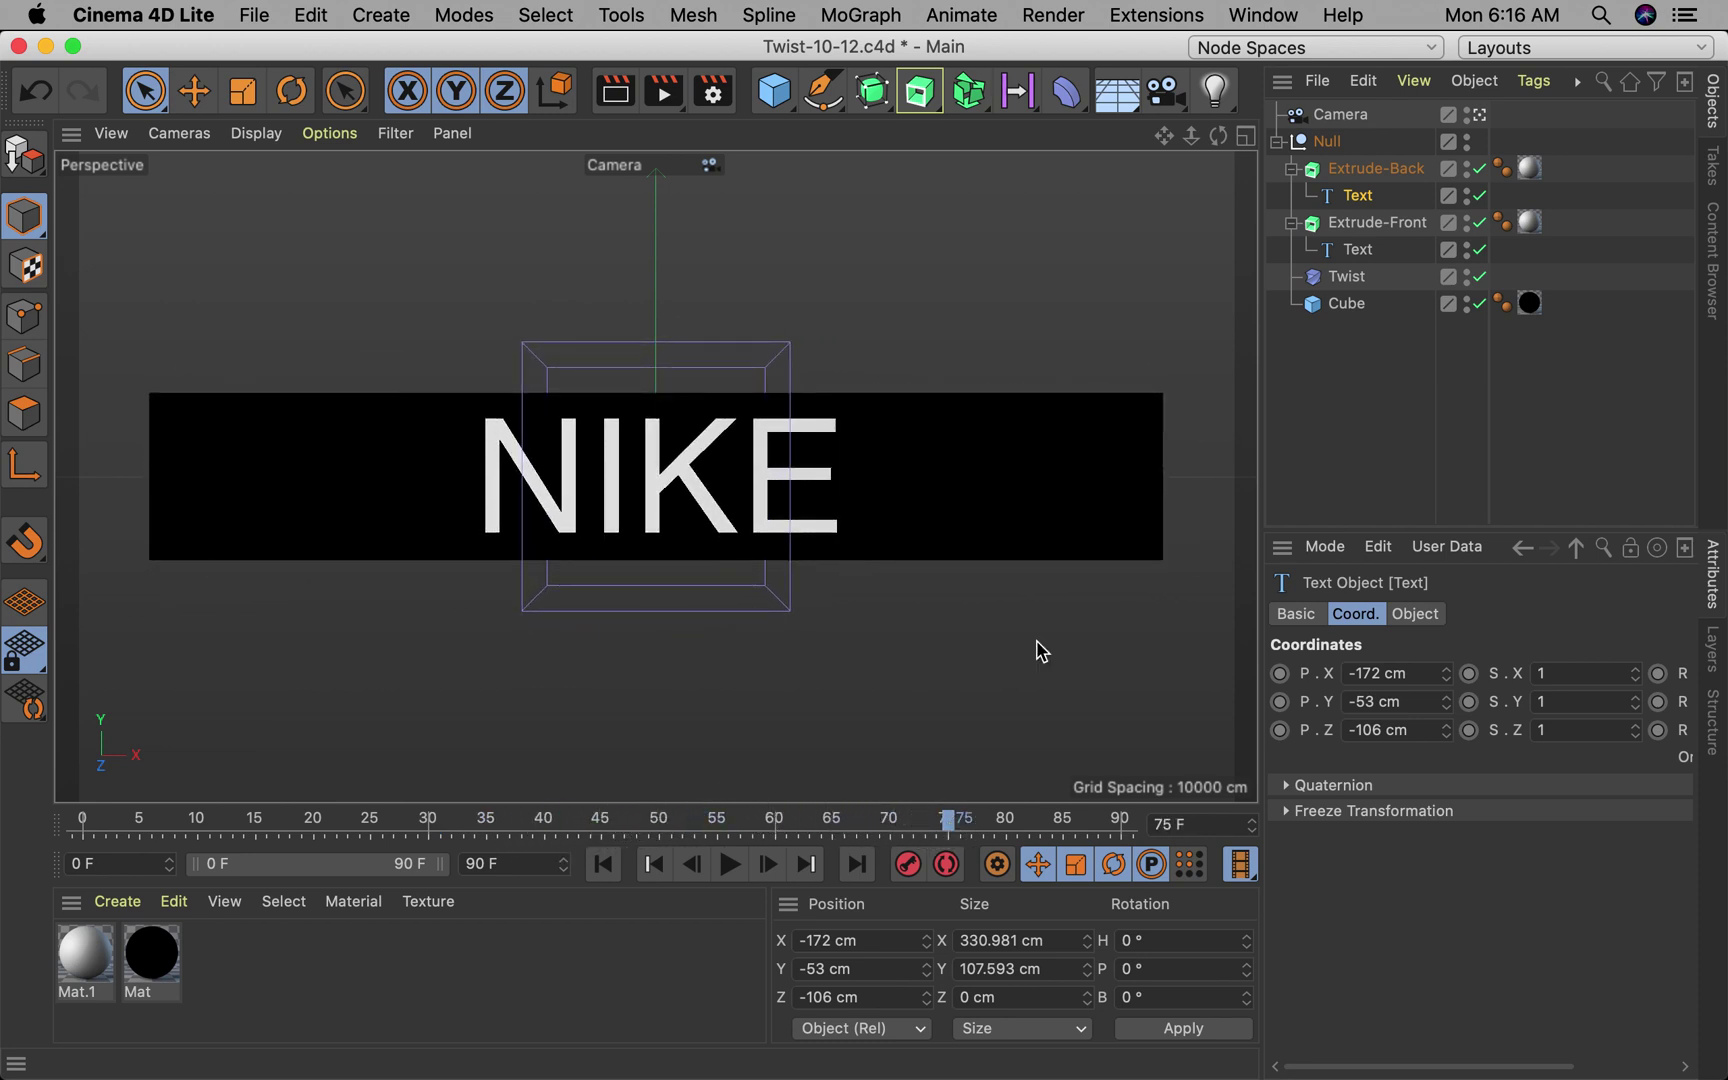
{"action": "left_click", "coordinate": [1360, 277]}
{"action": "left_click", "coordinate": [1407, 616]}
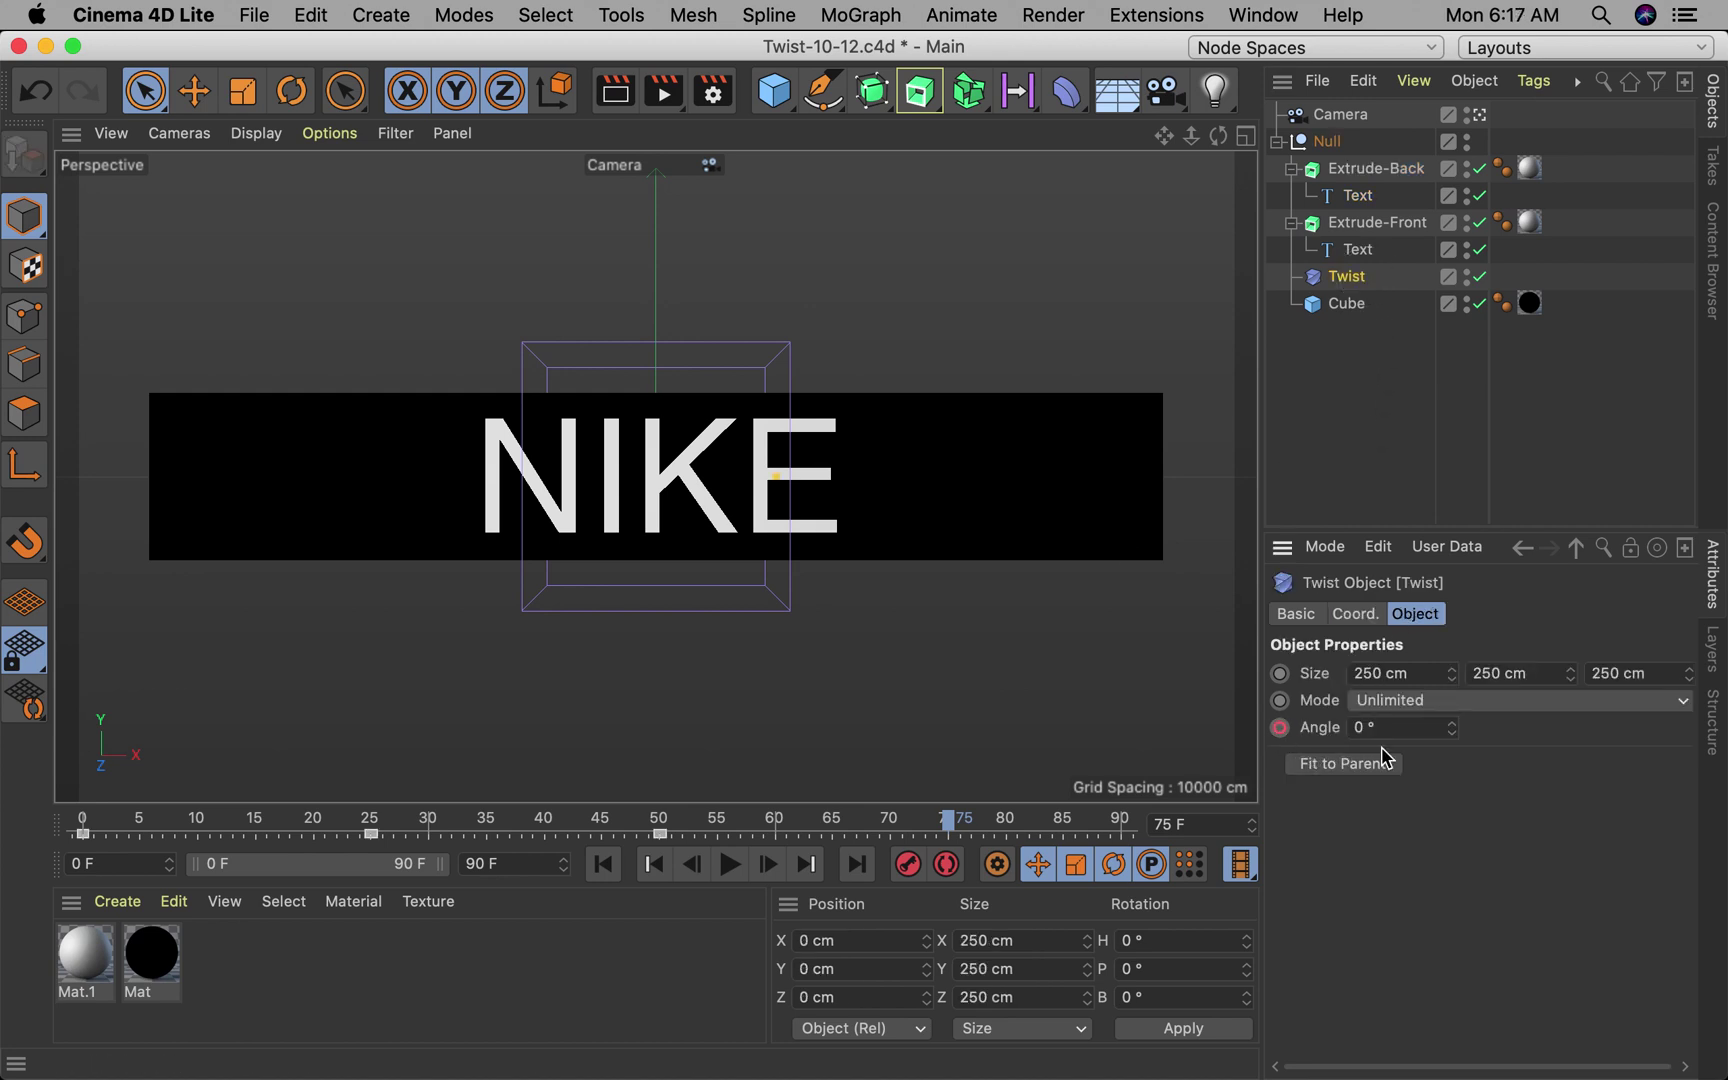
{"action": "double_click", "coordinate": [1372, 730]}
{"action": "type", "text": "-45"}
{"action": "key", "text": "Return"}
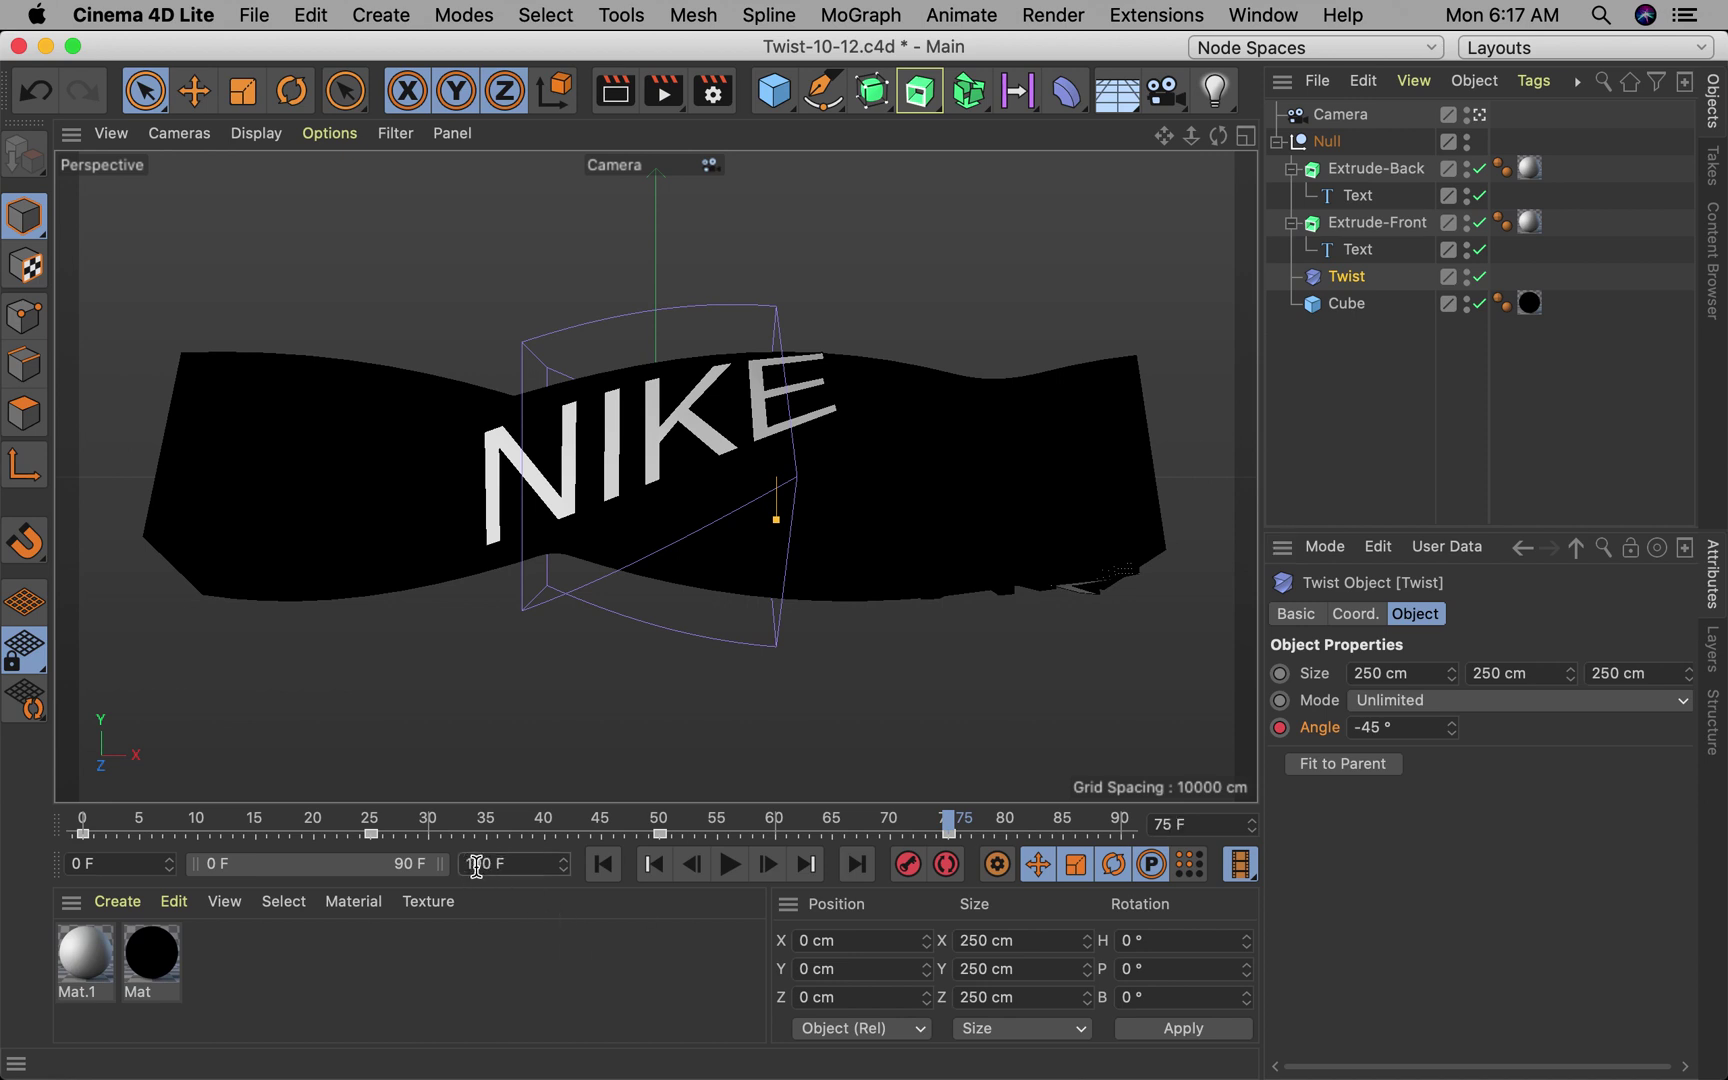
Step: Extend the timeline to 100 frames and keyframe the Twist deformer's angle at 0° on frame 100
{"action": "left_click_drag", "start_coordinate": [417, 871], "coordinate": [487, 870]}
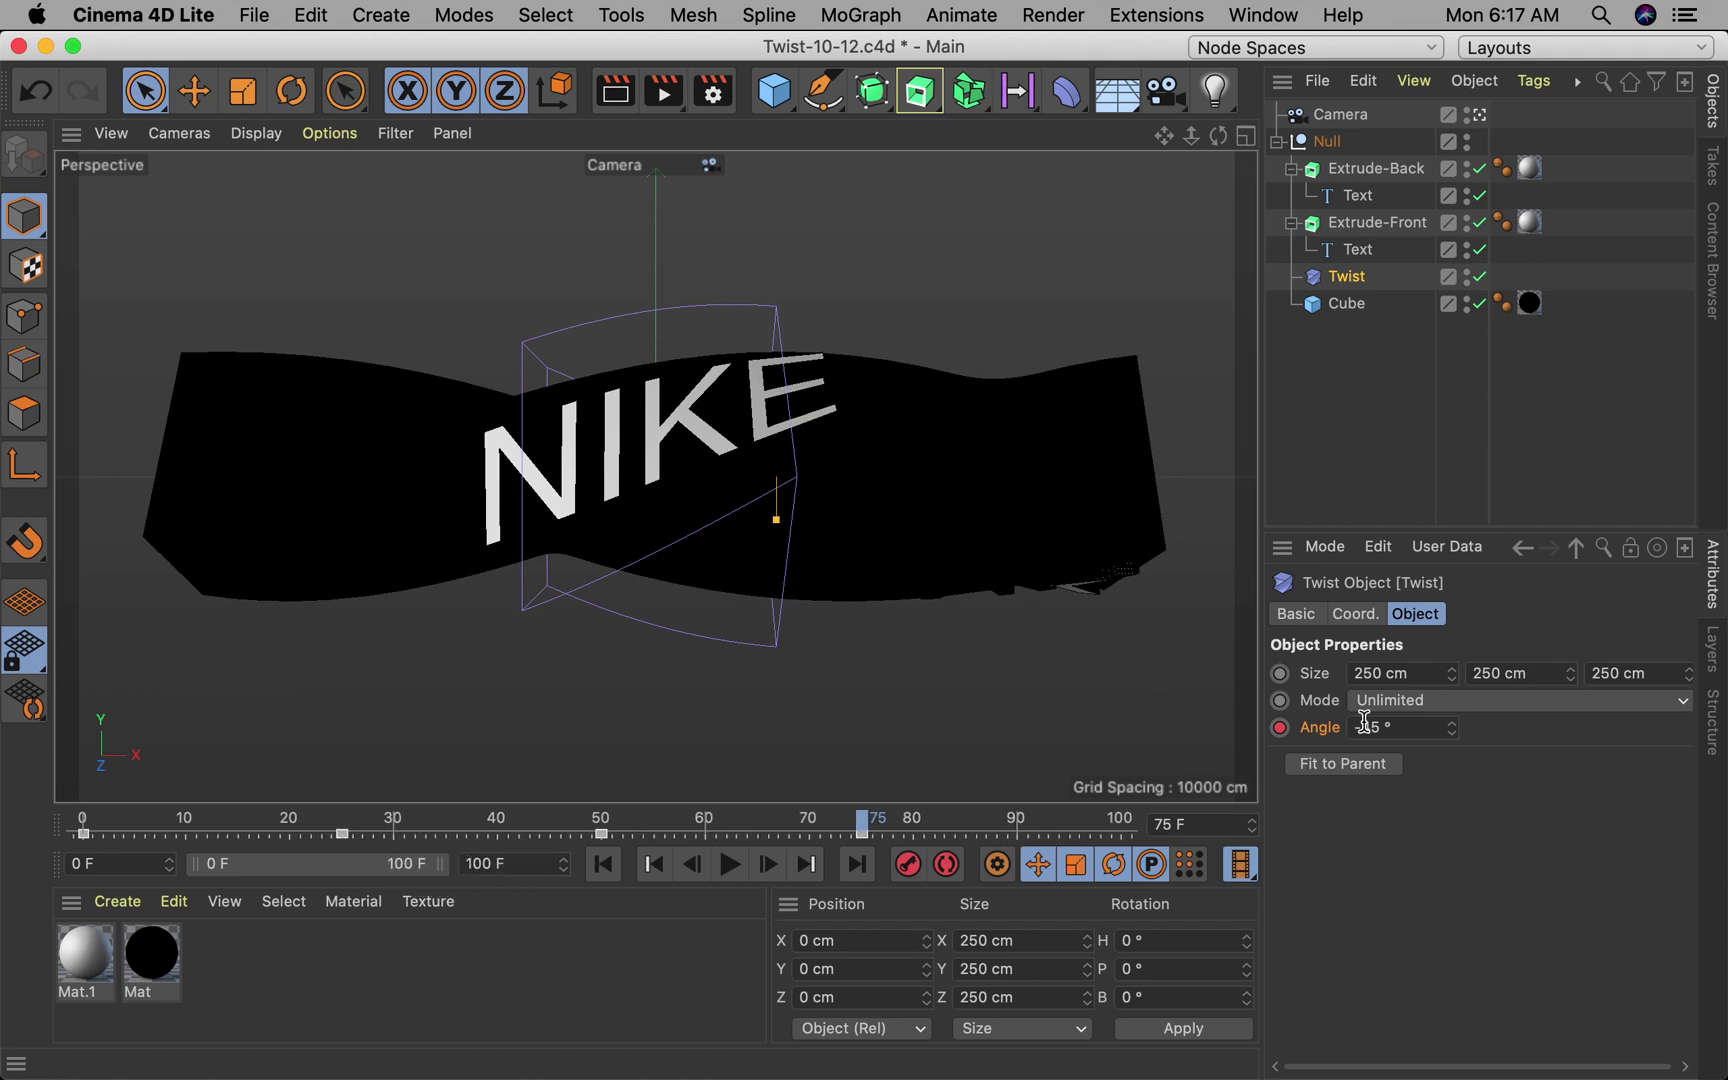
{"action": "left_click_drag", "start_coordinate": [868, 826], "coordinate": [1192, 818]}
{"action": "left_click_drag", "start_coordinate": [1385, 733], "coordinate": [1348, 733]}
{"action": "type", "text": "0"}
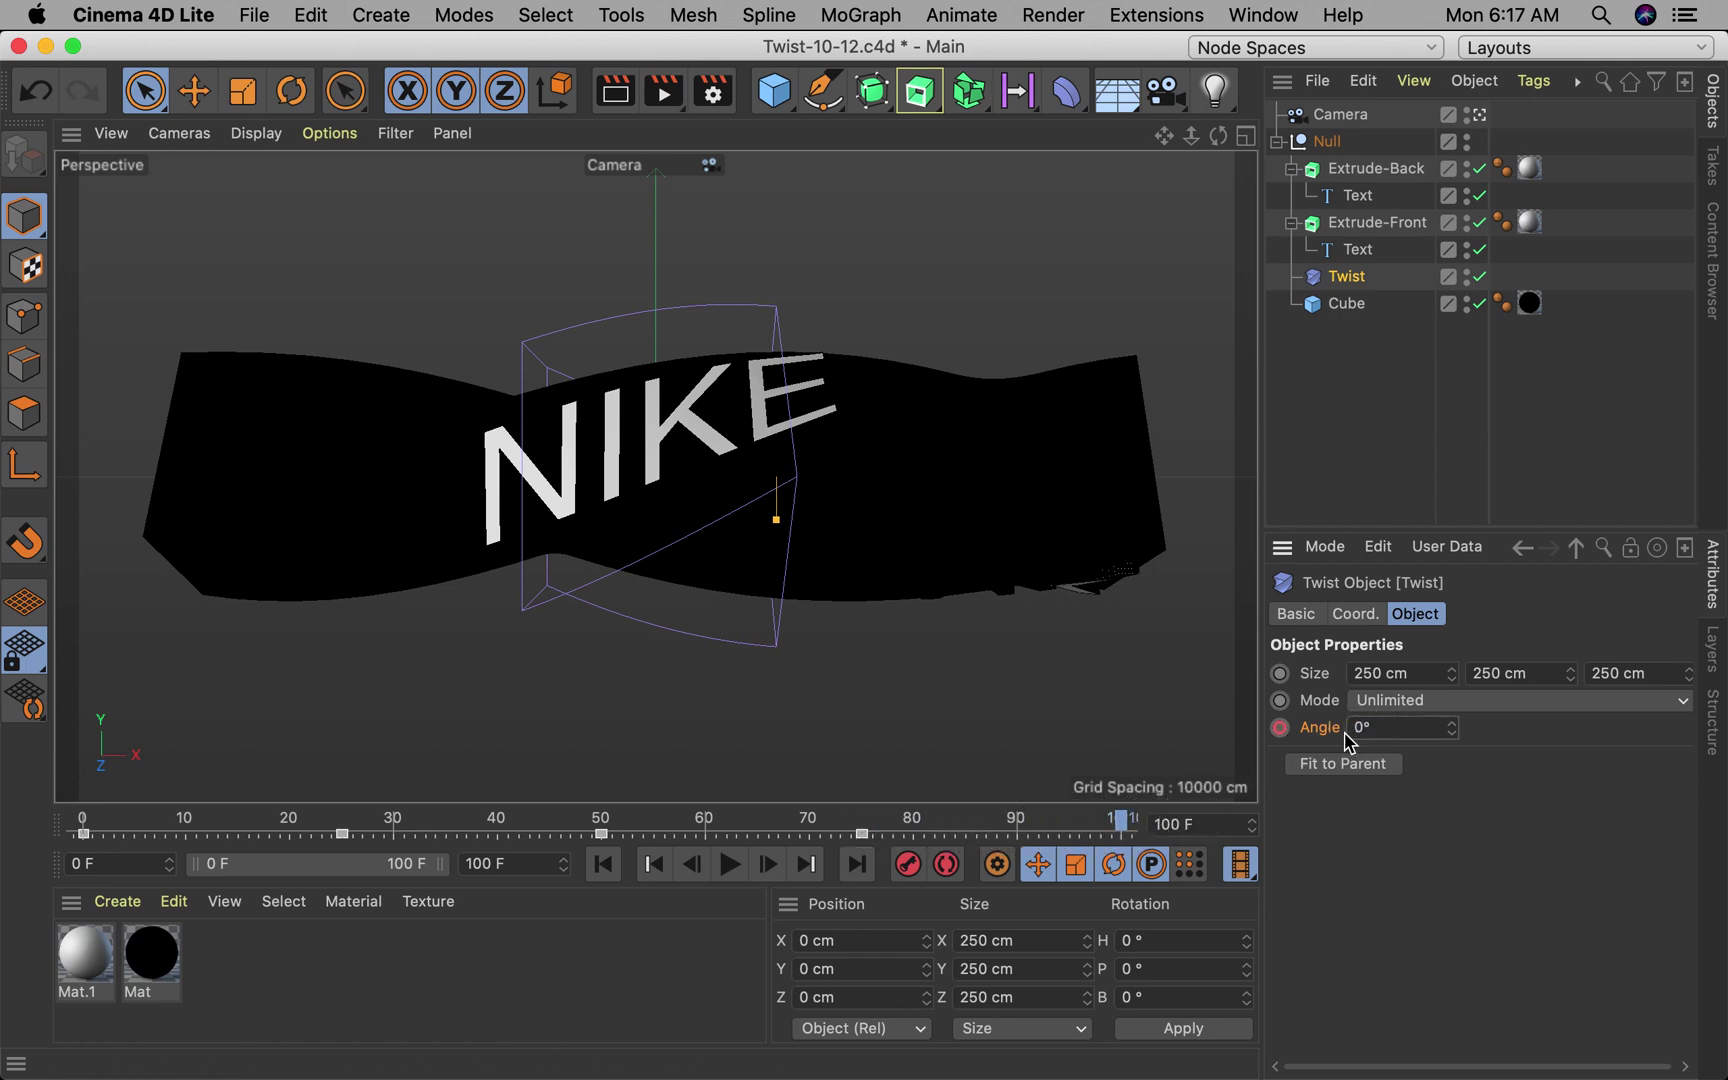
{"action": "key", "text": "Return"}
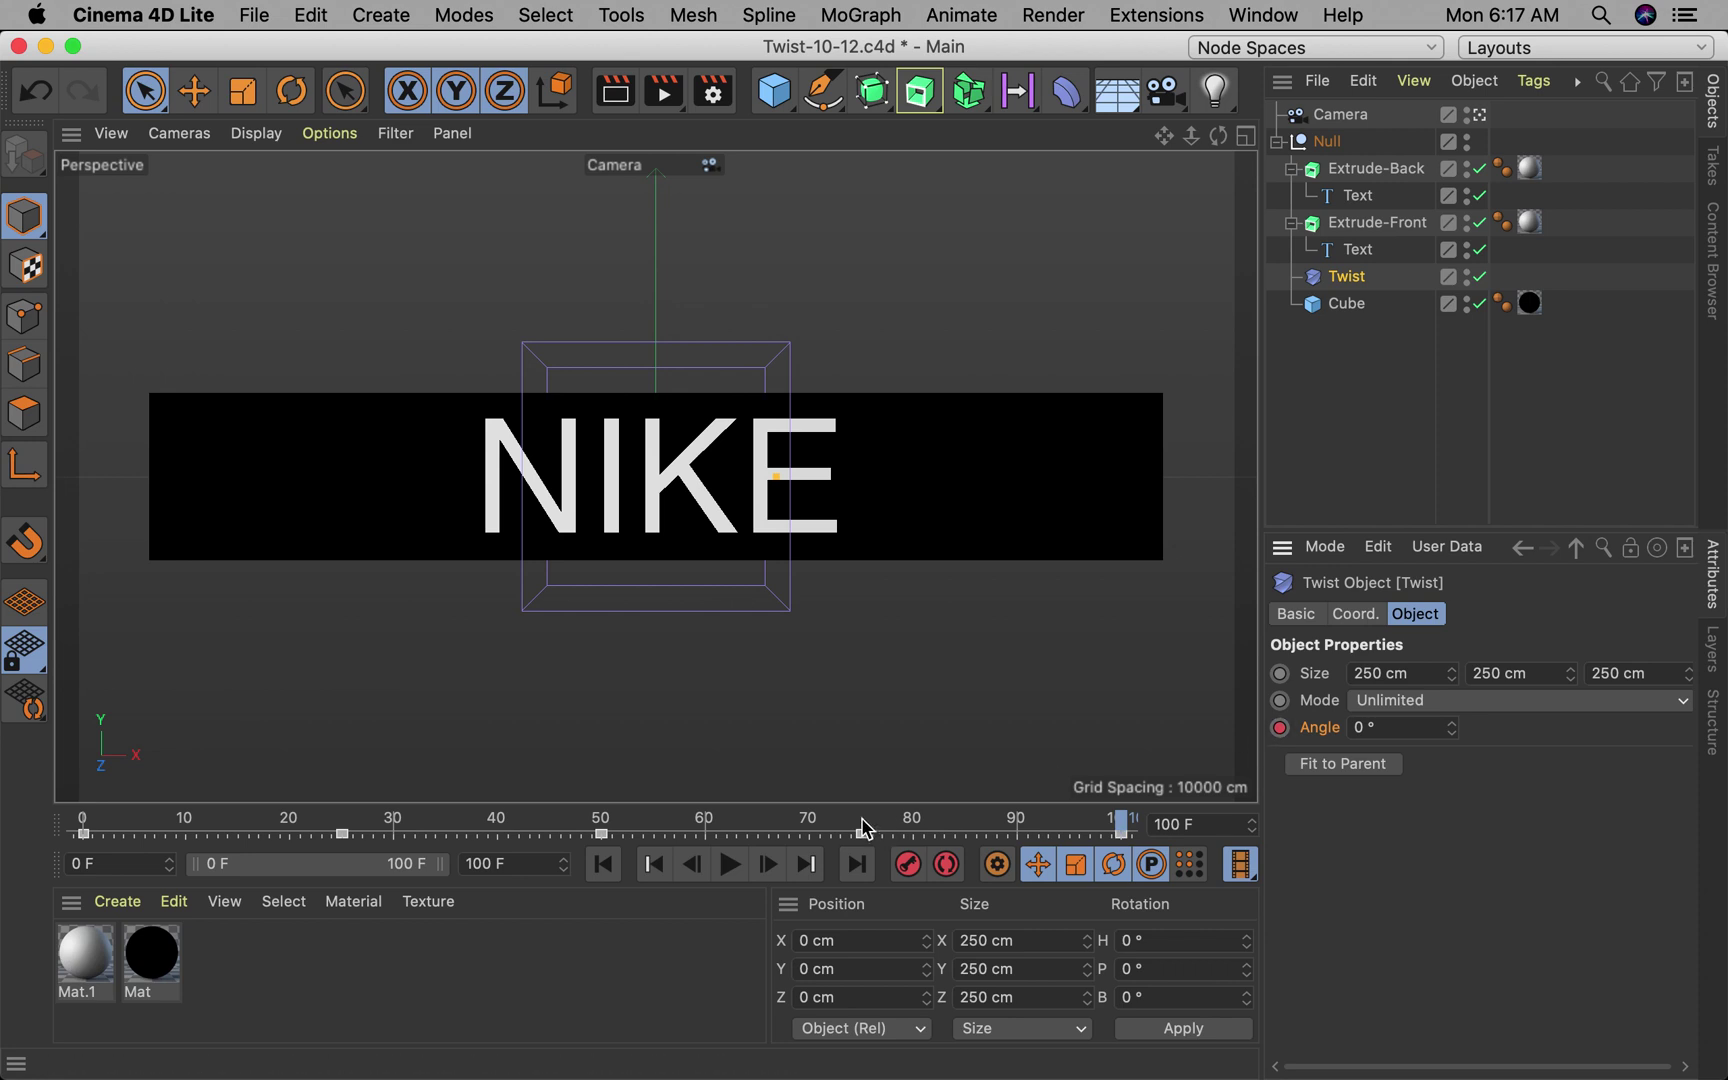
{"action": "left_click", "coordinate": [730, 864]}
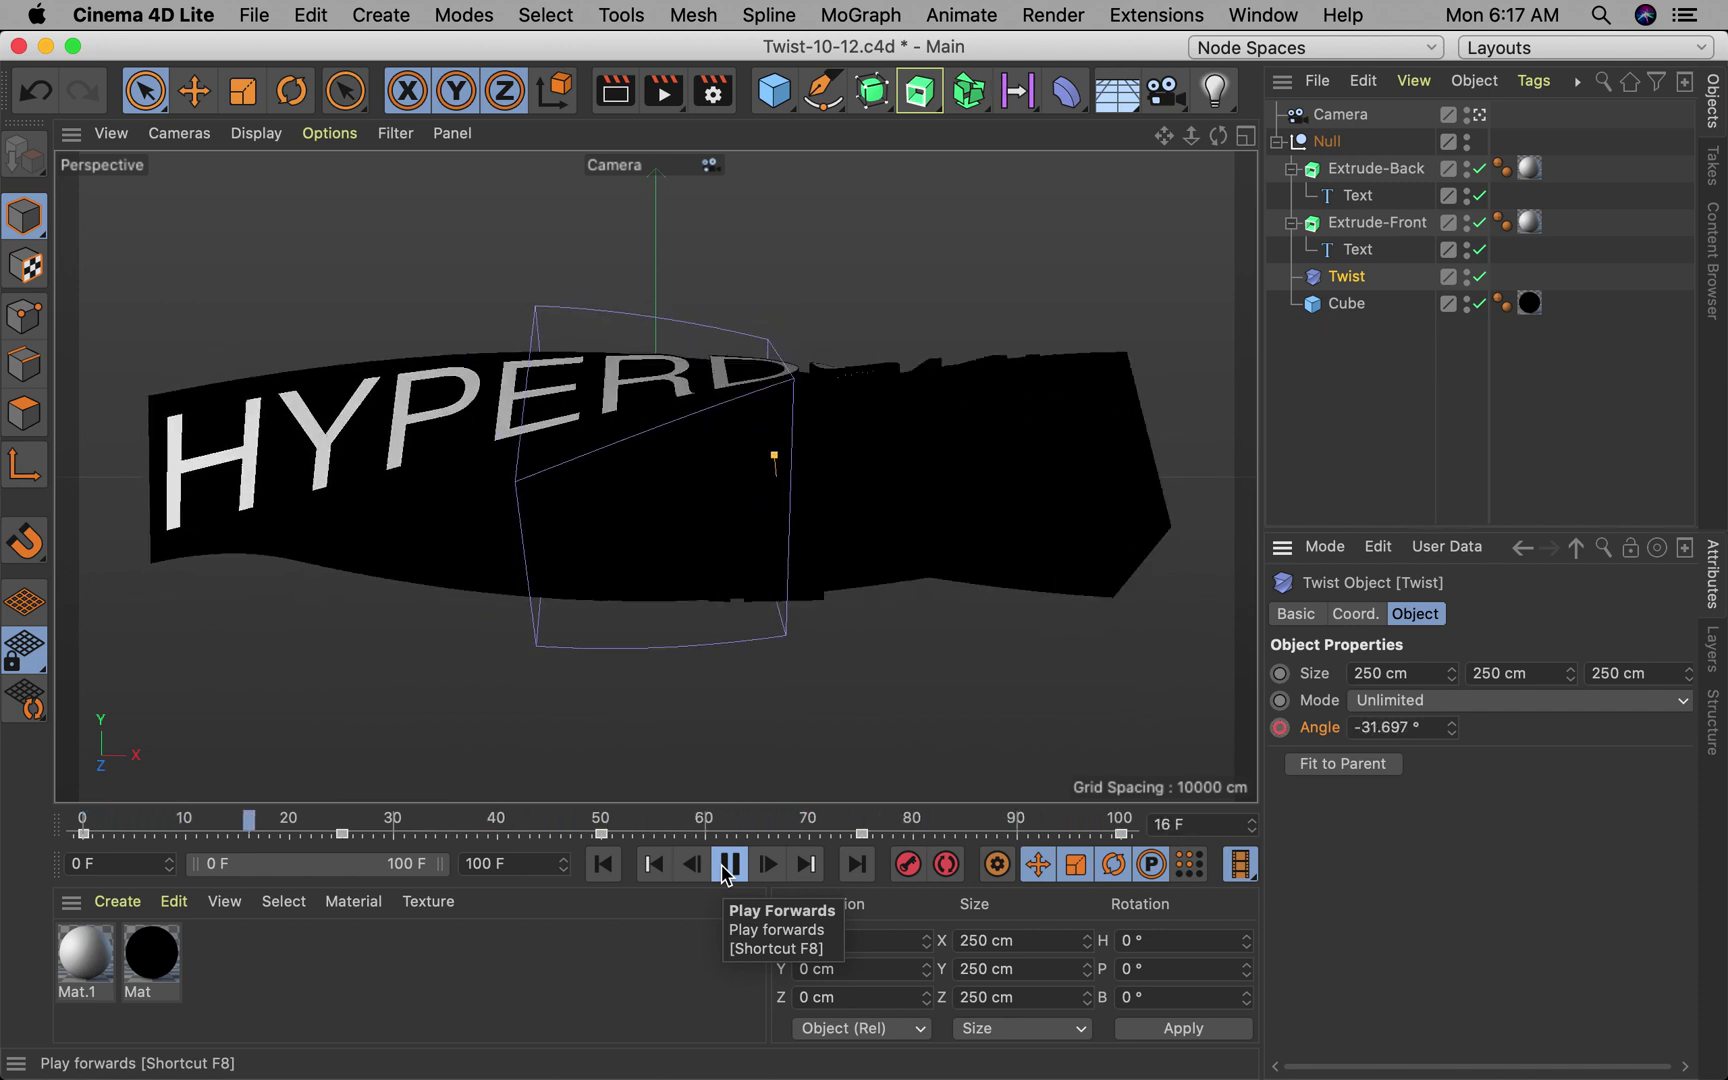
{"action": "left_click", "coordinate": [732, 866]}
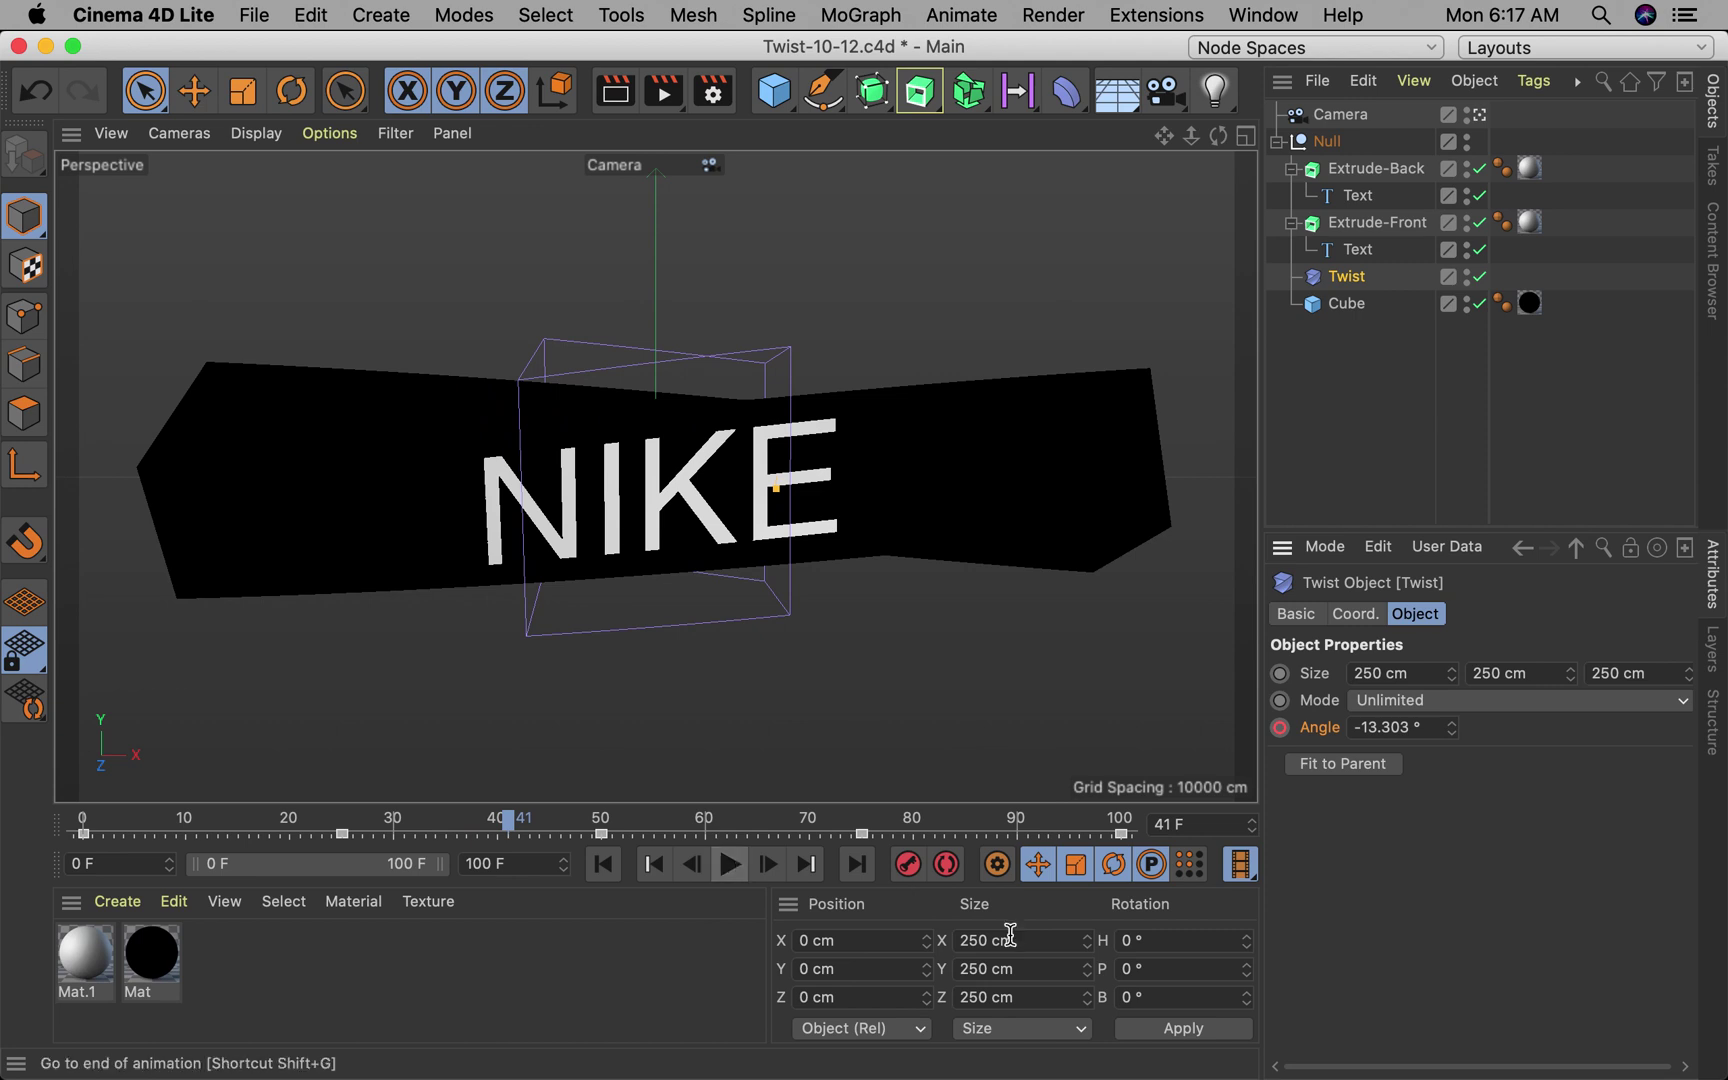
Step: Keyframe the Null's pitch rotation (R.P) at -360° on frame 100 and play the animation
{"action": "left_click_drag", "start_coordinate": [508, 826], "coordinate": [1122, 826]}
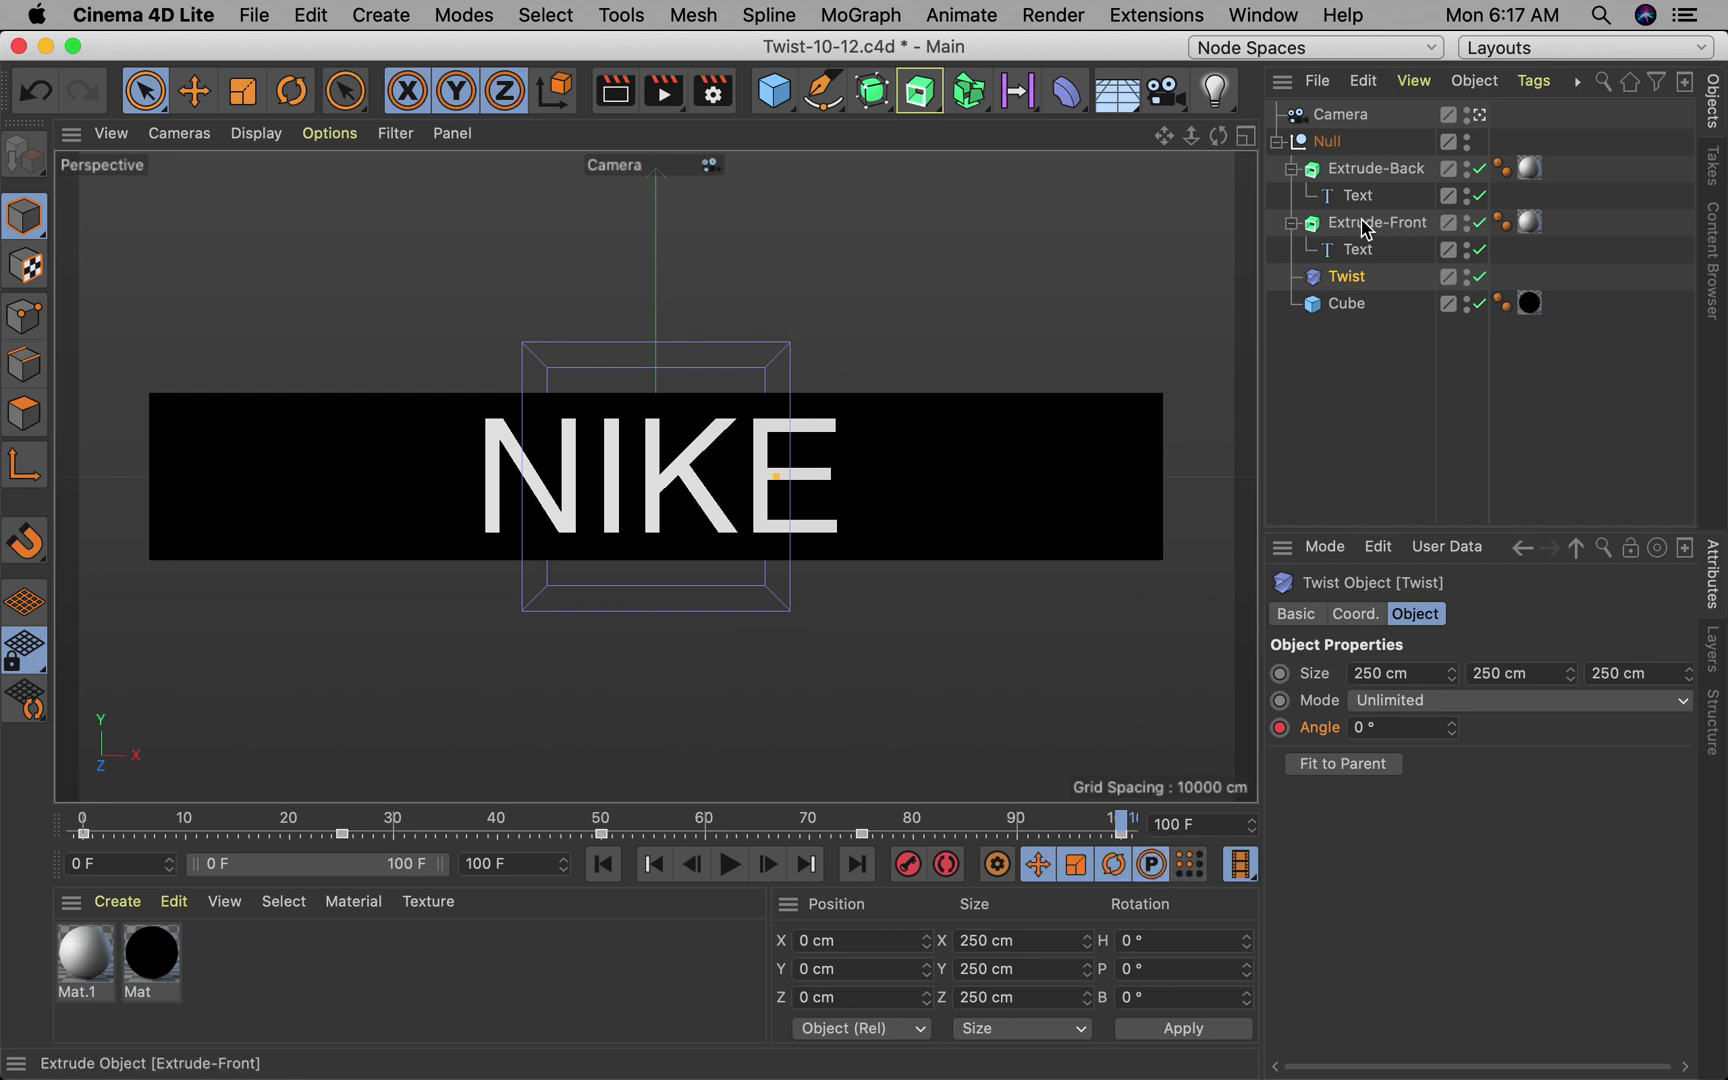
{"action": "left_click", "coordinate": [1338, 148]}
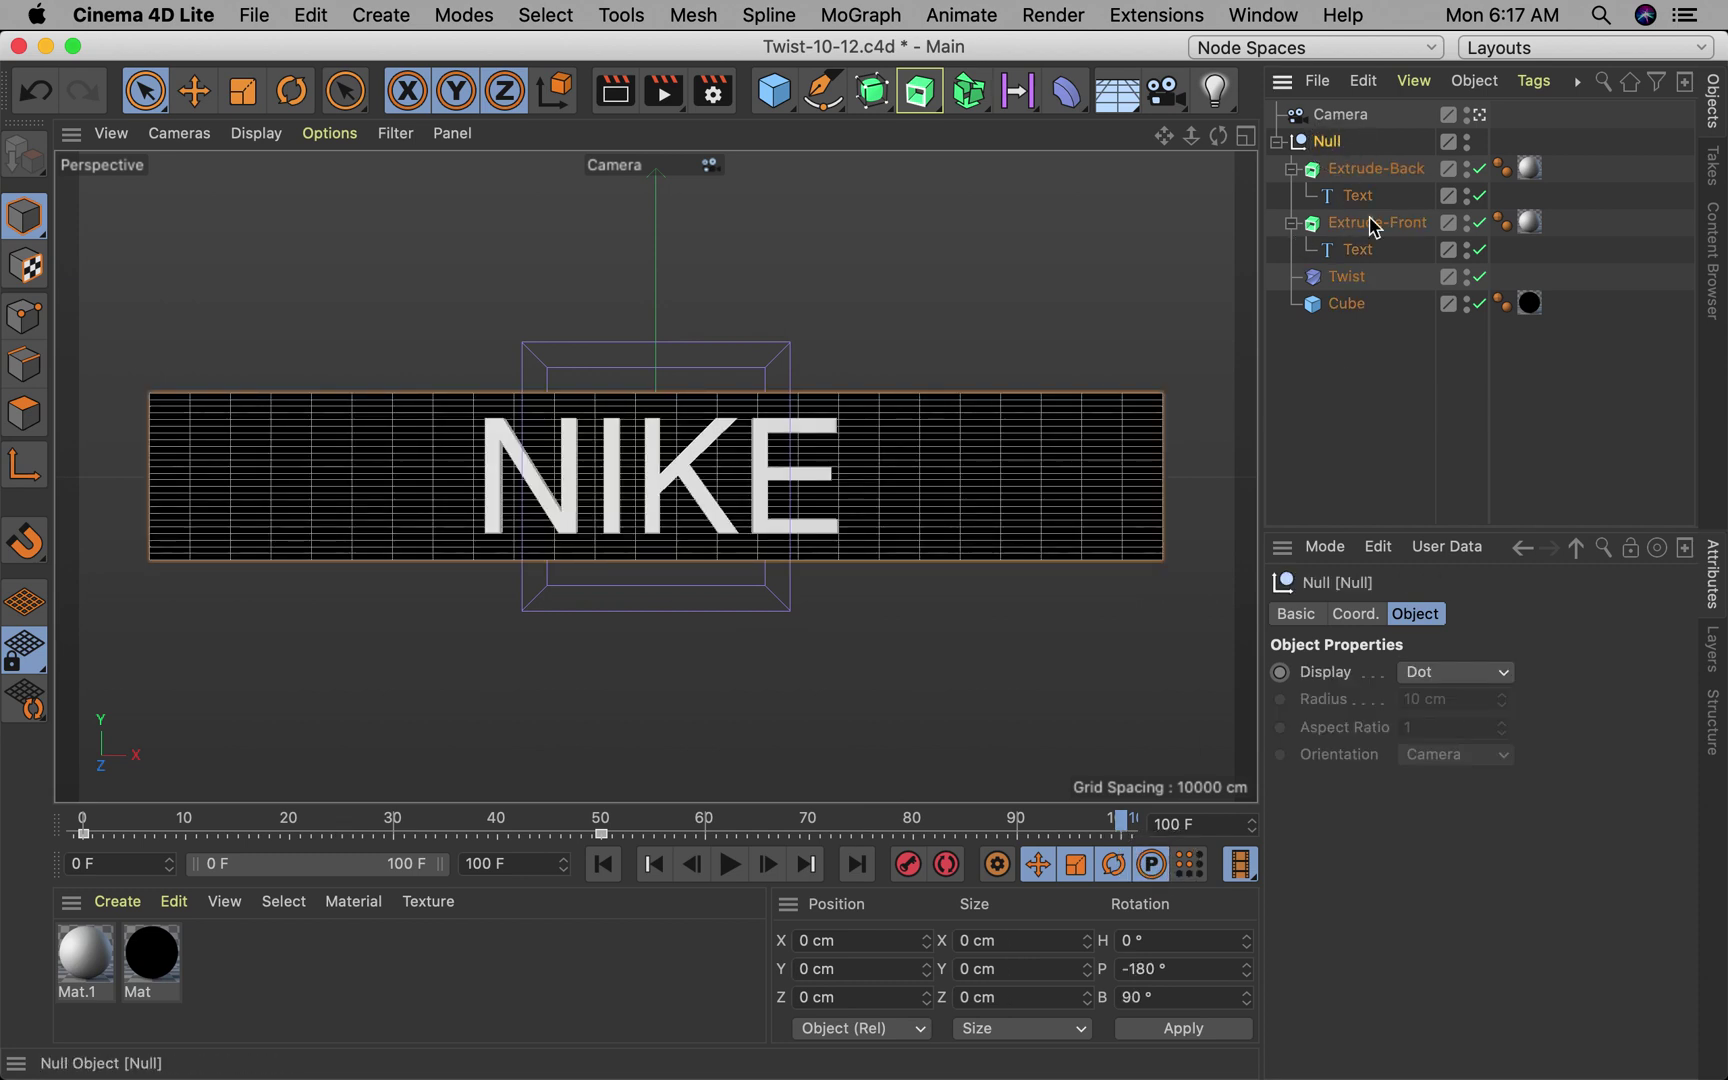
{"action": "left_click", "coordinate": [1350, 614]}
{"action": "scroll", "coordinate": [1570, 955], "scroll_direction": "right", "scroll_amount": 1}
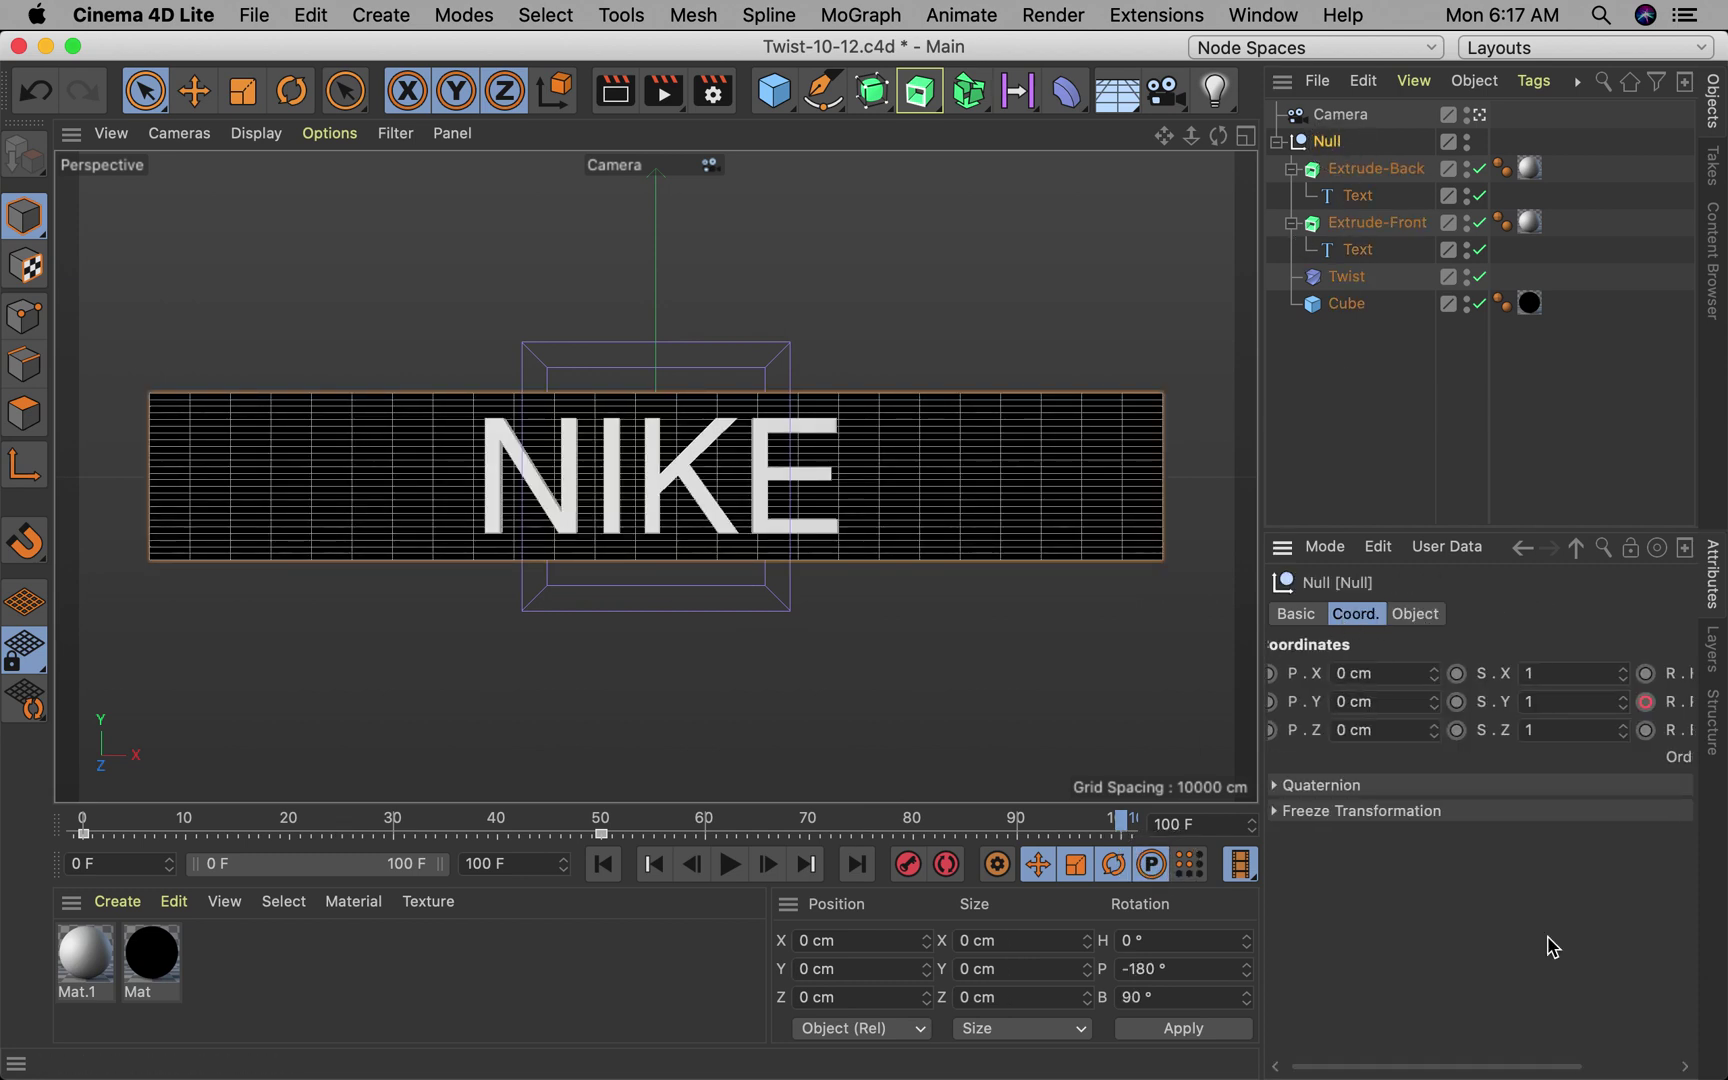
{"action": "scroll", "coordinate": [1552, 947], "scroll_direction": "right", "scroll_amount": 5}
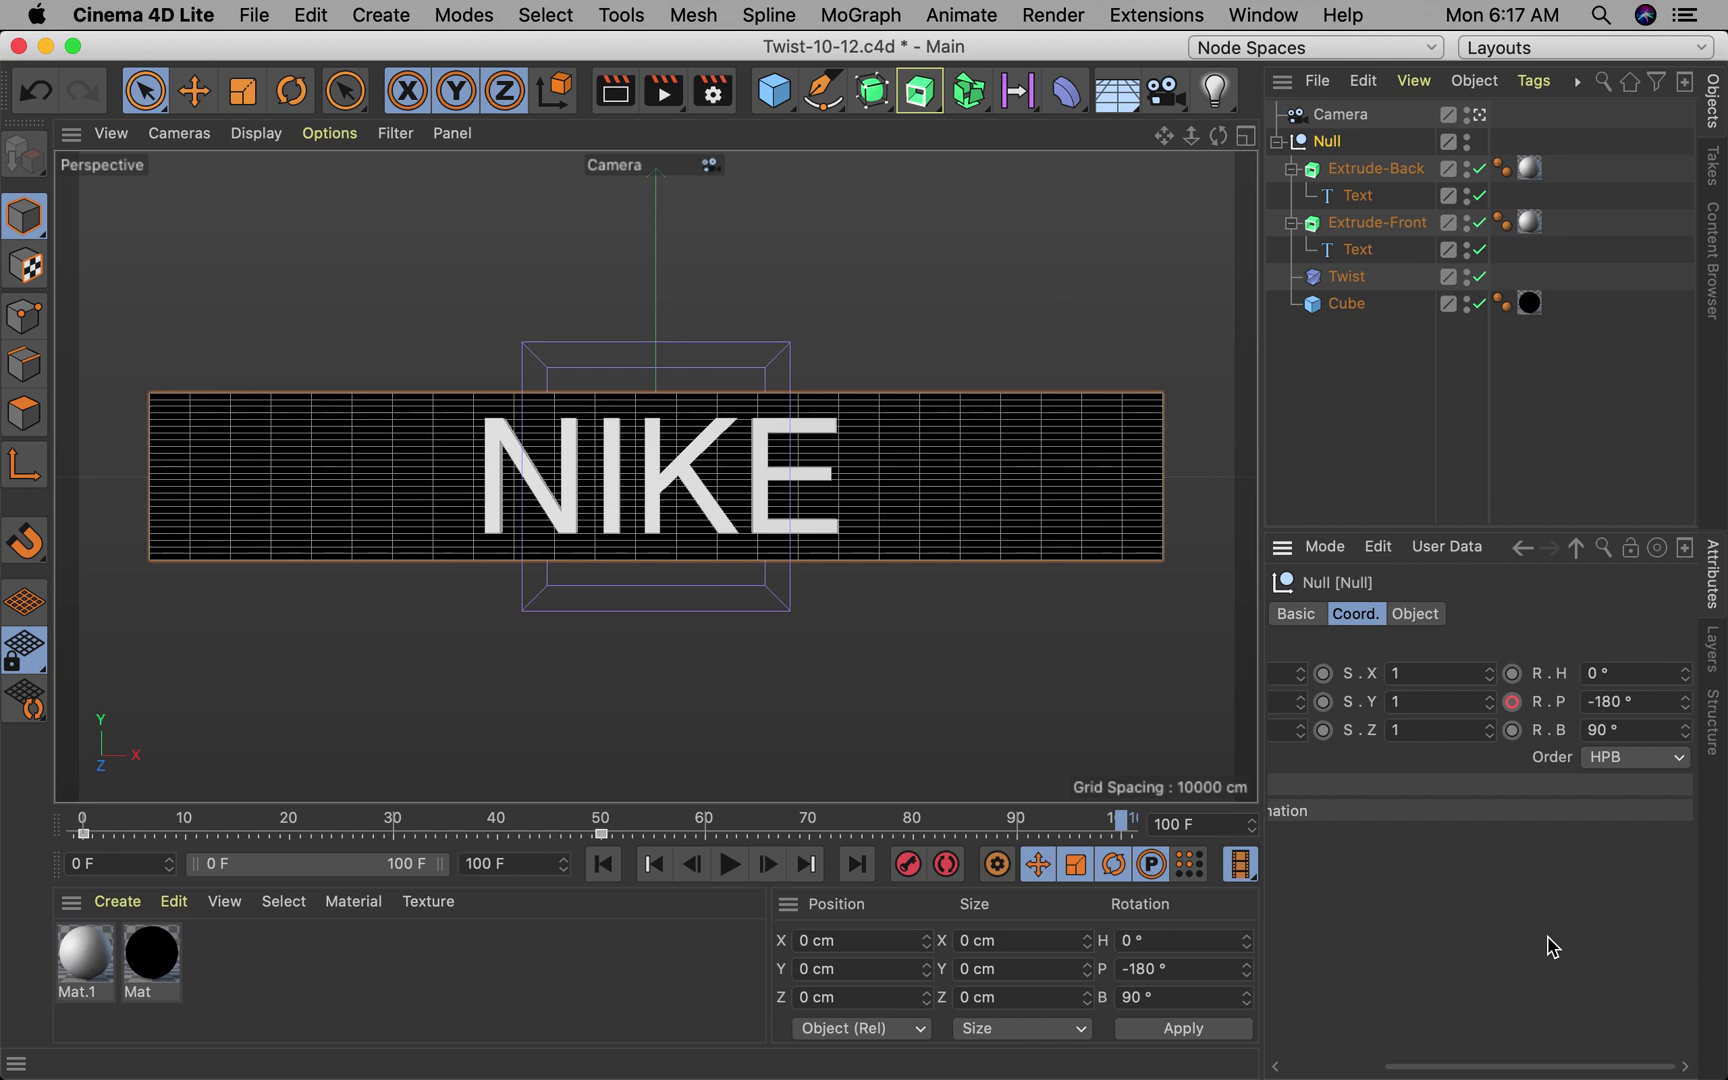
{"action": "left_click", "coordinate": [1602, 702]}
{"action": "left_click", "coordinate": [1511, 702]}
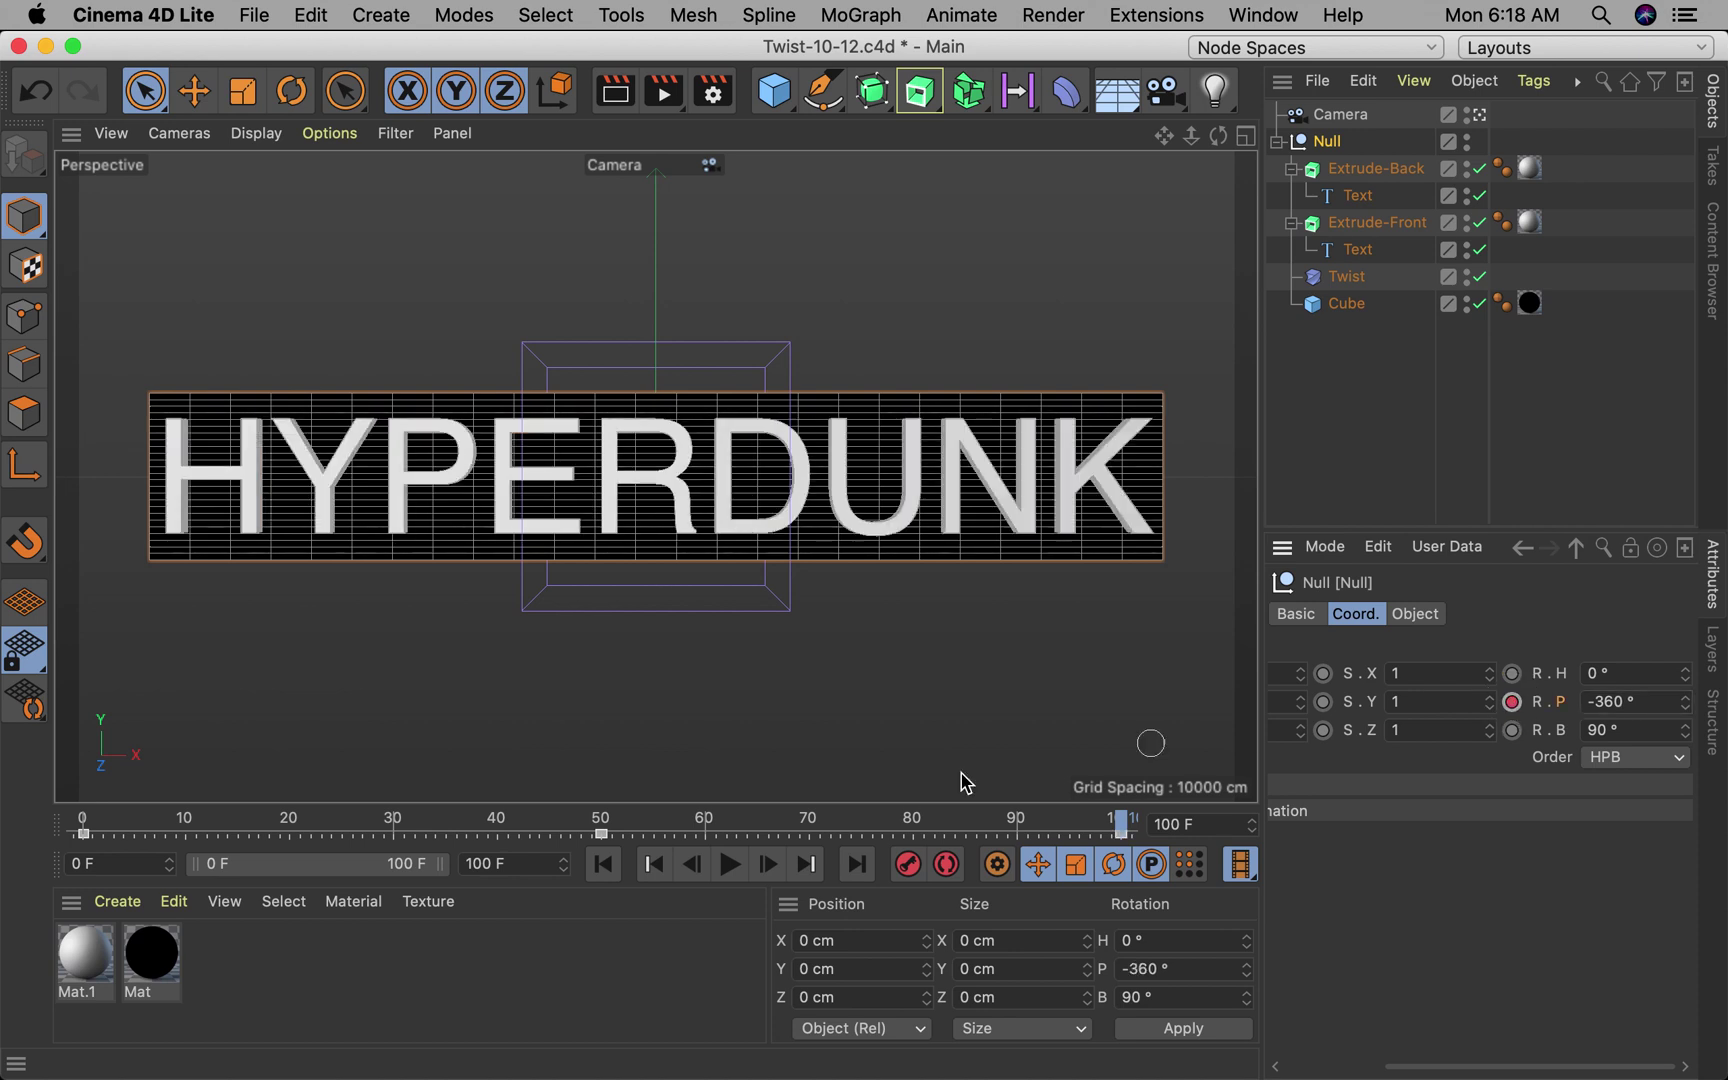
{"action": "left_click", "coordinate": [731, 864]}
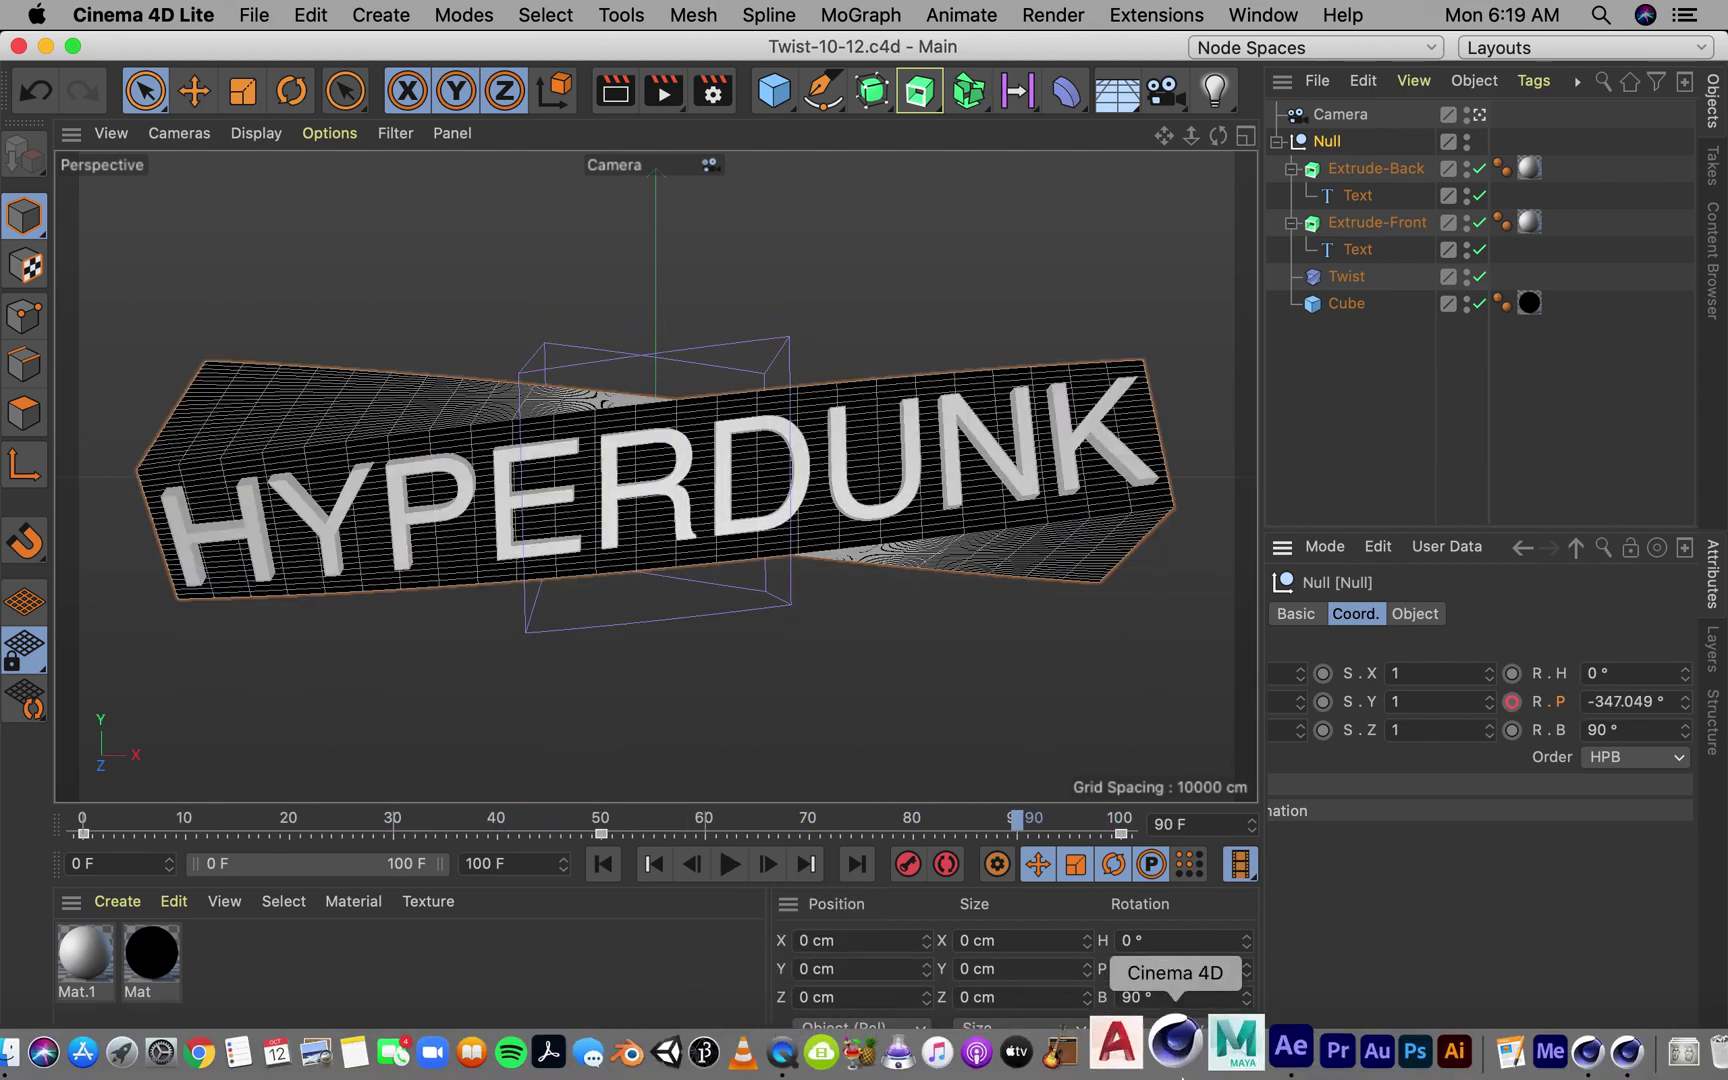
Step: Switch to After Effects and create a composition named Twist-Demo, 1296 x 1728 px at 30 fps, 30 seconds long
{"action": "left_click", "coordinate": [1298, 1050]}
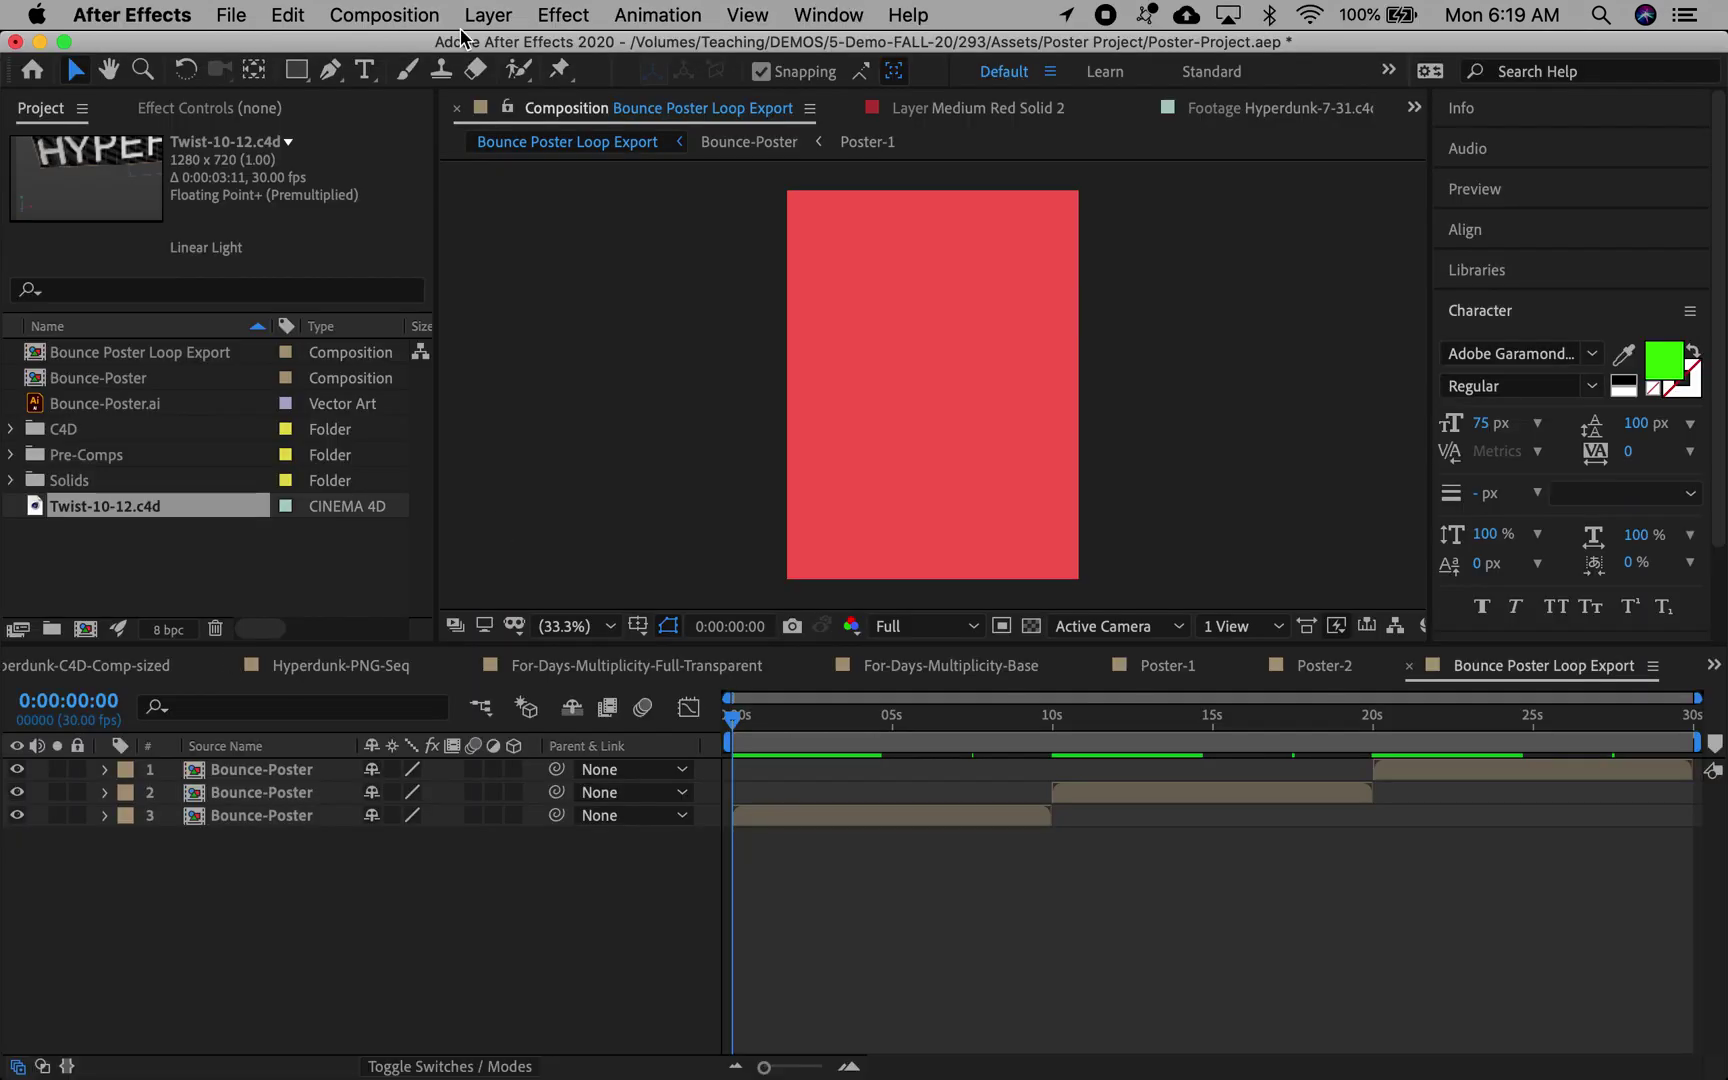
{"action": "left_click", "coordinate": [376, 12]}
{"action": "left_click", "coordinate": [376, 42]}
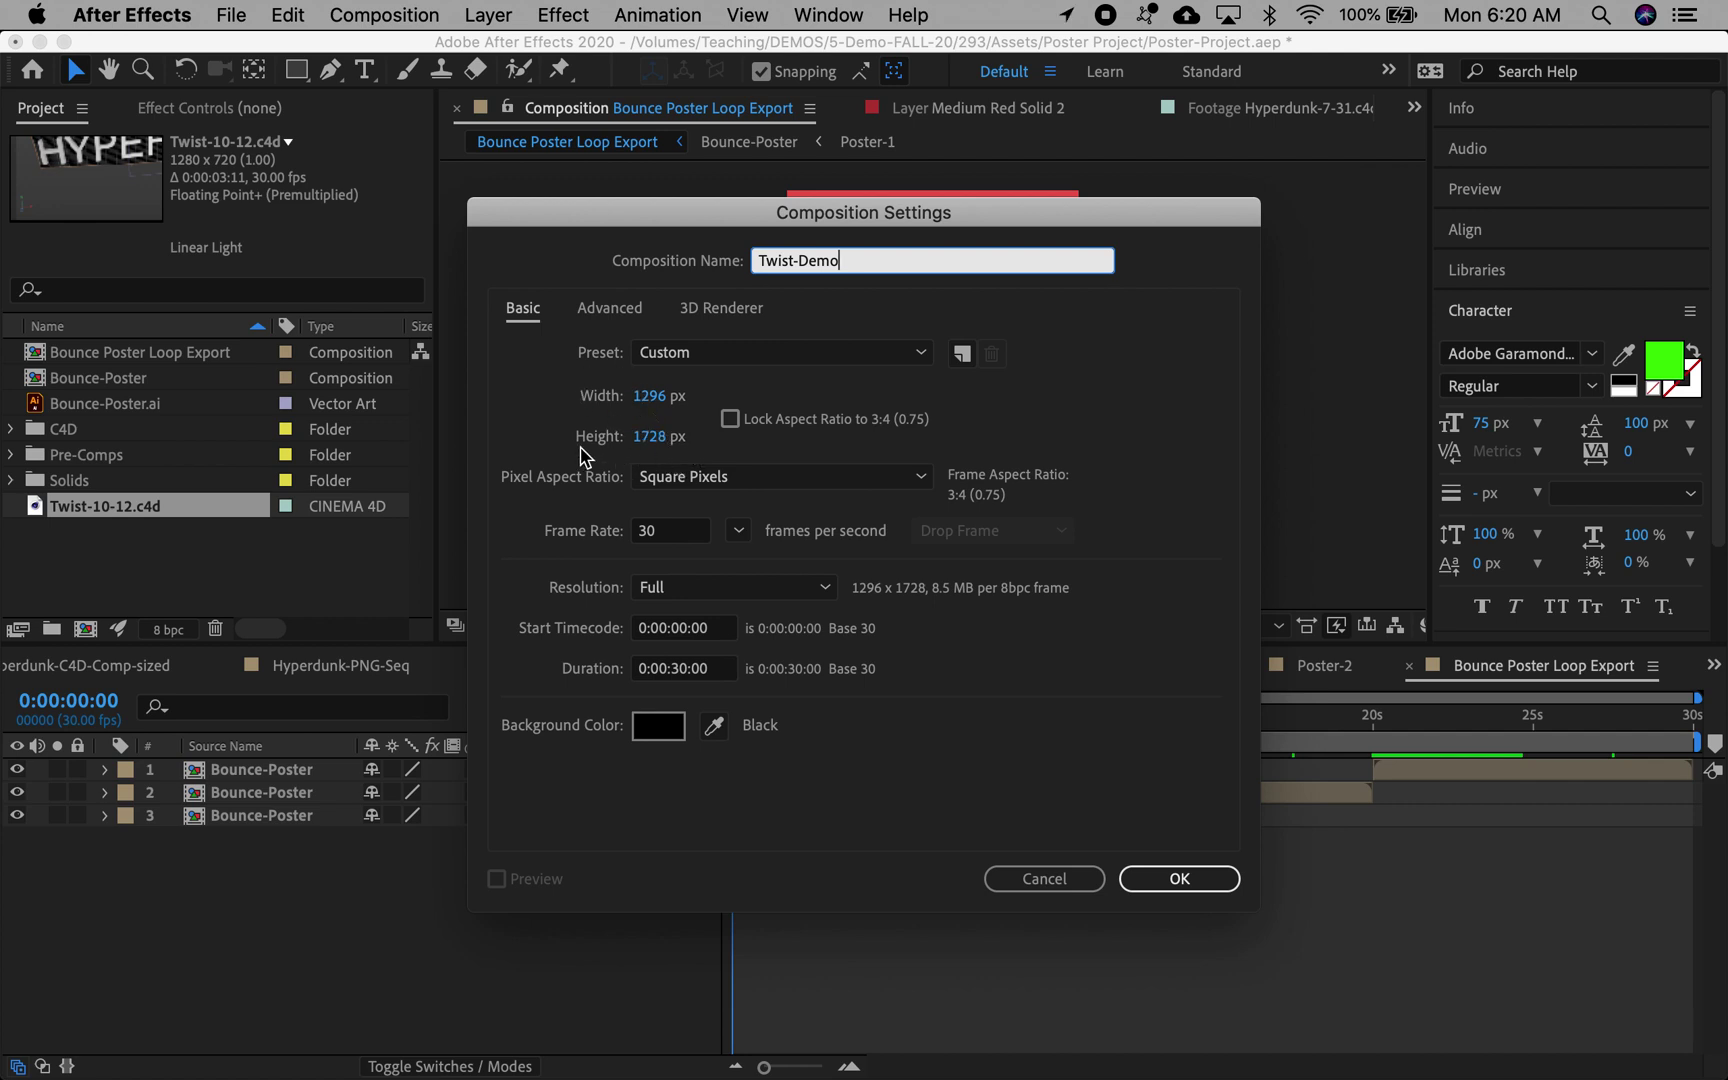
{"action": "left_click", "coordinate": [1197, 871]}
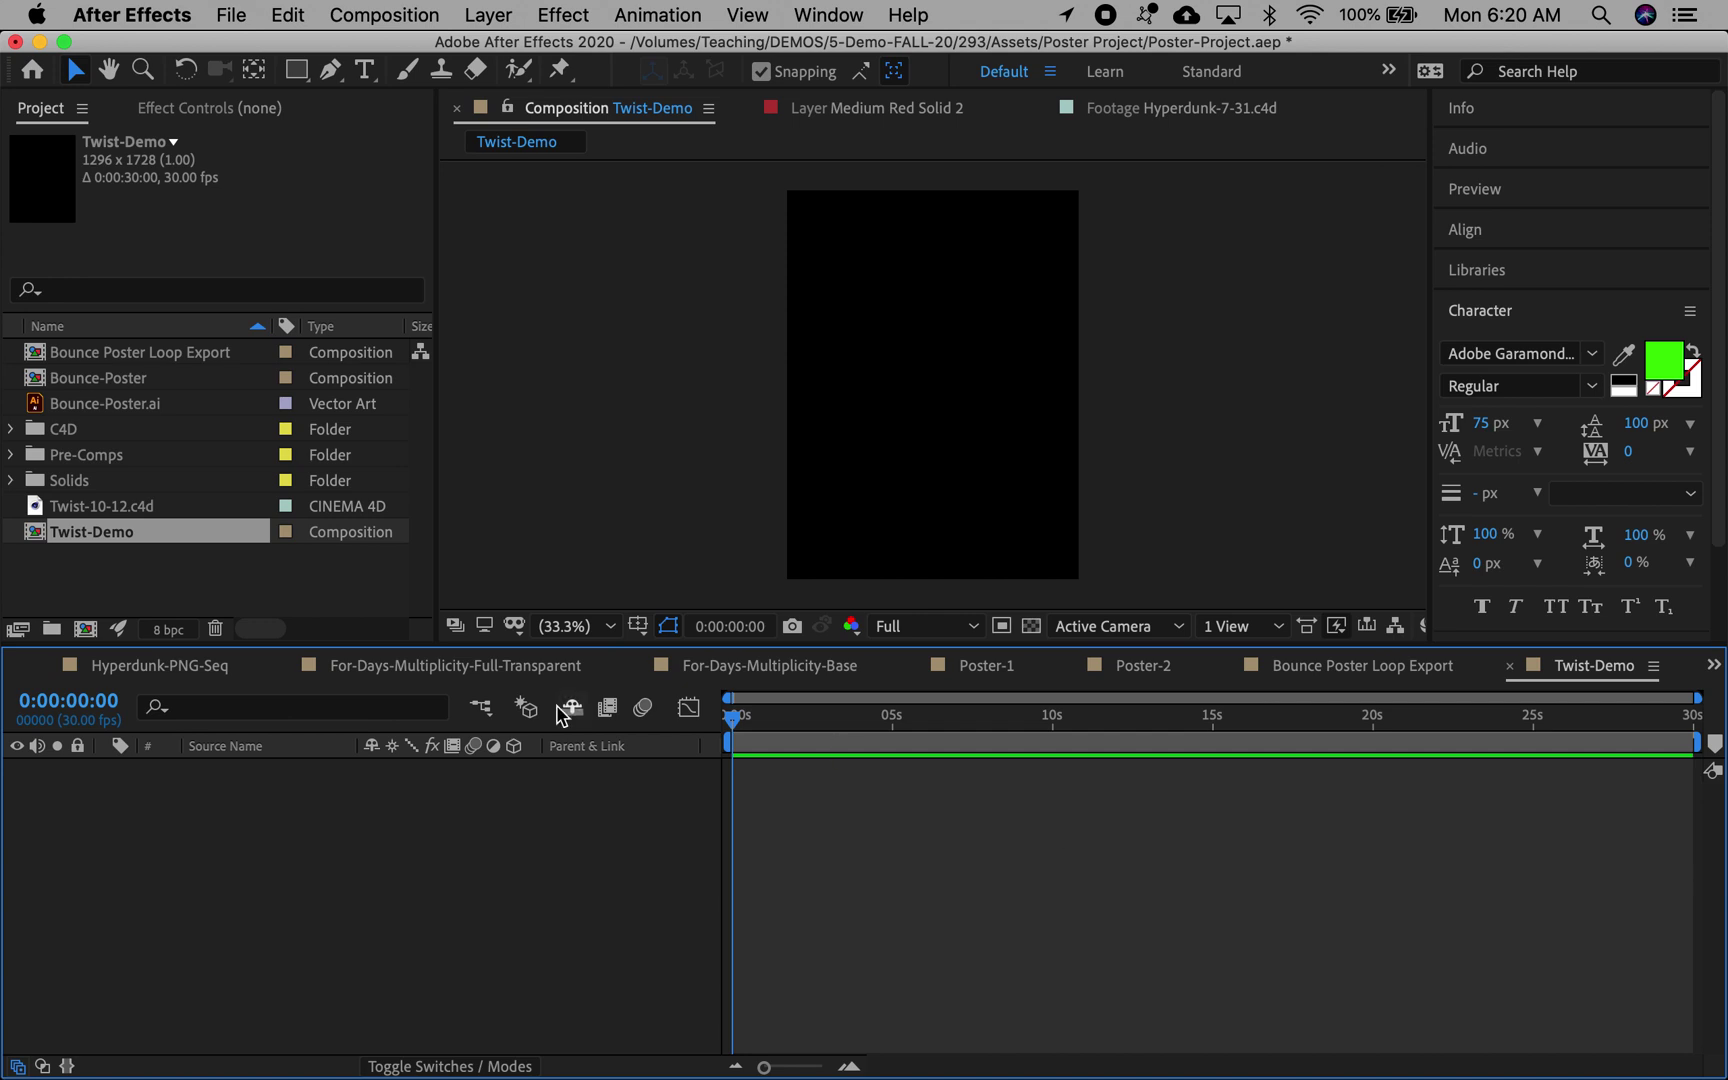
Step: Add Twist-10-12.c4d as a layer at the start of Twist-Demo and preview it over the transparency grid
{"action": "left_click", "coordinate": [57, 504]}
{"action": "left_click_drag", "start_coordinate": [33, 512], "coordinate": [191, 802]}
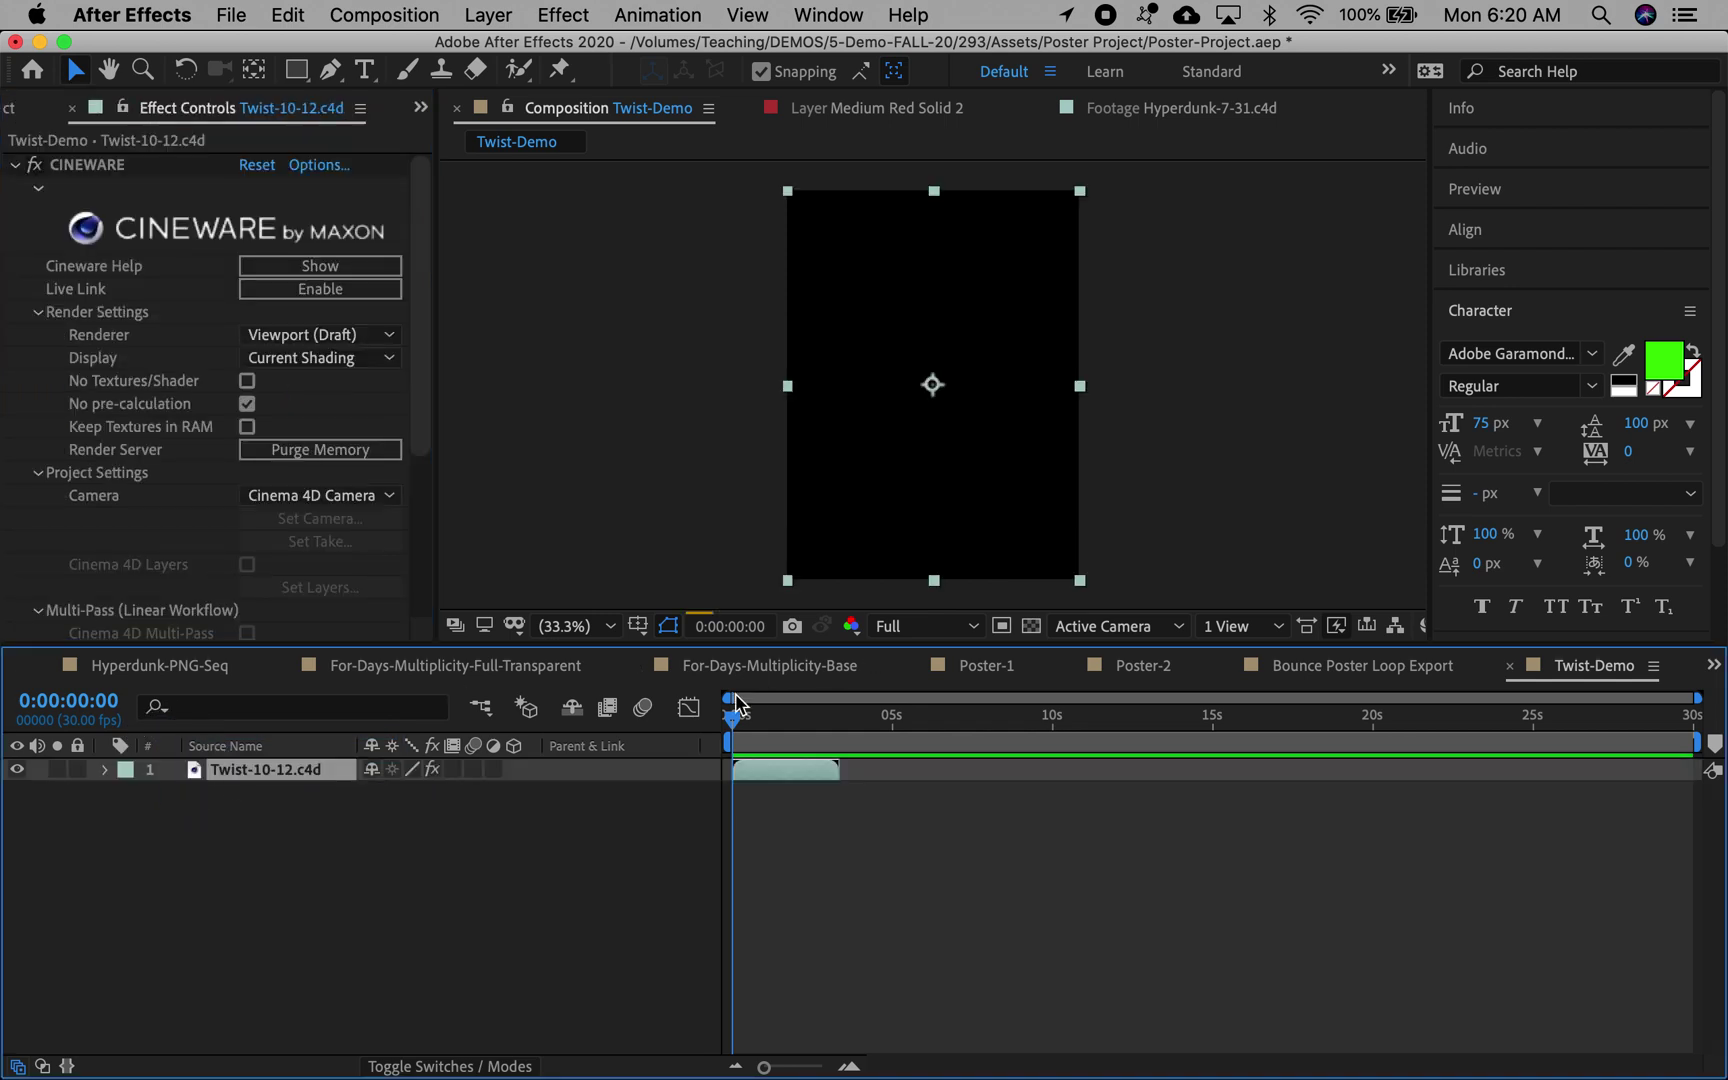
{"action": "left_click_drag", "start_coordinate": [737, 716], "coordinate": [764, 723]}
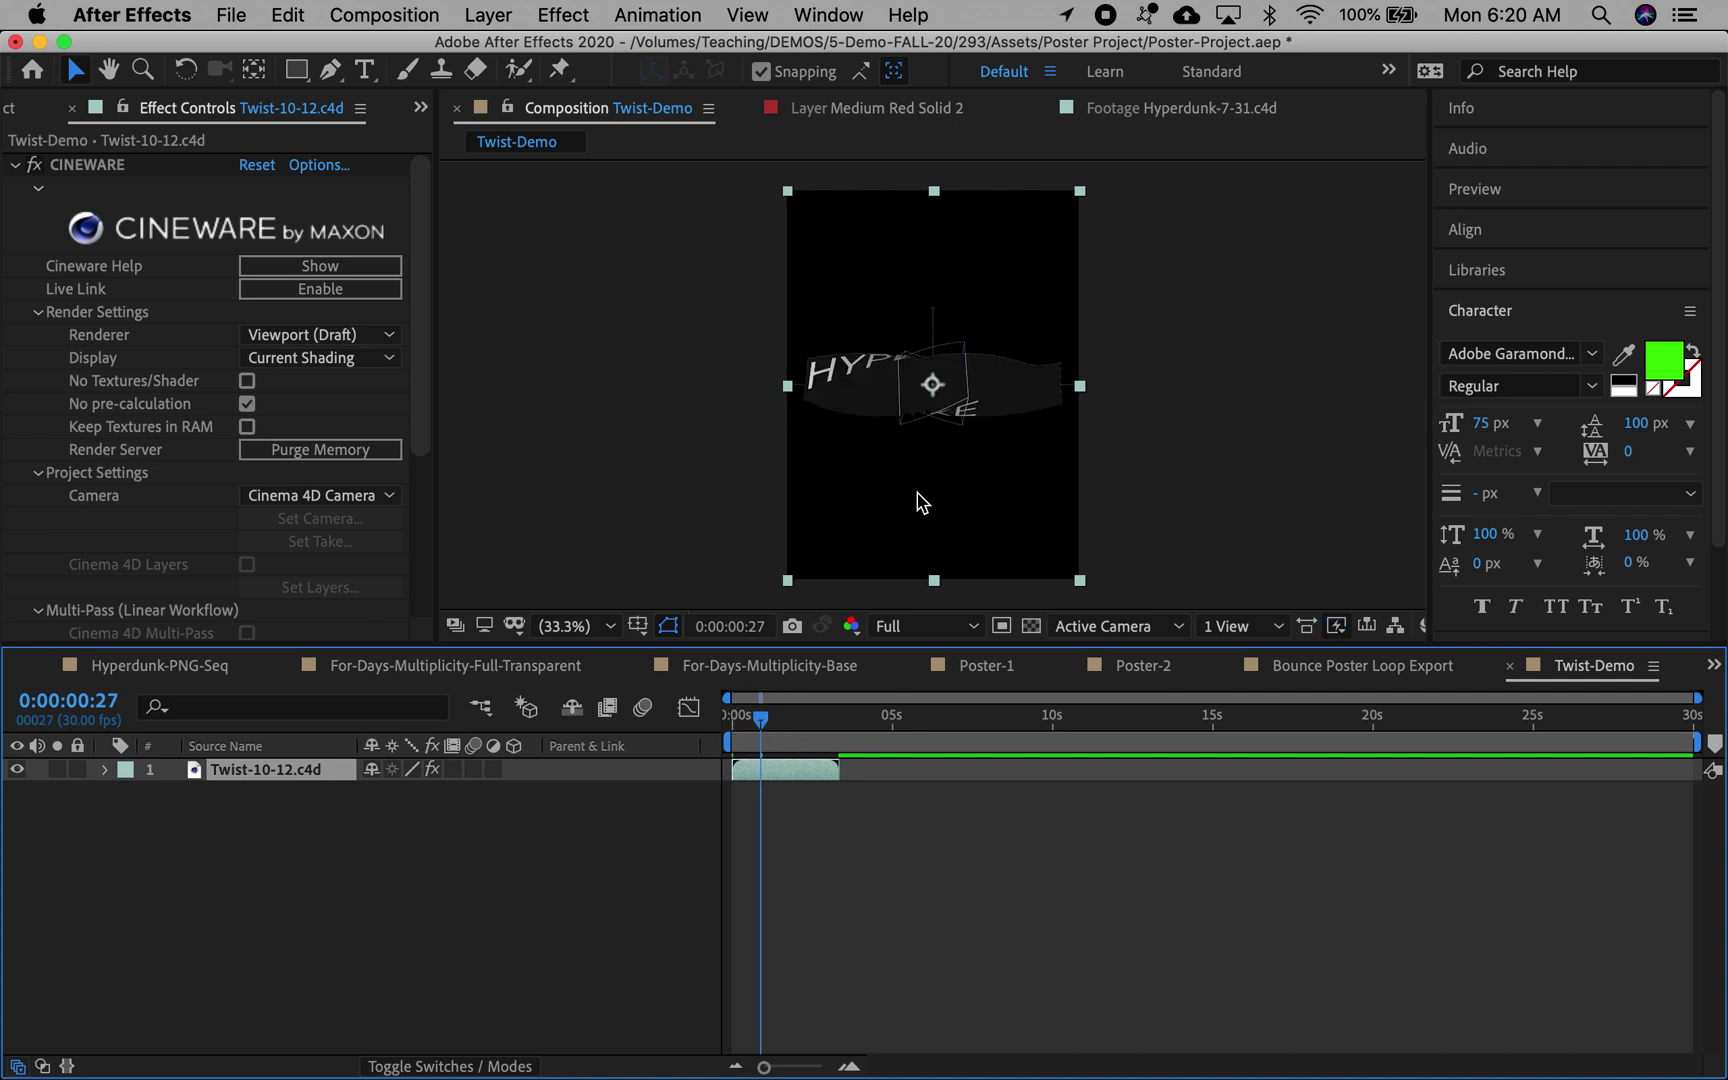
{"action": "left_click", "coordinate": [1031, 626]}
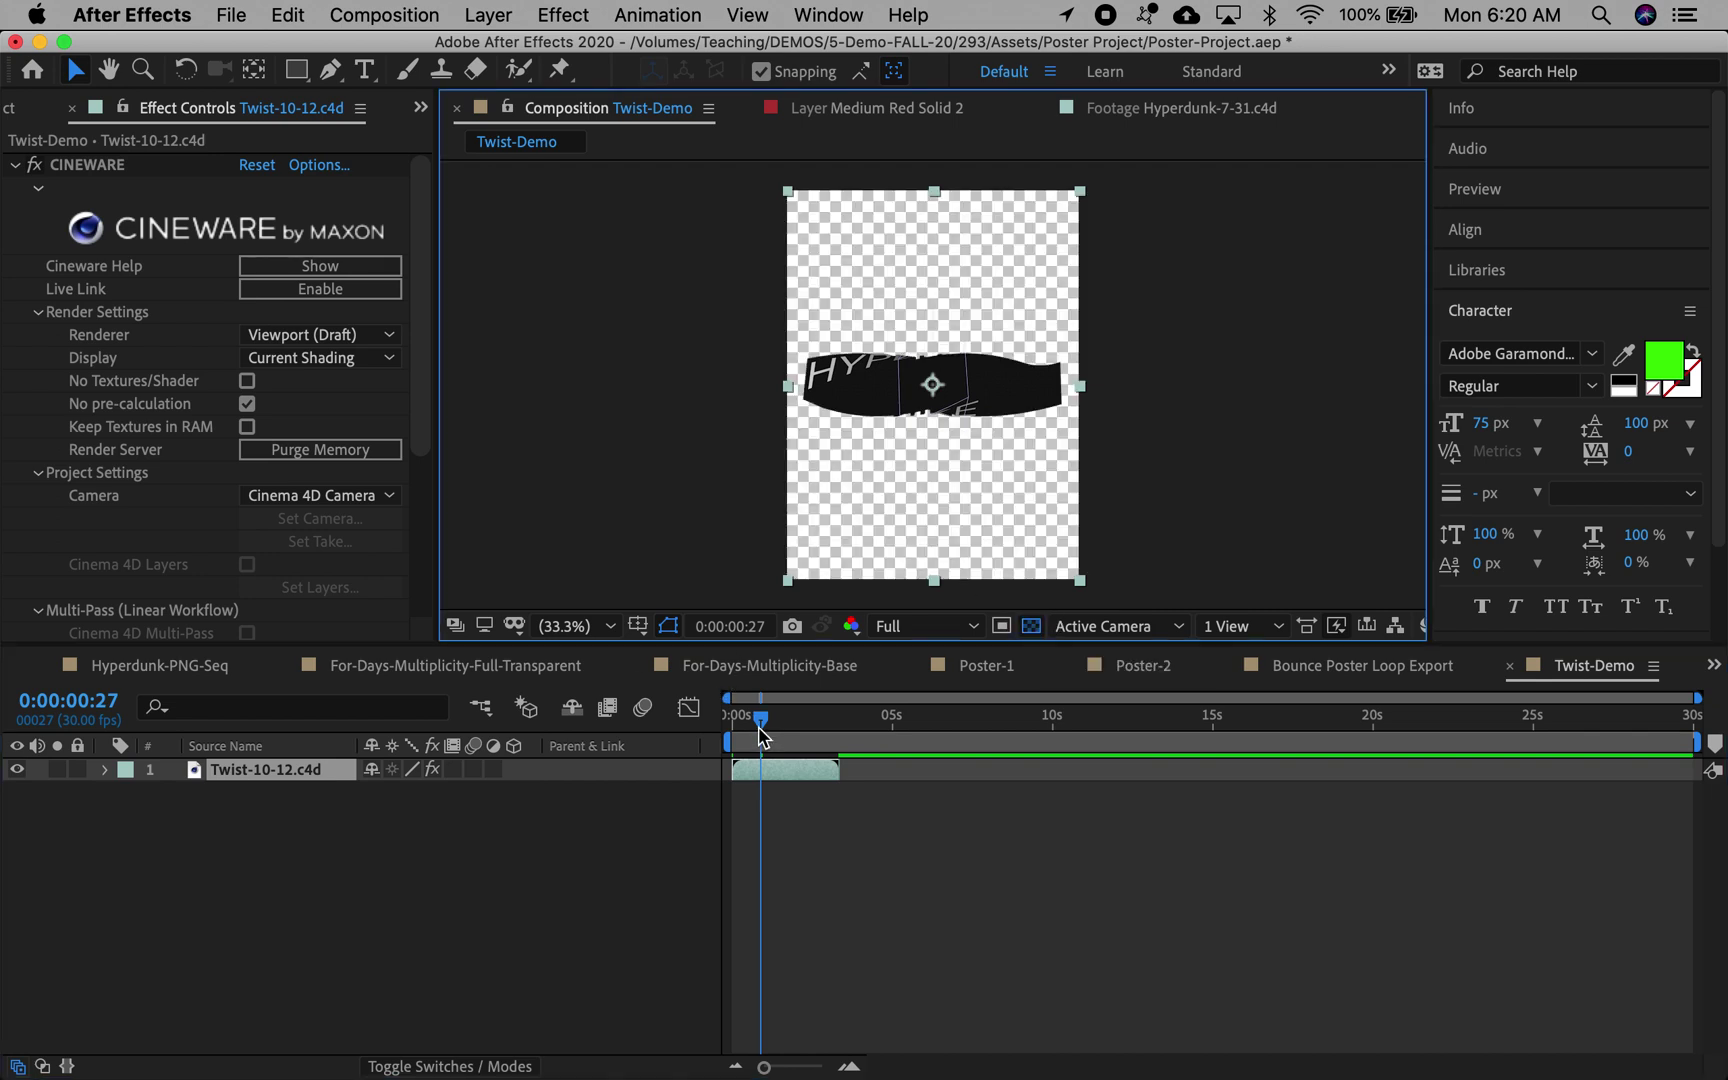
{"action": "mouse_move", "coordinate": [760, 736]}
{"action": "left_mouse_down"}
{"action": "mouse_move", "coordinate": [800, 730]}
{"action": "mouse_move", "coordinate": [769, 719]}
{"action": "left_mouse_up"}
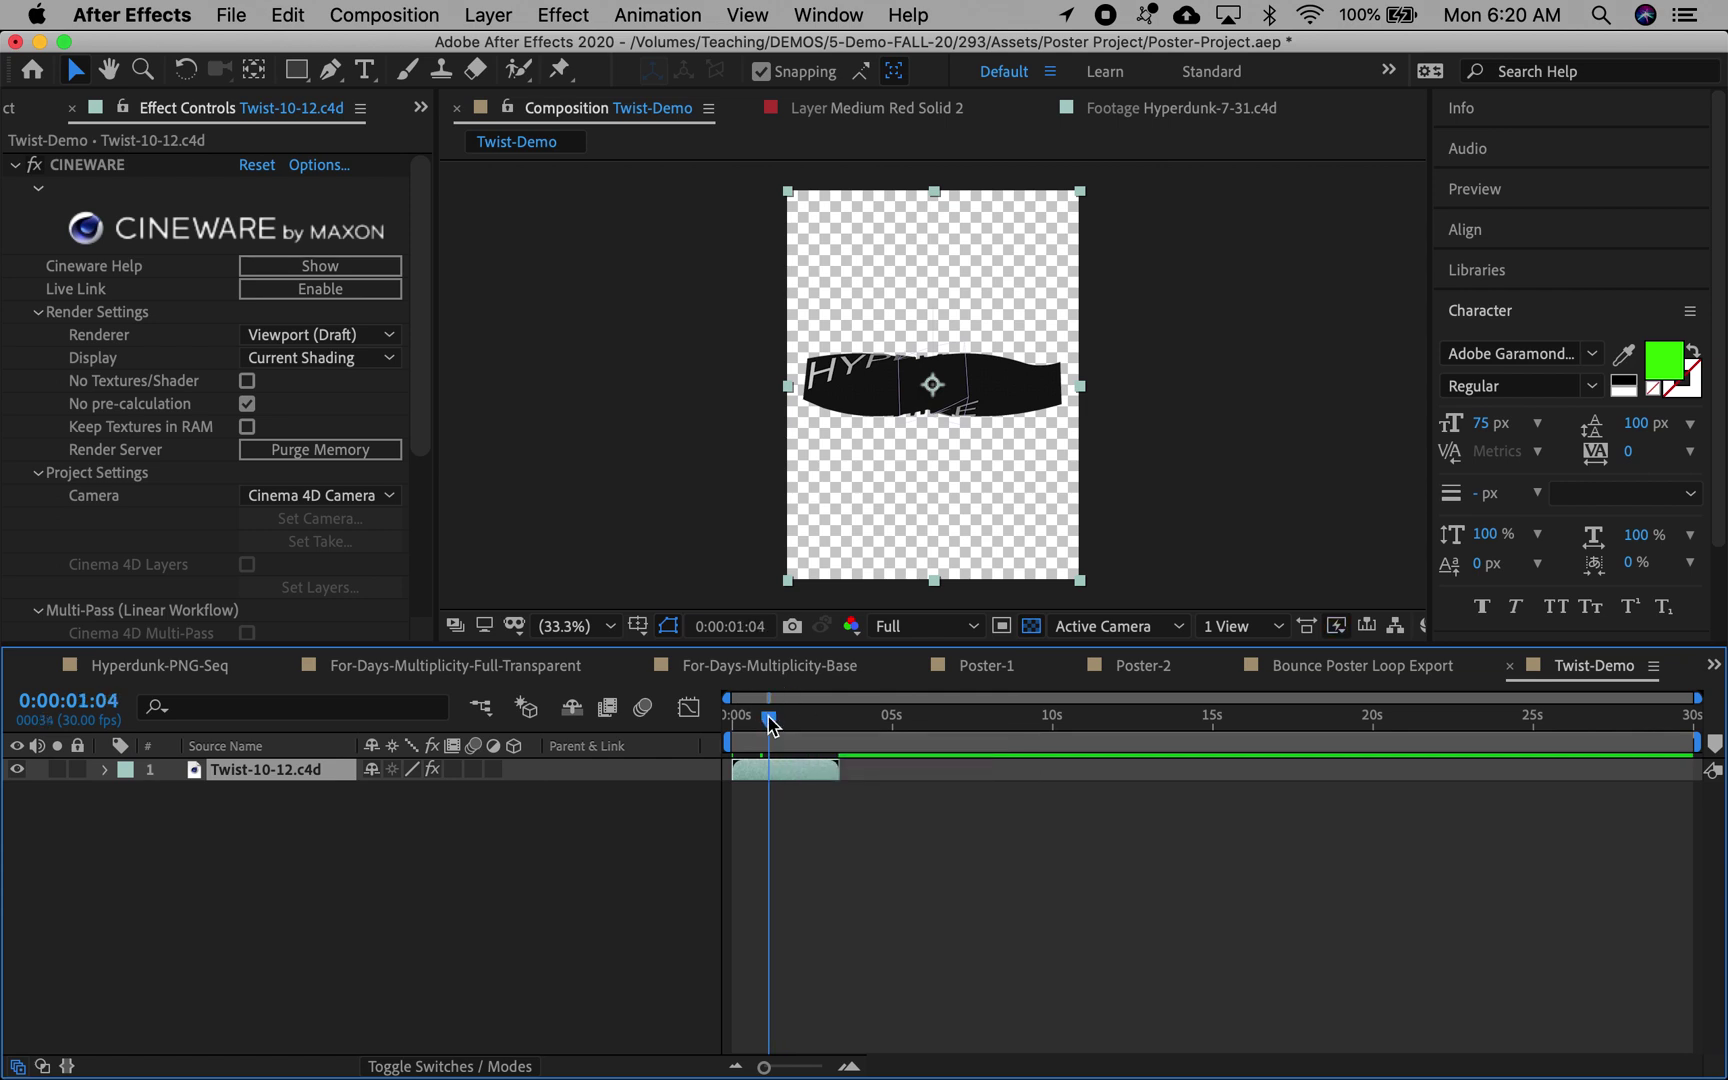
Step: Switch to Cinema 4D, pull the camera back by setting its Z position to -1500 cm, and save the scene
{"action": "mouse_move", "coordinate": [664, 1074]}
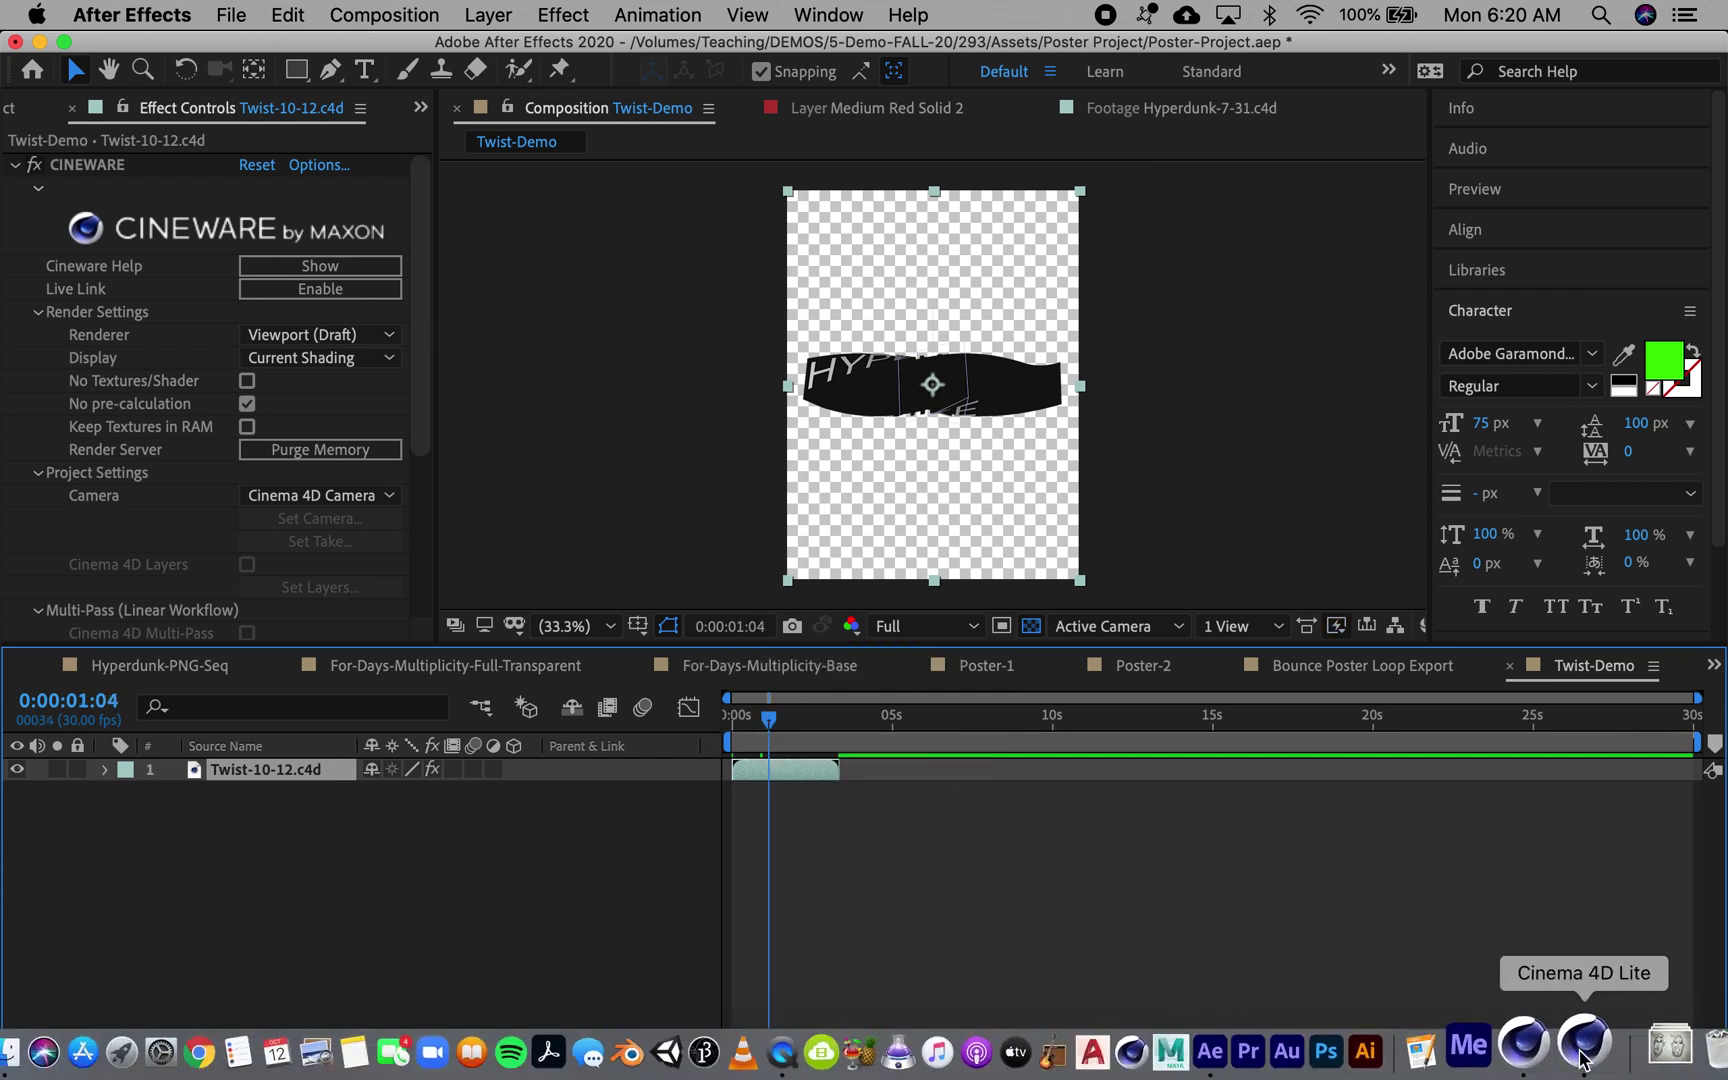
{"action": "left_click", "coordinate": [1582, 1045]}
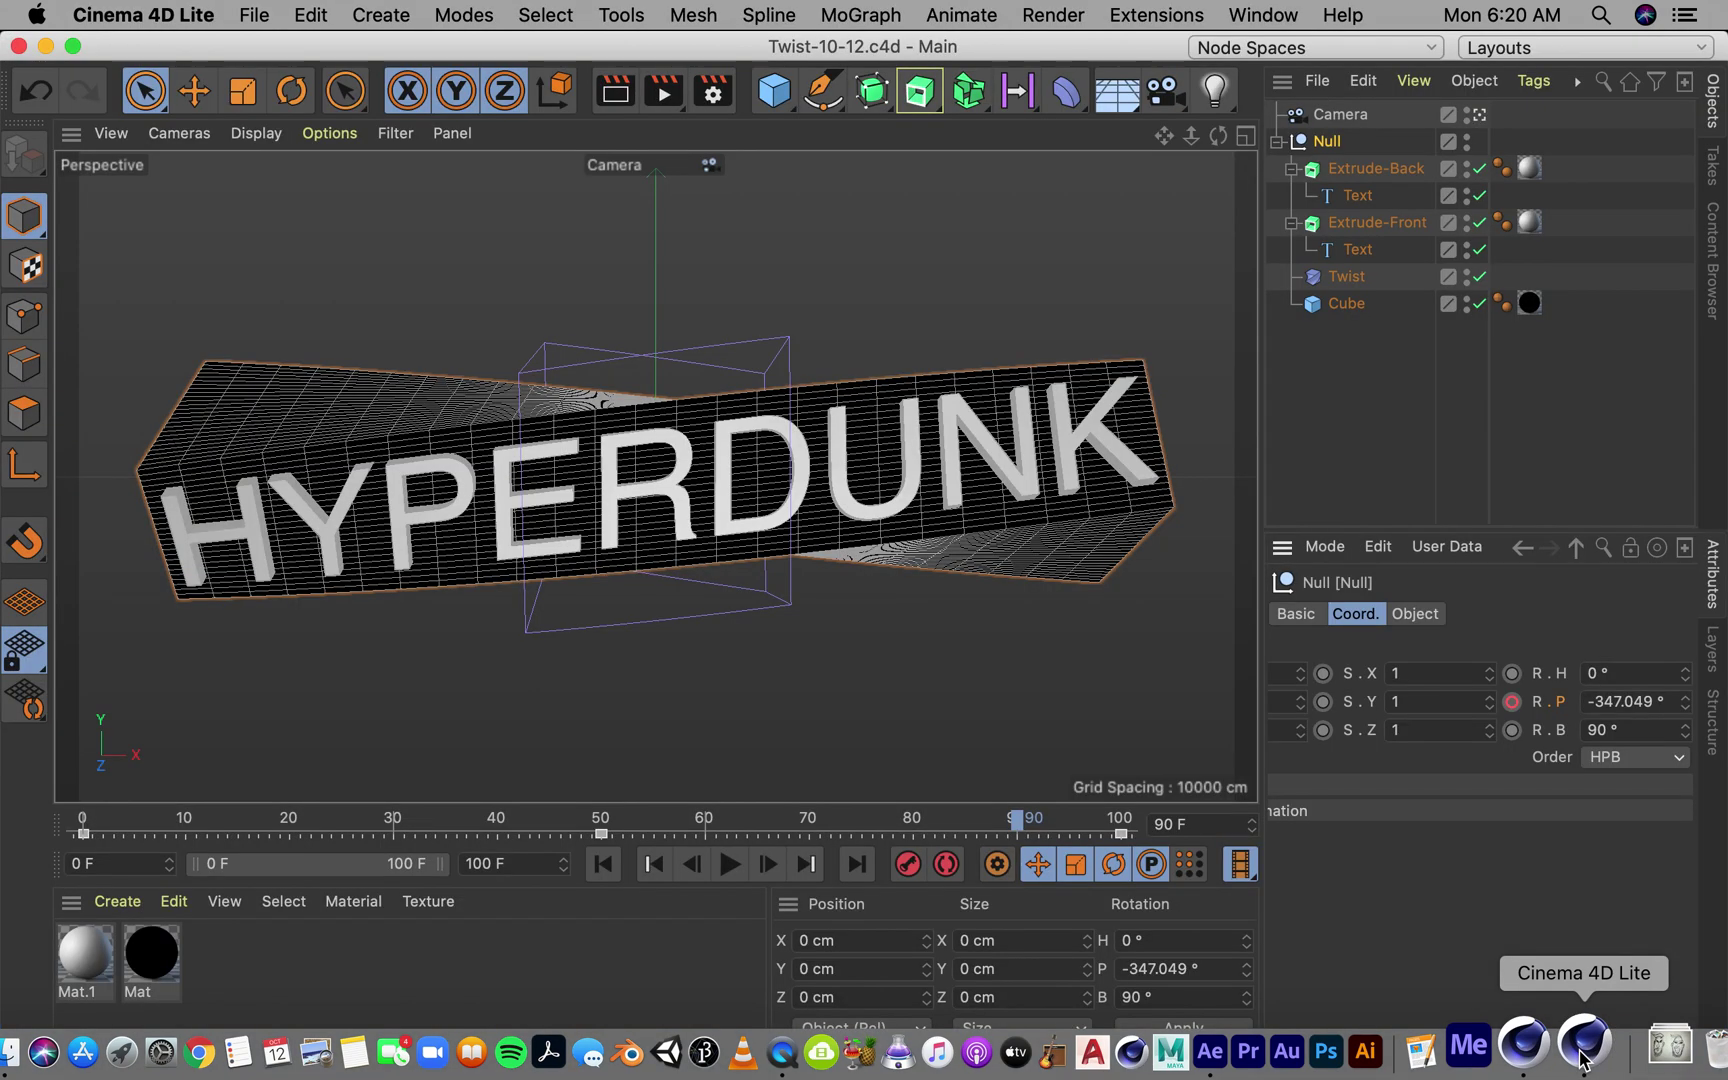
{"action": "left_click", "coordinate": [1528, 118]}
{"action": "left_click", "coordinate": [1367, 115]}
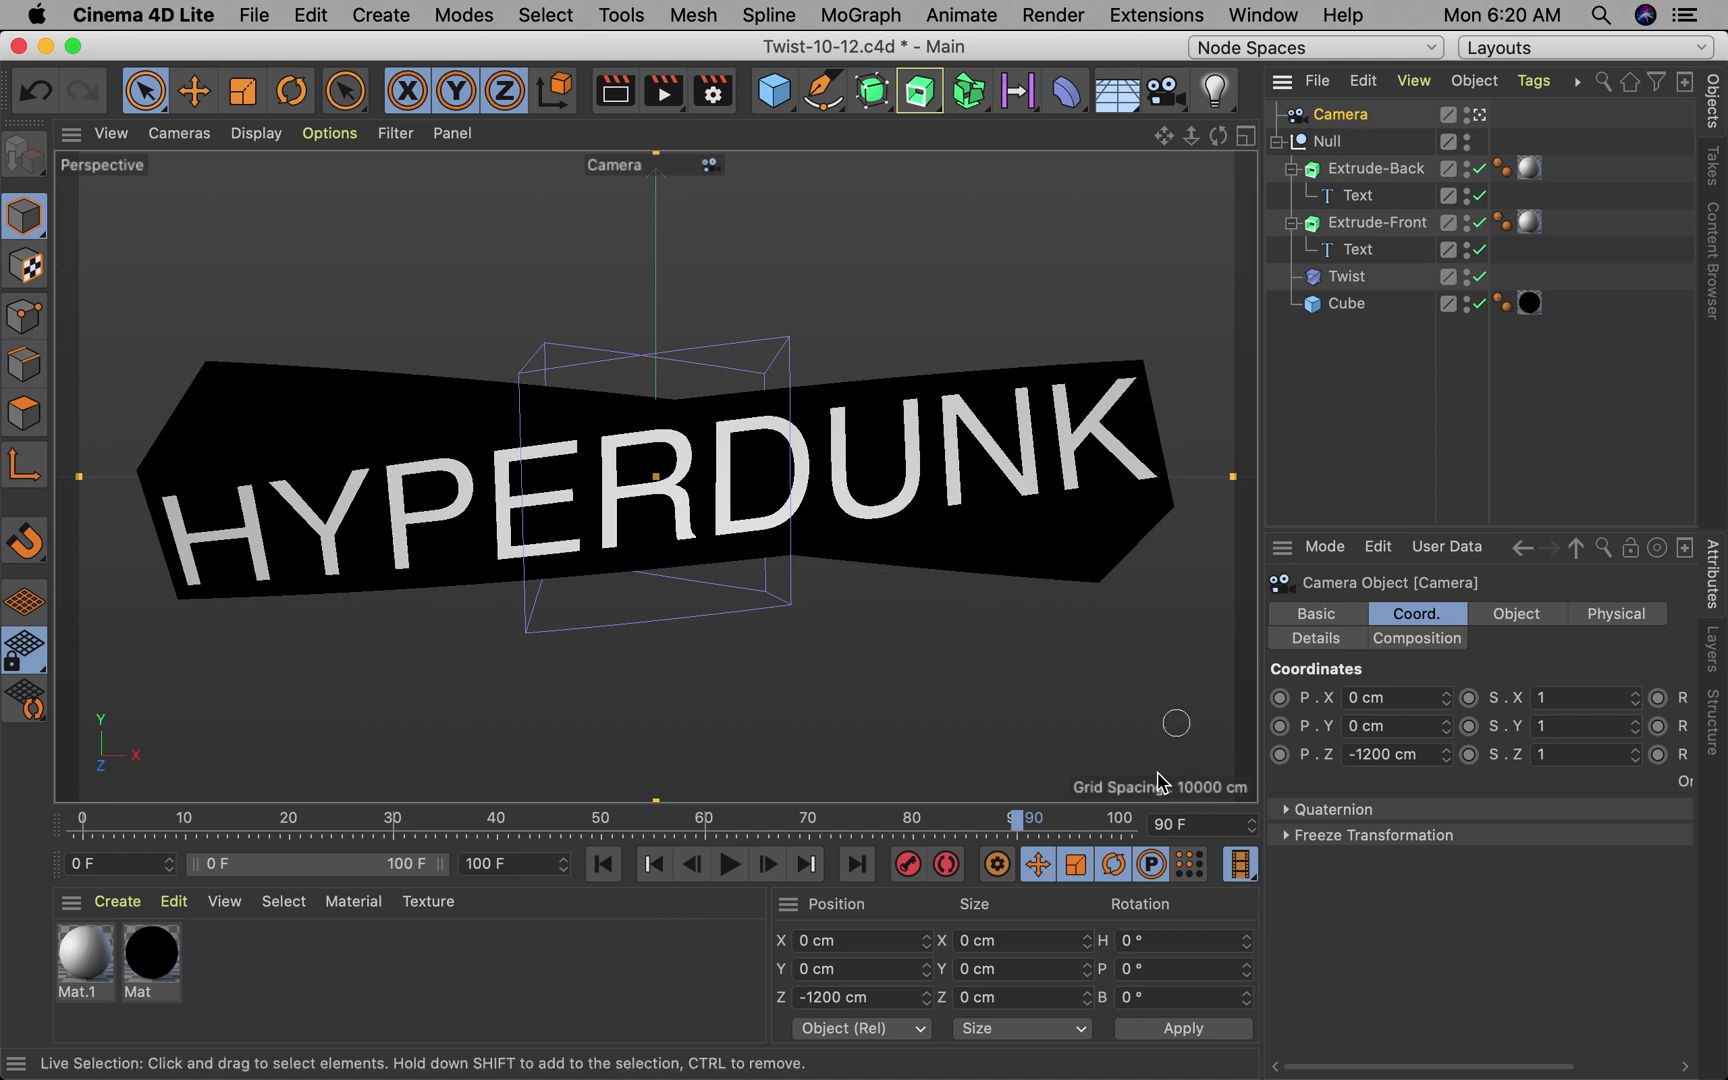
{"action": "left_click", "coordinate": [1370, 755]}
{"action": "type", "text": "5"}
{"action": "key", "text": "Return"}
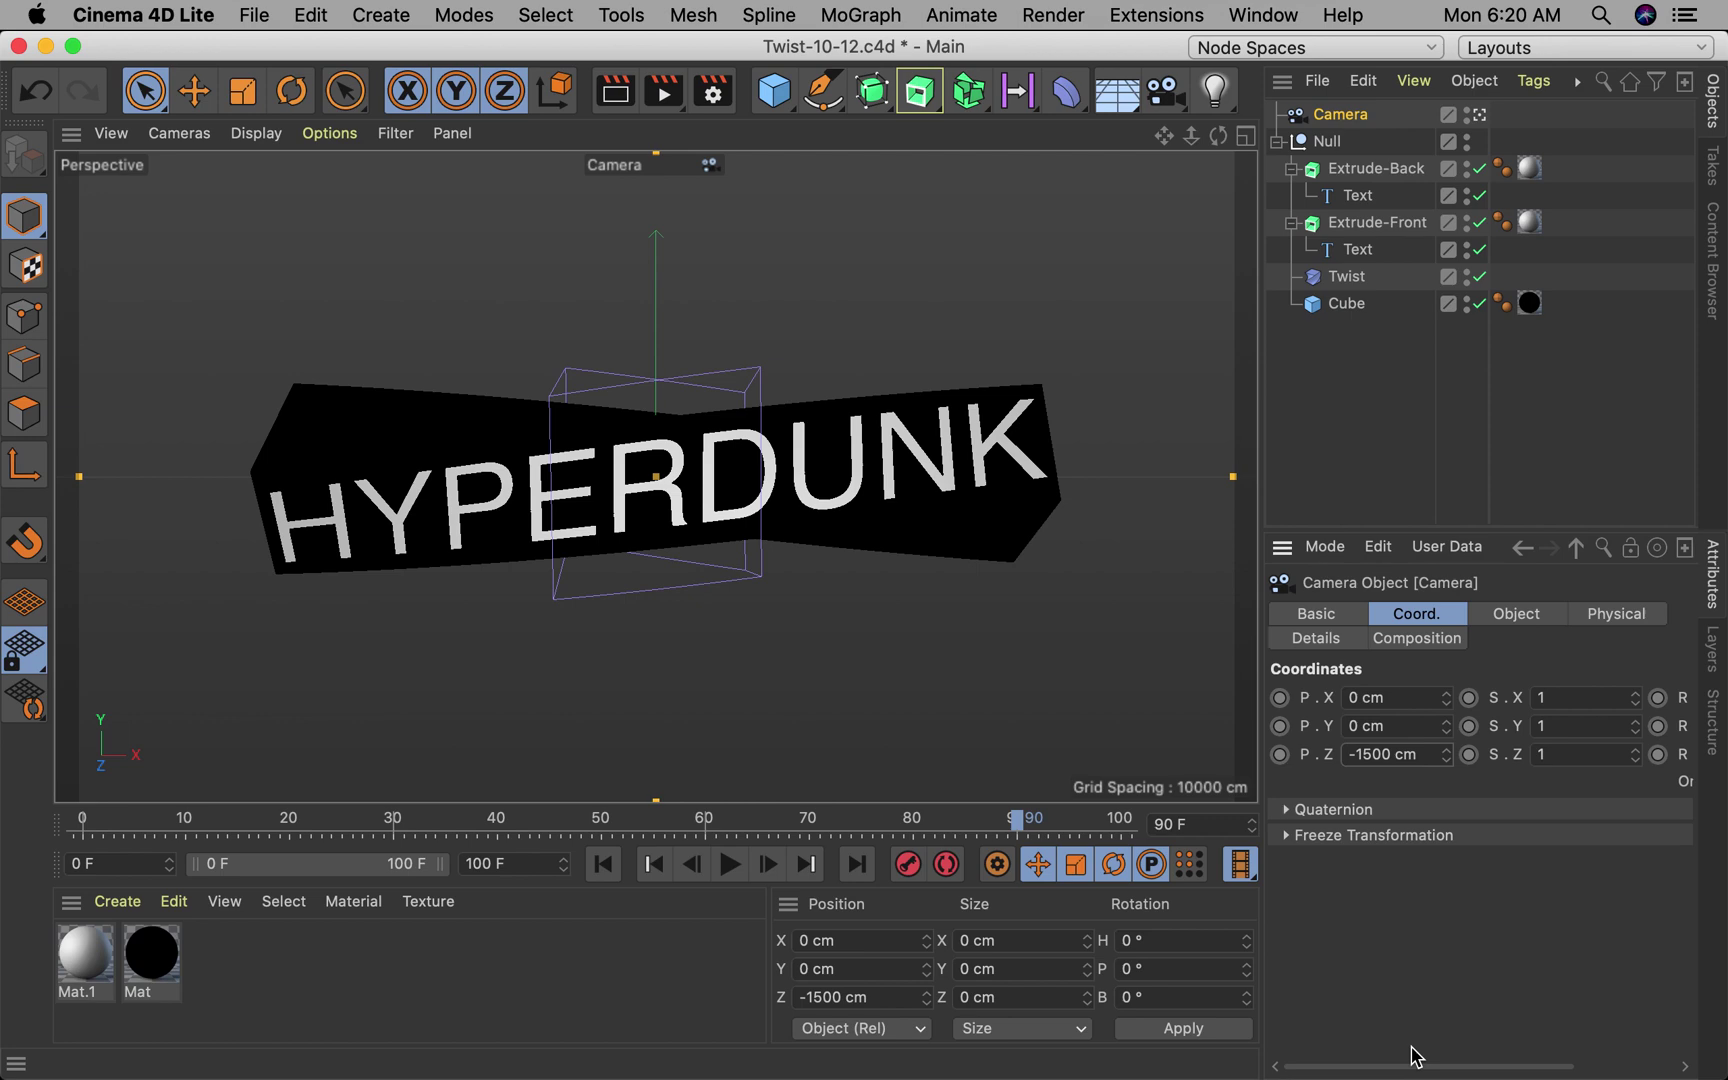
{"action": "key", "text": "super+s"}
Step: Switch to After Effects and set the Cineware renderer of the Twist-10-12.c4d layer to Current
{"action": "mouse_move", "coordinate": [1368, 1075]}
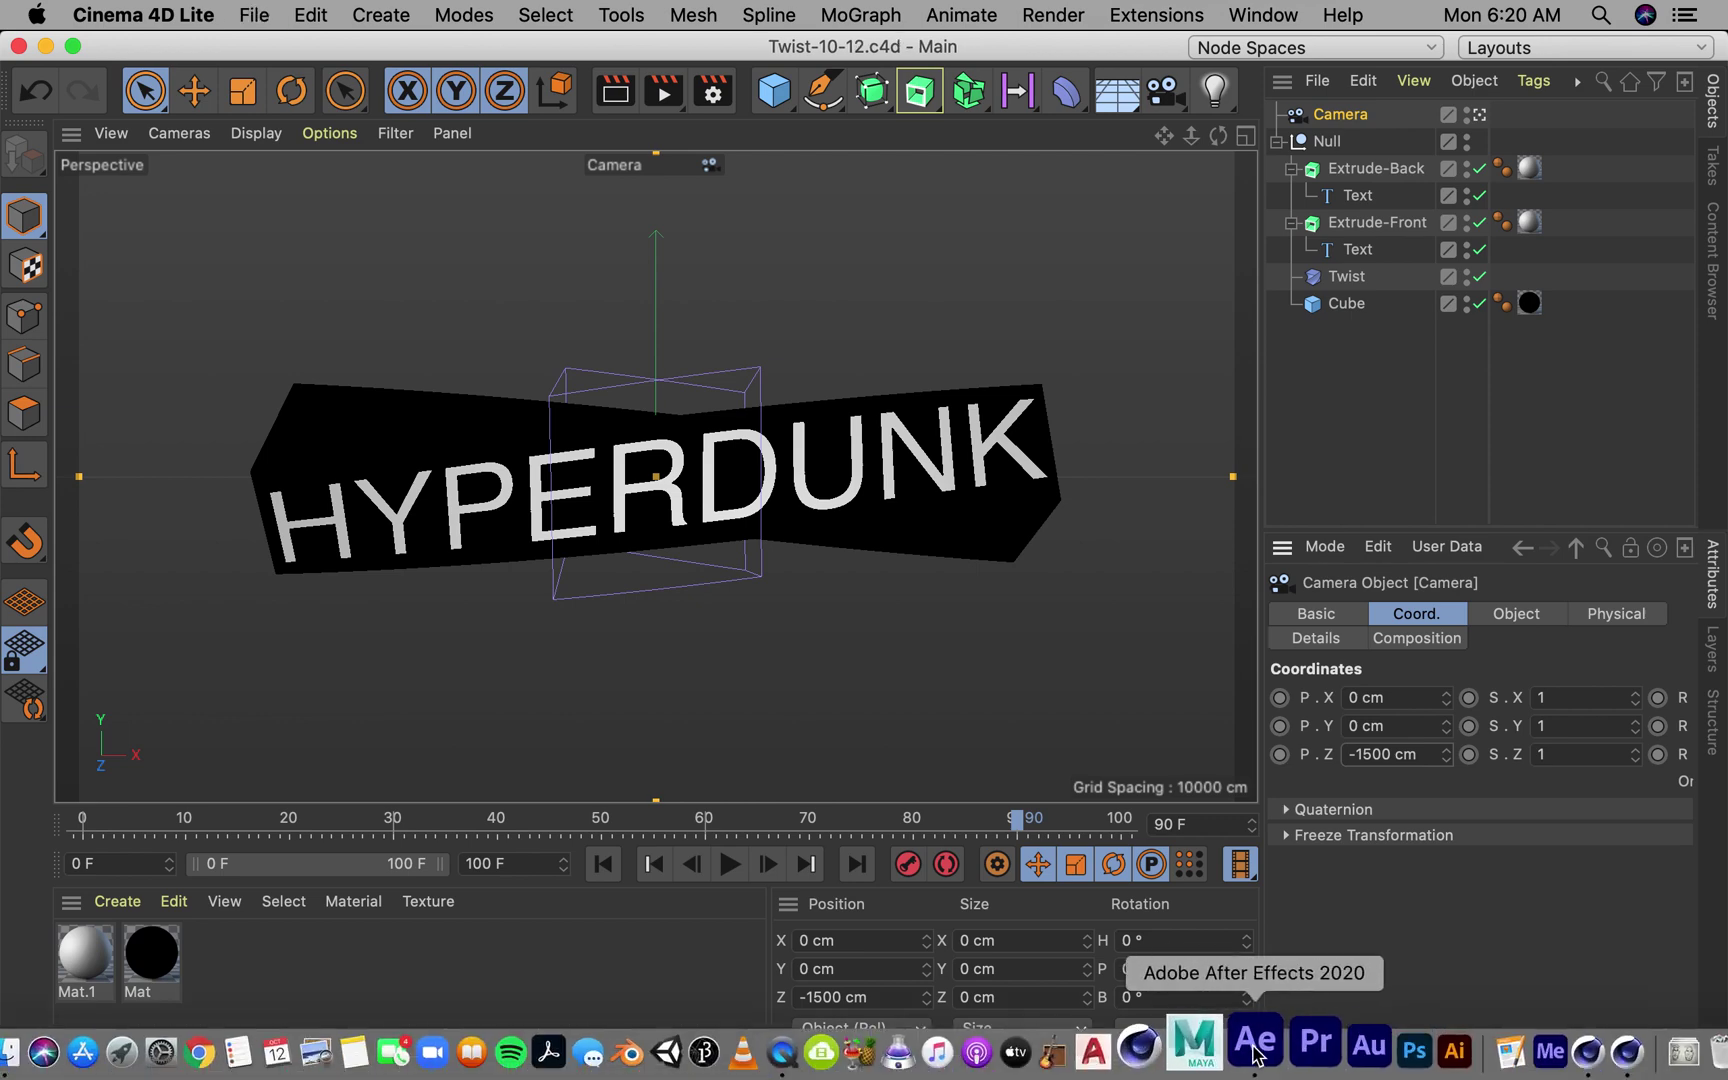
{"action": "left_click", "coordinate": [1256, 1052]}
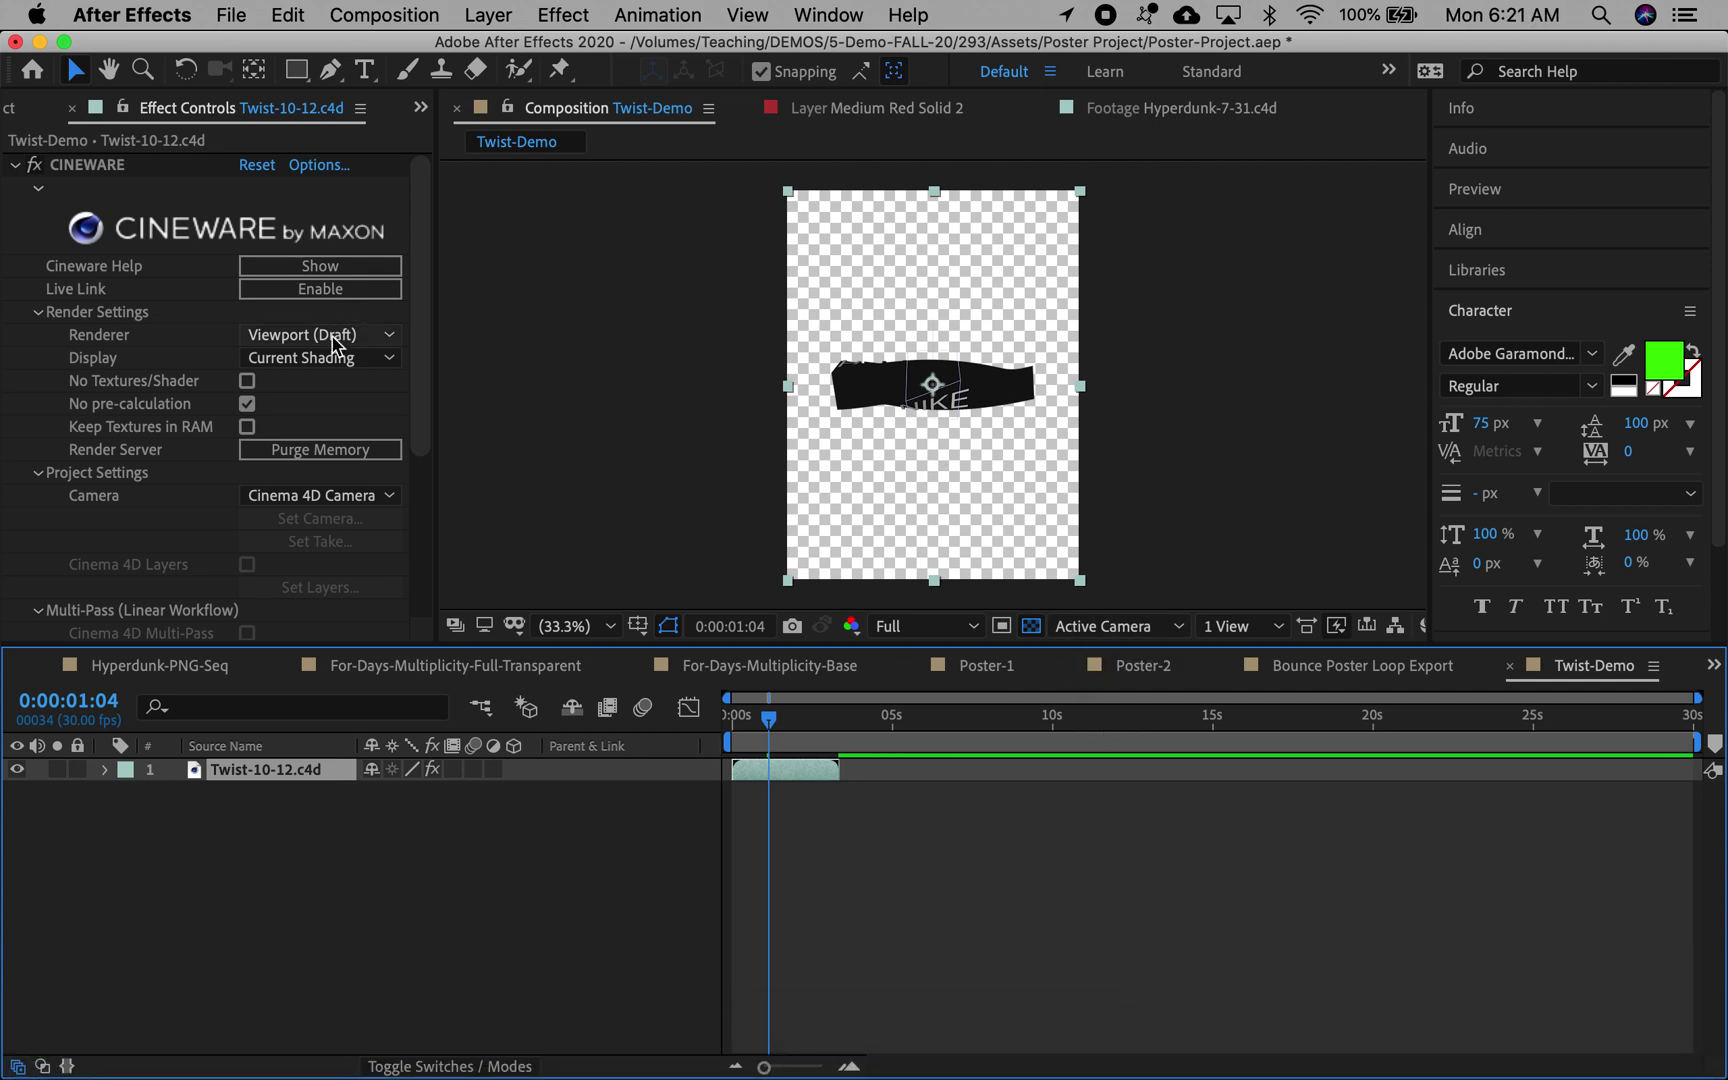
{"action": "left_click", "coordinate": [291, 337]}
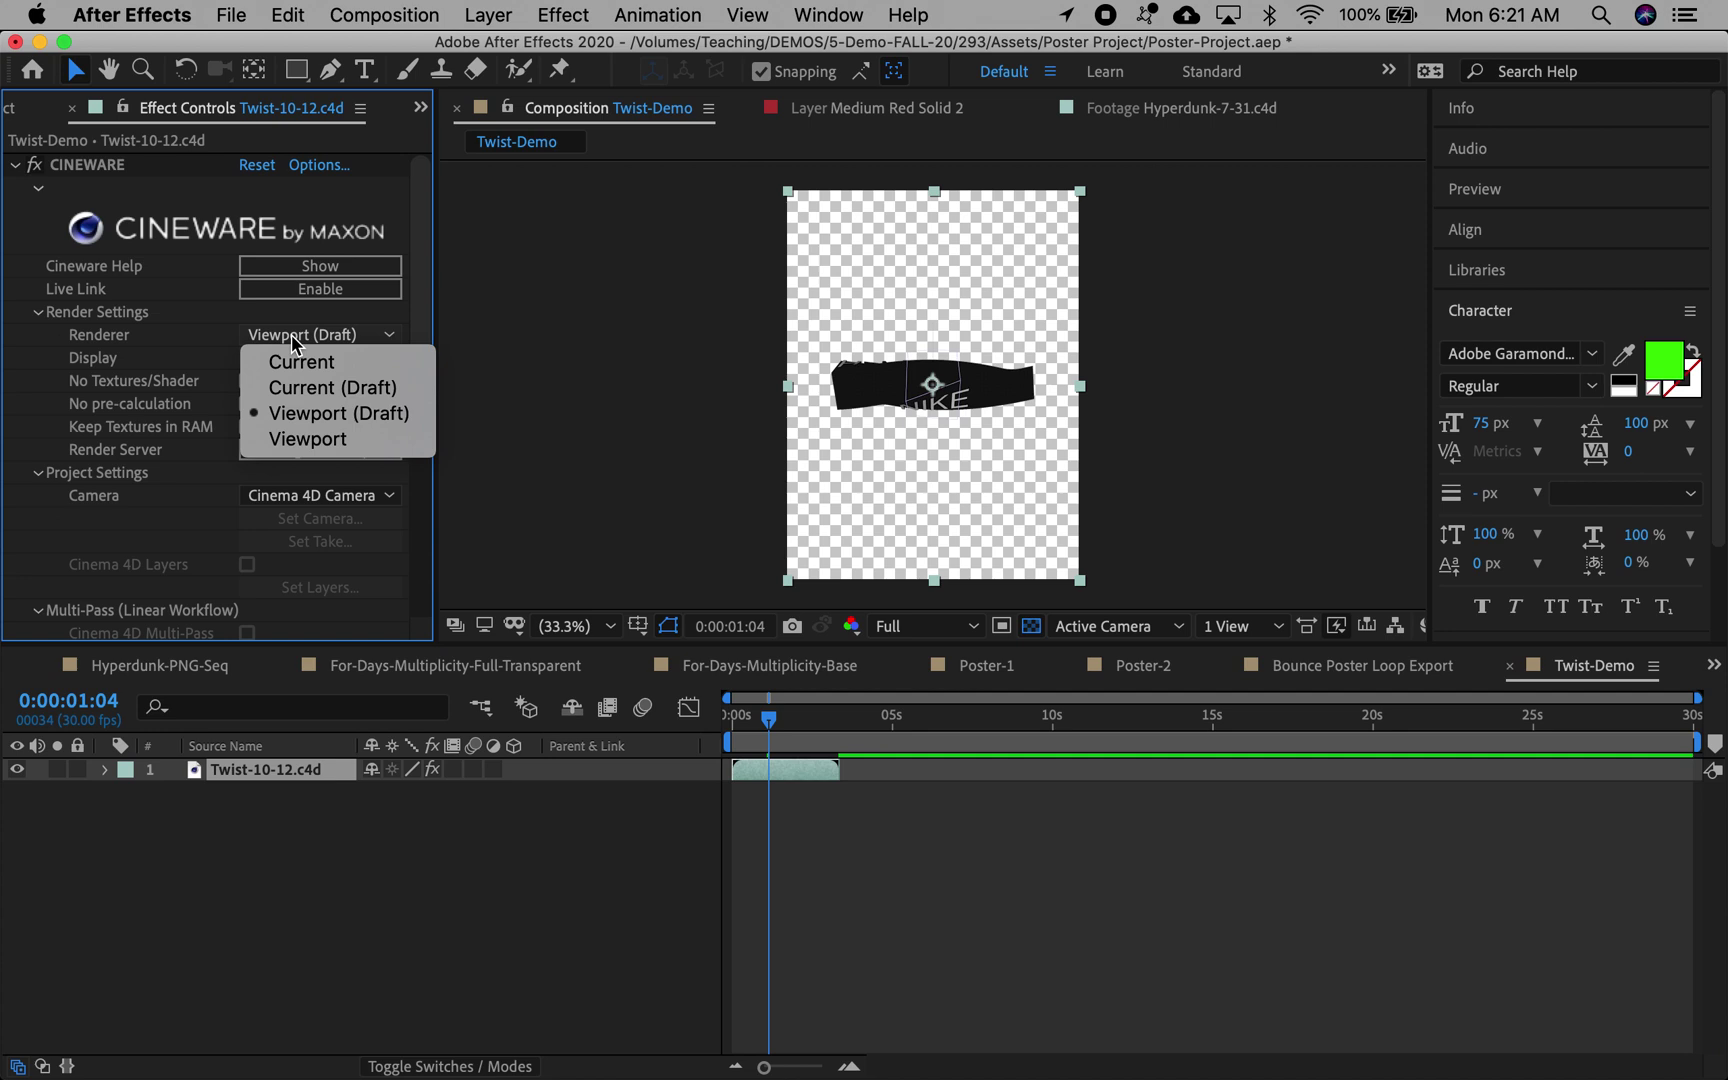
{"action": "left_click", "coordinate": [291, 361]}
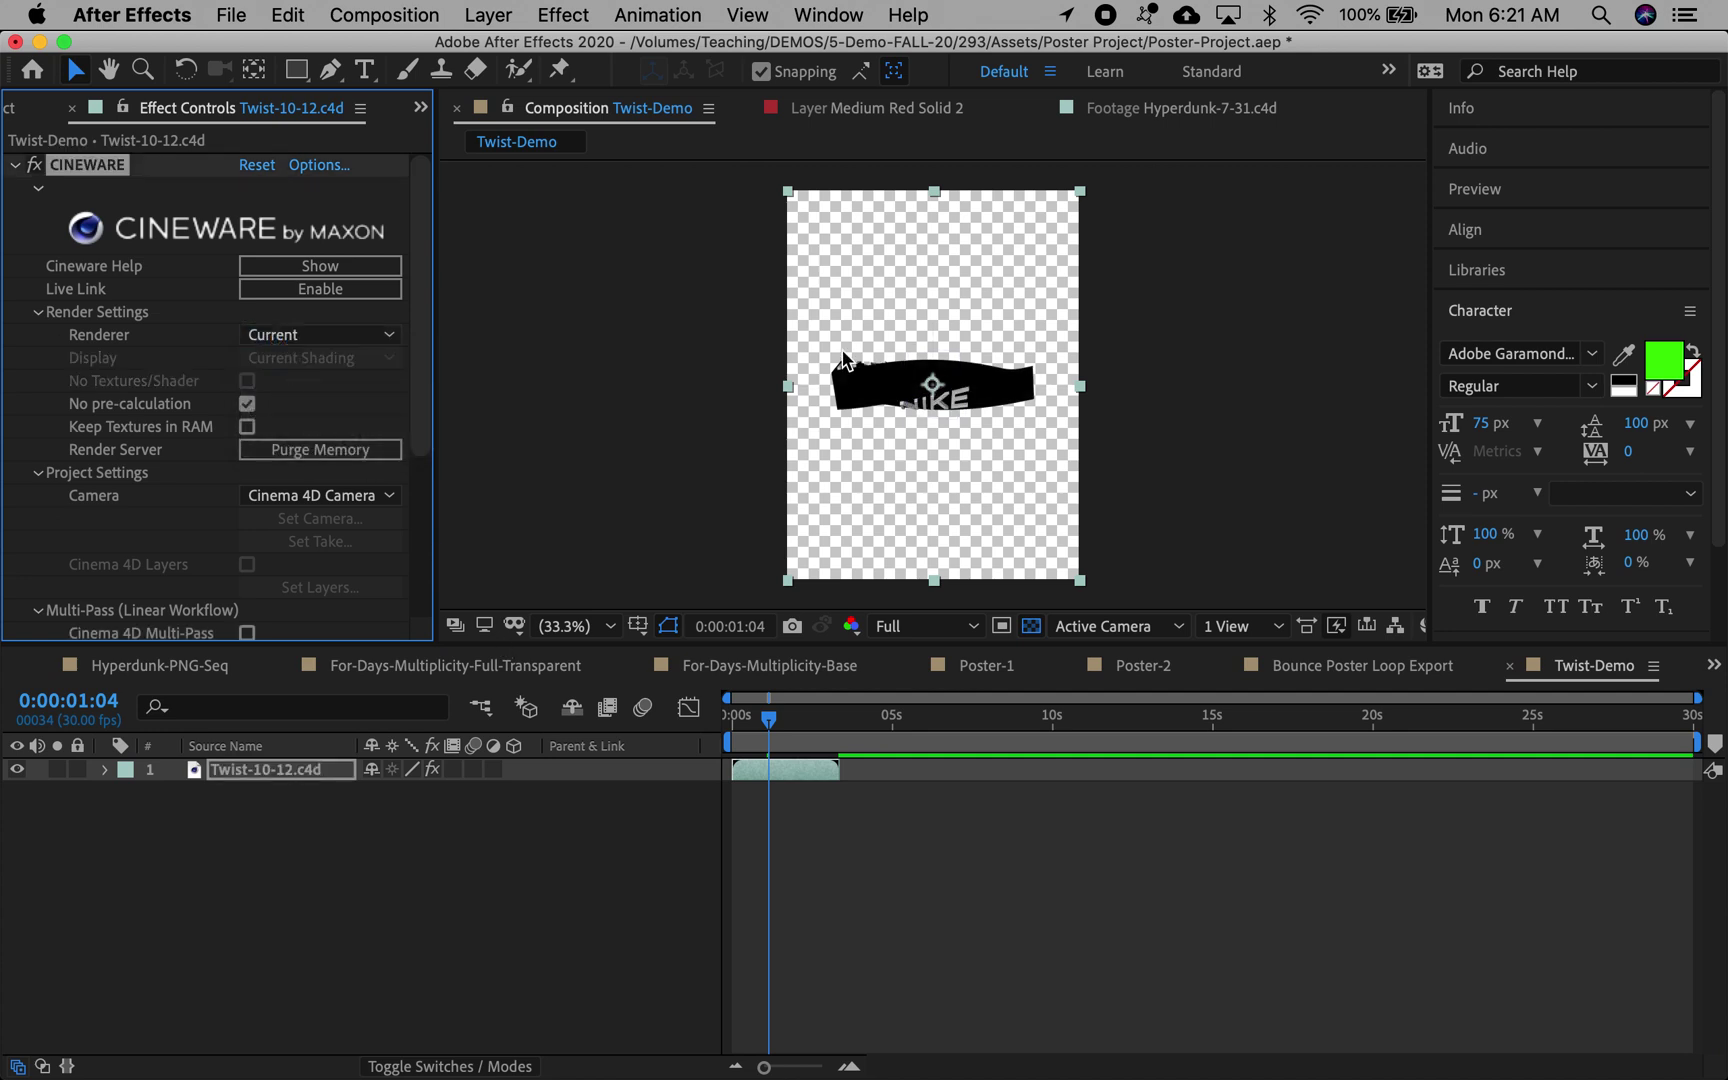
Step: Add Medium Red Solid 1 from the Solids folder to Twist-Demo, beneath the Twist-10-12.c4d layer
{"action": "left_click", "coordinate": [20, 110]}
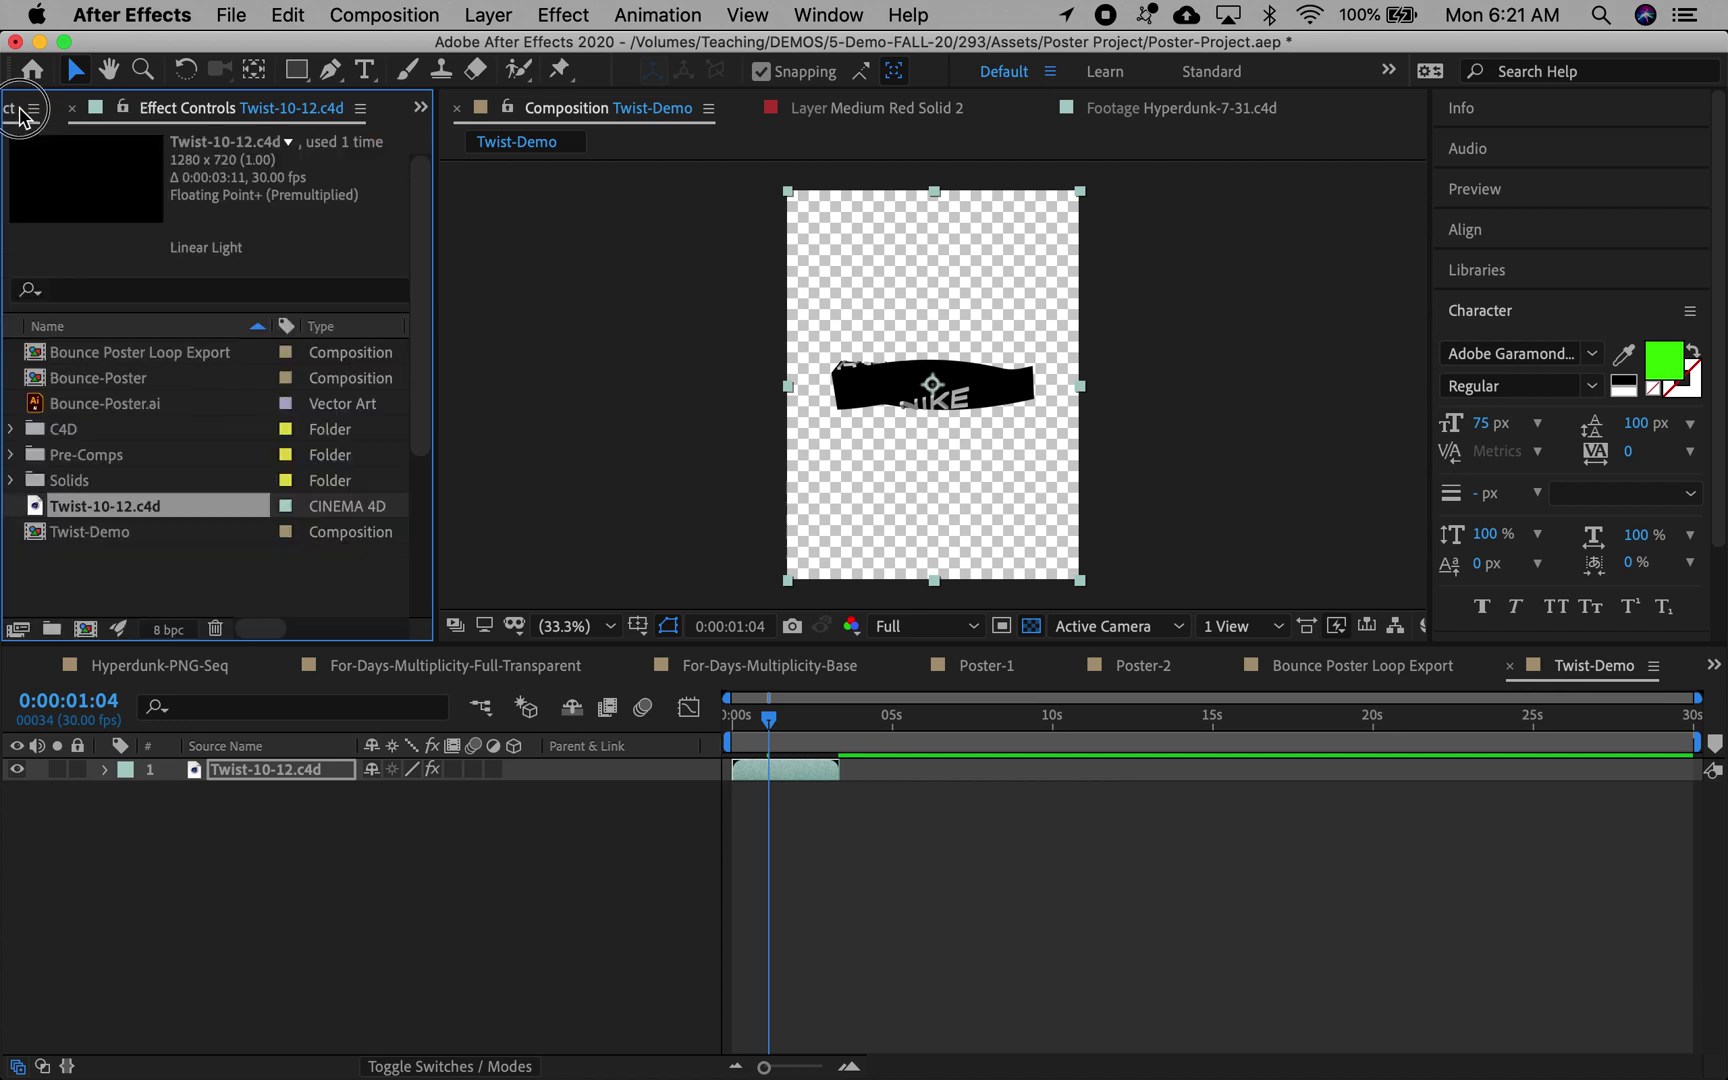
{"action": "left_click", "coordinate": [11, 481]}
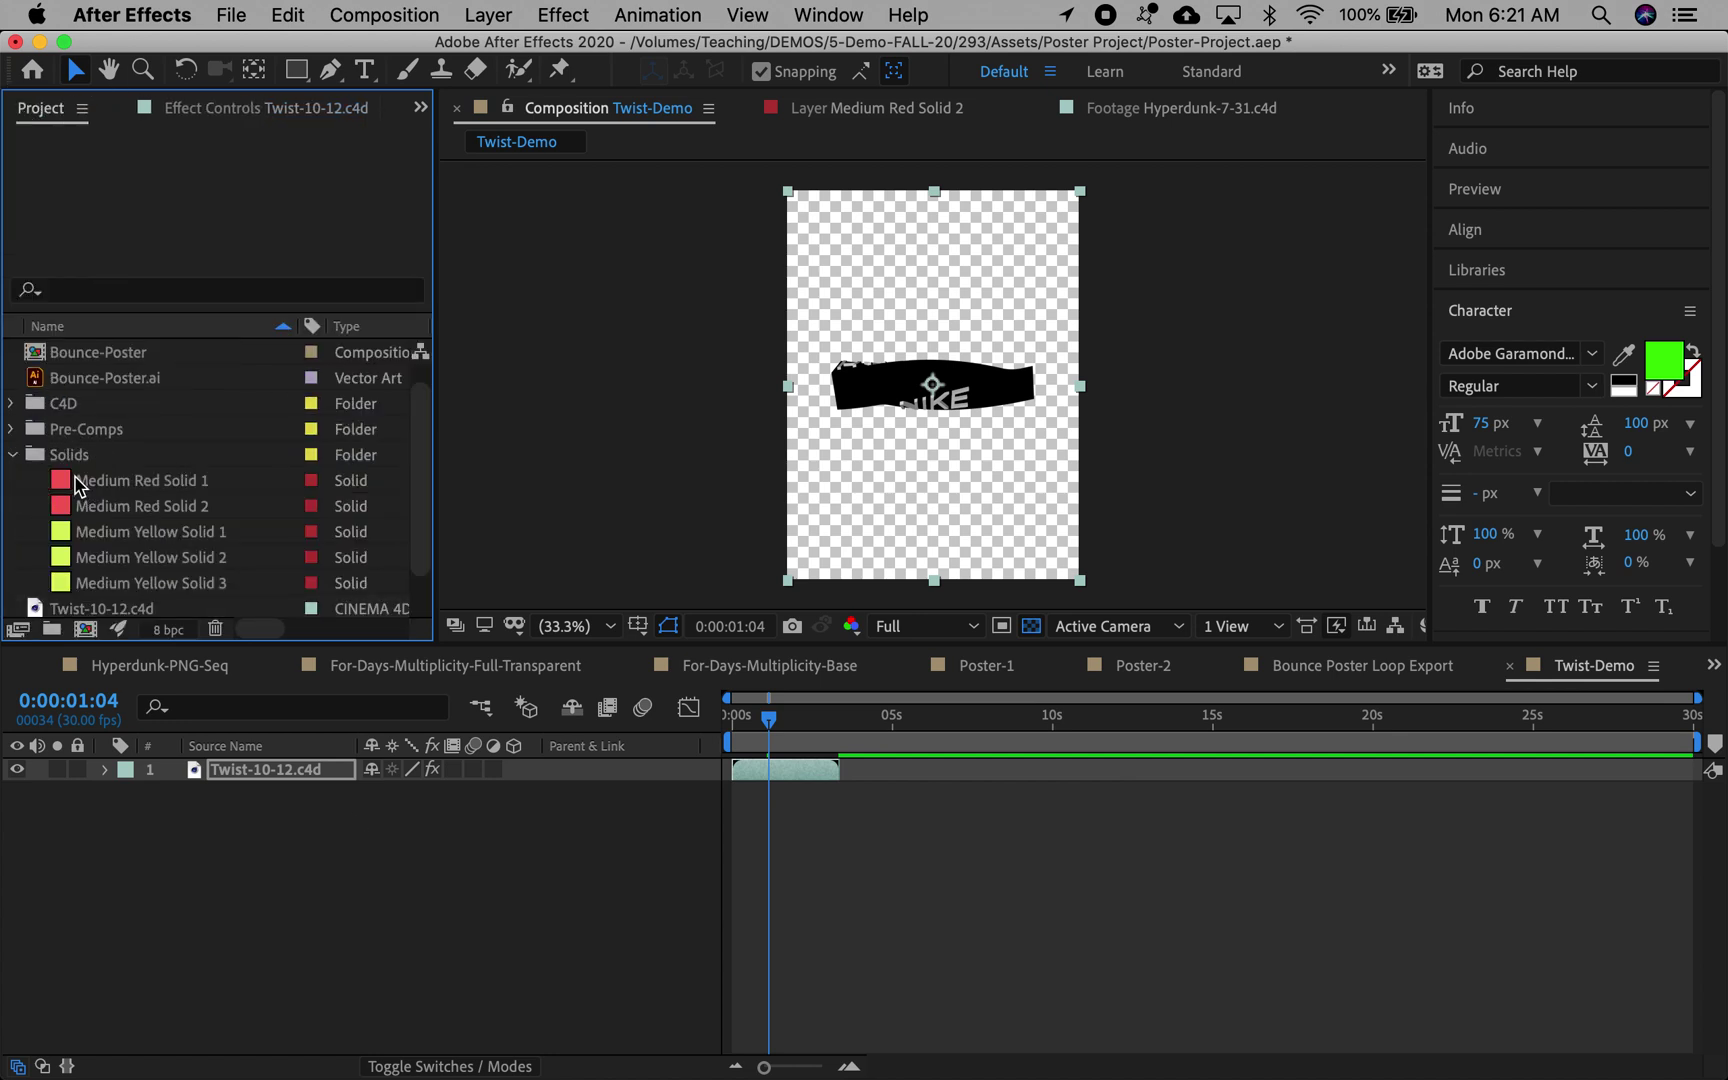
{"action": "left_click", "coordinate": [97, 482]}
{"action": "left_click_drag", "start_coordinate": [97, 487], "coordinate": [253, 857]}
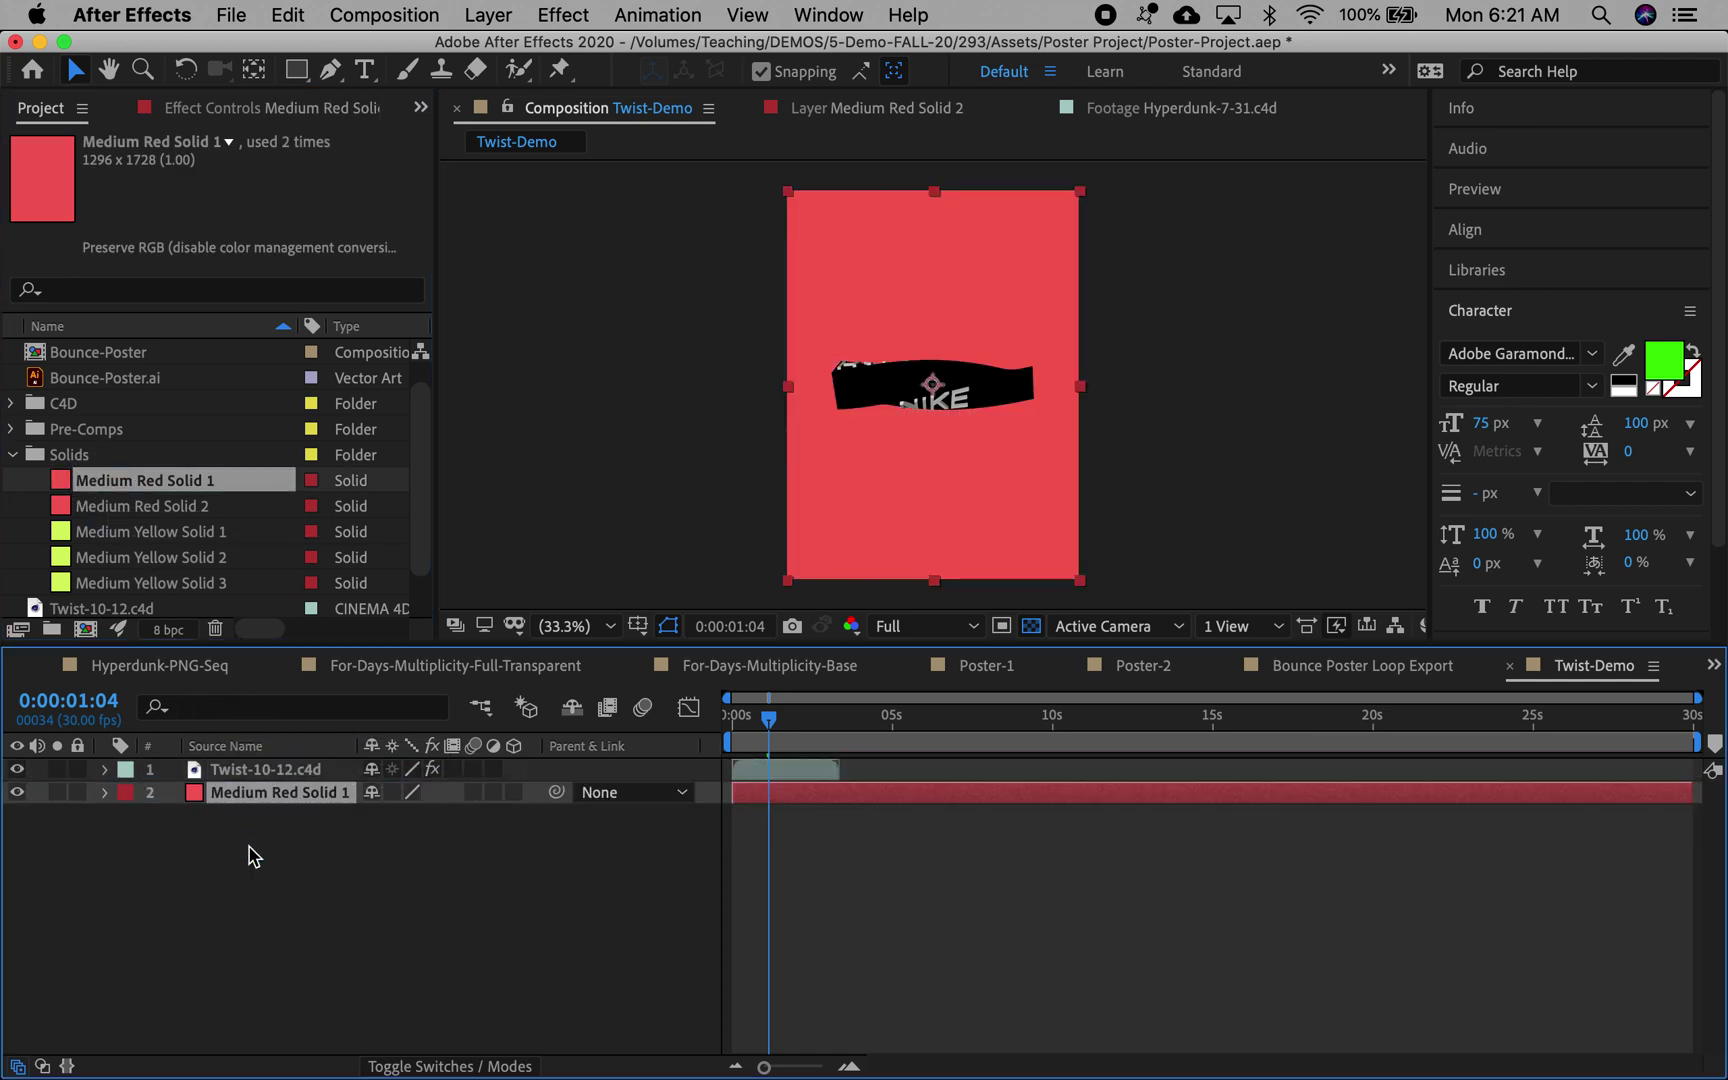
{"action": "left_click", "coordinate": [12, 455]}
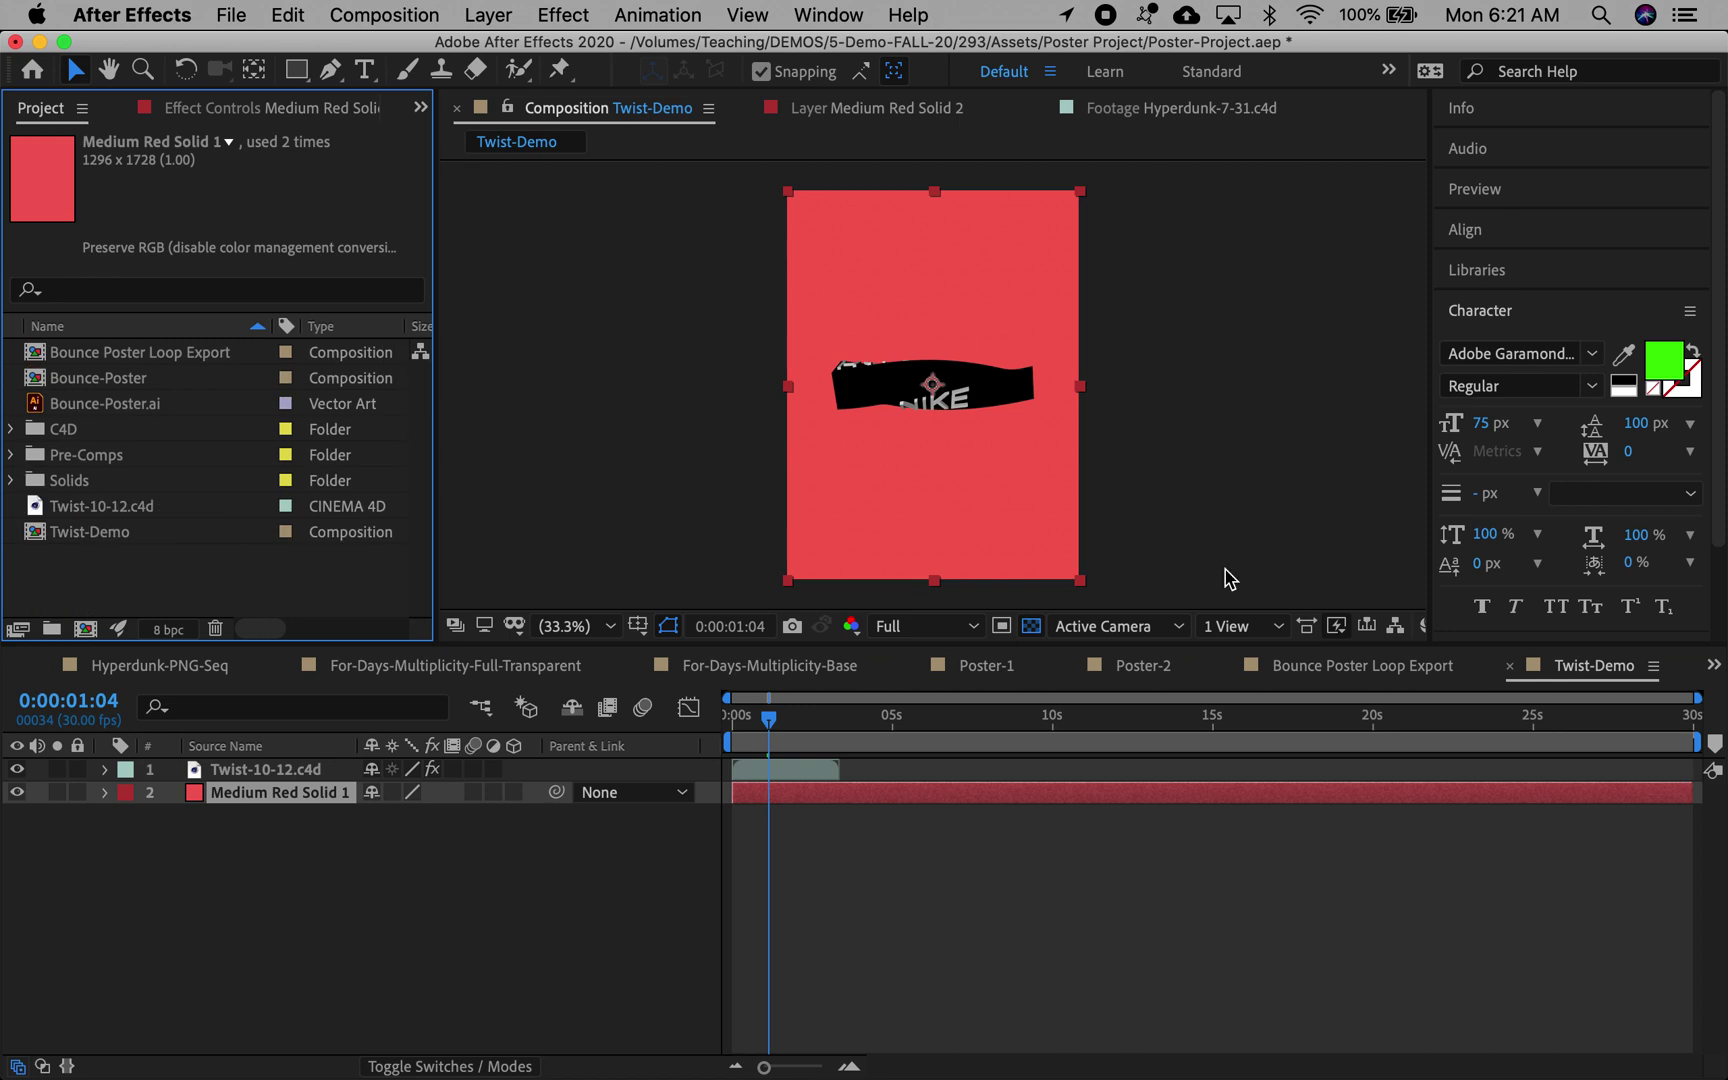
Step: Inspect the rendered NIKE lettering up close against the red solid, and hide the solid at the start of the timeline
{"action": "key", "text": "z"}
{"action": "left_click", "coordinate": [995, 393]}
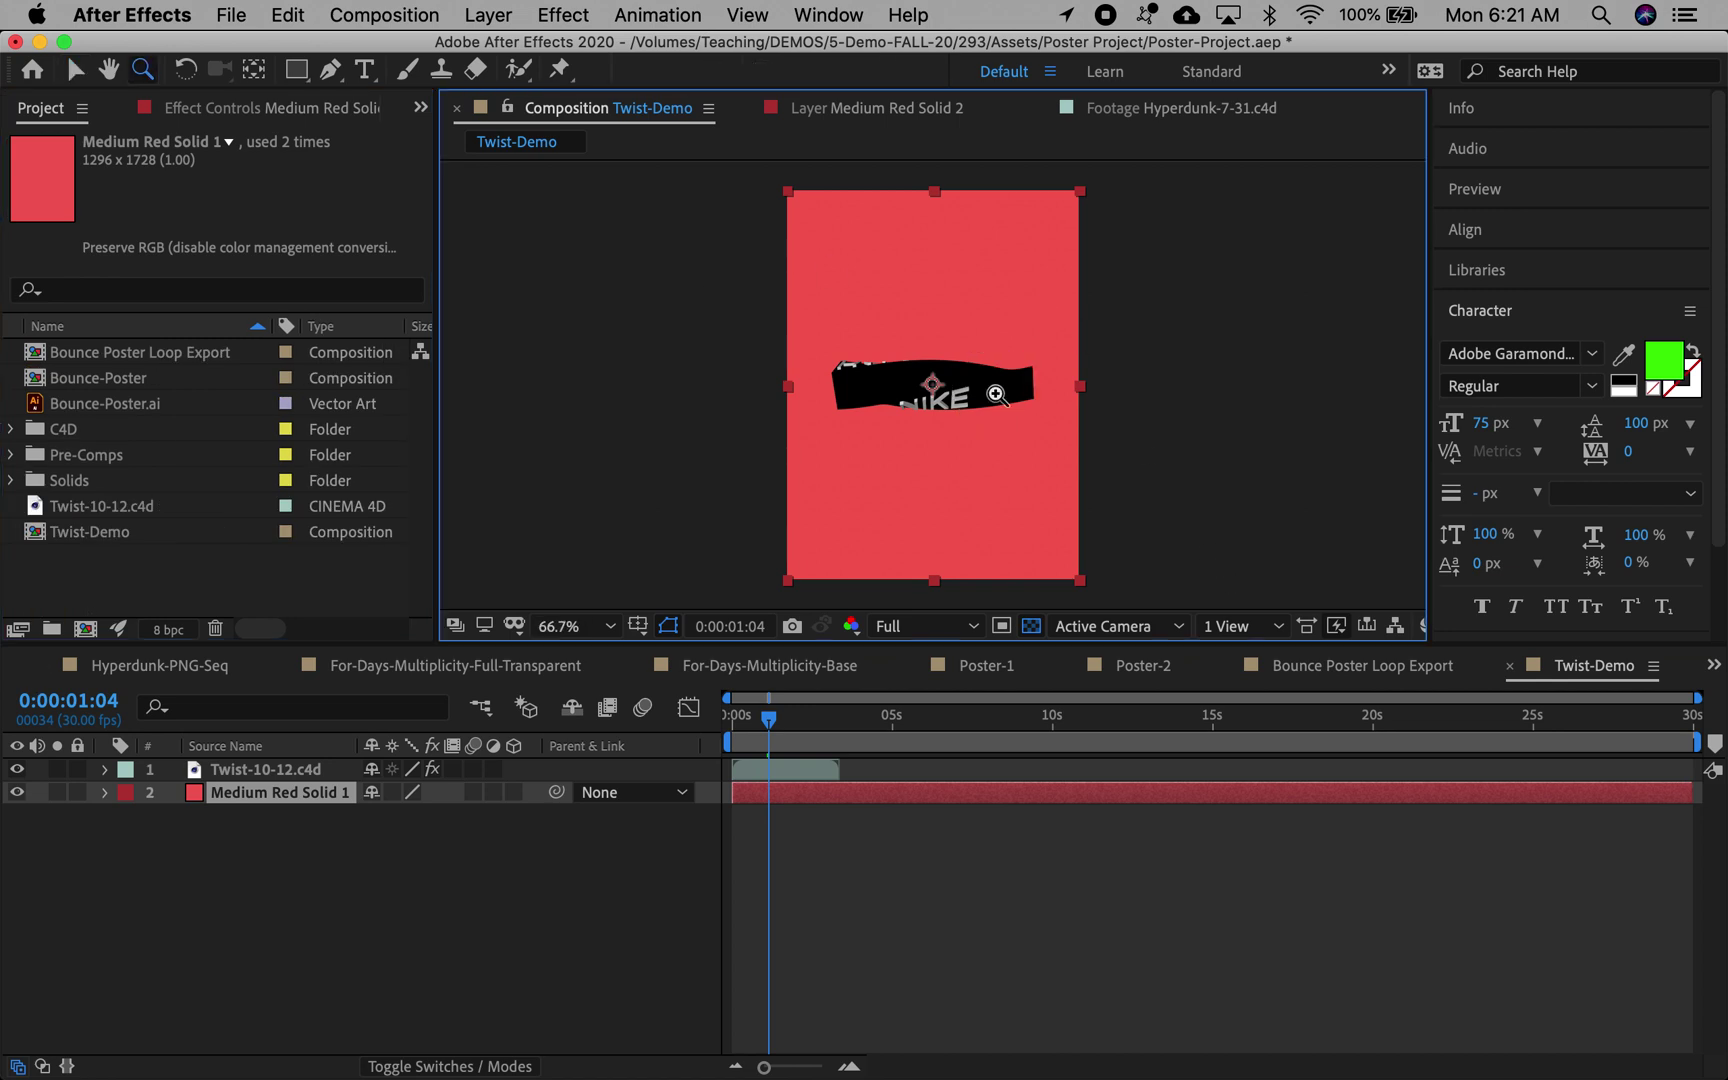
{"action": "left_click", "coordinate": [870, 387]}
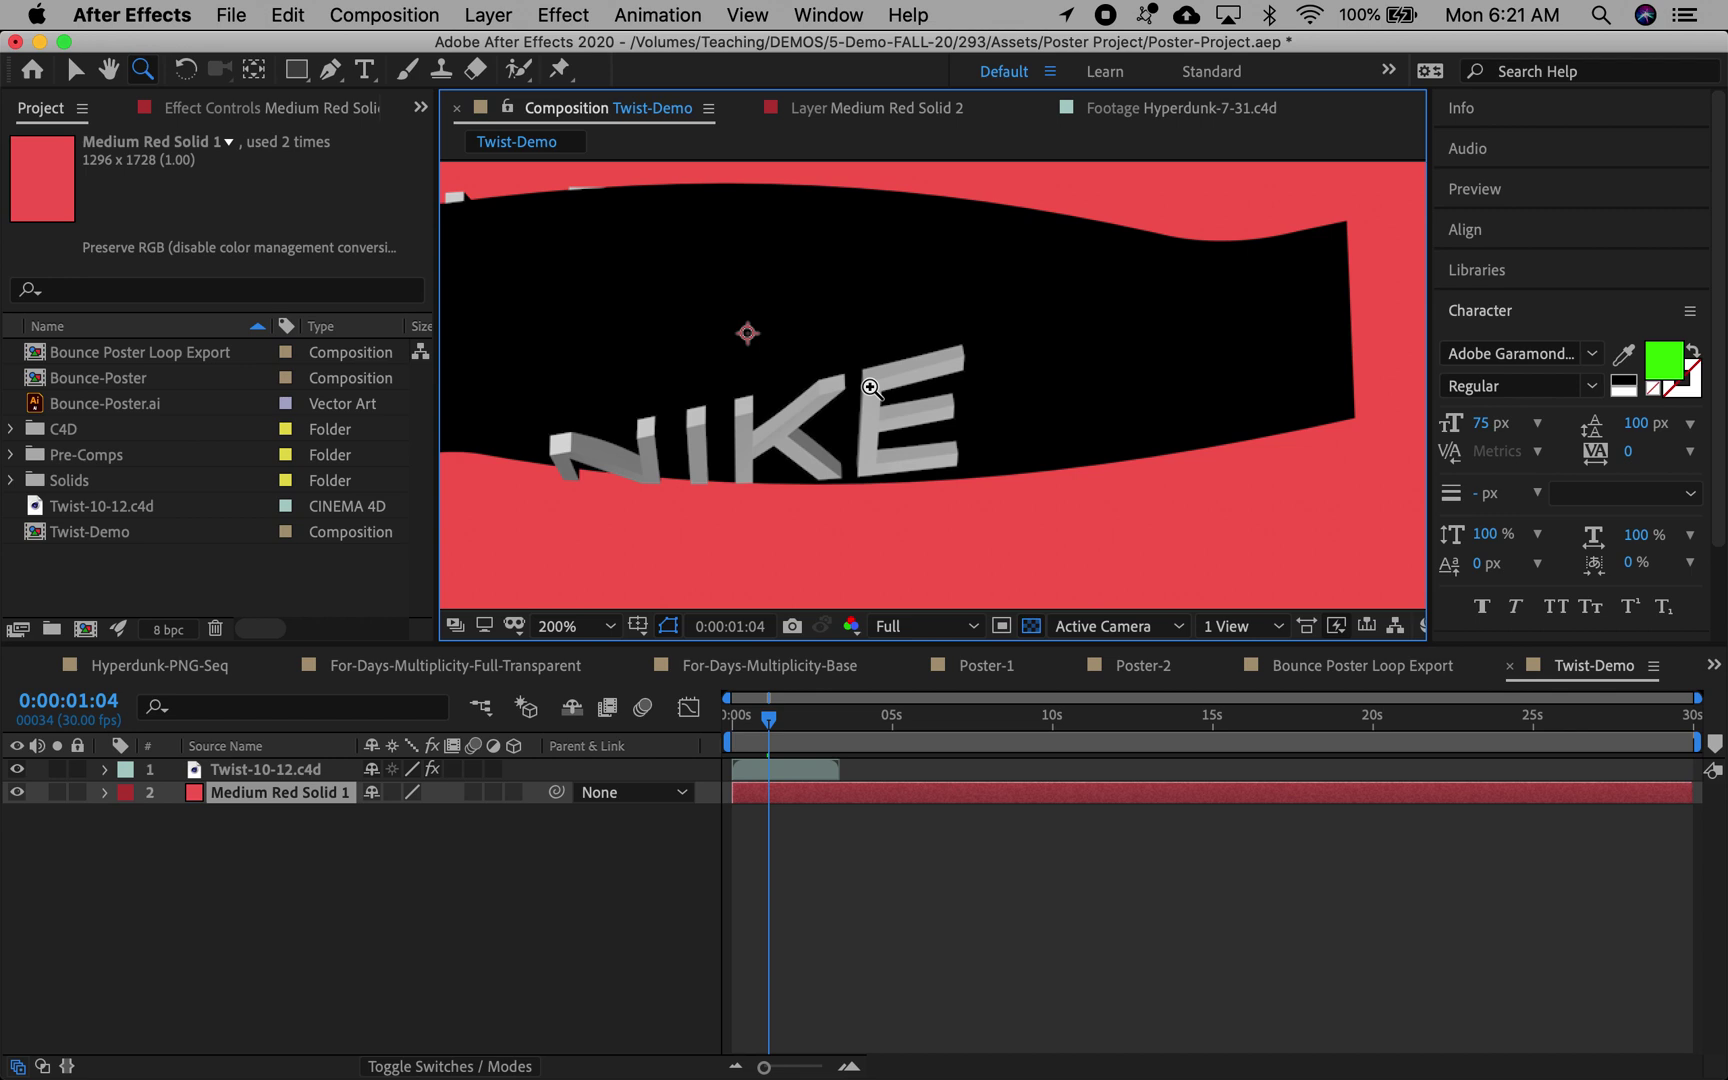
{"action": "left_click_drag", "start_coordinate": [768, 718], "coordinate": [727, 718]}
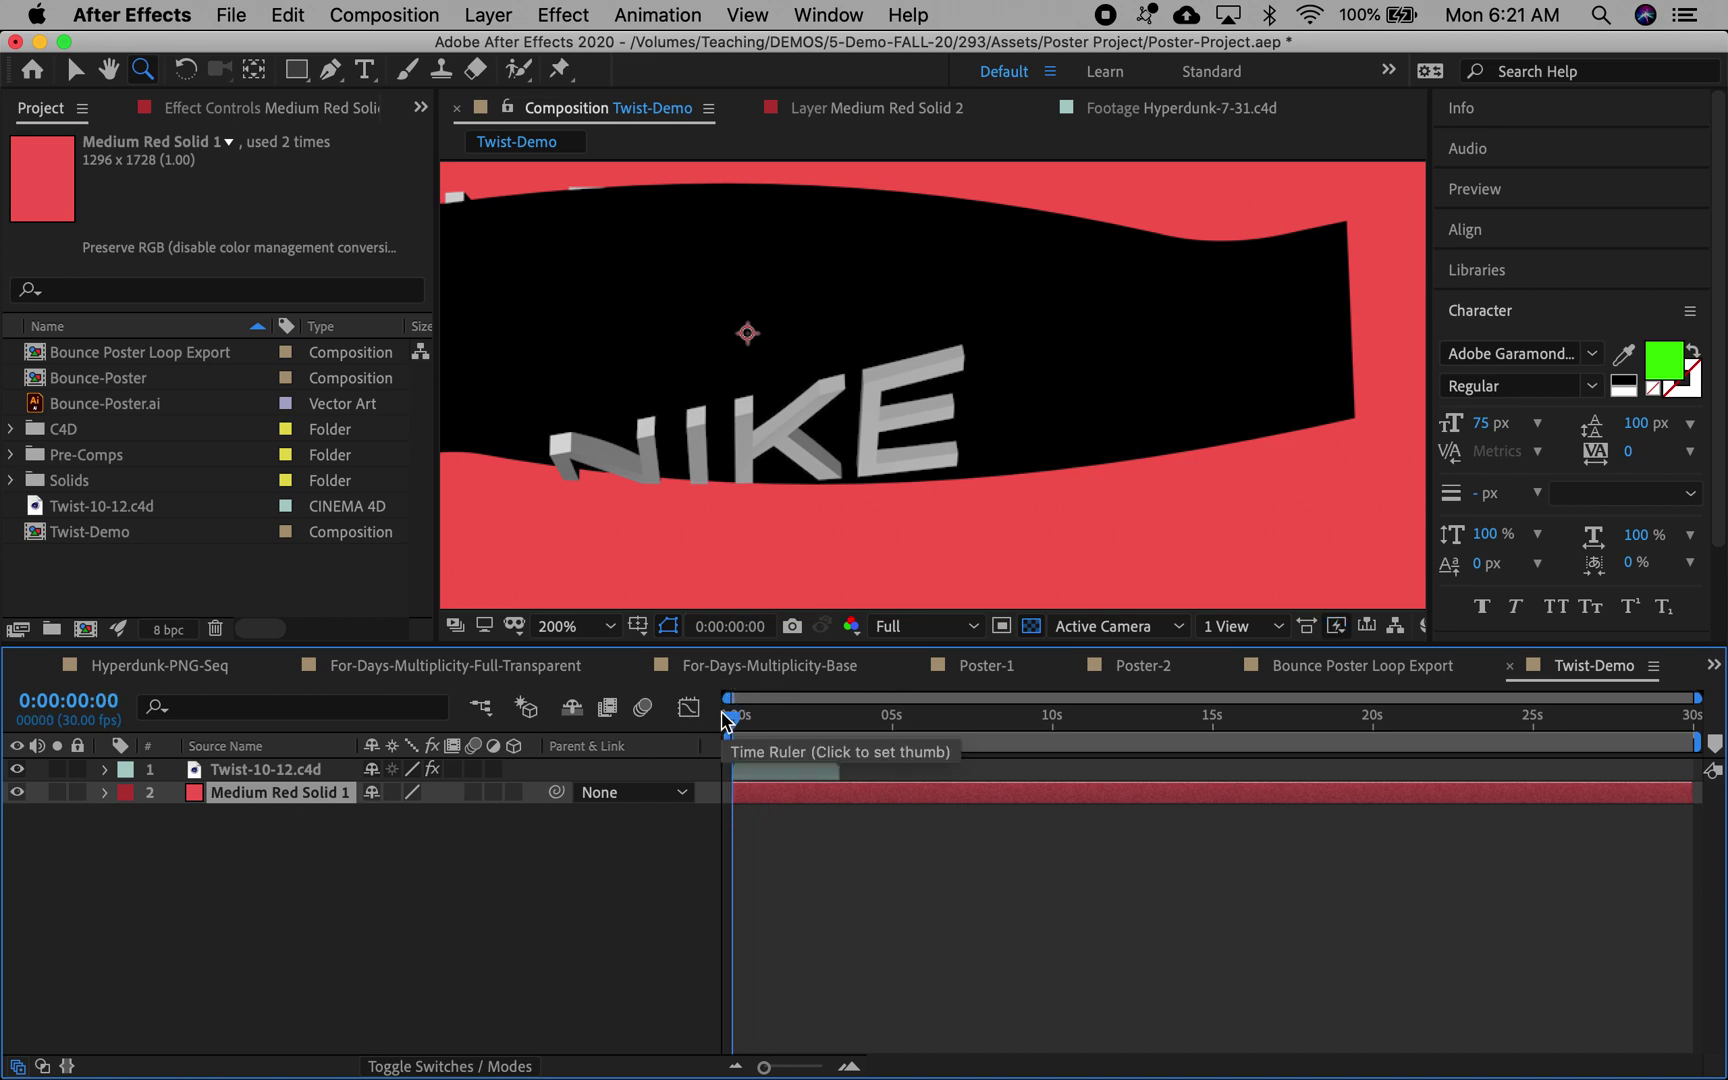
{"action": "left_click", "coordinate": [16, 792]}
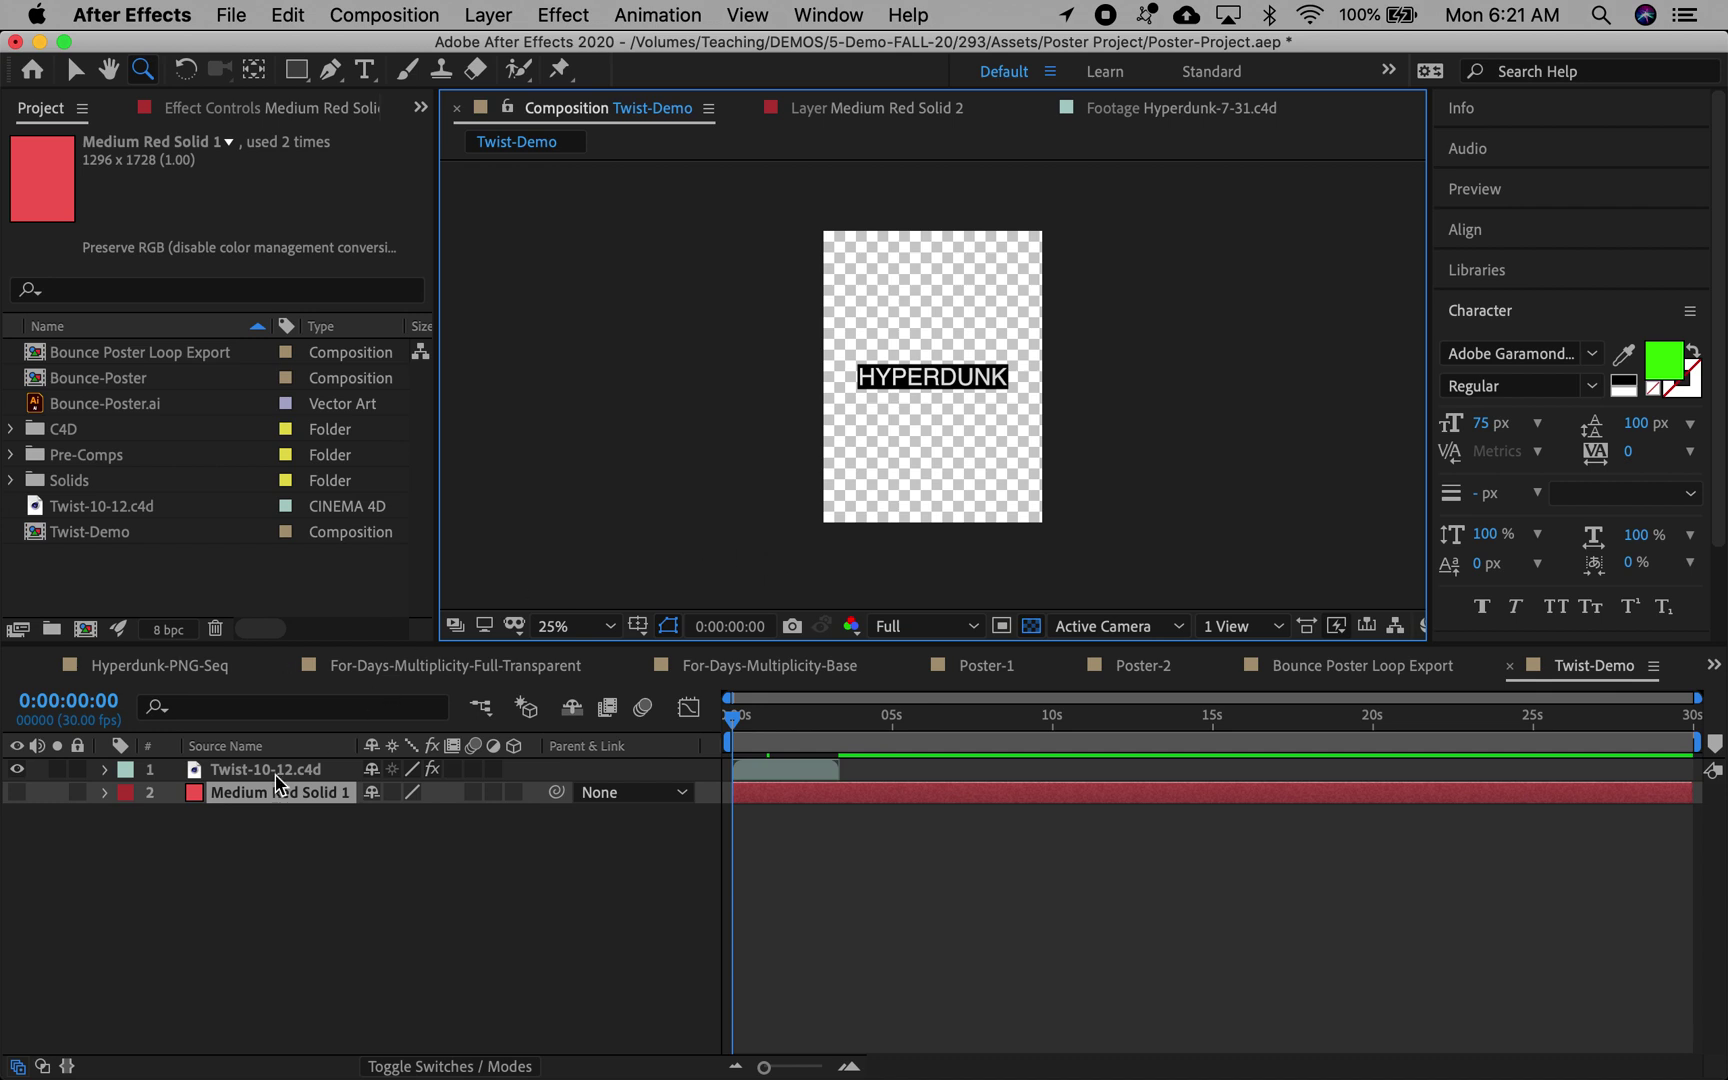
Step: End the work area at the Twist-10-12.c4d layer's out point, 0:00:03:10, and delete the Medium Red Solid 1 layer
{"action": "left_click", "coordinate": [761, 770]}
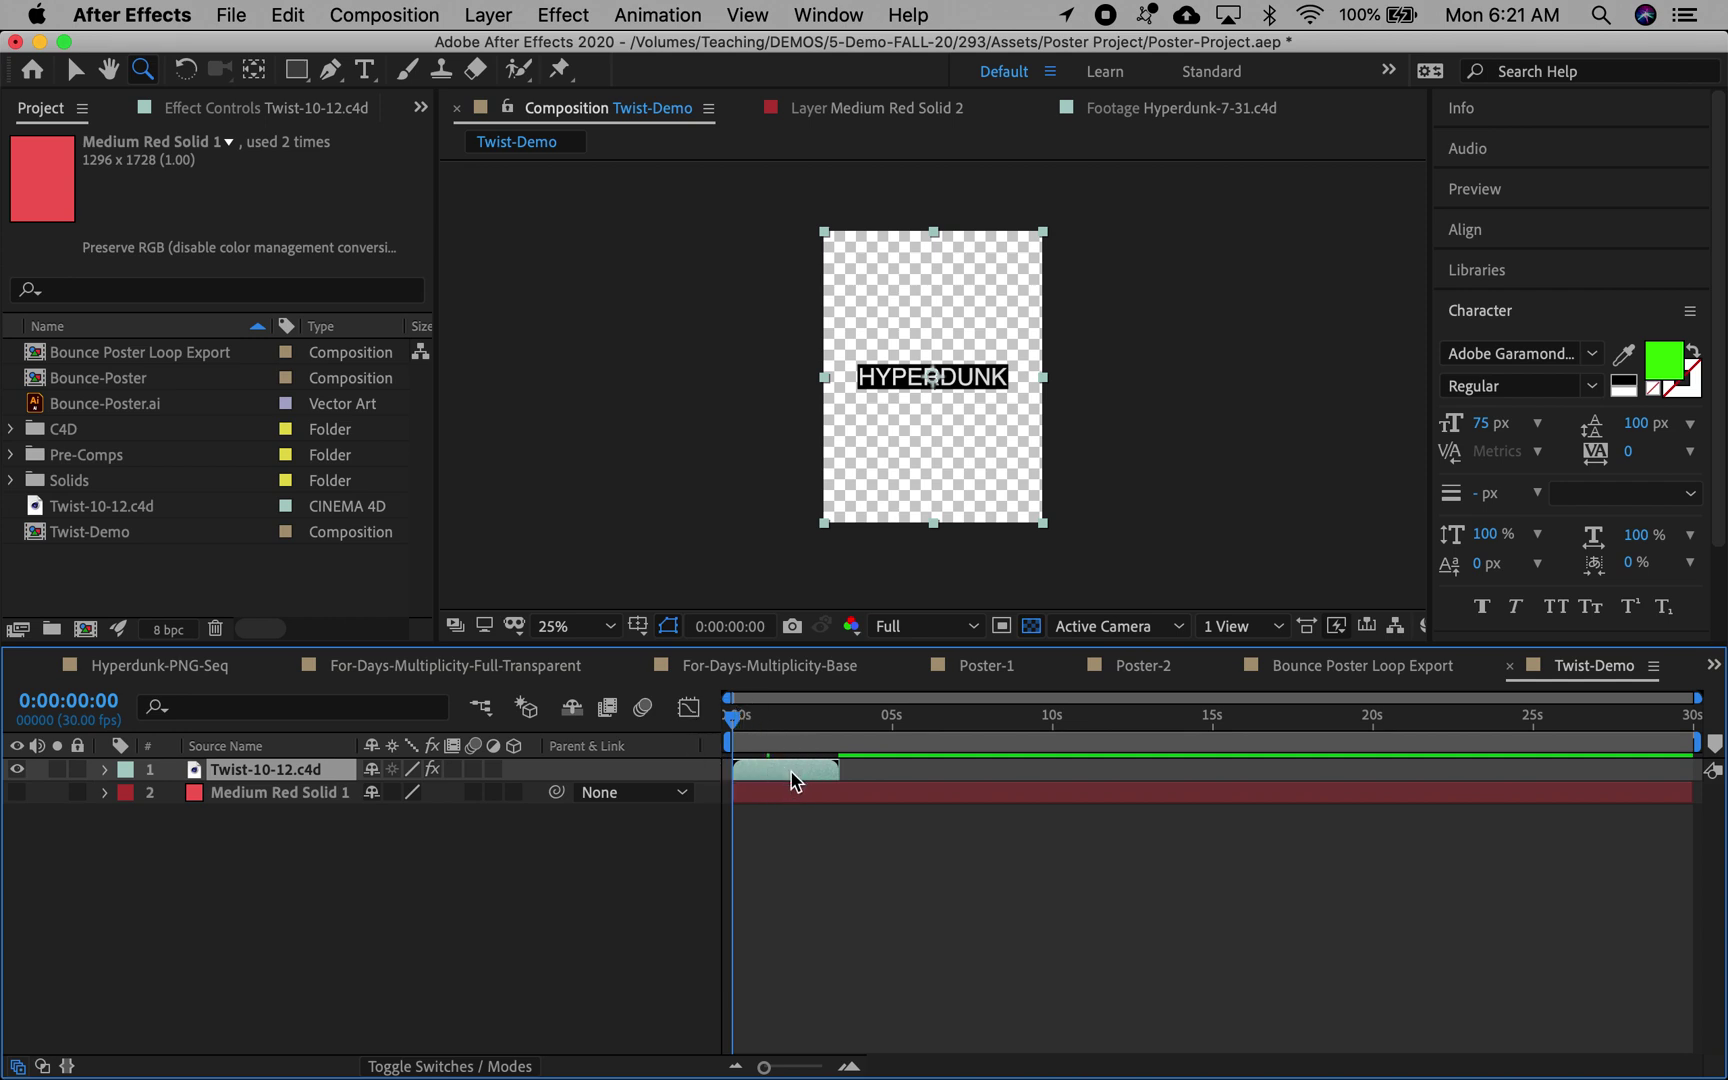
{"action": "key", "text": "o"}
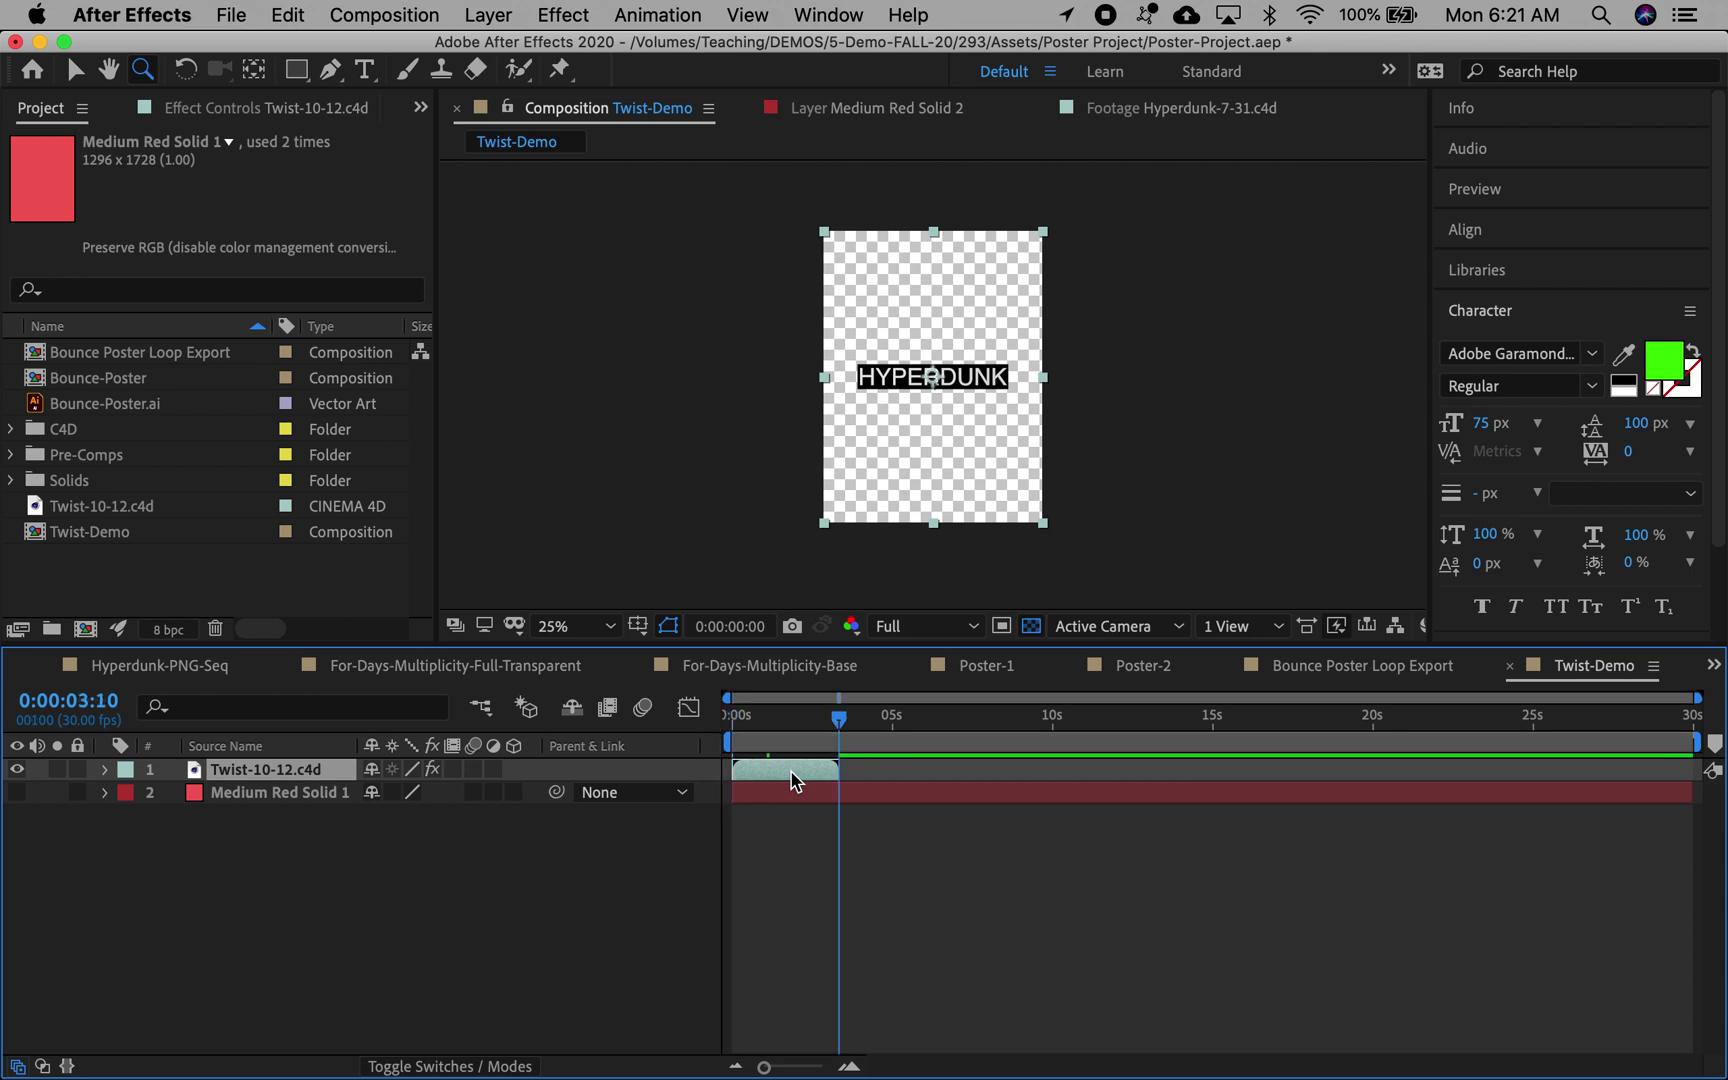
{"action": "key", "text": "n"}
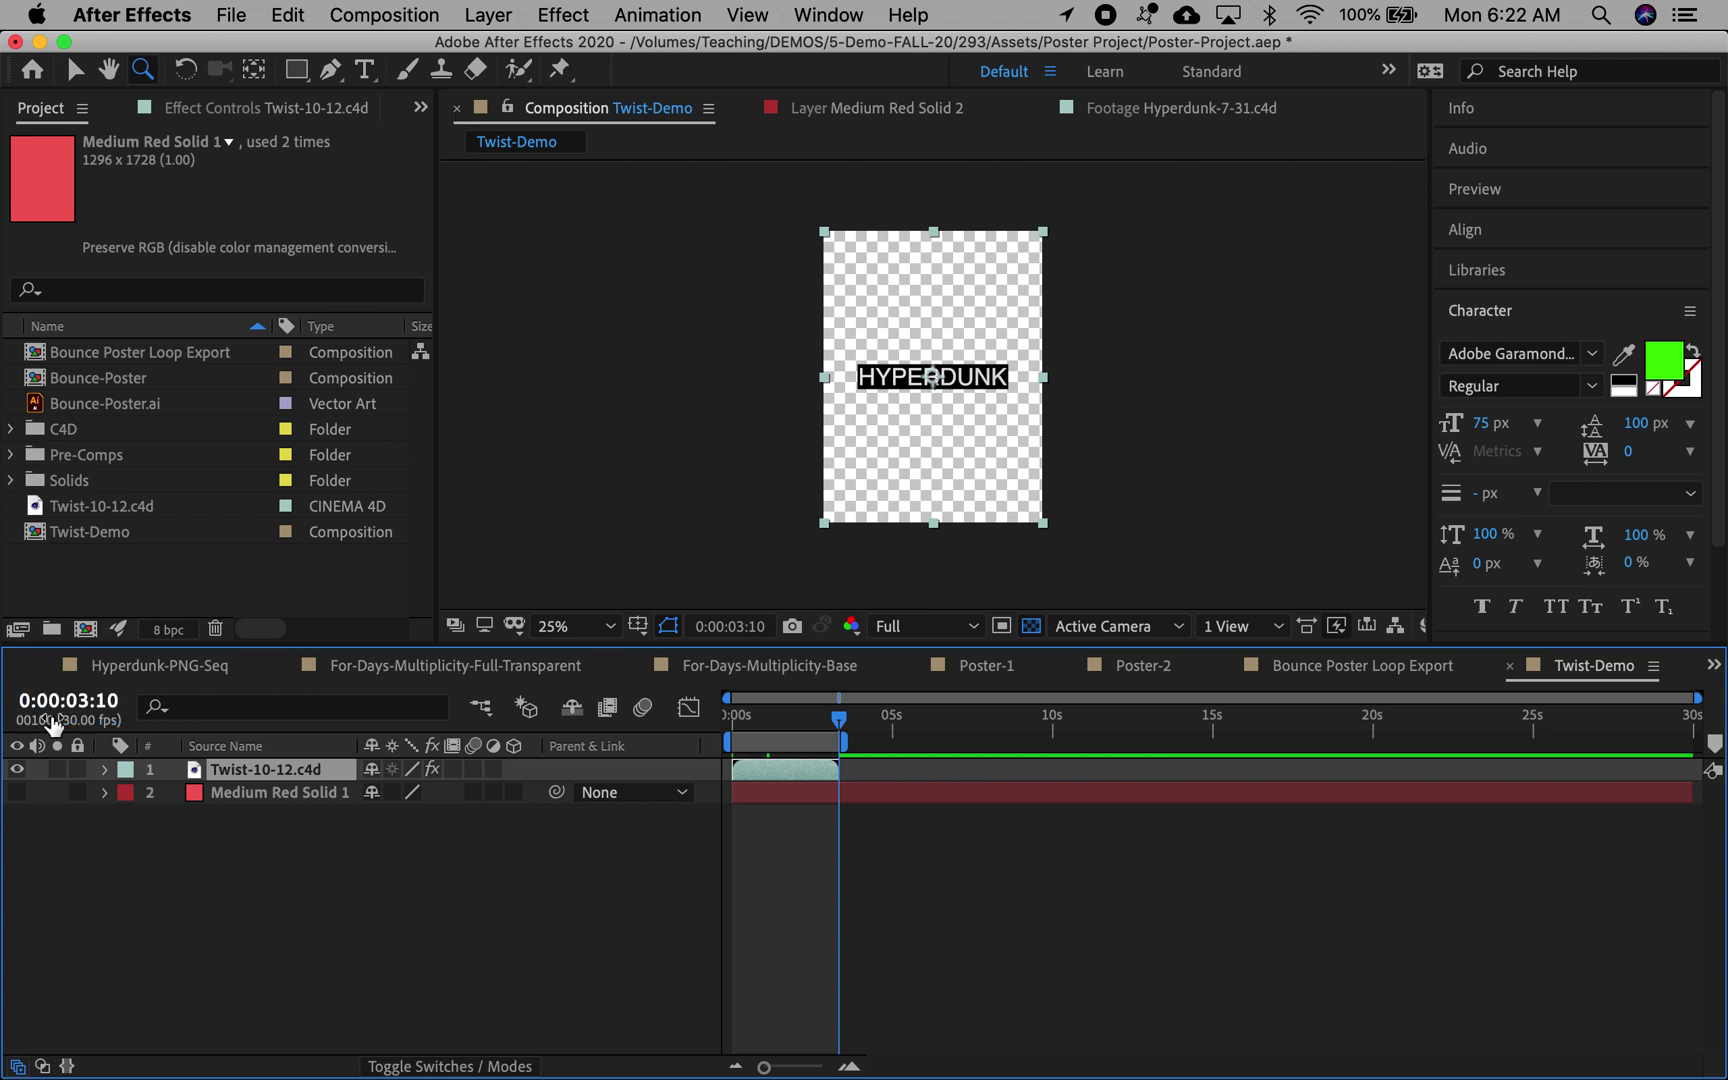
{"action": "left_click", "coordinate": [281, 795]}
{"action": "key", "text": "Delete"}
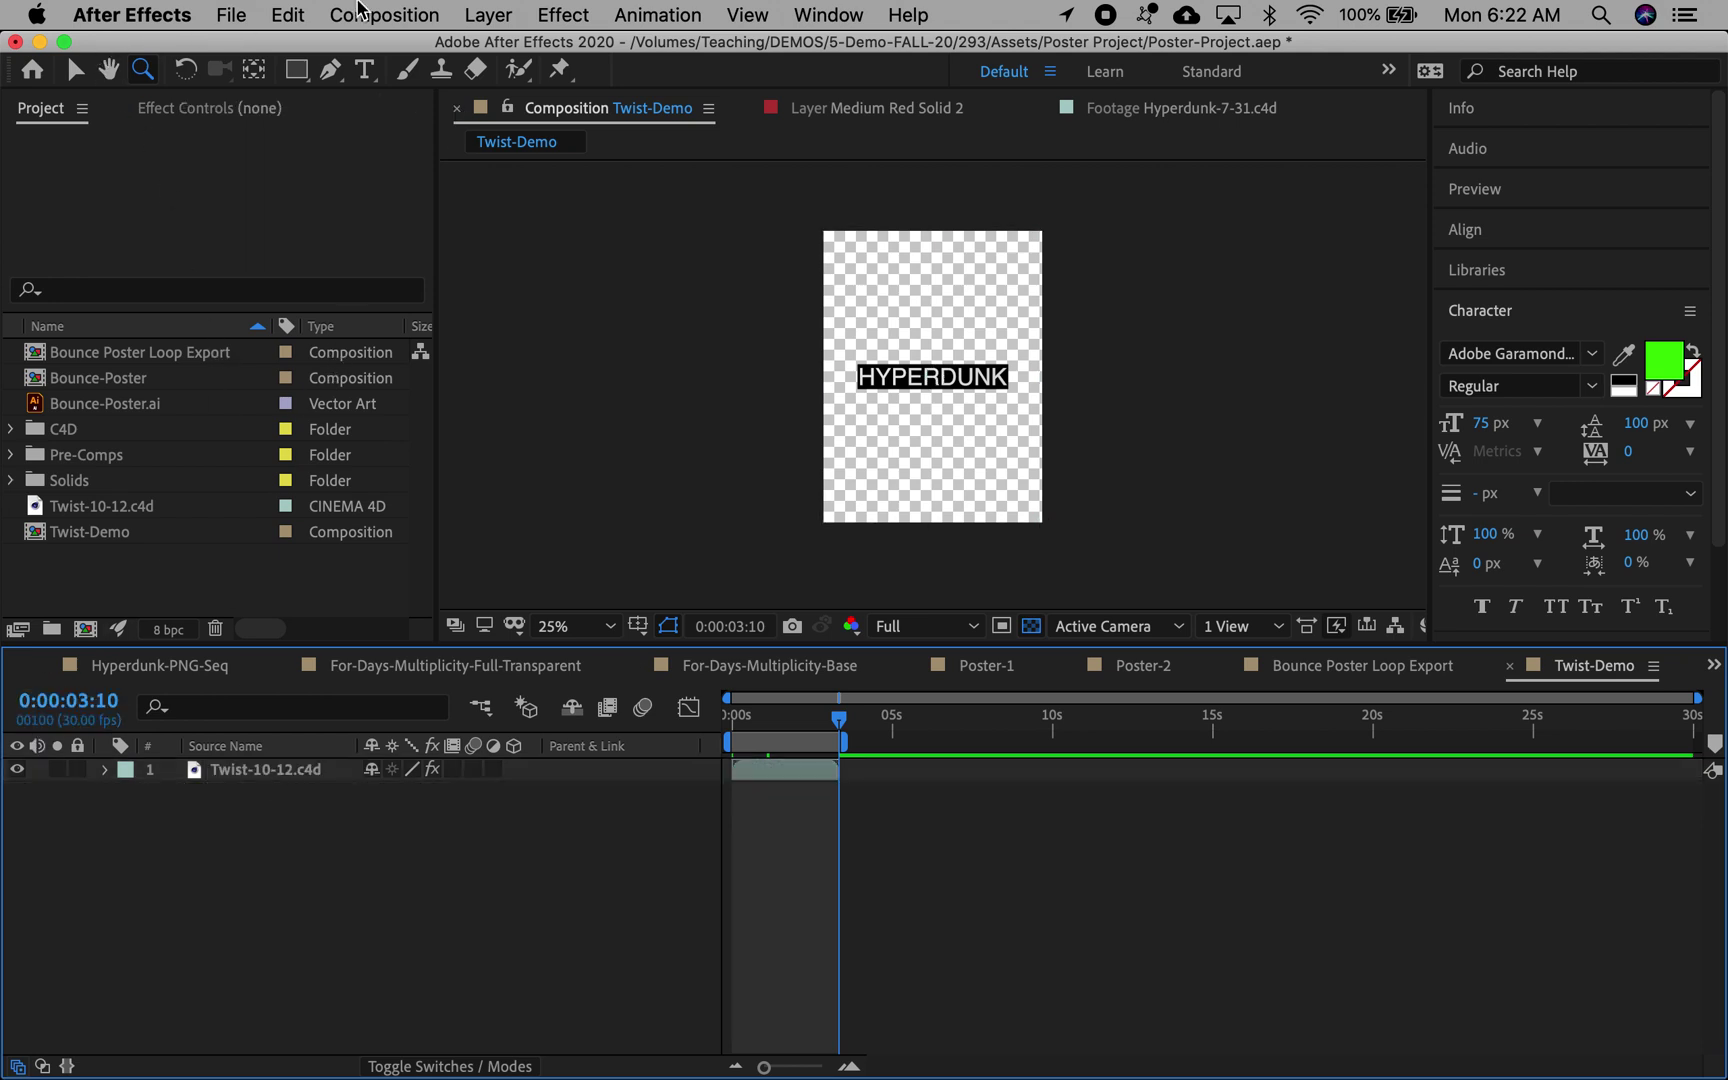
Step: Add Twist-Demo to the Render Queue and delete the older, already rendered items from it
{"action": "left_click", "coordinate": [398, 12]}
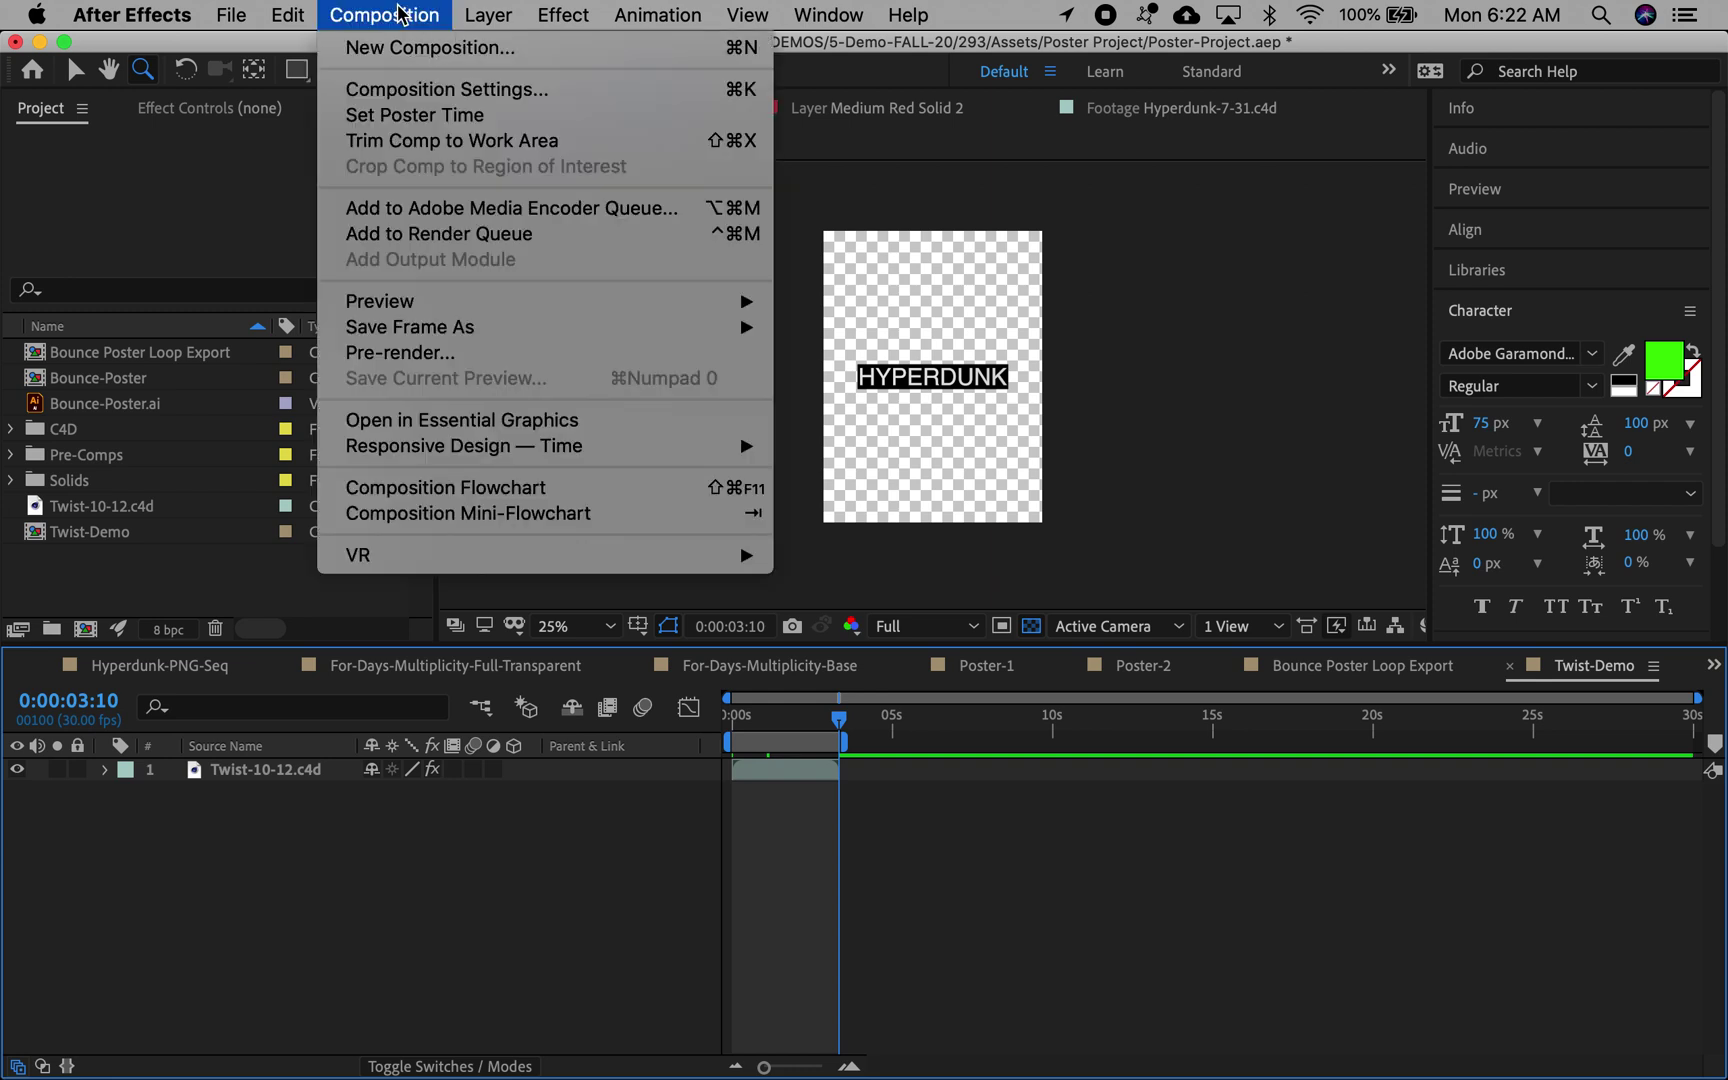
{"action": "left_click", "coordinate": [404, 233]}
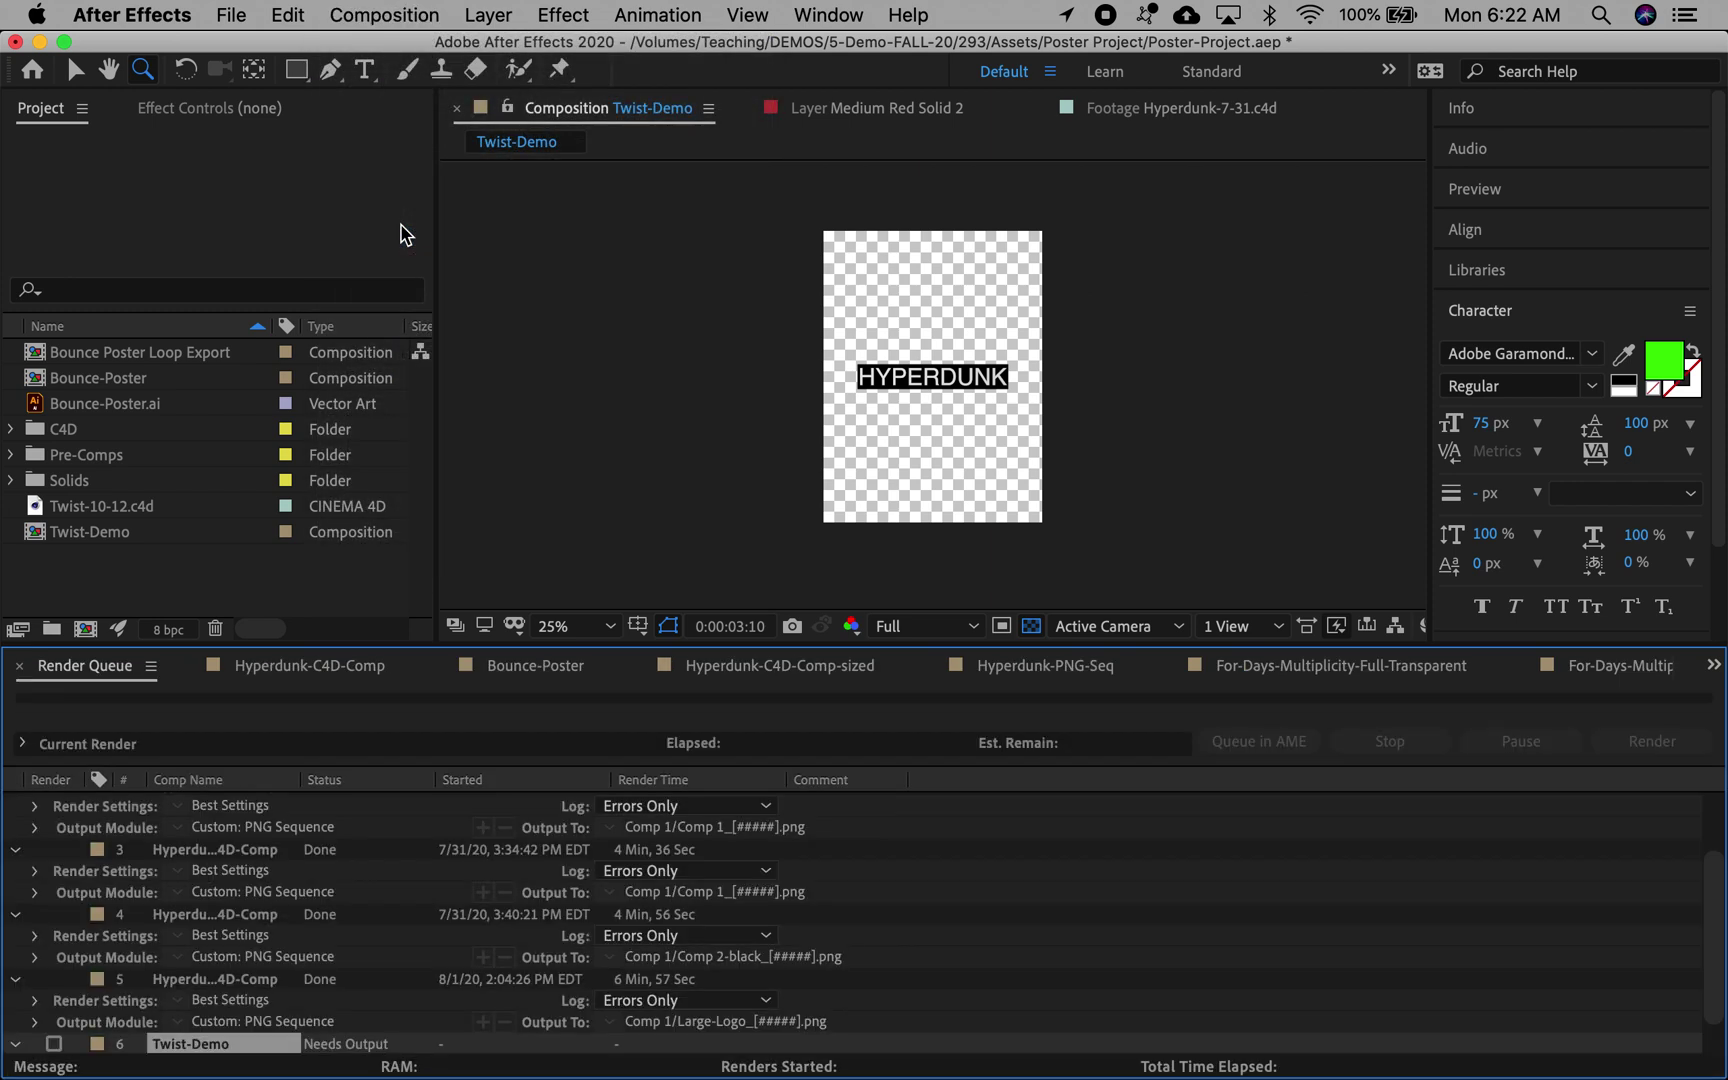
{"action": "scroll", "coordinate": [599, 892], "scroll_direction": "down", "scroll_amount": 2}
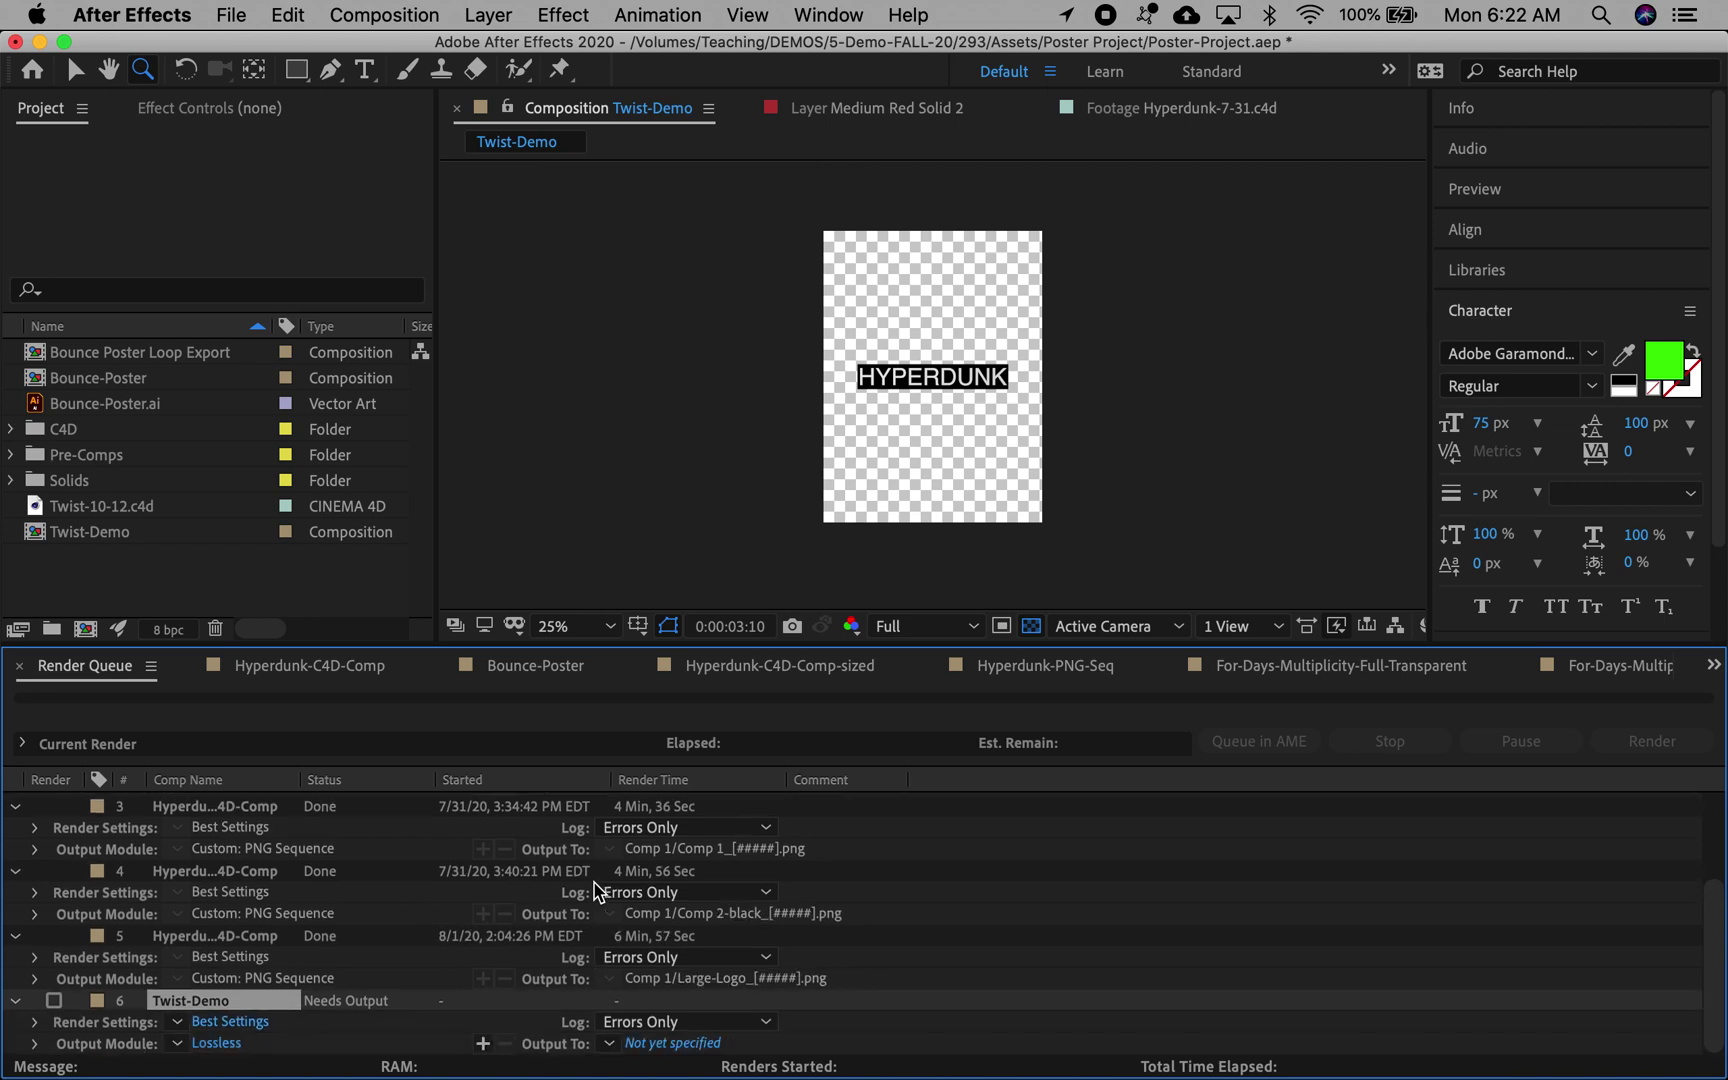
{"action": "scroll", "coordinate": [140, 950], "scroll_direction": "up", "scroll_amount": 5}
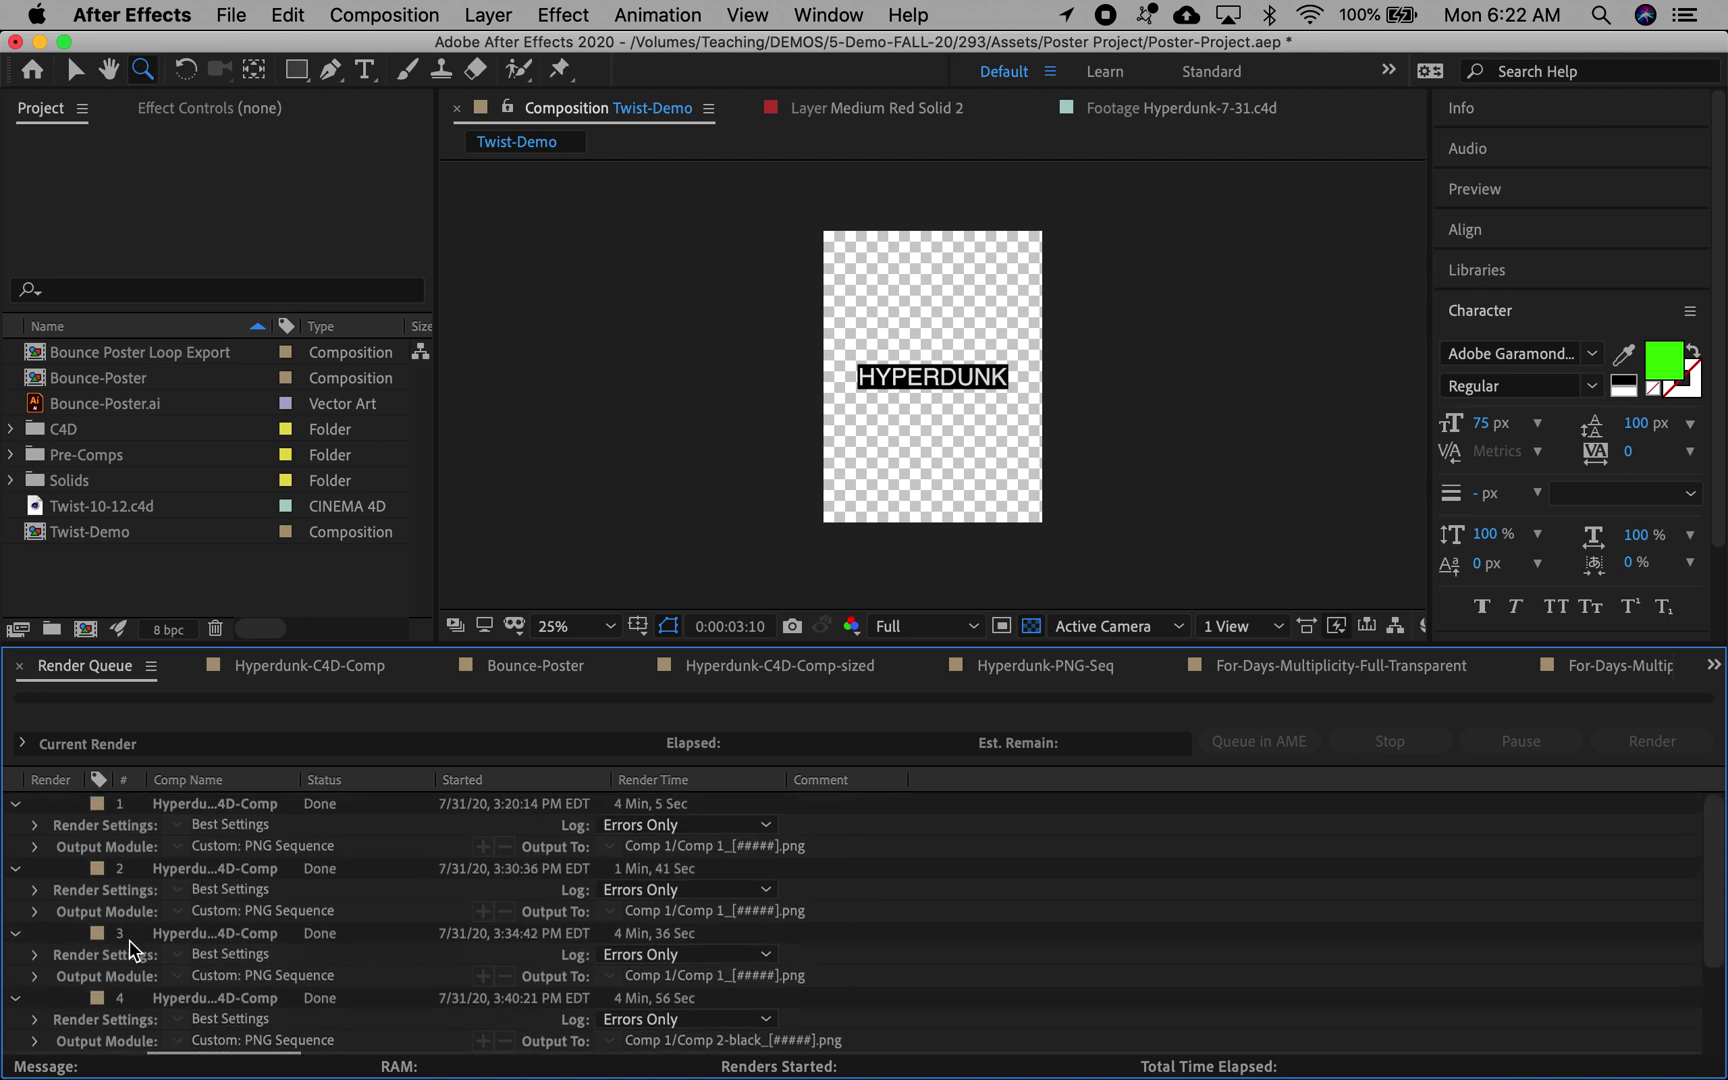
{"action": "left_click", "coordinate": [188, 806], "text": "shift"}
{"action": "key", "text": "Delete"}
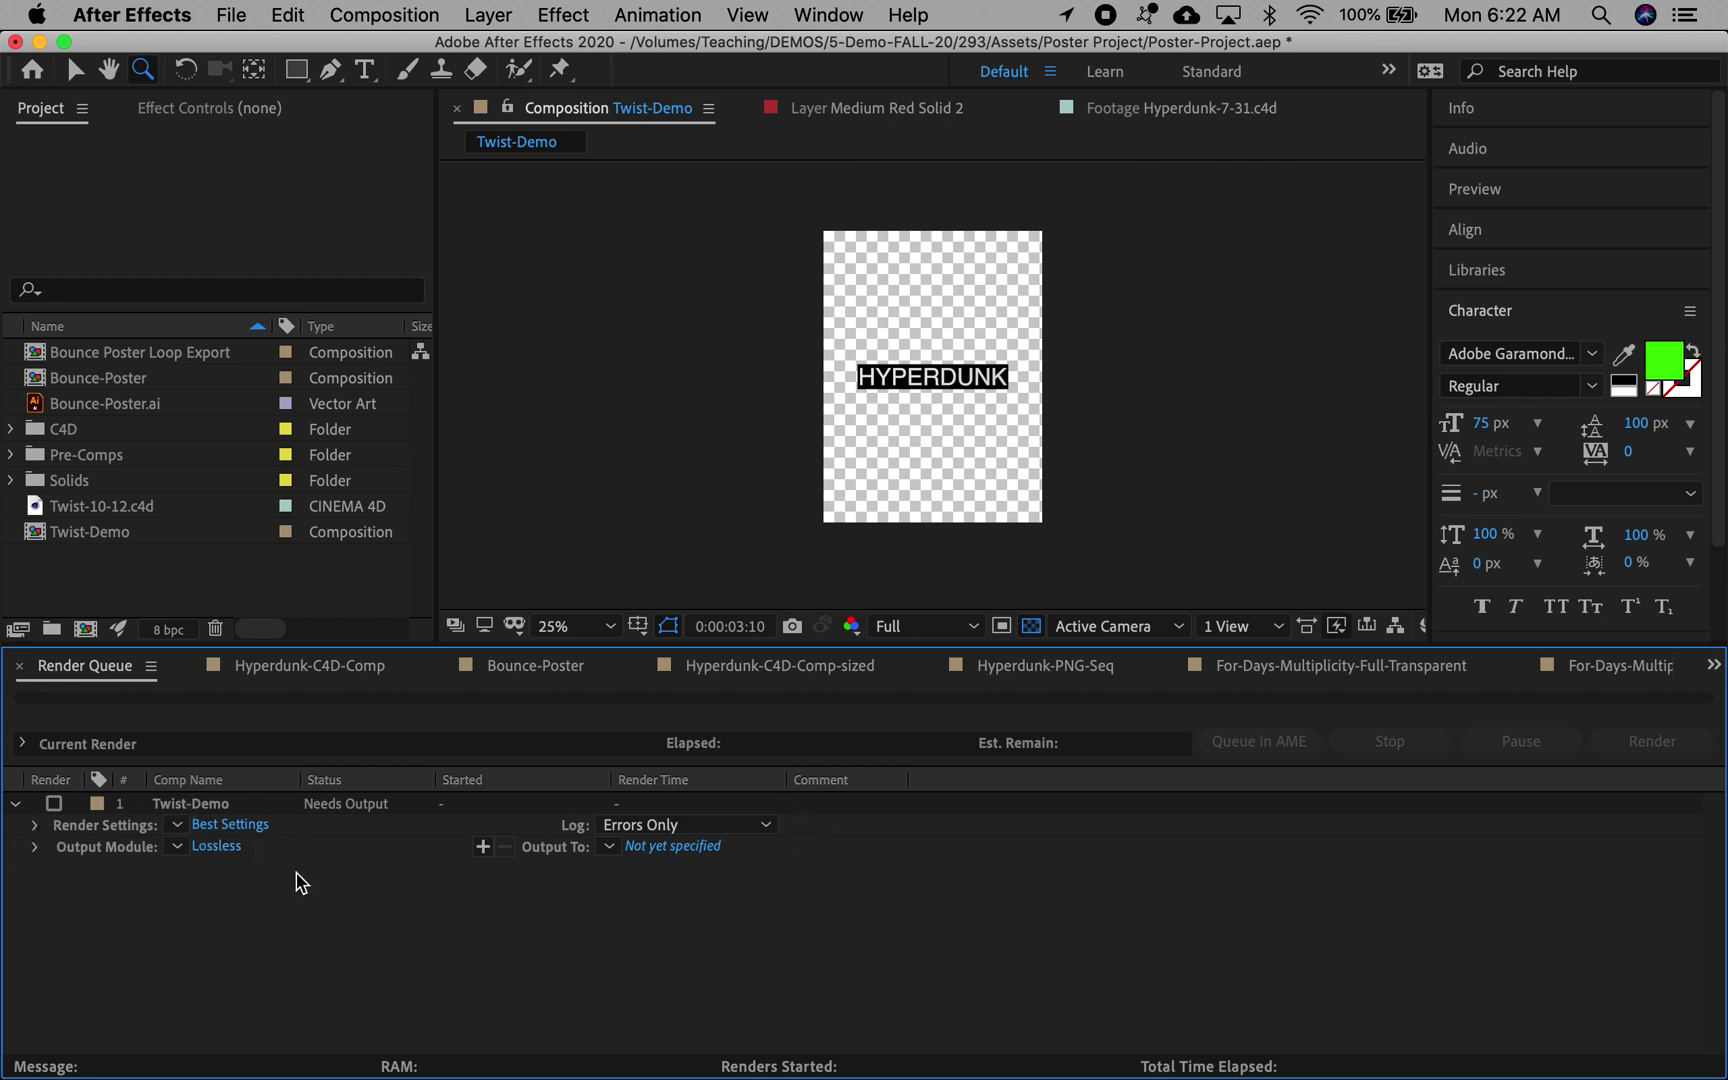
Step: Configure Twist-Demo's output module as a PNG Sequence with RGB + Alpha channels
{"action": "left_click", "coordinate": [216, 846]}
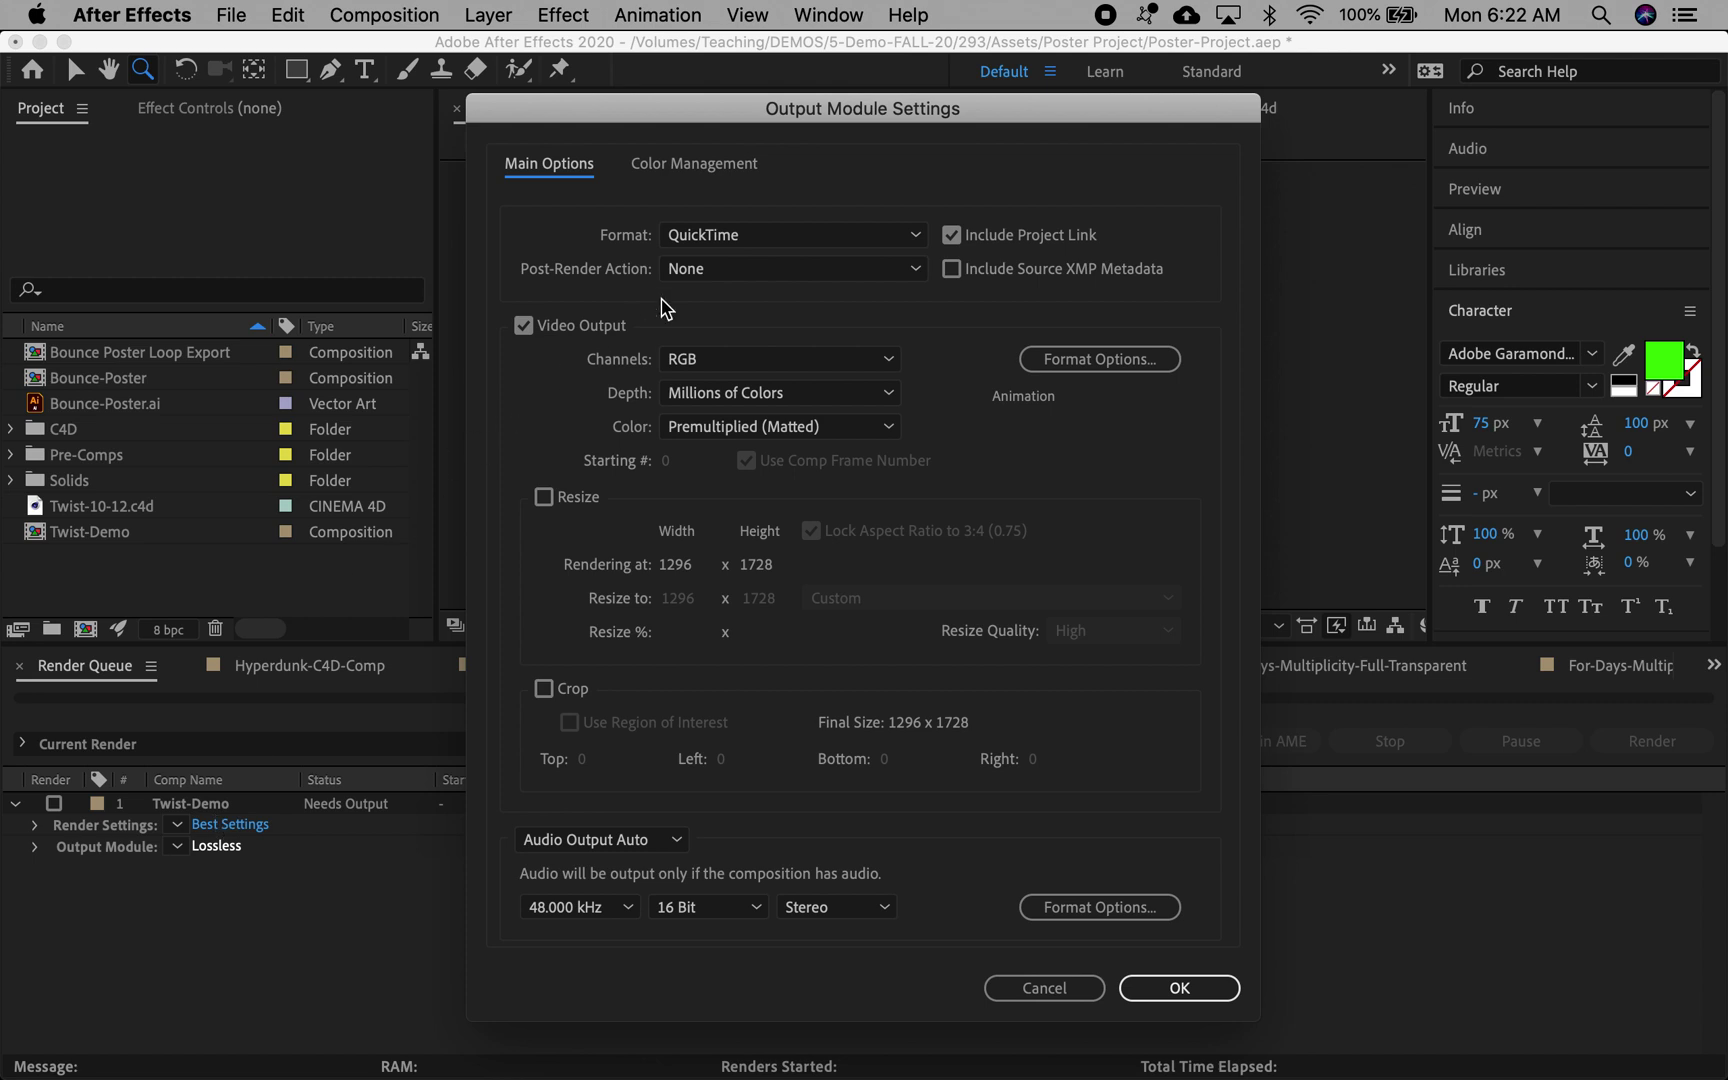
{"action": "left_click", "coordinate": [694, 238]}
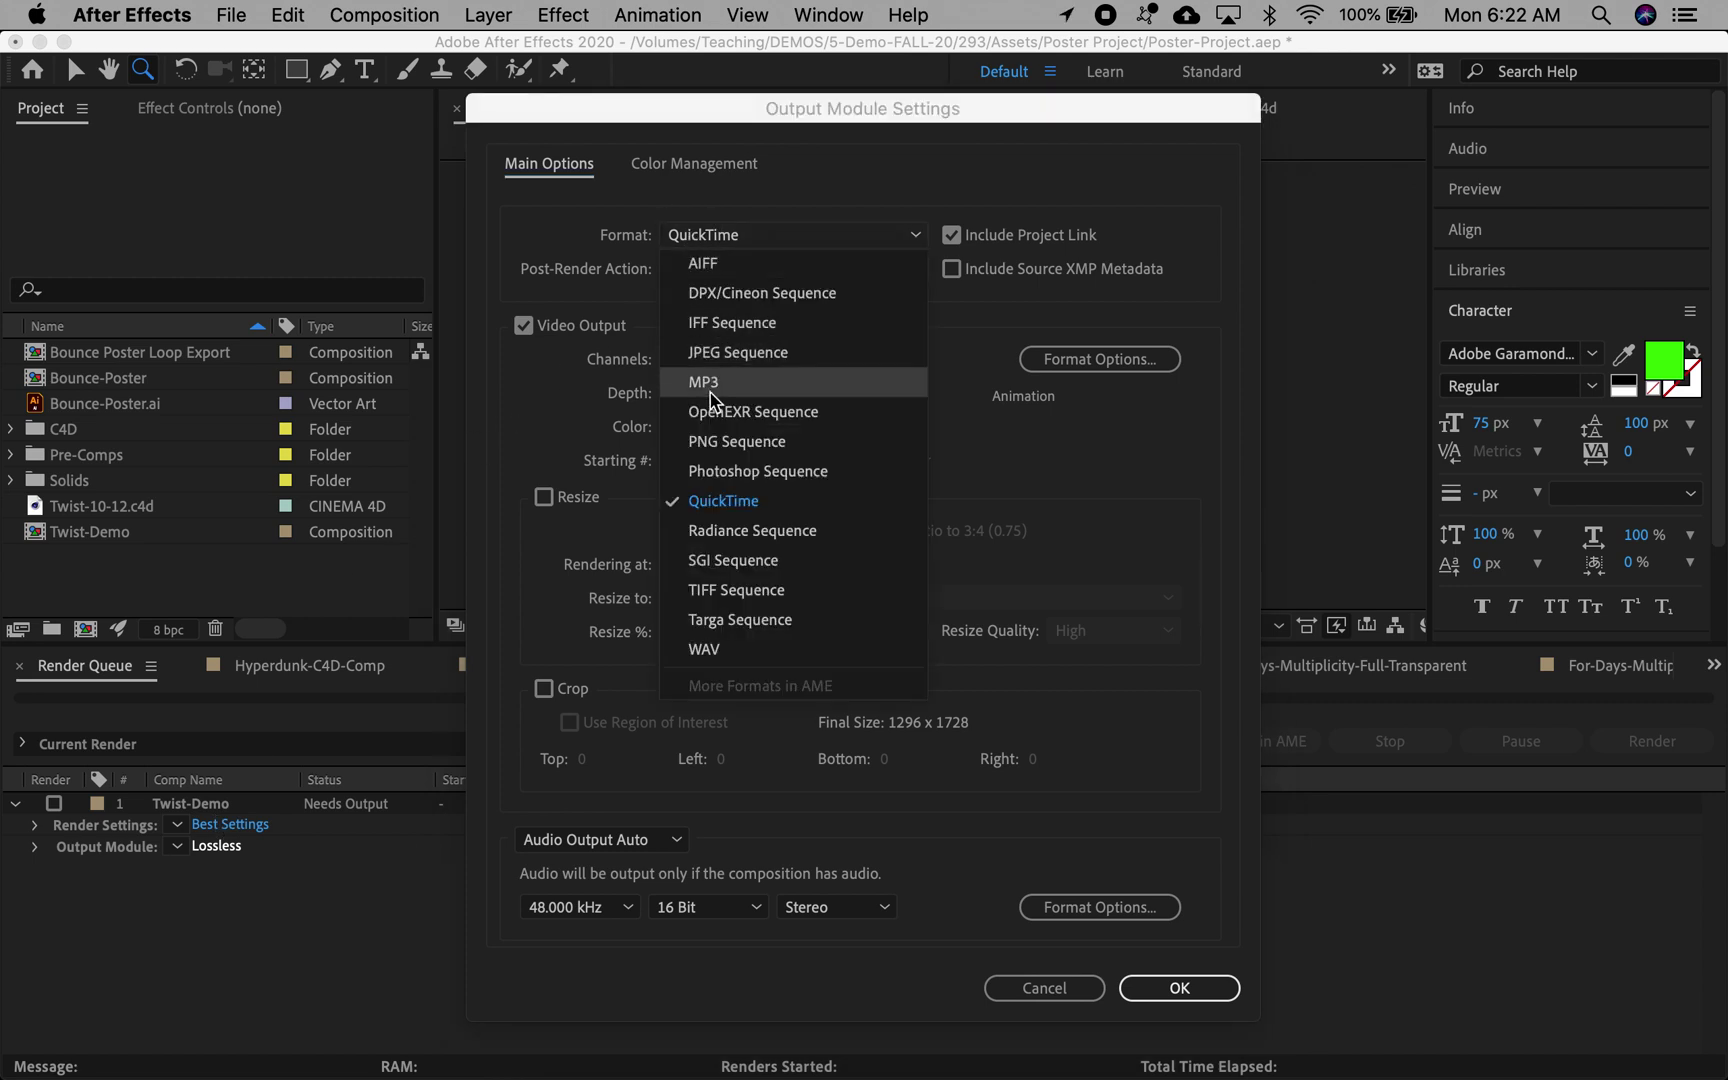
{"action": "left_click", "coordinate": [720, 441]}
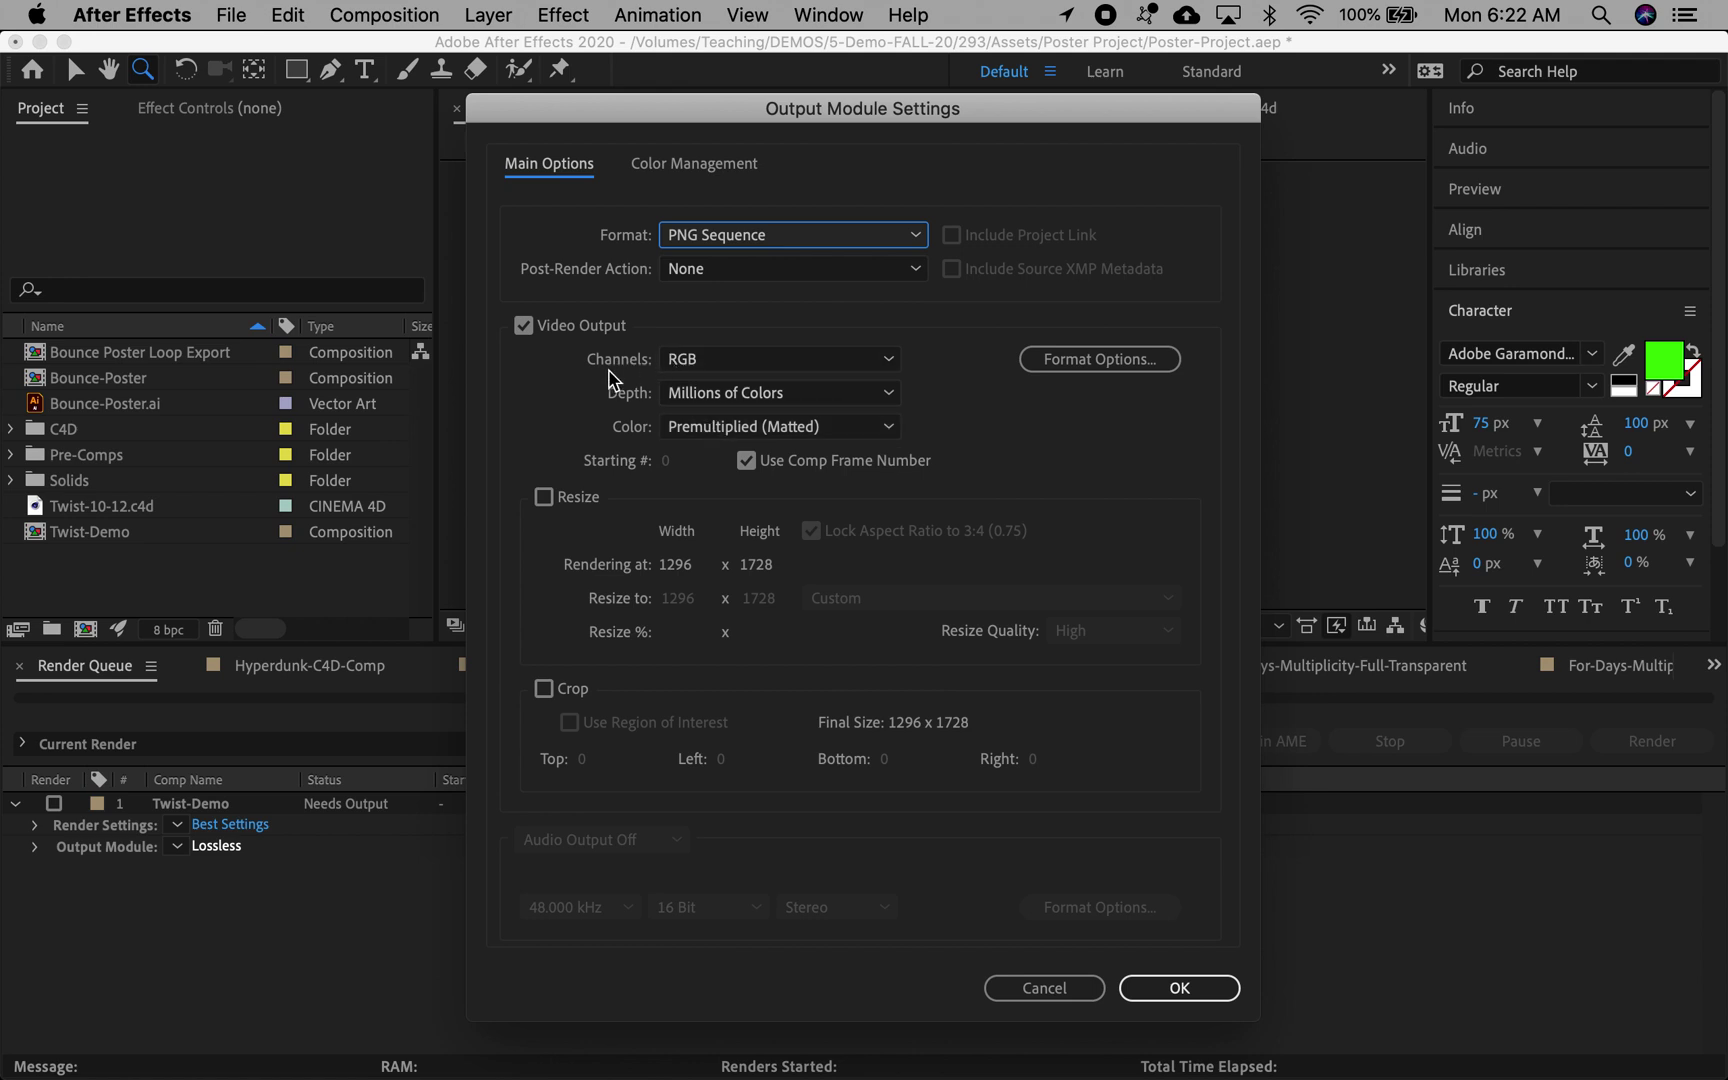
{"action": "left_click", "coordinate": [692, 371]}
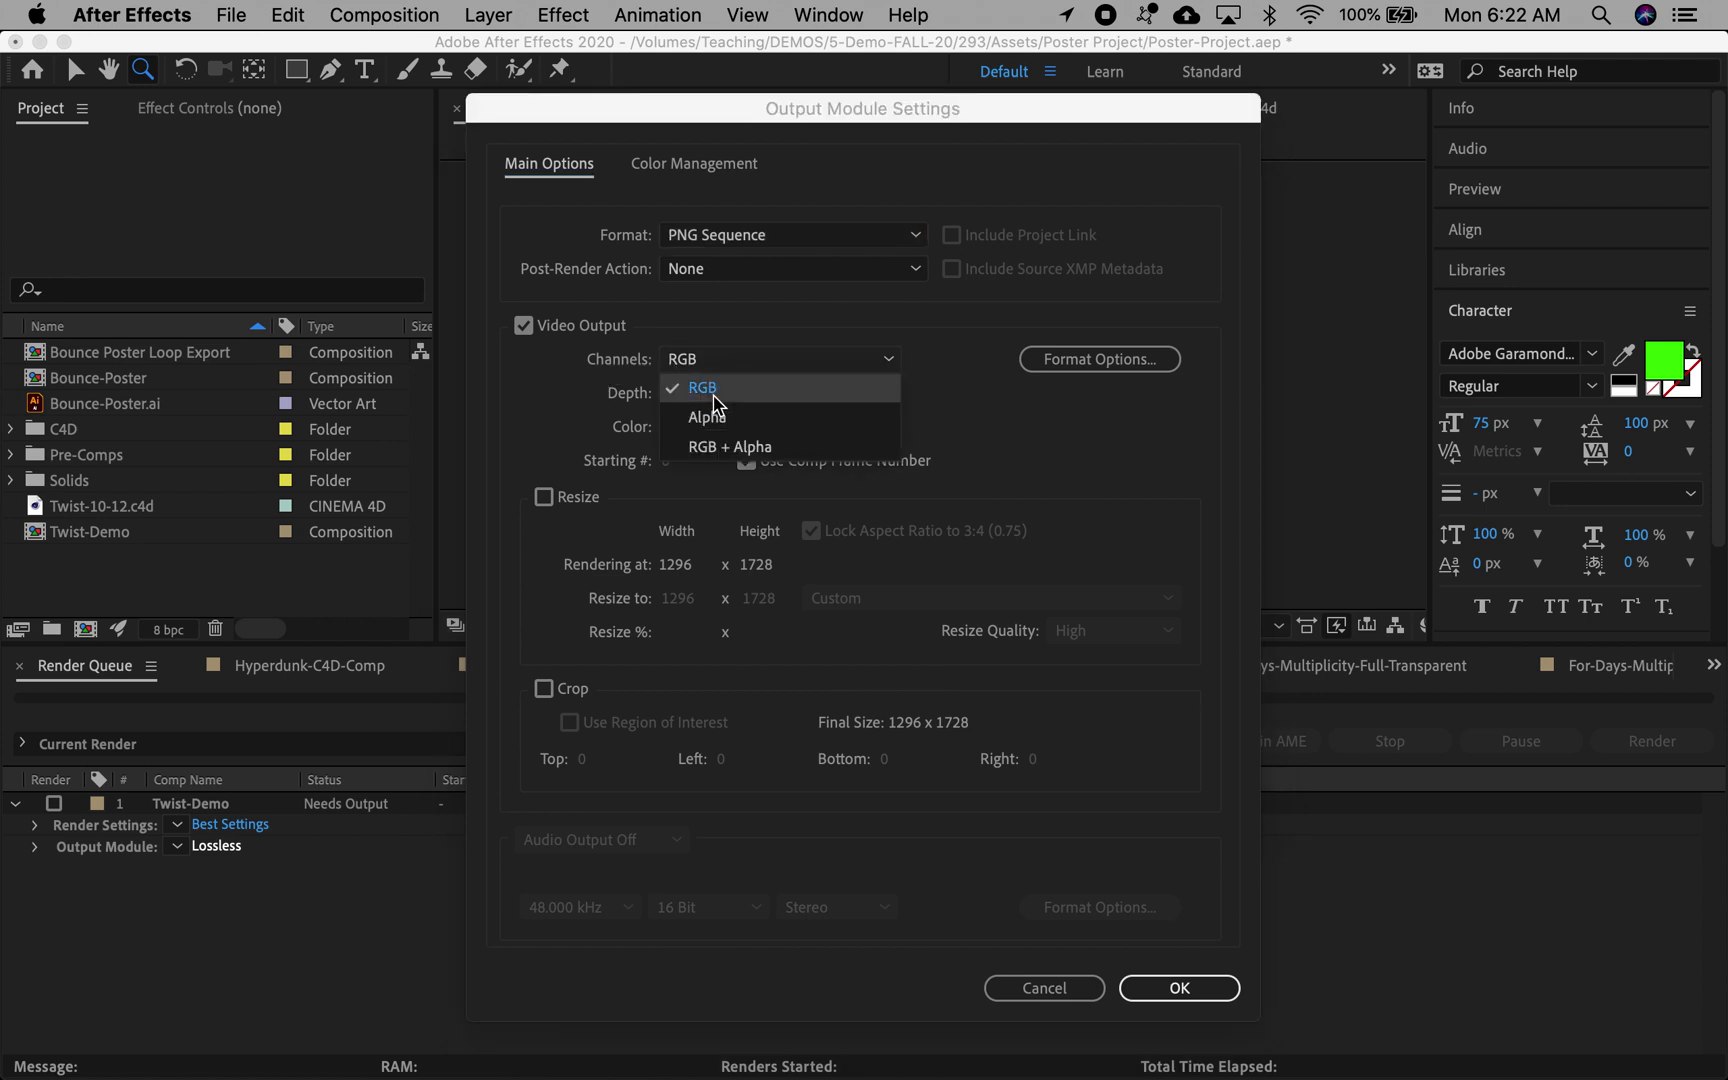
{"action": "left_click", "coordinate": [702, 454]}
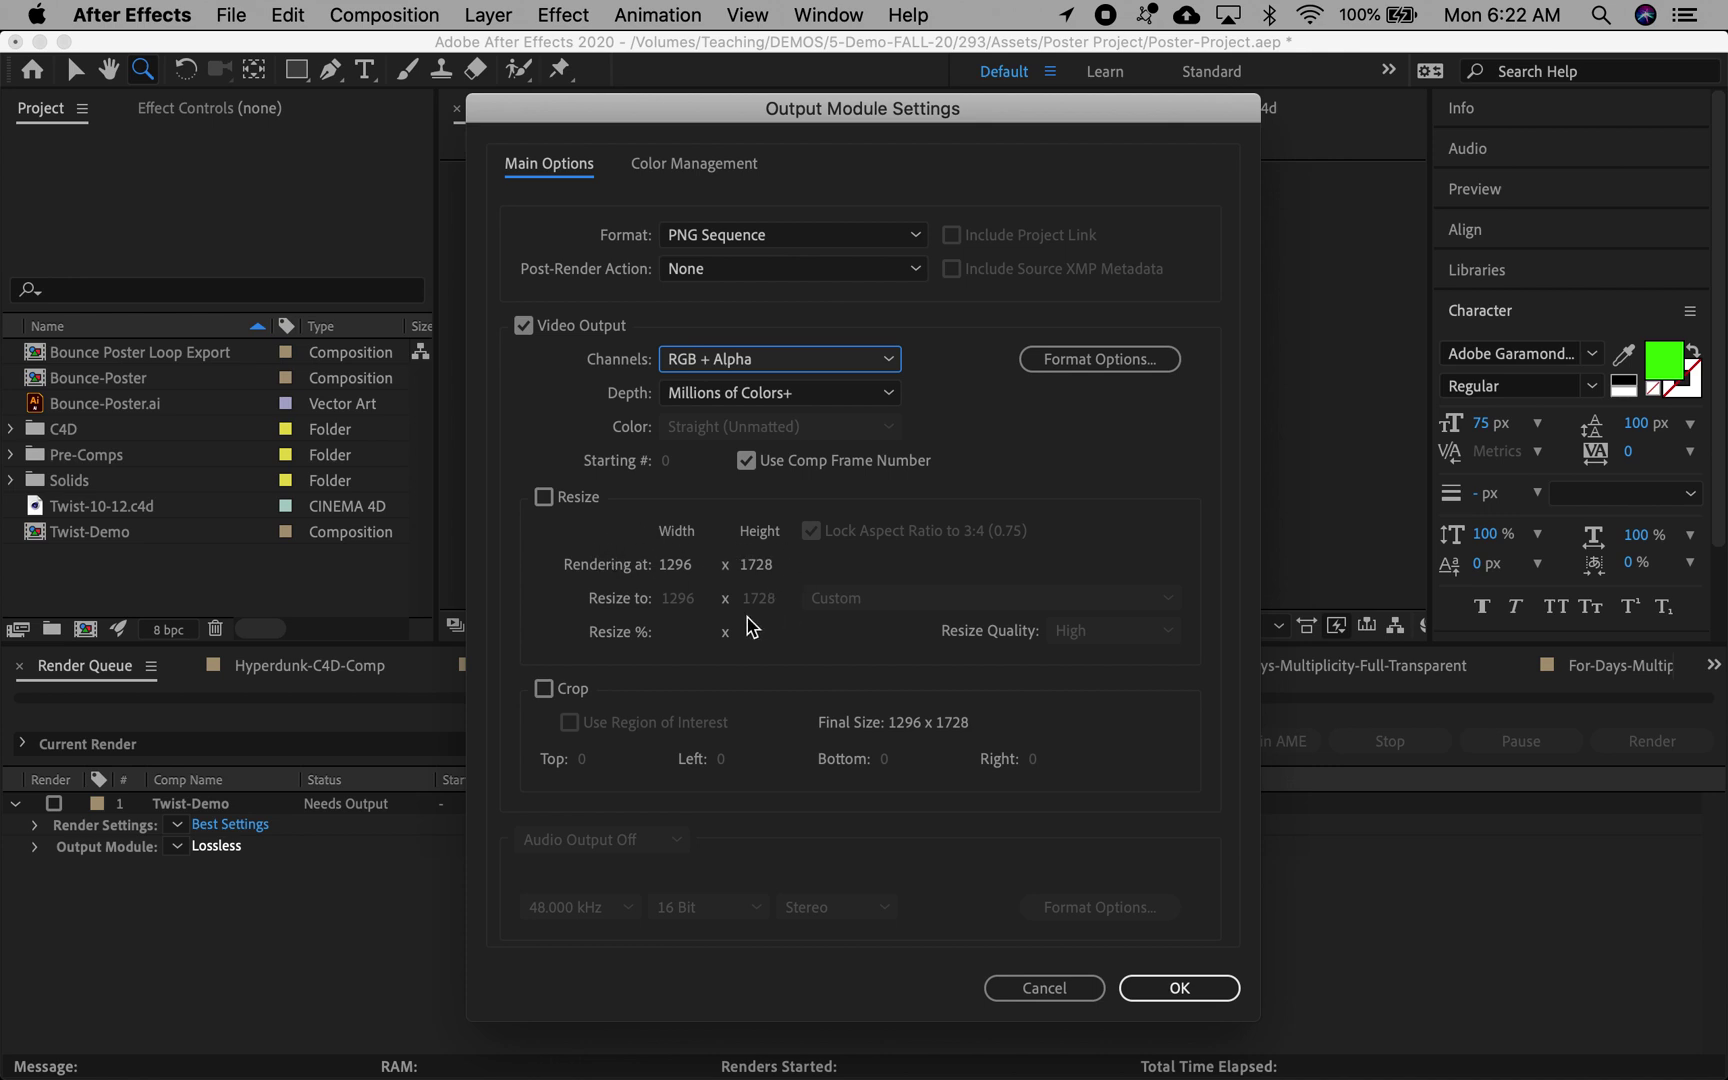
{"action": "left_click", "coordinate": [1155, 988]}
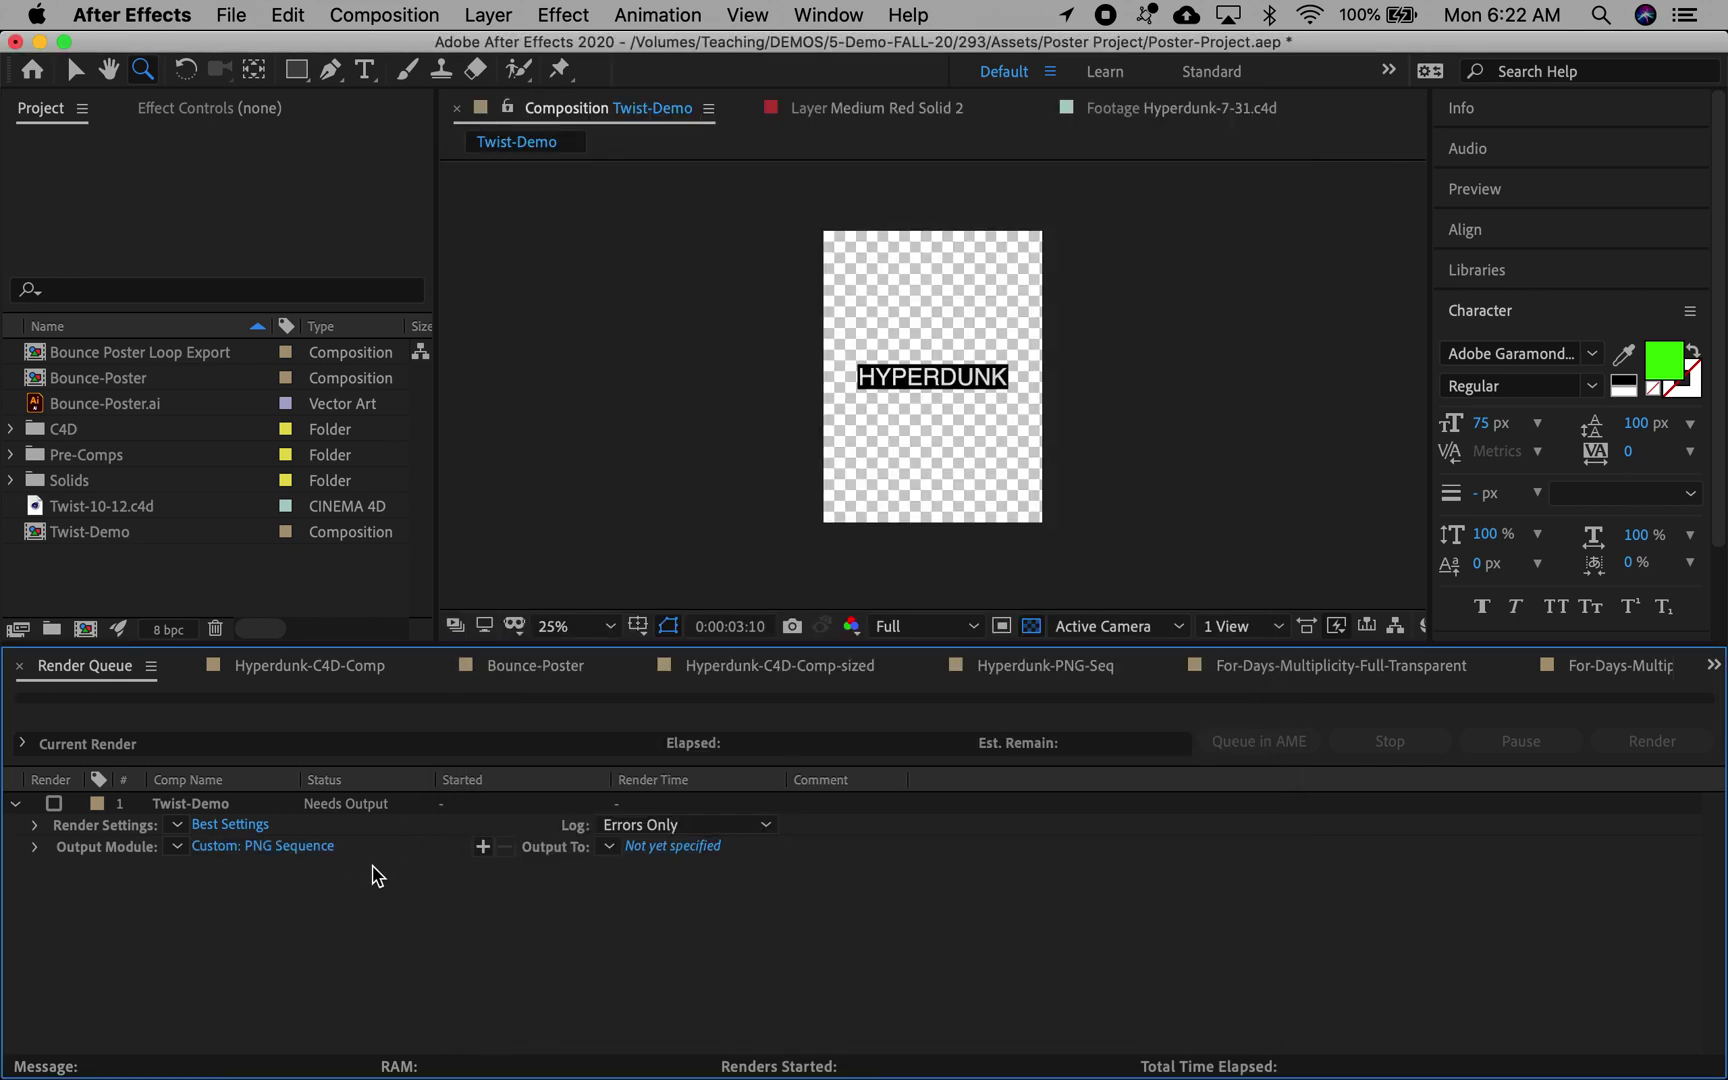
Step: Direct the render output to a new folder named Twist-Demo-PNG inside Poster Project, saved in the Twist-Demo subfolder
{"action": "left_click", "coordinate": [660, 849]}
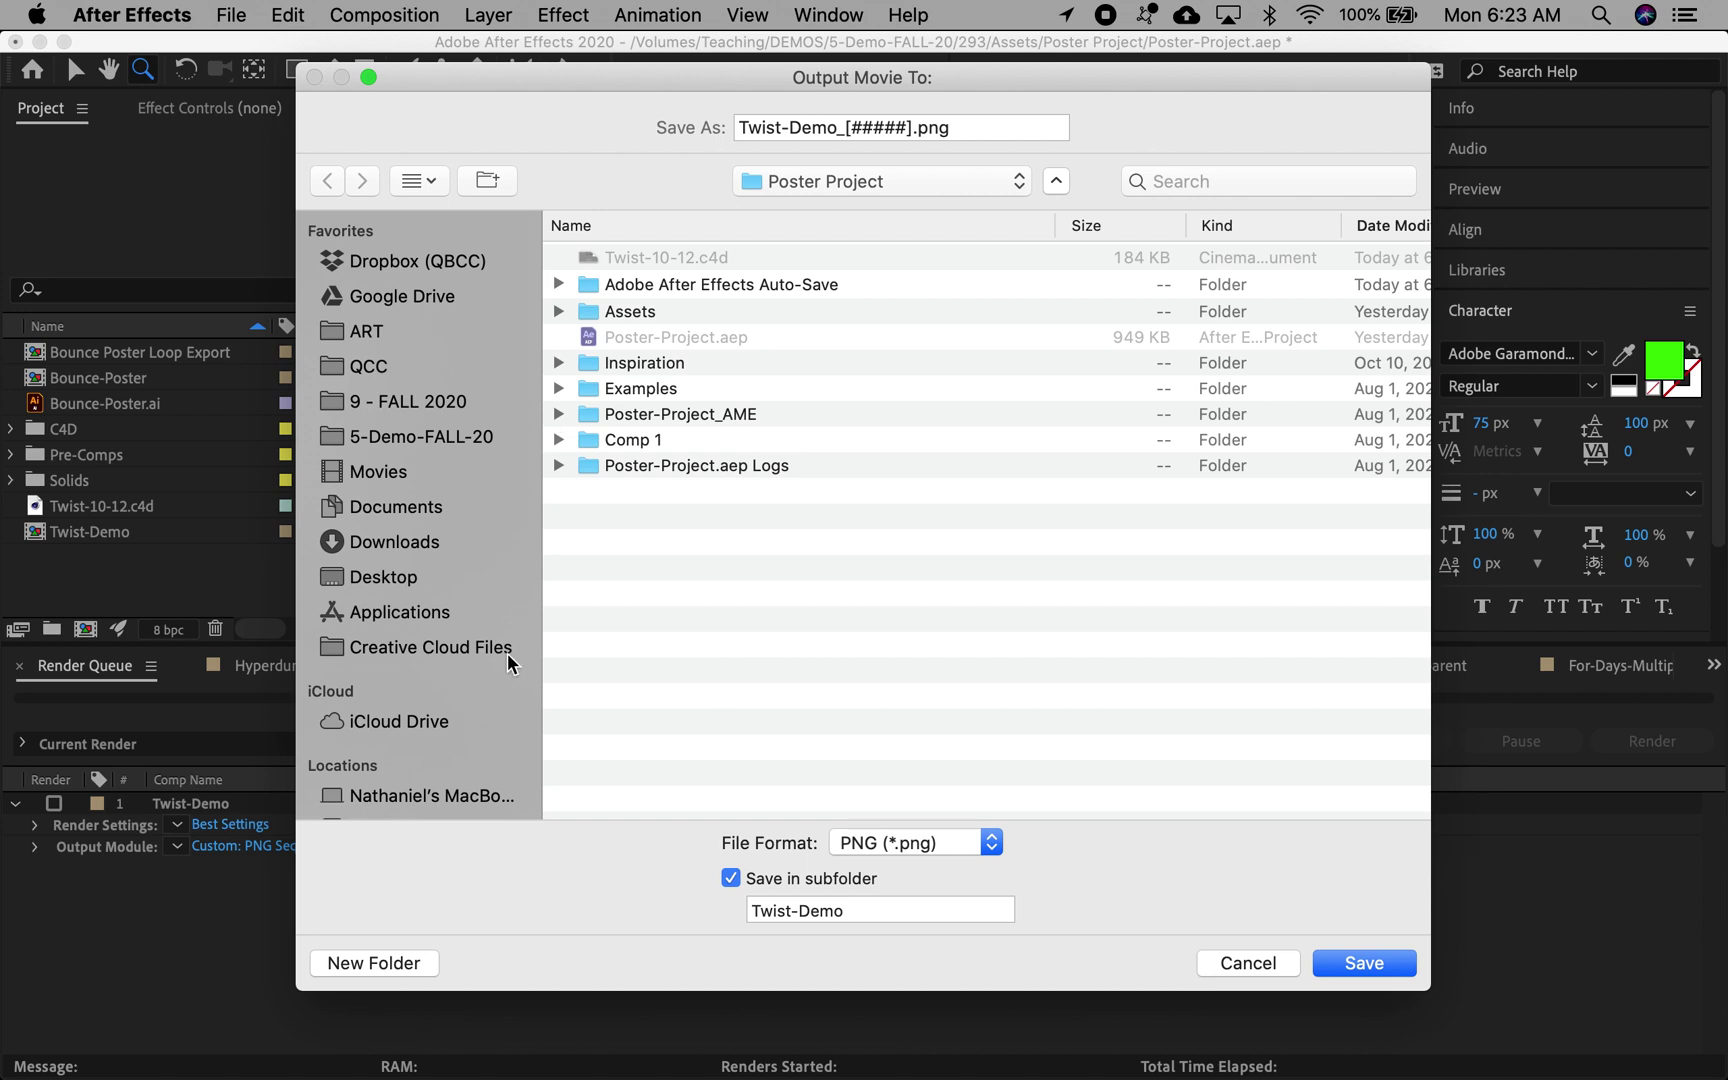
{"action": "left_click", "coordinate": [377, 963]}
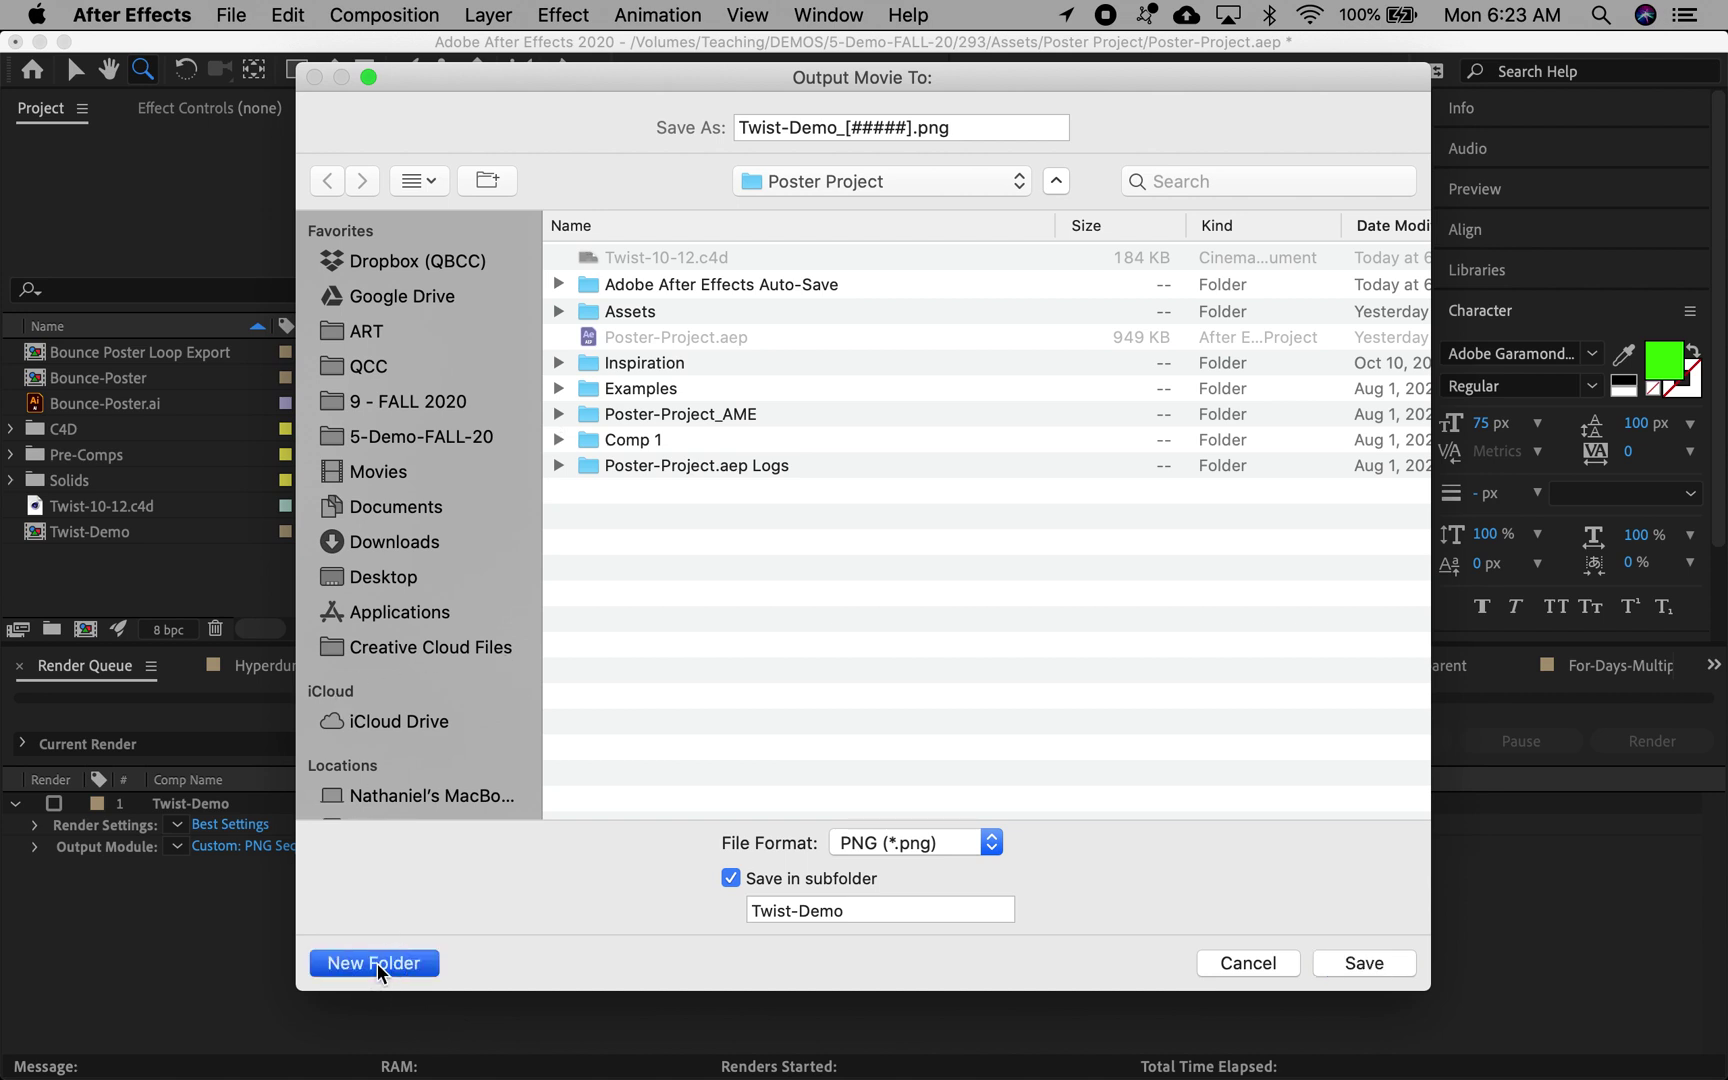
{"action": "type", "text": "Twist"}
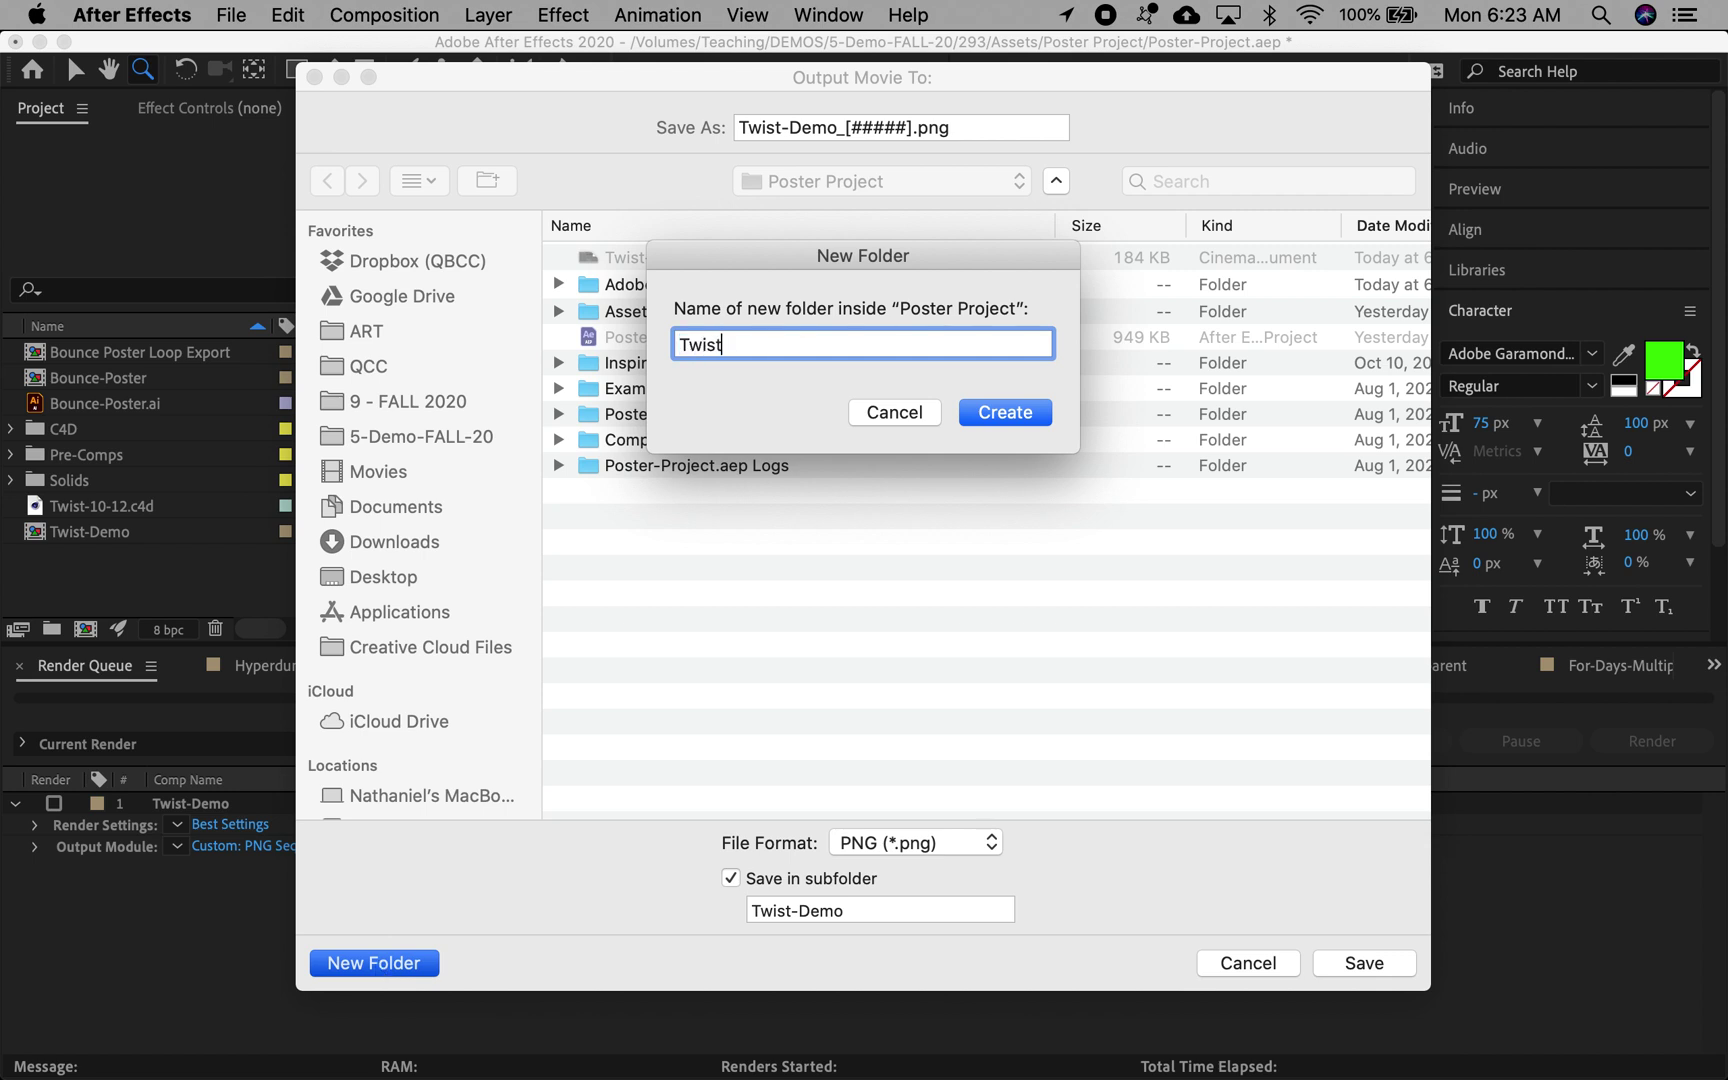
{"action": "type", "text": "-Demo-PNG"}
{"action": "left_click", "coordinate": [1000, 412]}
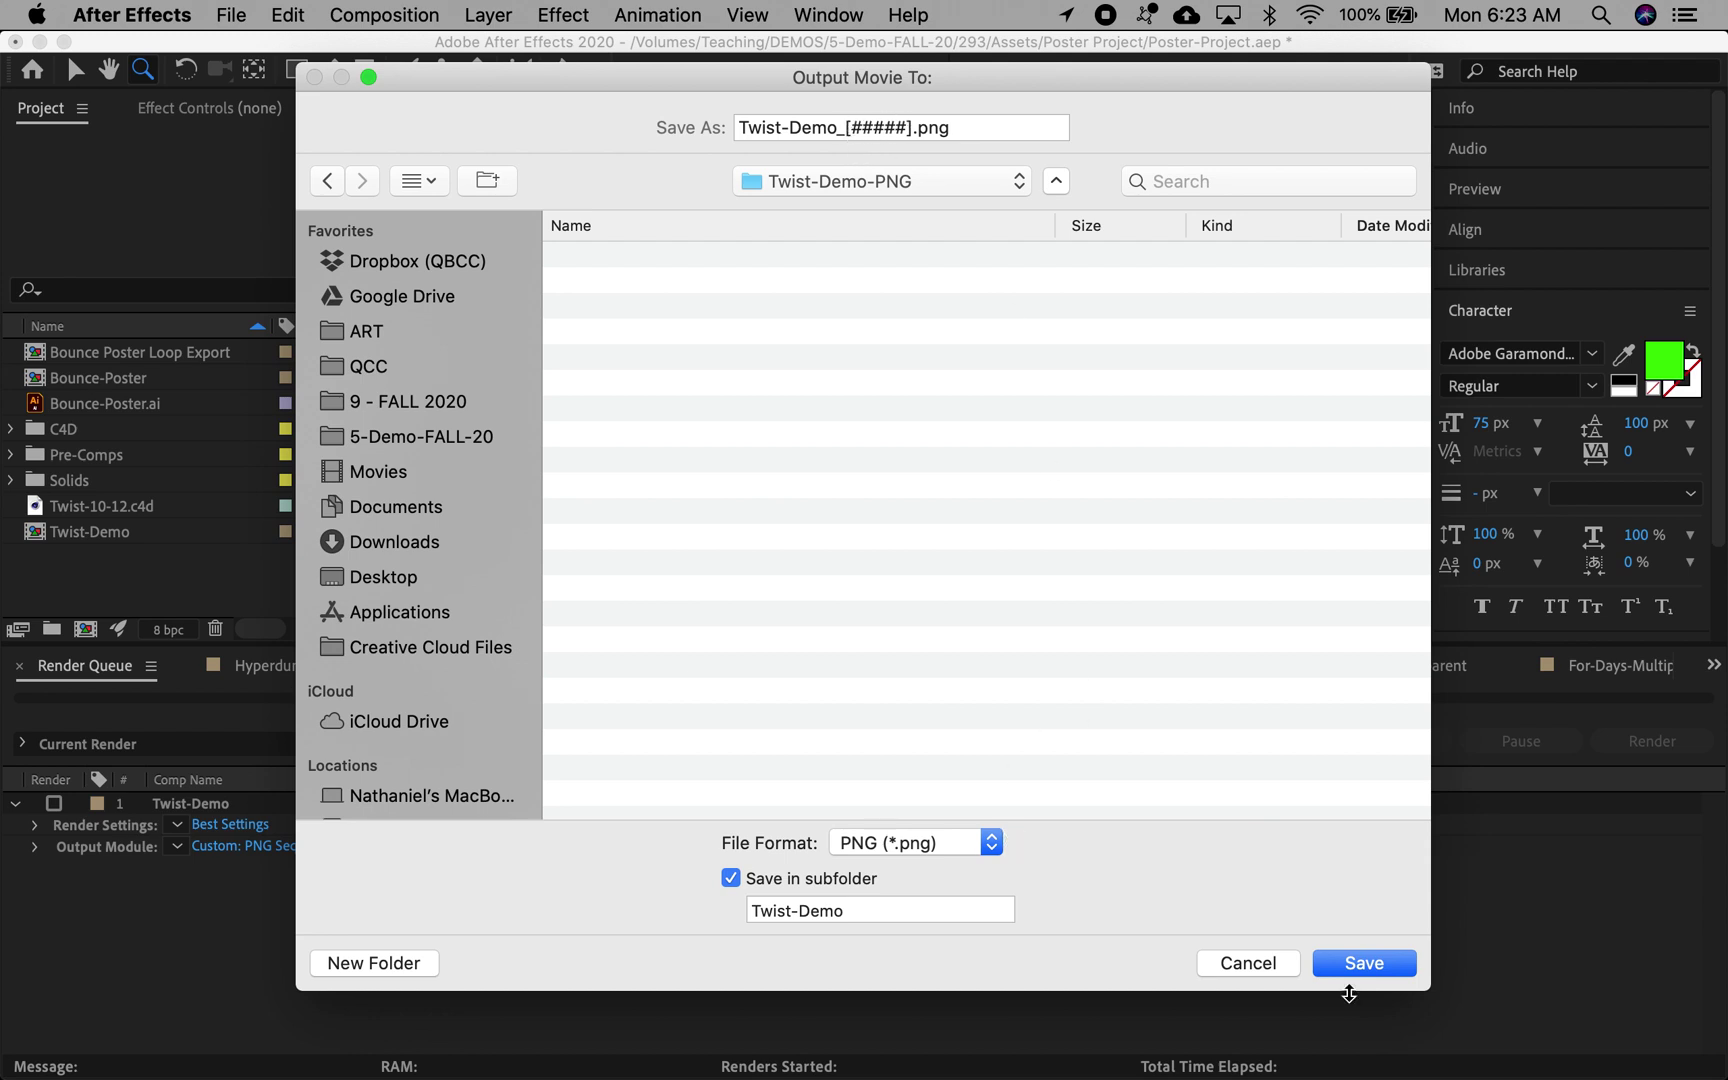
{"action": "left_click", "coordinate": [1364, 963]}
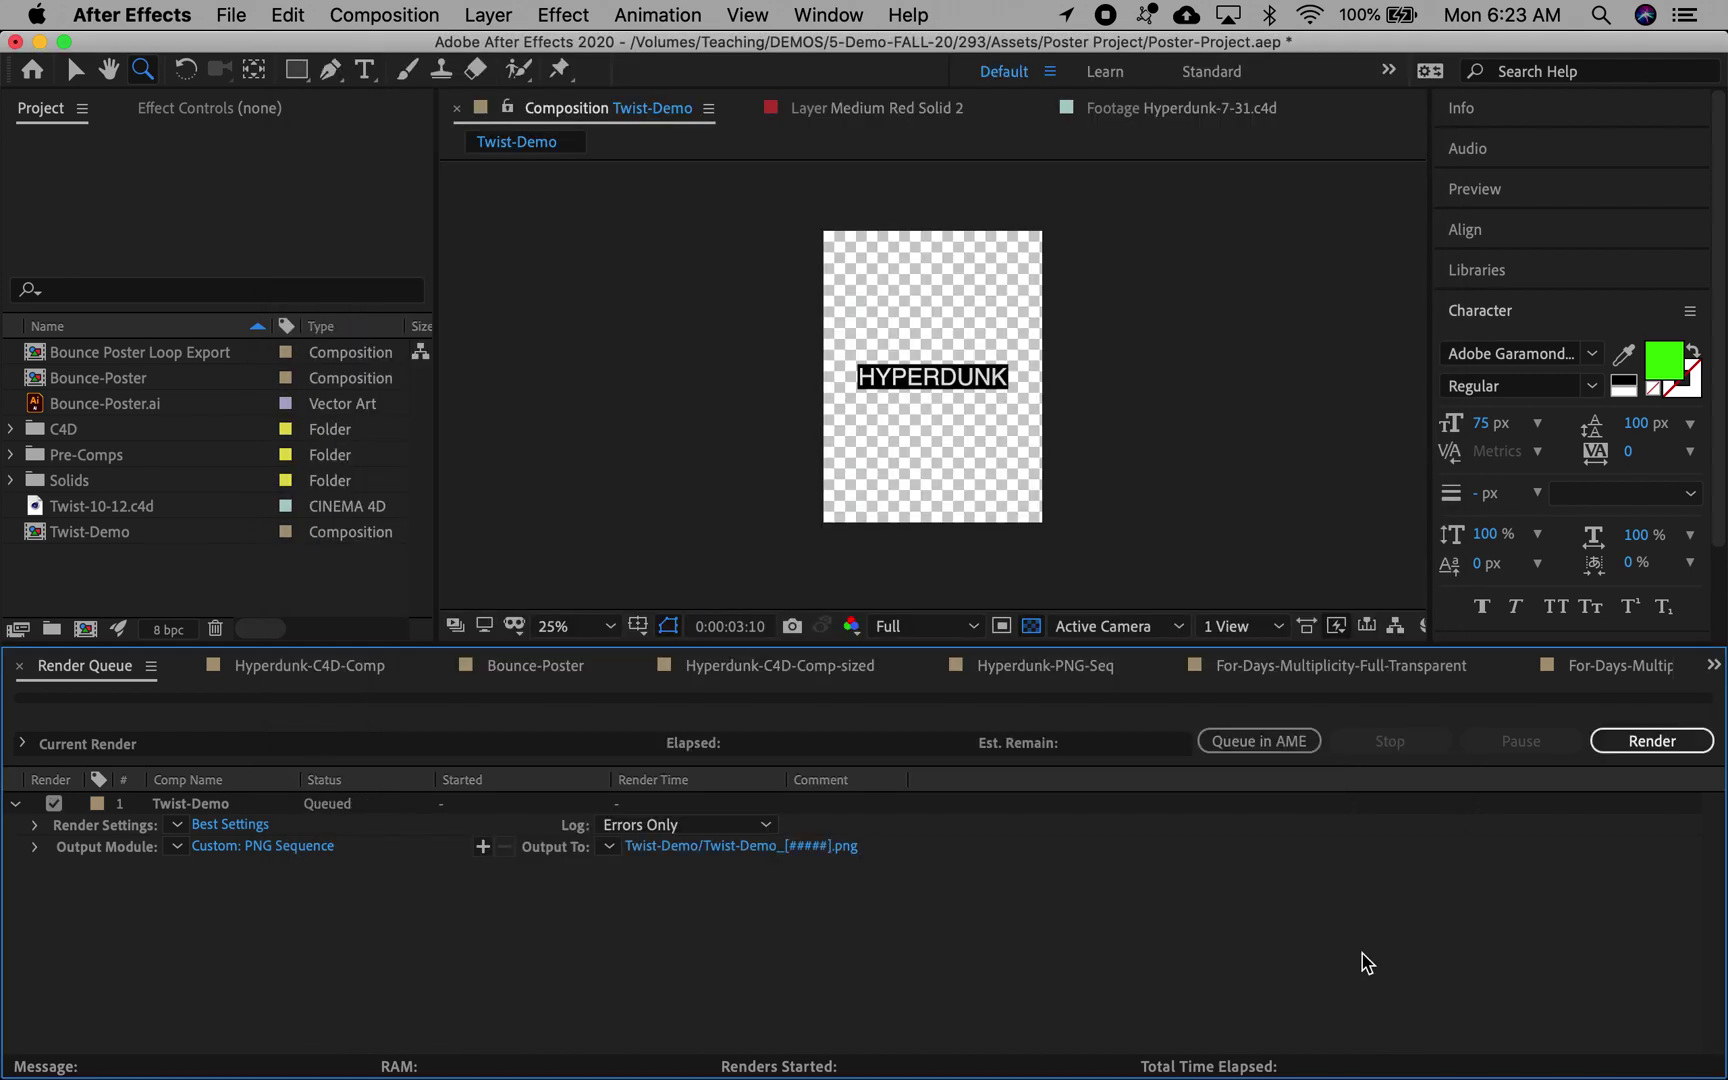
Step: Render the queued Twist-Demo PNG sequence and reopen the Twist-Demo composition
{"action": "left_click", "coordinate": [1650, 743]}
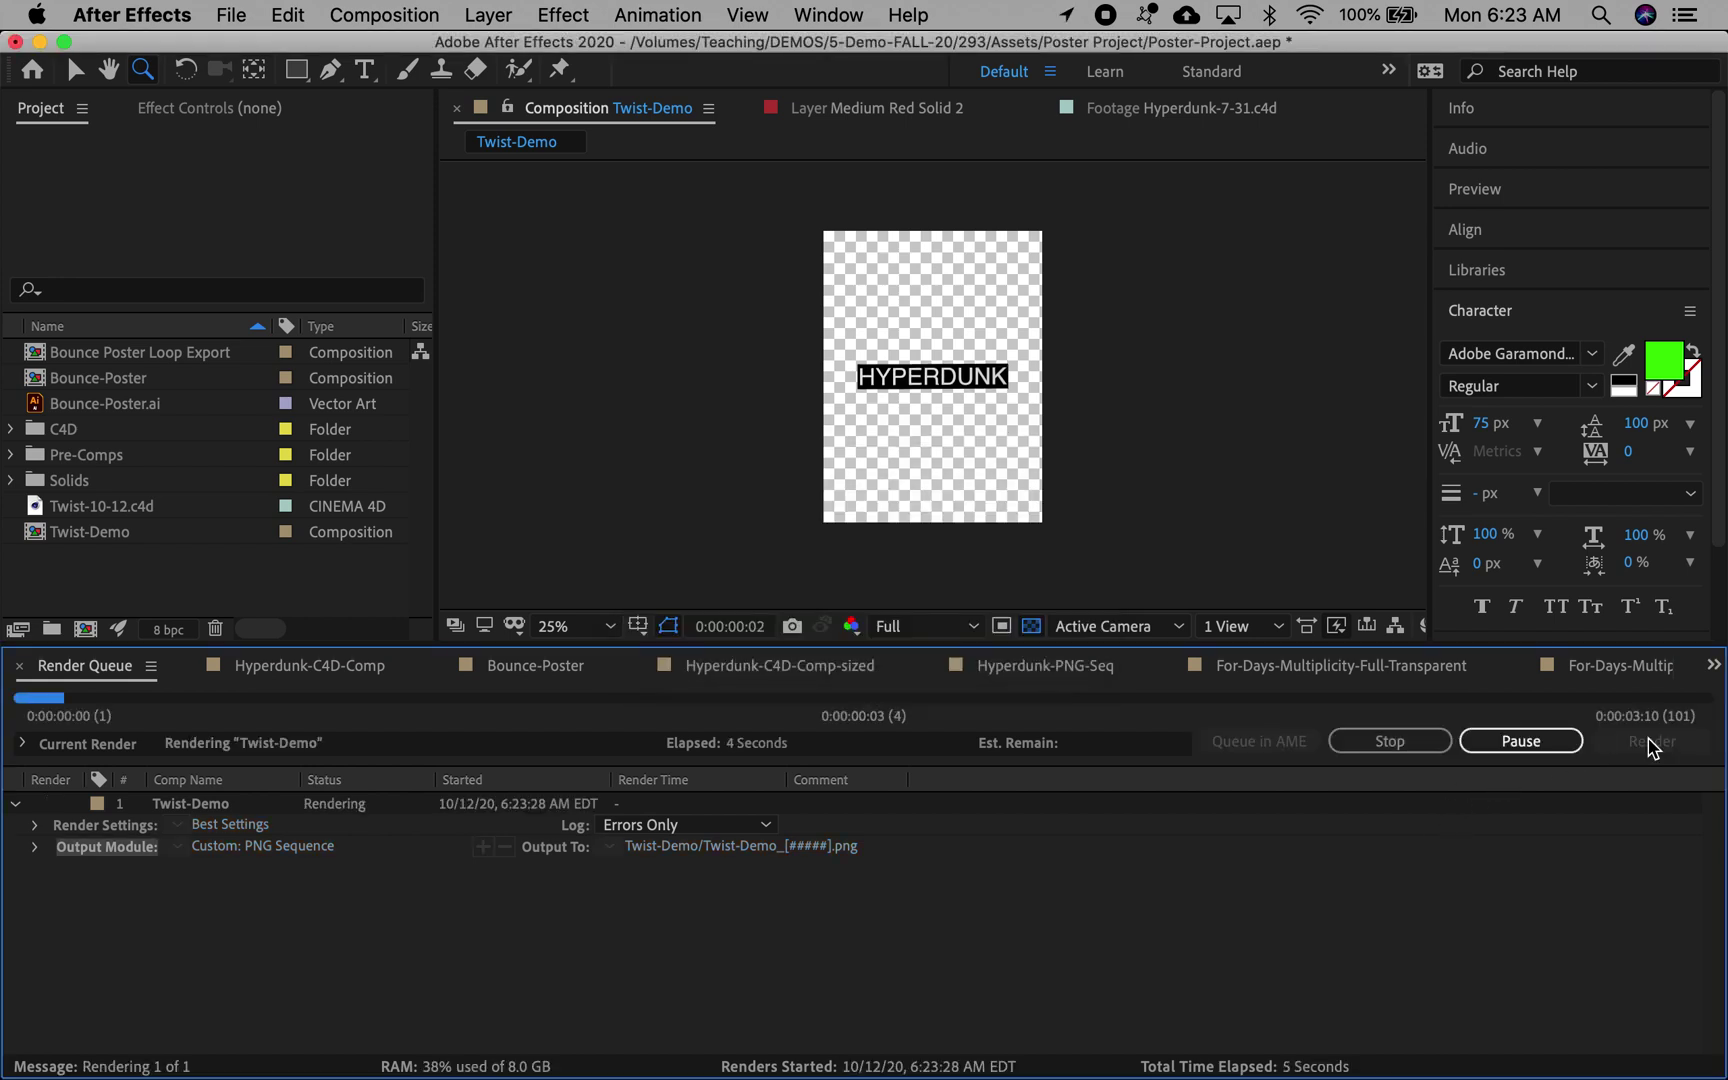
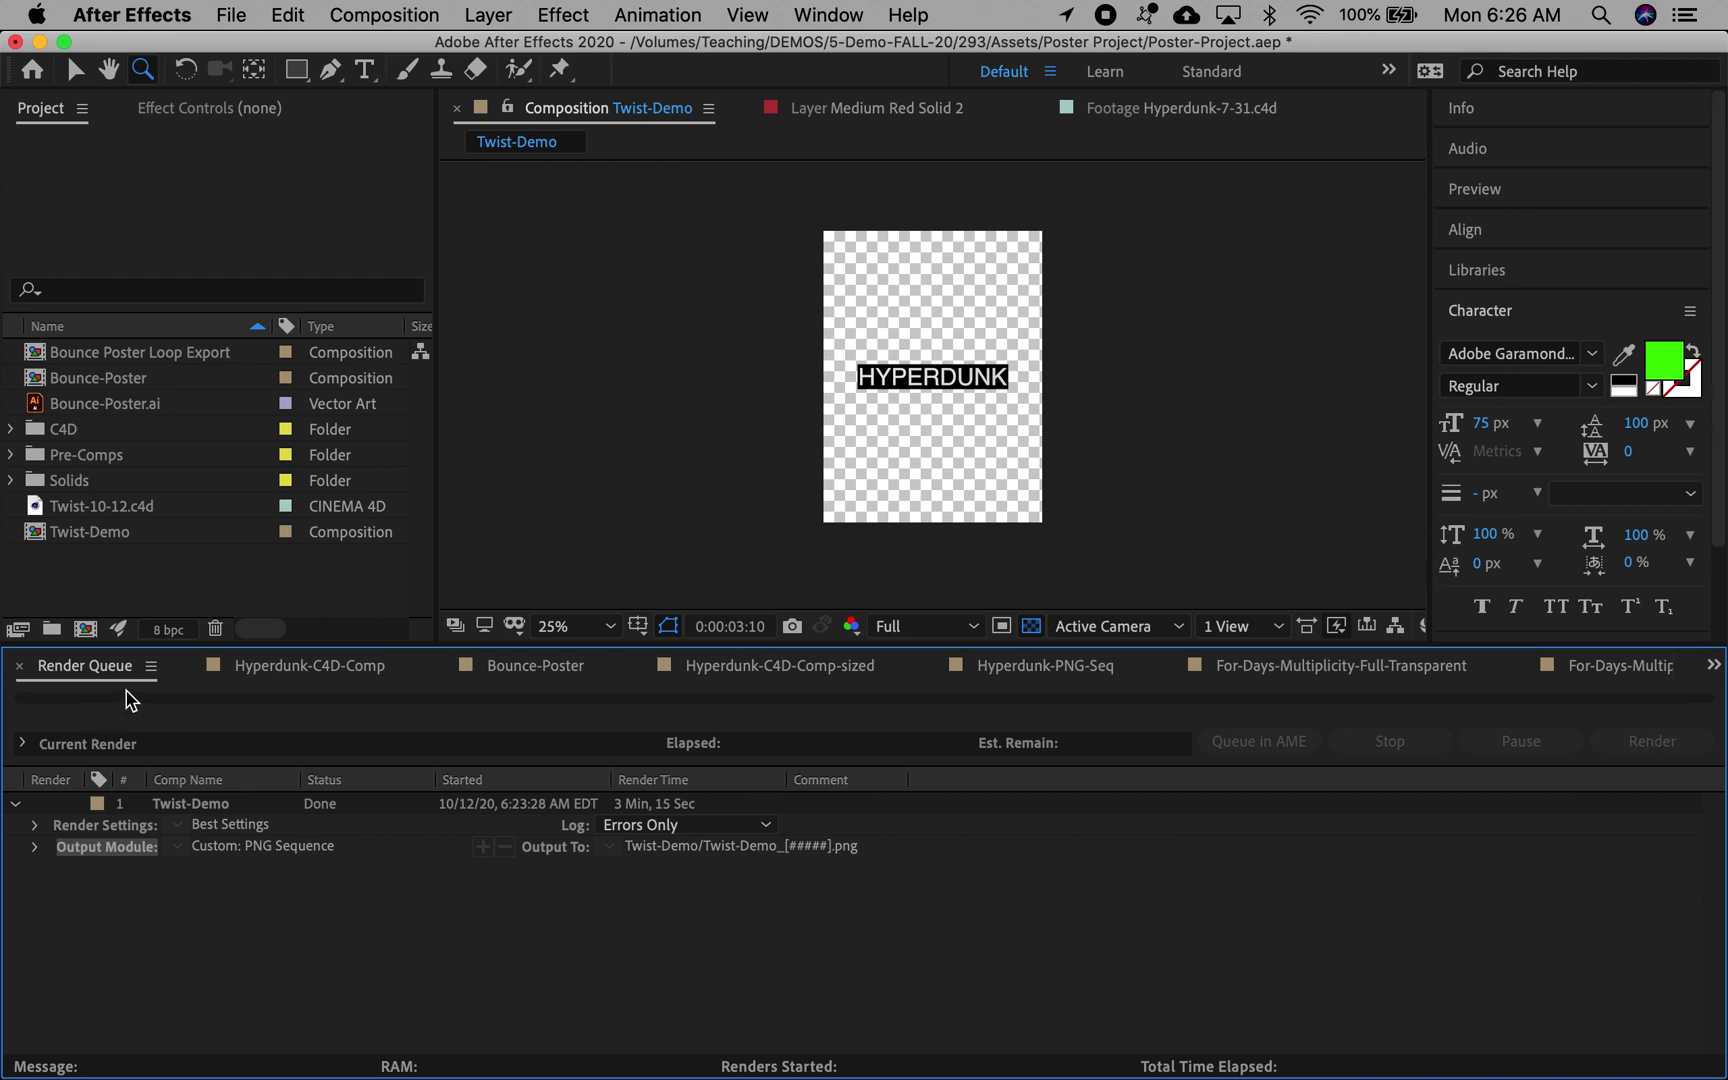
{"action": "double_click", "coordinate": [45, 533]}
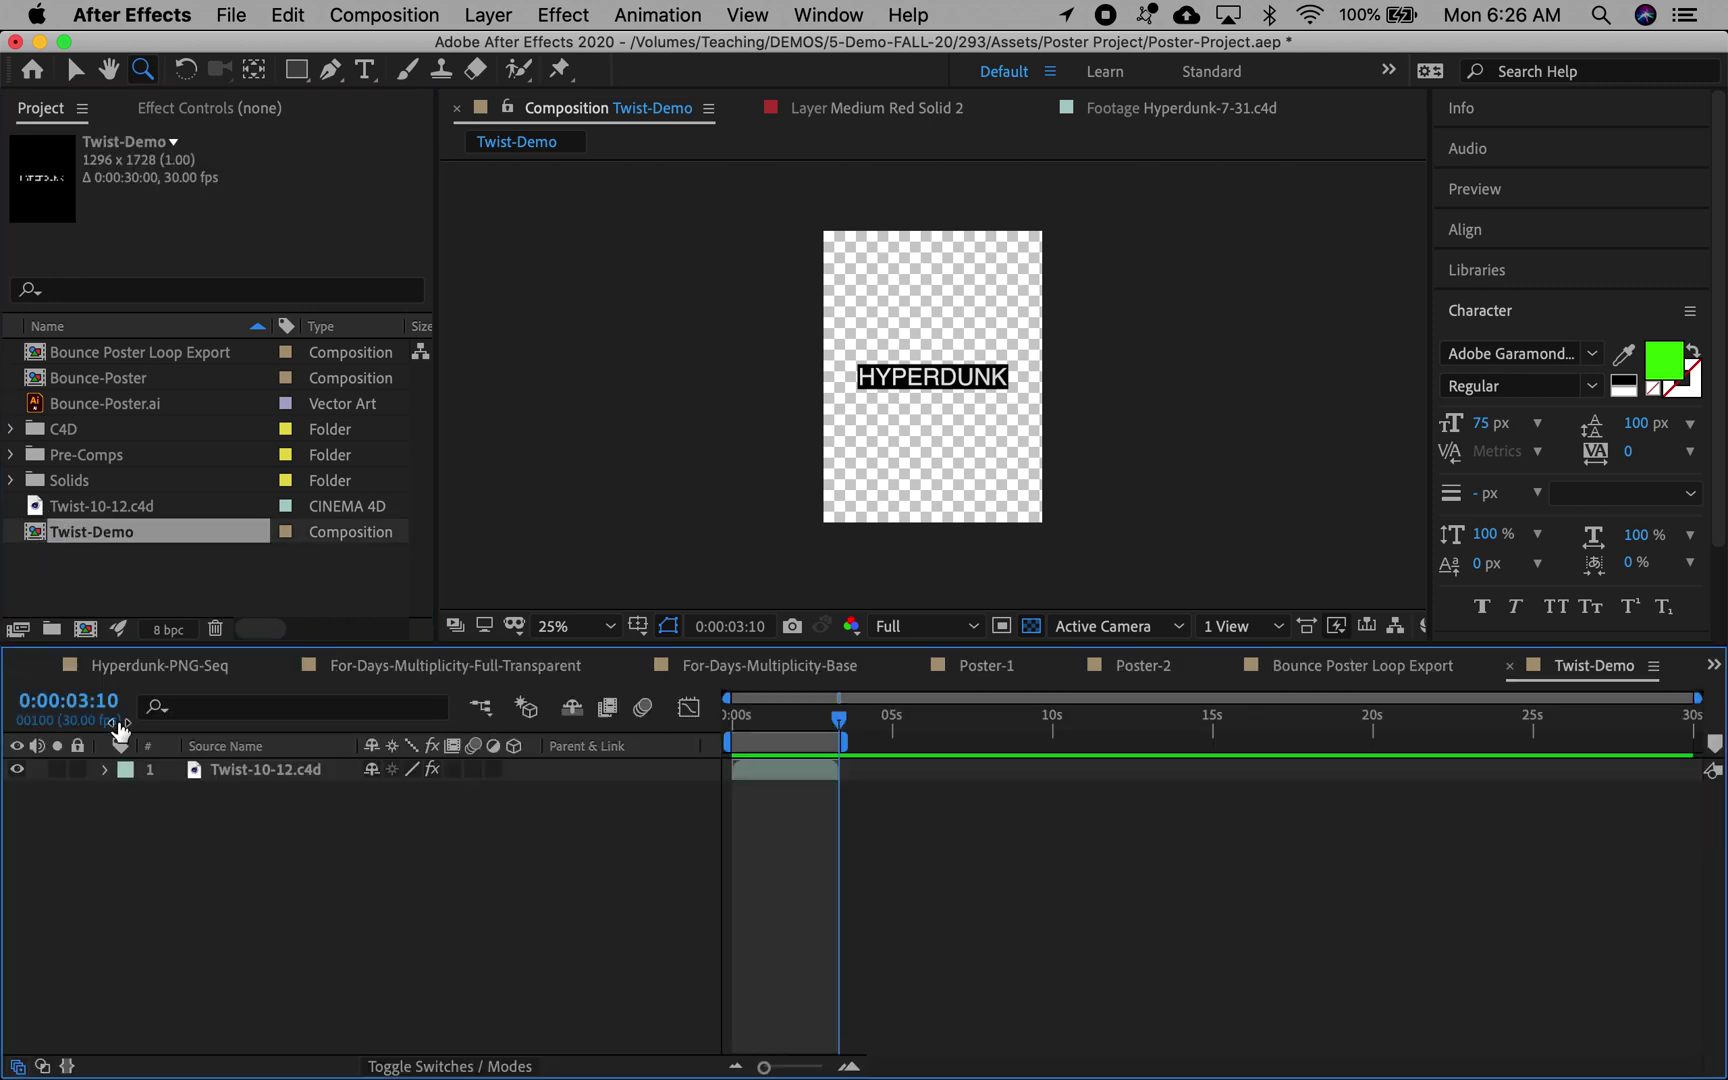
Step: Open the footage import dialog at Twist-Demo-PNG, expand its Twist-Demo subfolder and sort the frames by name
{"action": "left_click", "coordinate": [190, 834]}
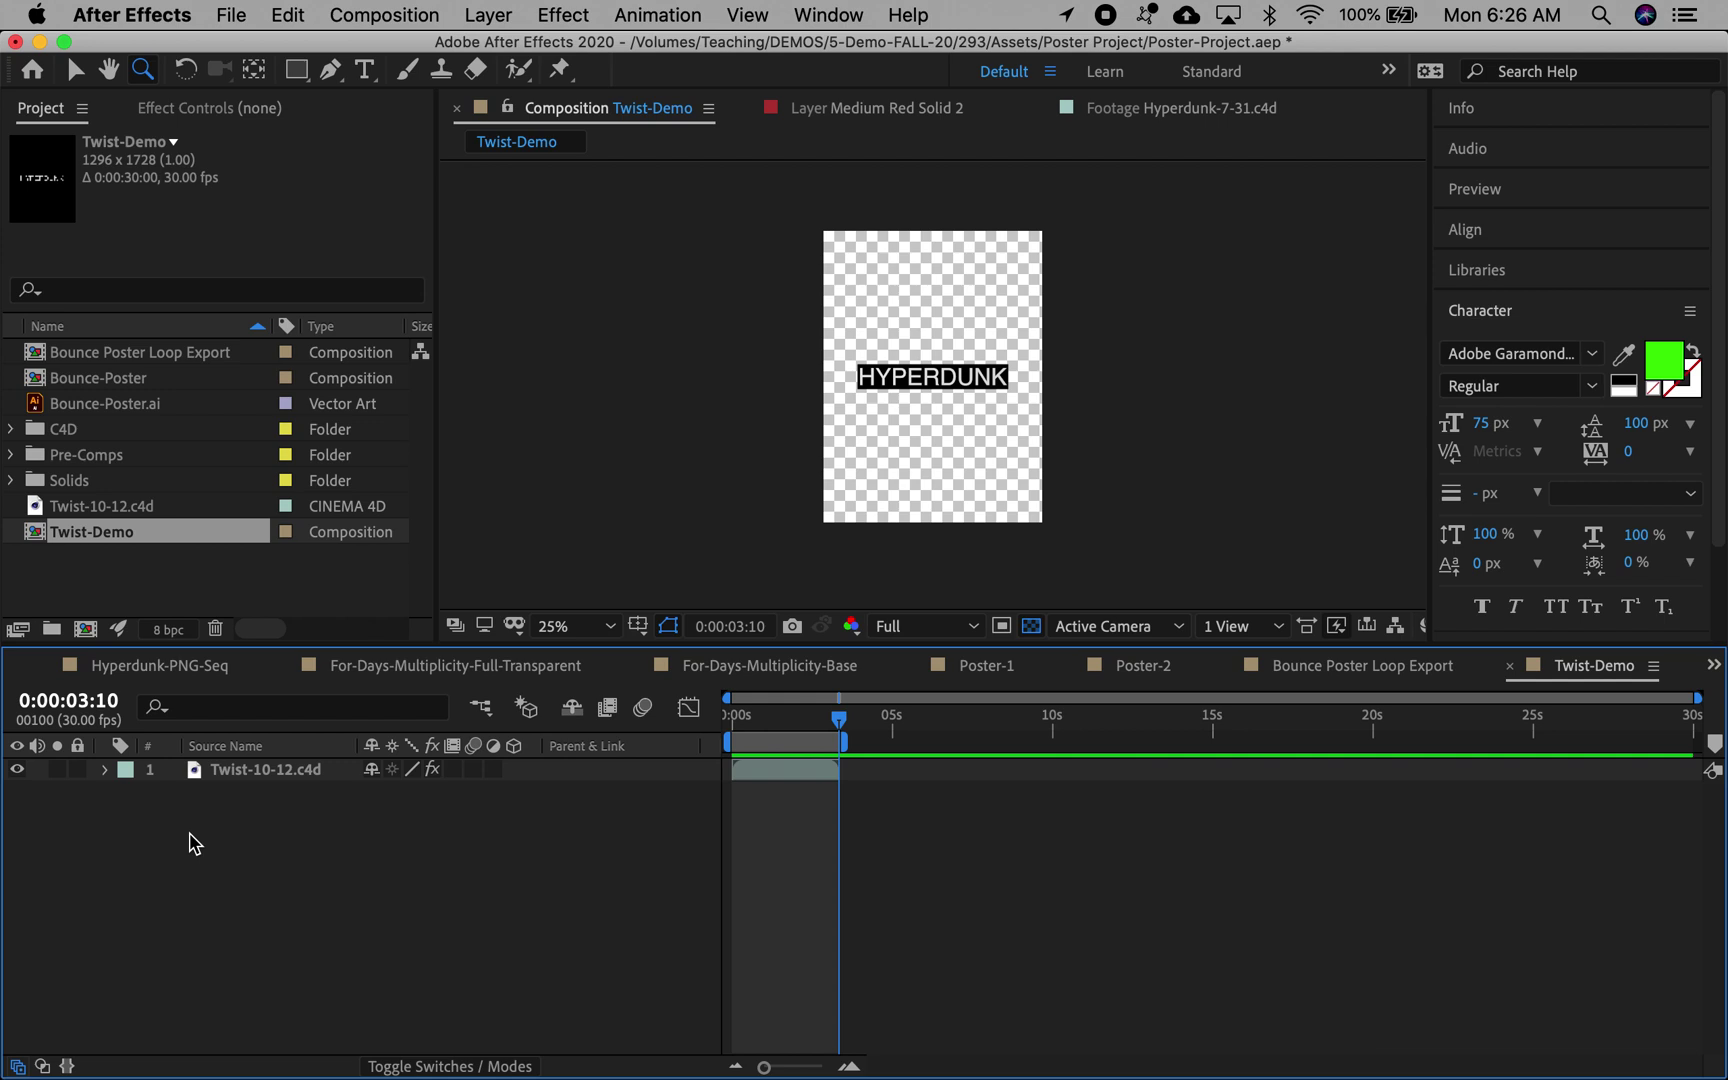
{"action": "key", "text": "super+i"}
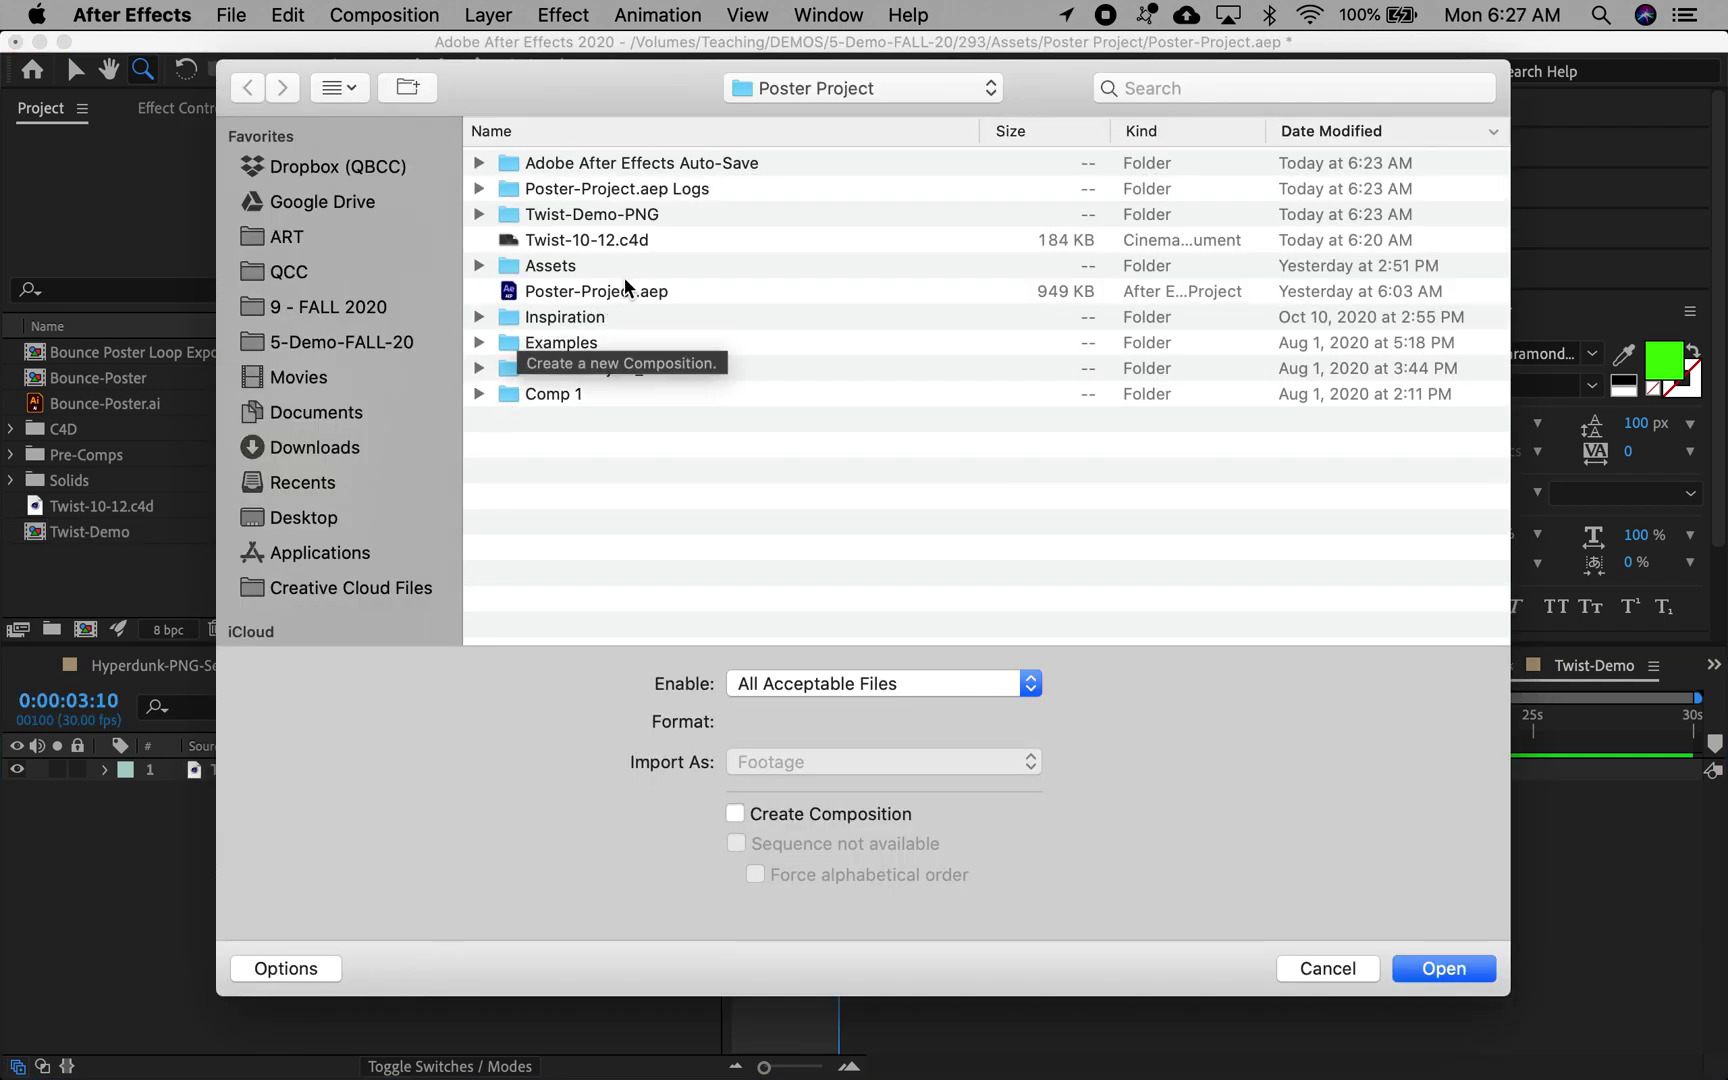
{"action": "left_click", "coordinate": [571, 222]}
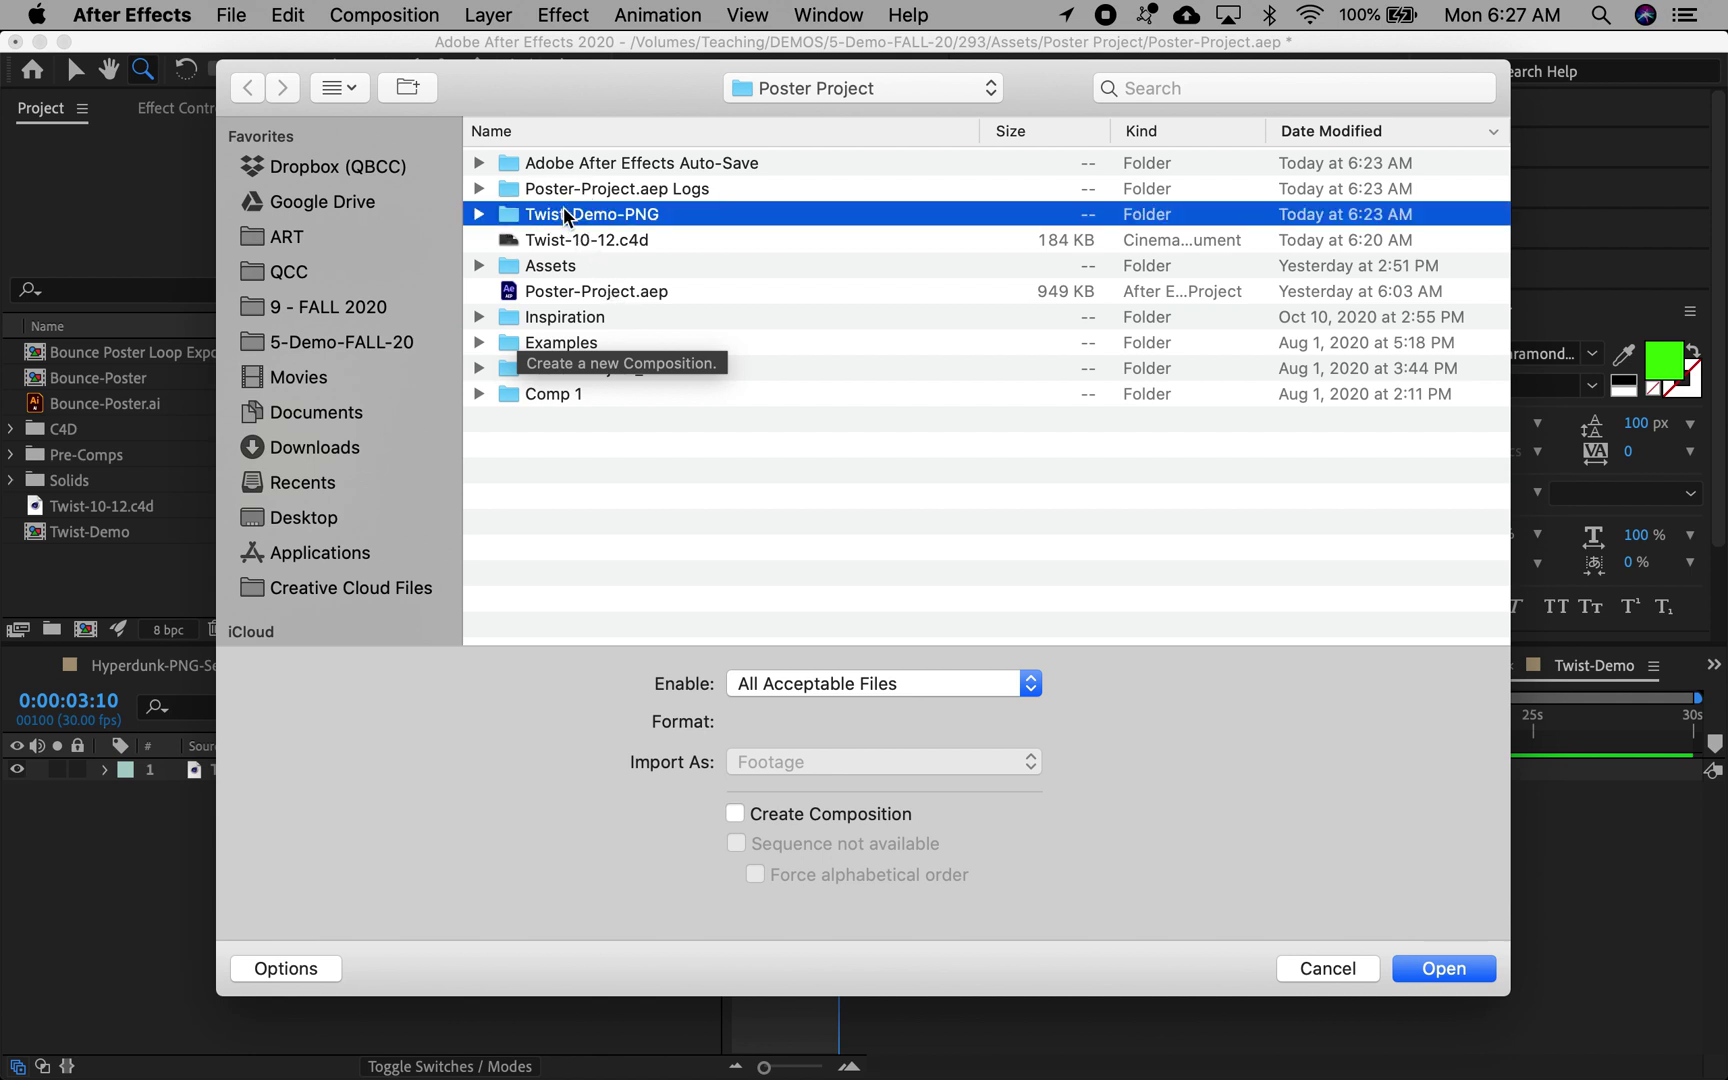
{"action": "double_click", "coordinate": [506, 214]}
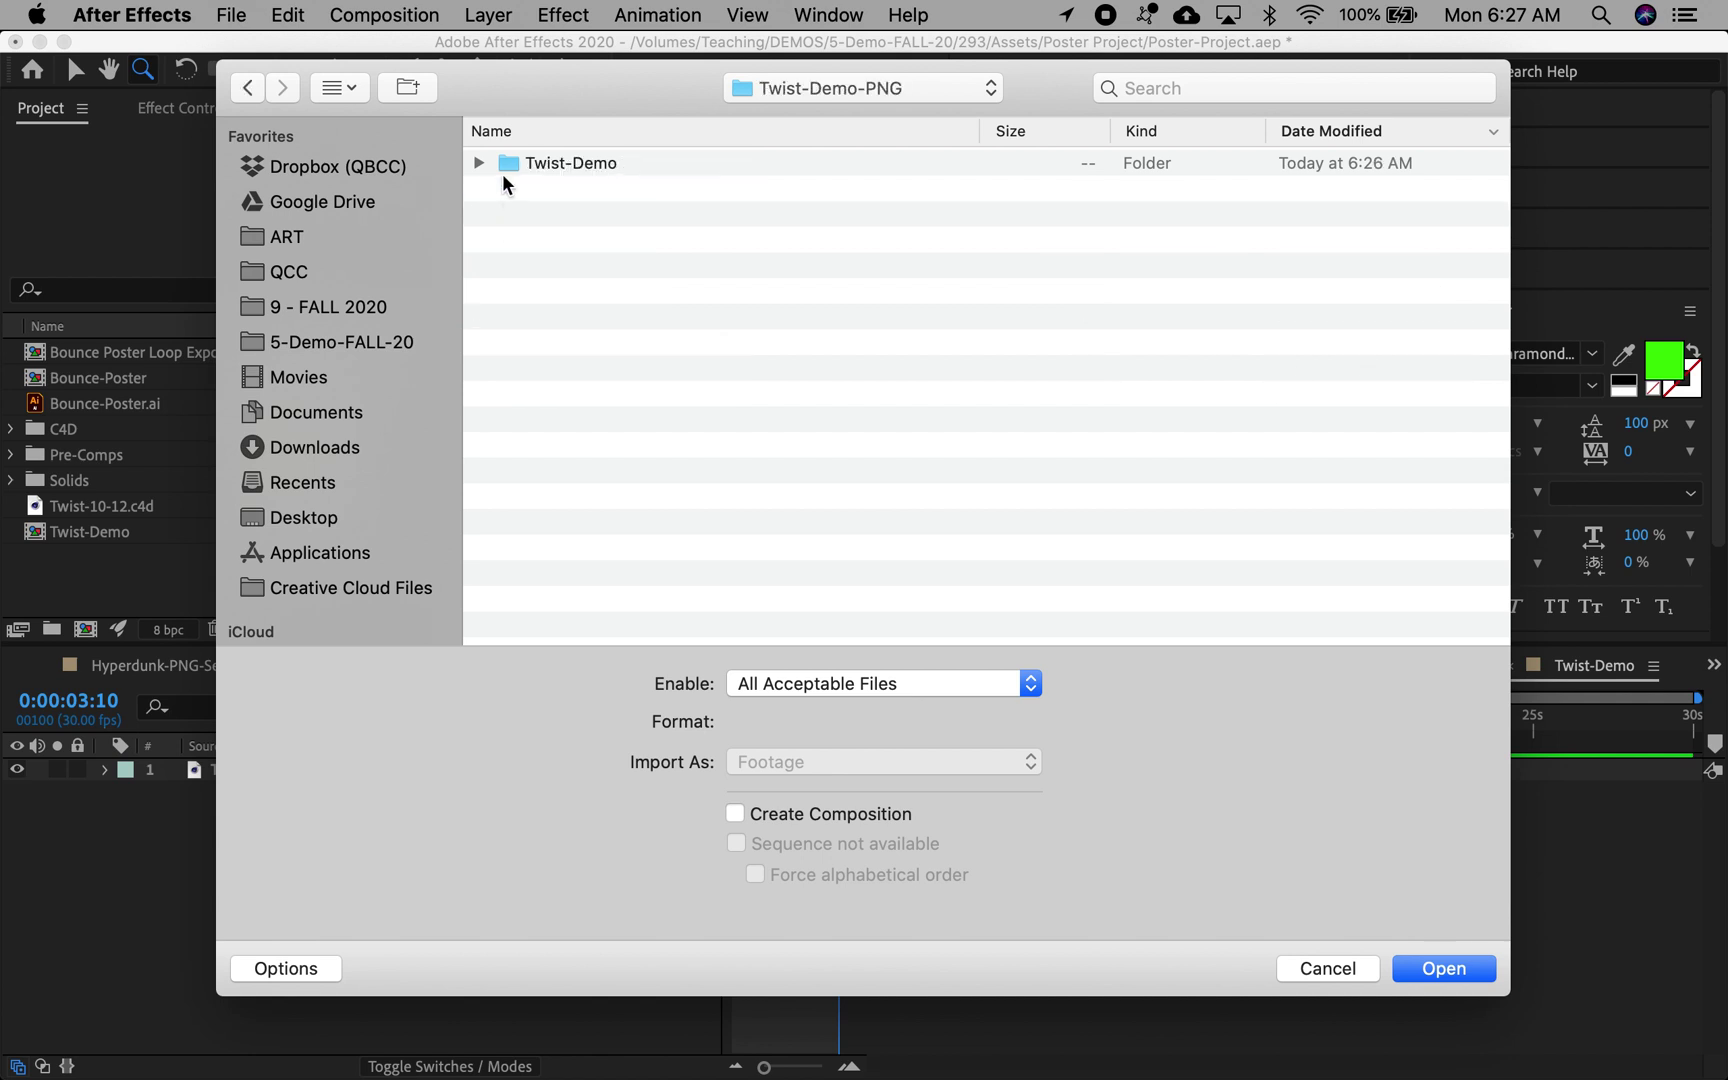
{"action": "left_click", "coordinate": [478, 162]}
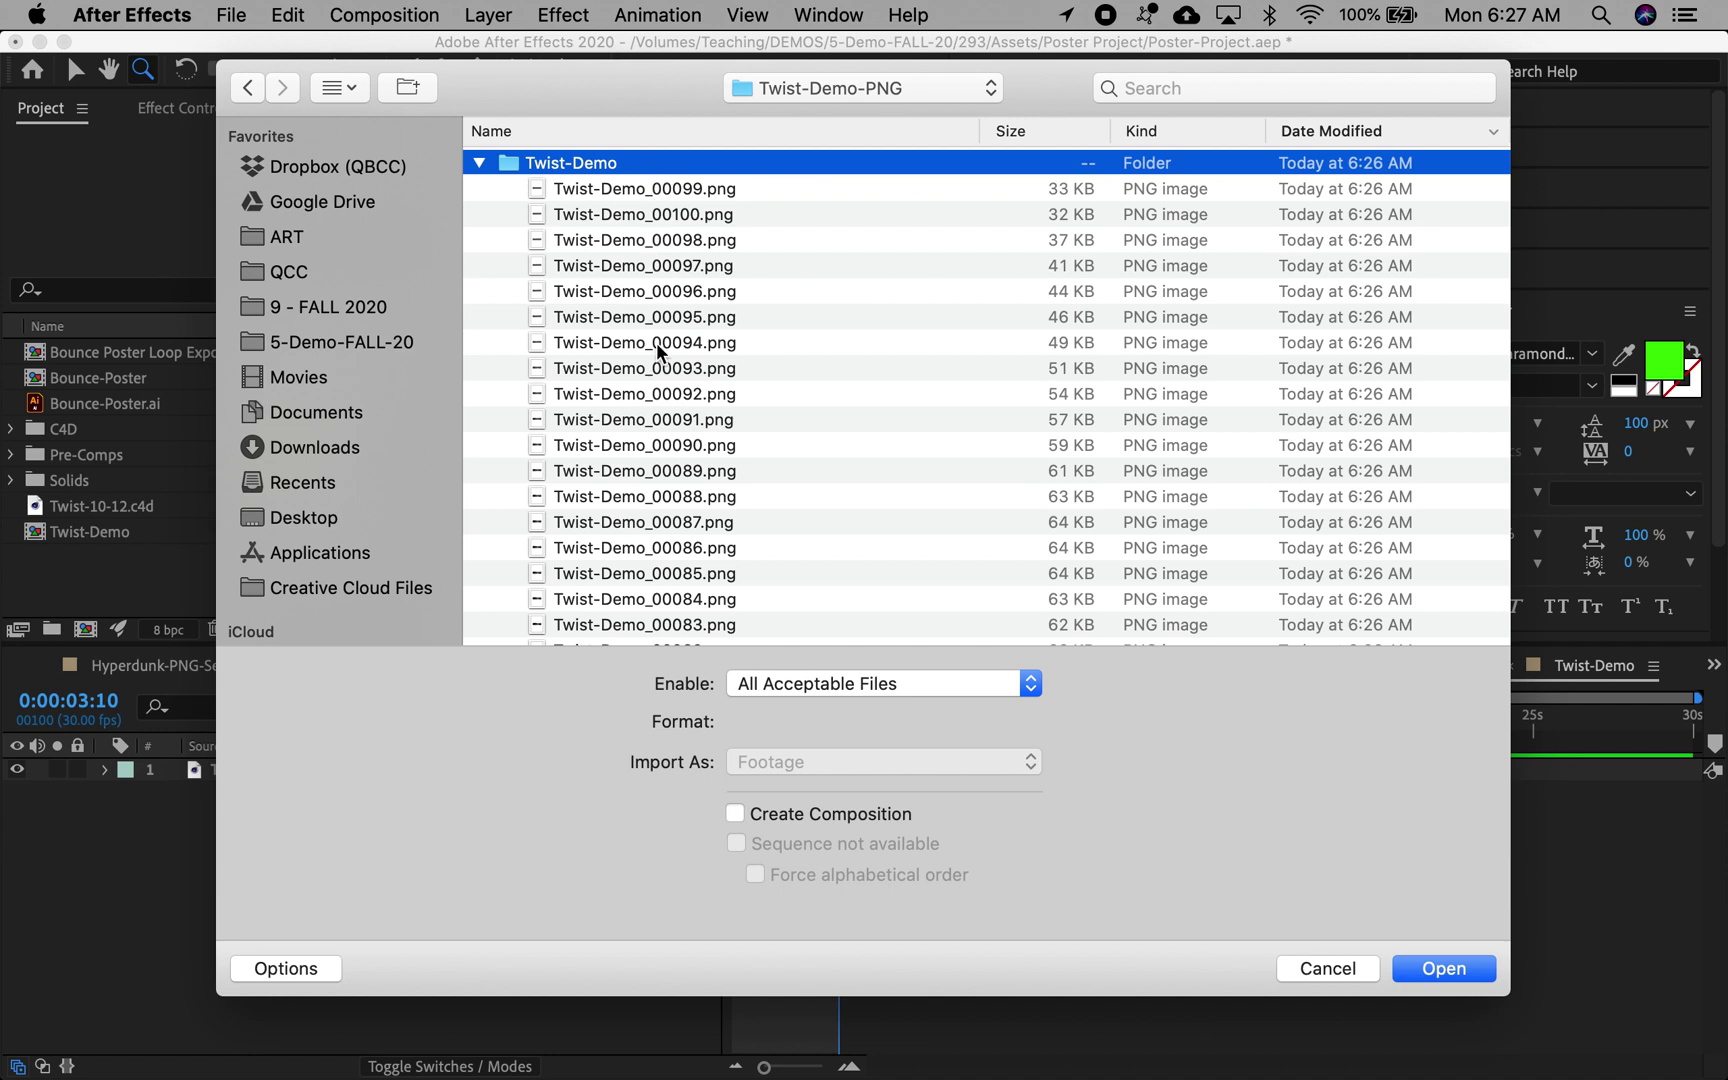
{"action": "scroll", "coordinate": [656, 342], "scroll_direction": "down", "scroll_amount": 2}
{"action": "scroll", "coordinate": [656, 342], "scroll_direction": "up", "scroll_amount": 3}
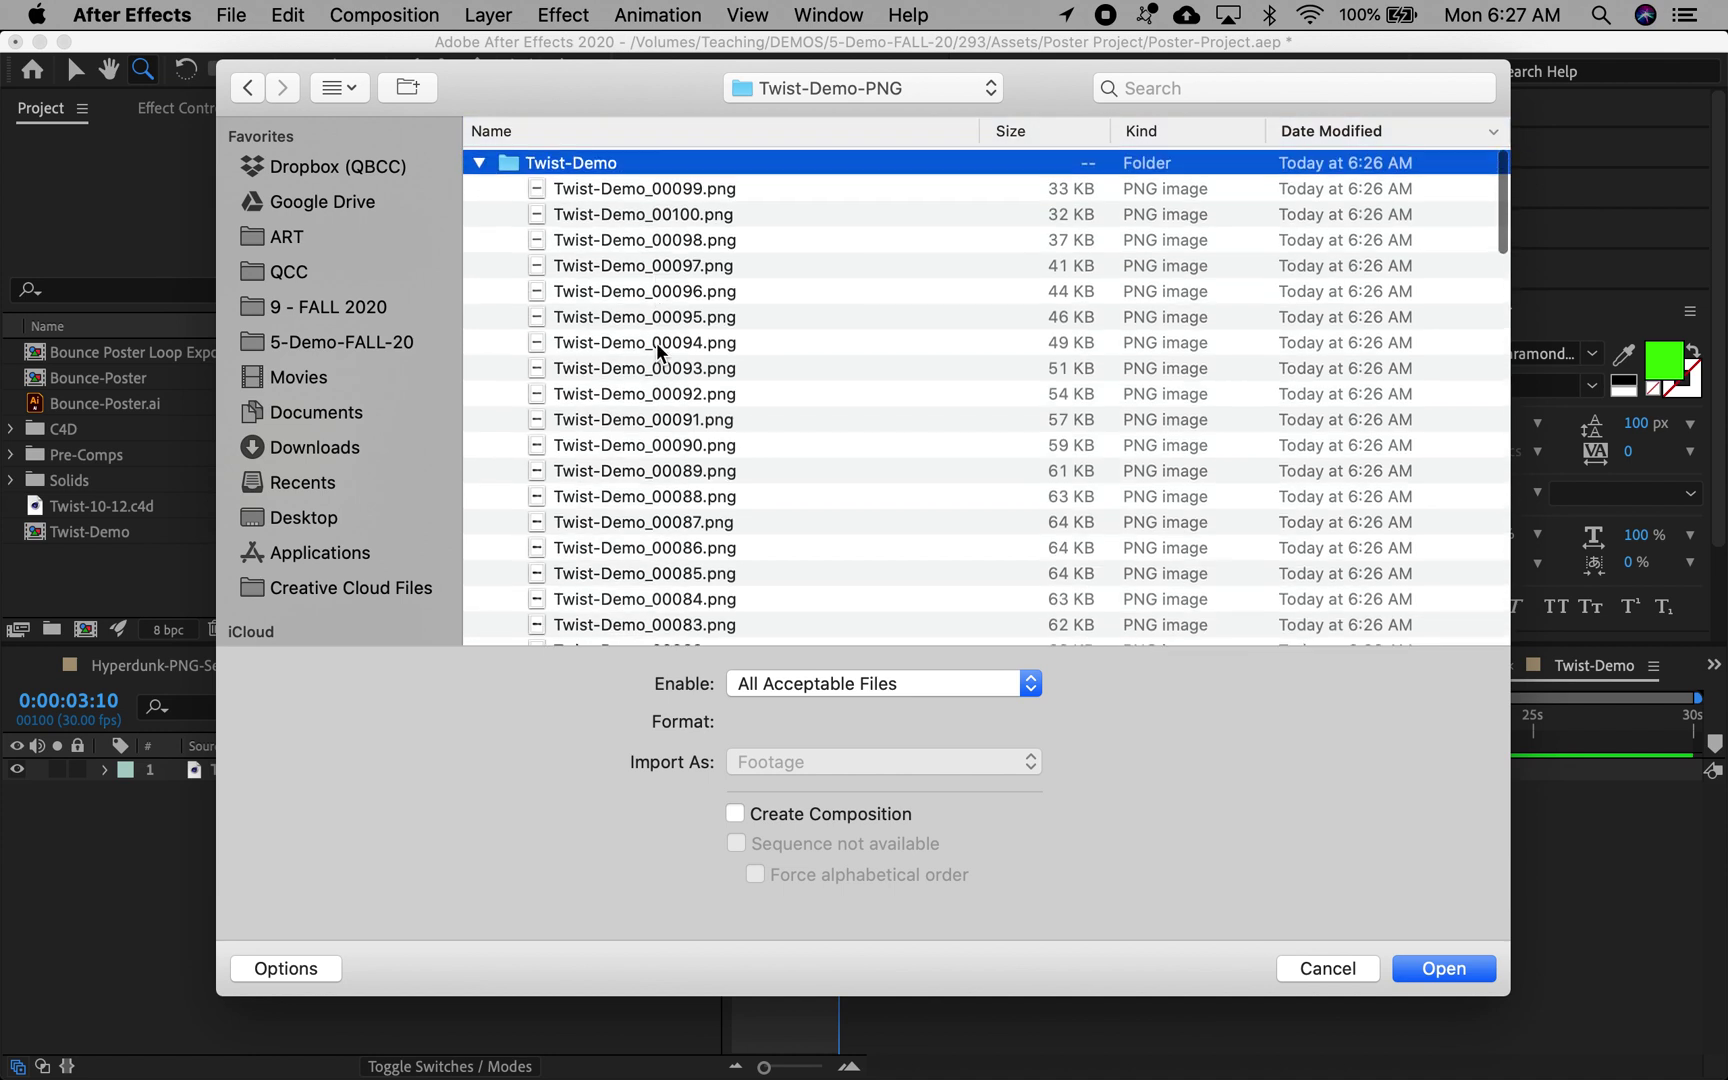
{"action": "left_click", "coordinate": [605, 131]}
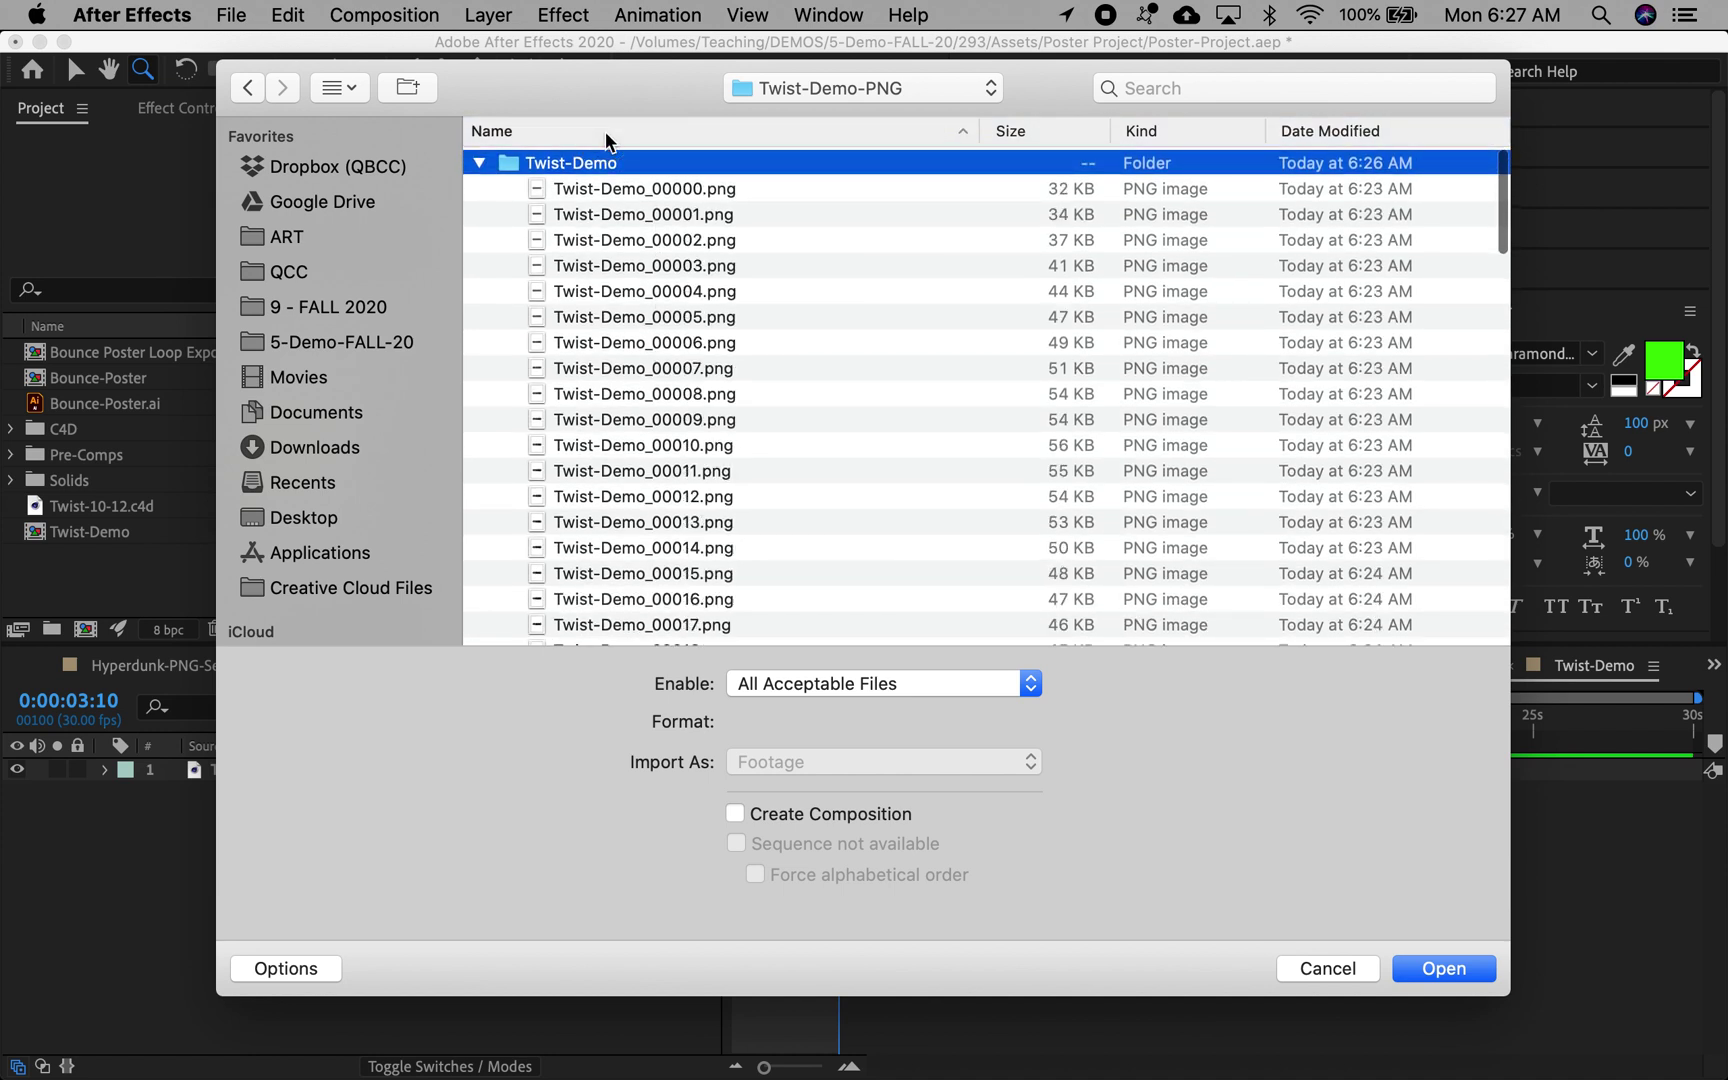
Step: Import frames Twist-Demo_00000.png through Twist-Demo_00100.png as a PNG sequence with Create Composition enabled
{"action": "left_click", "coordinate": [610, 188]}
{"action": "scroll", "coordinate": [672, 397], "scroll_direction": "down", "scroll_amount": 15}
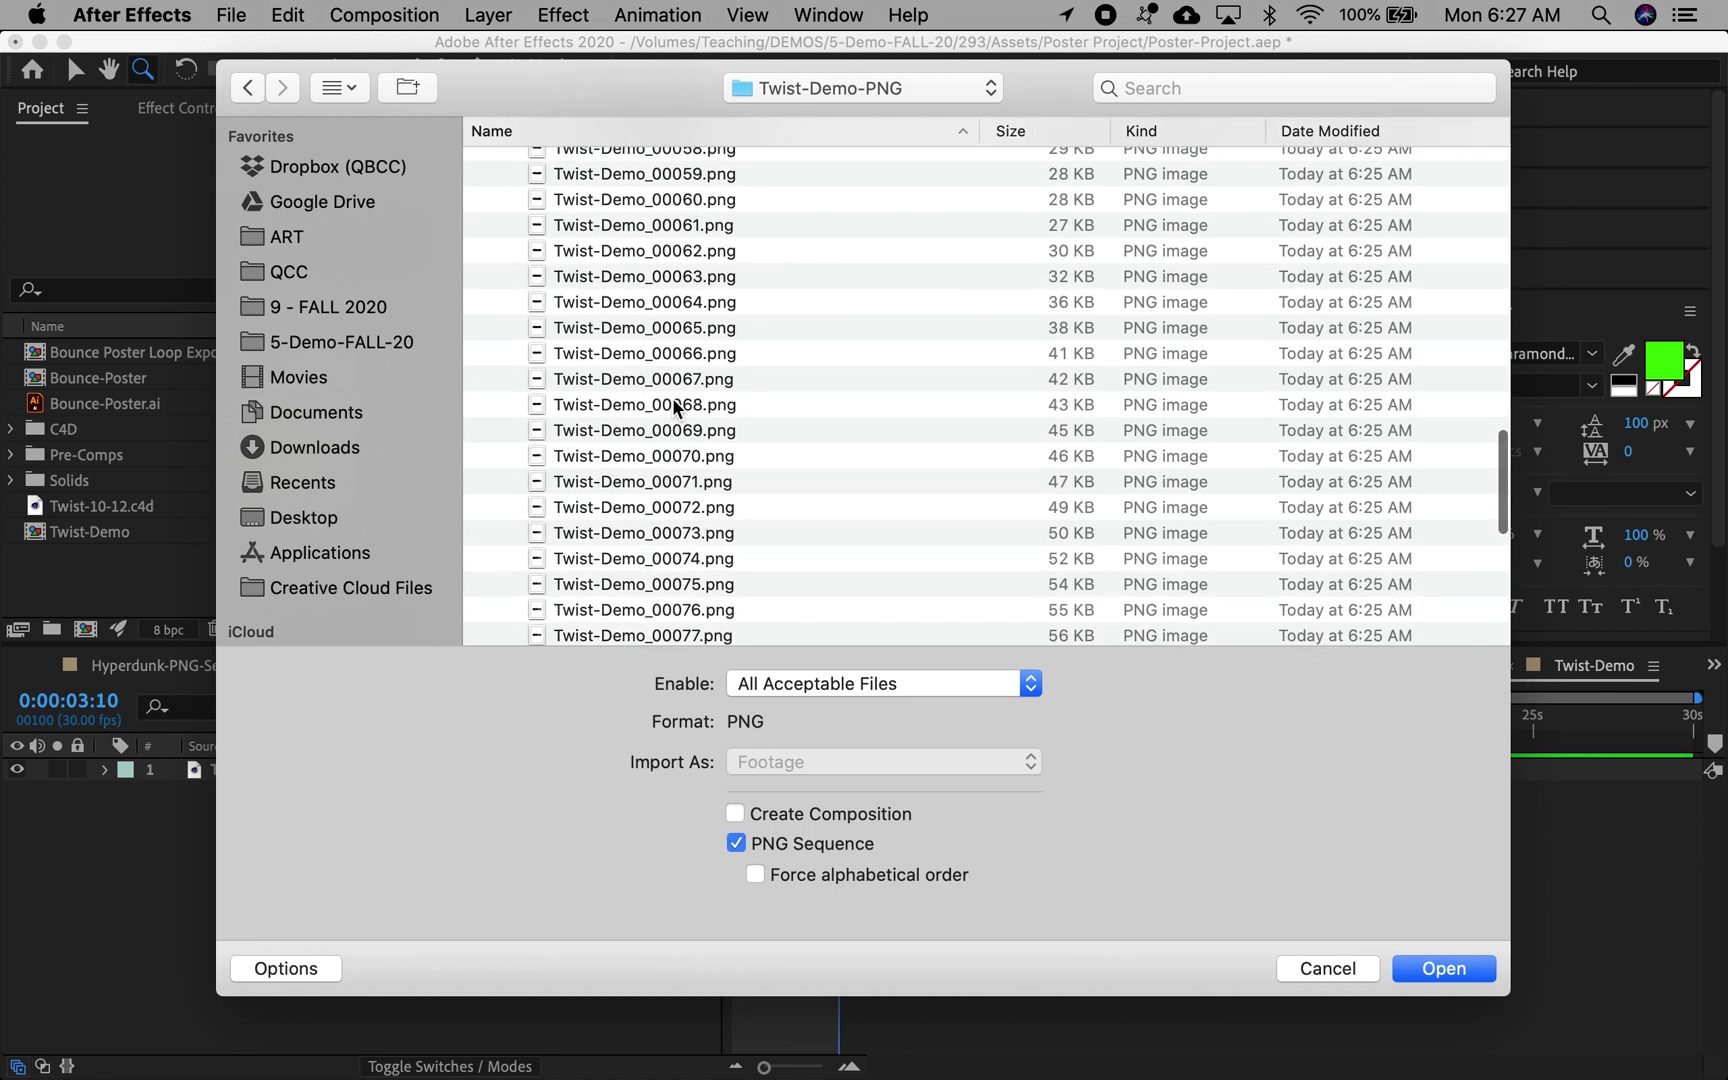
{"action": "scroll", "coordinate": [674, 400], "scroll_direction": "down", "scroll_amount": 6}
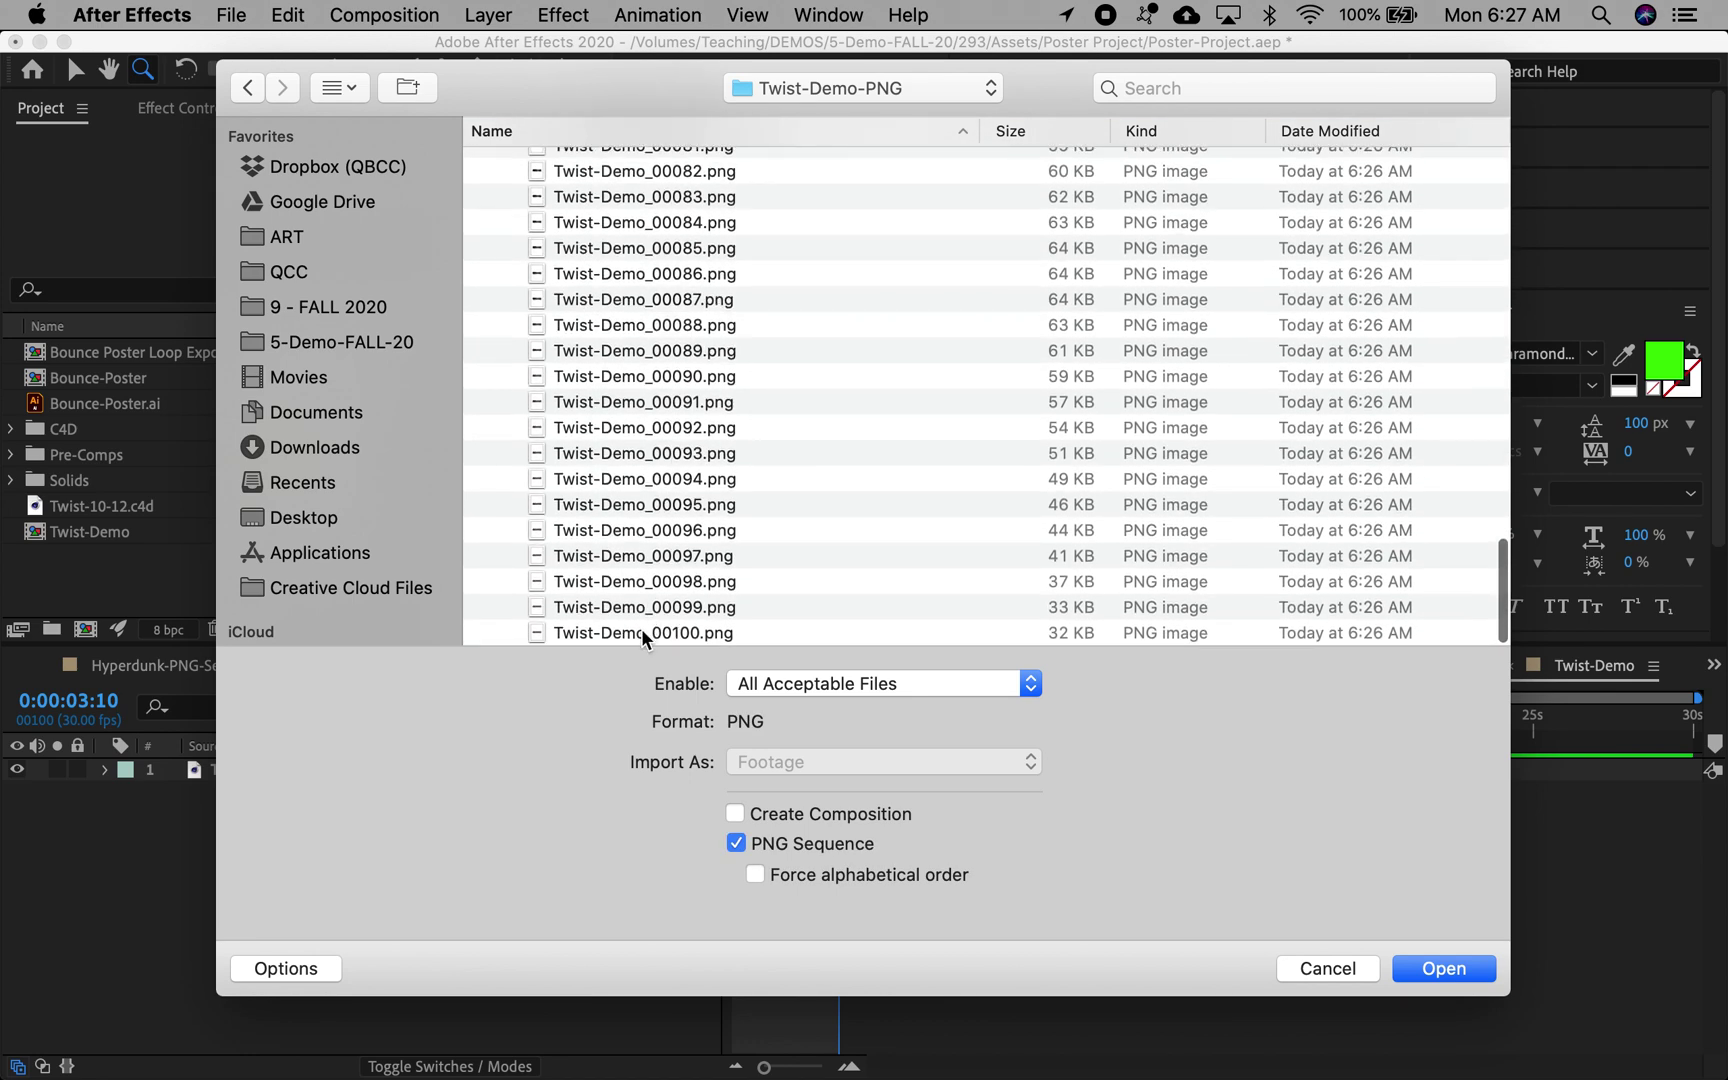
{"action": "left_click", "coordinate": [641, 628], "text": "shift"}
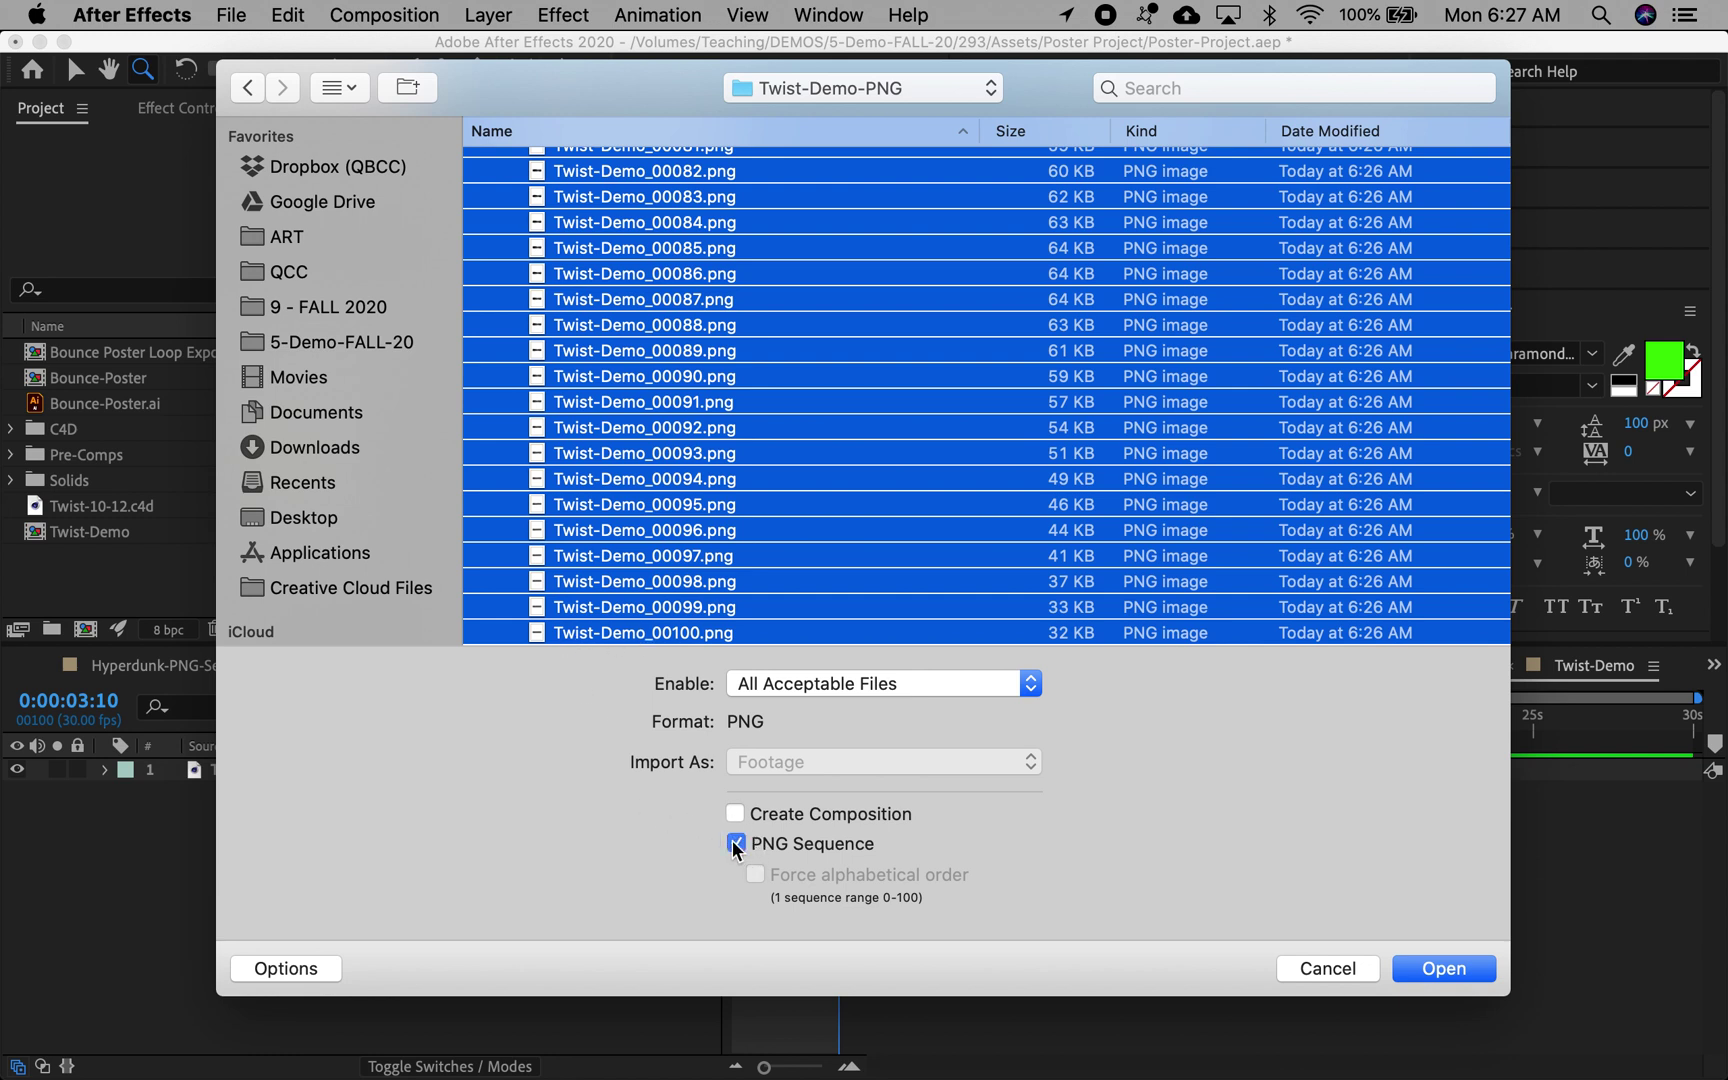
{"action": "left_click", "coordinate": [735, 813]}
{"action": "left_click", "coordinate": [1447, 968]}
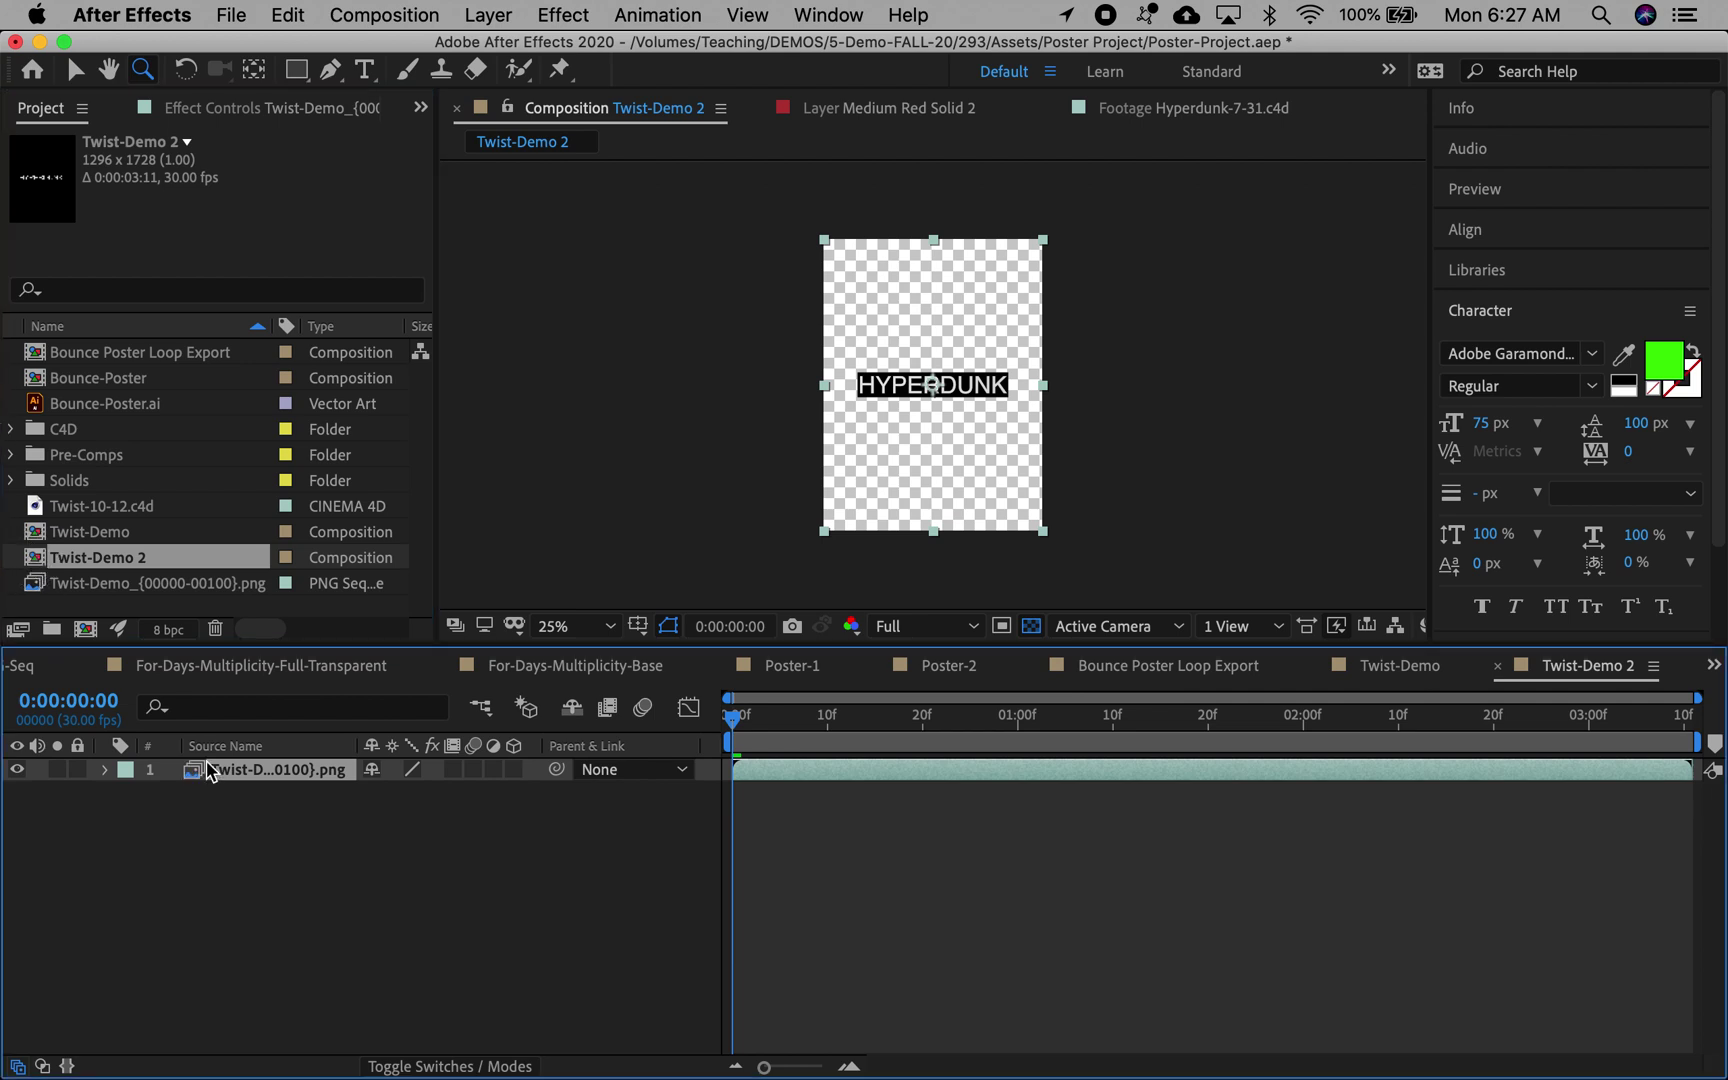
Step: Play a preview of the new Twist-Demo 2 composition and stop it partway through
{"action": "left_click", "coordinate": [744, 790]}
{"action": "key", "text": "space"}
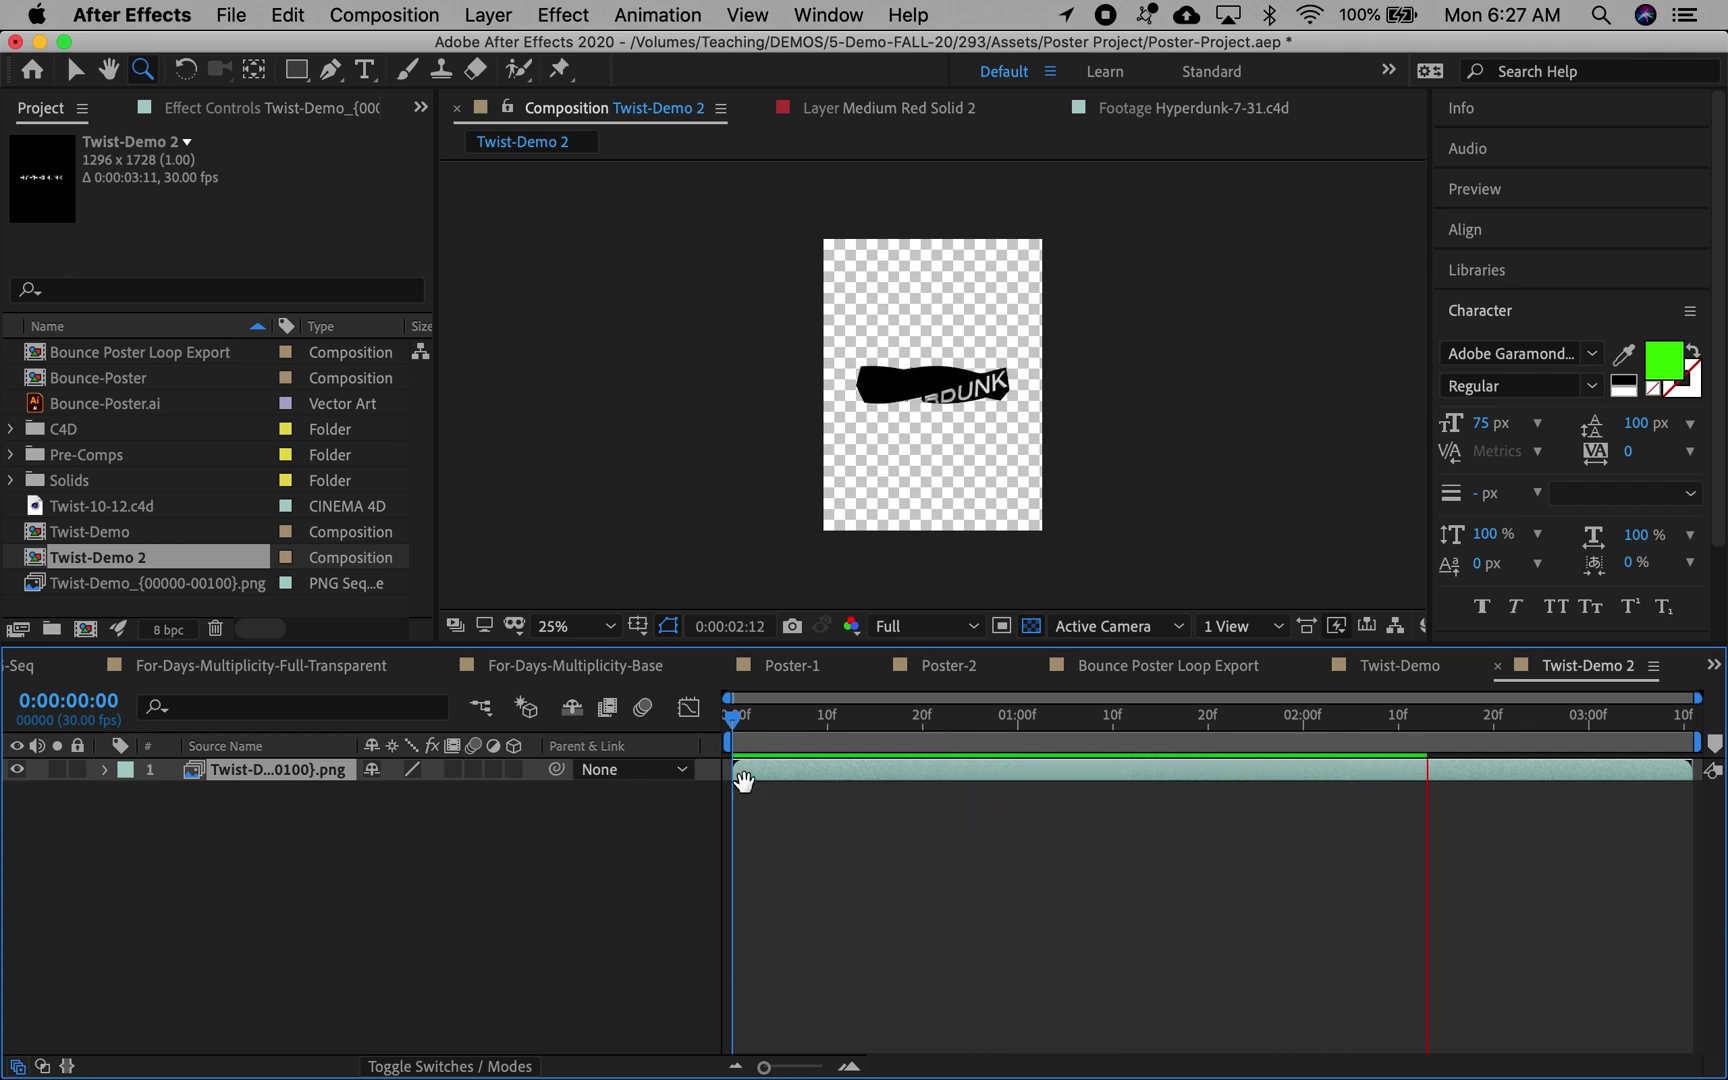
{"action": "key", "text": "space"}
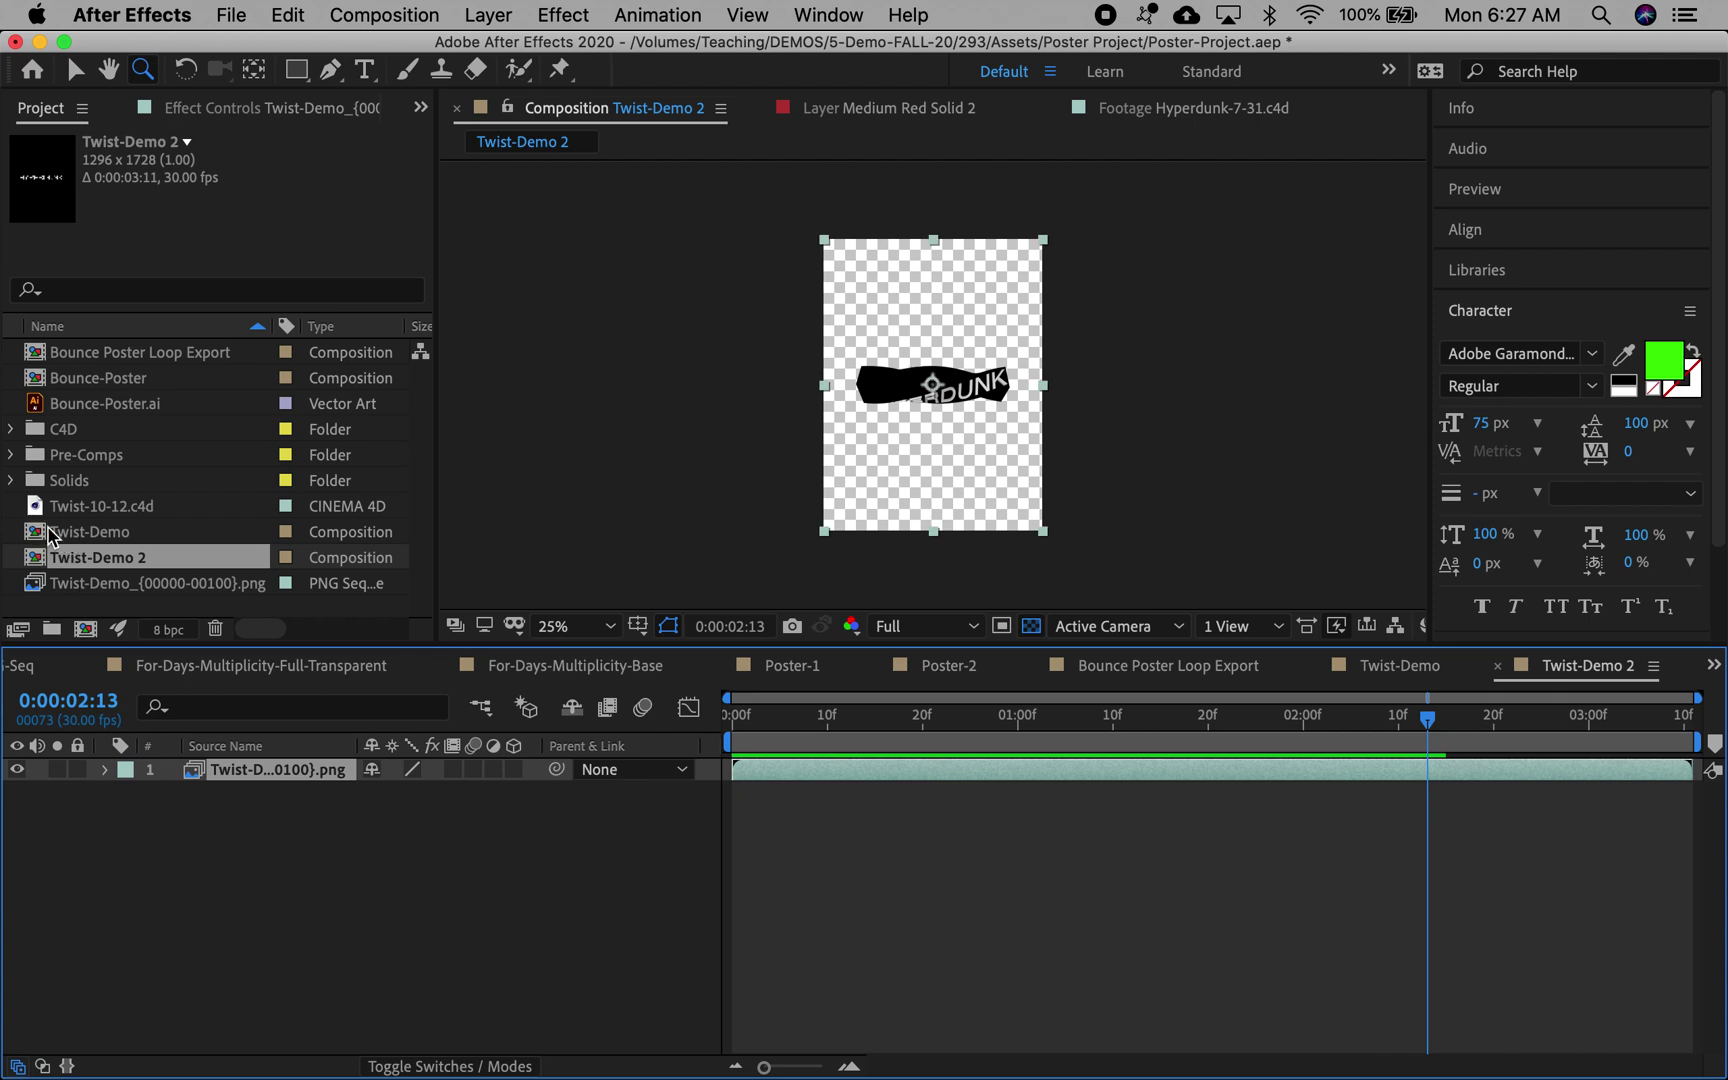
Step: Compare the original Twist-Demo composition with Twist-Demo 2, scrubbing through the PNG sequence's frames in Twist-Demo 2
{"action": "left_click", "coordinate": [90, 507]}
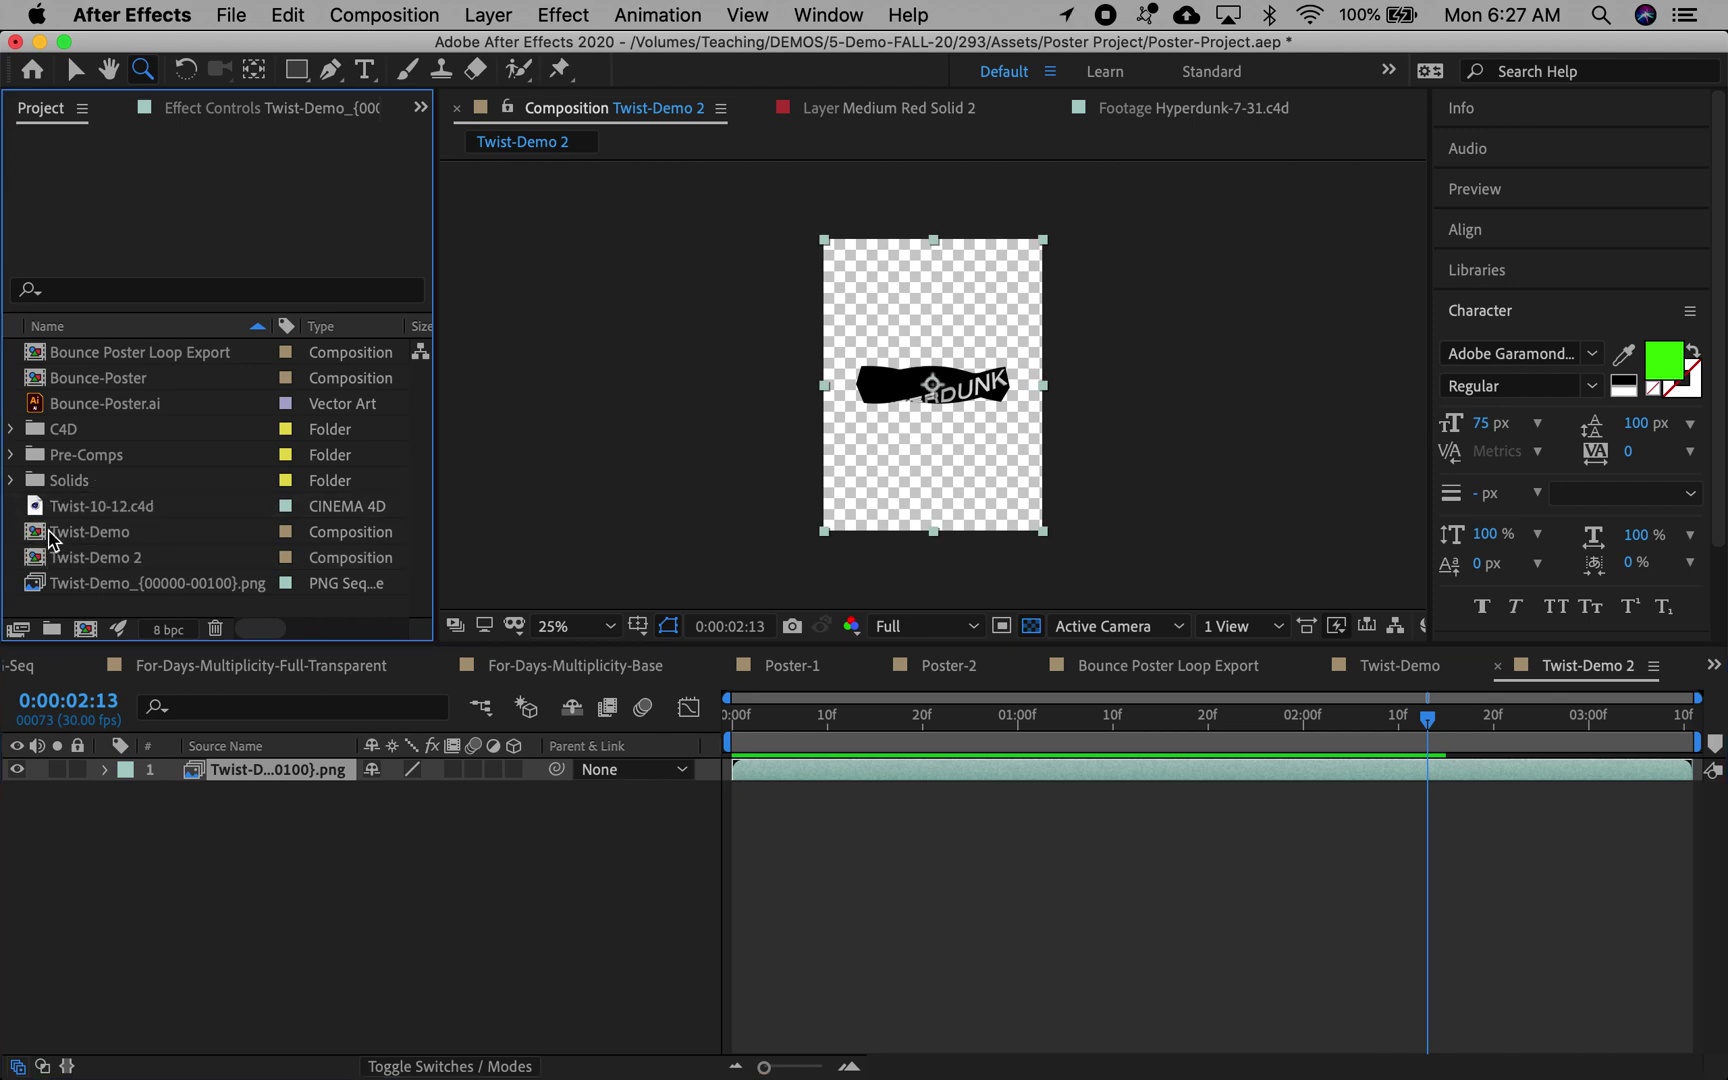
{"action": "double_click", "coordinate": [48, 537]}
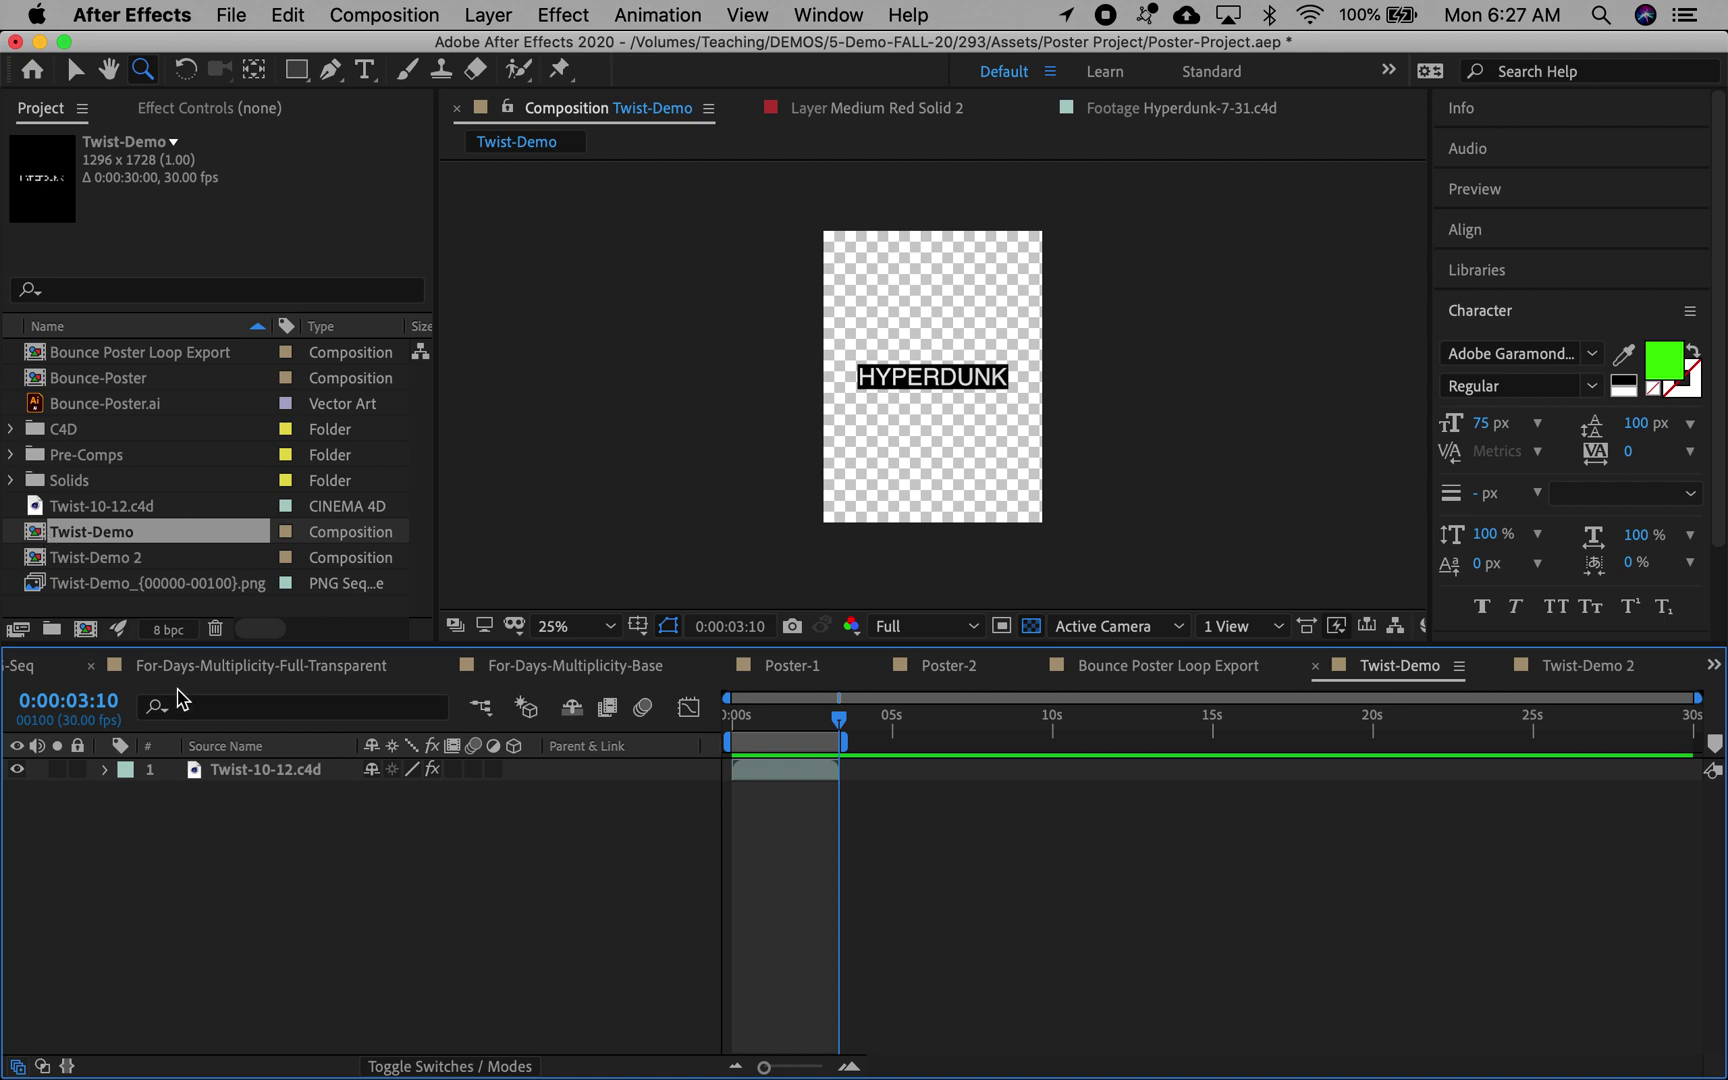
{"action": "left_click", "coordinate": [252, 772]}
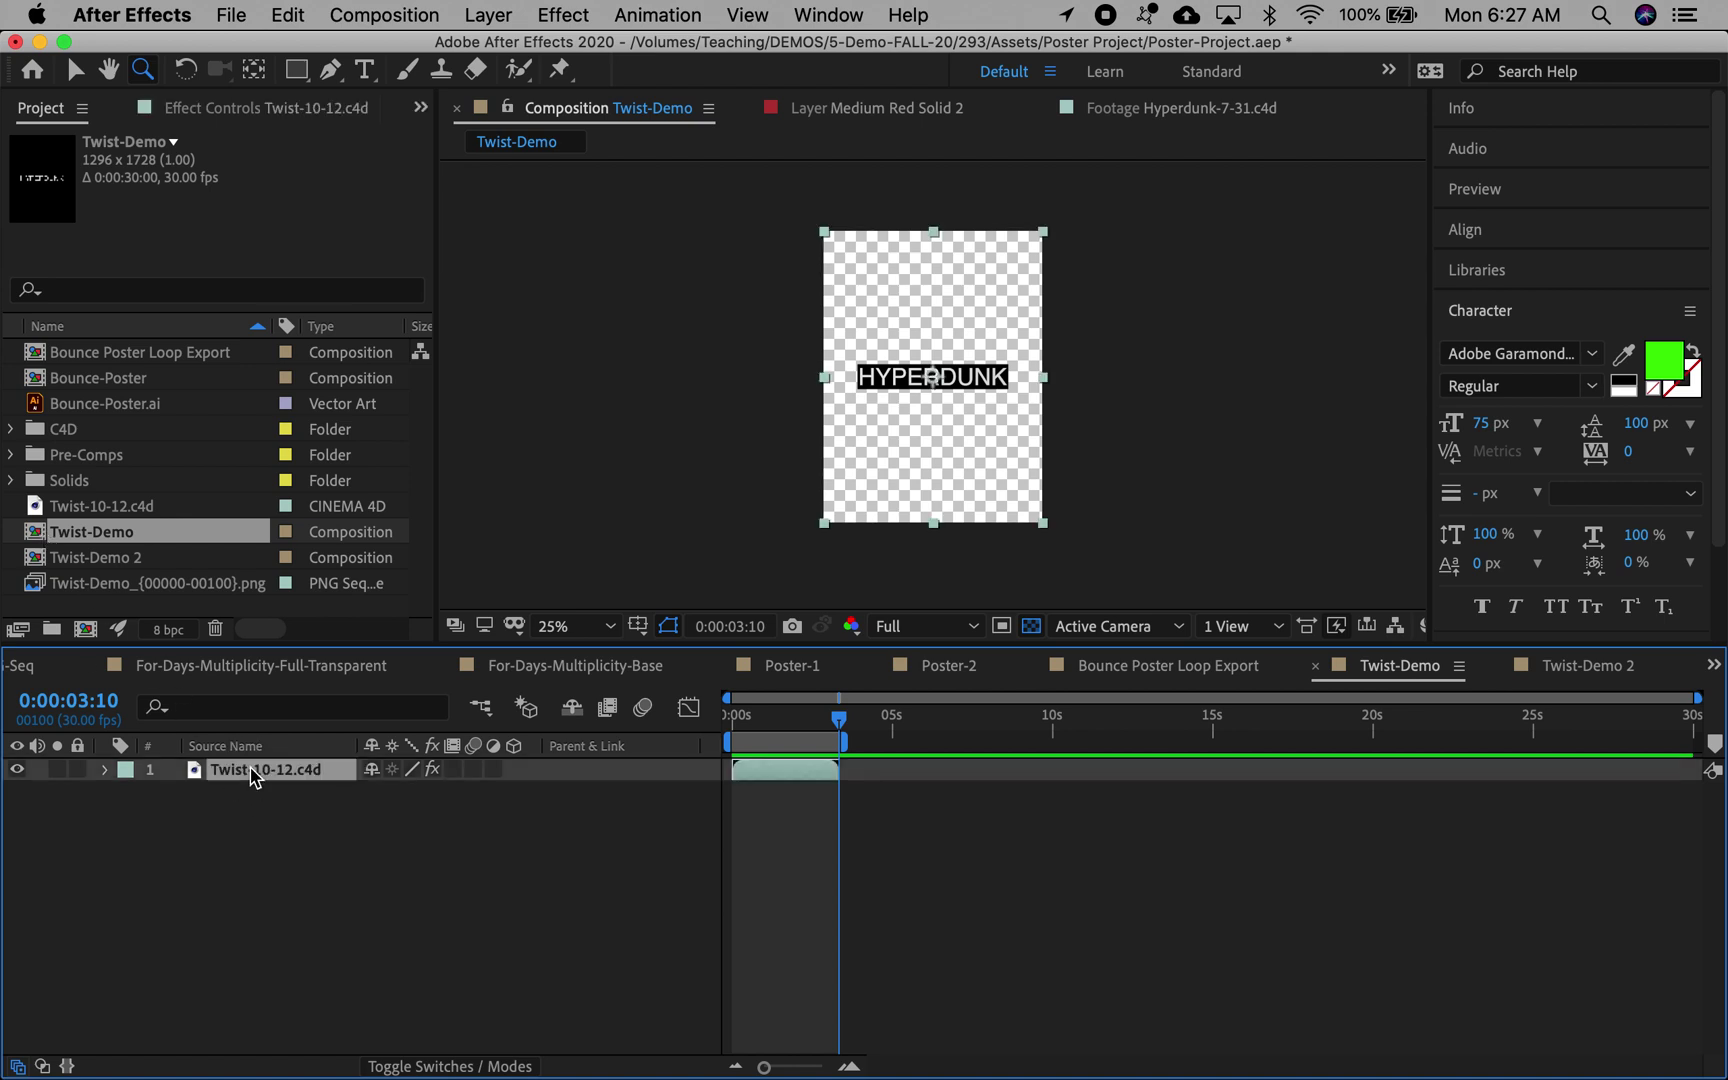
{"action": "left_click", "coordinate": [86, 560]}
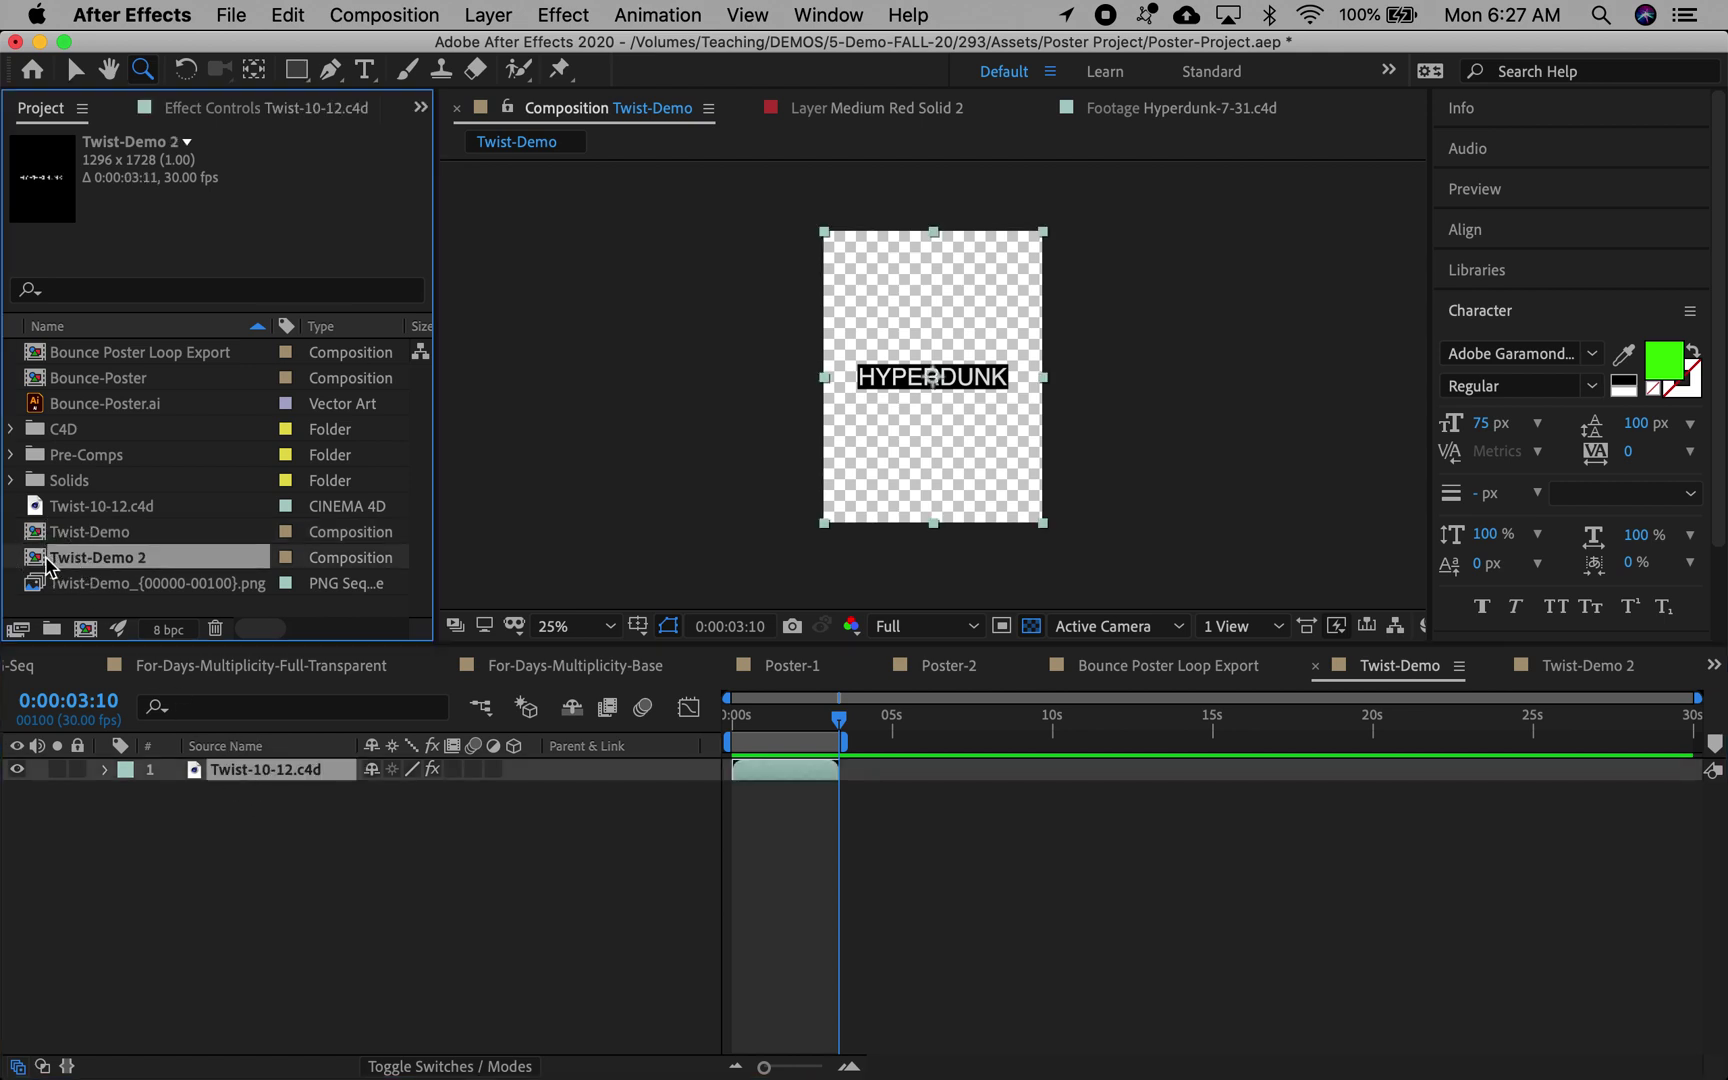
{"action": "double_click", "coordinate": [48, 562]}
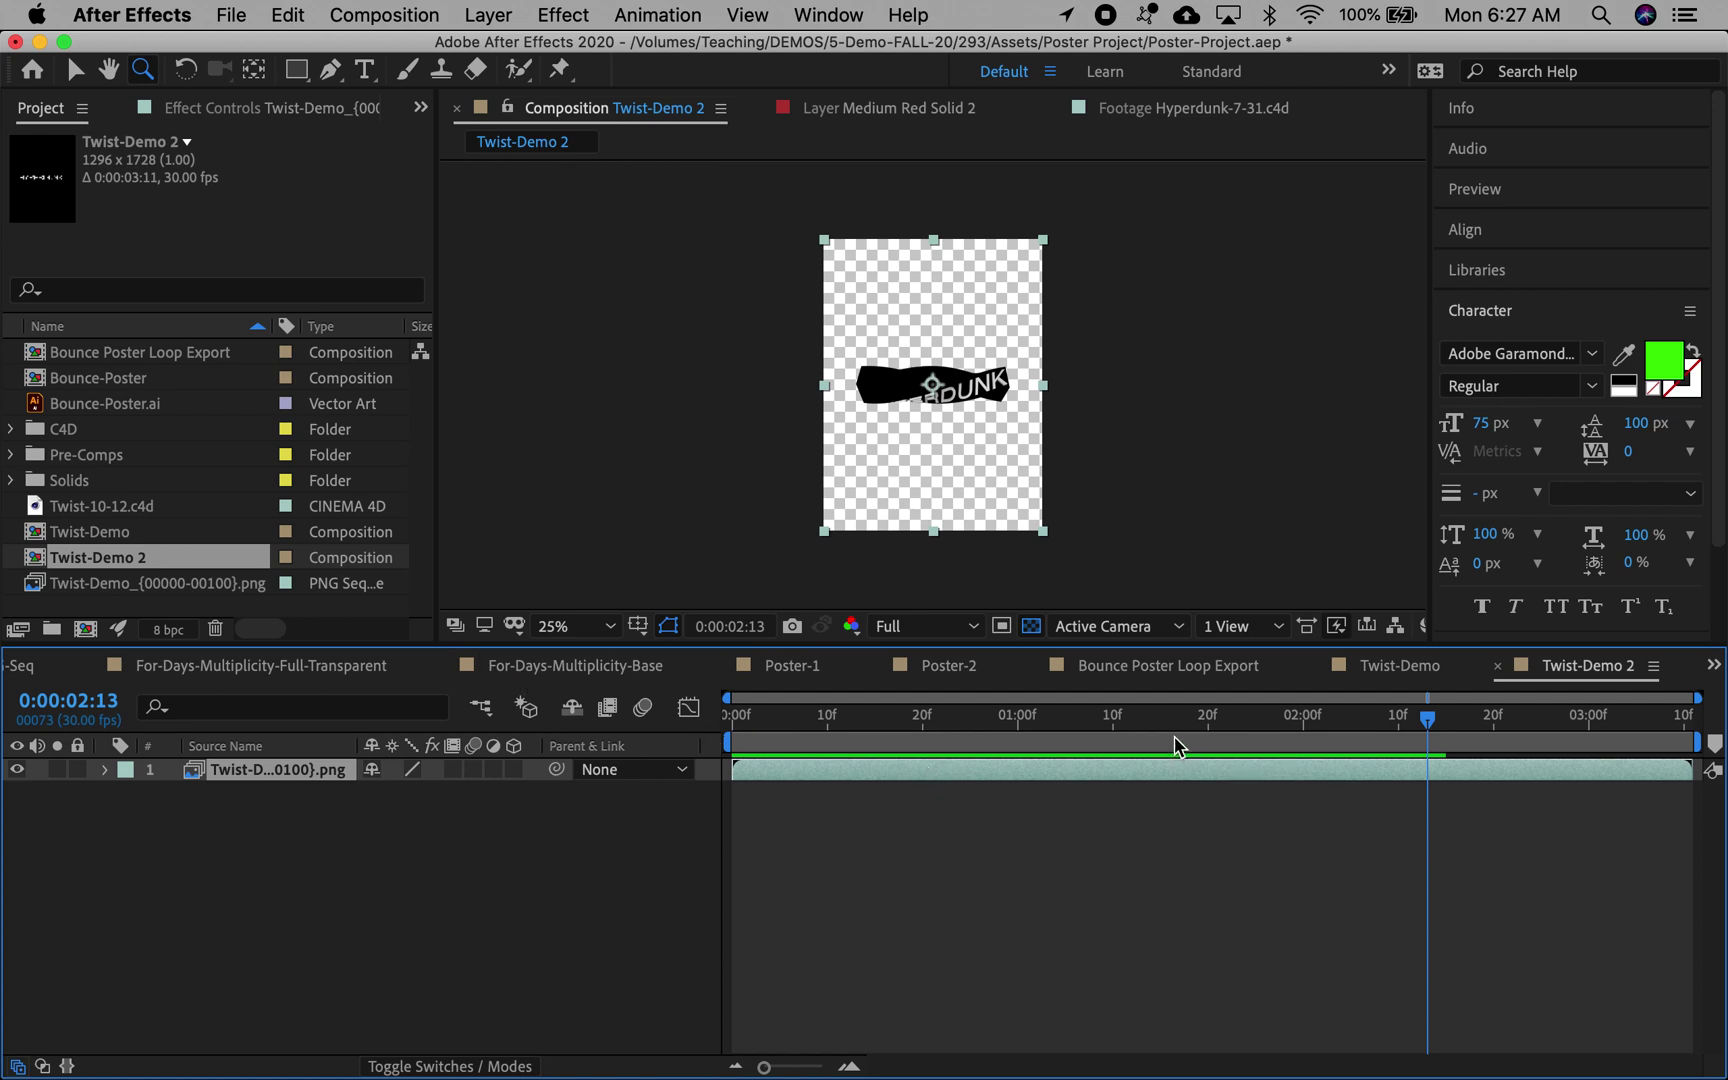
{"action": "left_click_drag", "start_coordinate": [1174, 740], "coordinate": [1695, 730]}
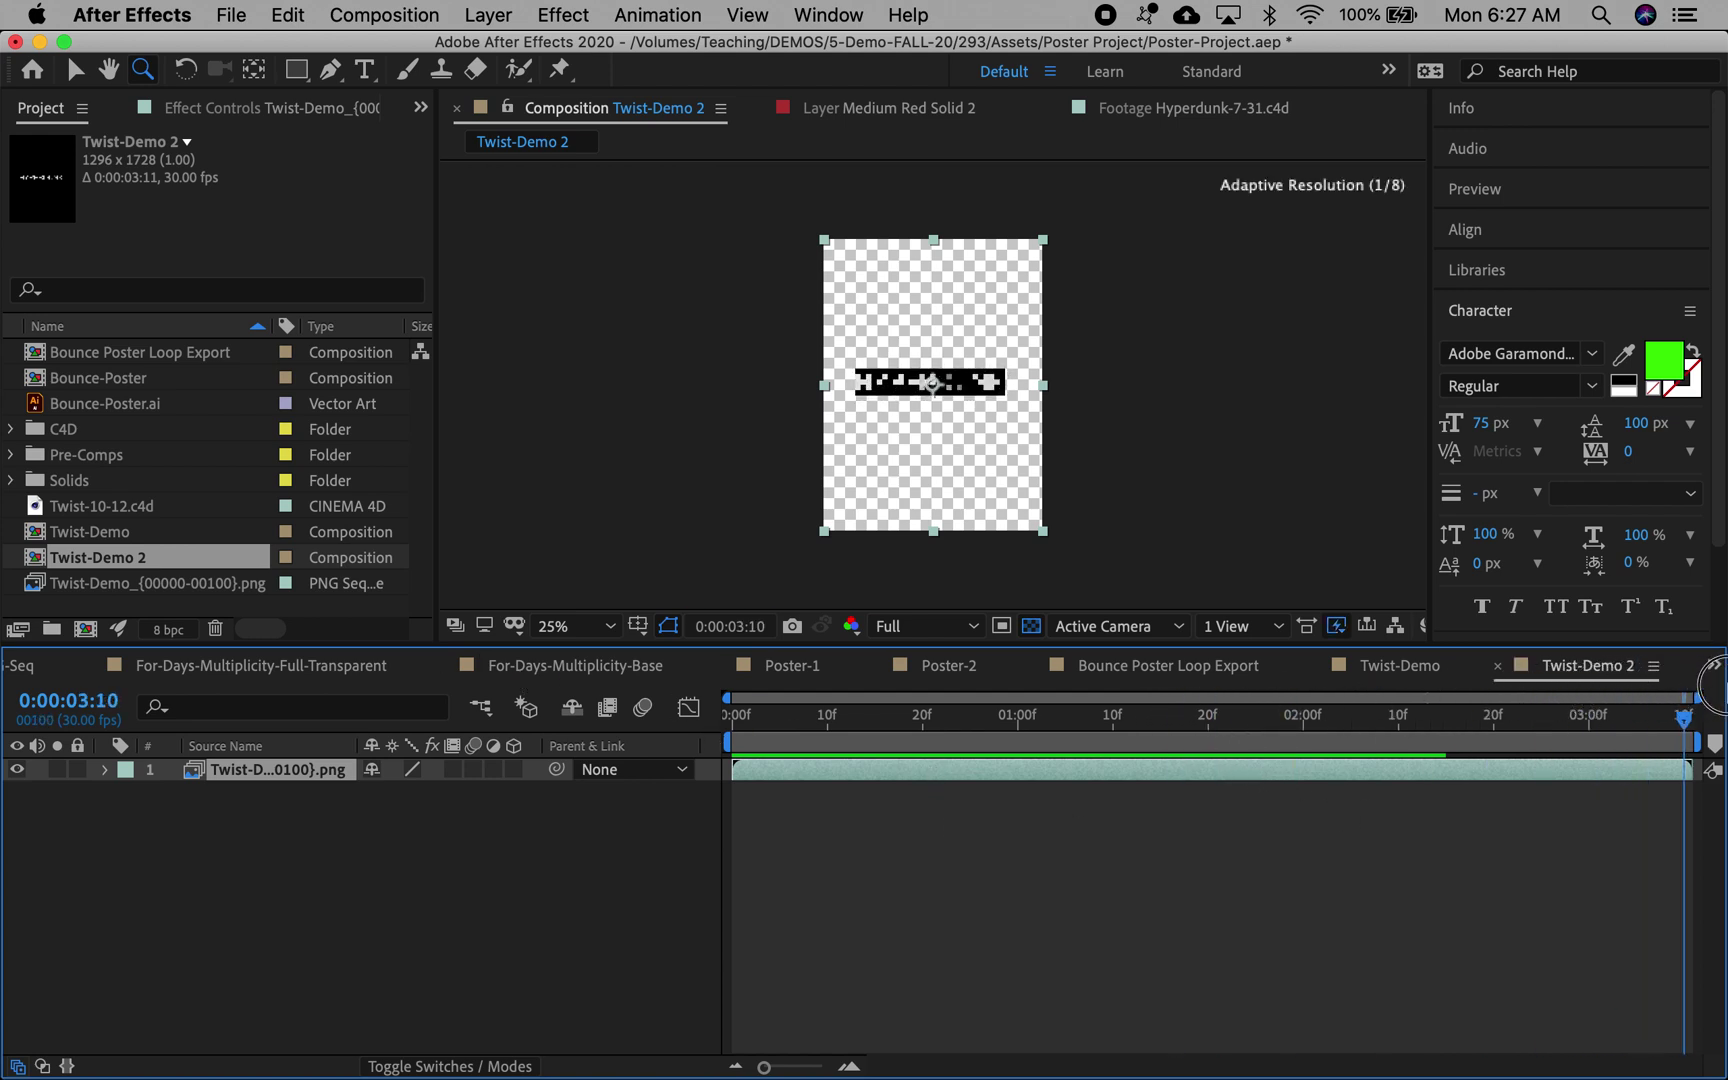
{"action": "left_click_drag", "start_coordinate": [1229, 740], "coordinate": [923, 738]}
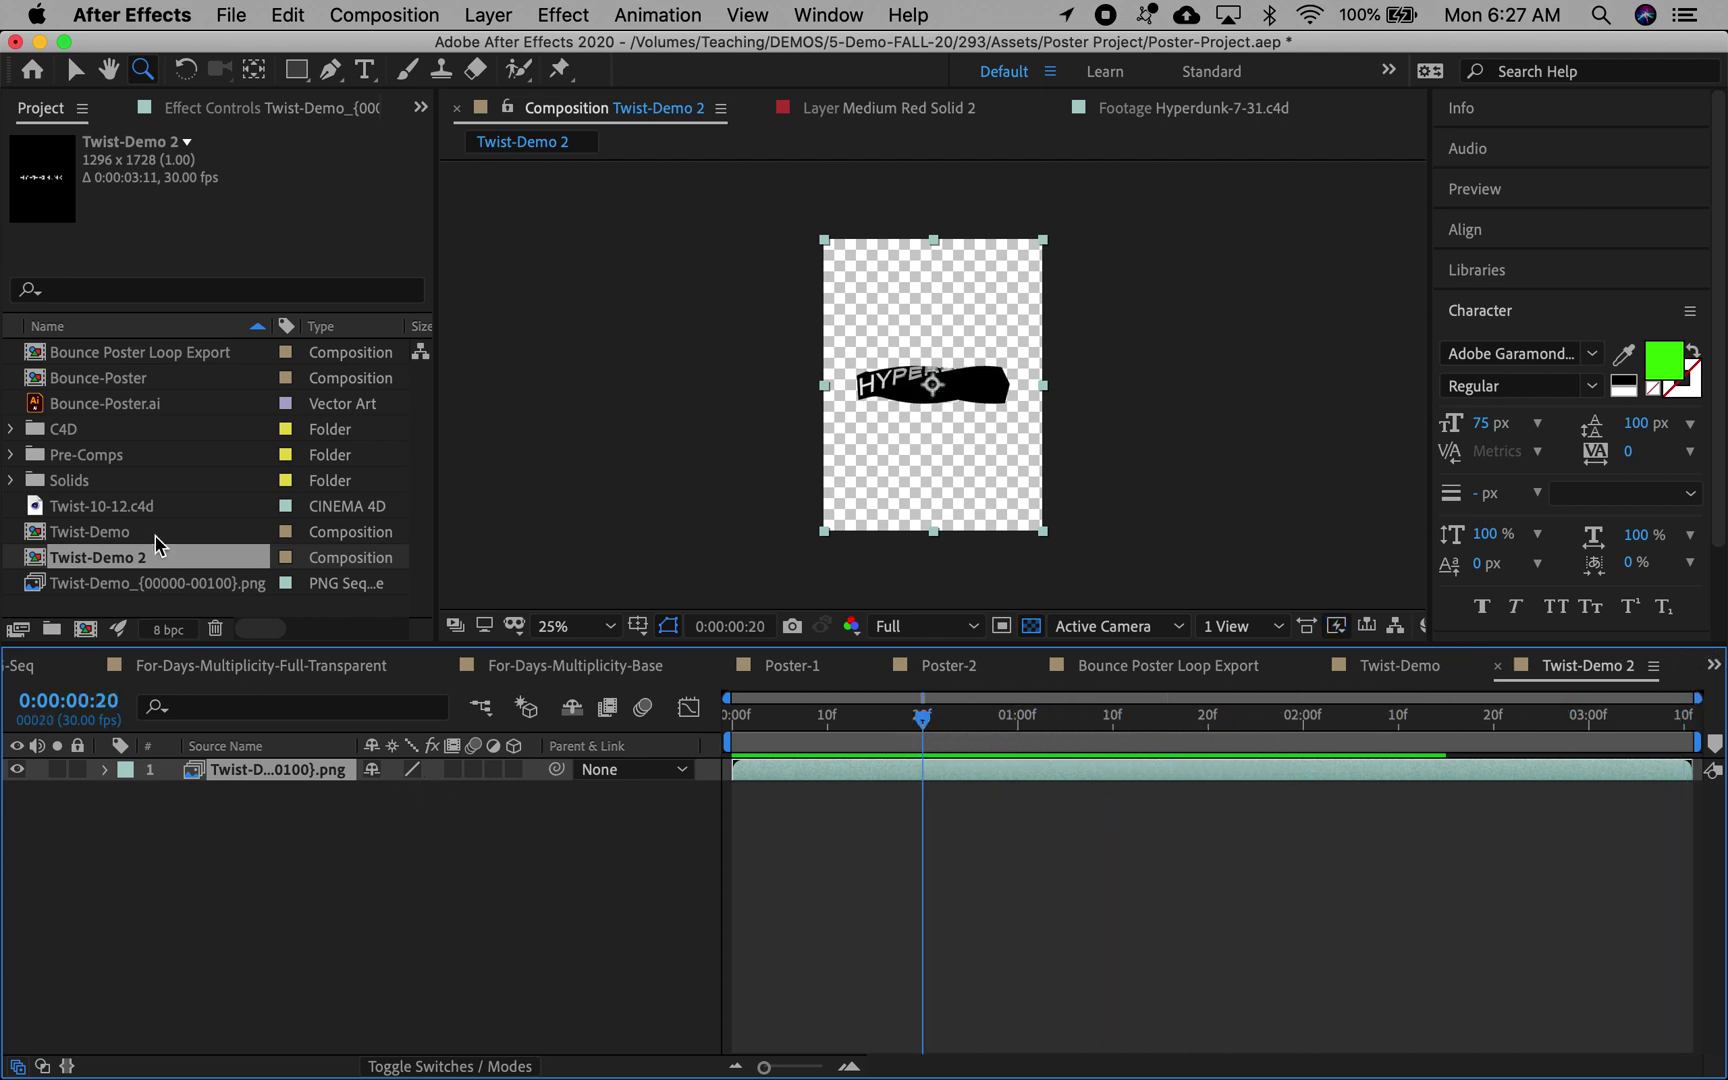
{"action": "left_click", "coordinate": [42, 584]}
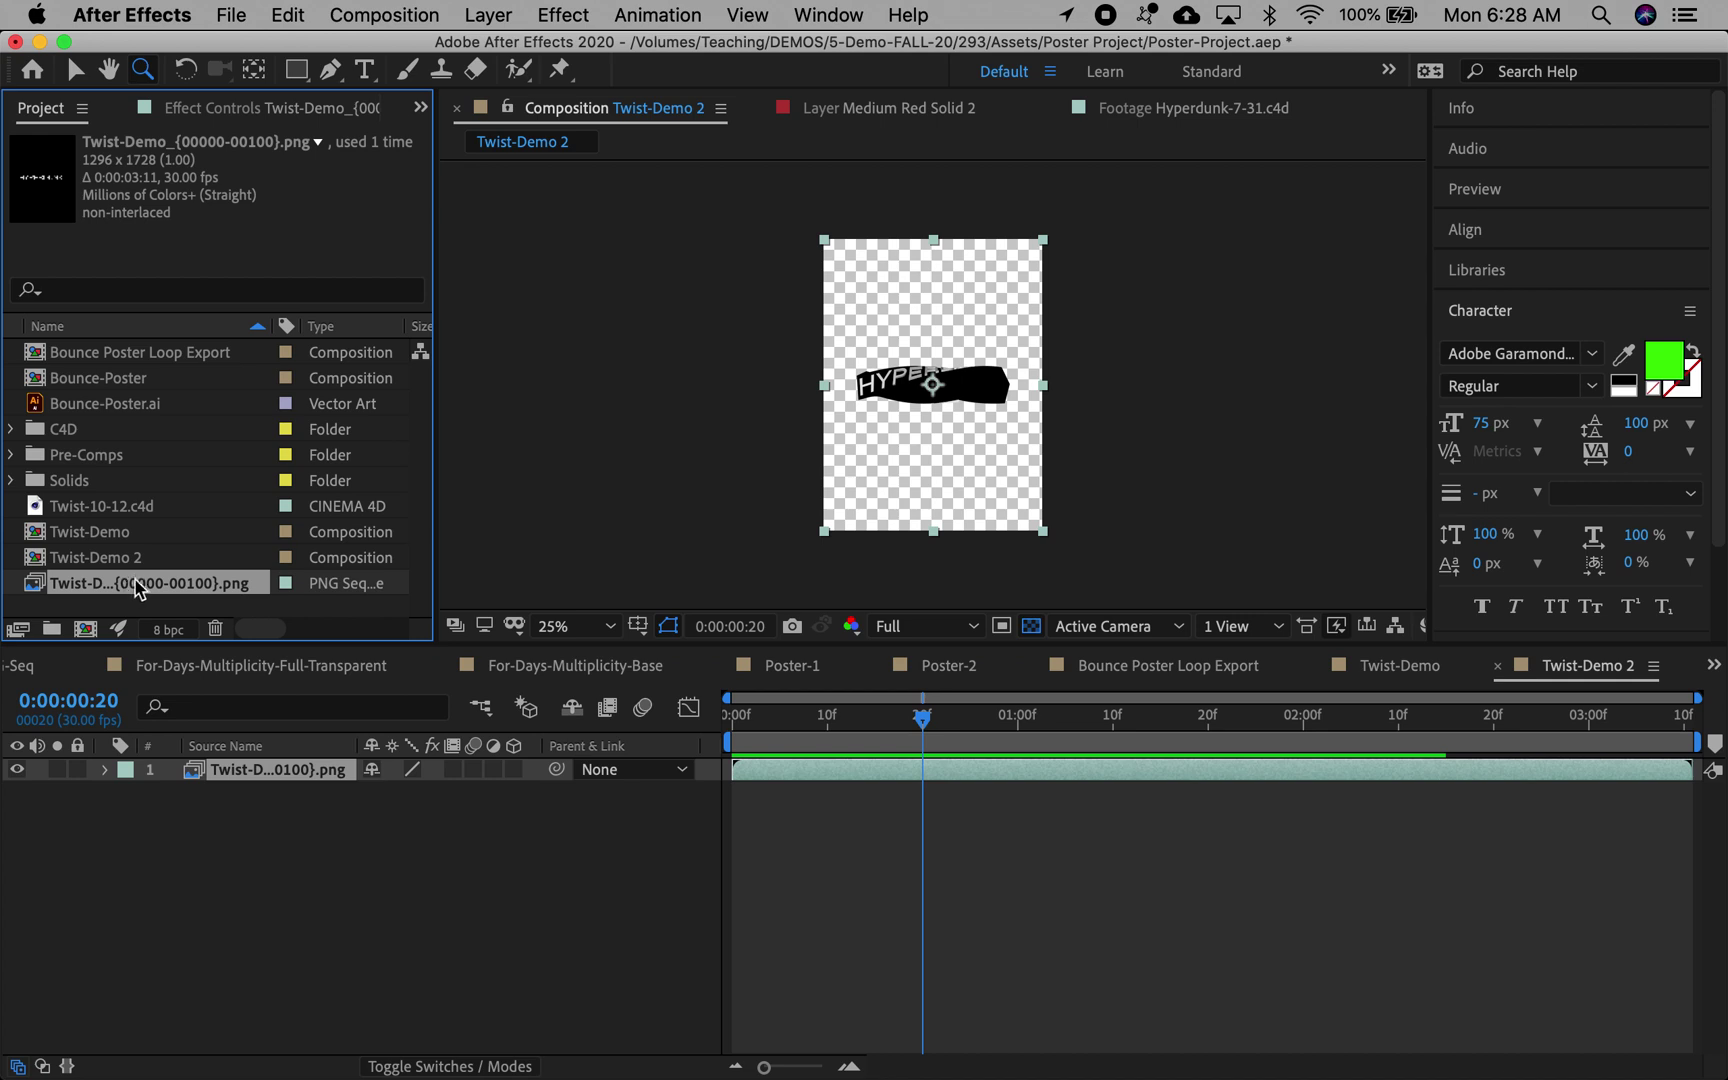
{"action": "right_click", "coordinate": [165, 587]}
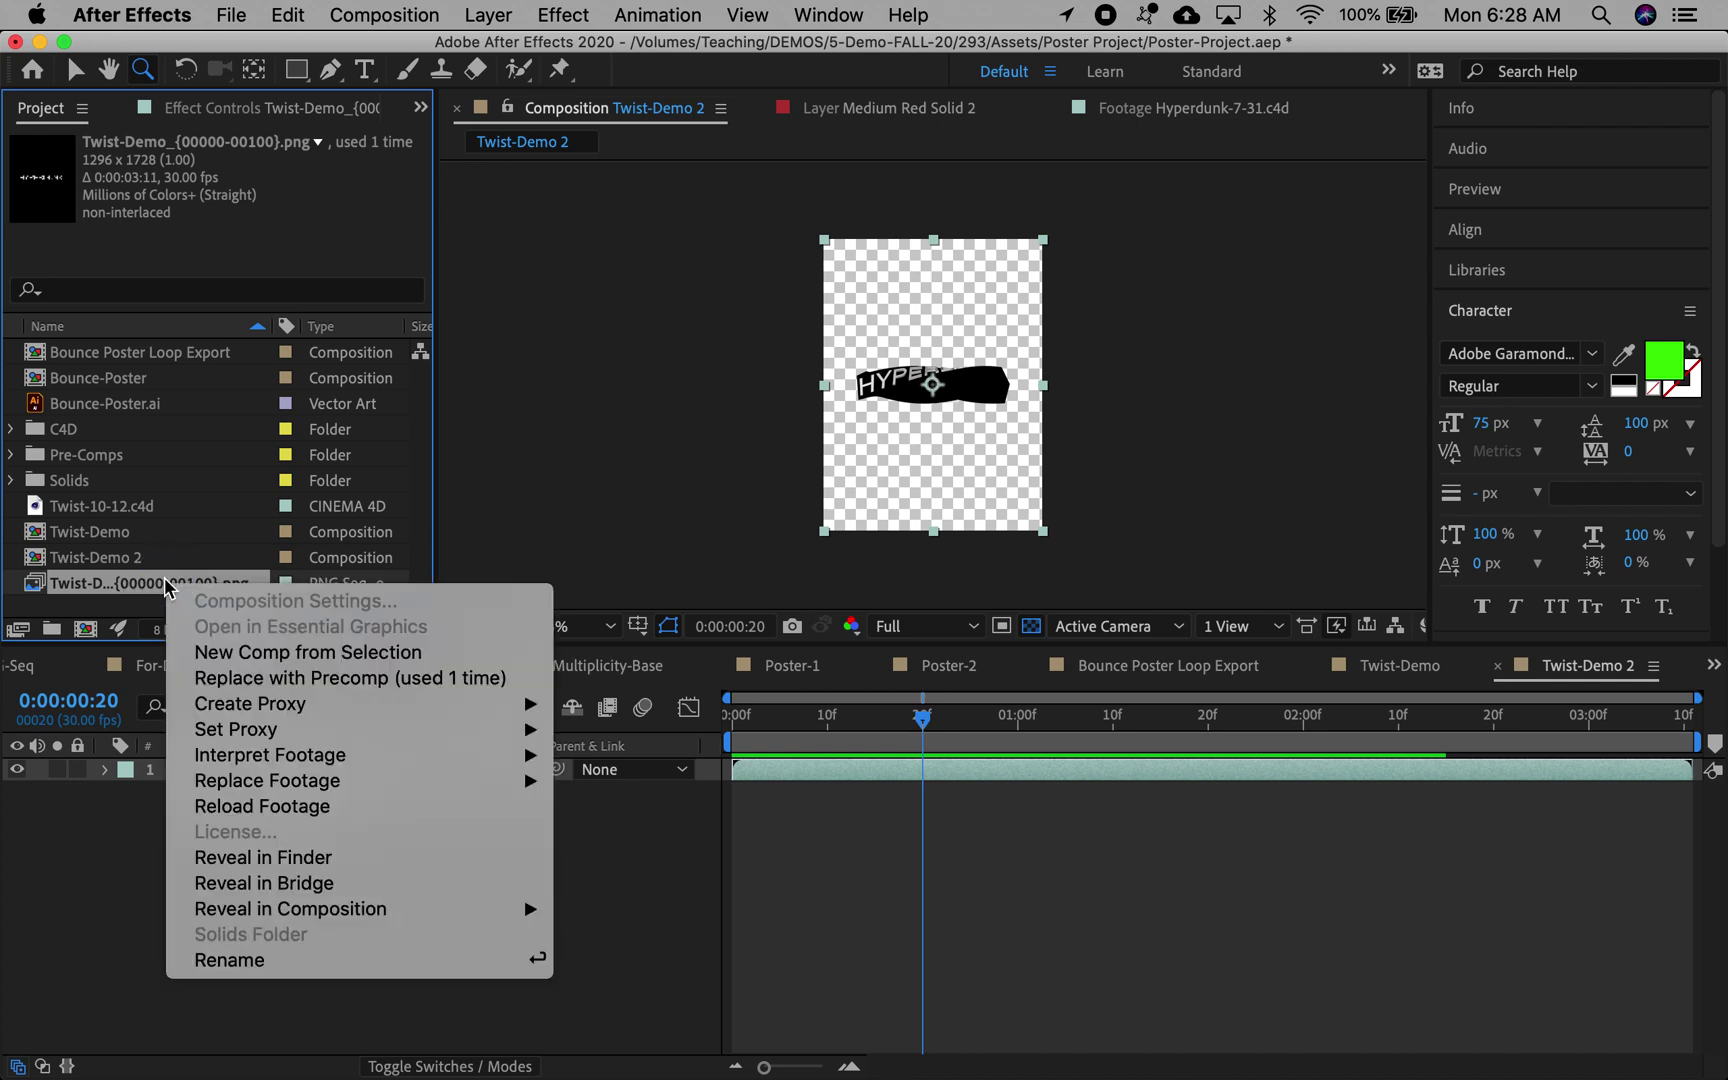
{"action": "mouse_move", "coordinate": [218, 714]}
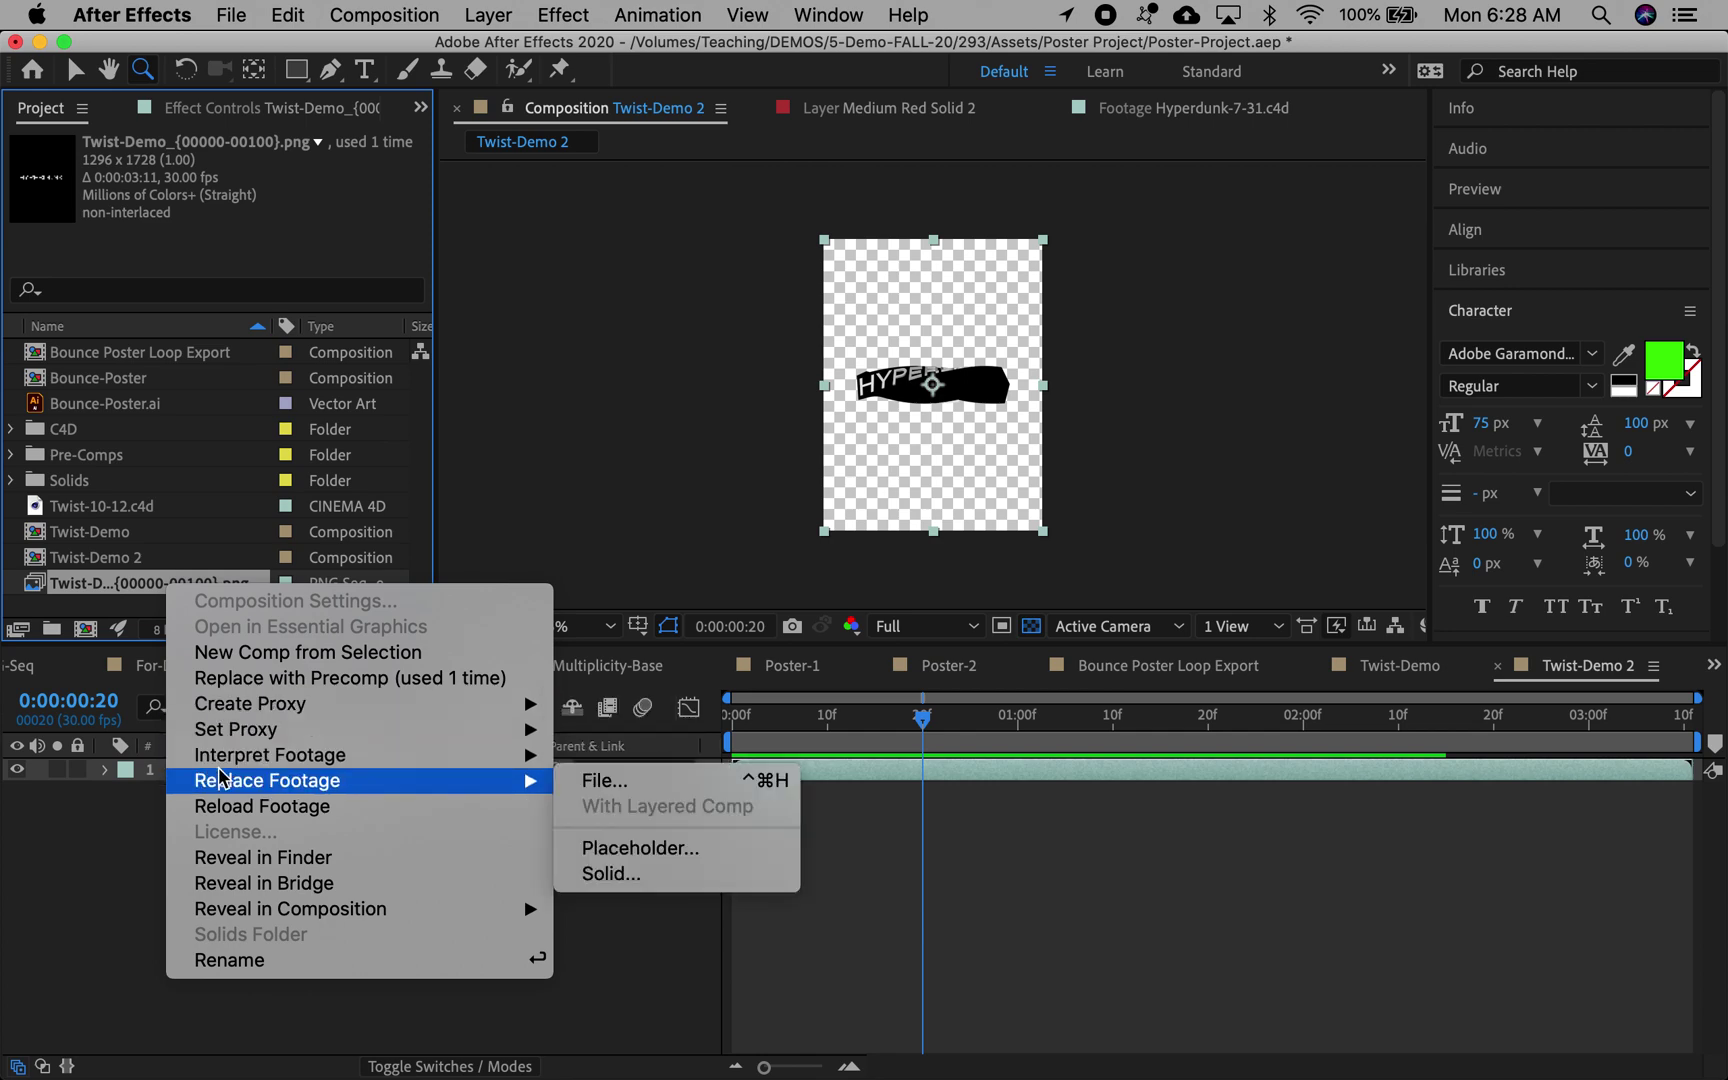
{"action": "mouse_move", "coordinate": [226, 758]}
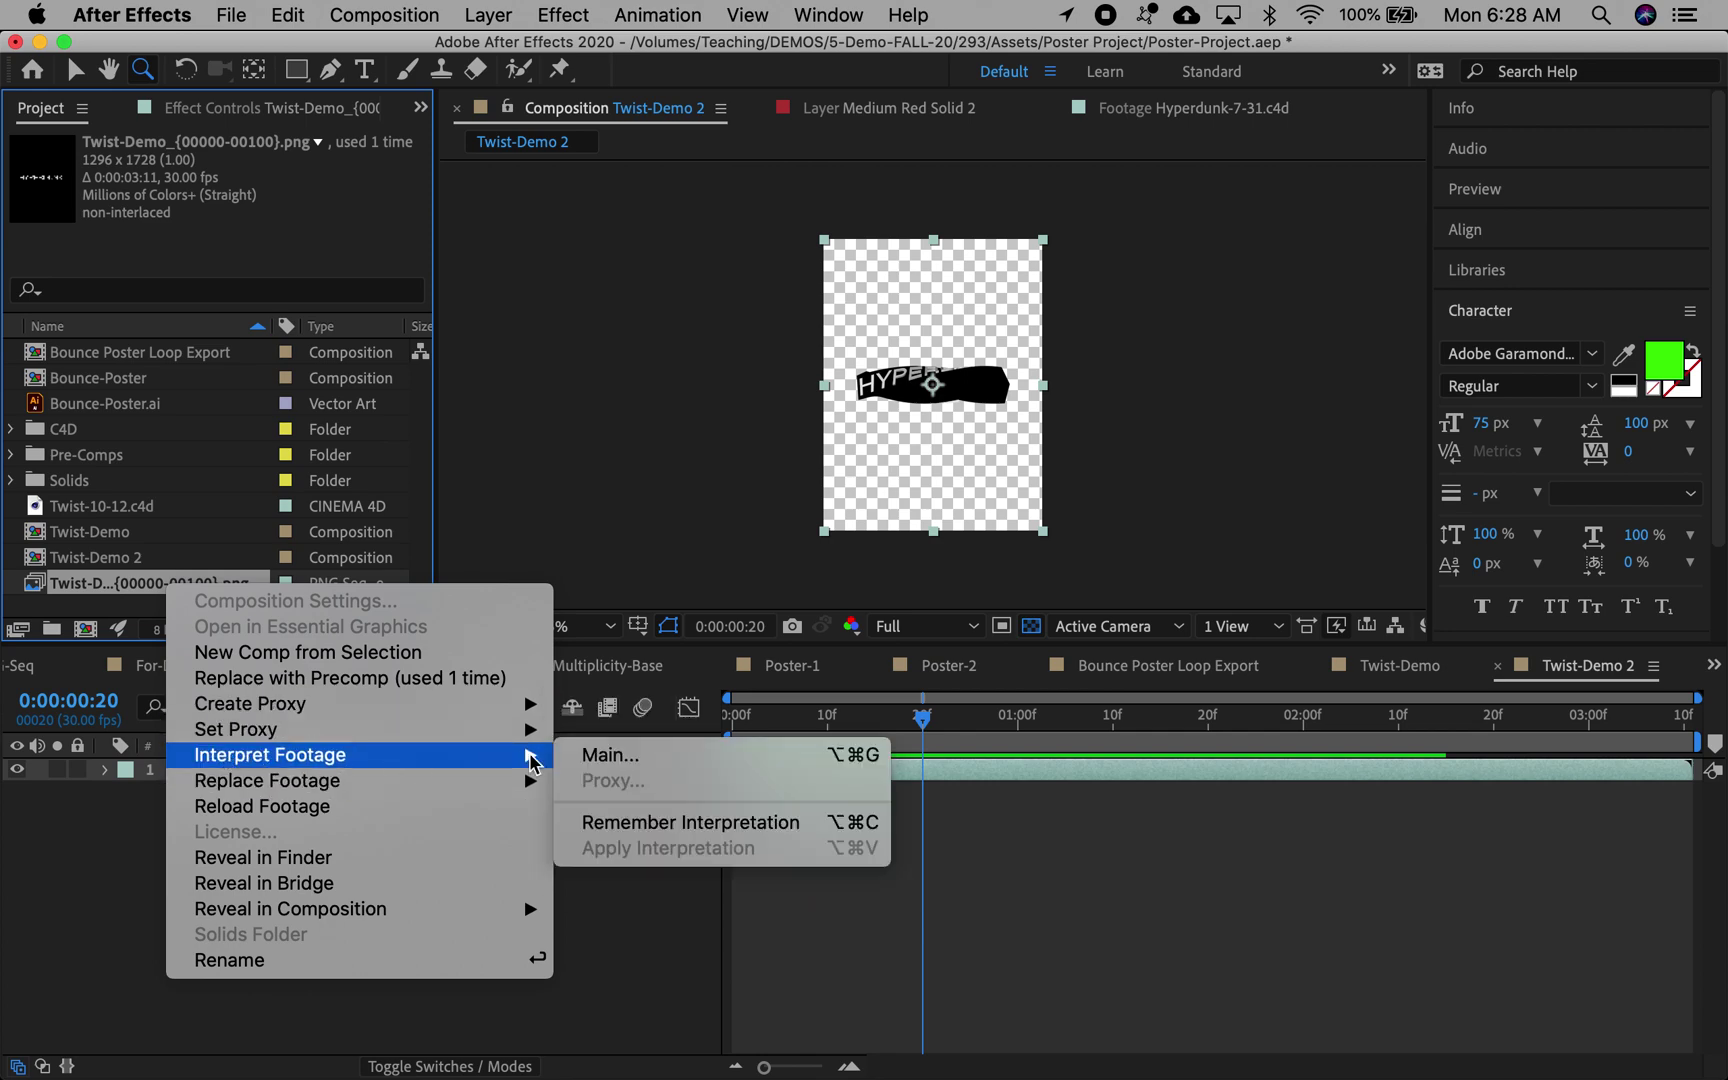
{"action": "left_click", "coordinate": [600, 755]}
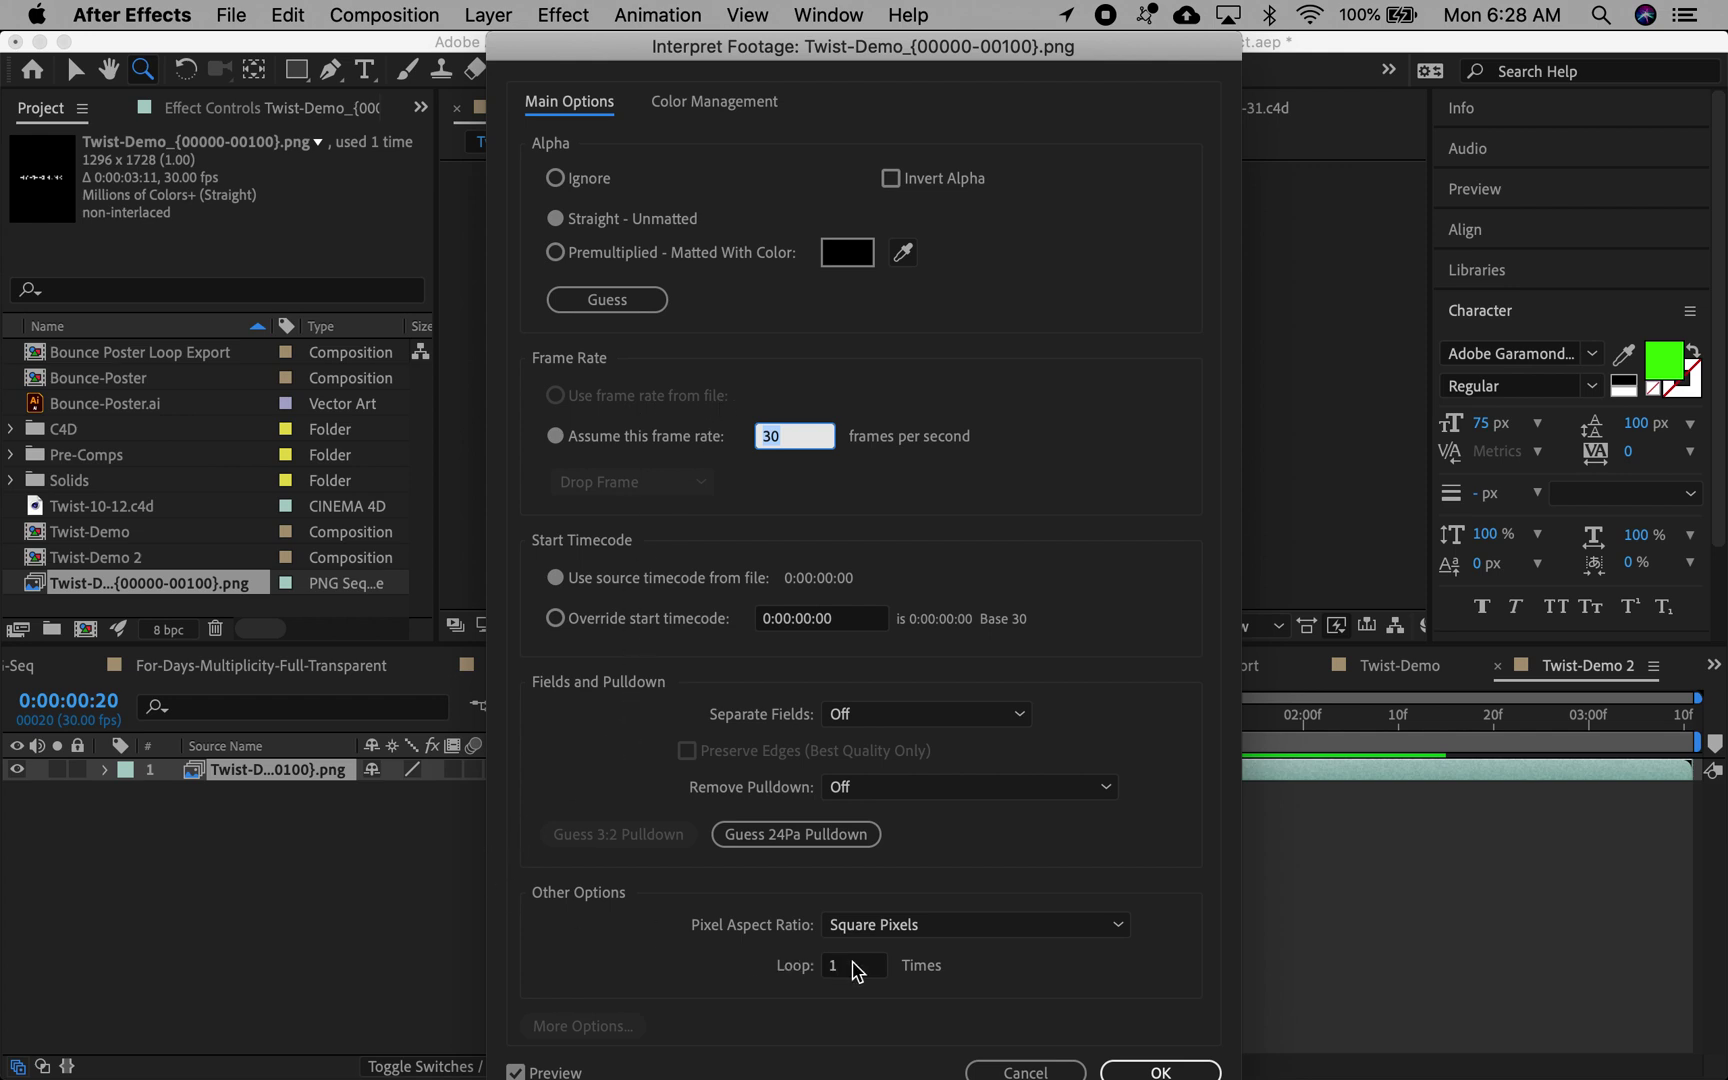
{"action": "left_click", "coordinate": [851, 966]}
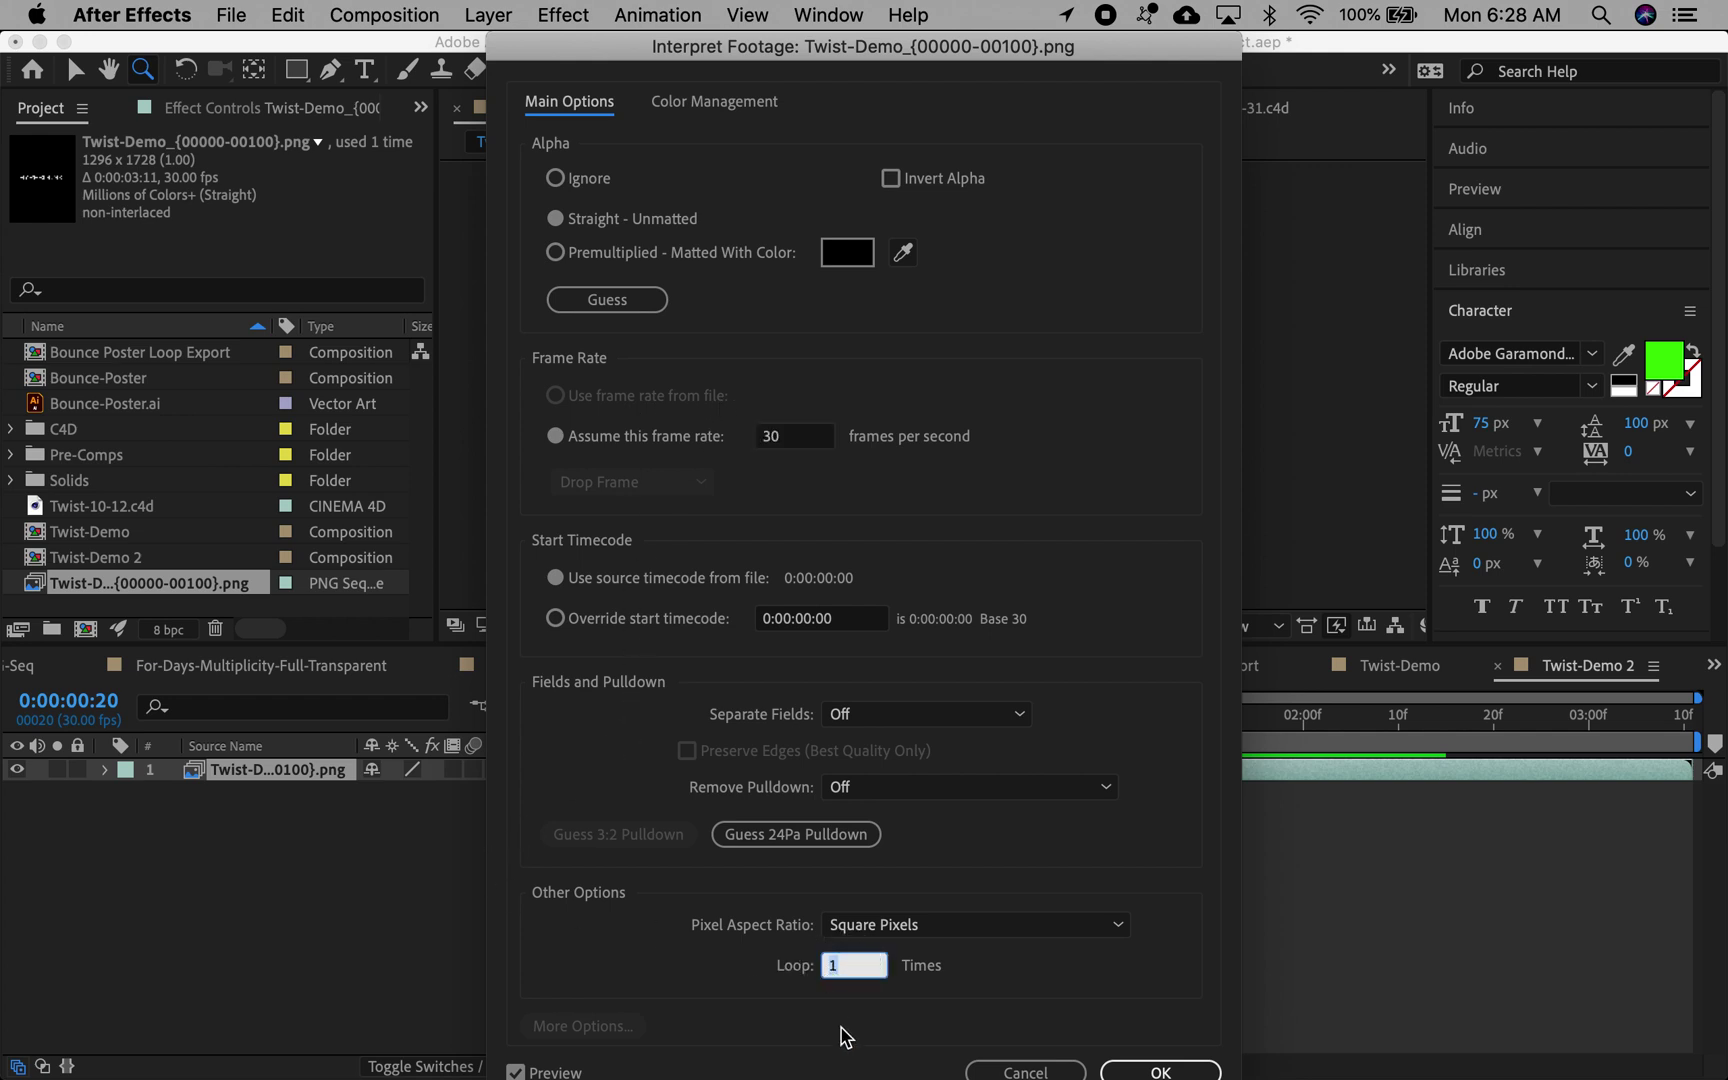
{"action": "type", "text": "5"}
{"action": "left_click", "coordinate": [1150, 1070]}
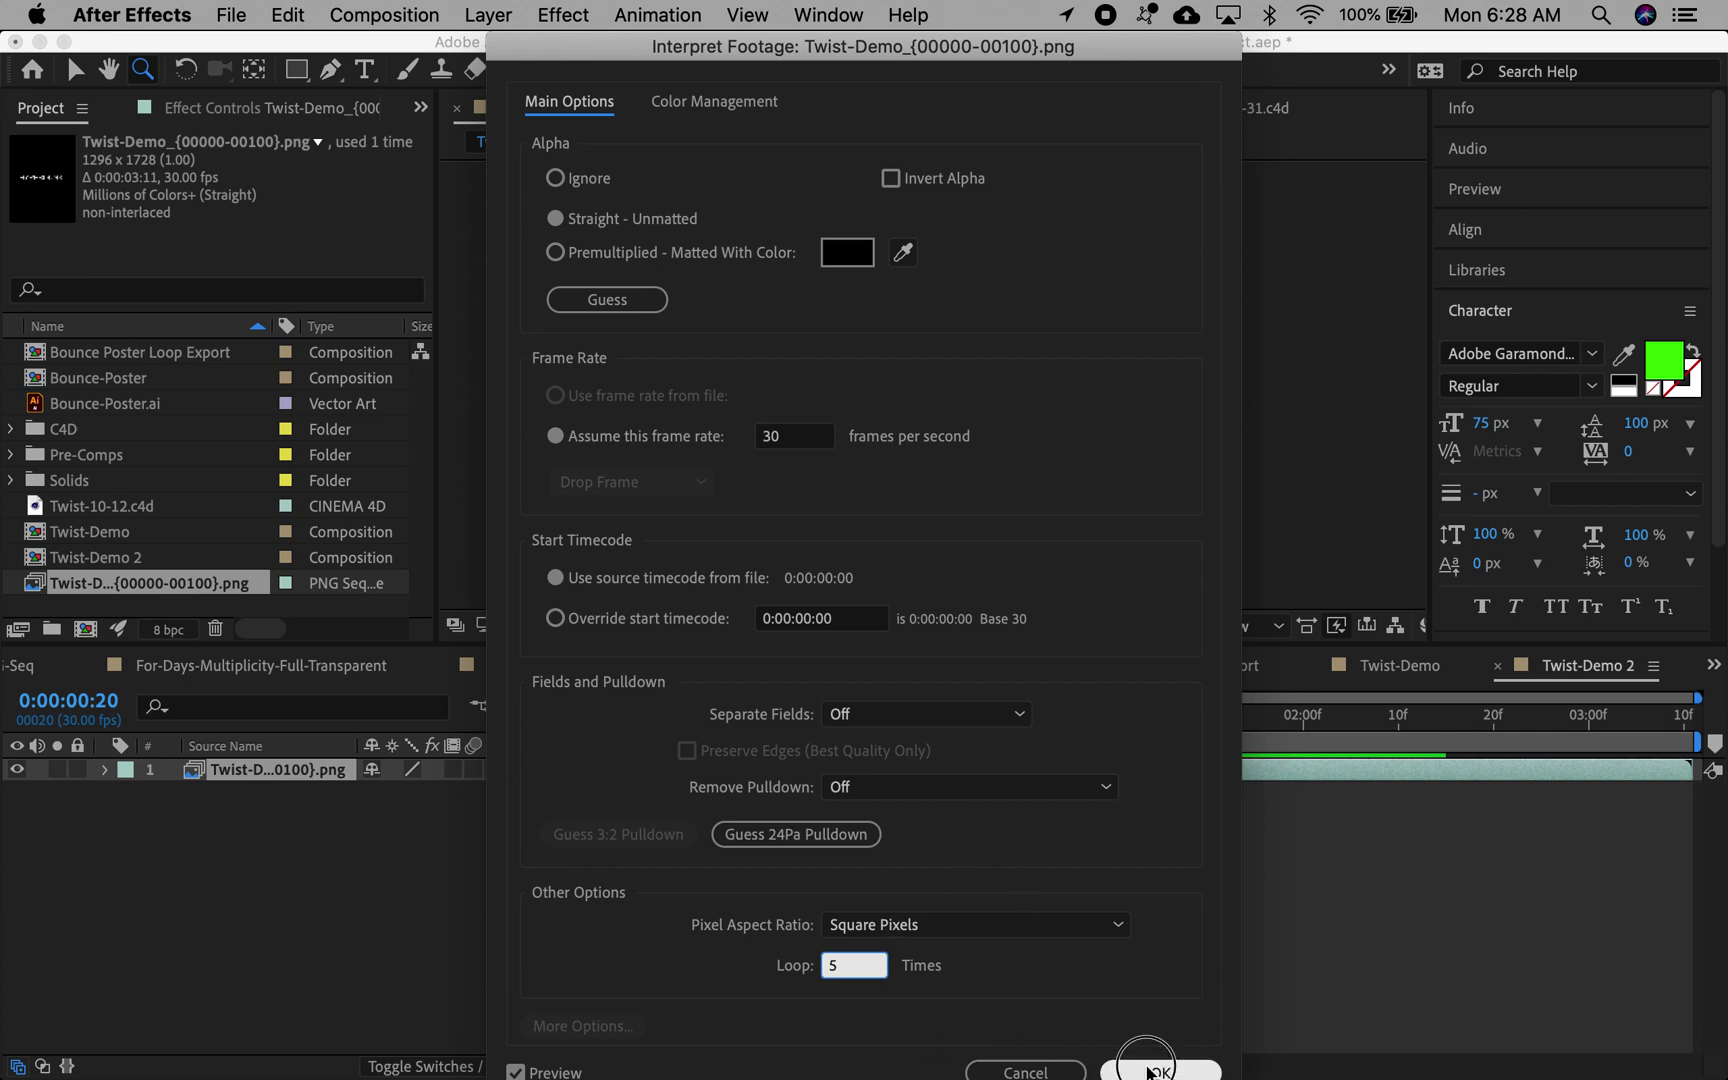
Step: Set the Twist-Demo 2 composition's duration to 0:00:10:00
{"action": "left_click", "coordinate": [1145, 850]}
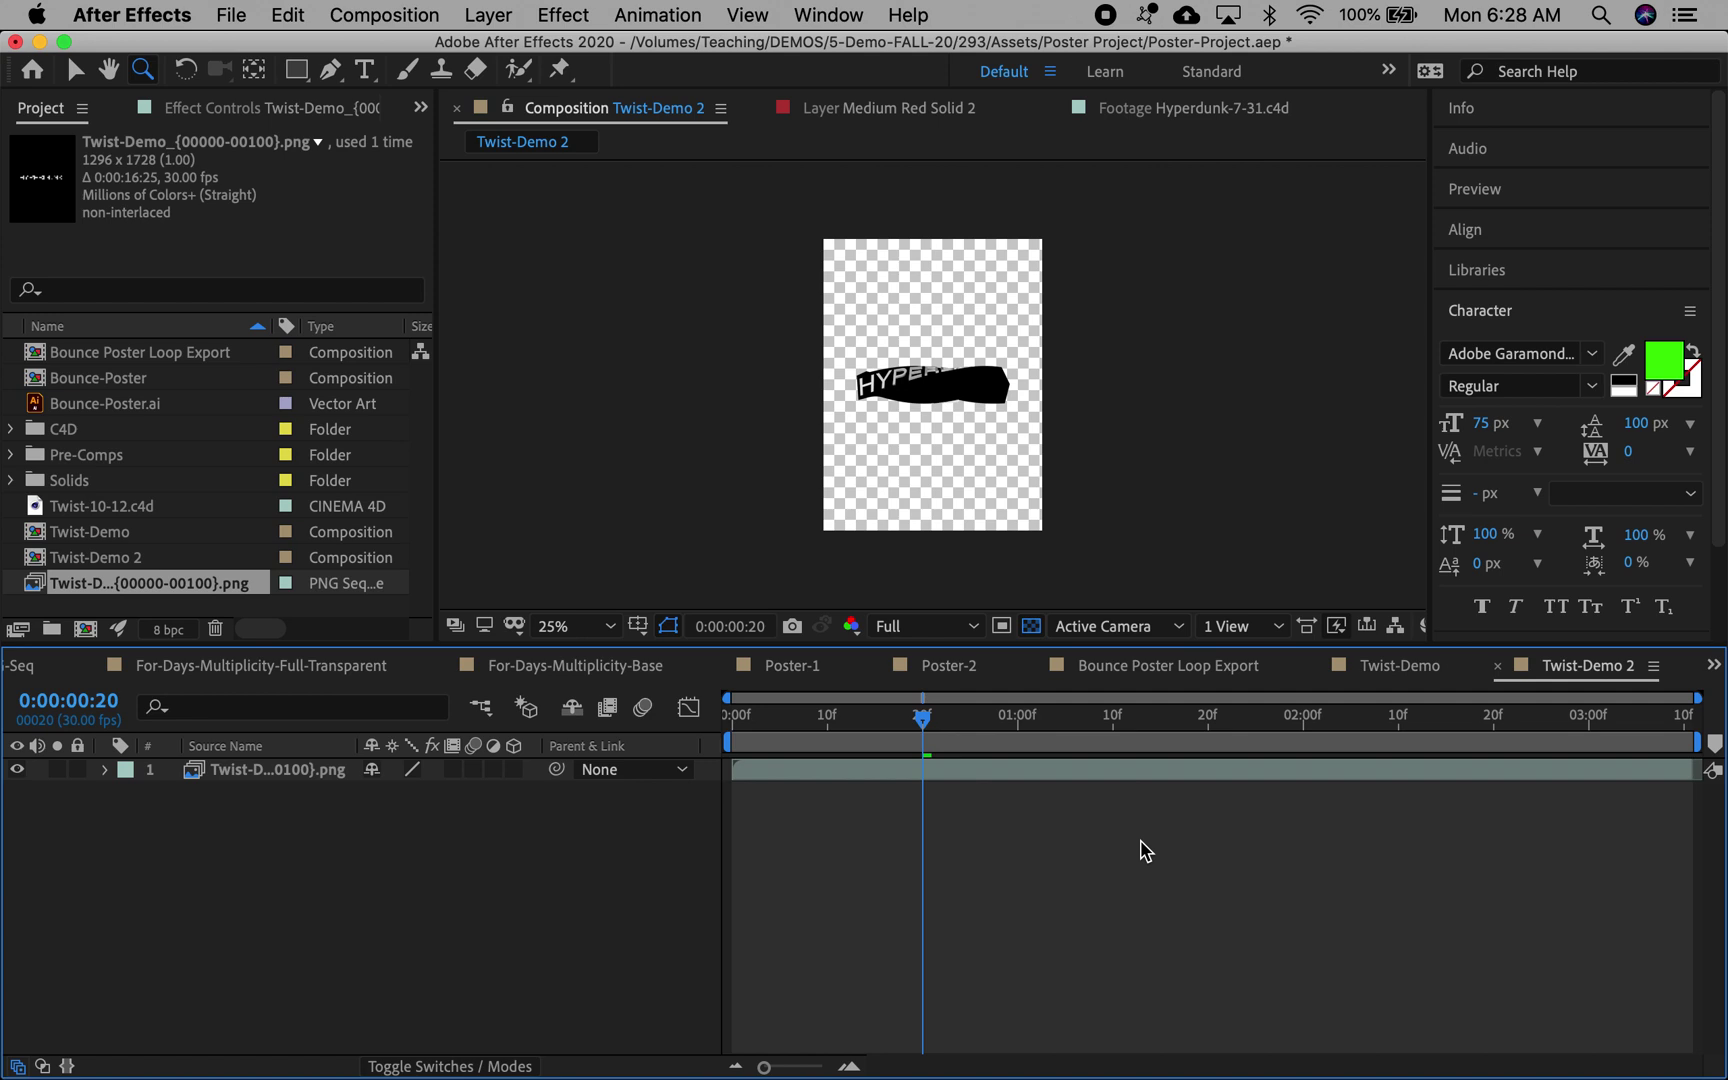
{"action": "key", "text": "super+k"}
{"action": "left_click", "coordinate": [688, 668]}
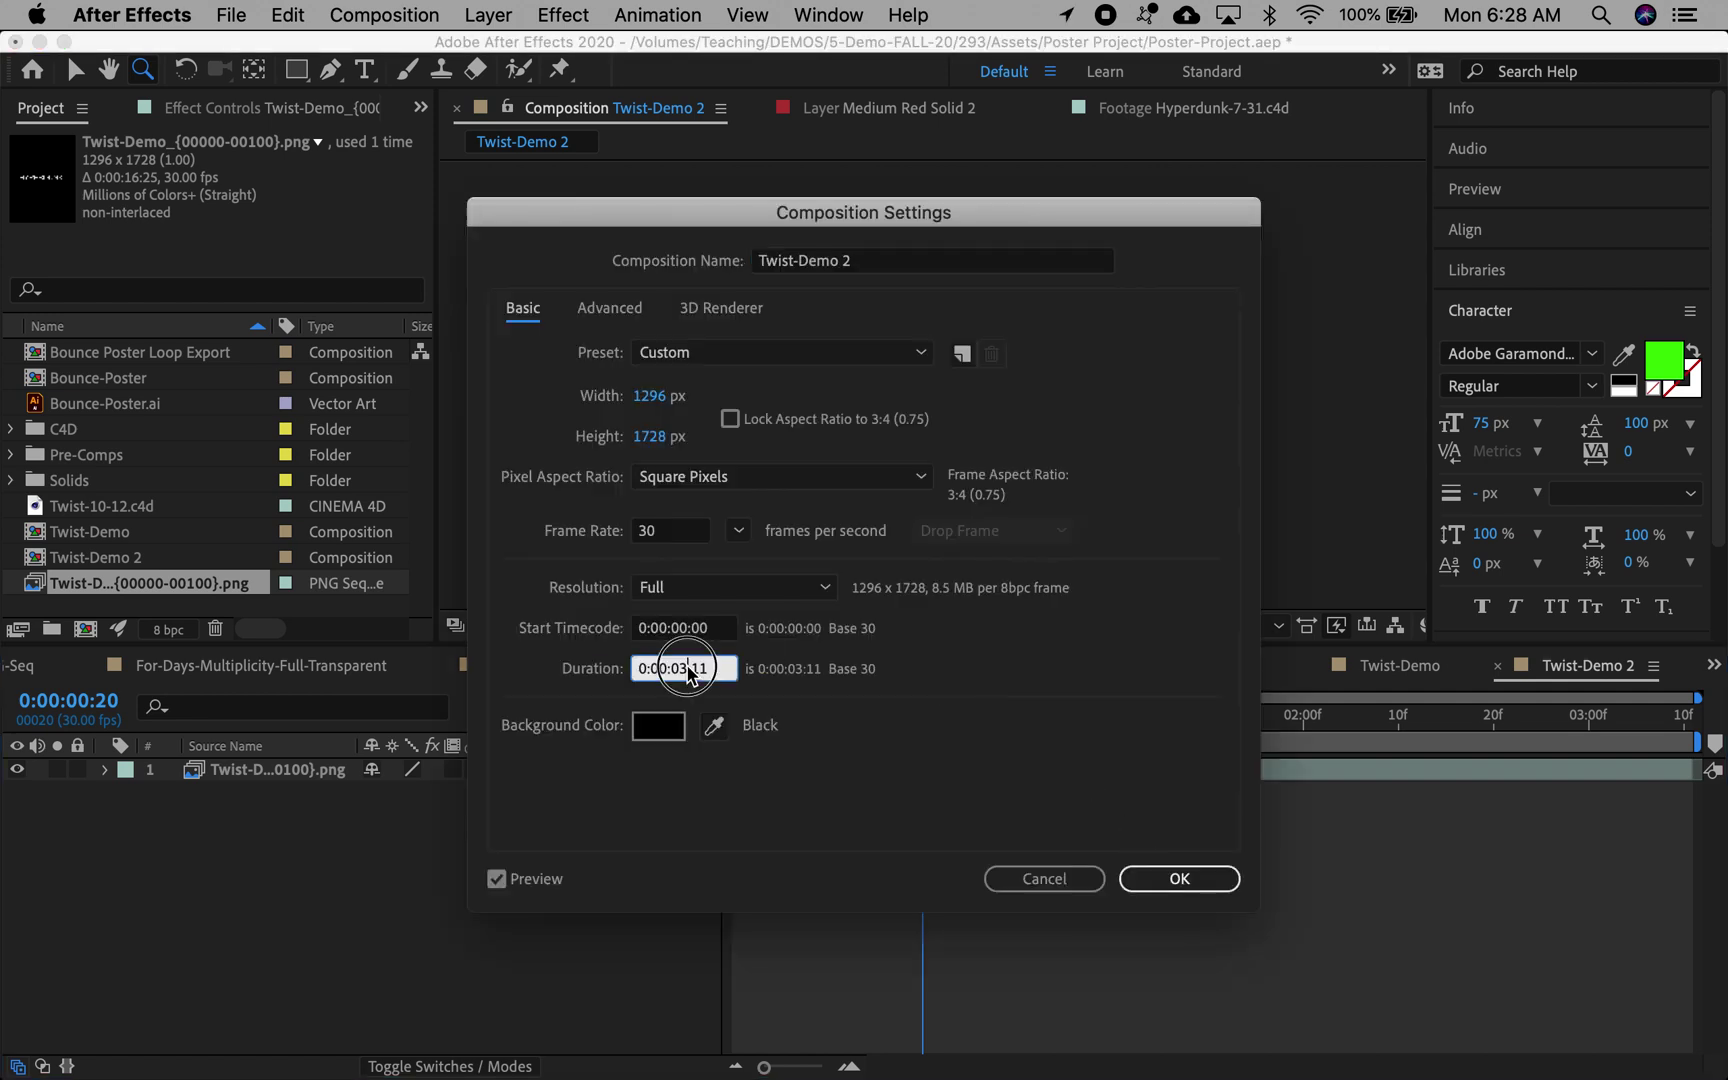
{"action": "type", "text": "10"}
{"action": "key", "text": "Right"}
{"action": "key", "text": "Right"}
{"action": "key", "text": "BackSpace"}
{"action": "key", "text": "BackSpace"}
{"action": "type", "text": "00"}
{"action": "key", "text": "Return"}
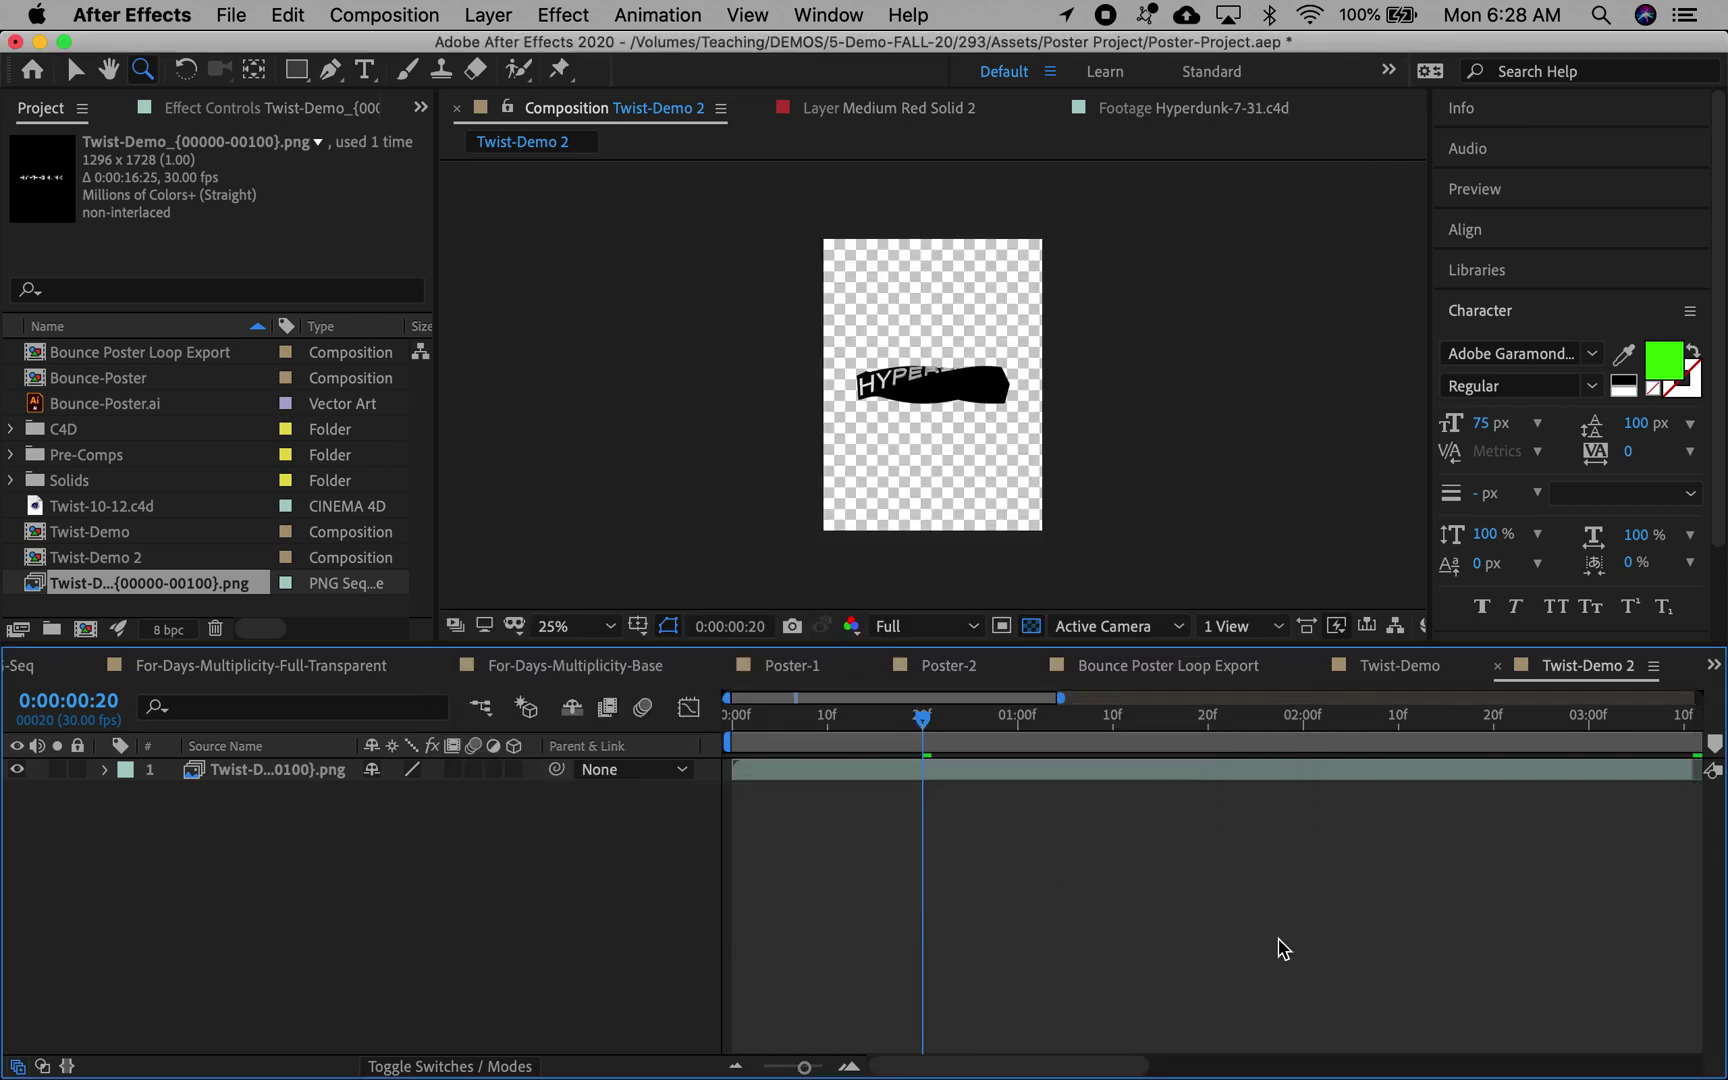
Step: Extend the PNG sequence layer to the end of the 10-second timeline and play the looping animation
{"action": "left_click_drag", "start_coordinate": [804, 1066], "coordinate": [700, 1058]}
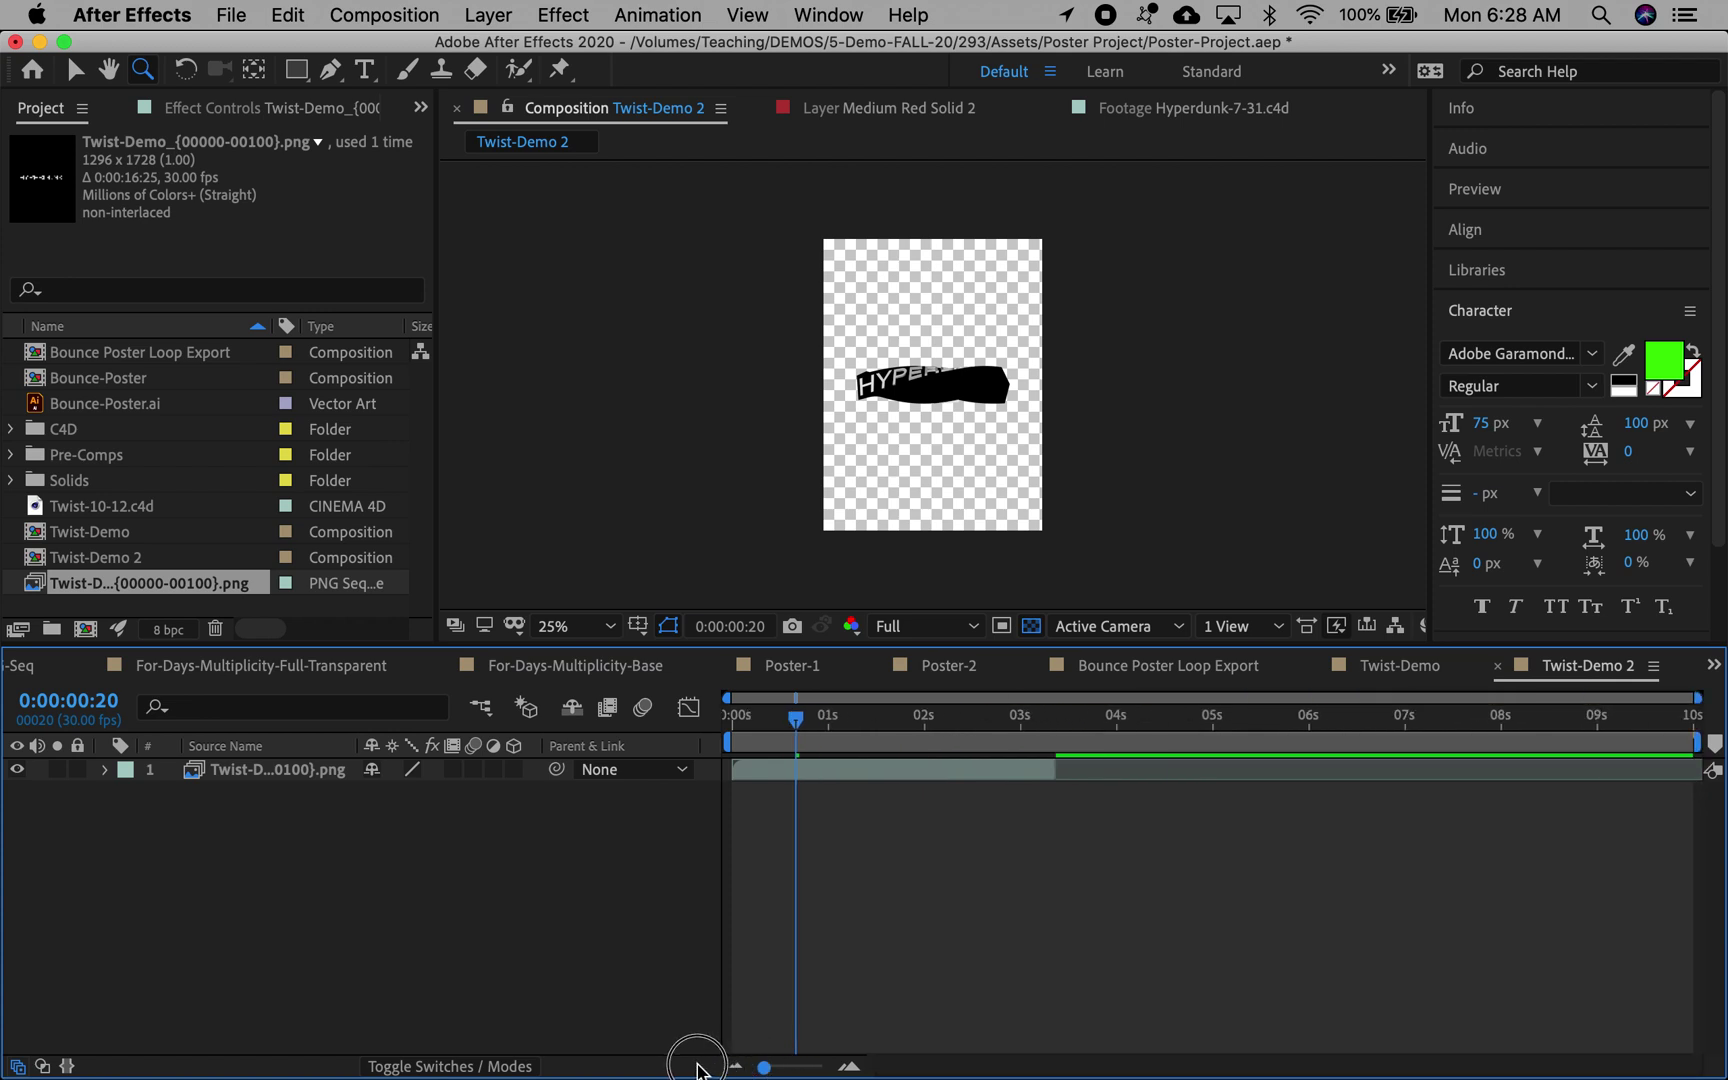
{"action": "left_click_drag", "start_coordinate": [1055, 768], "coordinate": [1701, 769]}
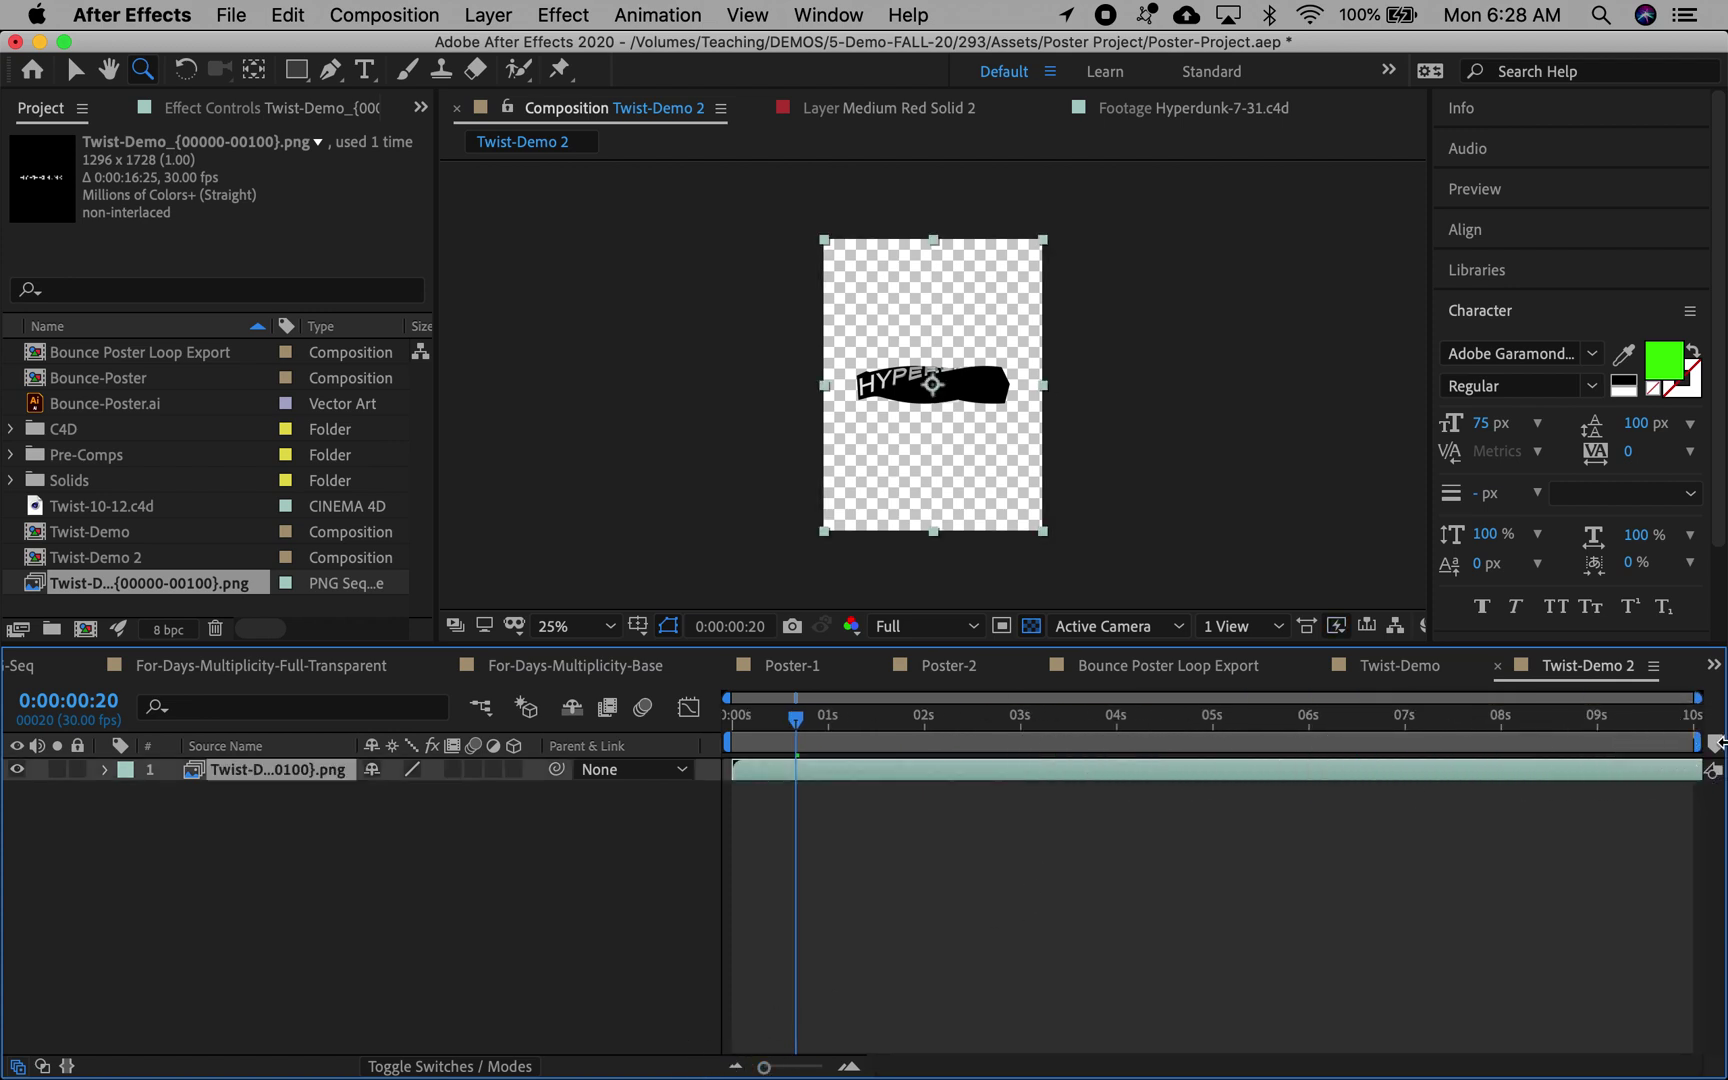
{"action": "key", "text": "space"}
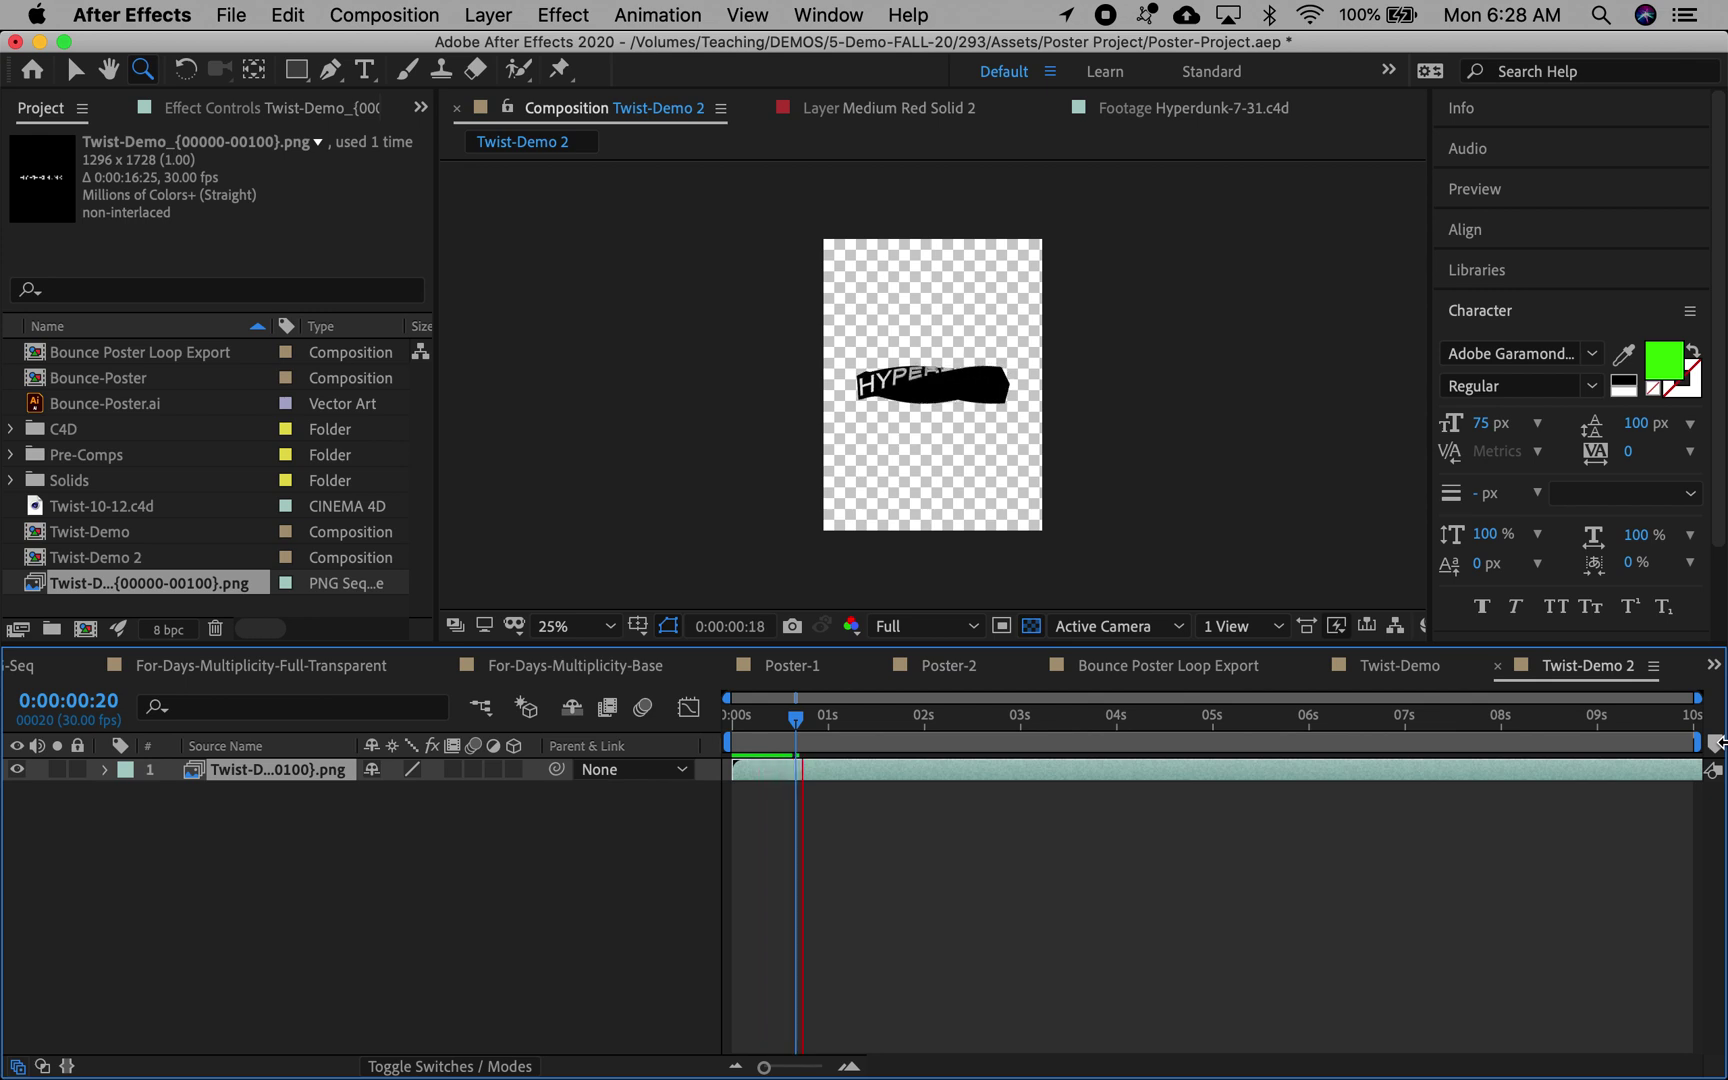